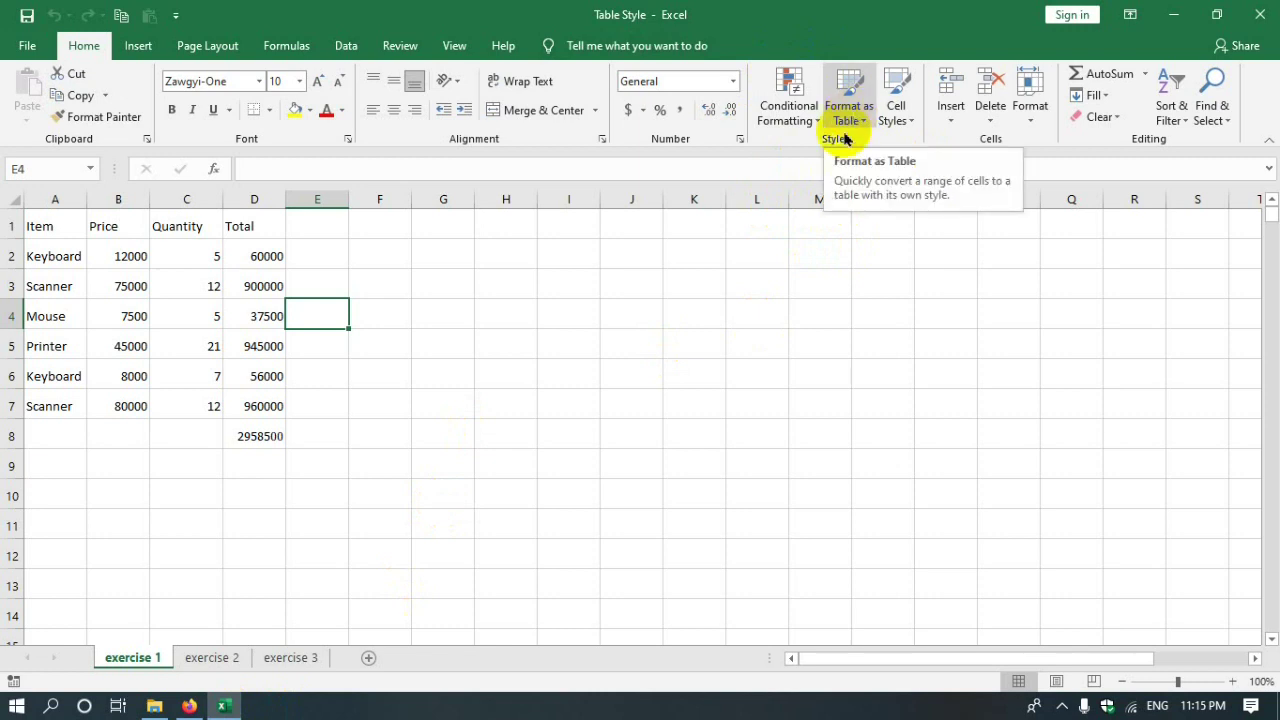
- Clear the 2958500 grand total from cell D8
{"action": "left_click", "coordinate": [445, 438]}
{"action": "left_click_drag", "start_coordinate": [52, 227], "coordinate": [255, 412]}
{"action": "left_click", "coordinate": [260, 436]}
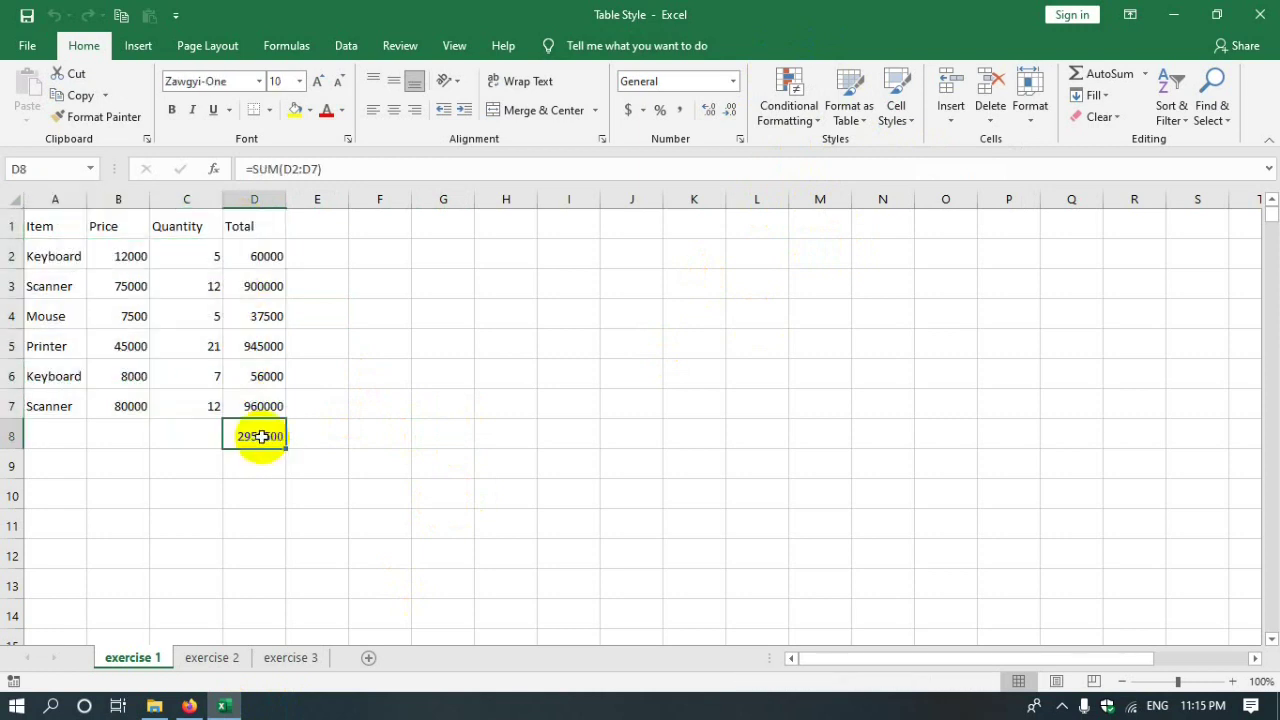
{"action": "key", "text": "Delete"}
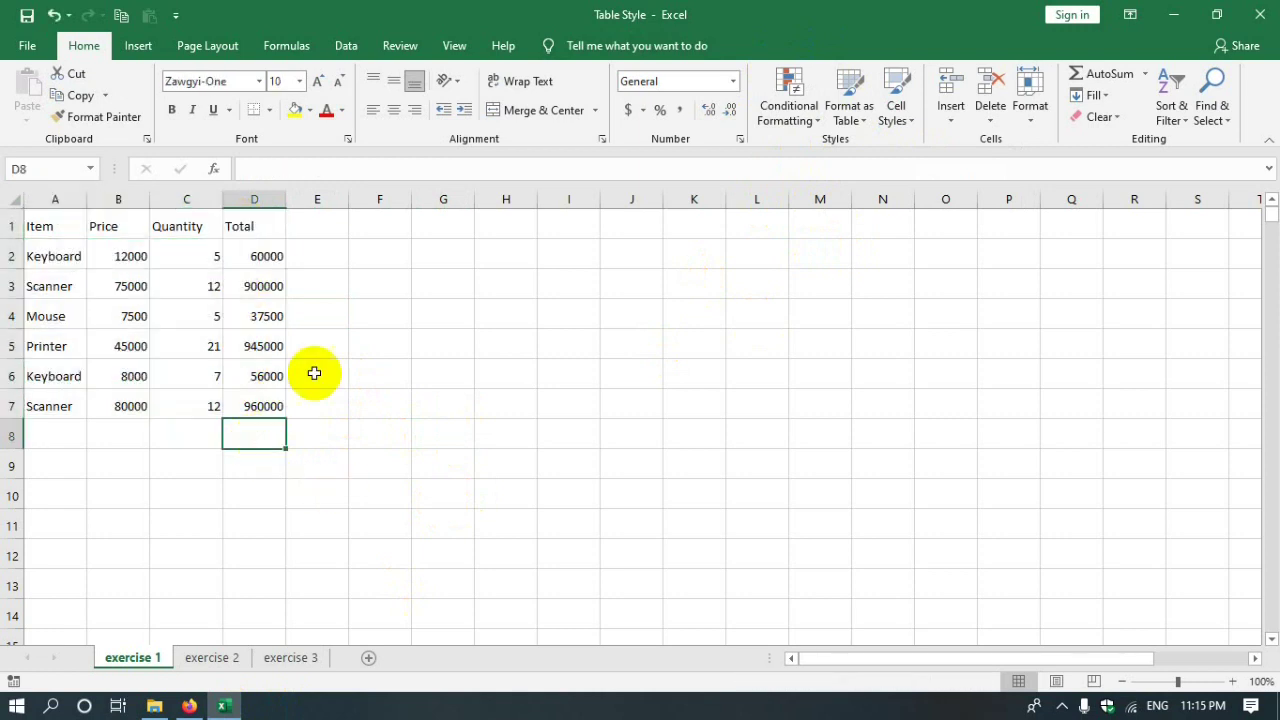
- Copy the Item, Price, Quantity, Total data from A1:D7 to J1:M7 and select the copy
{"action": "left_click_drag", "start_coordinate": [43, 228], "coordinate": [238, 413]}
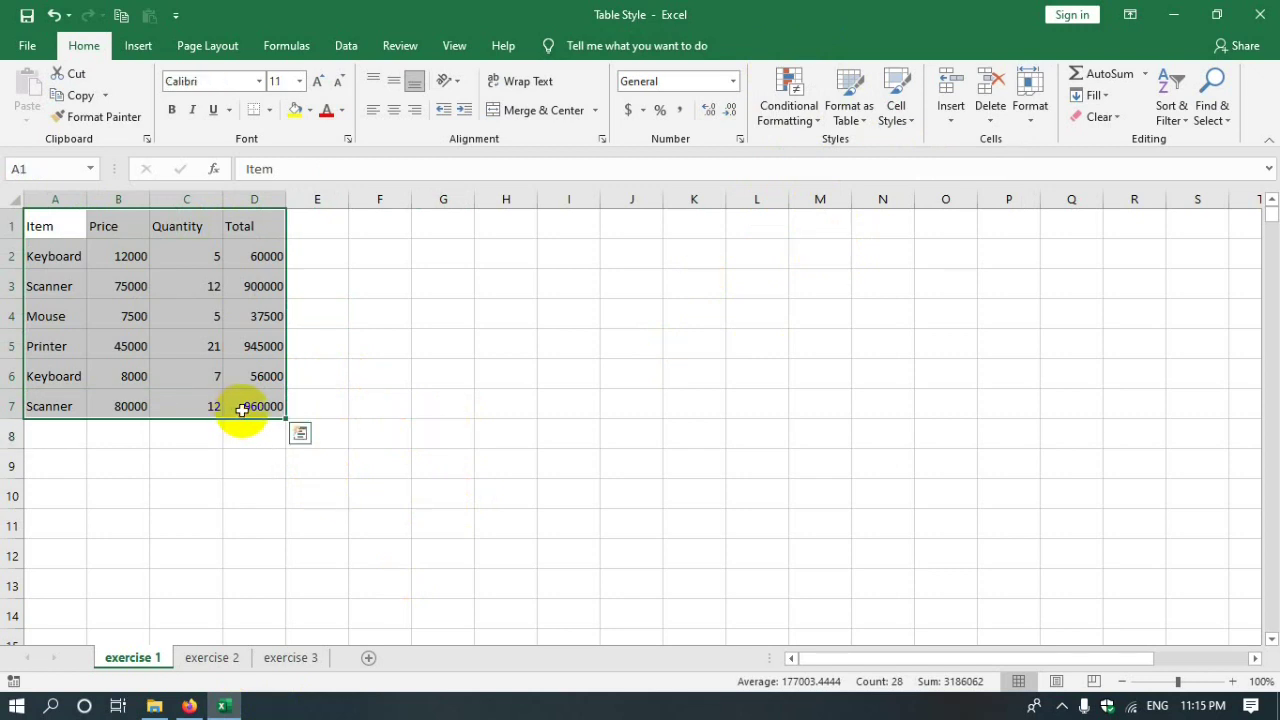
{"action": "key", "text": "ctrl+c"}
{"action": "left_click", "coordinate": [582, 222]}
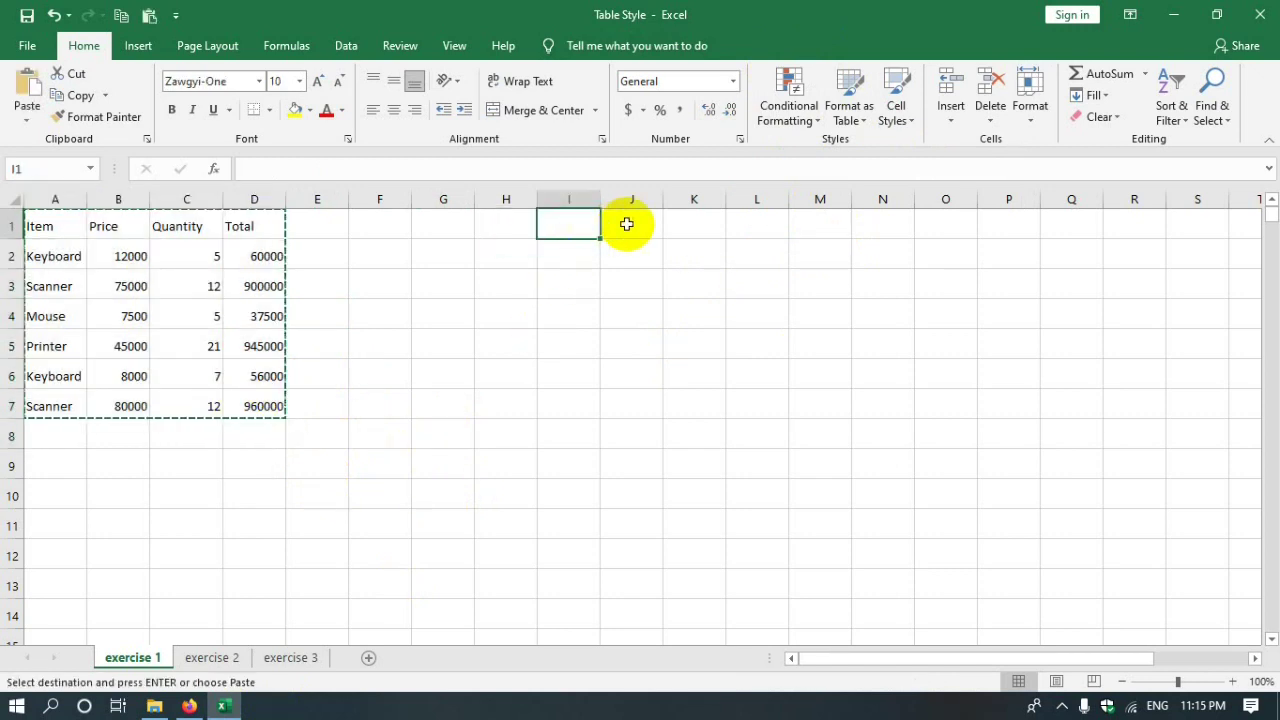
{"action": "left_click", "coordinate": [626, 224]}
{"action": "key", "text": "ctrl+v"}
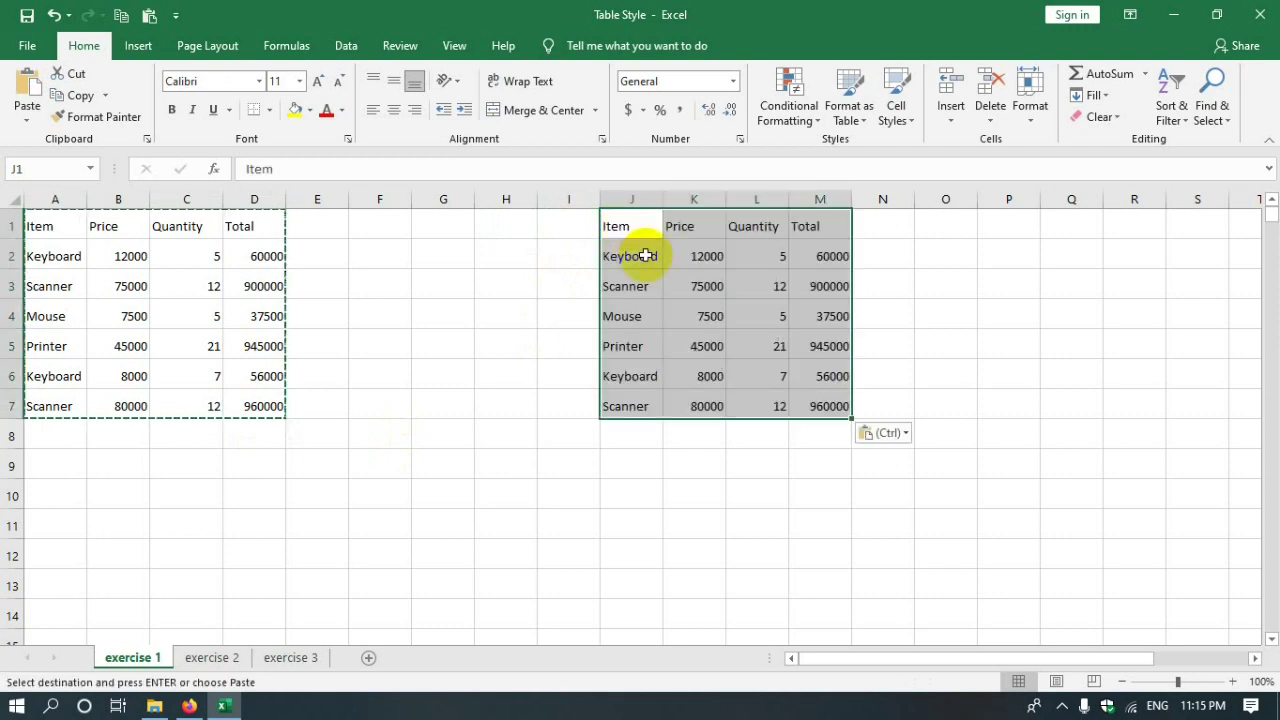
{"action": "left_click", "coordinate": [705, 525]}
{"action": "left_click", "coordinate": [569, 404]}
{"action": "double_click", "coordinate": [566, 226]}
{"action": "left_click_drag", "start_coordinate": [614, 224], "coordinate": [832, 416]}
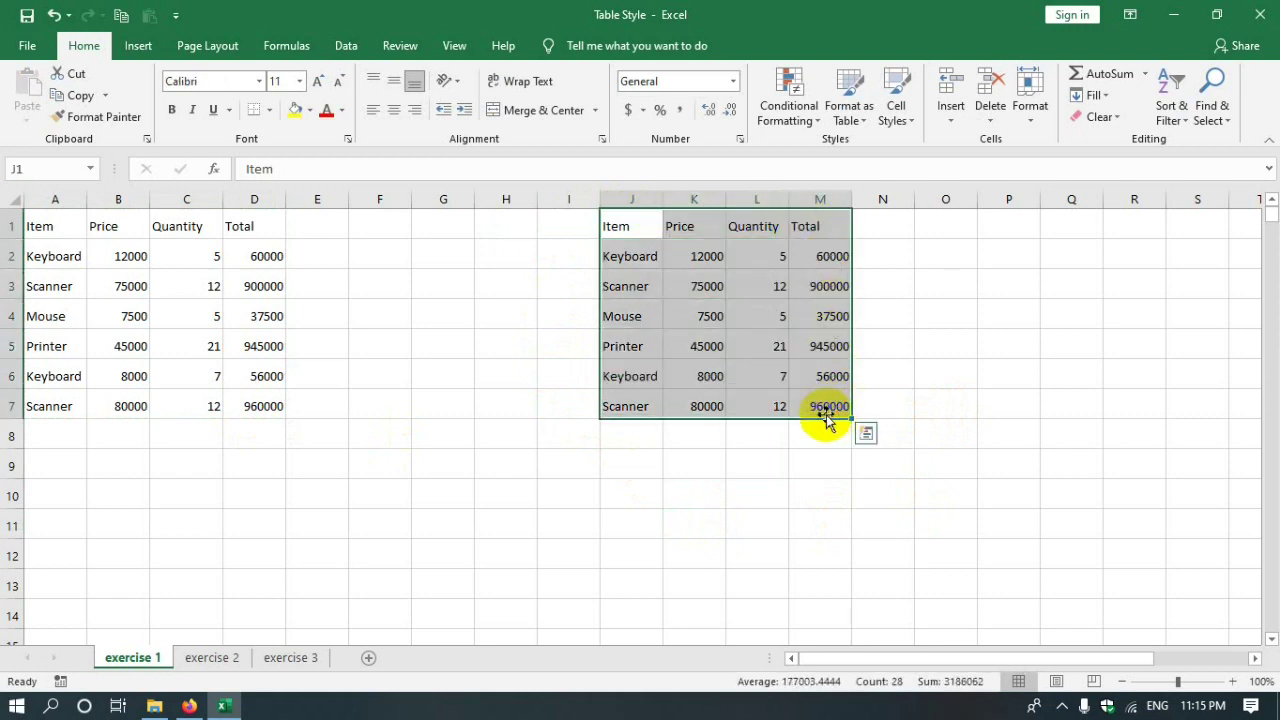
- Look through the table style gallery without applying any style
{"action": "left_click", "coordinate": [857, 122]}
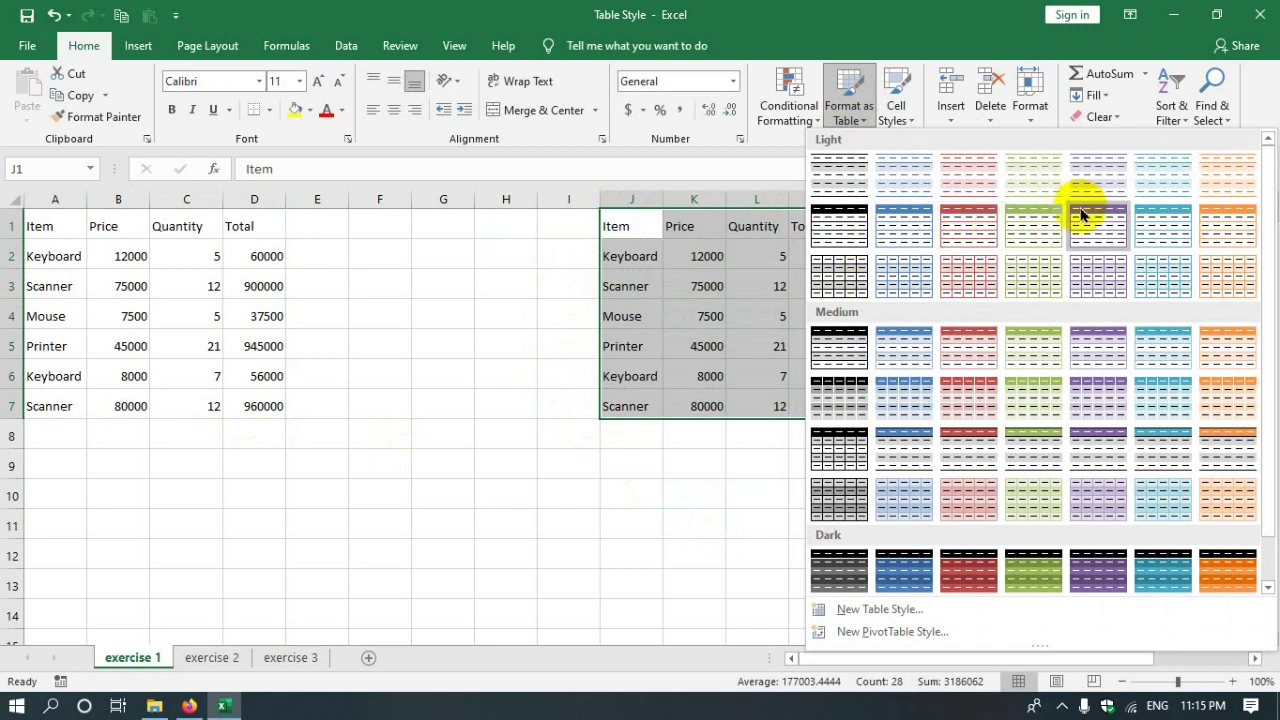
{"action": "left_click", "coordinate": [658, 566]}
{"action": "left_click", "coordinate": [158, 55]}
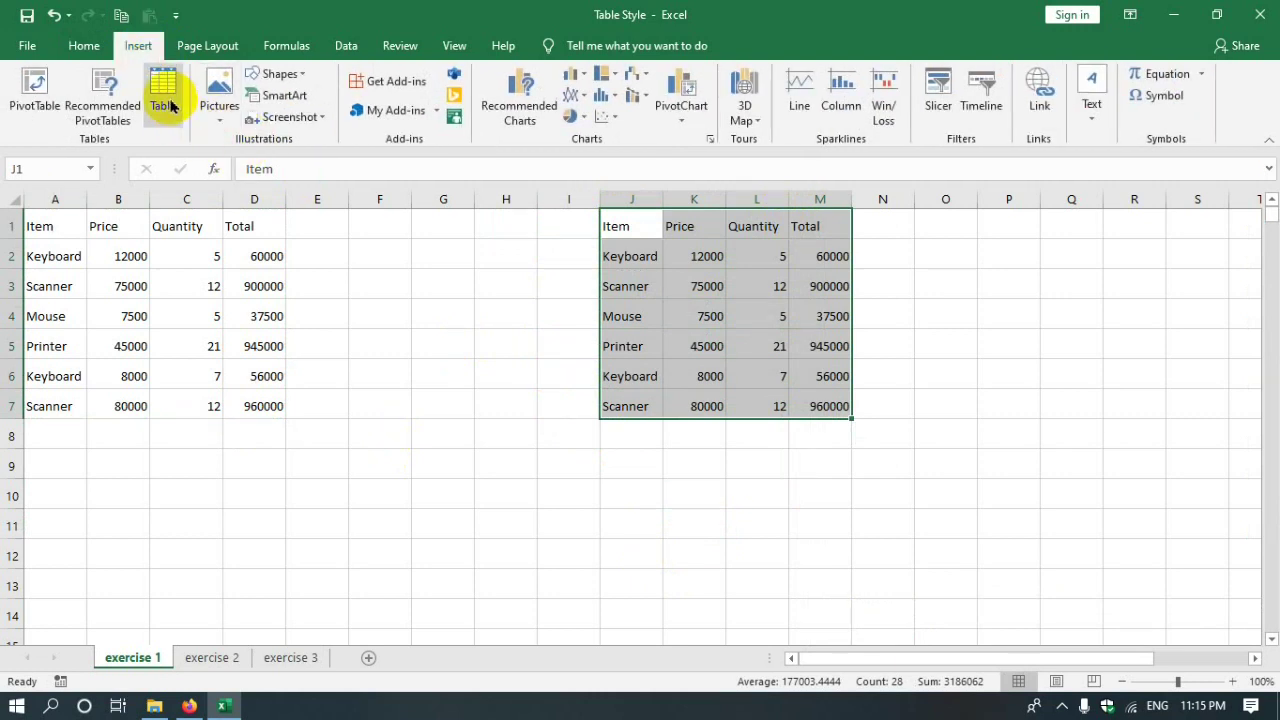
{"action": "left_click", "coordinate": [85, 47]}
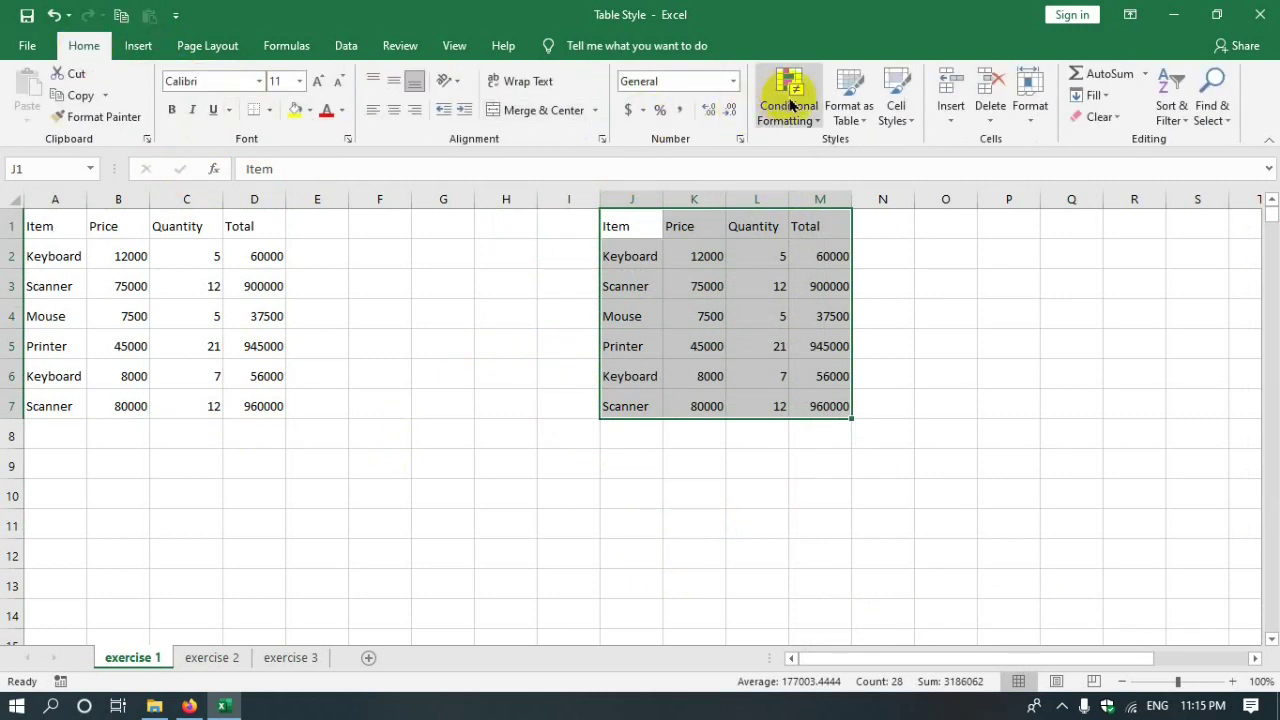
{"action": "left_click", "coordinate": [847, 121]}
{"action": "left_click", "coordinate": [847, 121]}
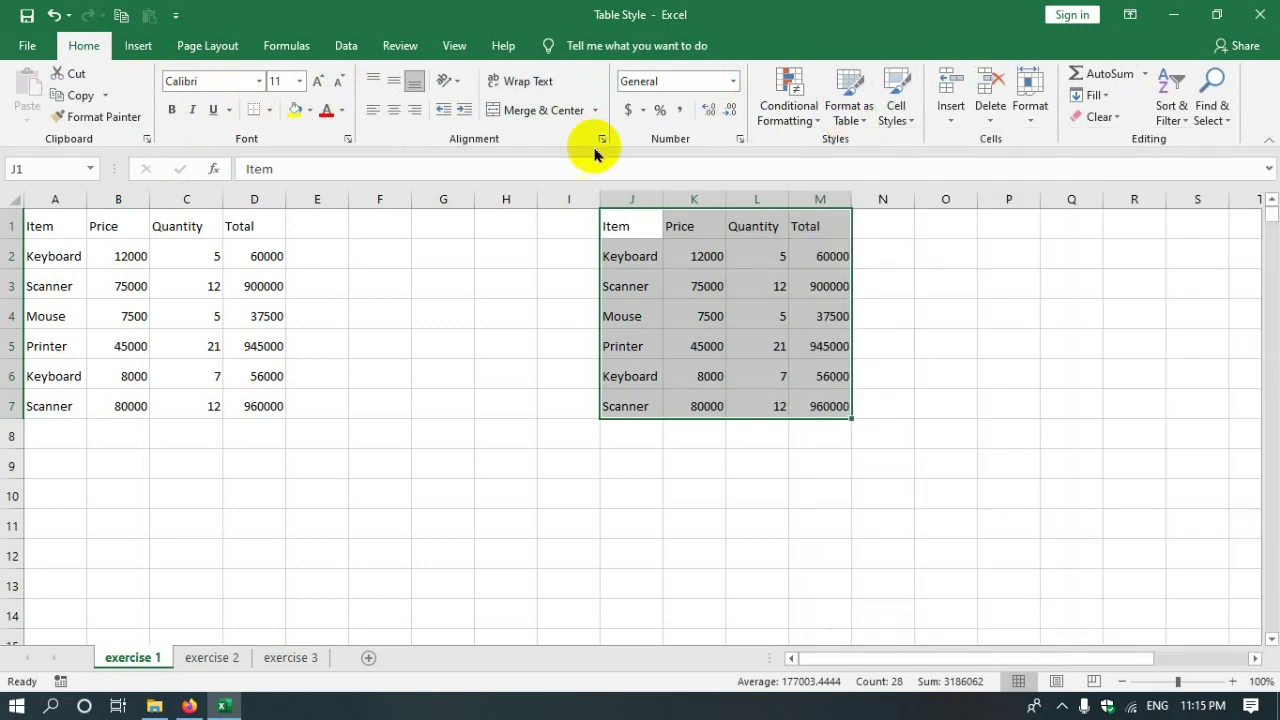
- Insert a table from the range J1:M7 with headers
{"action": "left_click", "coordinate": [137, 46]}
{"action": "left_click", "coordinate": [163, 105]}
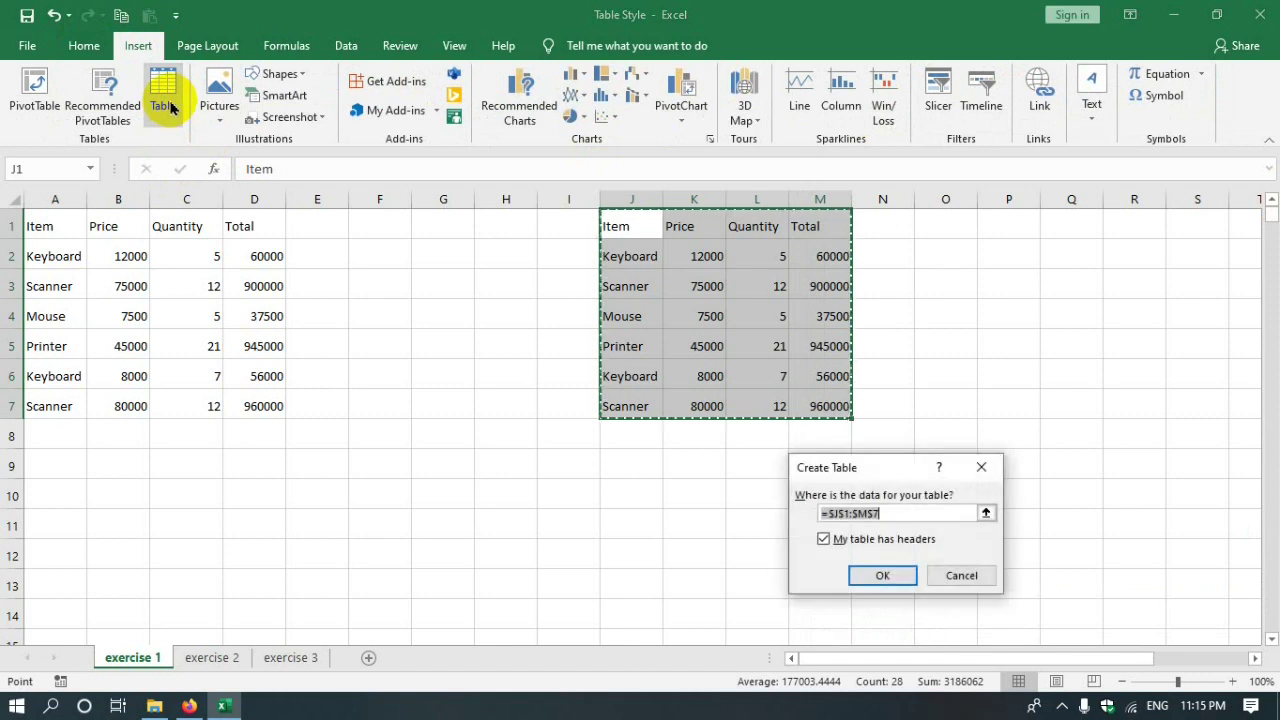
{"action": "left_click", "coordinate": [897, 451]}
{"action": "left_click_drag", "start_coordinate": [889, 463], "coordinate": [490, 259]}
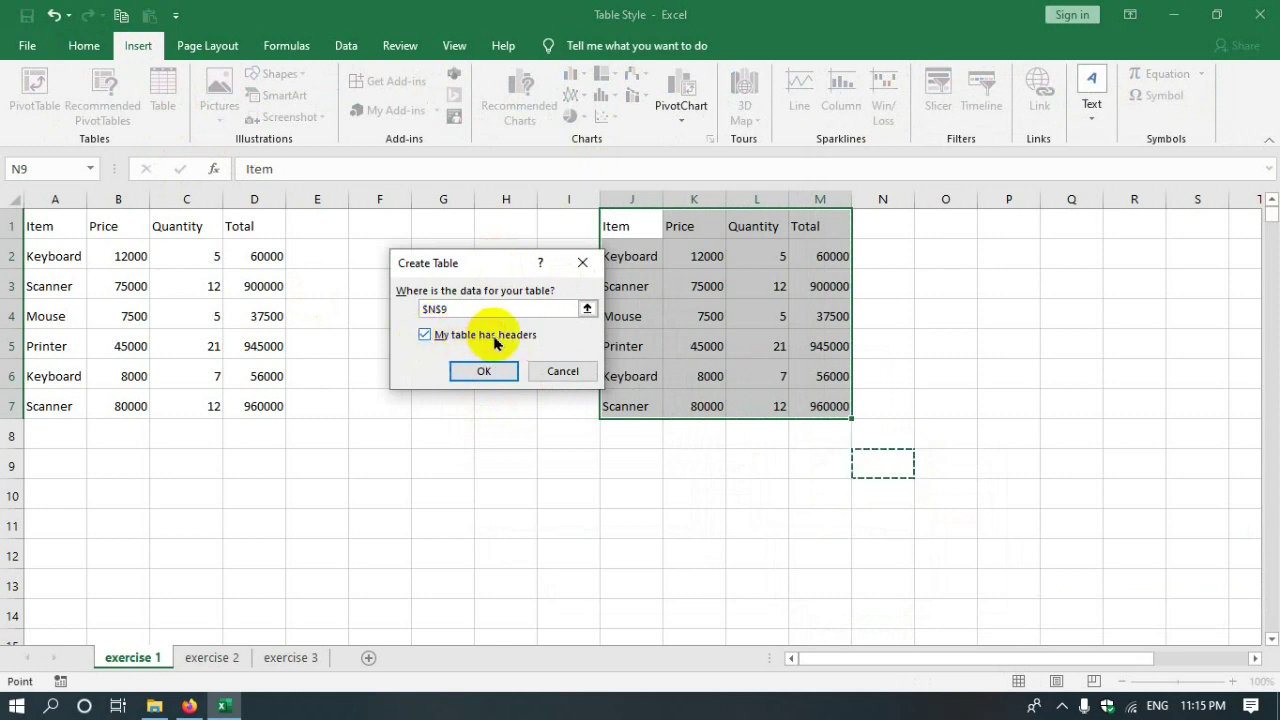
{"action": "left_click_drag", "start_coordinate": [637, 220], "coordinate": [840, 400]}
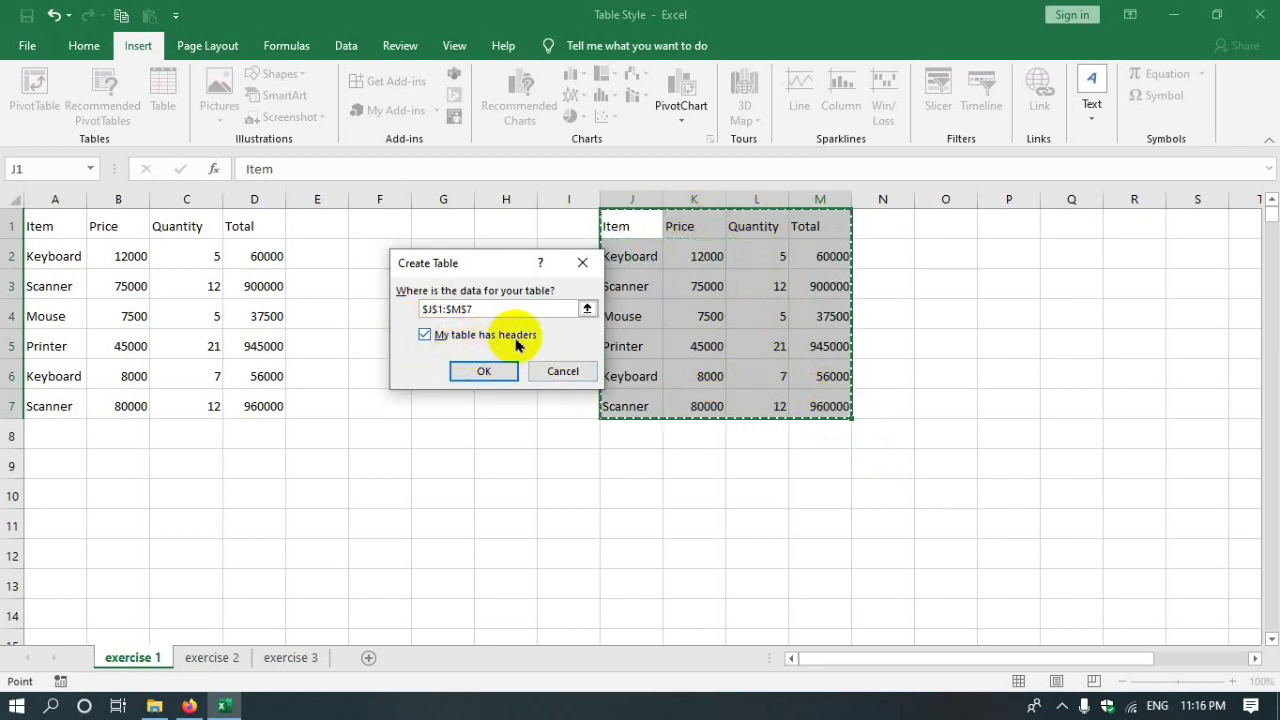
{"action": "left_click", "coordinate": [474, 372]}
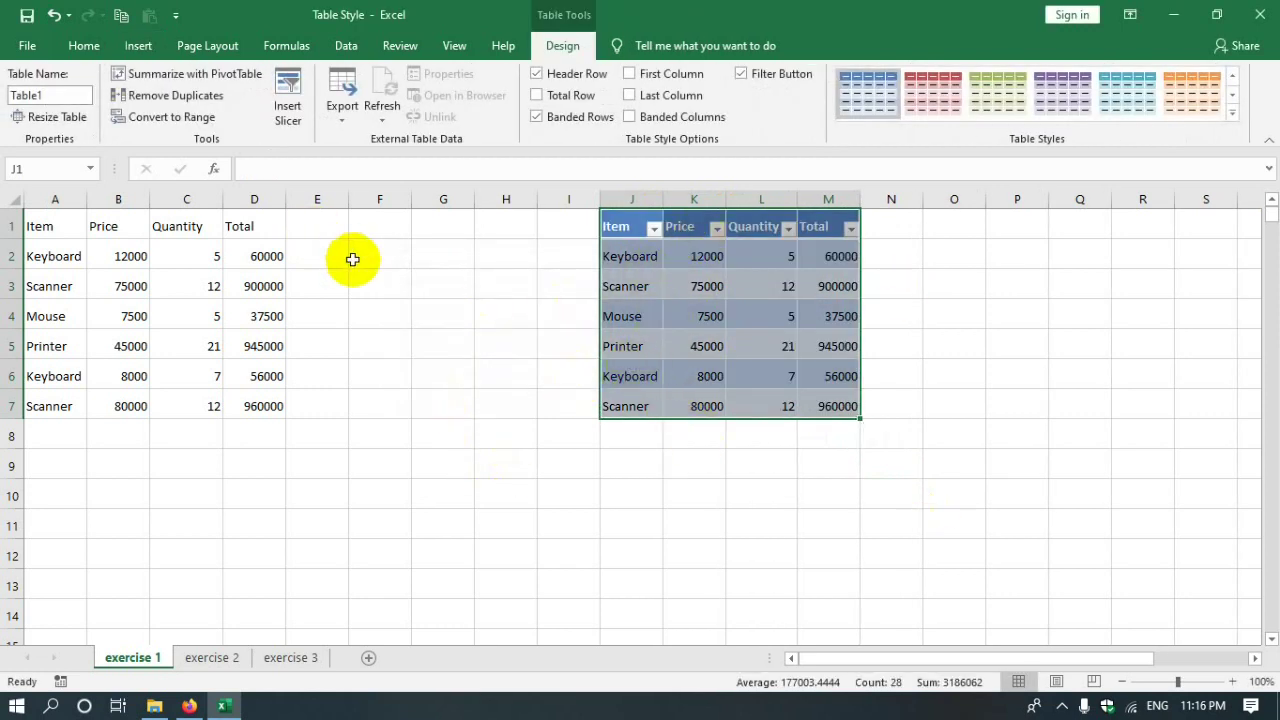
- Undo the table, then recreate a table from J1:M7
{"action": "key", "text": "ctrl+z"}
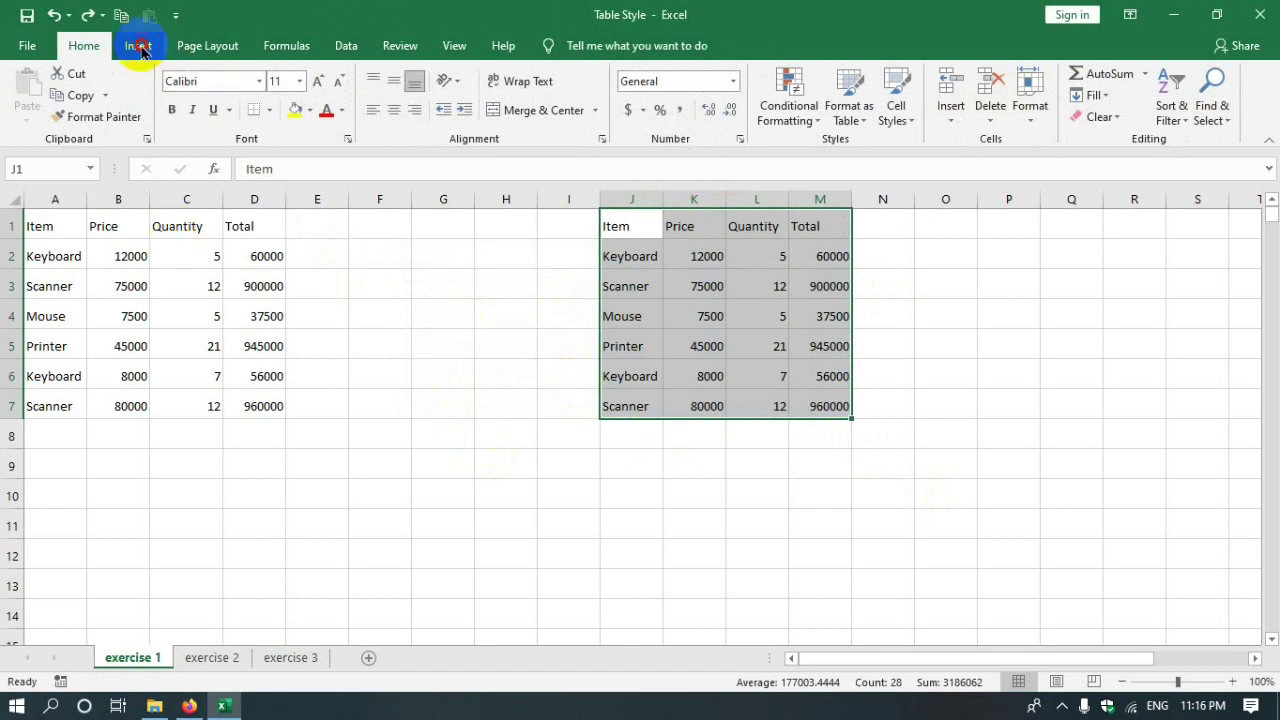
{"action": "left_click", "coordinate": [139, 47]}
{"action": "left_click", "coordinate": [164, 95]}
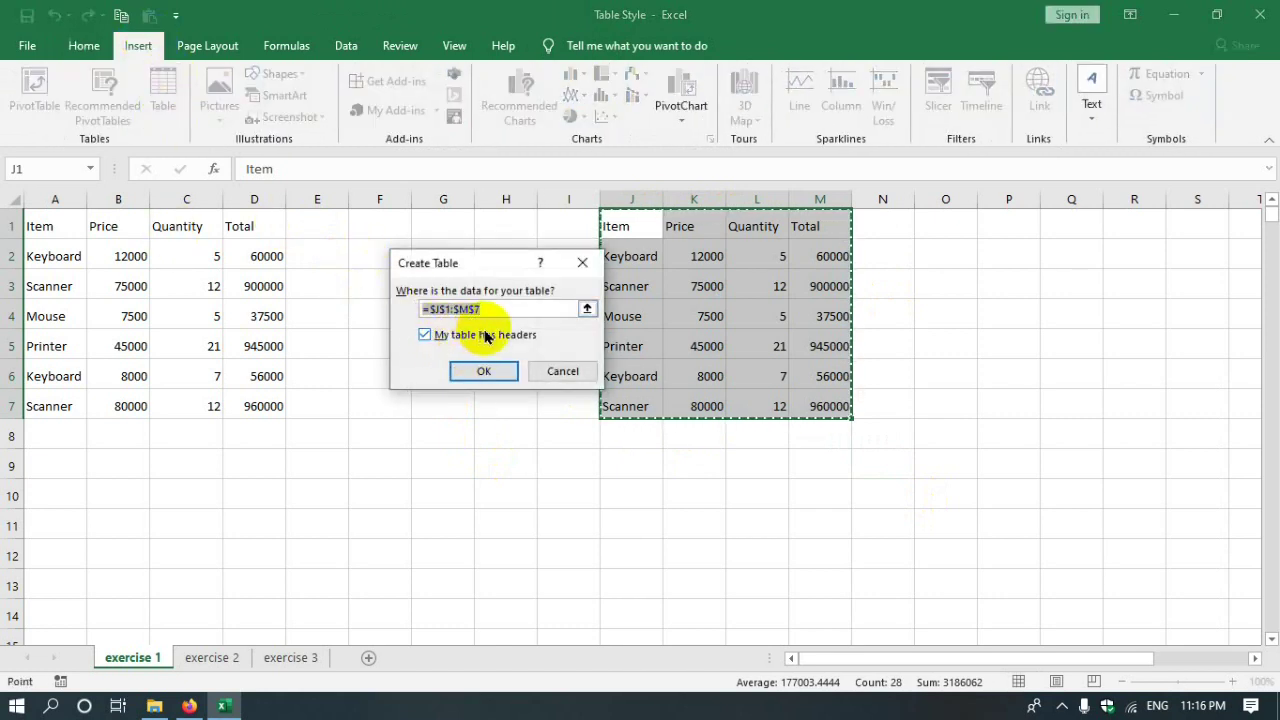
{"action": "left_click", "coordinate": [484, 371]}
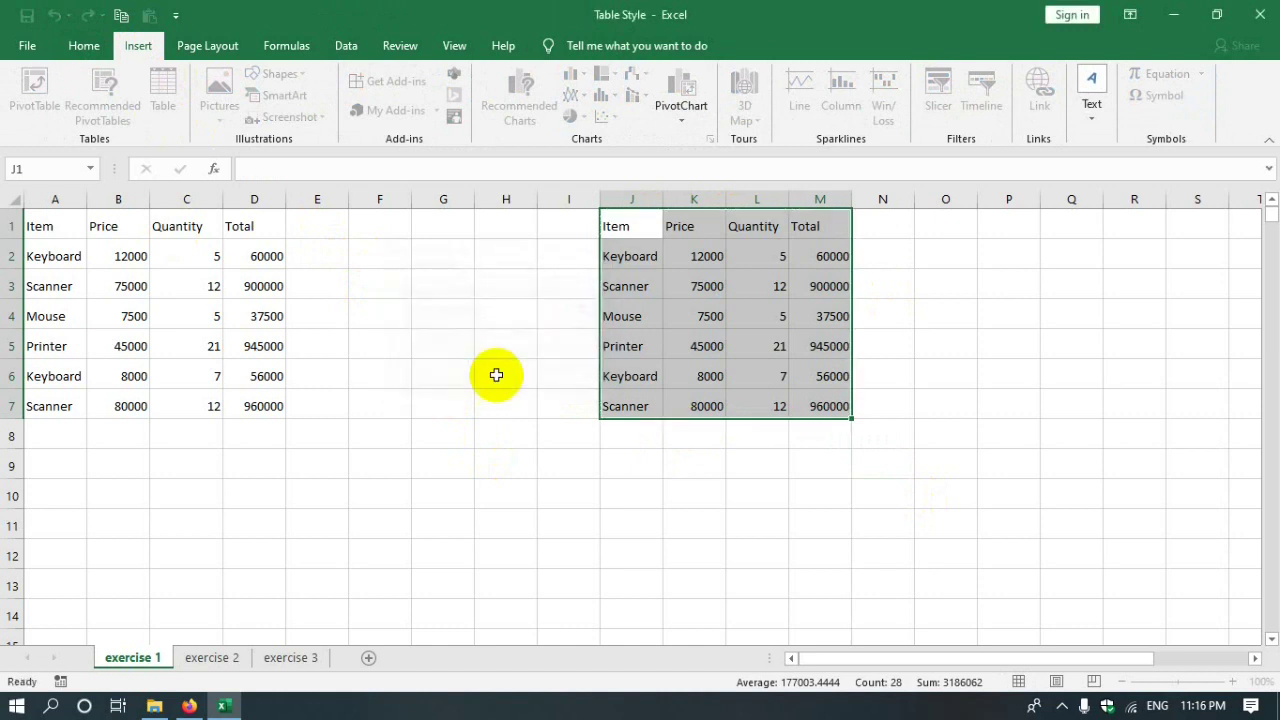
{"action": "left_click", "coordinate": [806, 347]}
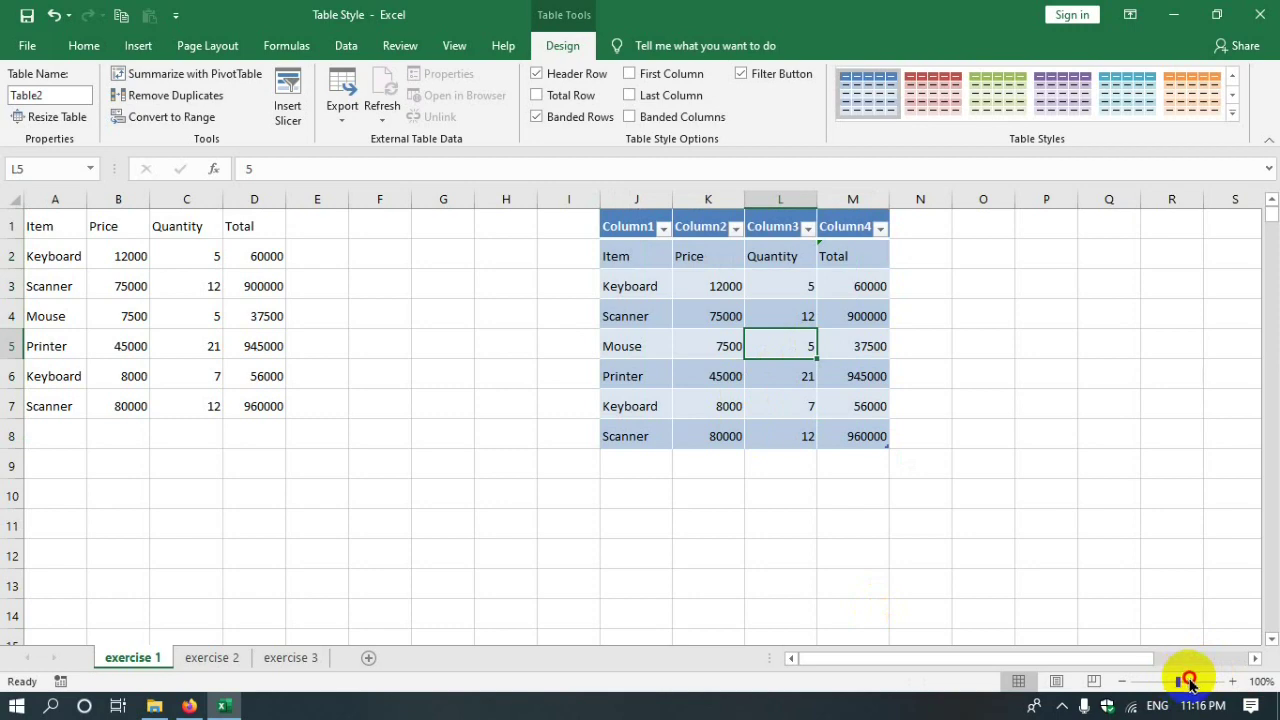
- Zoom to 148% and inspect the Column1 to Column4 headers of the new table
{"action": "left_click_drag", "start_coordinate": [1180, 685], "coordinate": [1185, 681]}
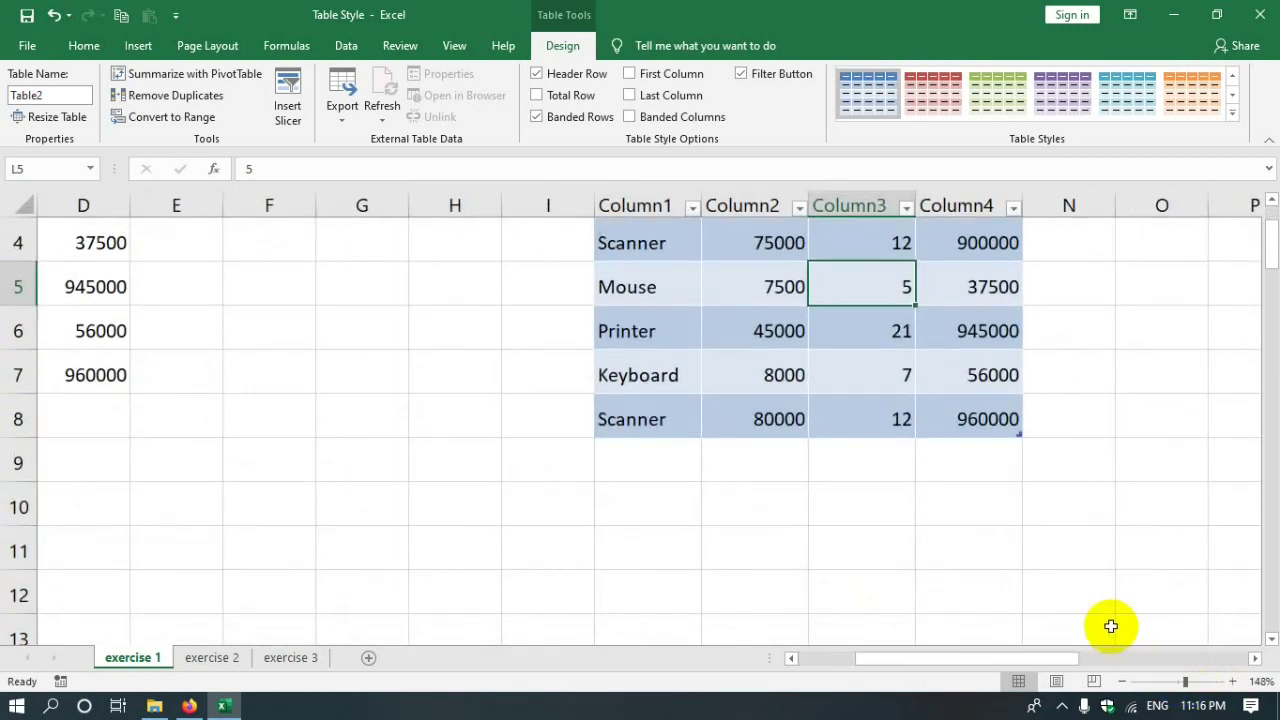
{"action": "scroll", "coordinate": [1109, 623], "scroll_direction": "up", "scroll_amount": 1}
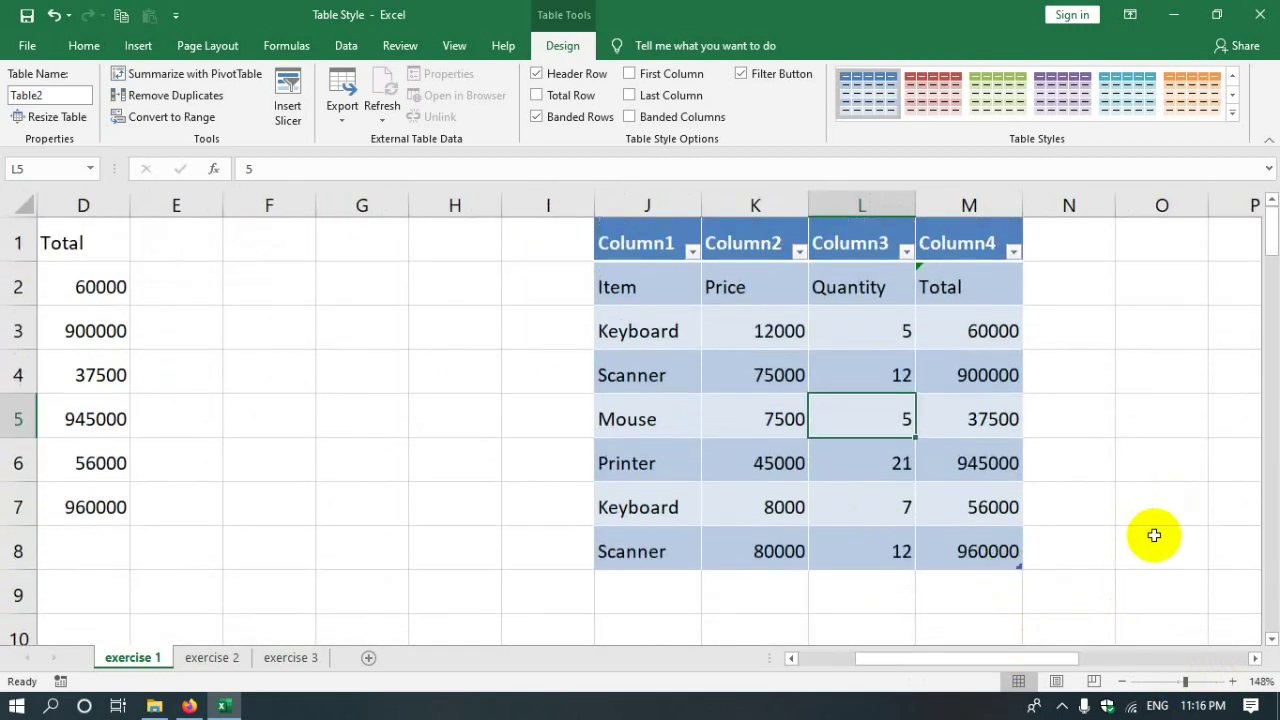
{"action": "left_click", "coordinate": [634, 242]}
{"action": "left_click", "coordinate": [745, 245]}
{"action": "left_click", "coordinate": [860, 245]}
{"action": "left_click", "coordinate": [957, 247]}
{"action": "left_click", "coordinate": [682, 245]}
{"action": "left_click", "coordinate": [755, 245]}
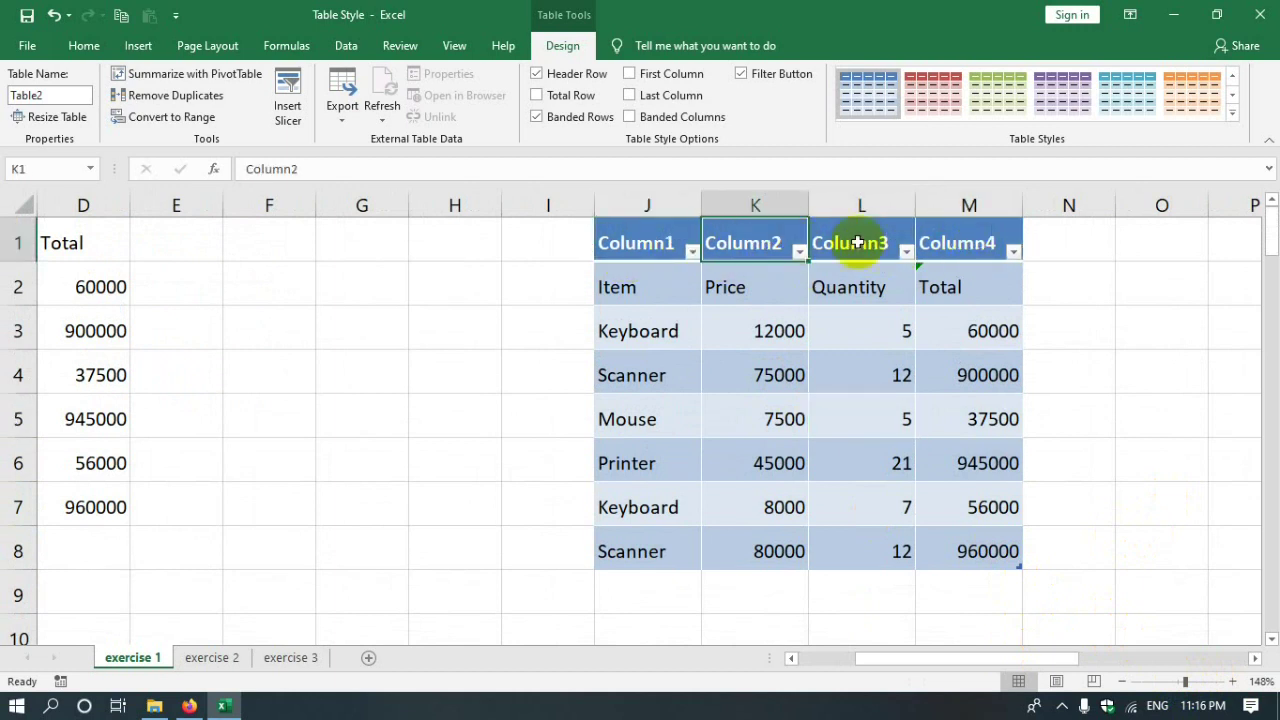
{"action": "left_click", "coordinate": [947, 241]}
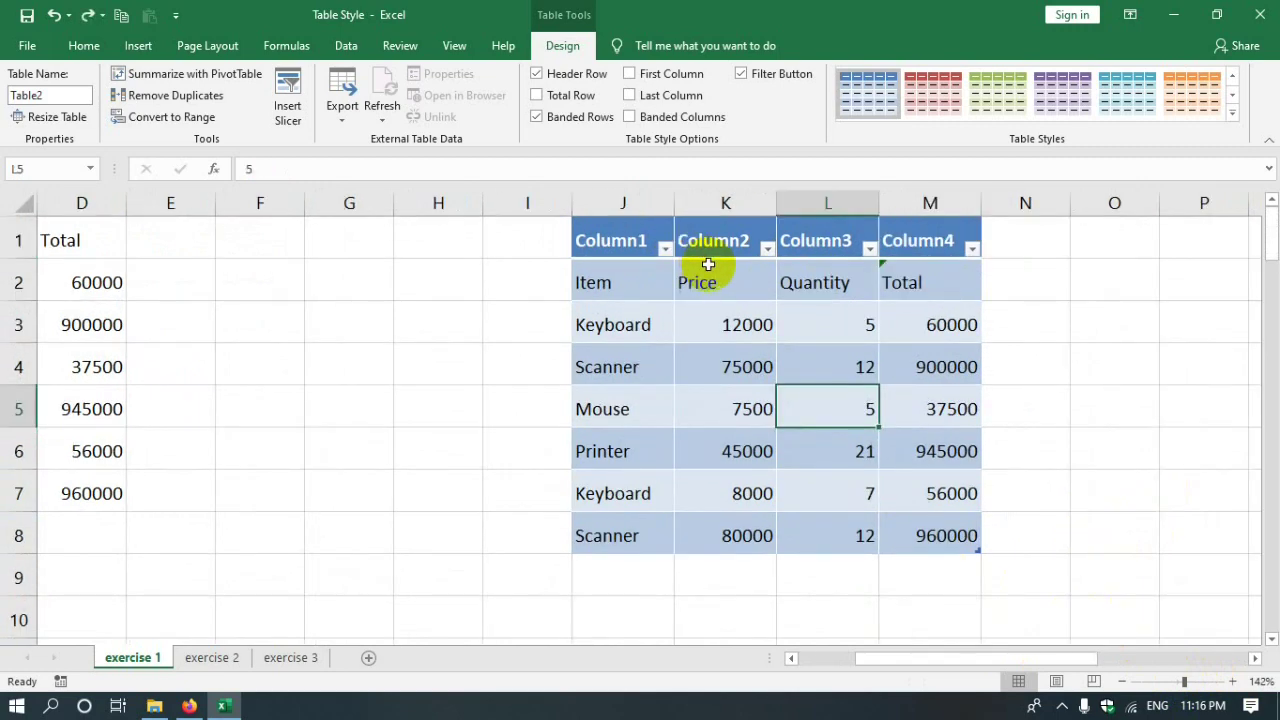
- Select the table J1:M8 and undo its creation
{"action": "scroll", "coordinate": [708, 264], "scroll_direction": "down", "scroll_amount": 1}
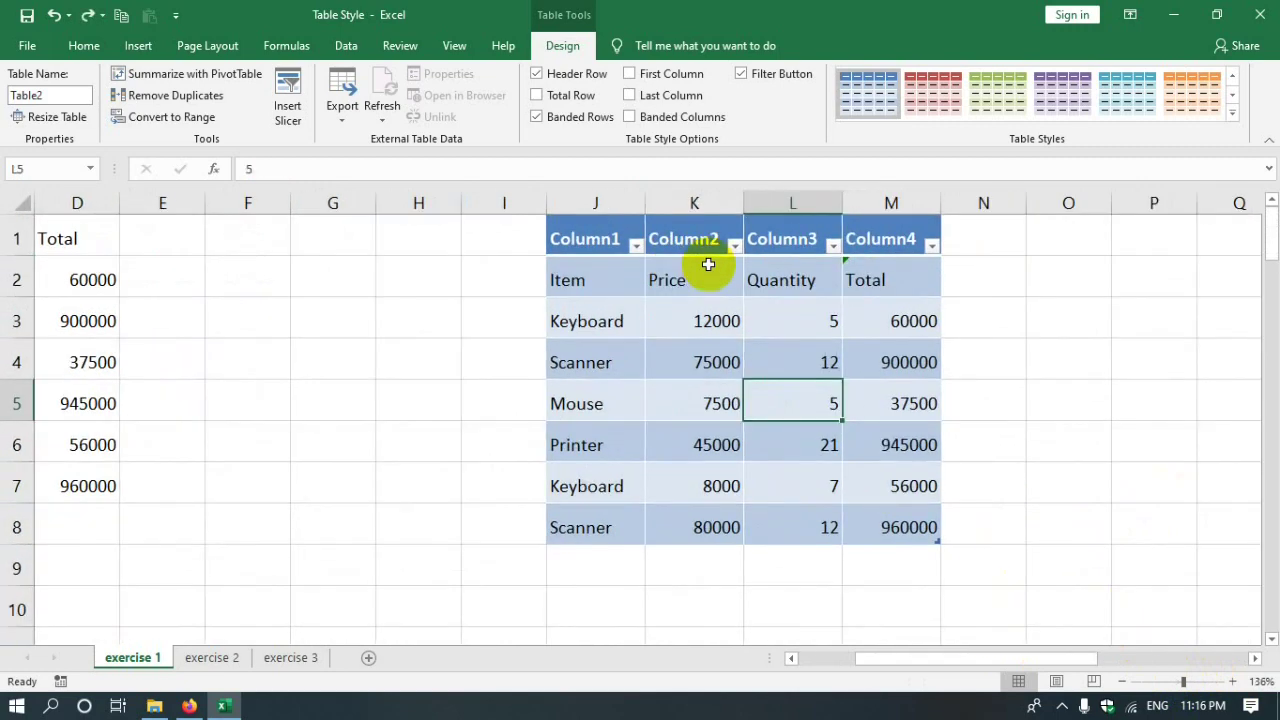
{"action": "scroll", "coordinate": [708, 264], "scroll_direction": "down", "scroll_amount": 4}
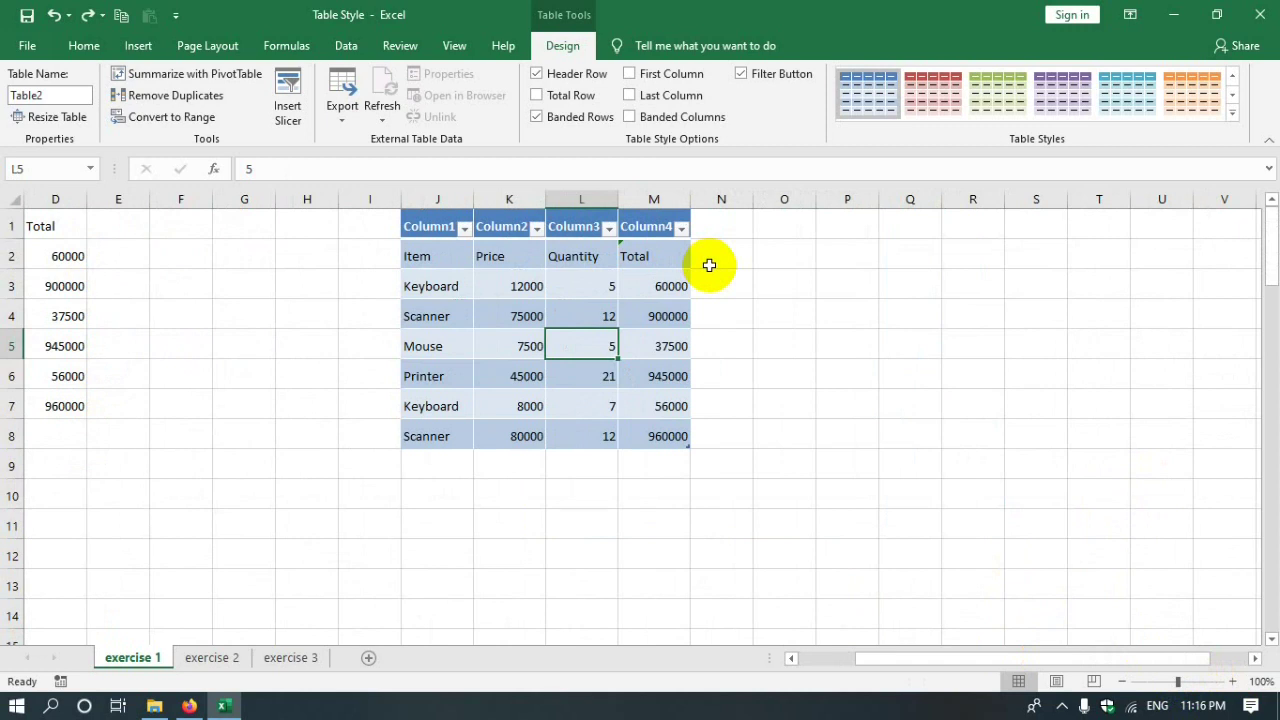
{"action": "left_click_drag", "start_coordinate": [453, 225], "coordinate": [661, 432]}
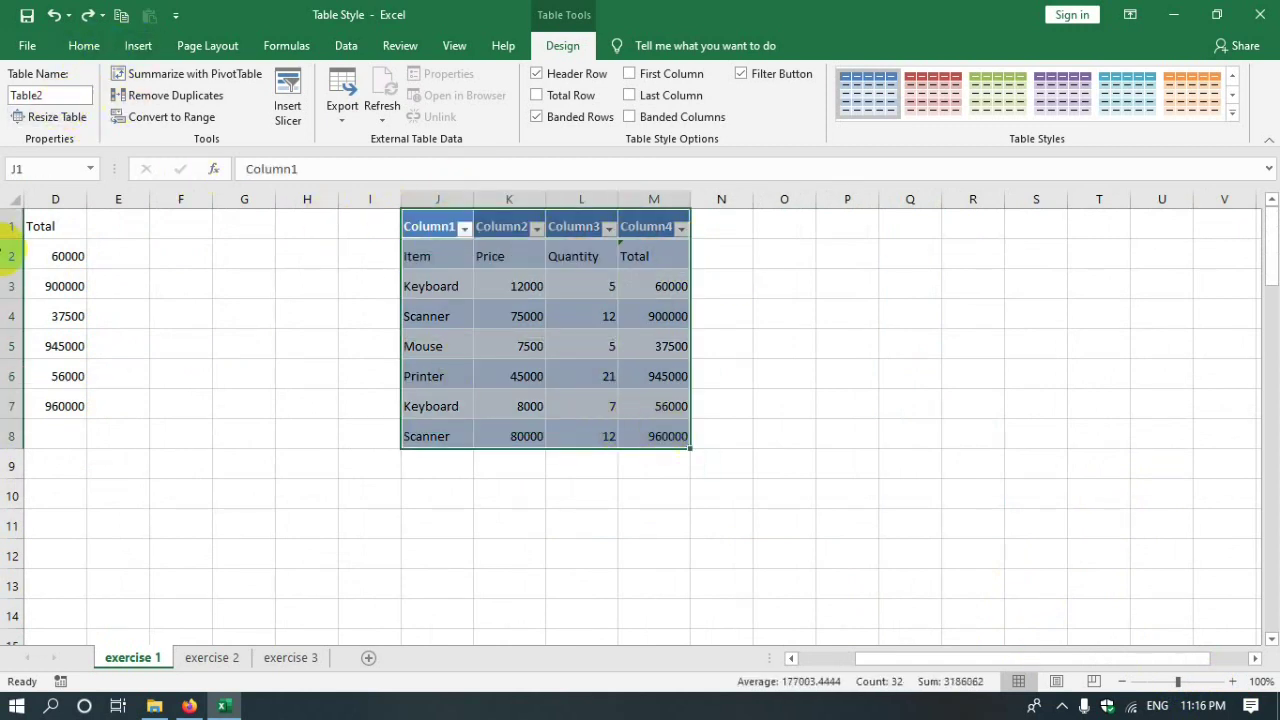
{"action": "key", "text": "ctrl+z"}
- Reselect J1:M7 and zoom the sheet to 190%
{"action": "left_click", "coordinate": [369, 226]}
{"action": "left_click_drag", "start_coordinate": [429, 237], "coordinate": [613, 404]}
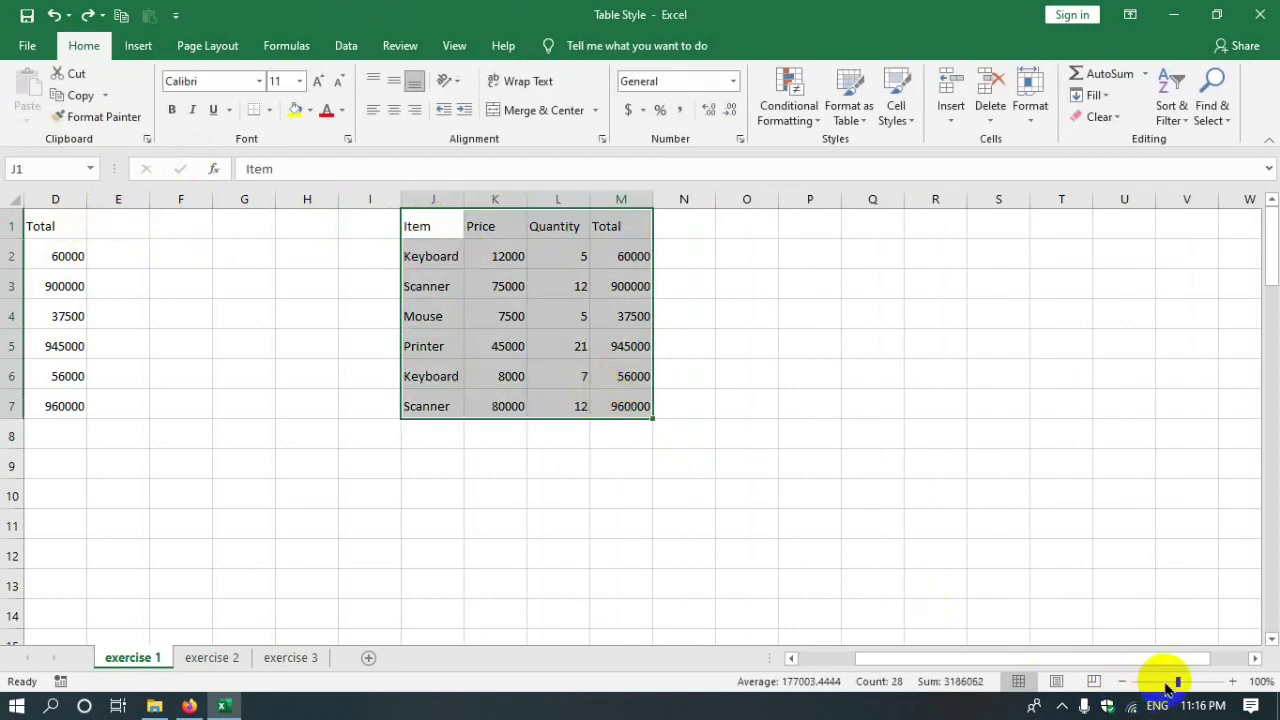
{"action": "left_click", "coordinate": [1167, 685]}
{"action": "left_click", "coordinate": [1176, 682]}
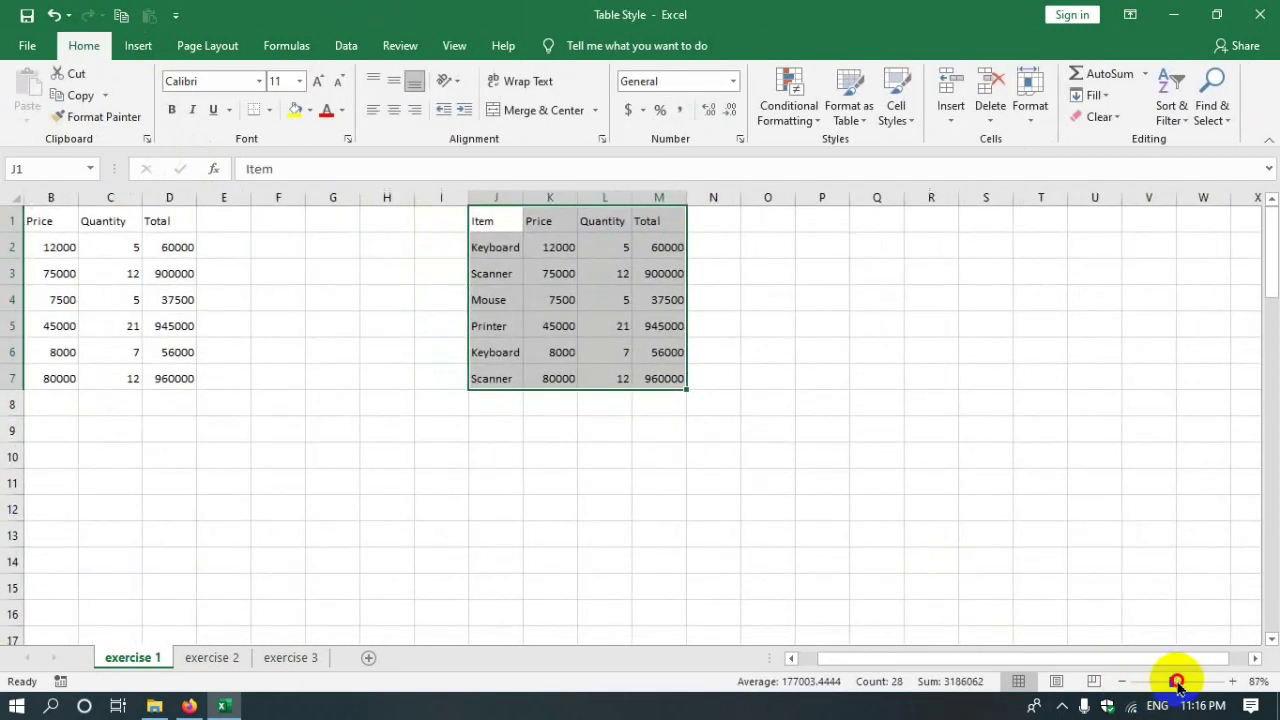
{"action": "left_click", "coordinate": [1174, 683]}
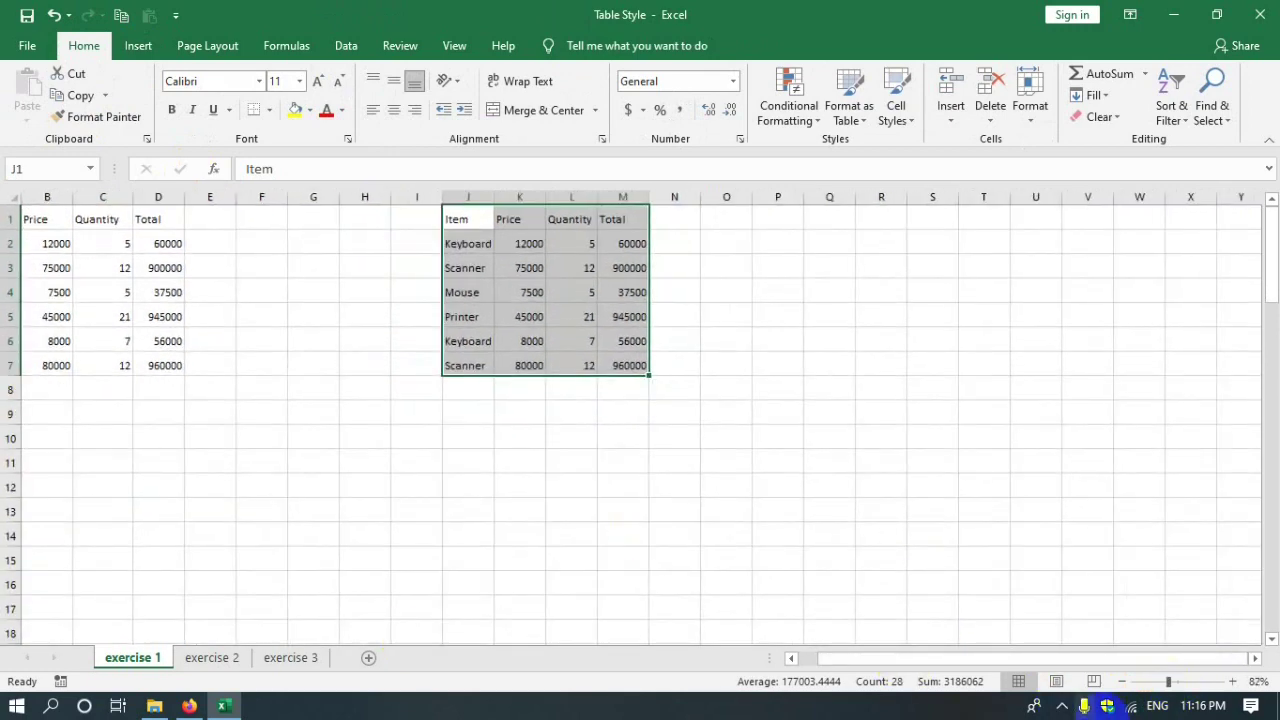
{"action": "left_click_drag", "start_coordinate": [1174, 680], "coordinate": [1189, 680]}
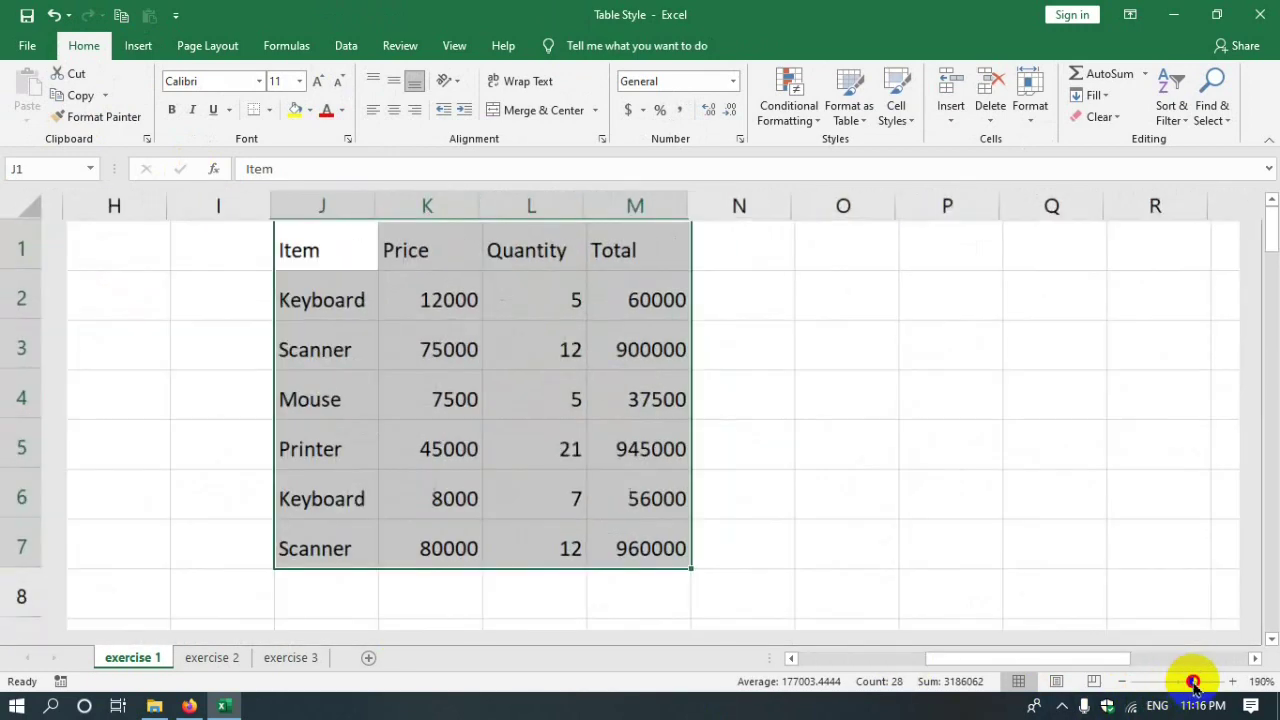
- Convert J1:M7 into a table with 'My table has headers' checked
{"action": "left_click", "coordinate": [138, 45]}
{"action": "left_click", "coordinate": [160, 98]}
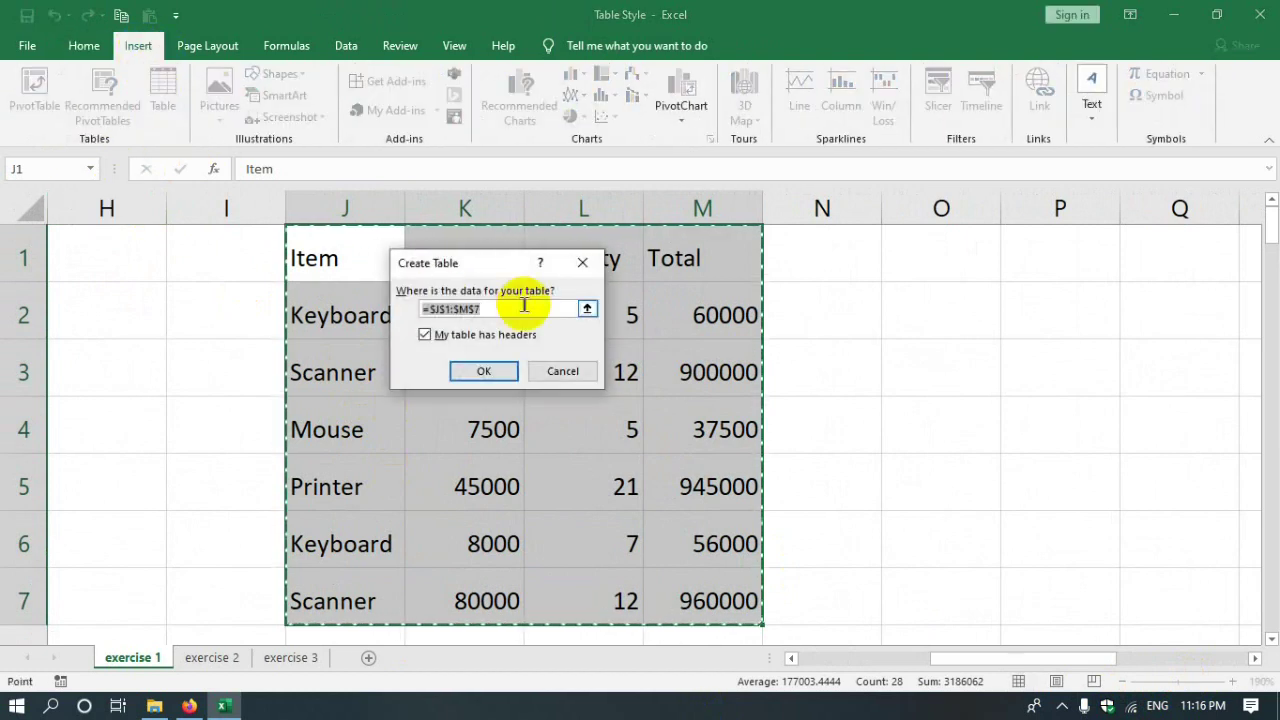
{"action": "left_click_drag", "start_coordinate": [500, 265], "coordinate": [868, 309]}
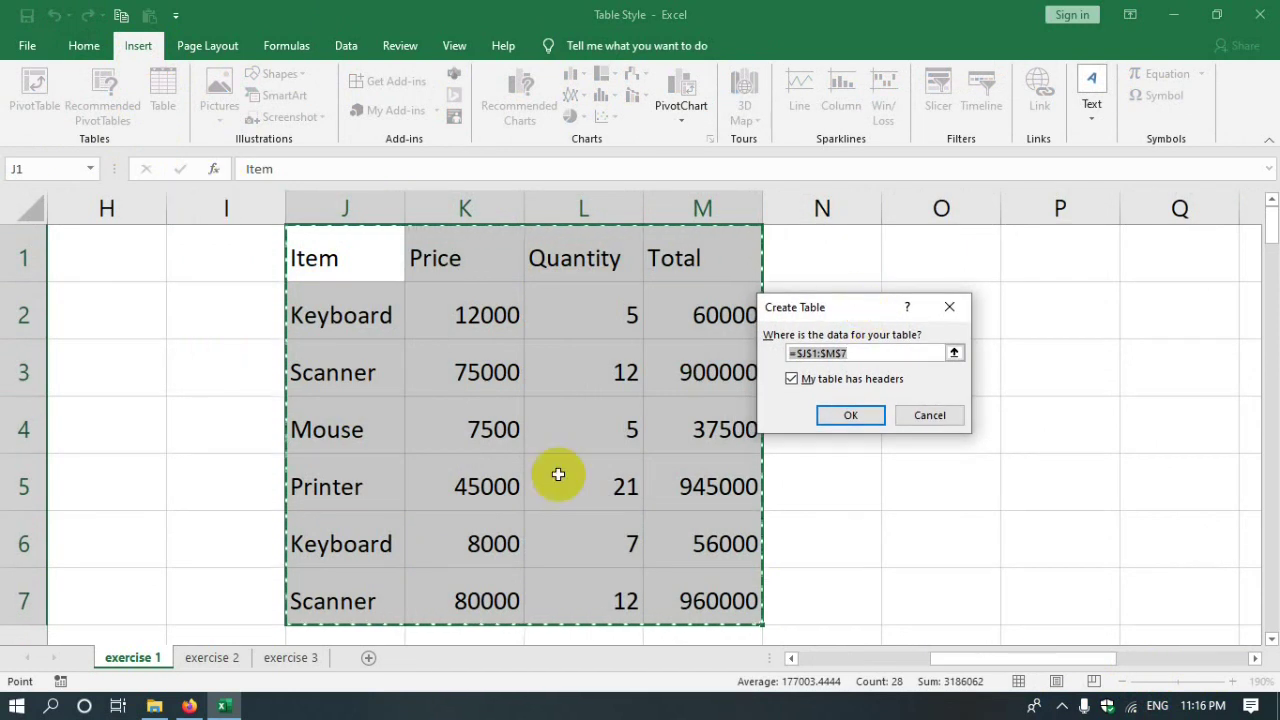
{"action": "left_click", "coordinate": [850, 415]}
{"action": "left_click", "coordinate": [462, 428]}
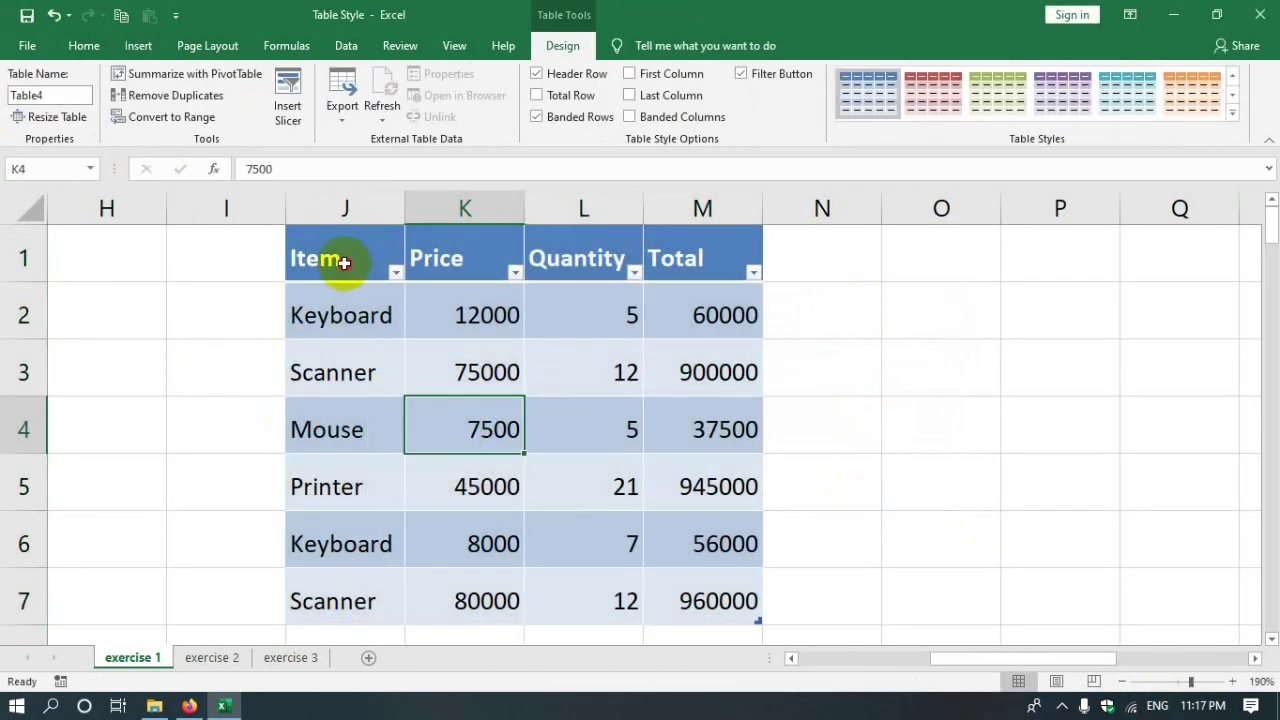
- Clear the existing Total values in M2:M7 and zoom to 124%
{"action": "left_click", "coordinate": [340, 430]}
{"action": "mouse_move", "coordinate": [997, 660]}
{"action": "left_mouse_down"}
{"action": "mouse_move", "coordinate": [862, 655]}
{"action": "mouse_move", "coordinate": [980, 643]}
{"action": "left_mouse_up"}
{"action": "left_click_drag", "start_coordinate": [826, 317], "coordinate": [801, 604]}
{"action": "key", "text": "Delete"}
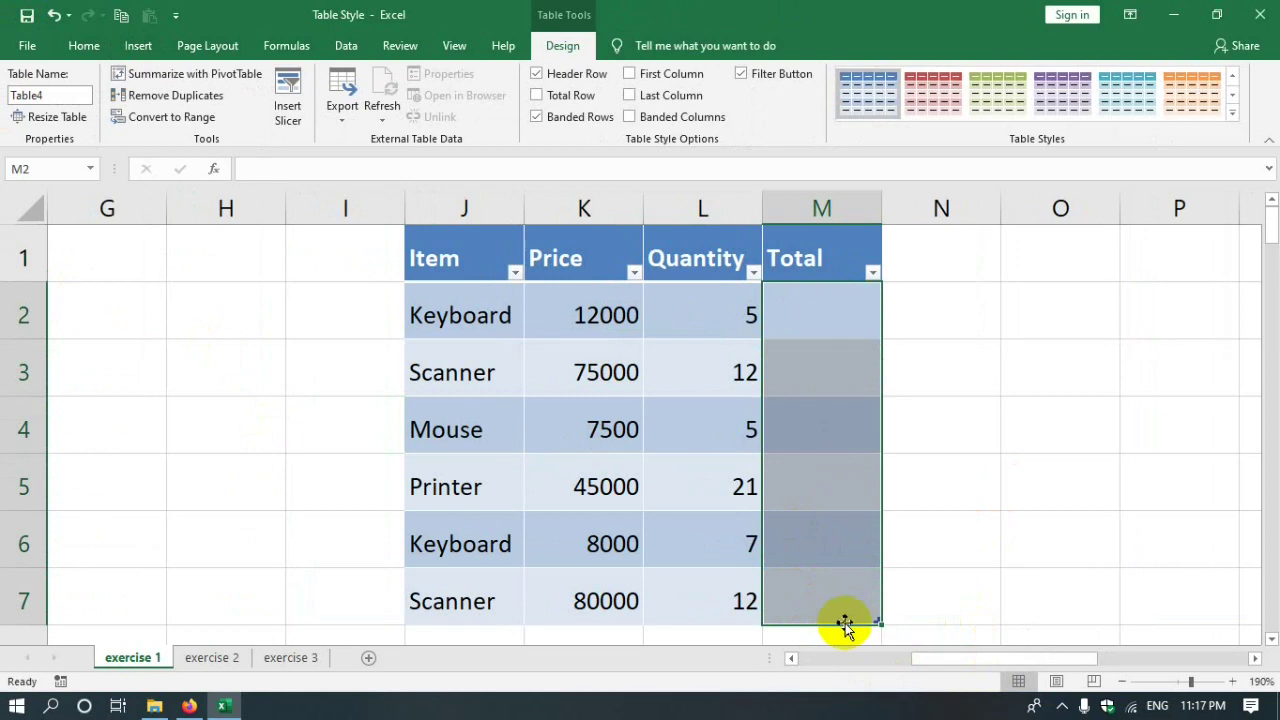
{"action": "left_click", "coordinate": [1180, 686]}
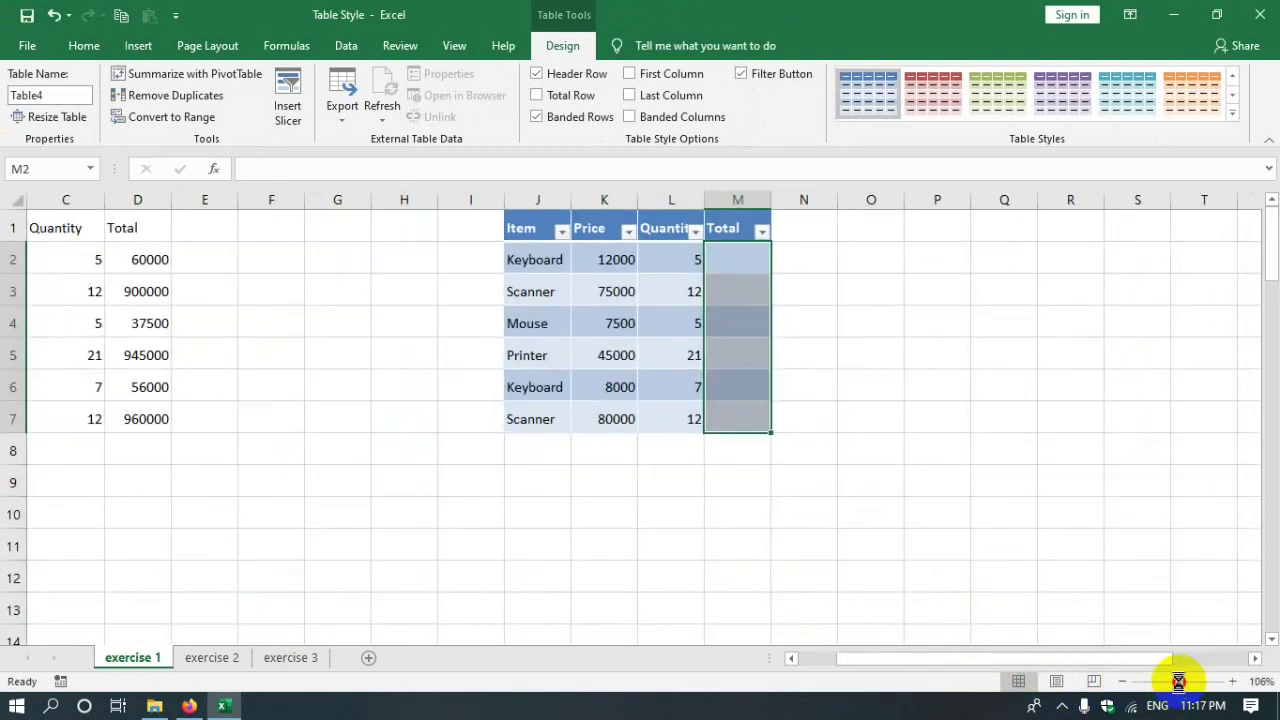
{"action": "left_click_drag", "start_coordinate": [1179, 681], "coordinate": [1182, 681]}
{"action": "left_click", "coordinate": [775, 521]}
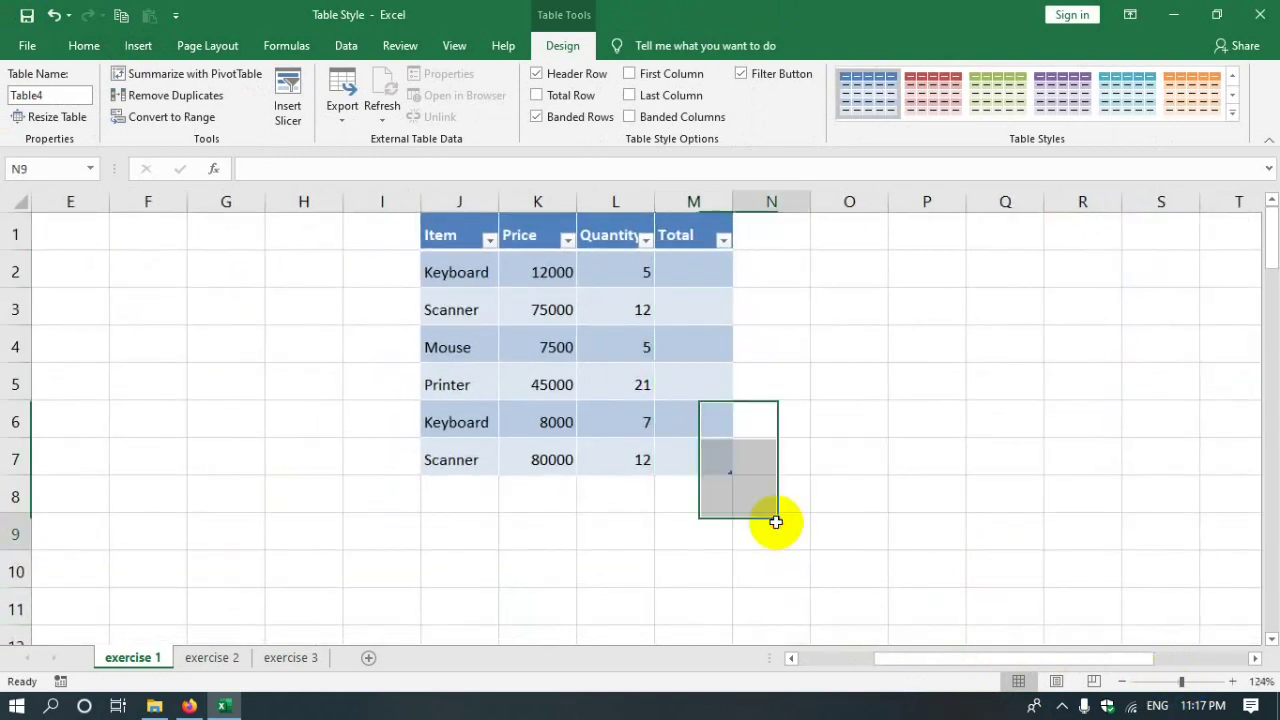
- Inspect the Price and Quantity cells and widen the Total column slightly
{"action": "left_click", "coordinate": [453, 272]}
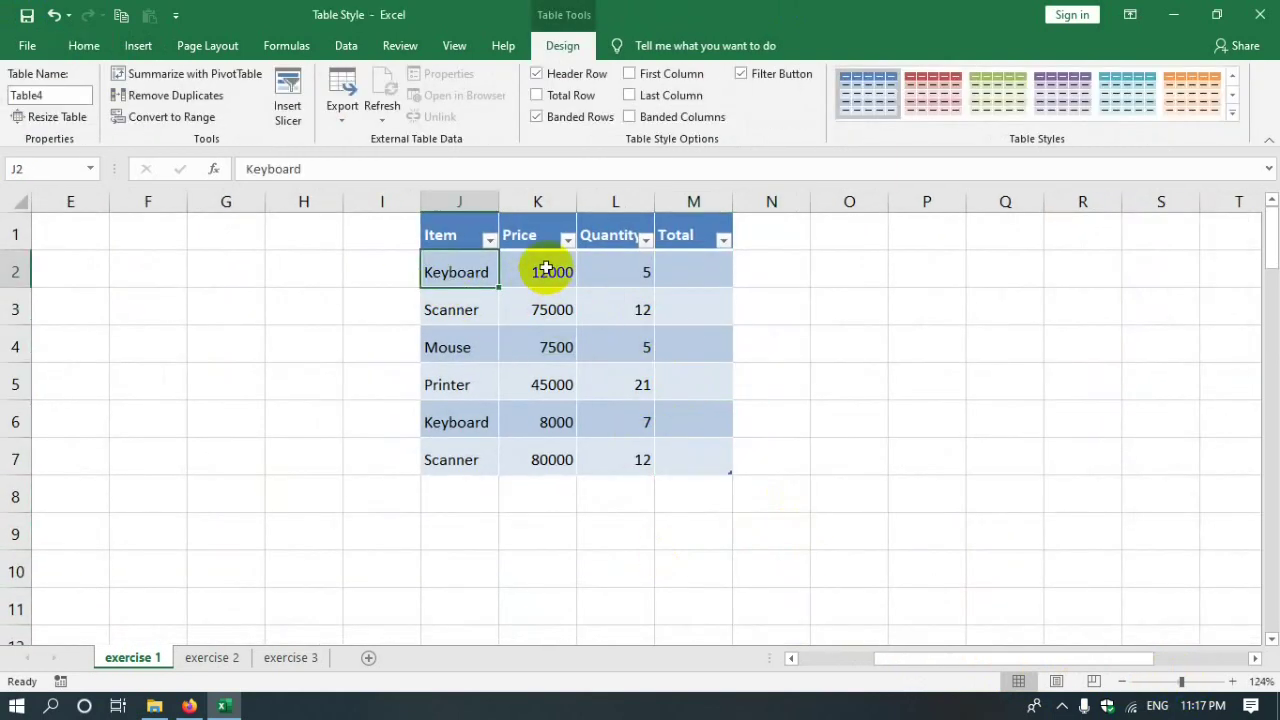
{"action": "left_click", "coordinate": [514, 242]}
{"action": "left_click", "coordinate": [623, 230]}
{"action": "left_click", "coordinate": [678, 280]}
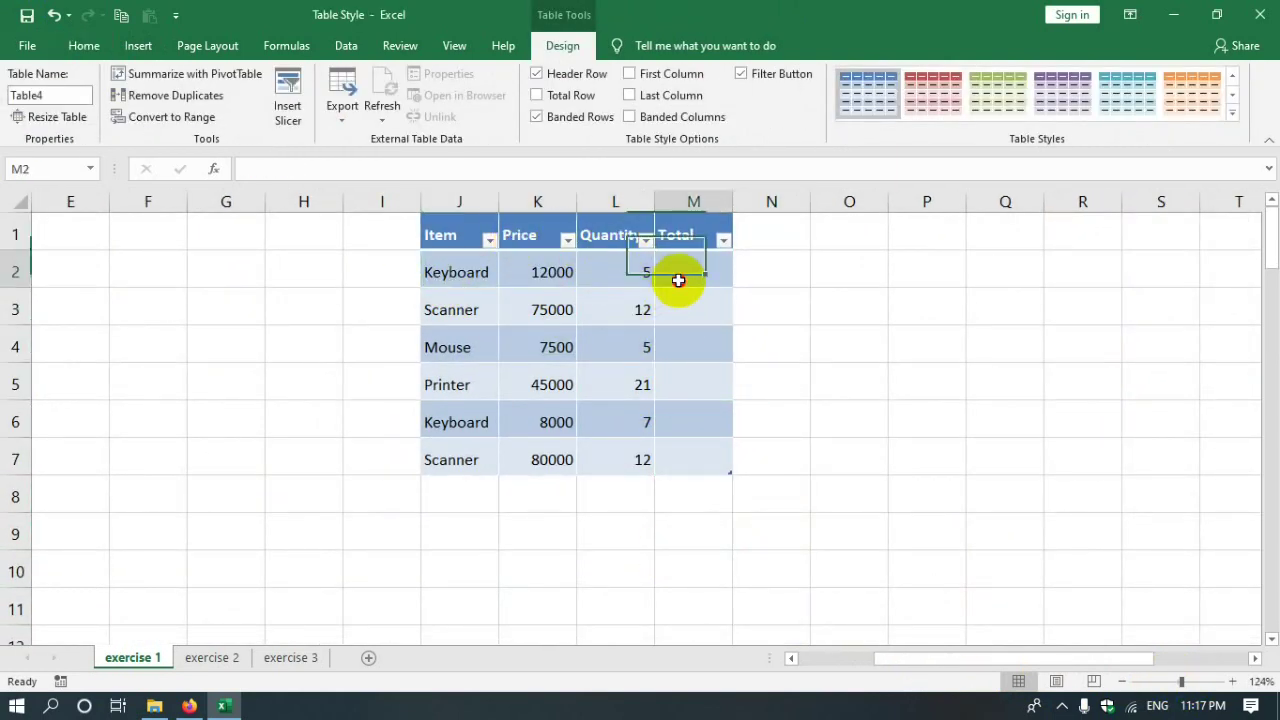
{"action": "left_click_drag", "start_coordinate": [732, 201], "coordinate": [738, 202]}
{"action": "left_click", "coordinate": [518, 272]}
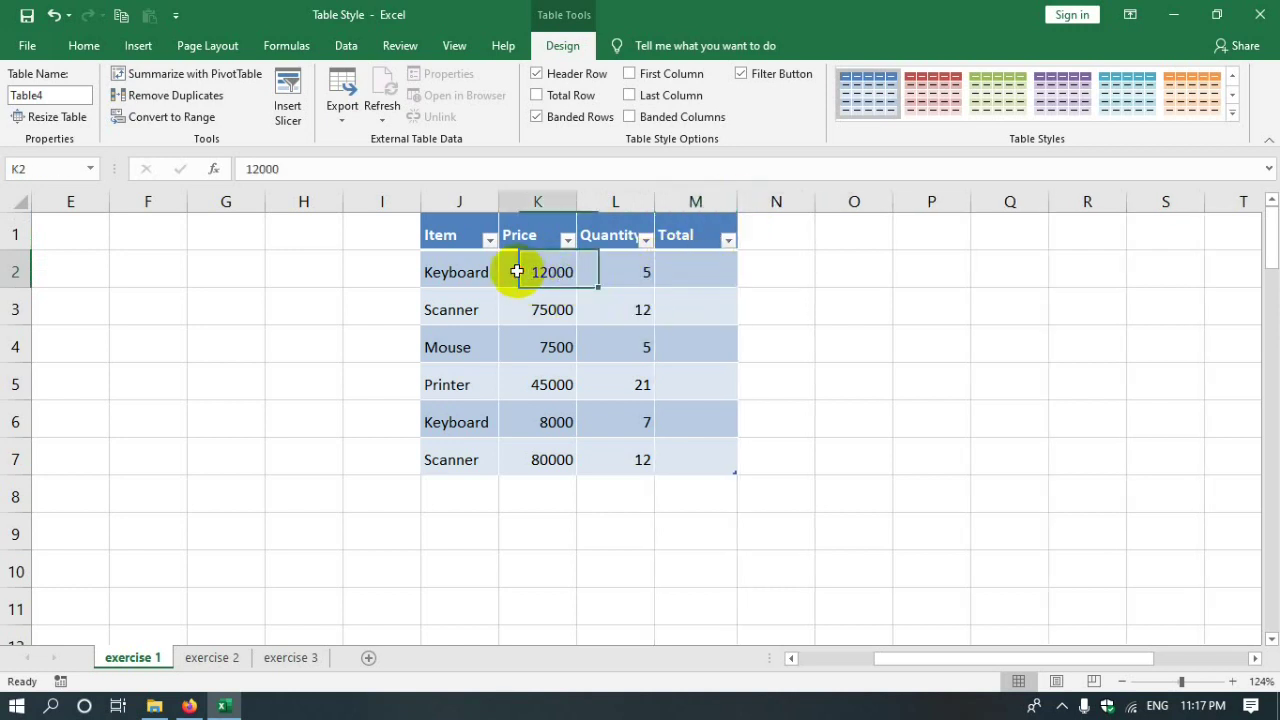
{"action": "left_click", "coordinate": [672, 281]}
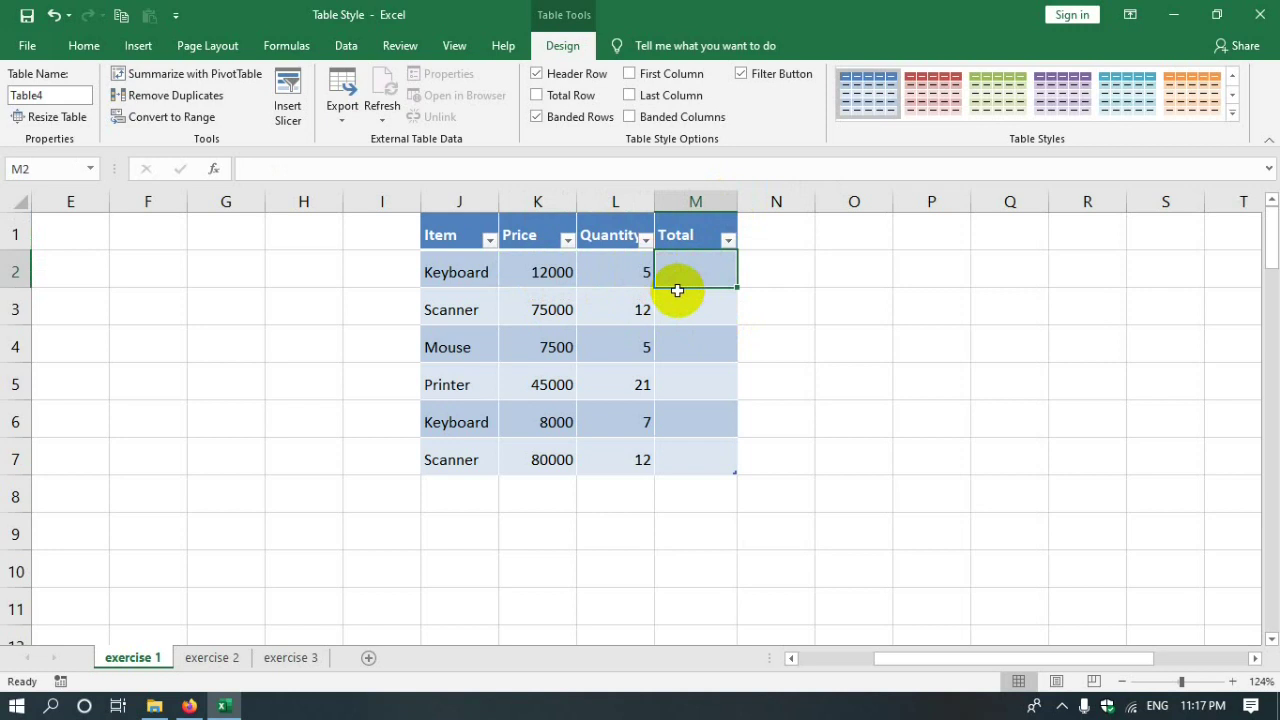
{"action": "left_click", "coordinate": [560, 281]}
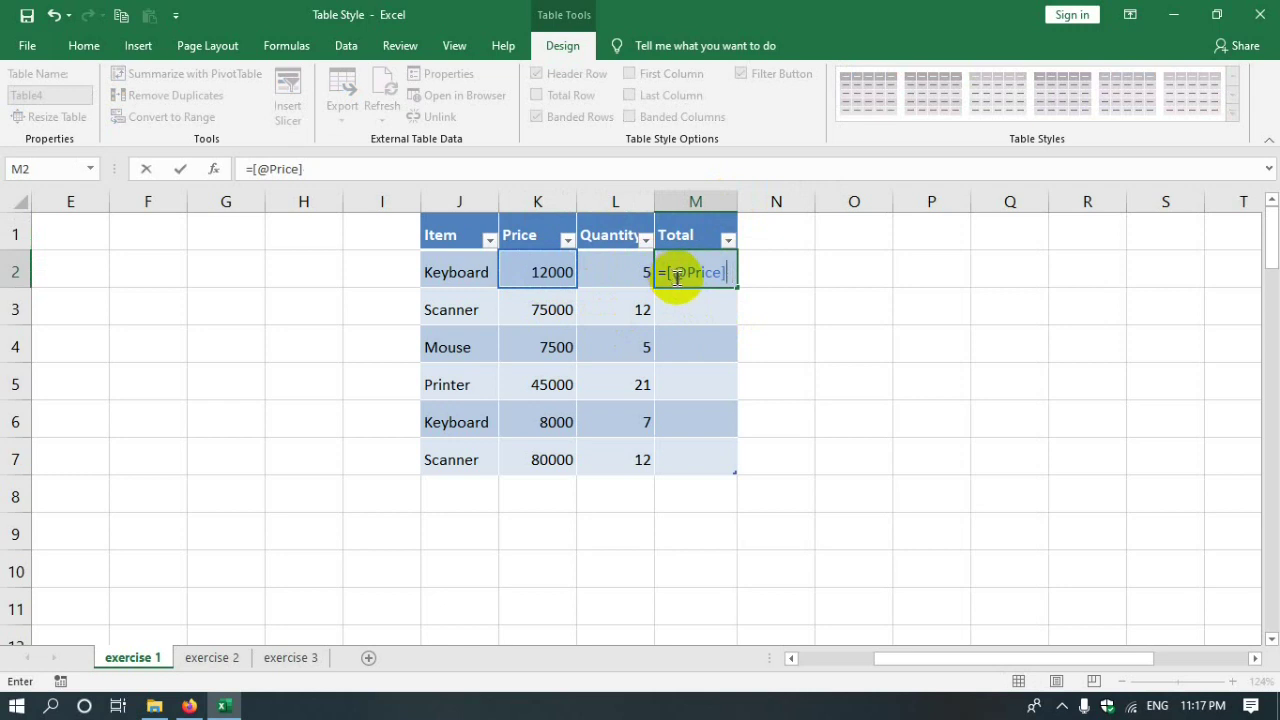
{"action": "left_click", "coordinate": [633, 277]}
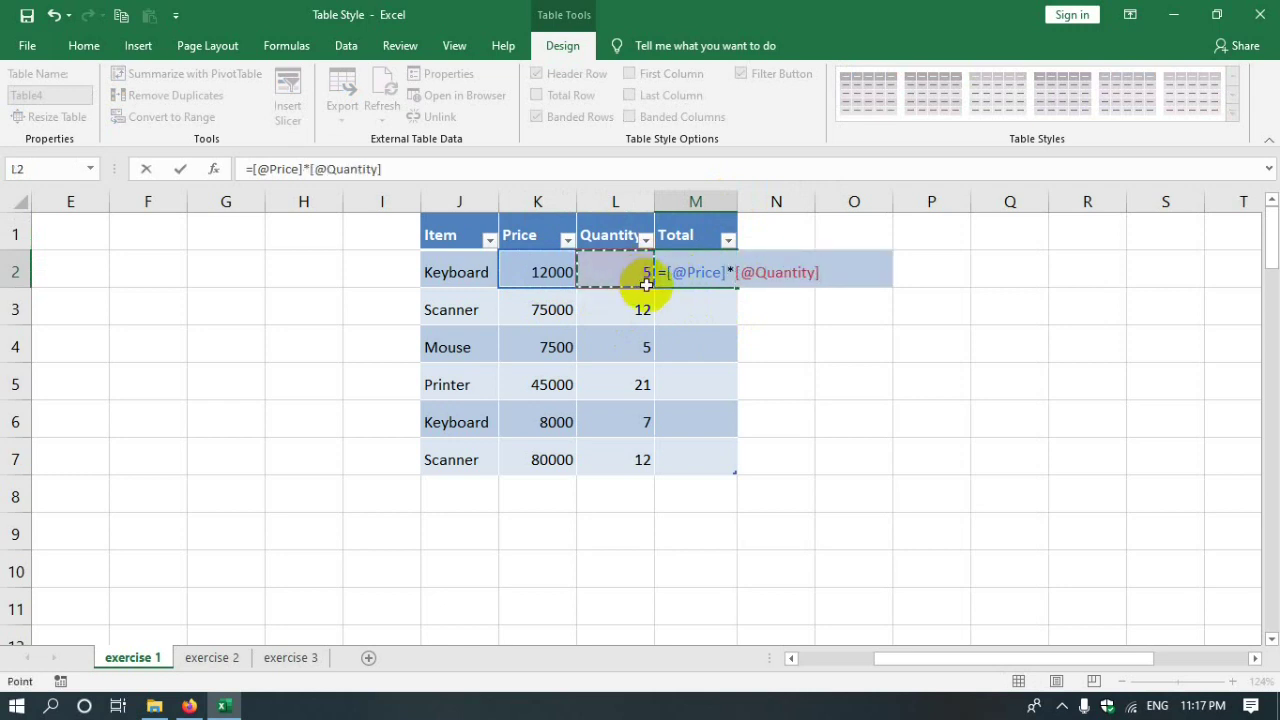
{"action": "key", "text": "Return"}
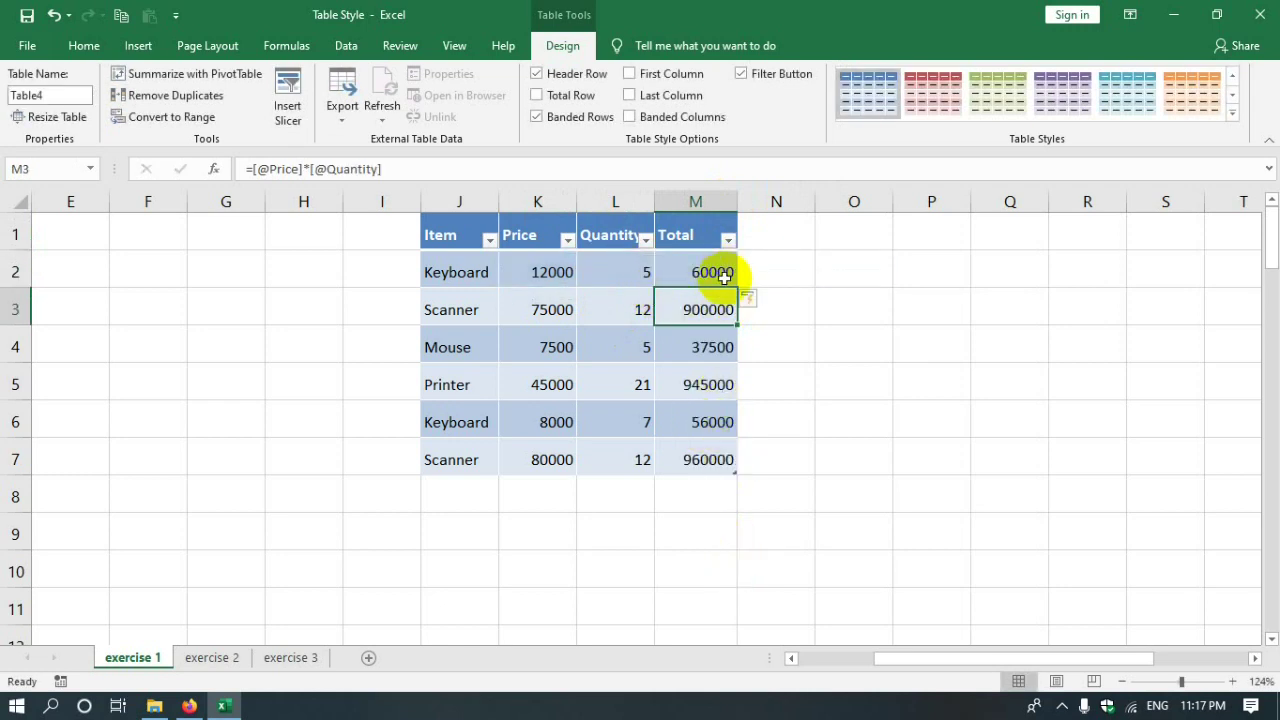
{"action": "left_click", "coordinate": [688, 272]}
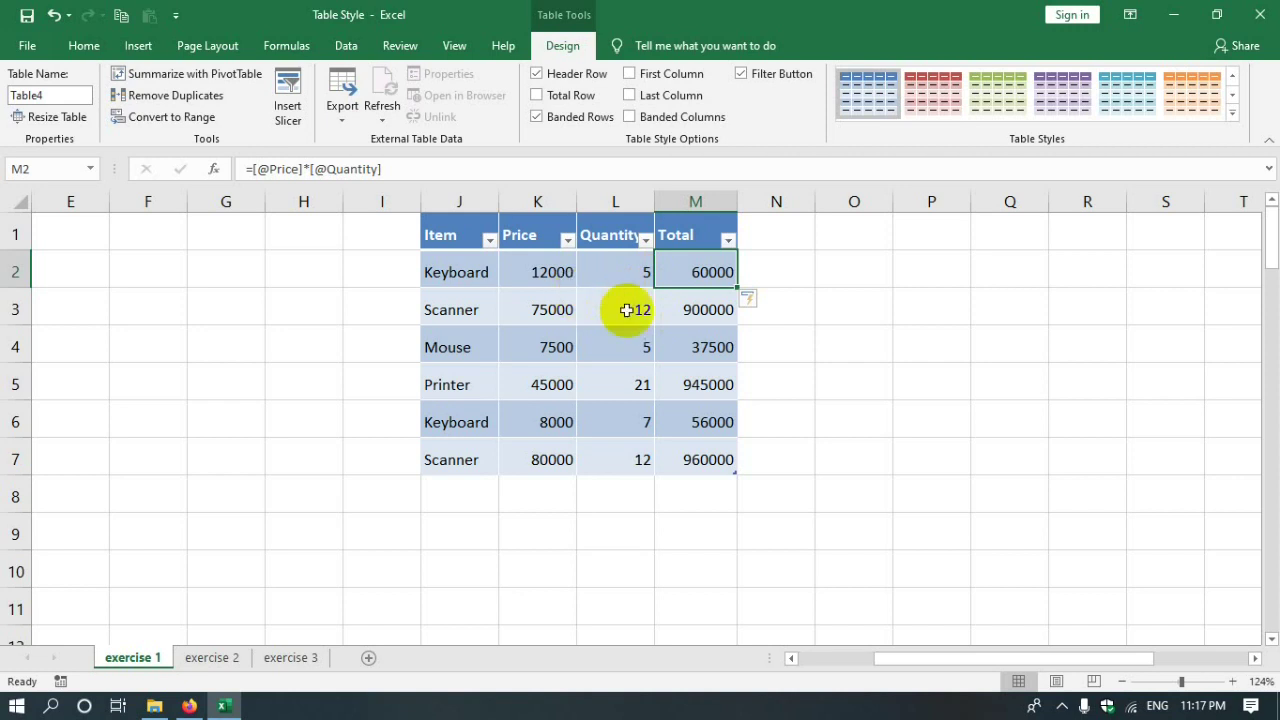
{"action": "left_click_drag", "start_coordinate": [955, 658], "coordinate": [835, 655]}
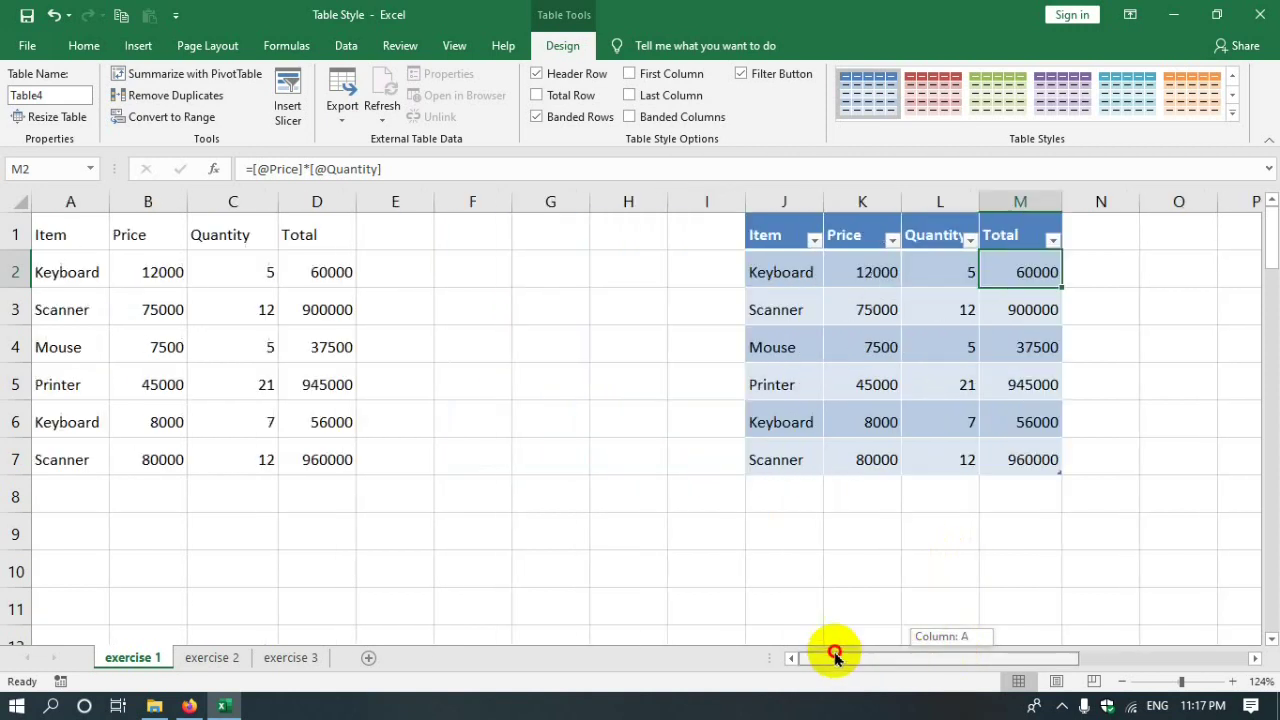
{"action": "left_click", "coordinate": [140, 285]}
{"action": "left_click", "coordinate": [231, 300]}
{"action": "left_click", "coordinate": [305, 272]}
{"action": "left_click", "coordinate": [316, 306]}
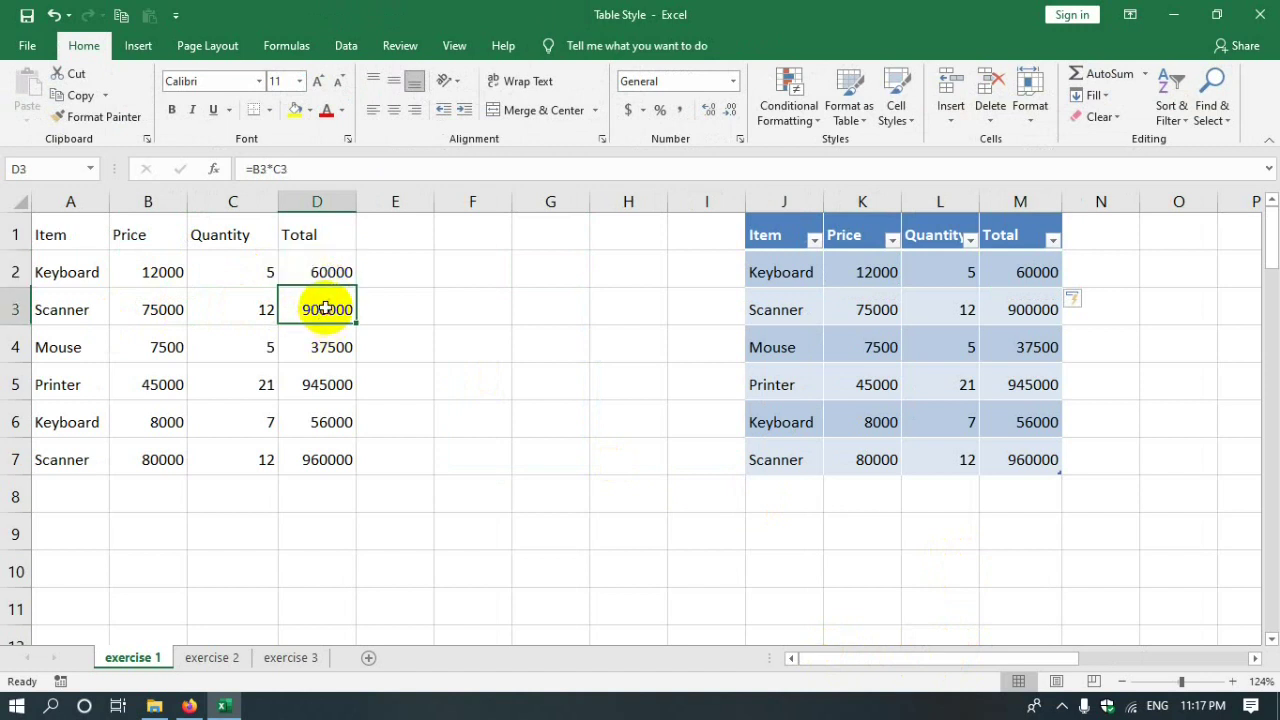
{"action": "left_click", "coordinate": [320, 283]}
{"action": "left_click", "coordinate": [318, 310]}
{"action": "left_click", "coordinate": [317, 345]}
{"action": "left_click", "coordinate": [314, 378]}
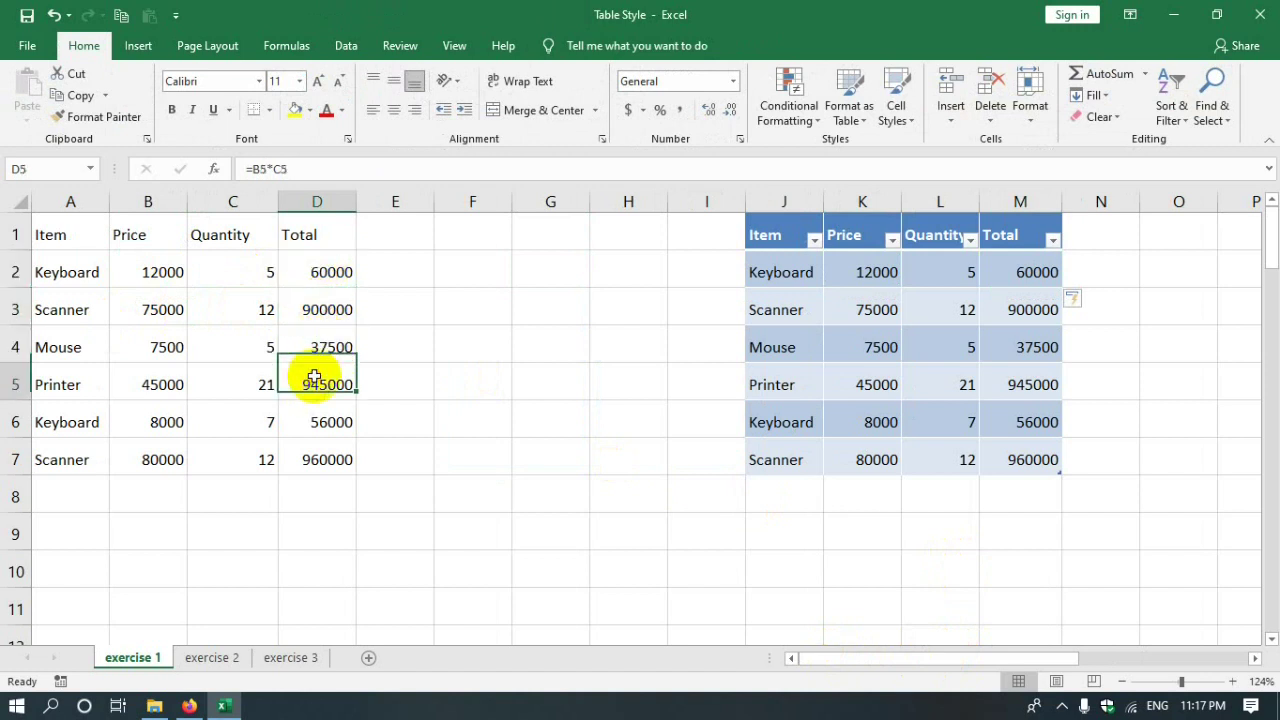
{"action": "left_click", "coordinate": [1030, 272]}
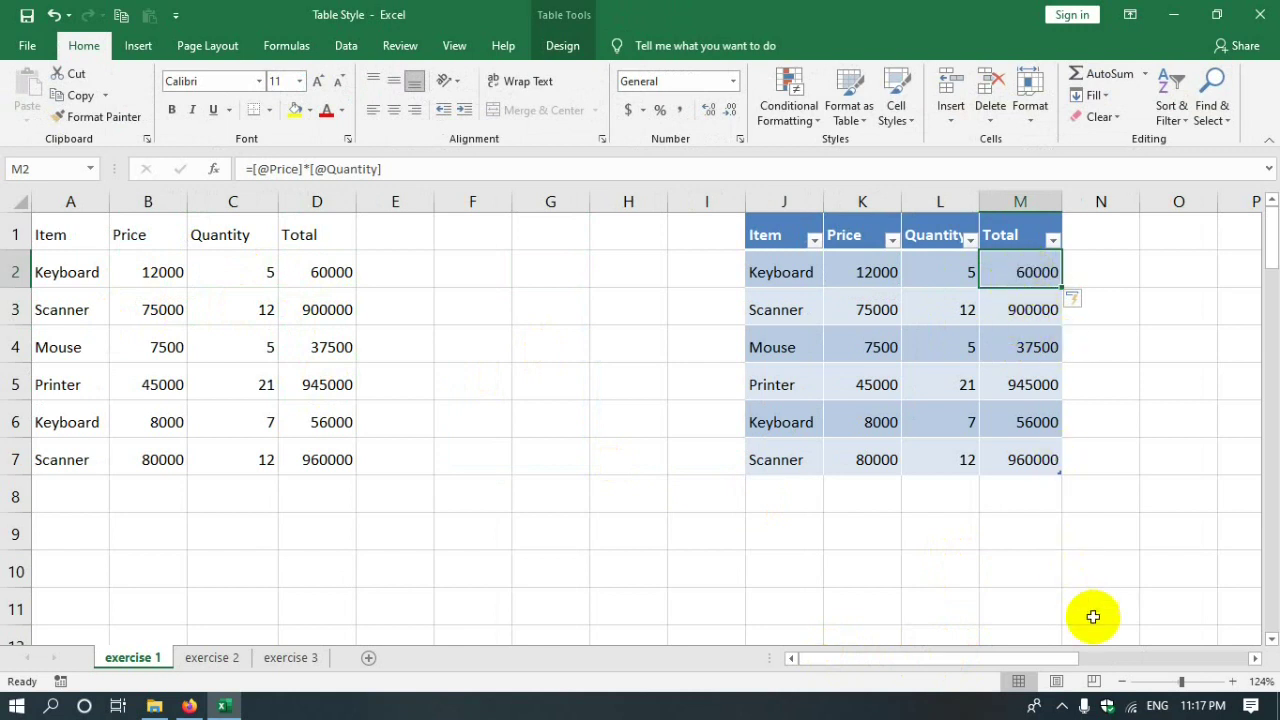
{"action": "left_click_drag", "start_coordinate": [962, 658], "coordinate": [992, 665]}
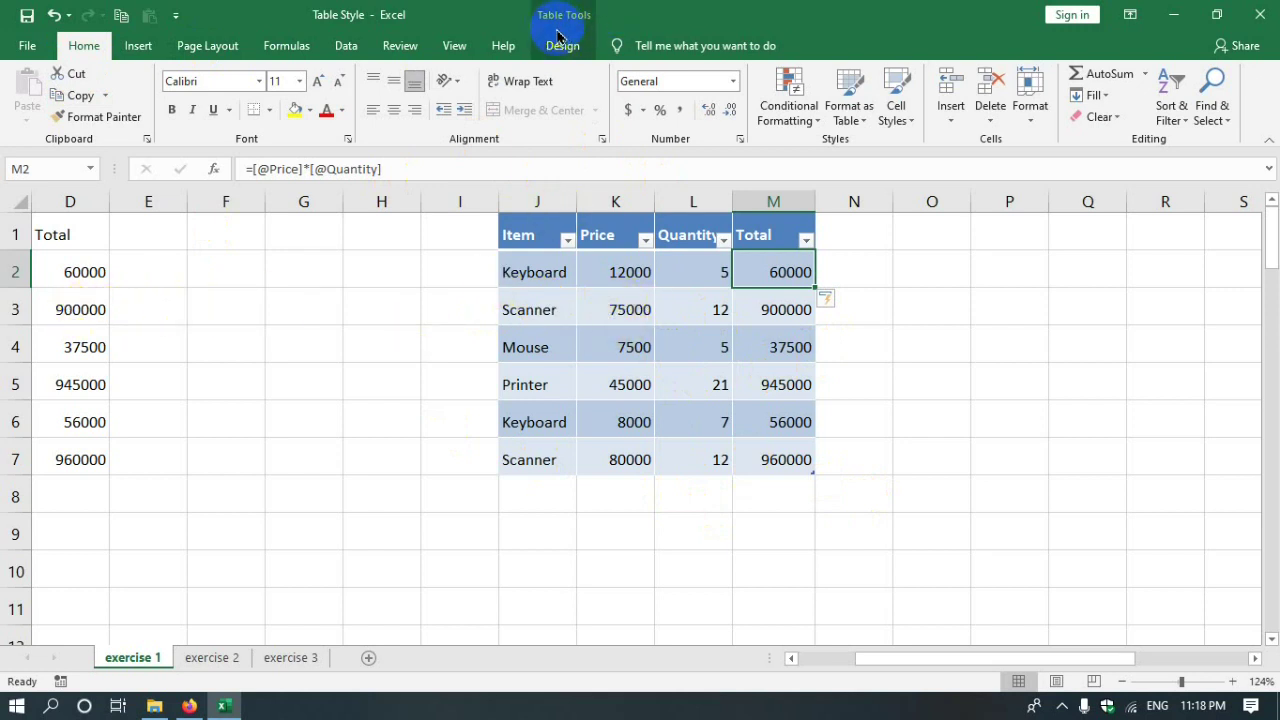
{"action": "left_click", "coordinate": [528, 232]}
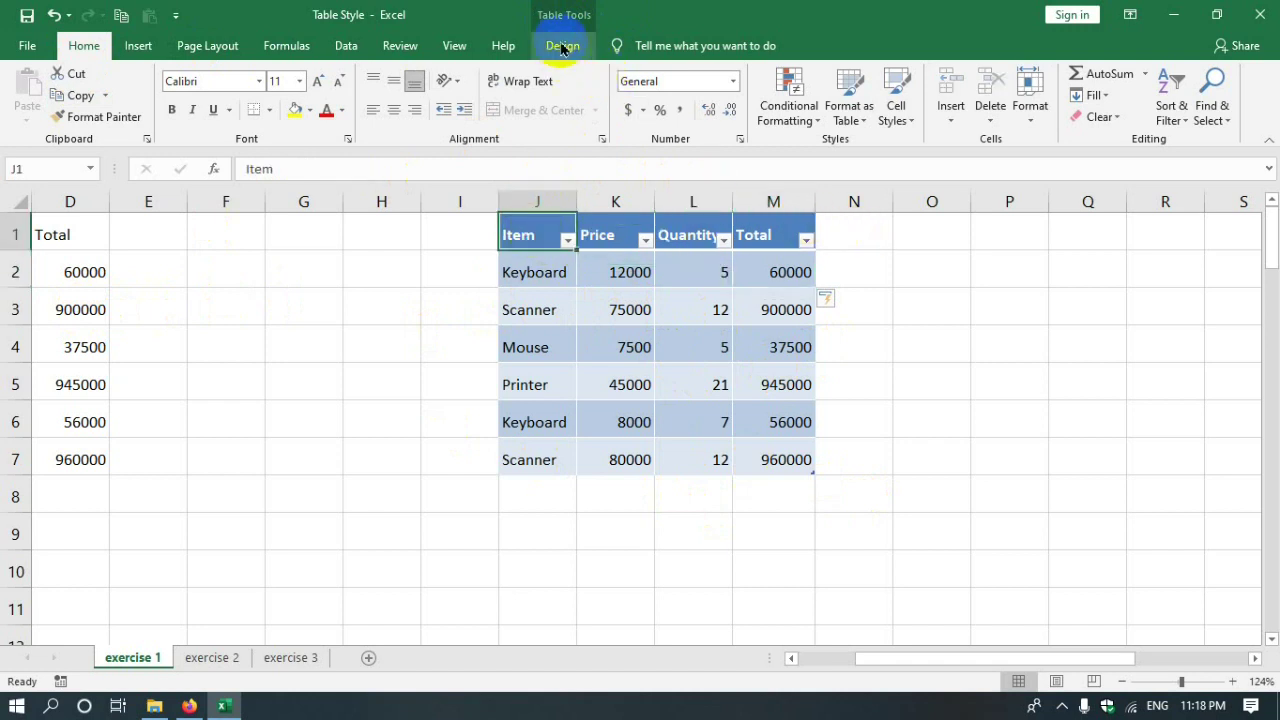
{"action": "left_click_drag", "start_coordinate": [1000, 658], "coordinate": [900, 658]}
{"action": "left_click", "coordinate": [203, 262]}
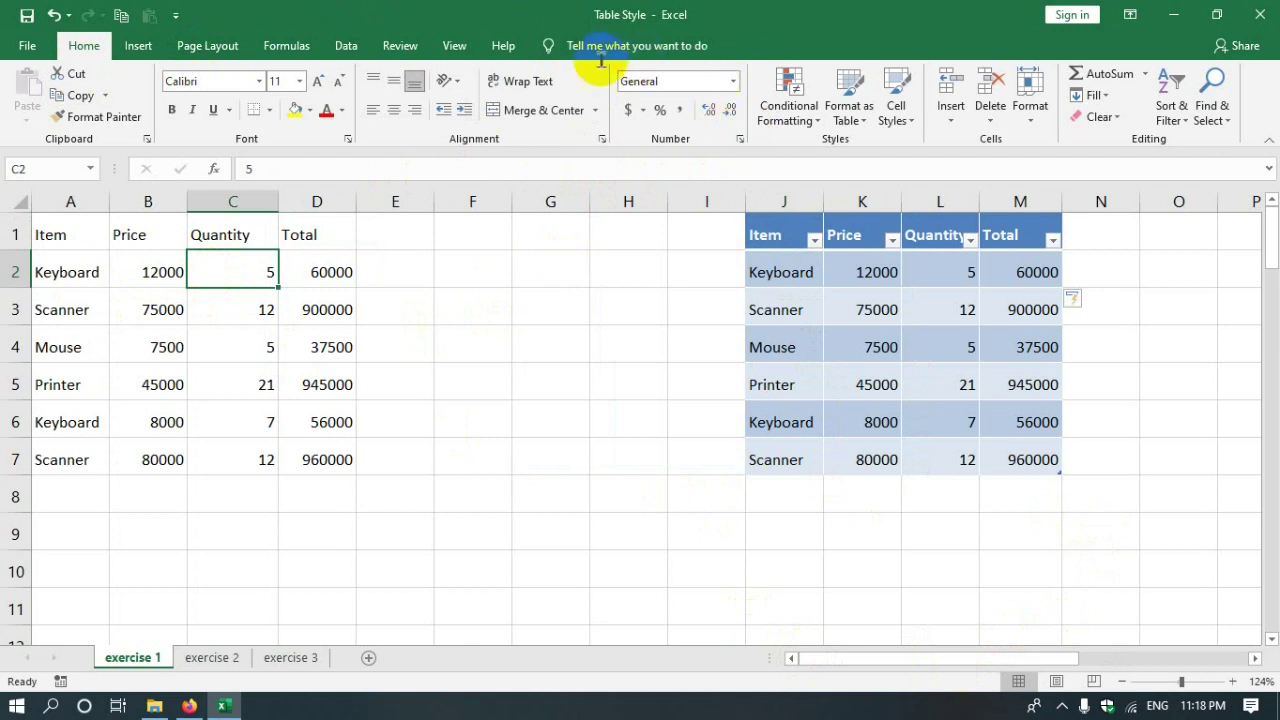
{"action": "left_click", "coordinate": [145, 350]}
{"action": "left_click", "coordinate": [316, 347]}
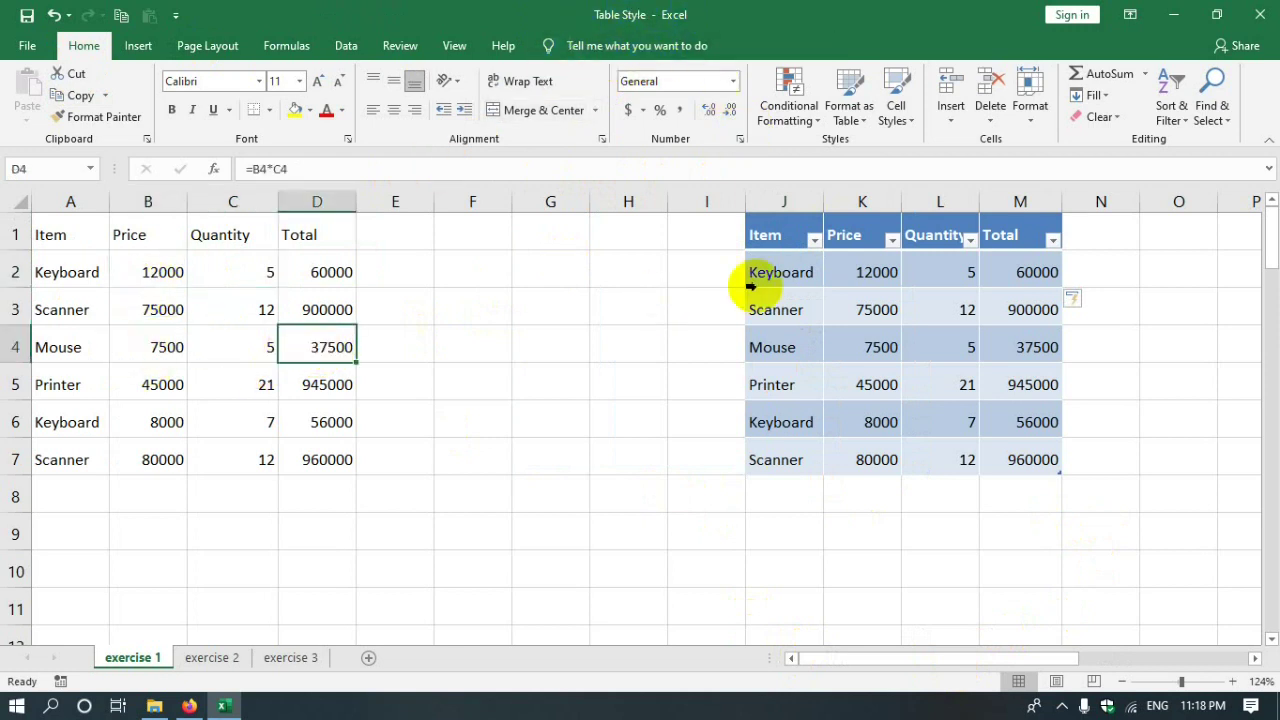
{"action": "left_click", "coordinate": [867, 213]}
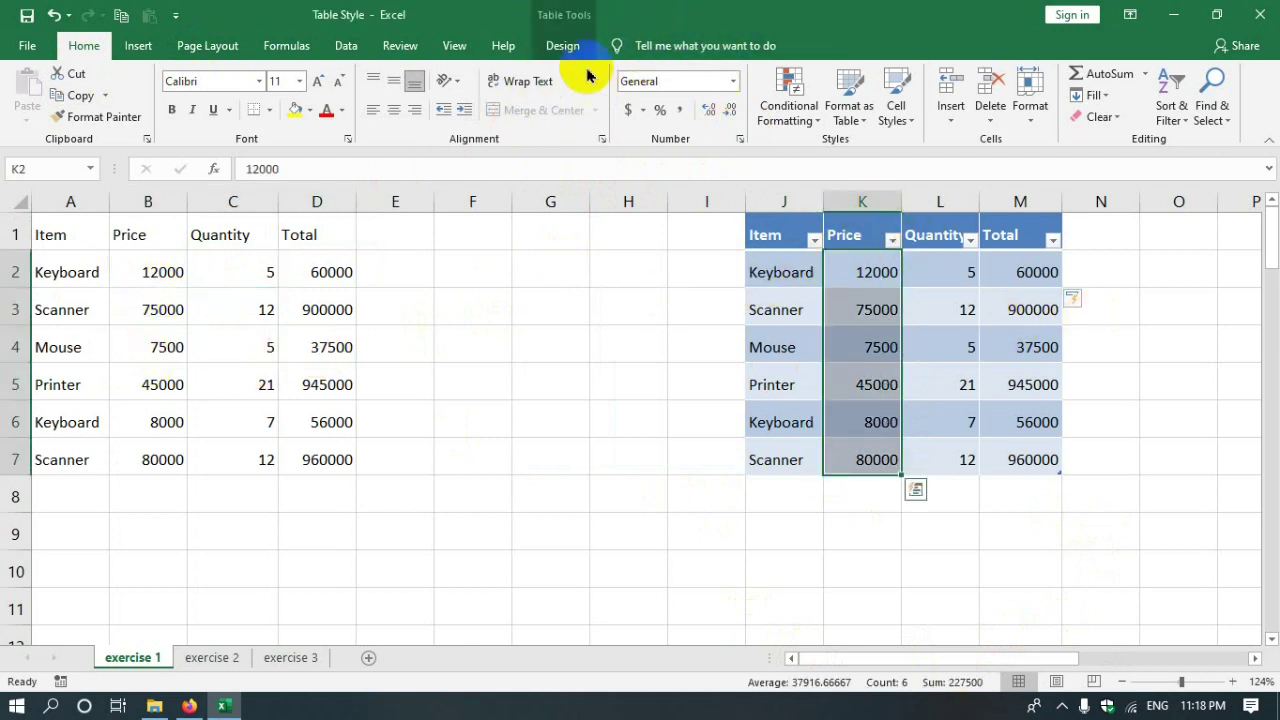
{"action": "left_click", "coordinate": [802, 237]}
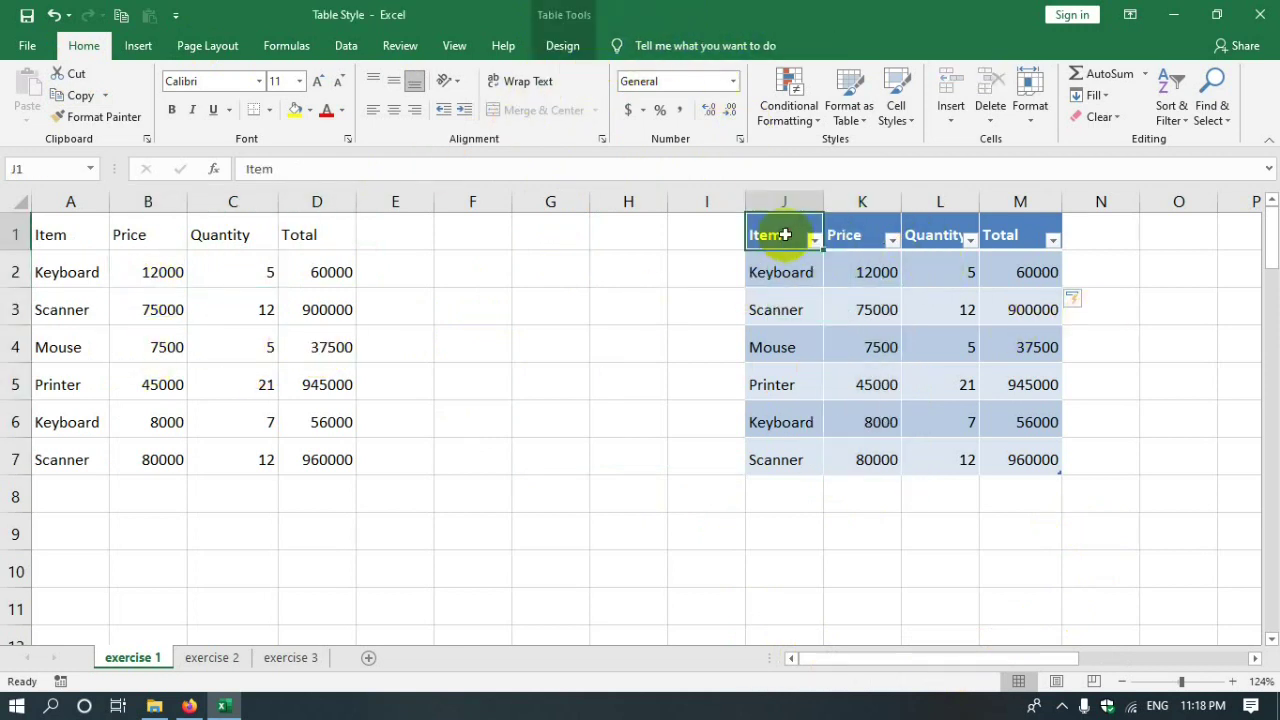
{"action": "left_click", "coordinate": [563, 47]}
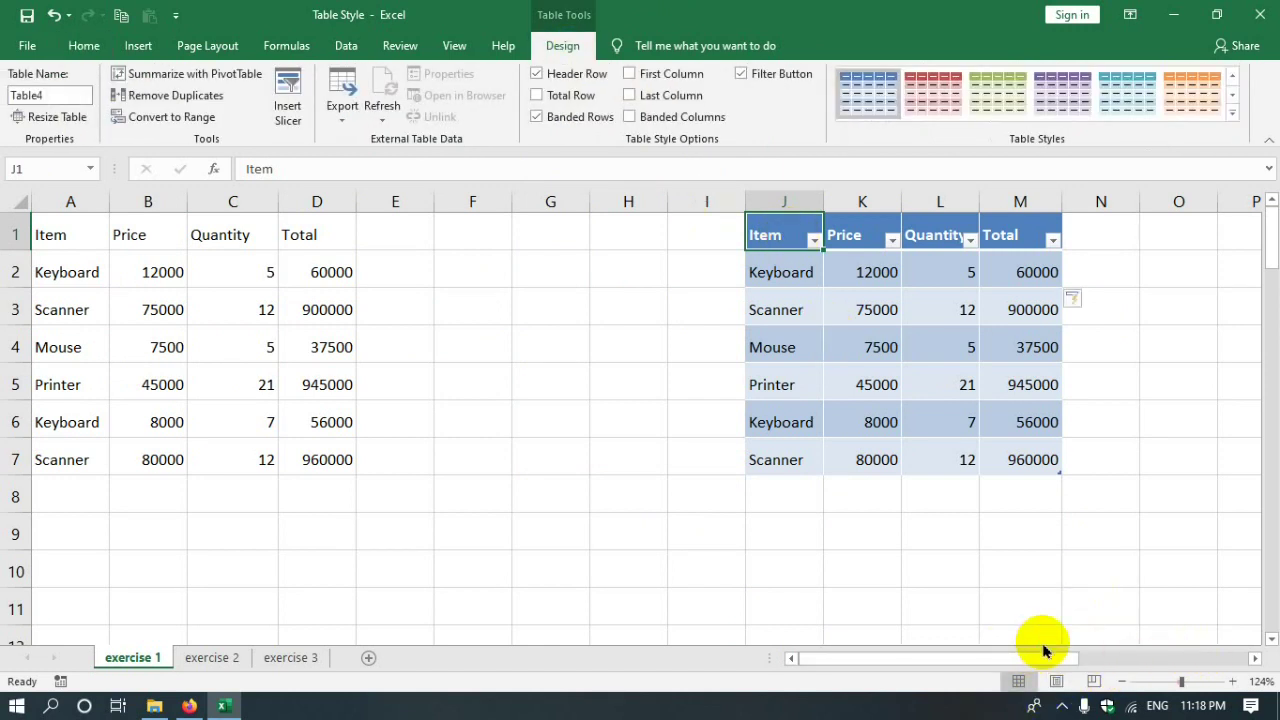
- Zoom in on the sheet with the zoom slider
{"action": "left_click_drag", "start_coordinate": [937, 663], "coordinate": [1008, 663]}
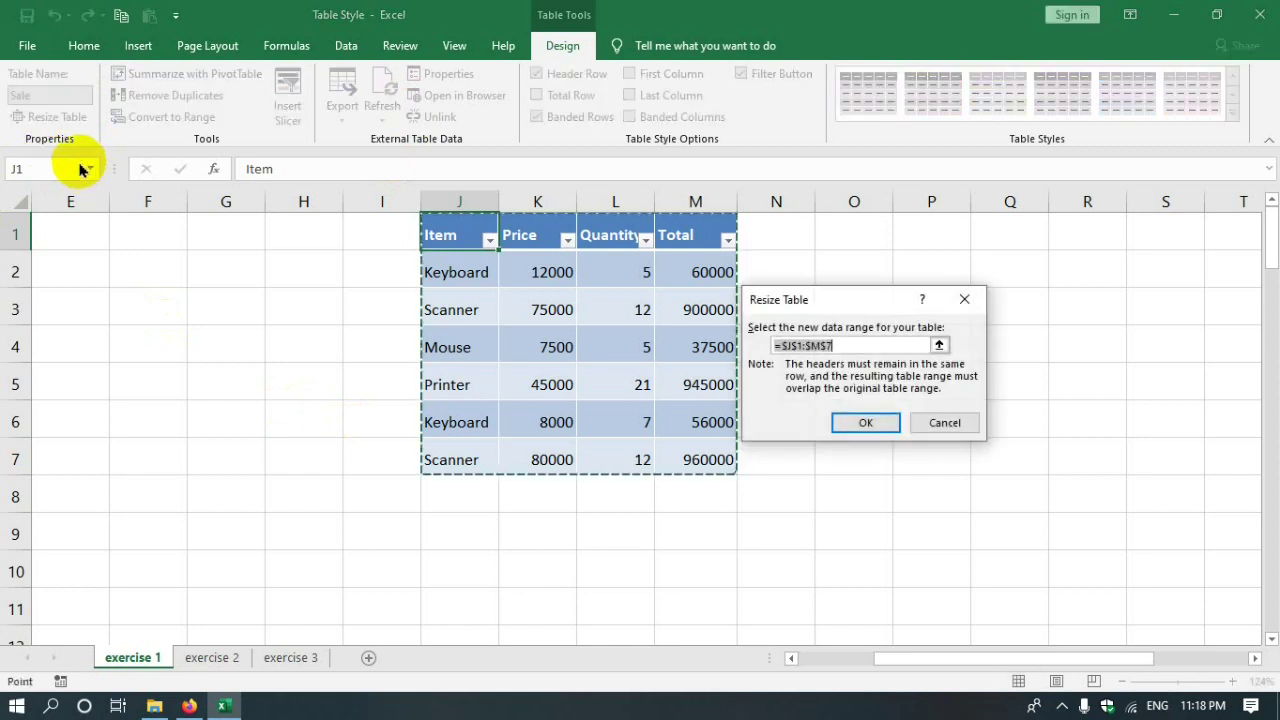
- Extend the Sale table range down to J1:M100
{"action": "left_click_drag", "start_coordinate": [877, 297], "coordinate": [205, 265]}
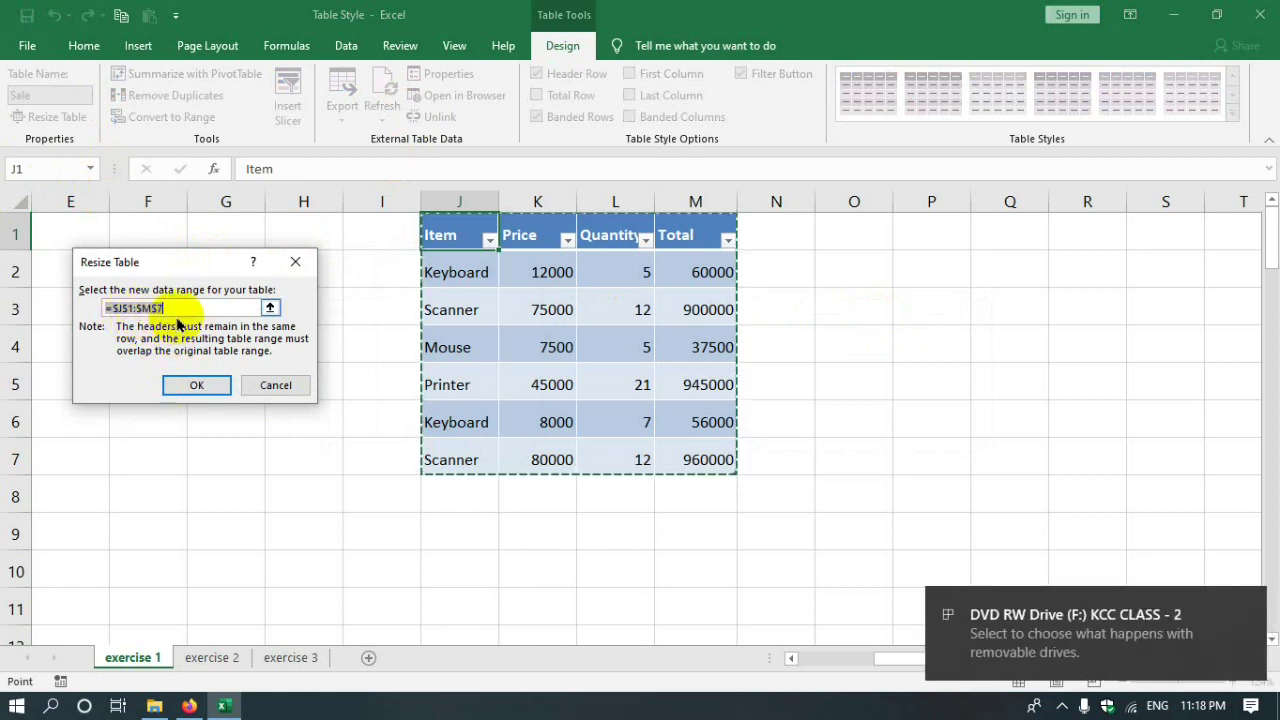
{"action": "left_click", "coordinate": [175, 308]}
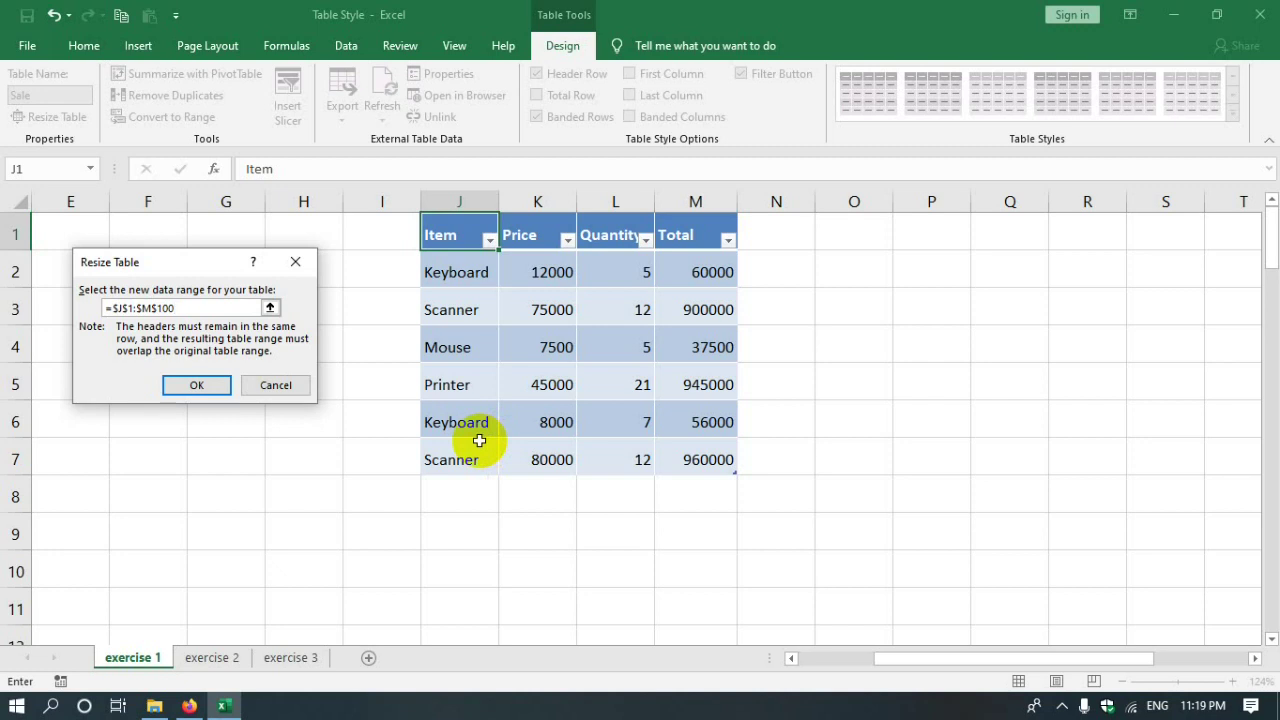
{"action": "left_click", "coordinate": [183, 390]}
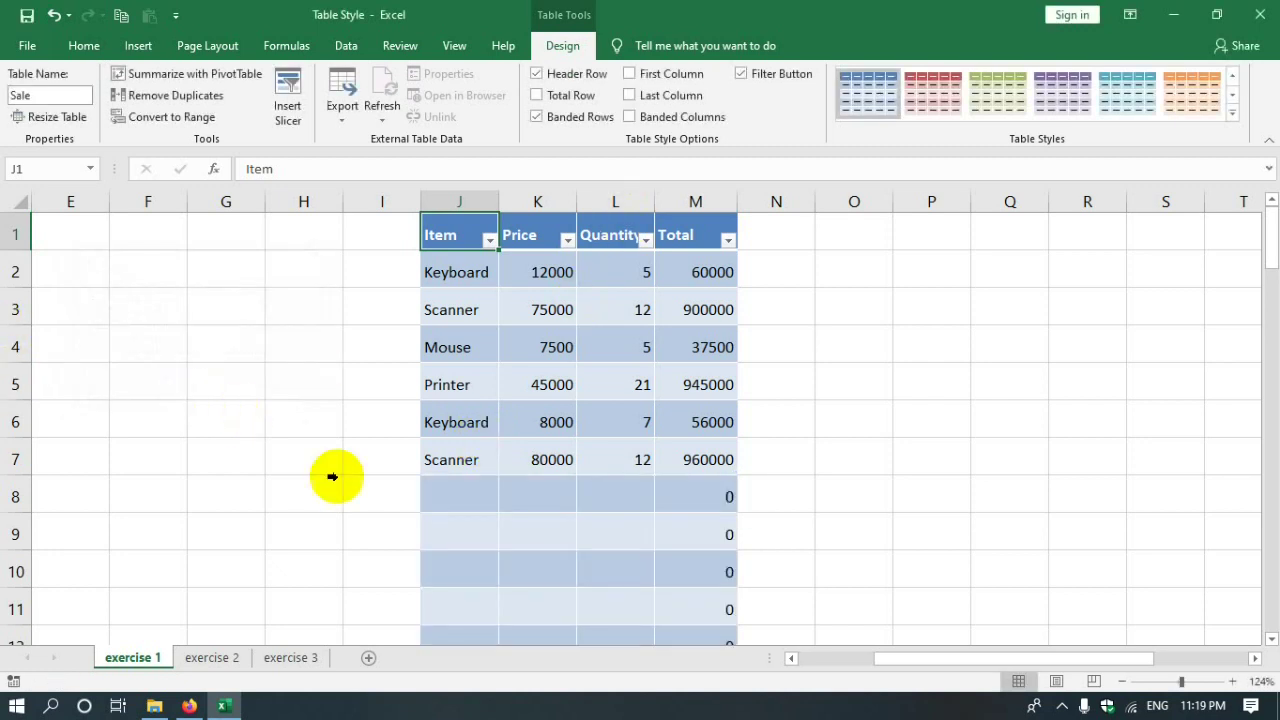
{"action": "scroll", "coordinate": [766, 597], "scroll_direction": "down", "scroll_amount": 20}
{"action": "scroll", "coordinate": [736, 603], "scroll_direction": "down", "scroll_amount": 10}
{"action": "scroll", "coordinate": [736, 603], "scroll_direction": "up", "scroll_amount": 20}
{"action": "scroll", "coordinate": [700, 549], "scroll_direction": "up", "scroll_amount": 10}
- Enter a price of 1520 and quantity 3 in row 41
{"action": "left_click", "coordinate": [534, 530]}
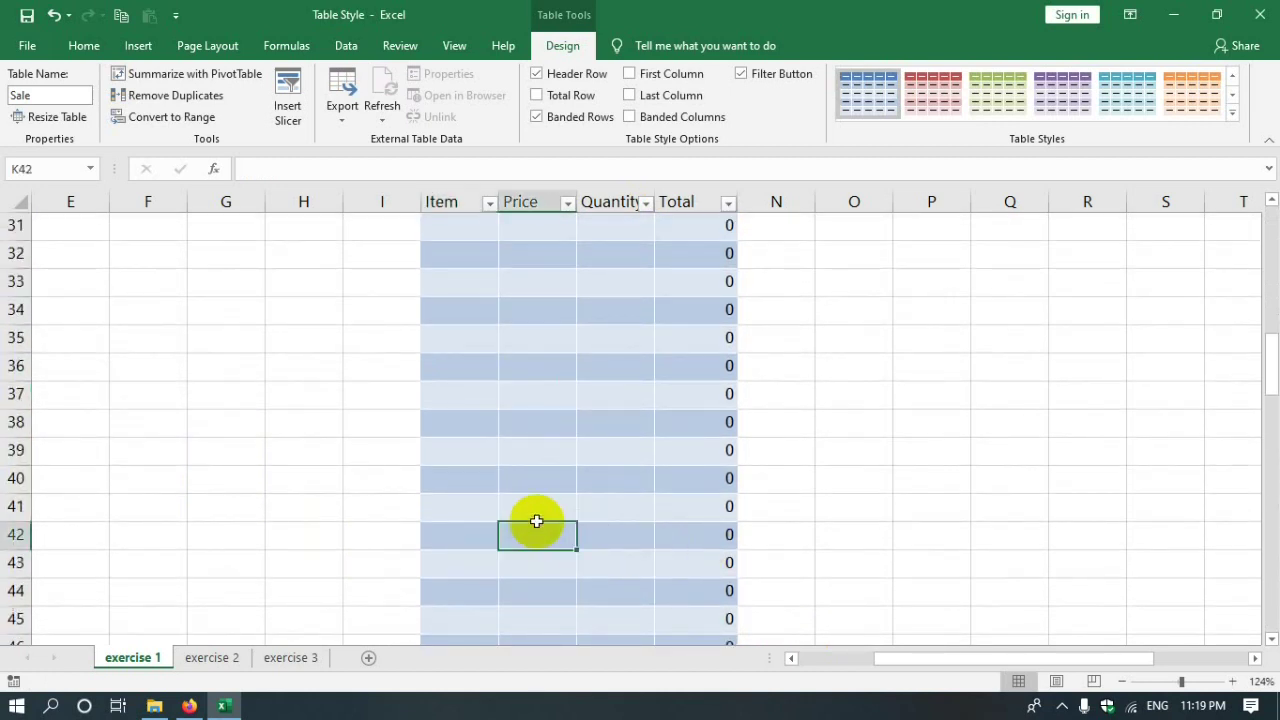
{"action": "left_click", "coordinate": [545, 508]}
{"action": "type", "text": "1520"}
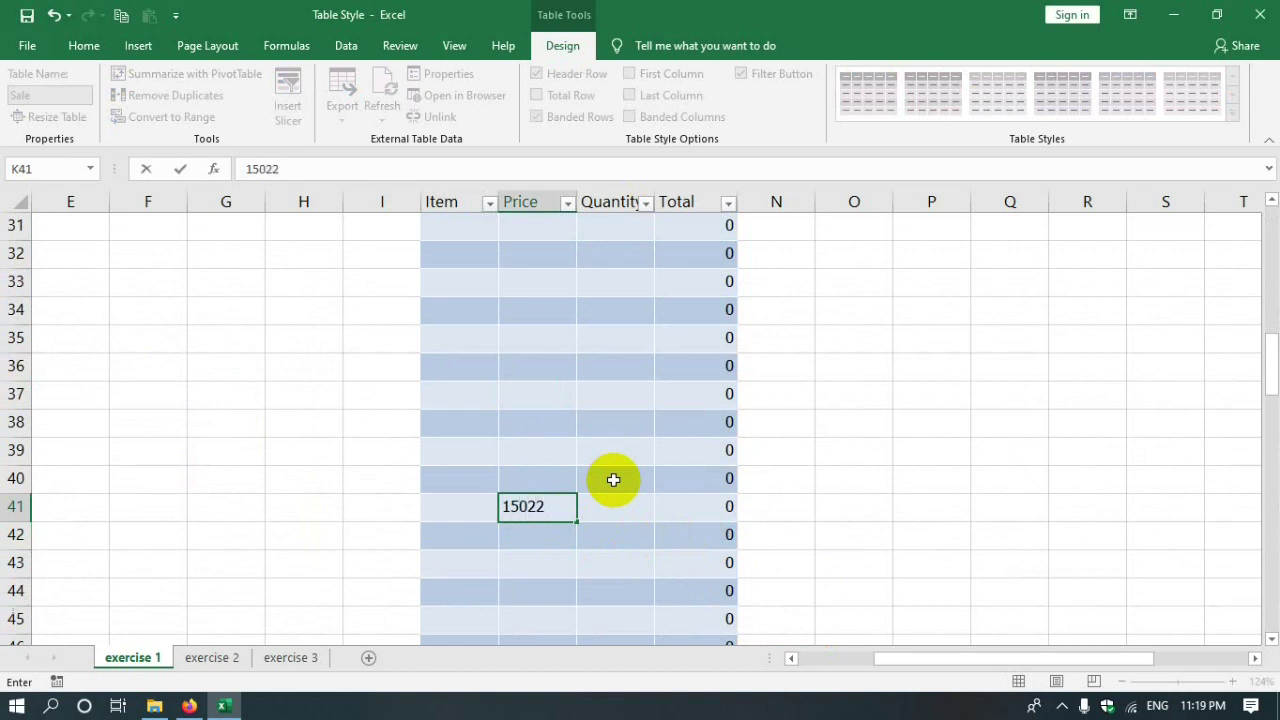
{"action": "key", "text": "Tab"}
{"action": "type", "text": "3"}
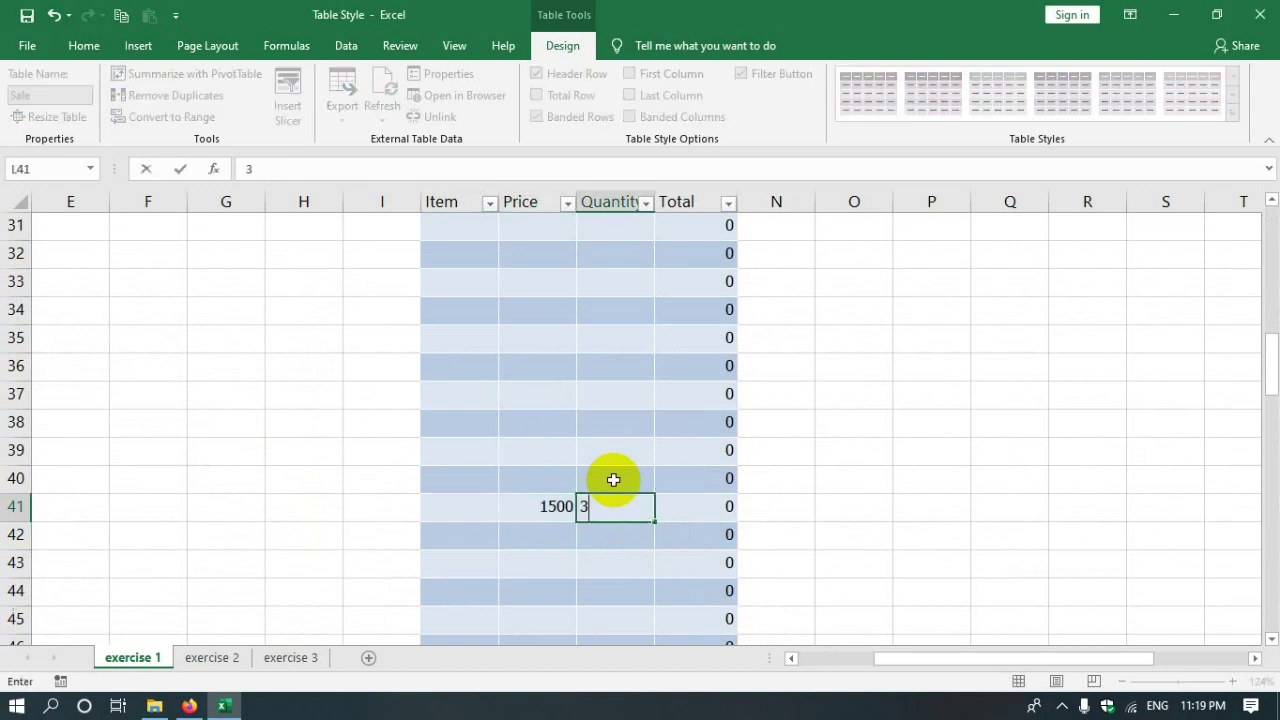
{"action": "key", "text": "Return"}
- Check the Total formulas in the lower rows and reopen Resize Table
{"action": "left_click", "coordinate": [690, 510]}
{"action": "left_click", "coordinate": [705, 535]}
{"action": "left_click", "coordinate": [689, 614]}
{"action": "scroll", "coordinate": [688, 565], "scroll_direction": "up", "scroll_amount": 10}
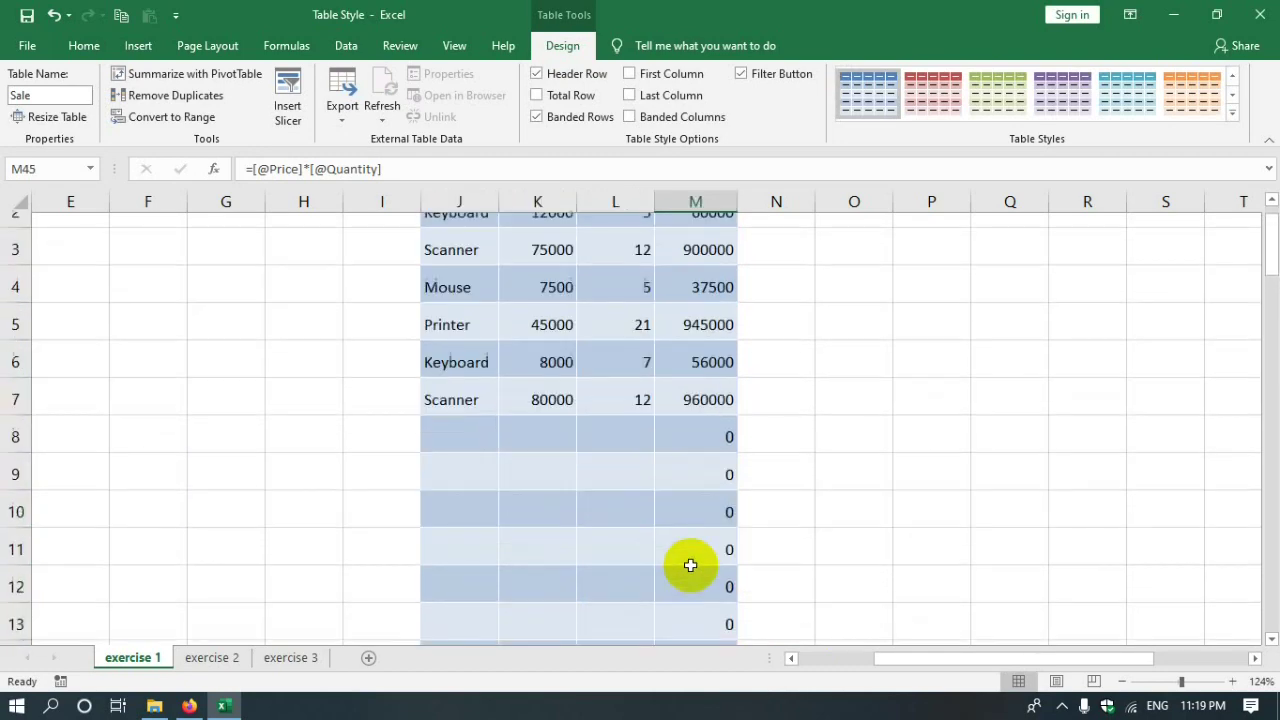
{"action": "scroll", "coordinate": [690, 576], "scroll_direction": "down", "scroll_amount": 7}
{"action": "scroll", "coordinate": [690, 576], "scroll_direction": "down", "scroll_amount": 13}
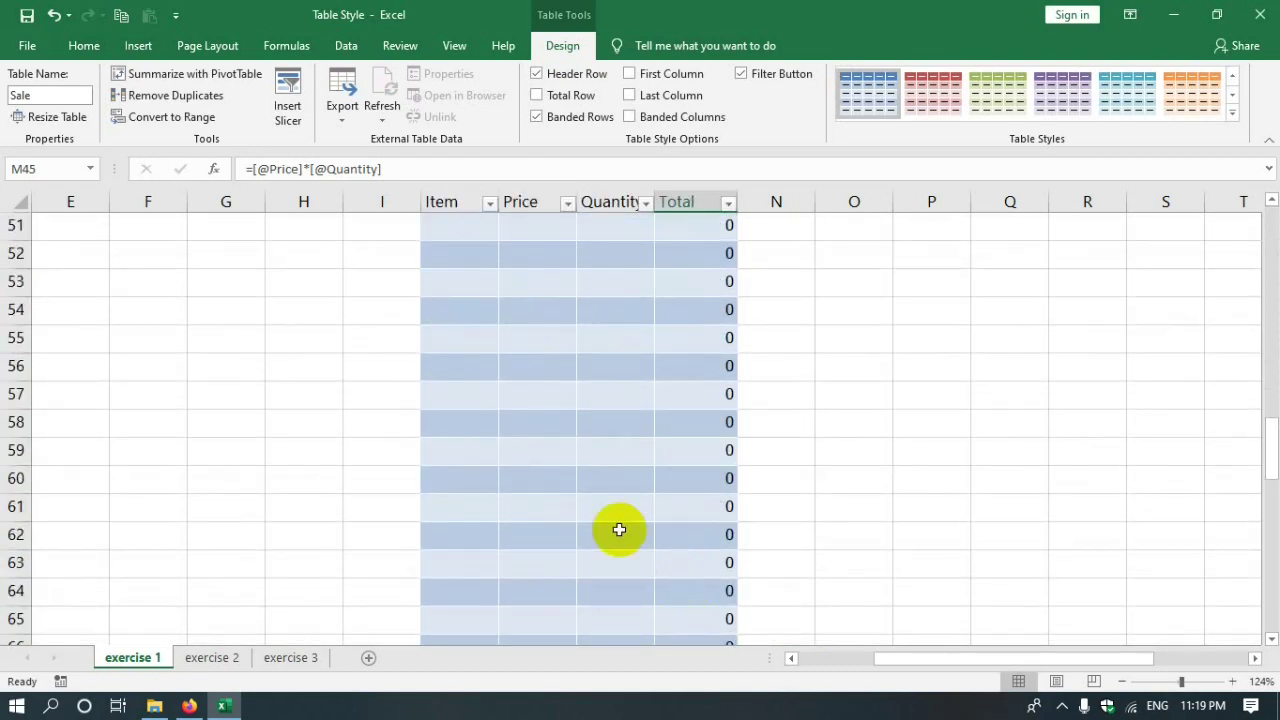
{"action": "left_click", "coordinate": [641, 500]}
{"action": "scroll", "coordinate": [641, 500], "scroll_direction": "down", "scroll_amount": 1}
{"action": "scroll", "coordinate": [657, 571], "scroll_direction": "up", "scroll_amount": 20}
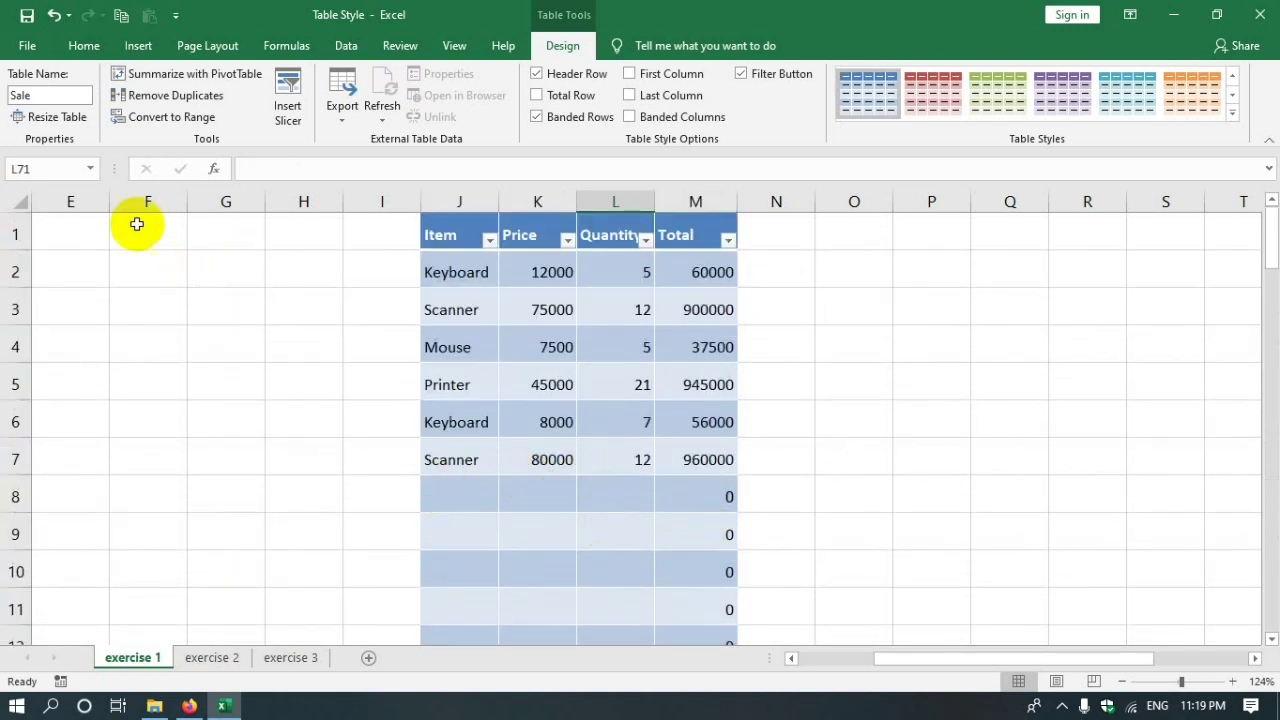
{"action": "left_click", "coordinate": [55, 117]}
- Resize the Sale table back to $J$1:$M$7
{"action": "left_click", "coordinate": [202, 308]}
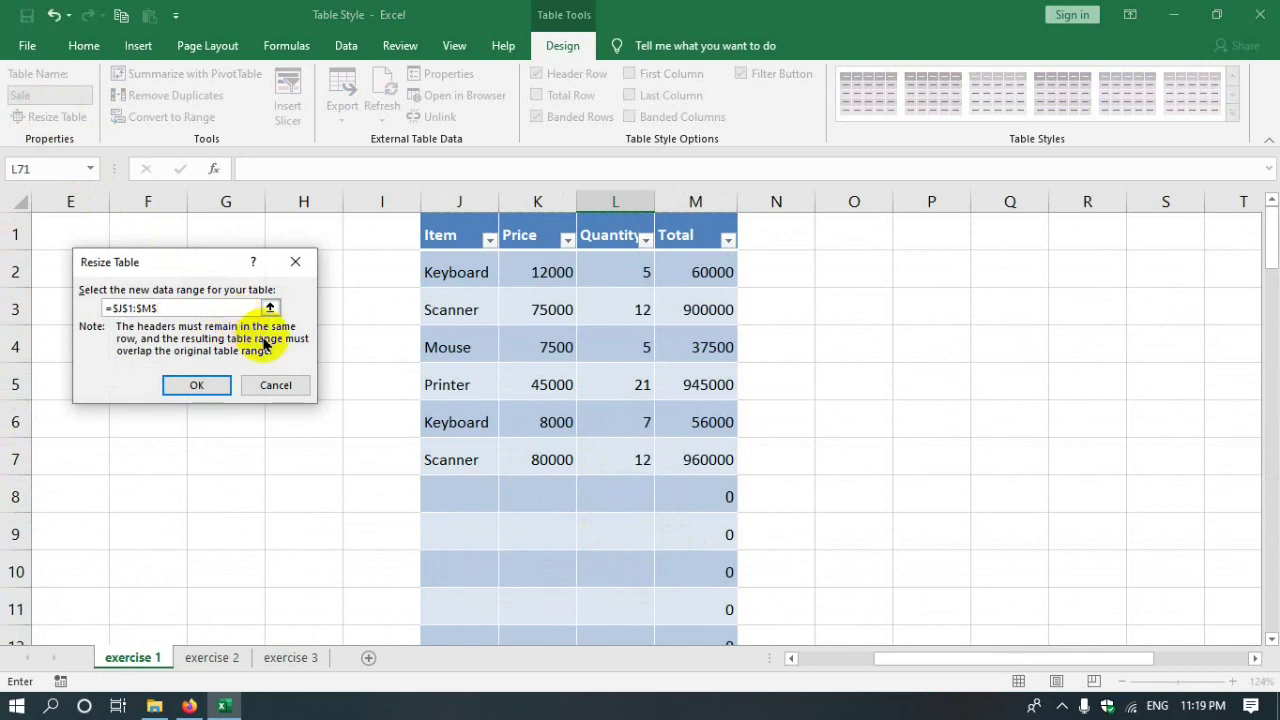
{"action": "left_click", "coordinate": [194, 384]}
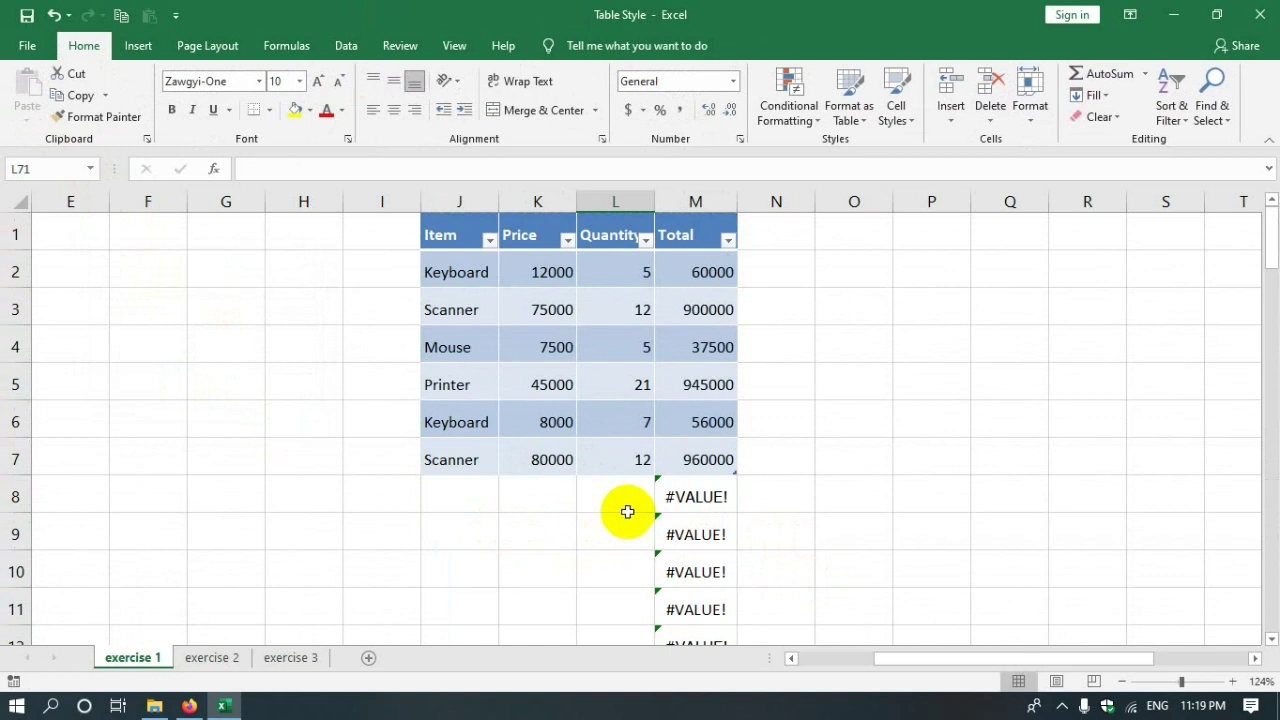
{"action": "scroll", "coordinate": [745, 504], "scroll_direction": "down", "scroll_amount": 3}
{"action": "scroll", "coordinate": [745, 504], "scroll_direction": "up", "scroll_amount": 3}
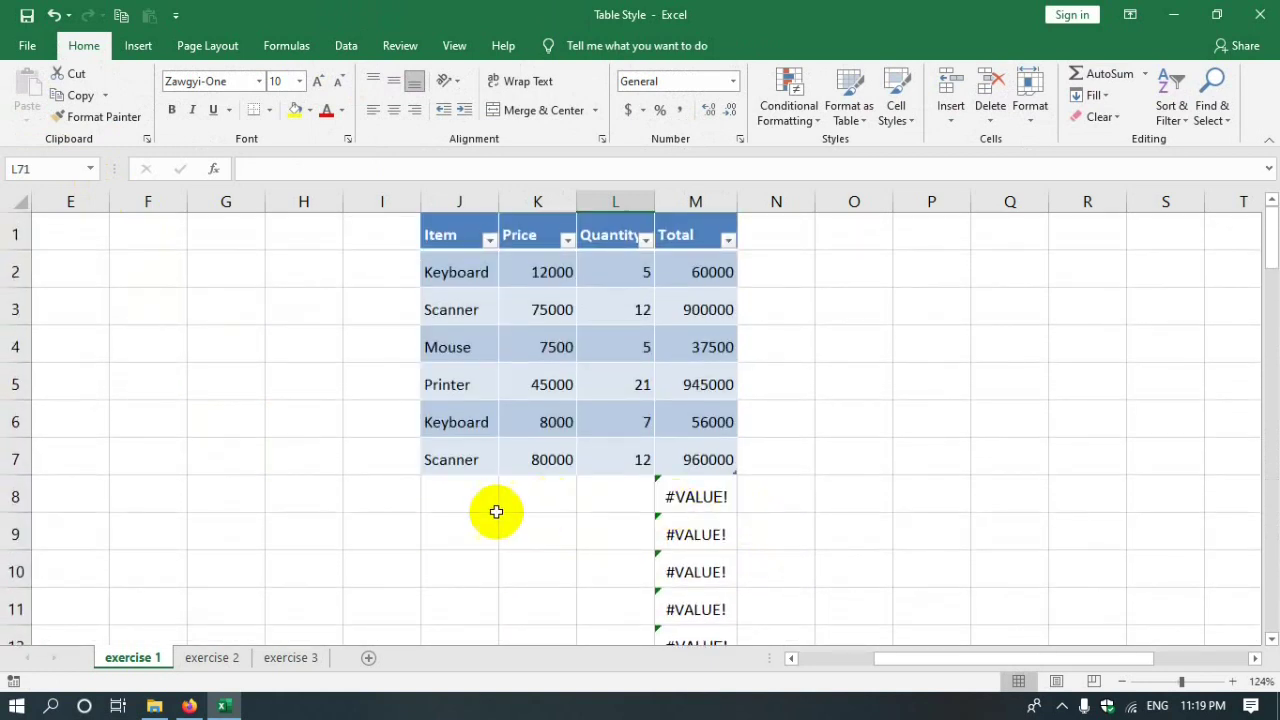
- Select the leftover #VALUE! formula cells below the table and delete them
{"action": "left_click", "coordinate": [414, 497]}
{"action": "left_click", "coordinate": [690, 496]}
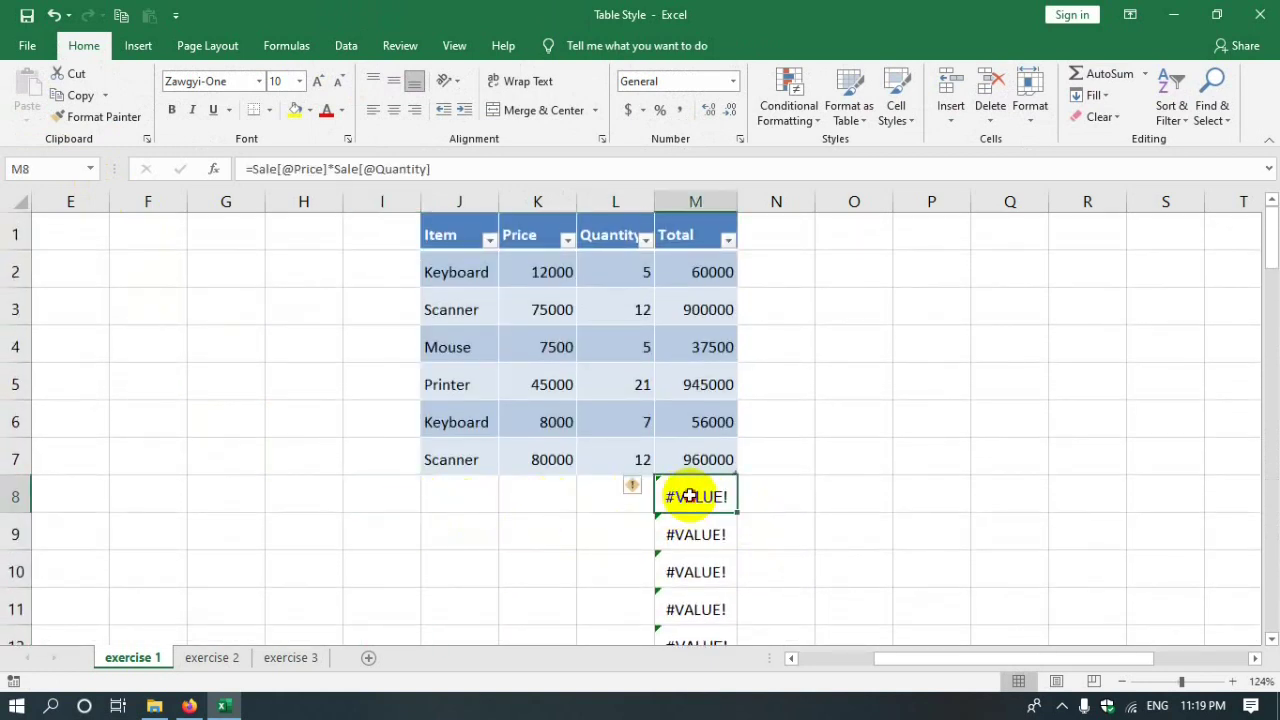
{"action": "left_click_drag", "start_coordinate": [681, 497], "coordinate": [720, 539]}
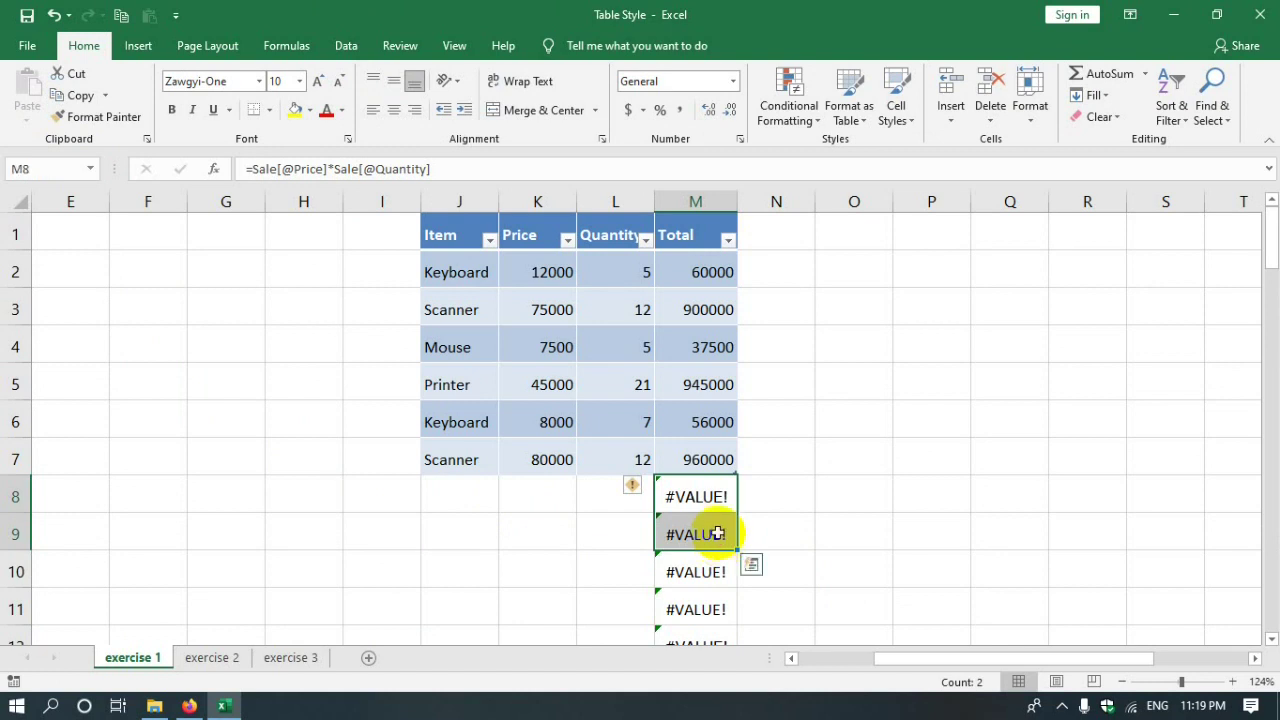
{"action": "key", "text": "ctrl+Down"}
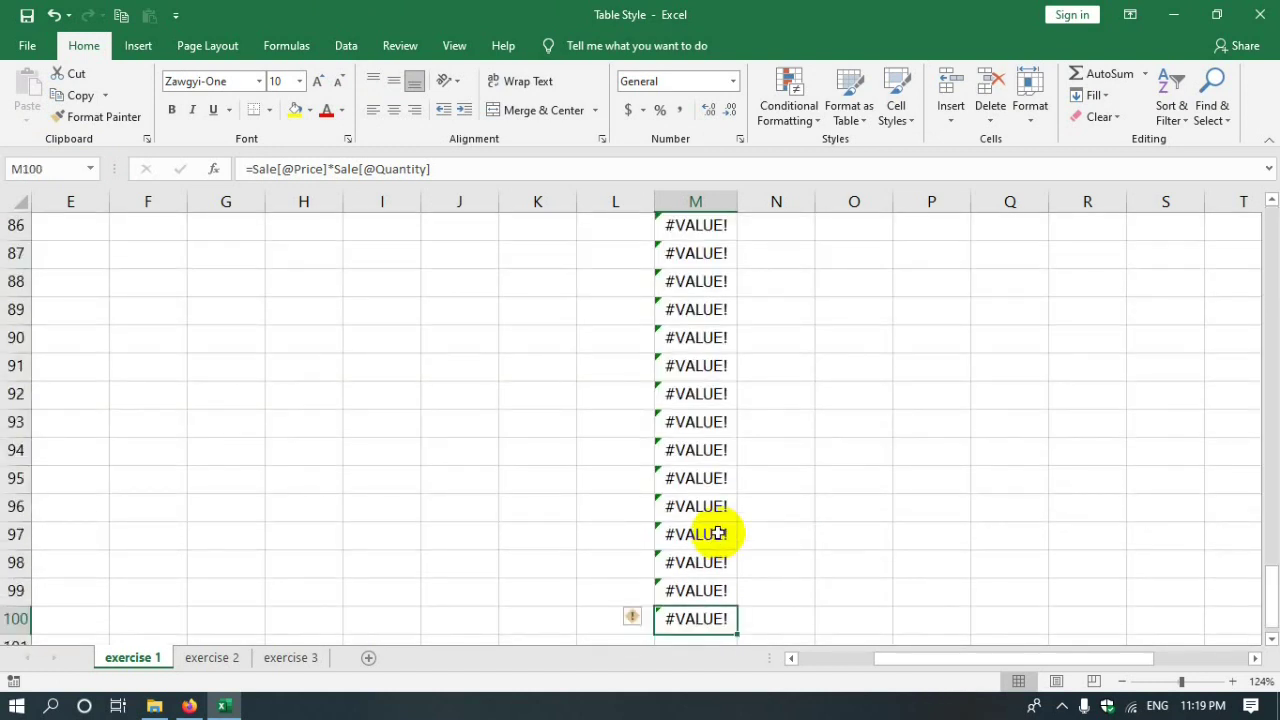
{"action": "key", "text": "ctrl+Up"}
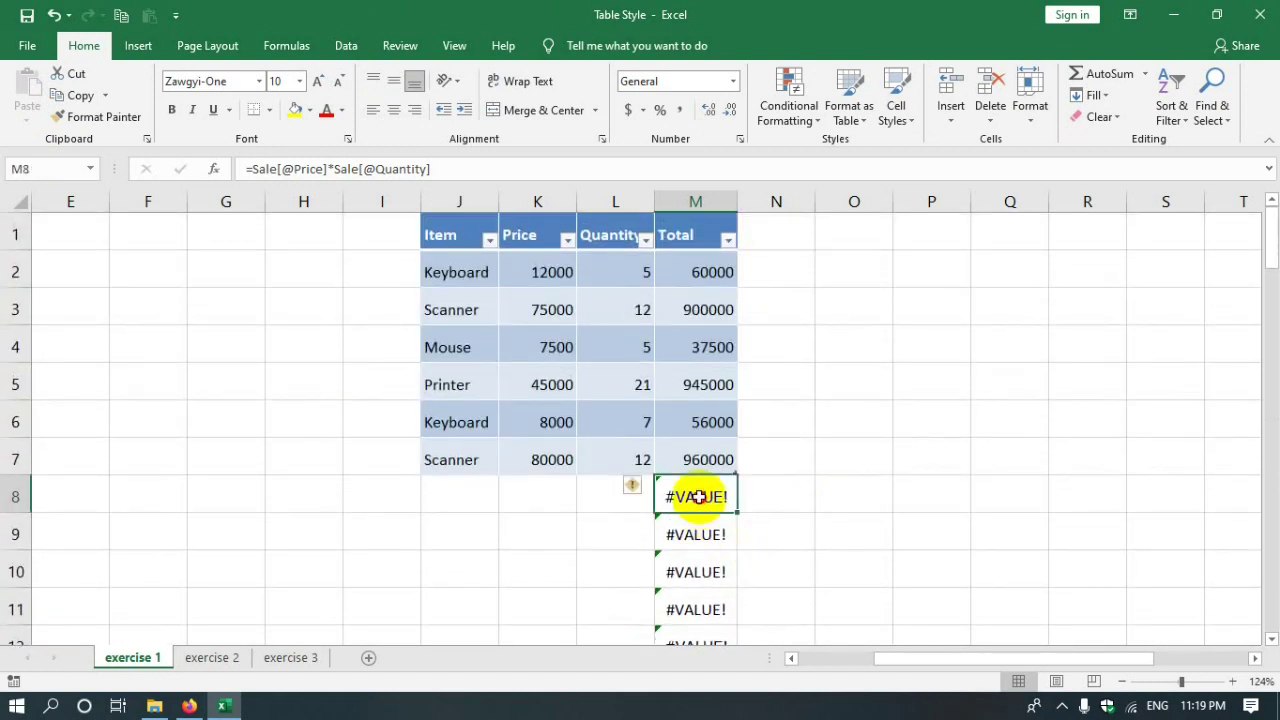
{"action": "left_click_drag", "start_coordinate": [697, 497], "coordinate": [694, 639]}
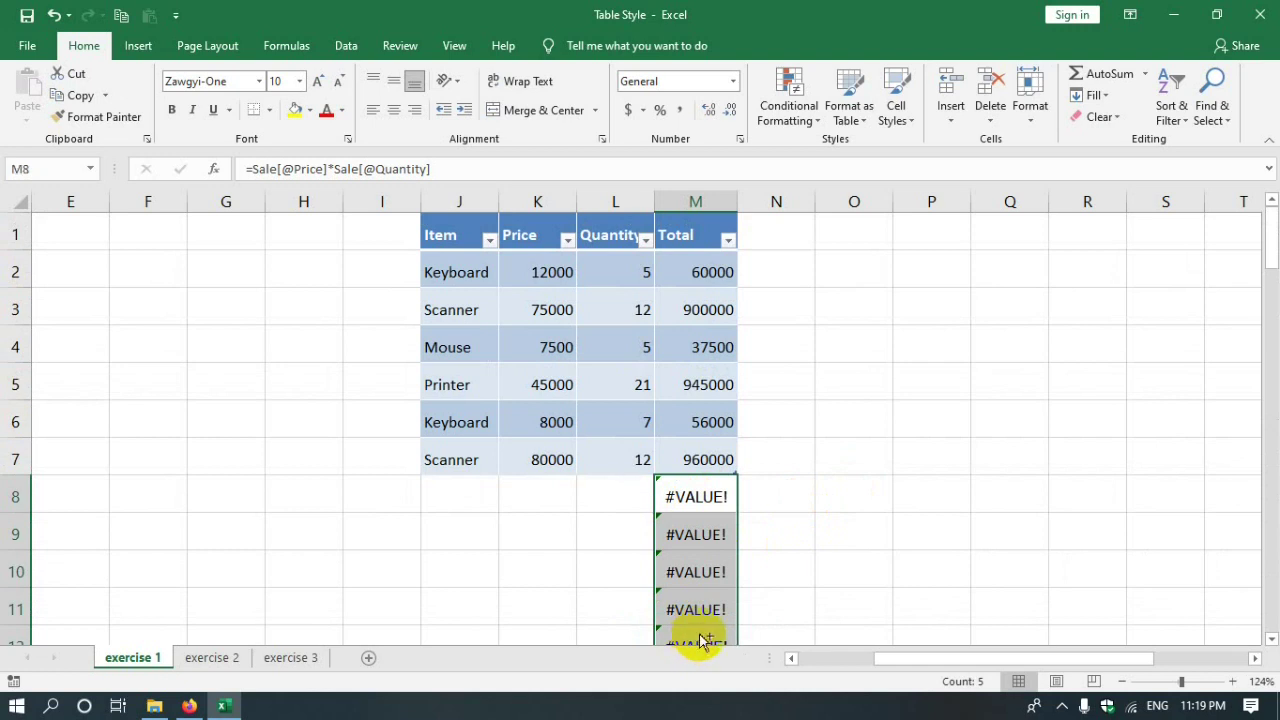
{"action": "key", "text": "ctrl+Down"}
{"action": "scroll", "coordinate": [700, 500], "scroll_direction": "up", "scroll_amount": 20}
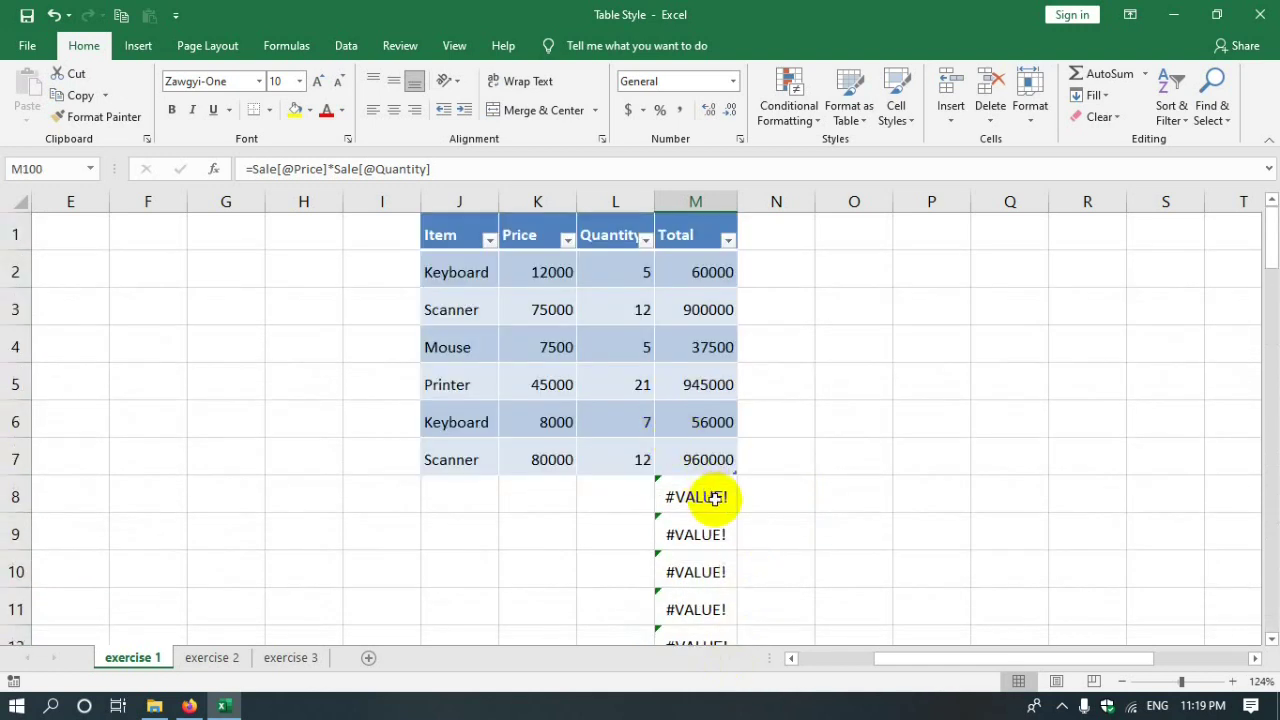
{"action": "left_click_drag", "start_coordinate": [715, 490], "coordinate": [709, 551]}
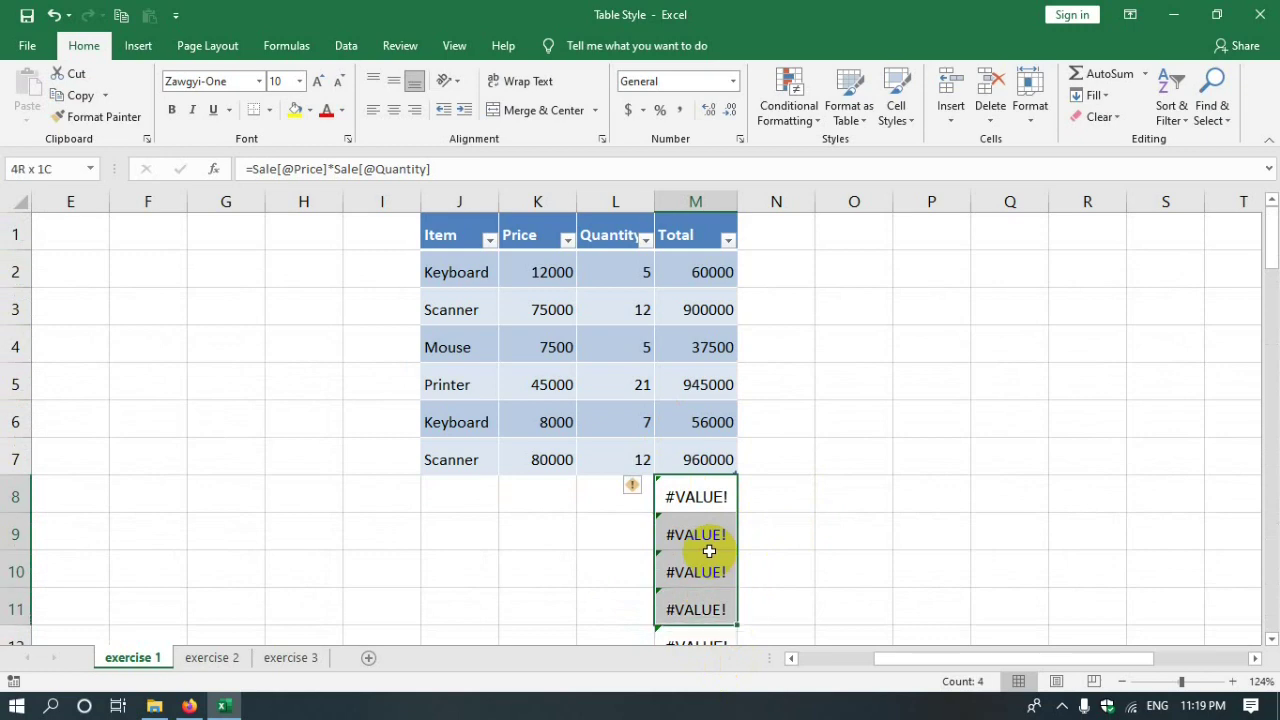
{"action": "scroll", "coordinate": [709, 551], "scroll_direction": "down", "scroll_amount": 20}
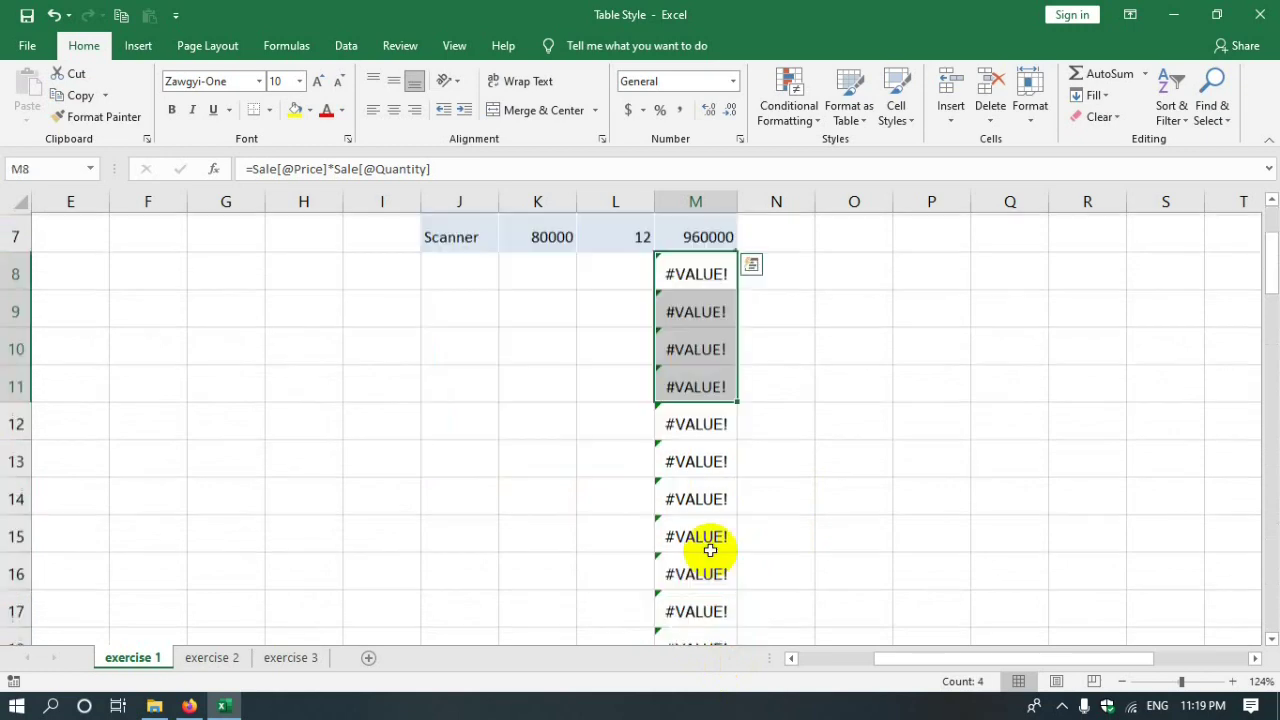
{"action": "left_click_drag", "start_coordinate": [709, 605], "coordinate": [527, 497]}
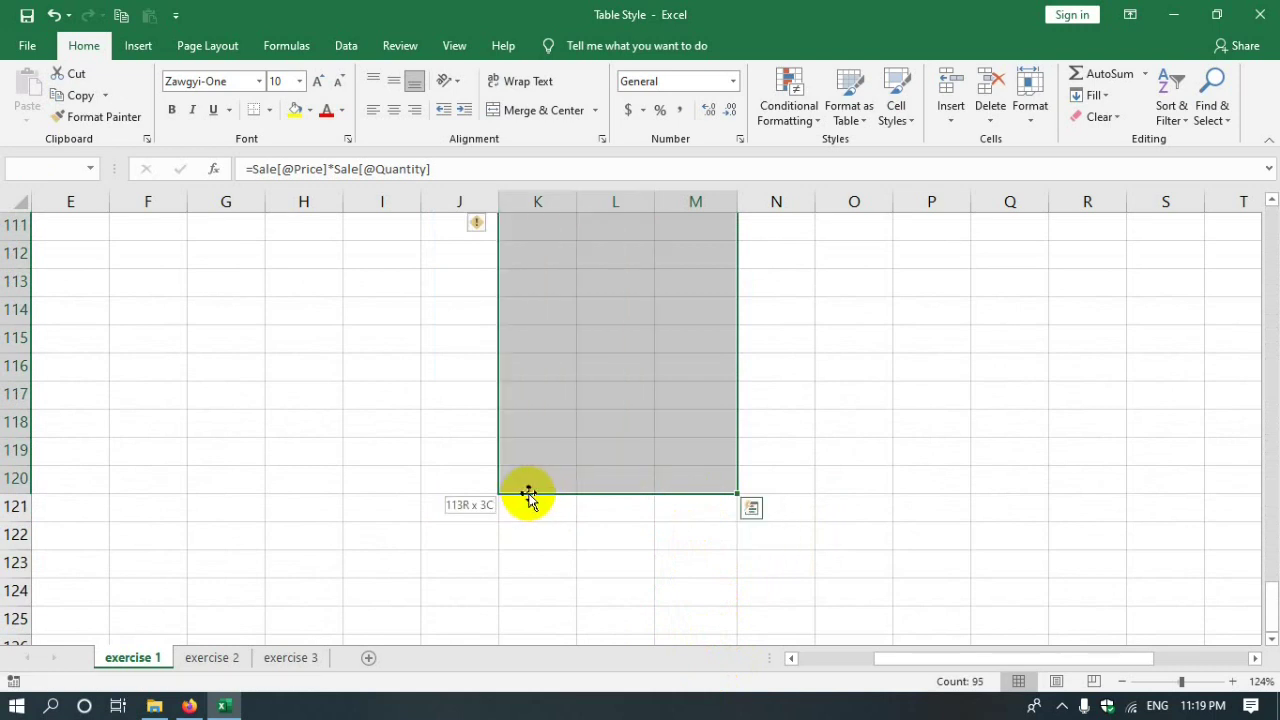
{"action": "key", "text": "Delete"}
- Deselect the cleared block and select the last Total cell M7
{"action": "scroll", "coordinate": [550, 502], "scroll_direction": "up", "scroll_amount": 20}
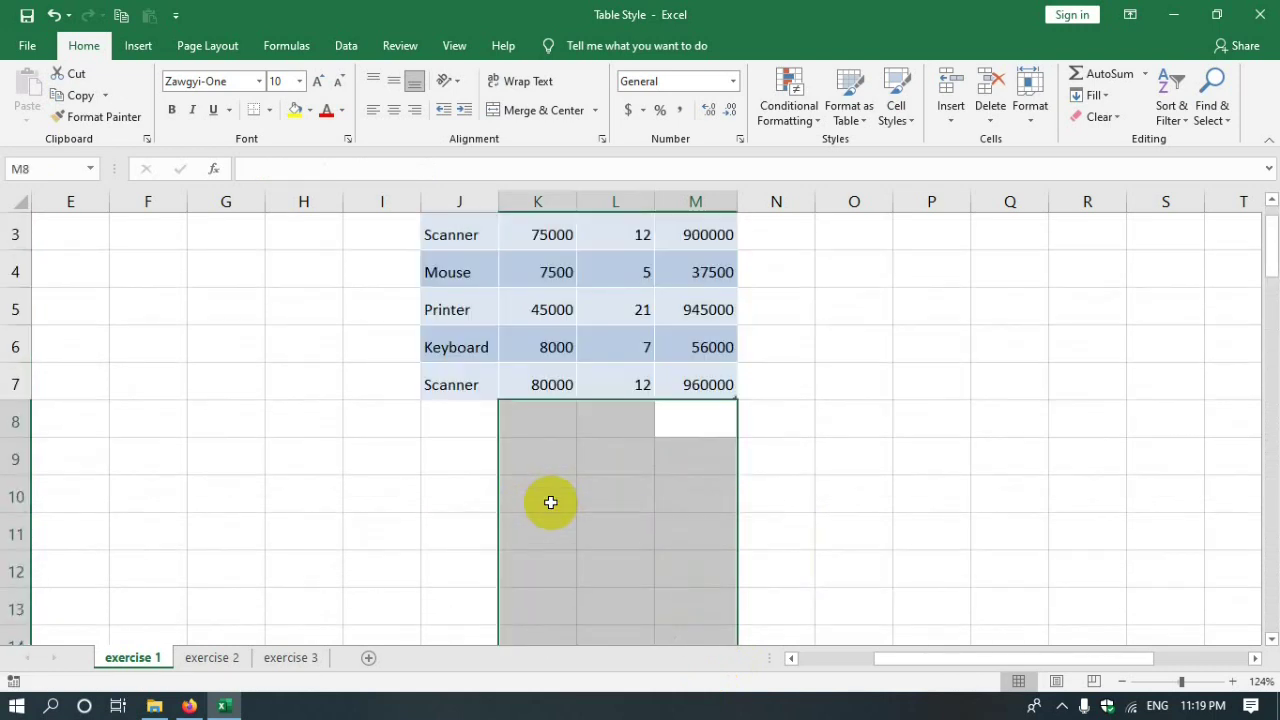
{"action": "left_click", "coordinate": [637, 526]}
{"action": "left_click", "coordinate": [680, 420]}
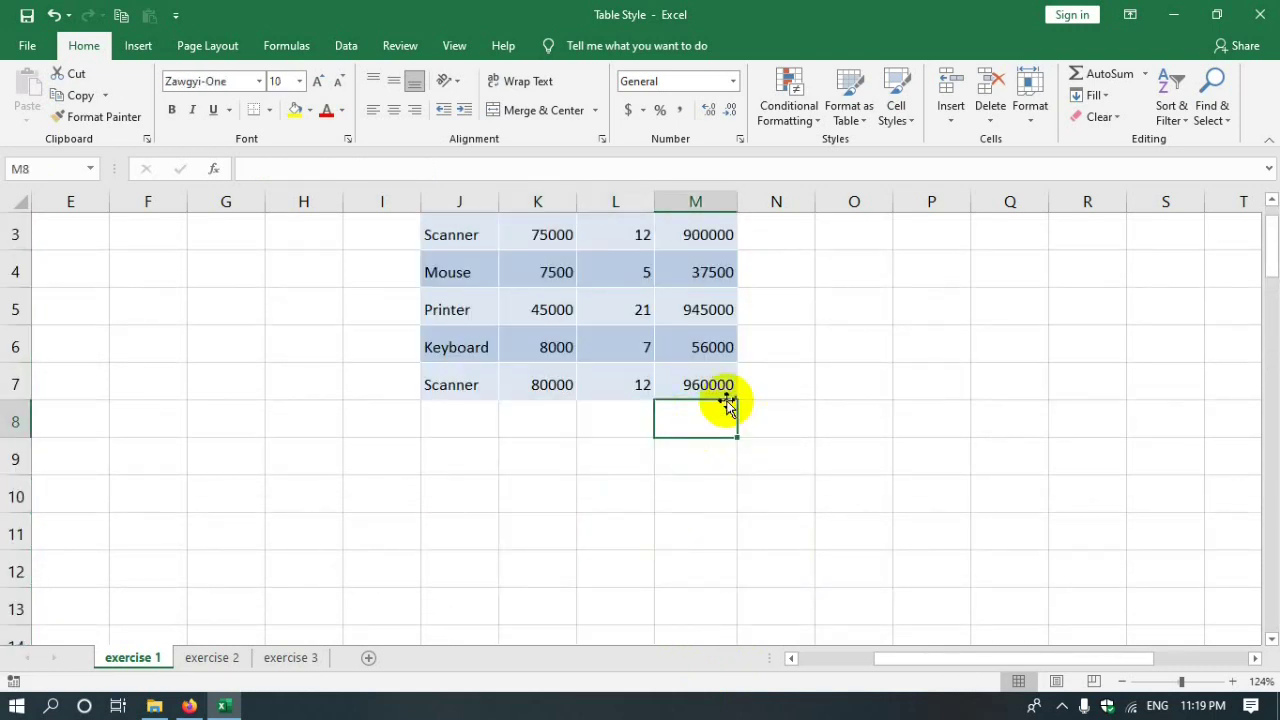
{"action": "scroll", "coordinate": [709, 443], "scroll_direction": "up", "scroll_amount": 1}
{"action": "left_click", "coordinate": [706, 457]}
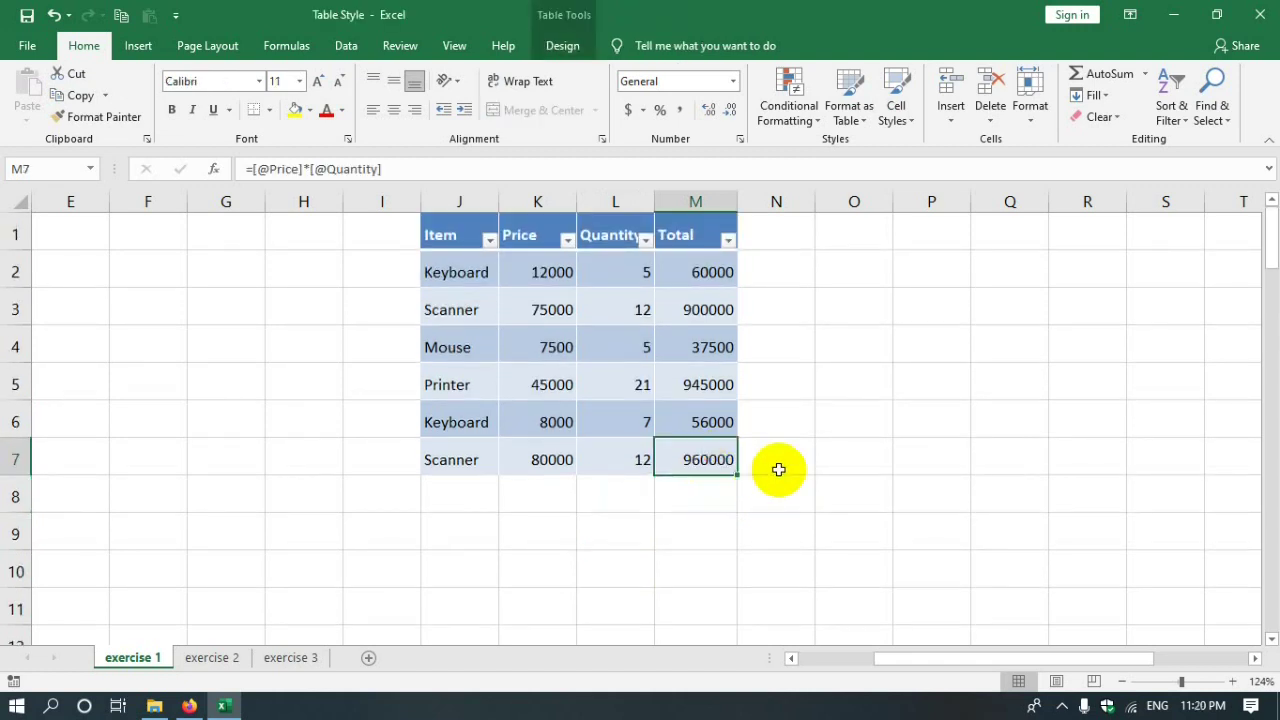
- Tab from M7 to add table rows 8 and 9 with 0 Totals
{"action": "key", "text": "Tab"}
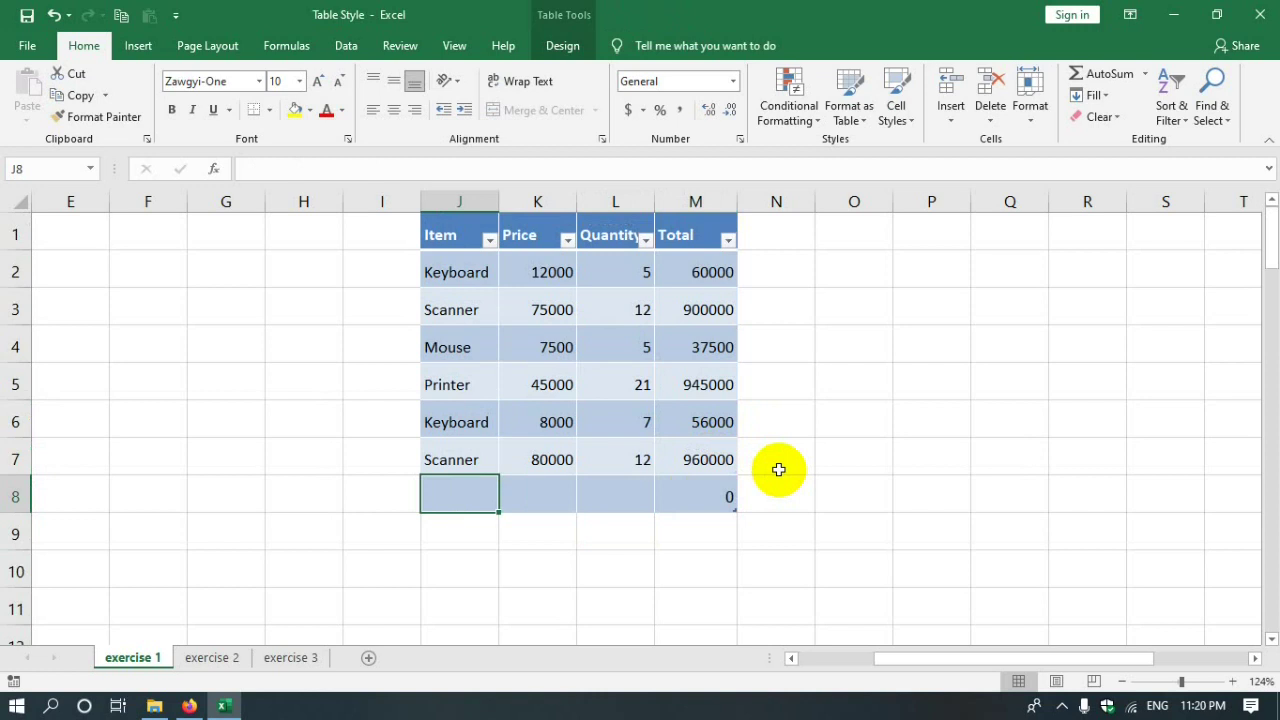
{"action": "key", "text": "Tab"}
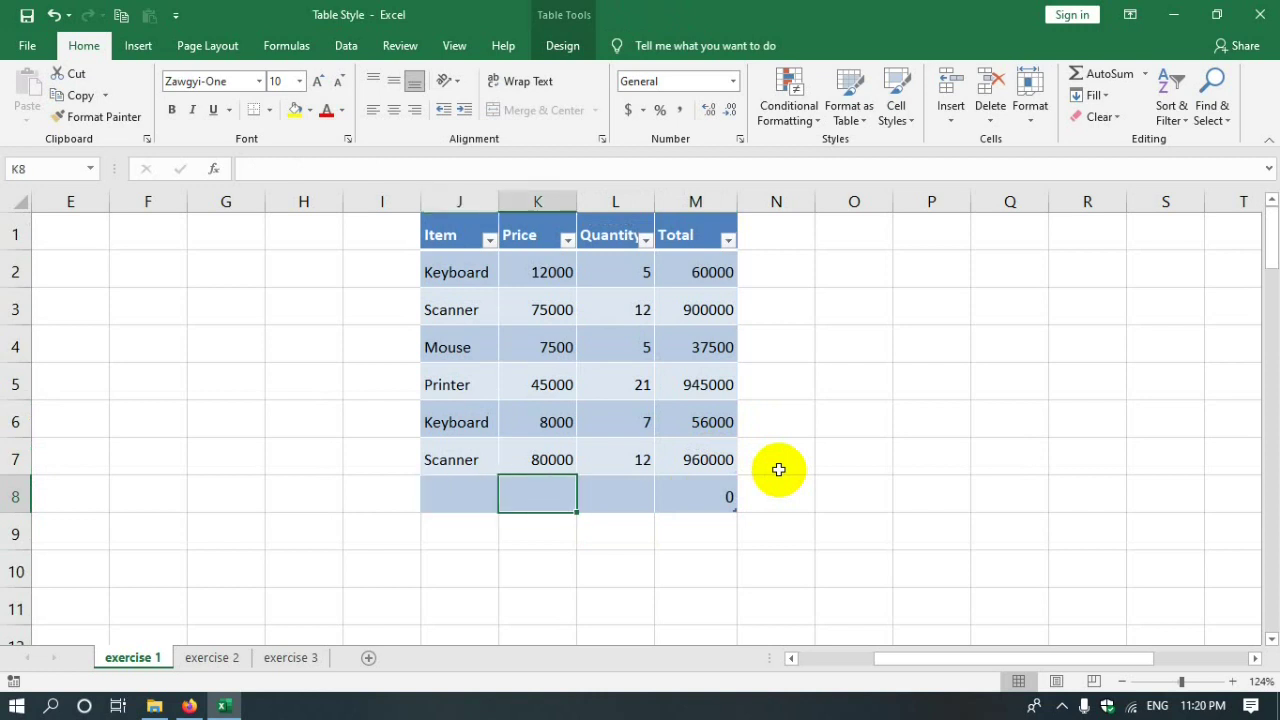
{"action": "left_click", "coordinate": [706, 497]}
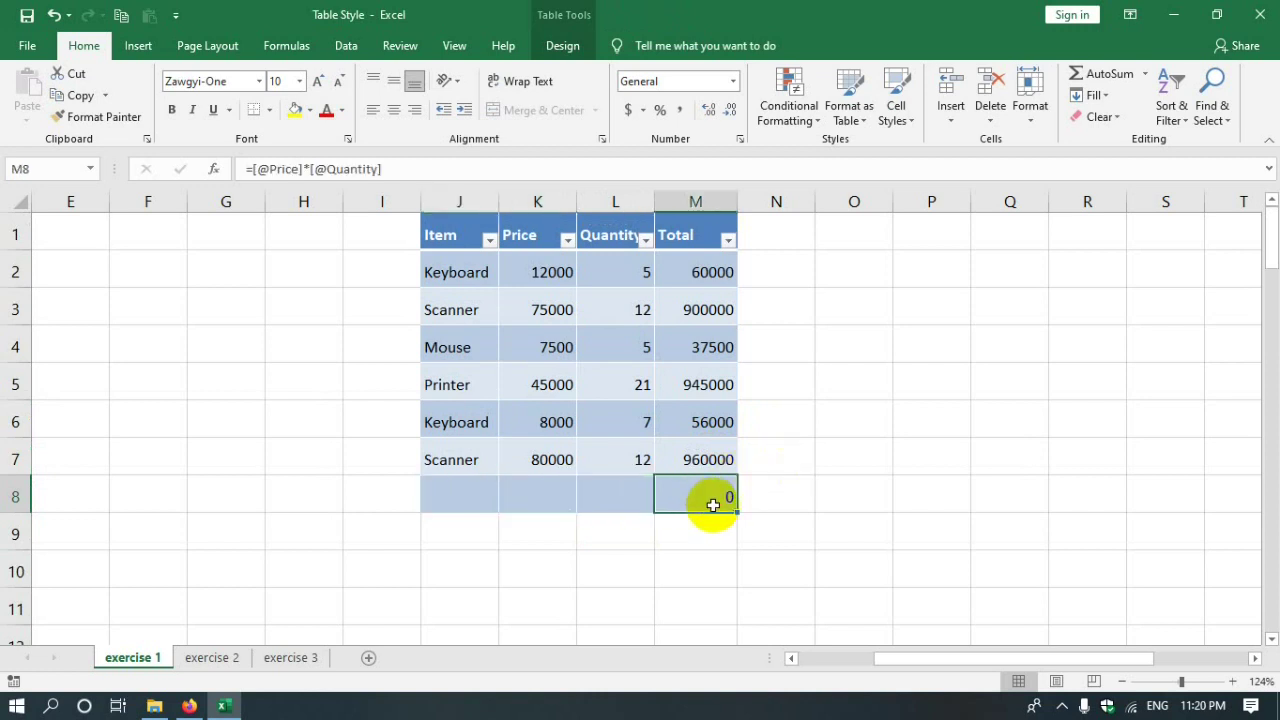
{"action": "key", "text": "Tab"}
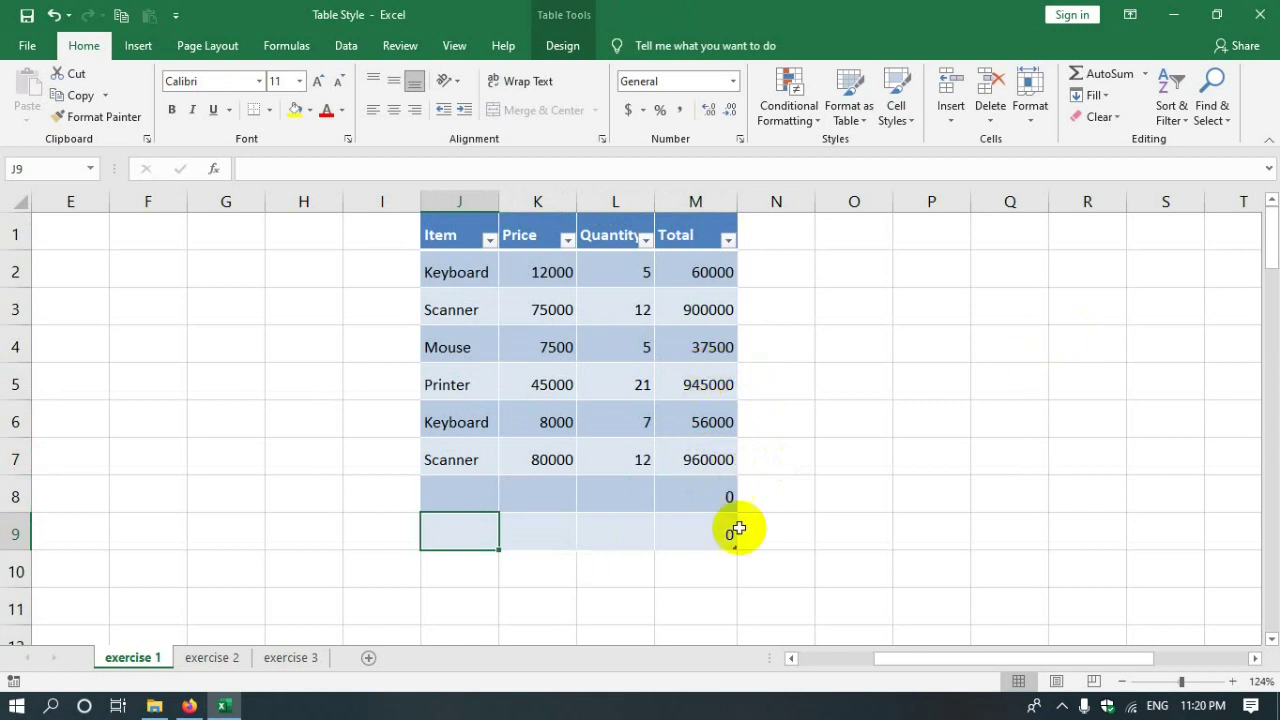
{"action": "left_click", "coordinate": [555, 46]}
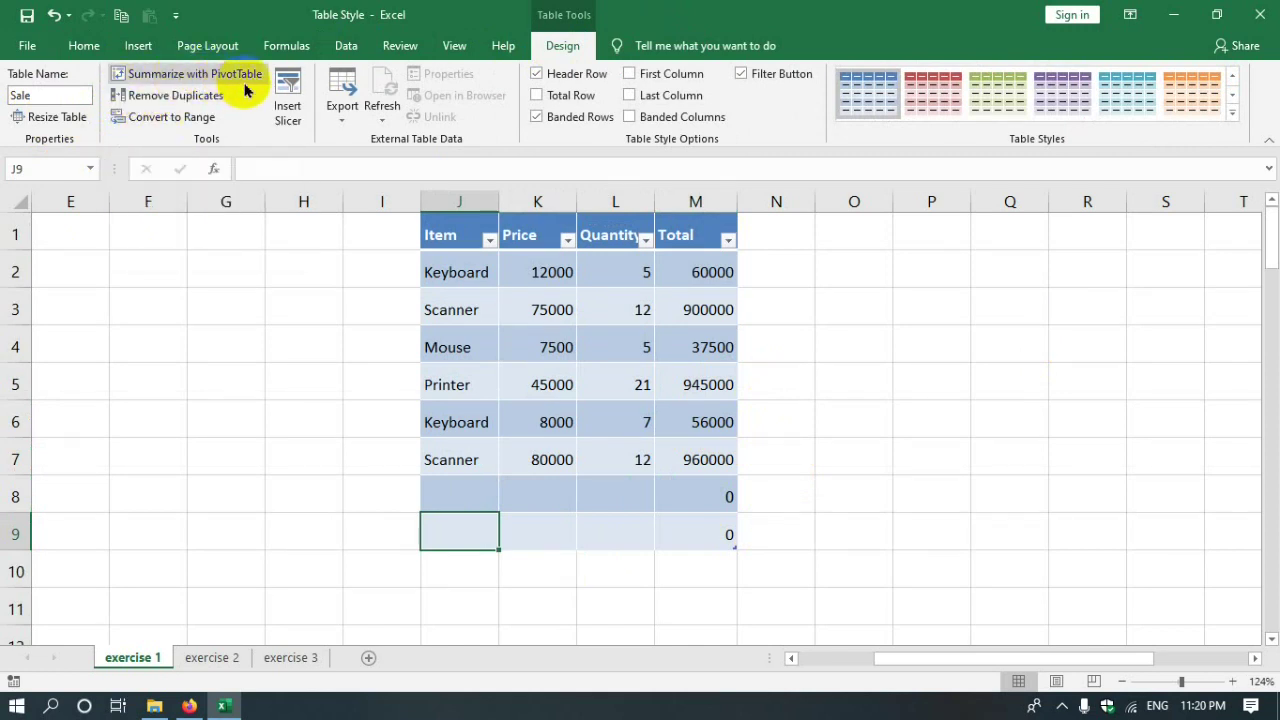
- Open Remove Duplicates for the Sale table with all four columns checked
{"action": "left_click", "coordinate": [196, 100]}
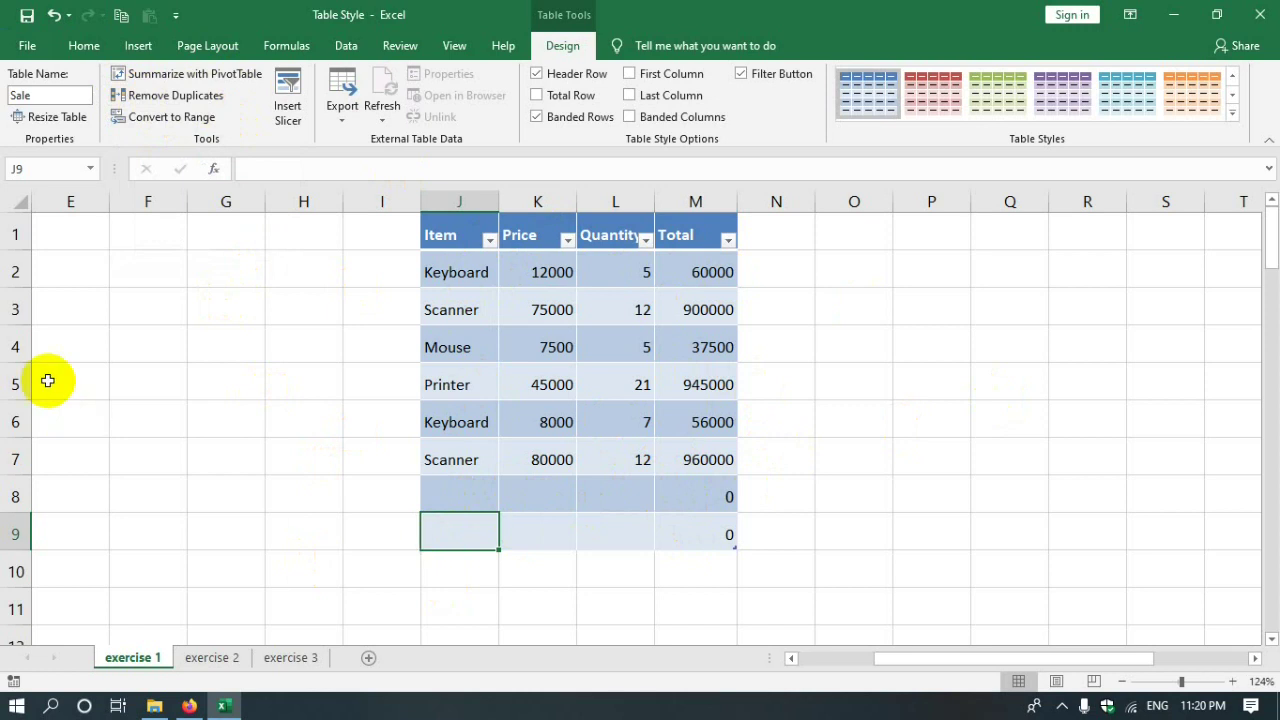
{"action": "left_click", "coordinate": [145, 97]}
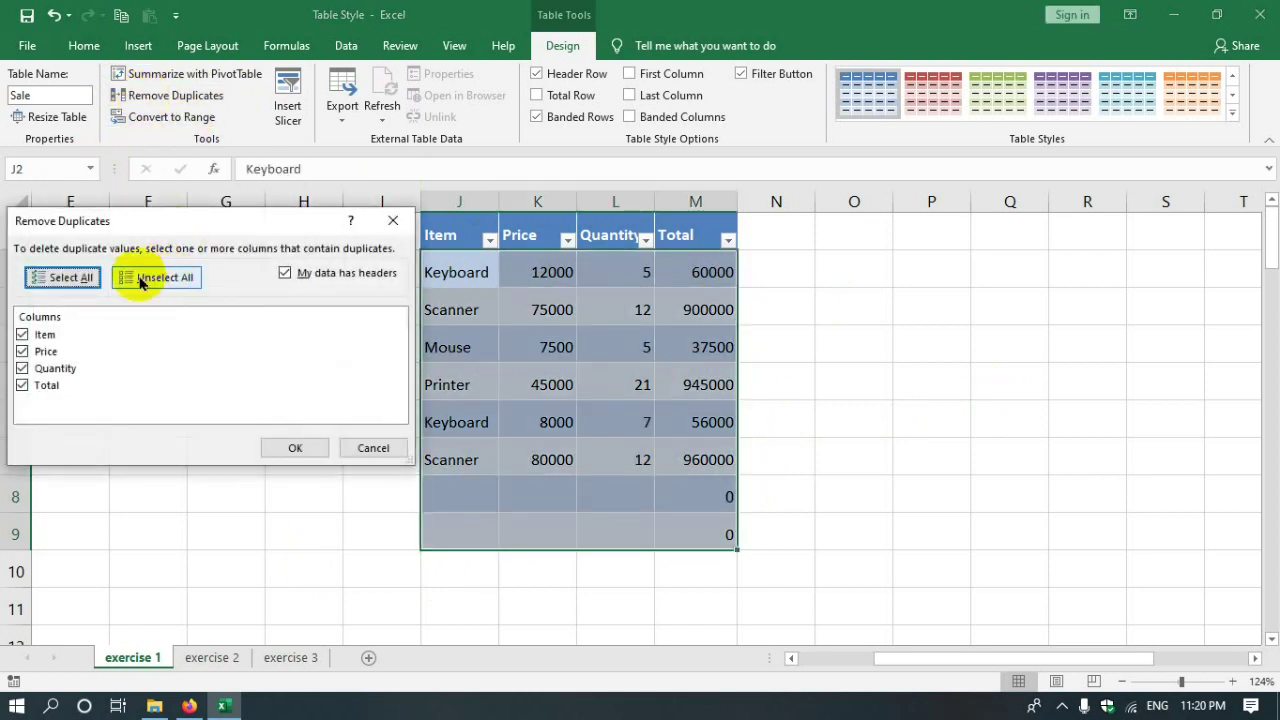
- Remove the duplicate row from the Sale table, checking all four columns, so seven rows remain
{"action": "left_click_drag", "start_coordinate": [194, 228], "coordinate": [878, 147]}
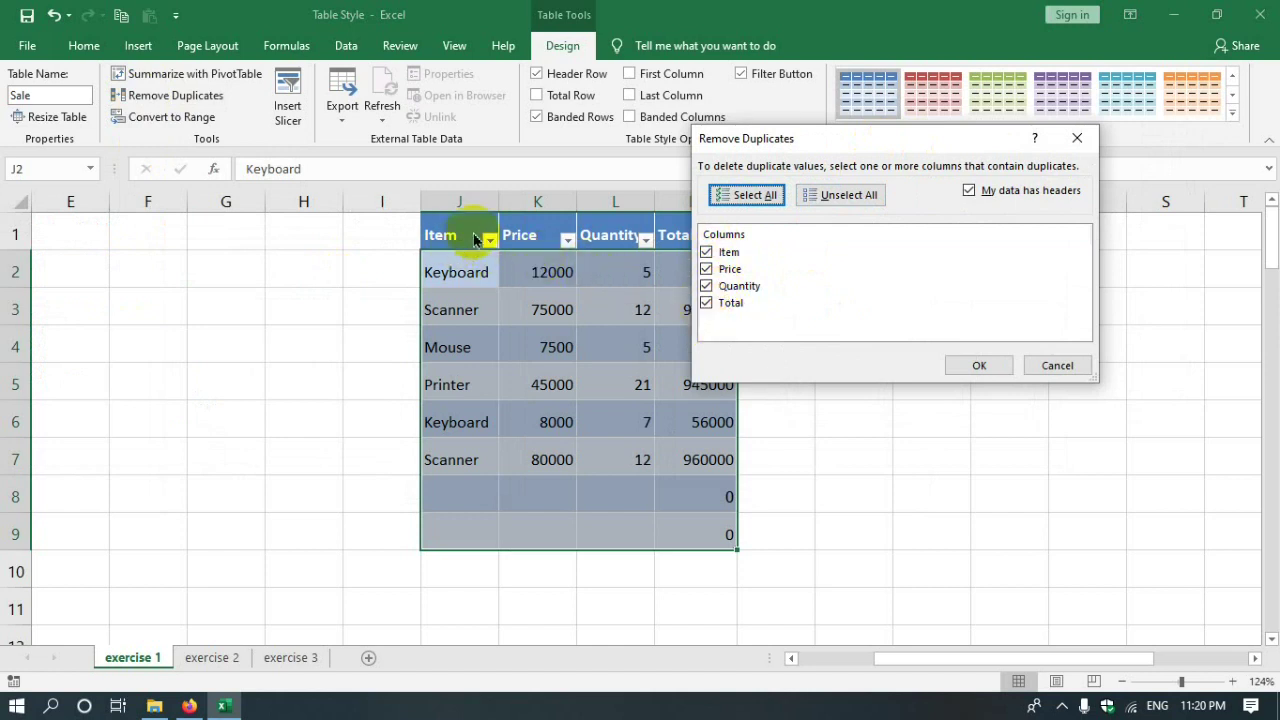
{"action": "left_click_drag", "start_coordinate": [755, 138], "coordinate": [851, 163]}
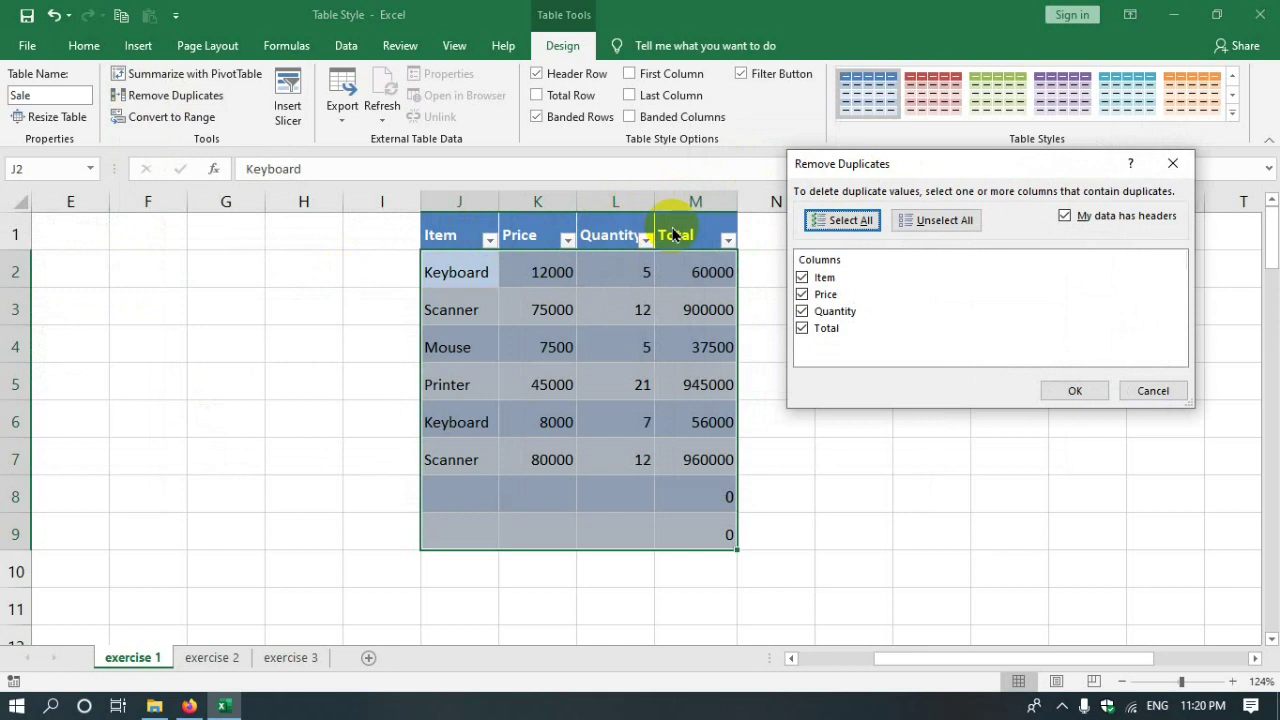
{"action": "left_click_drag", "start_coordinate": [943, 168], "coordinate": [893, 194]}
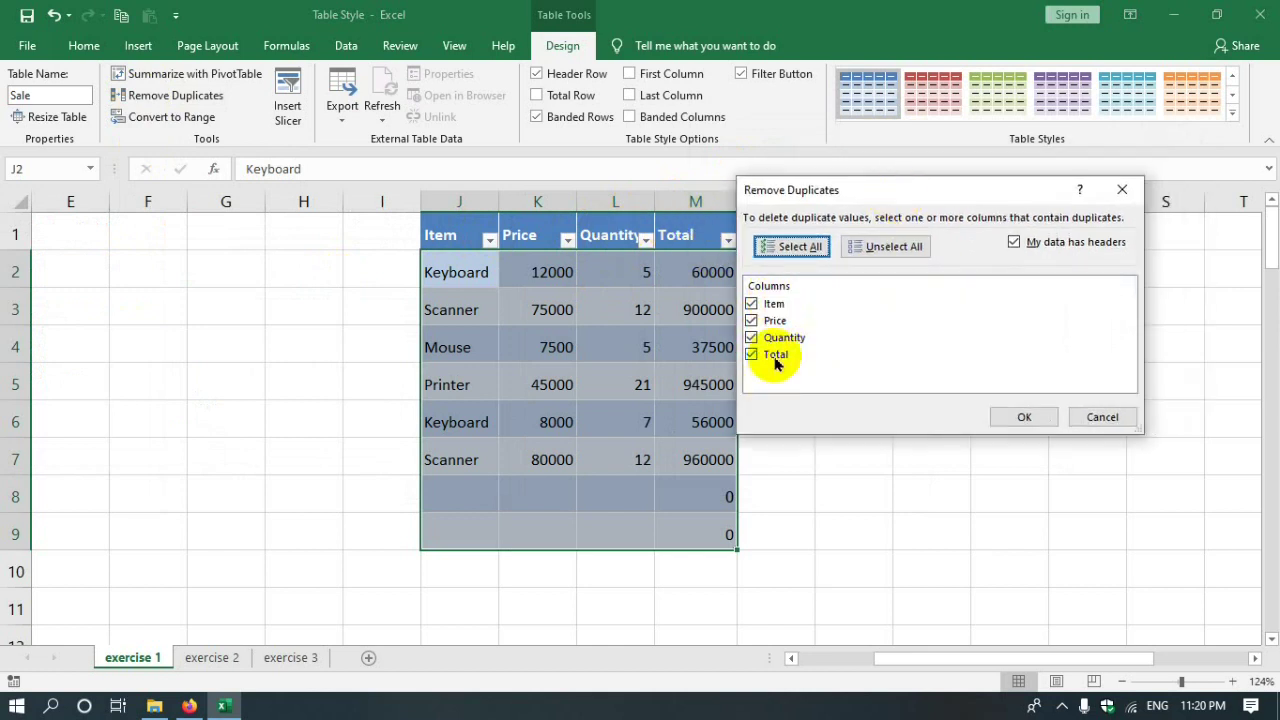
{"action": "left_click", "coordinate": [1022, 417]}
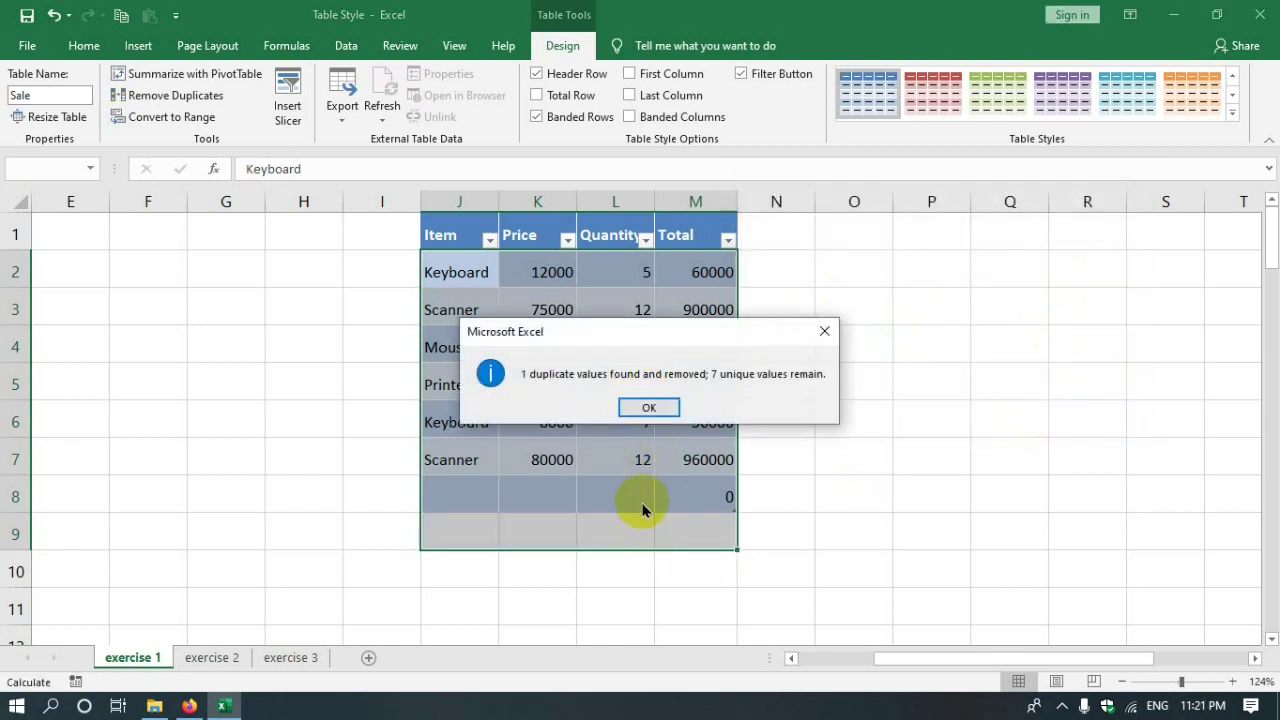
{"action": "left_click", "coordinate": [646, 407]}
{"action": "left_click", "coordinate": [674, 525]}
{"action": "left_click", "coordinate": [440, 517]}
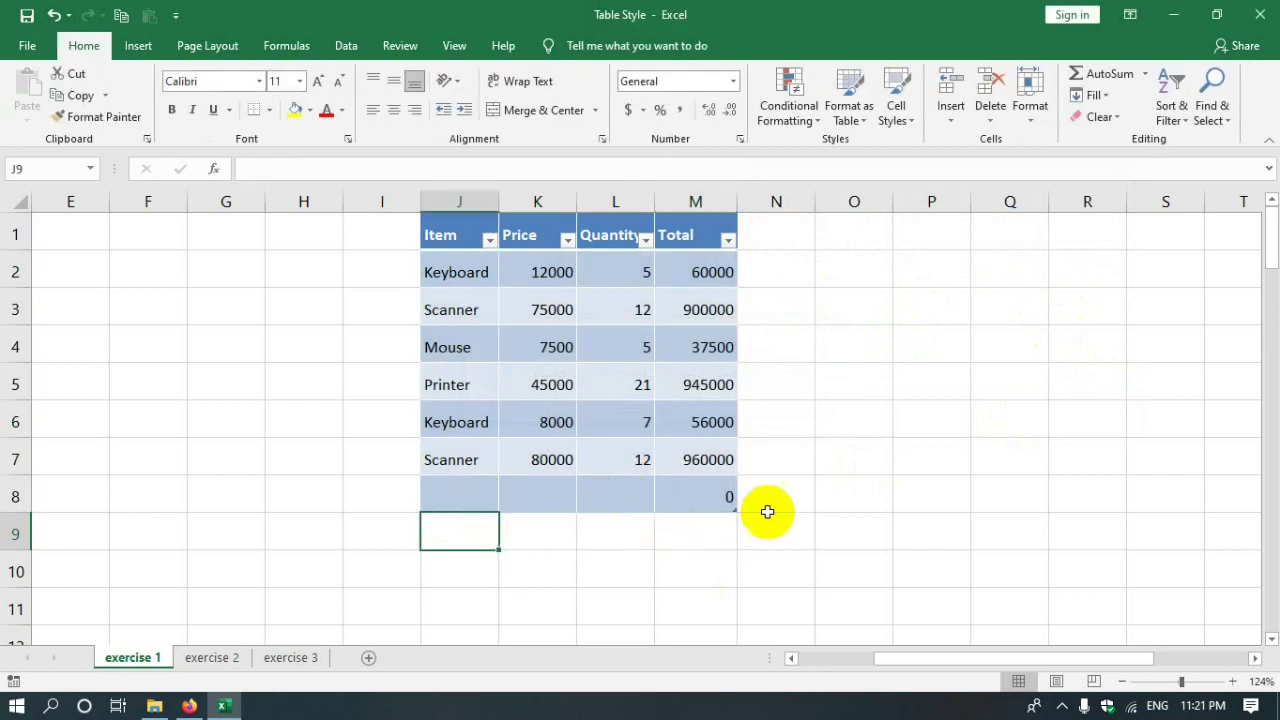
- Select cell L2 inside the Sale table and bring up the Table Tools Design options
{"action": "left_click", "coordinate": [694, 503]}
{"action": "left_click", "coordinate": [679, 543]}
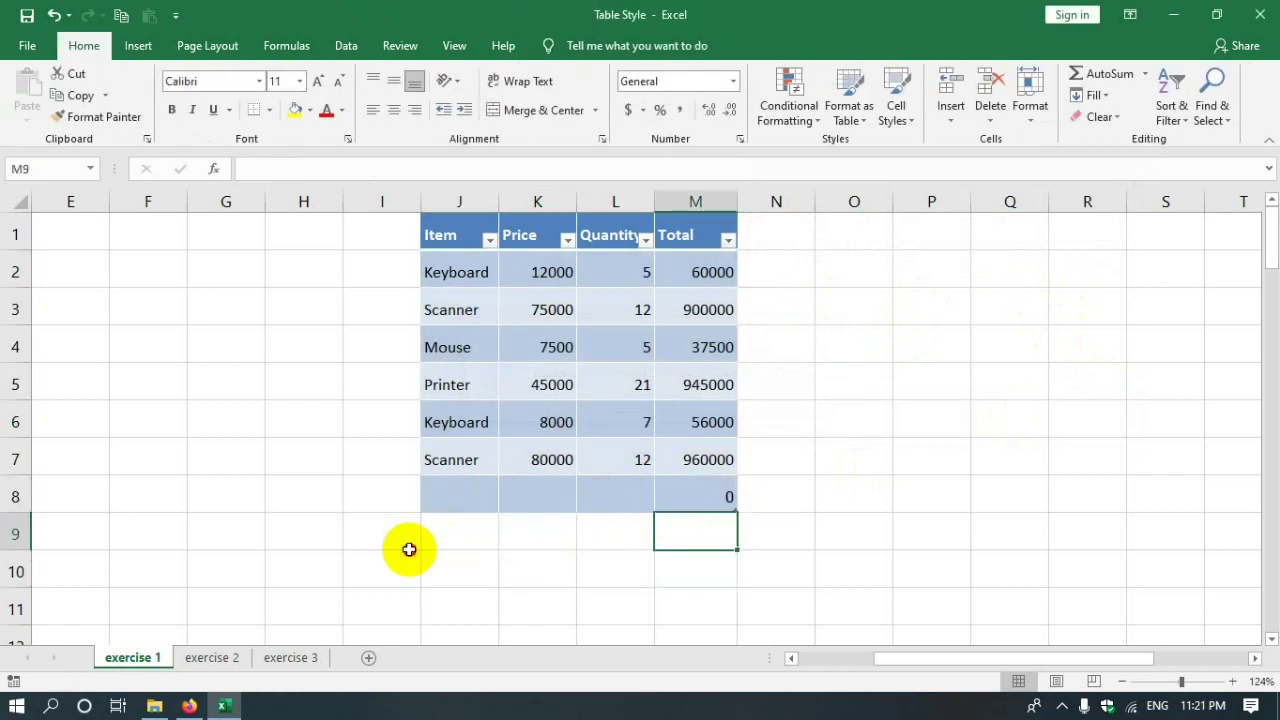
{"action": "left_click", "coordinate": [846, 528]}
{"action": "left_click", "coordinate": [989, 531]}
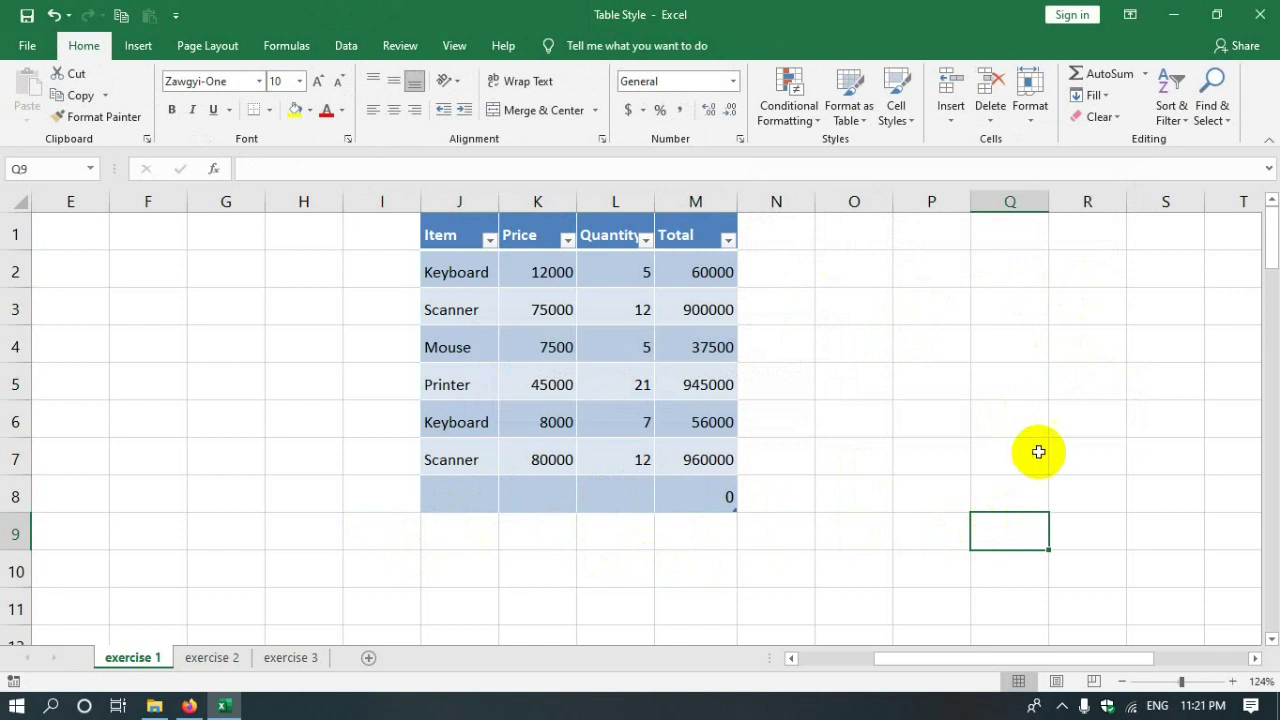
{"action": "left_click", "coordinate": [612, 272]}
{"action": "left_click", "coordinate": [563, 45]}
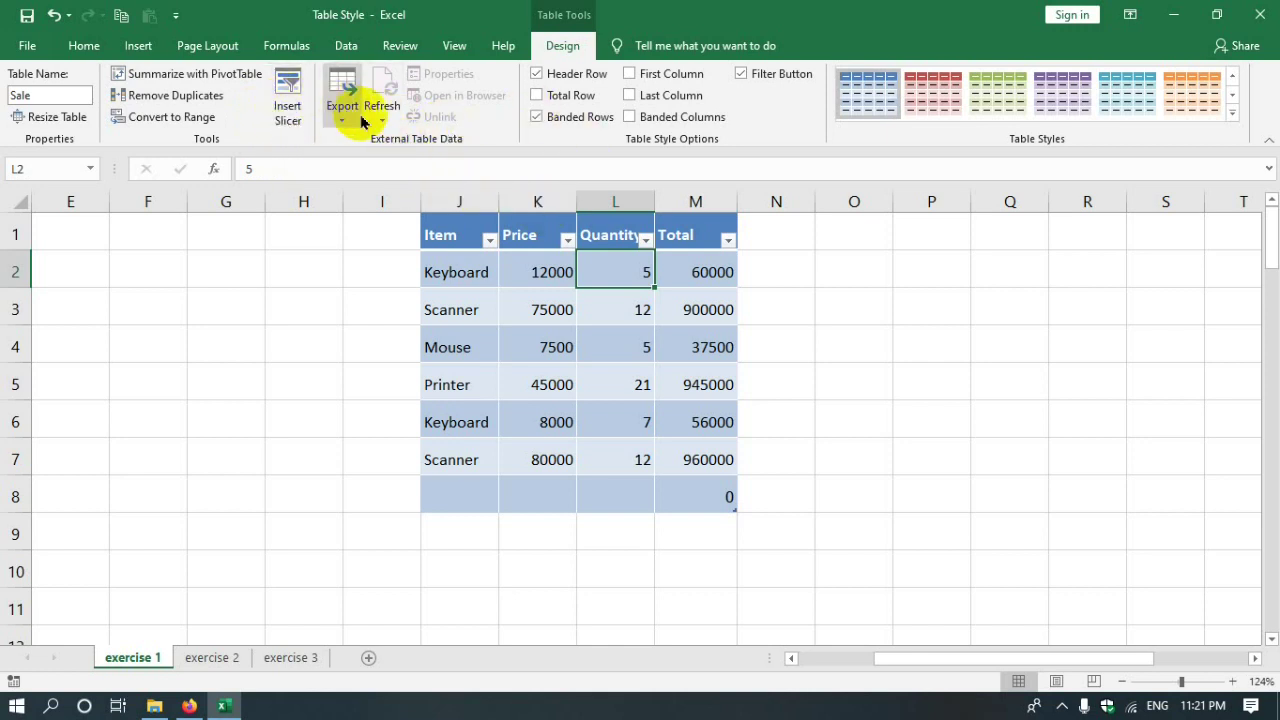
- Keep the header row on and enable the Total Row, summing the Total column to 2958500
{"action": "left_click", "coordinate": [563, 80]}
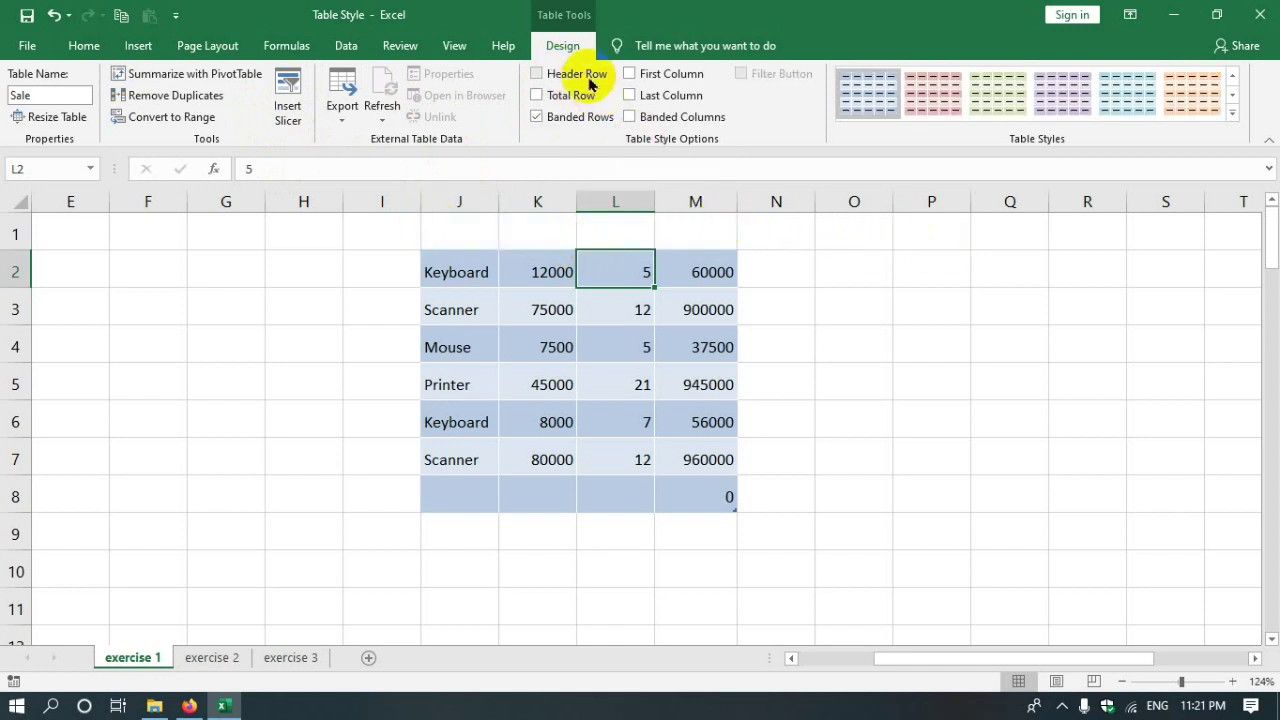
{"action": "left_click", "coordinate": [536, 78]}
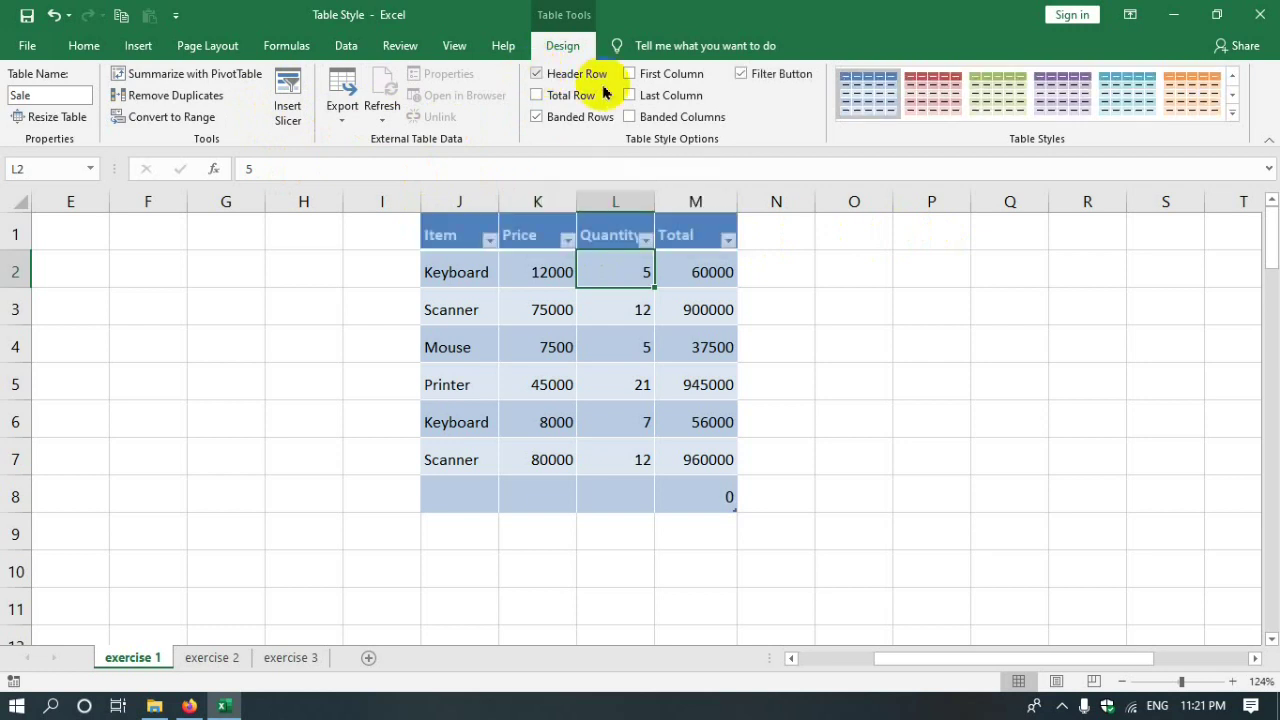
{"action": "left_click", "coordinate": [536, 96]}
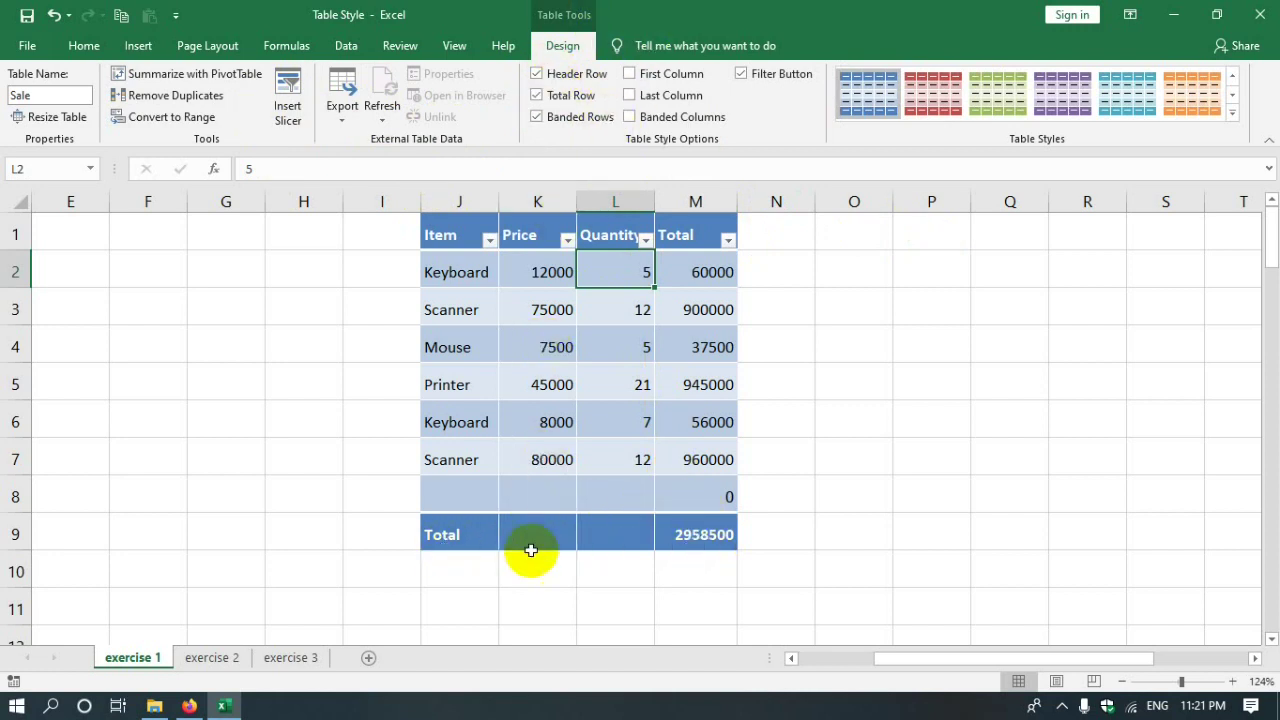
- Set the Price total in K9 to Sum, giving 227500
{"action": "left_click", "coordinate": [681, 533]}
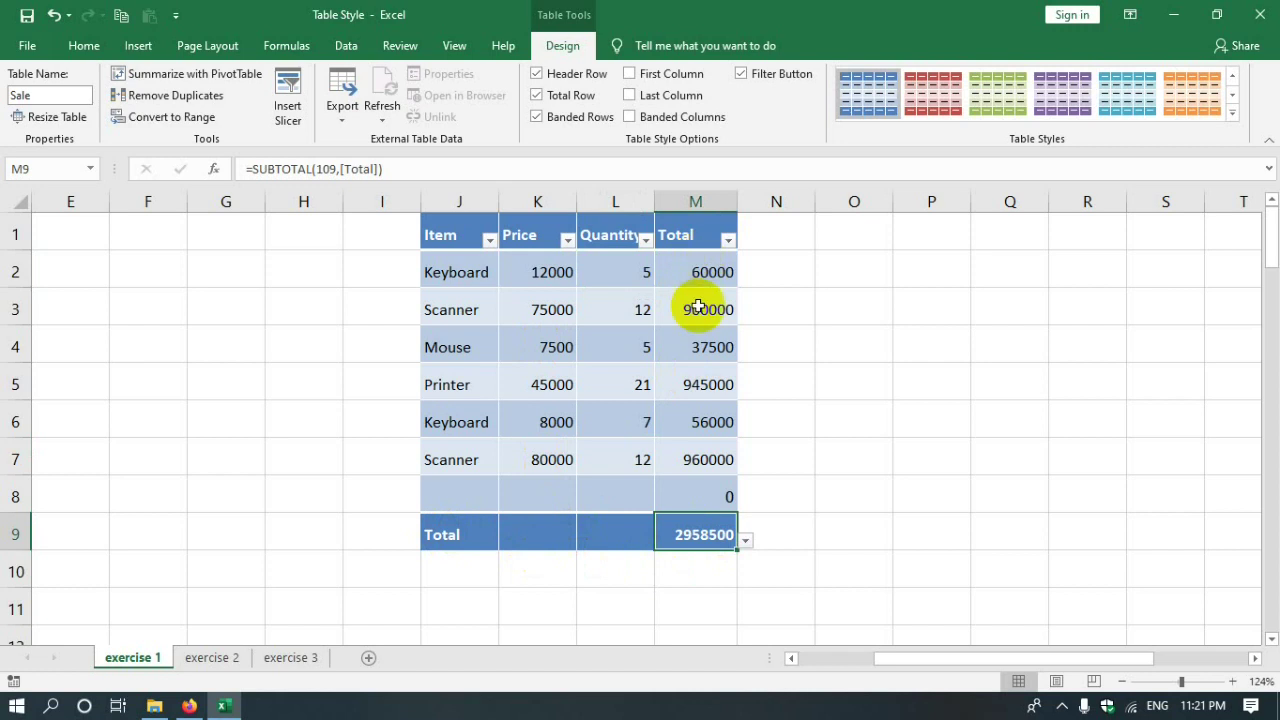
{"action": "left_click", "coordinate": [543, 529]}
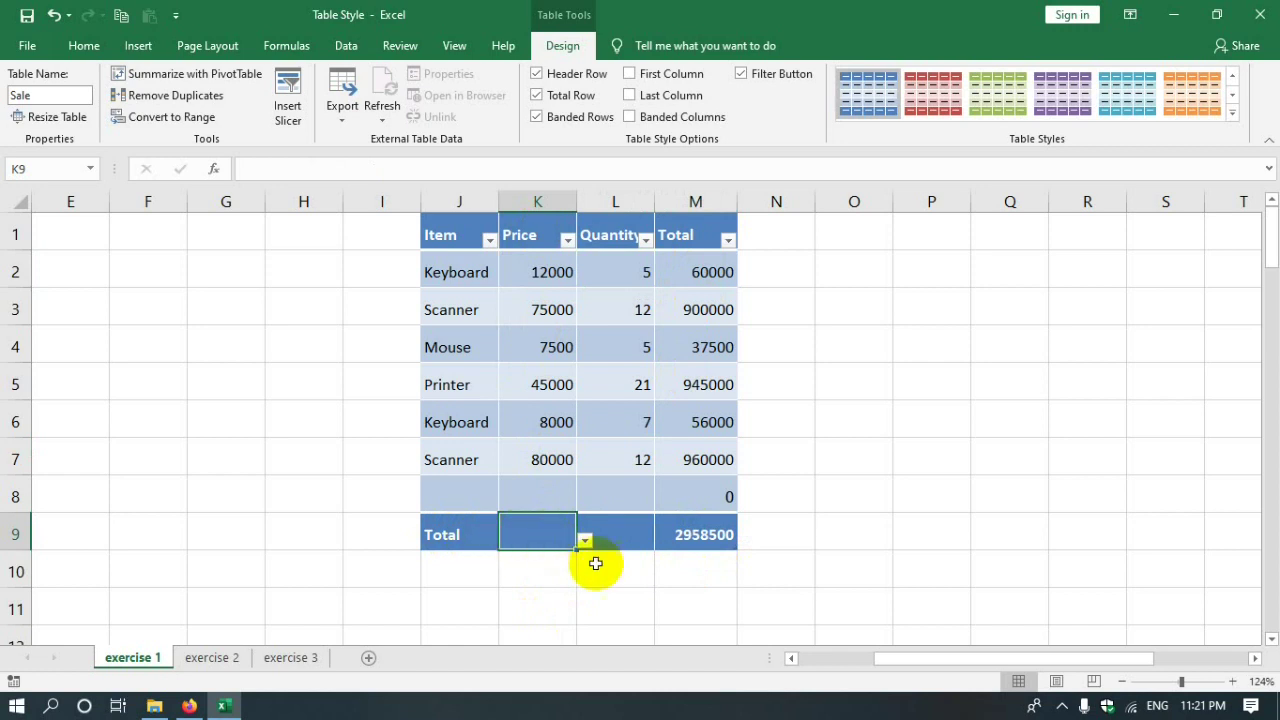
{"action": "left_click", "coordinate": [585, 541]}
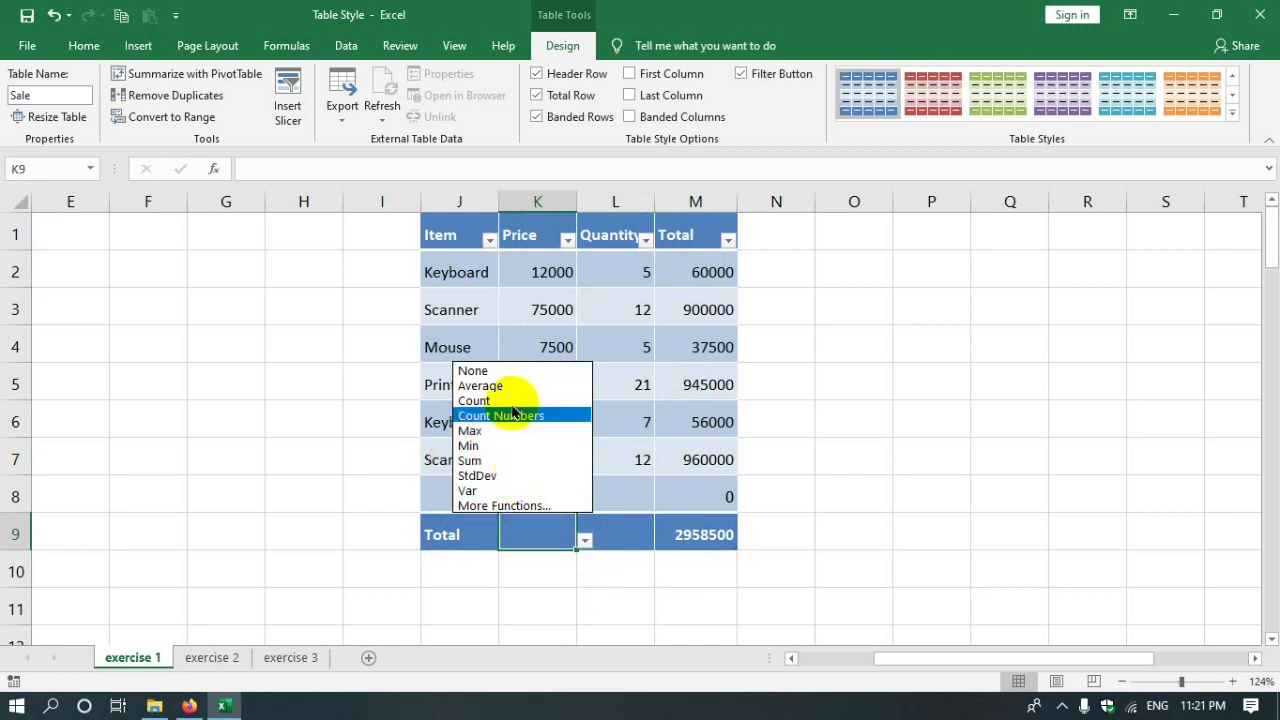
{"action": "left_click", "coordinate": [470, 461]}
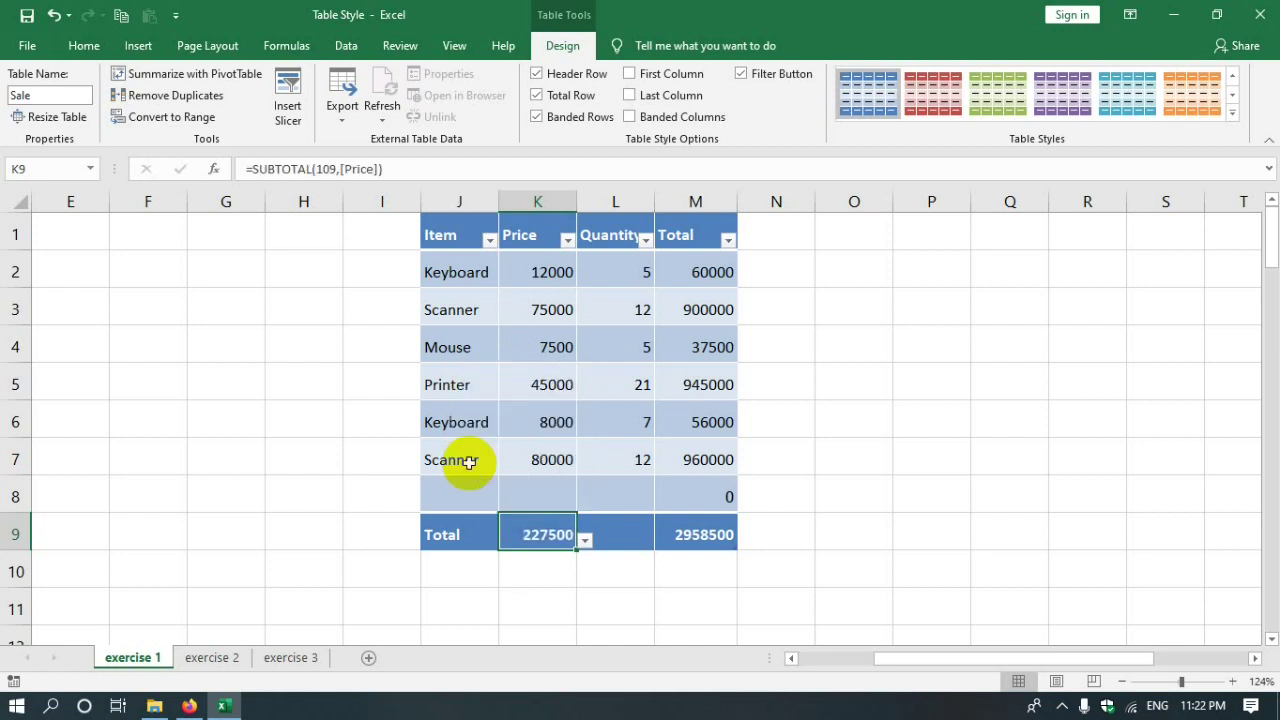
{"action": "left_click_drag", "start_coordinate": [543, 271], "coordinate": [534, 534]}
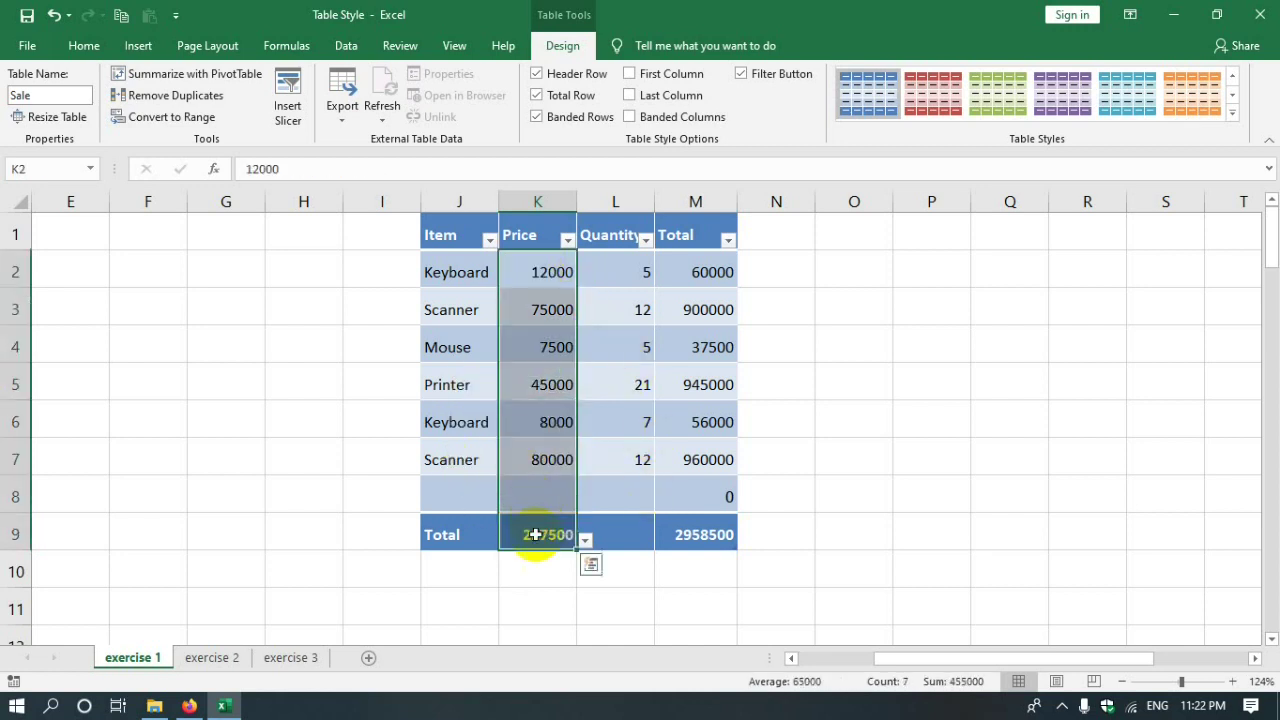
{"action": "left_click", "coordinate": [536, 534]}
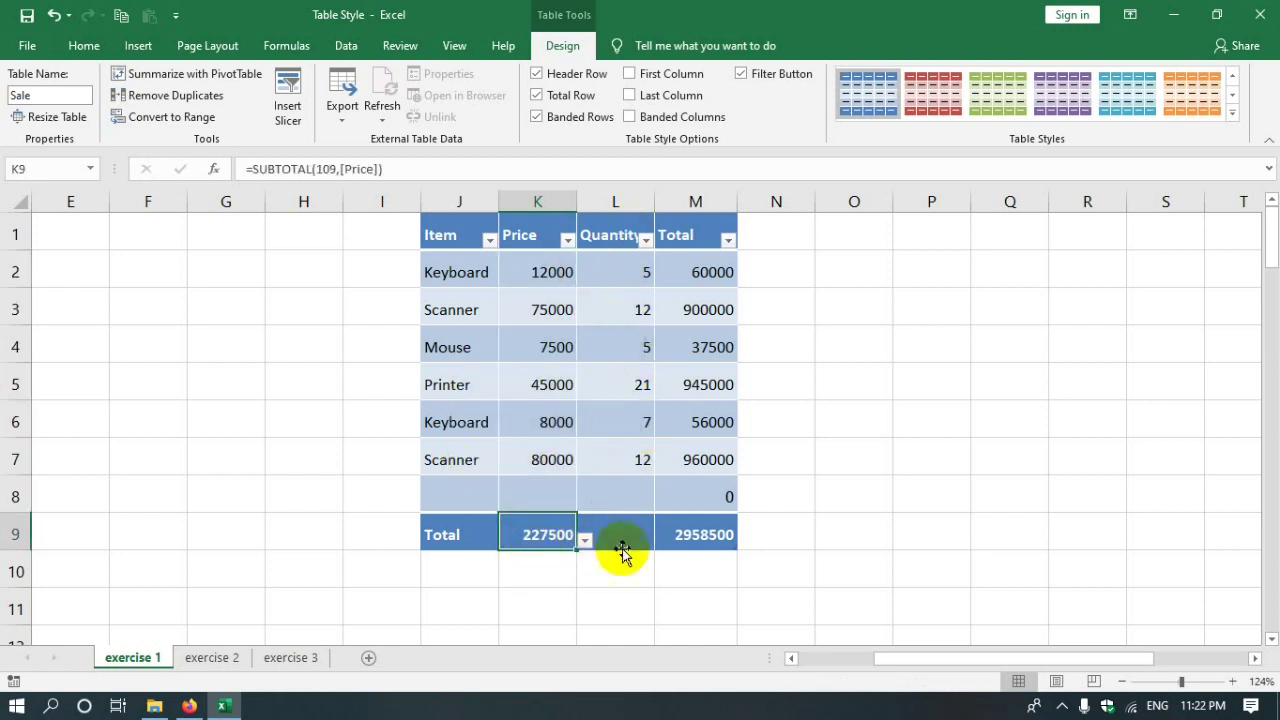
- Set the Quantity total in L9 to Sum, giving 62
{"action": "left_click", "coordinate": [621, 535]}
{"action": "left_click", "coordinate": [663, 541]}
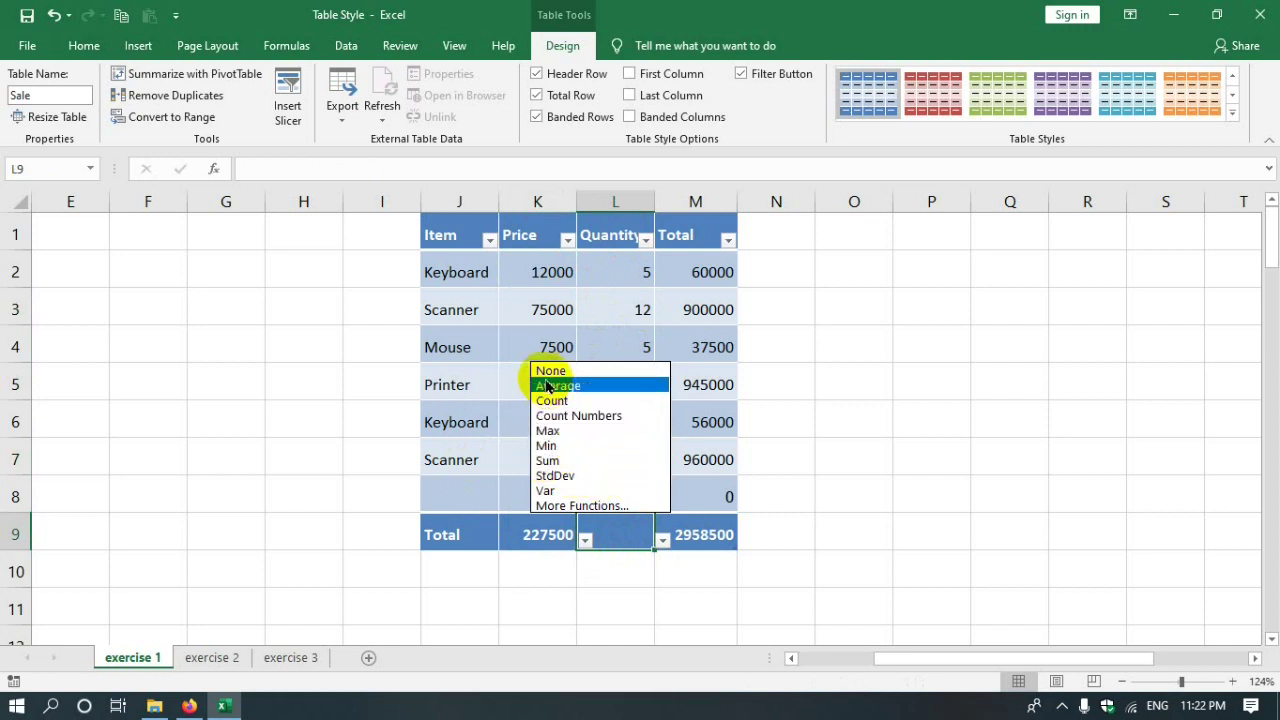
{"action": "left_click", "coordinate": [548, 462]}
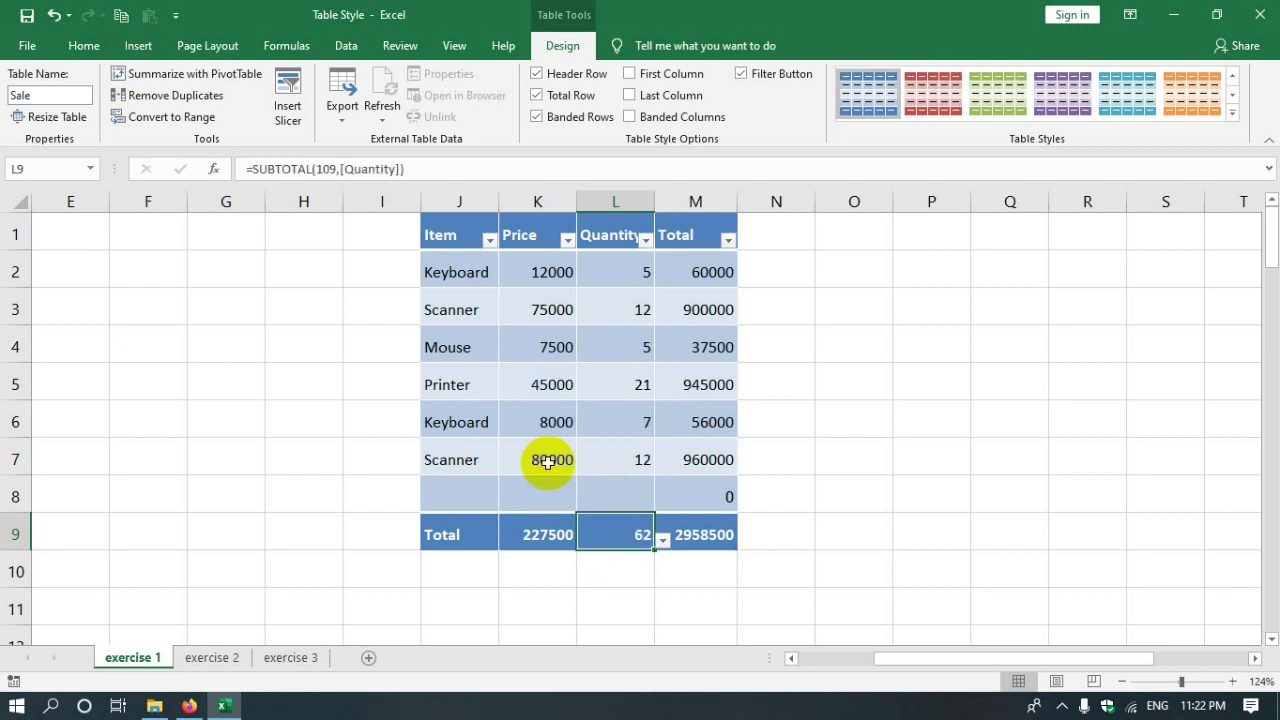
{"action": "left_click", "coordinate": [950, 578]}
{"action": "left_click", "coordinate": [635, 573]}
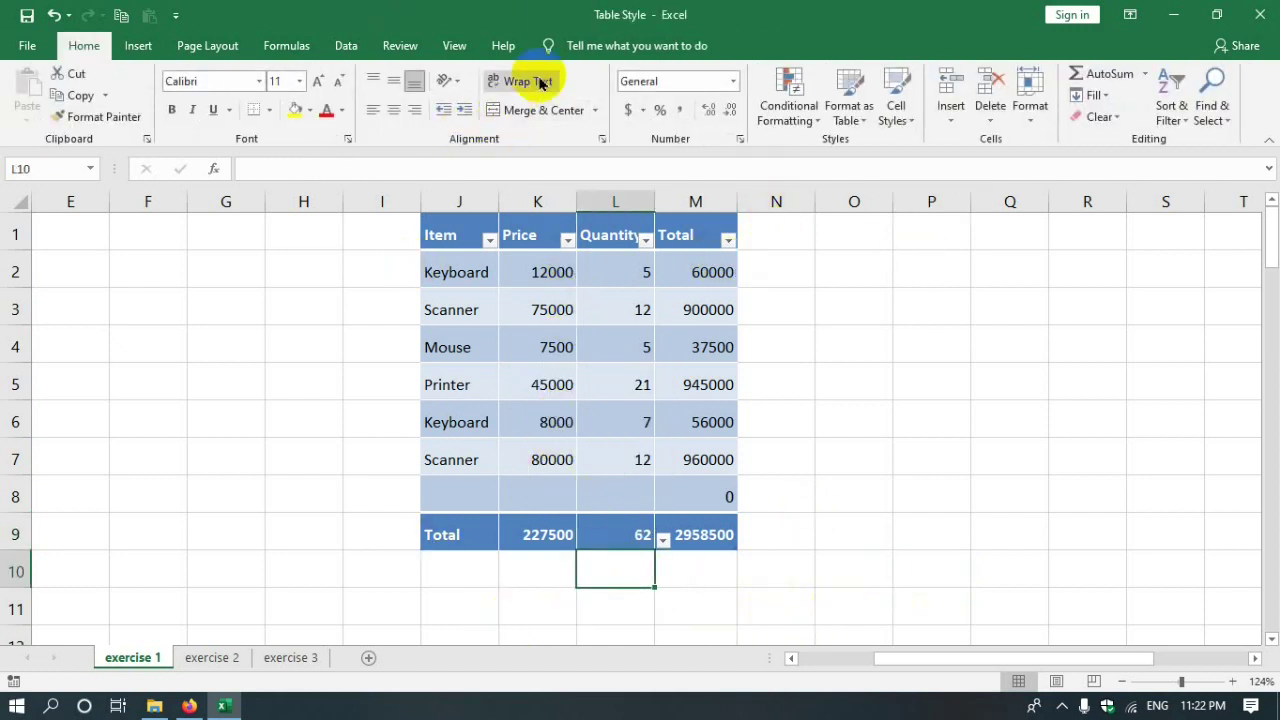
- Toggle the Sale table's Total Row and Banded Rows off and back on, leaving both enabled
{"action": "left_click", "coordinate": [632, 262]}
{"action": "left_click", "coordinate": [565, 48]}
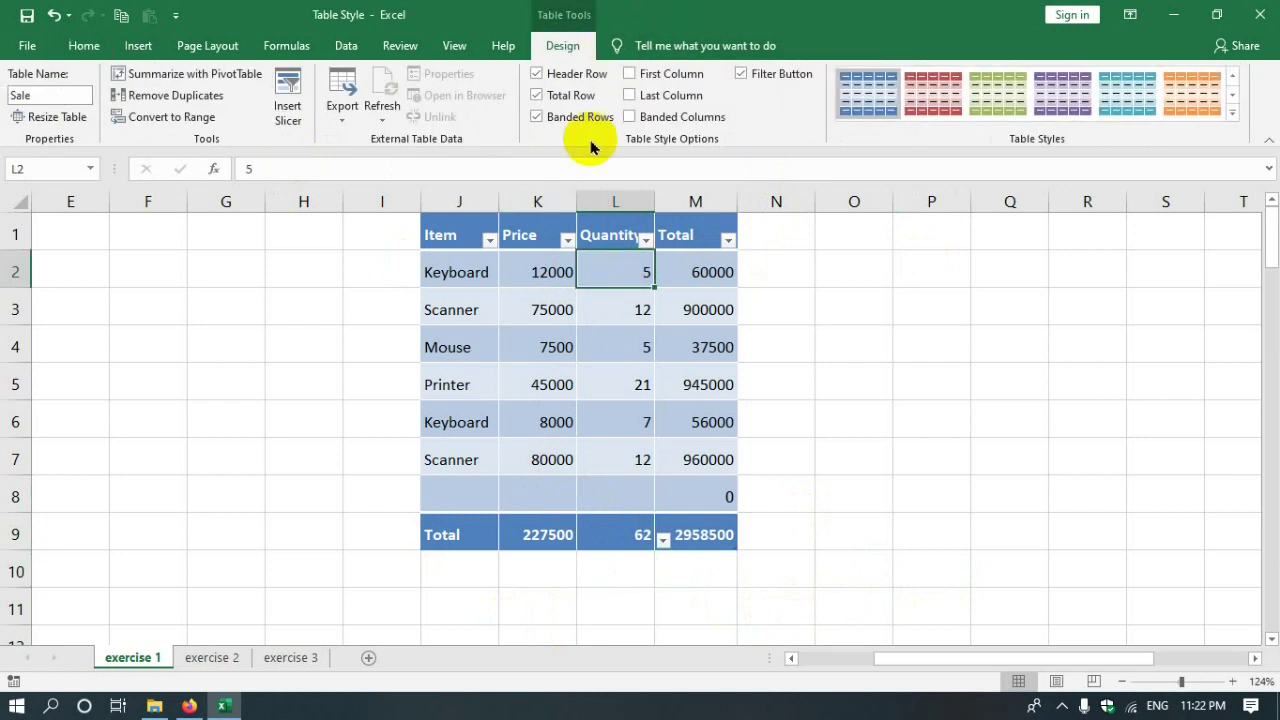
{"action": "left_click", "coordinate": [540, 95]}
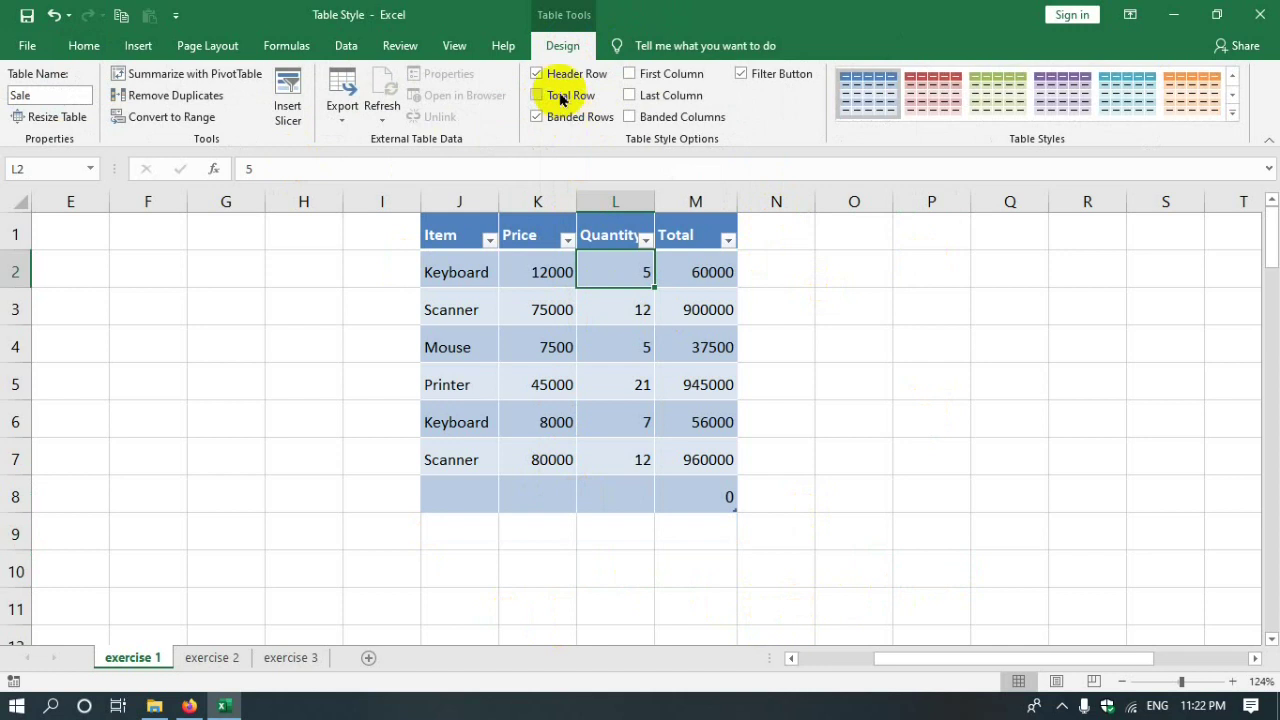
{"action": "left_click", "coordinate": [560, 95]}
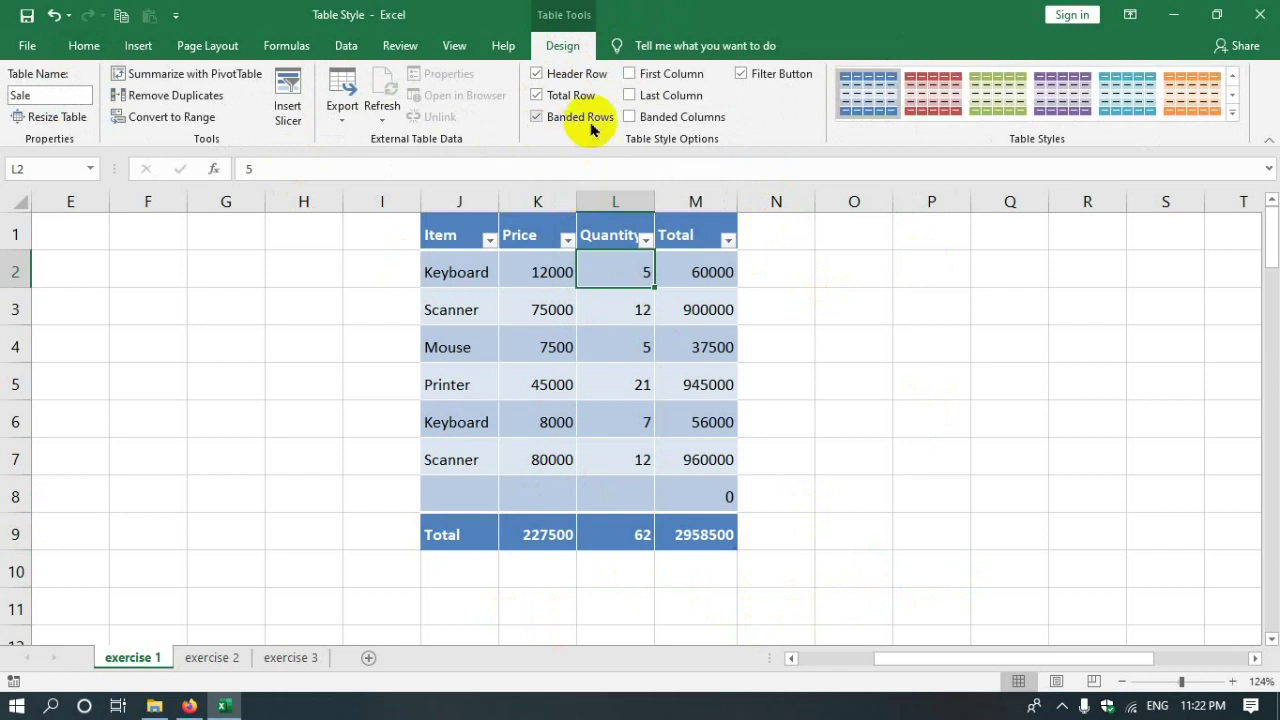
{"action": "left_click", "coordinate": [570, 118]}
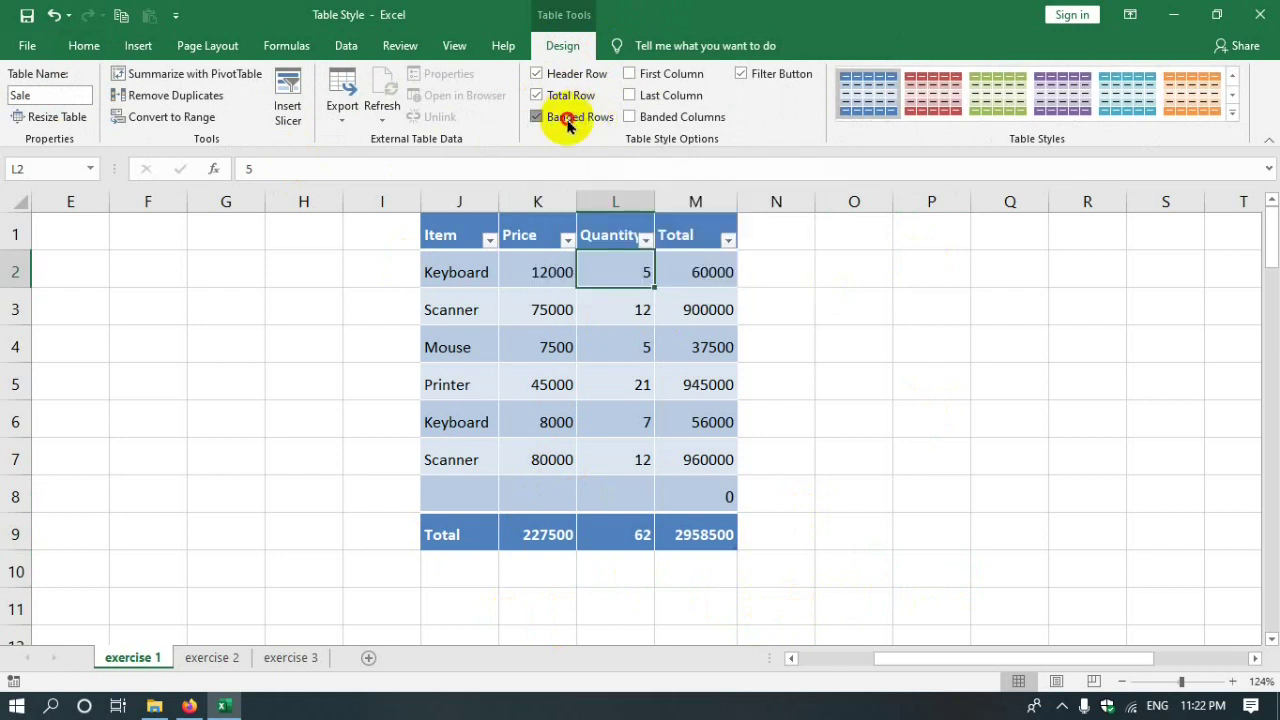
{"action": "left_click", "coordinate": [563, 117]}
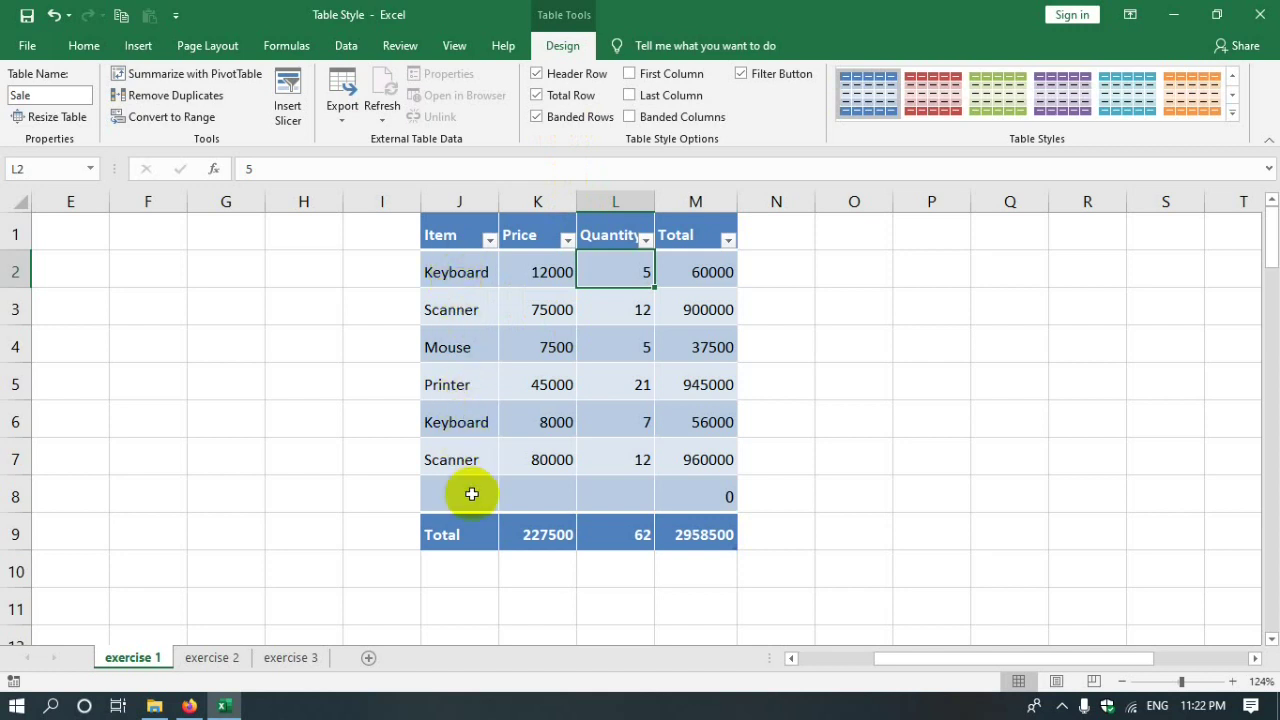
{"action": "left_click", "coordinate": [549, 121]}
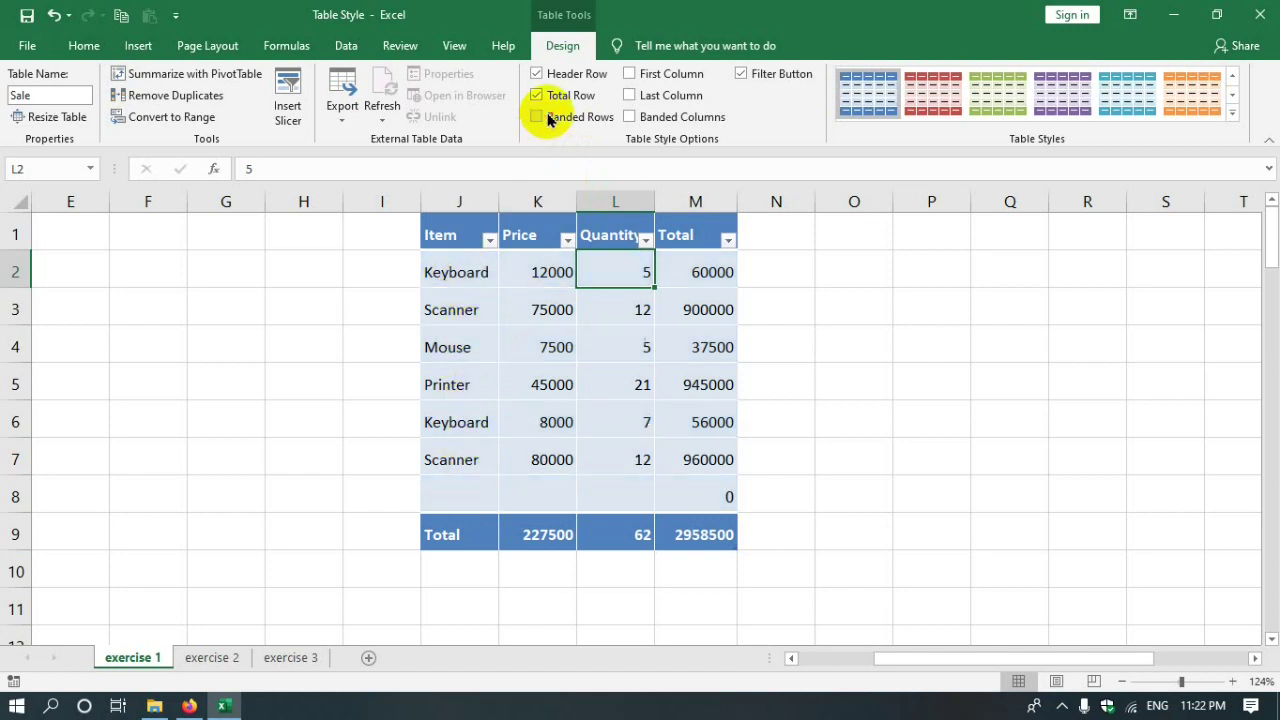
{"action": "left_click", "coordinate": [557, 118]}
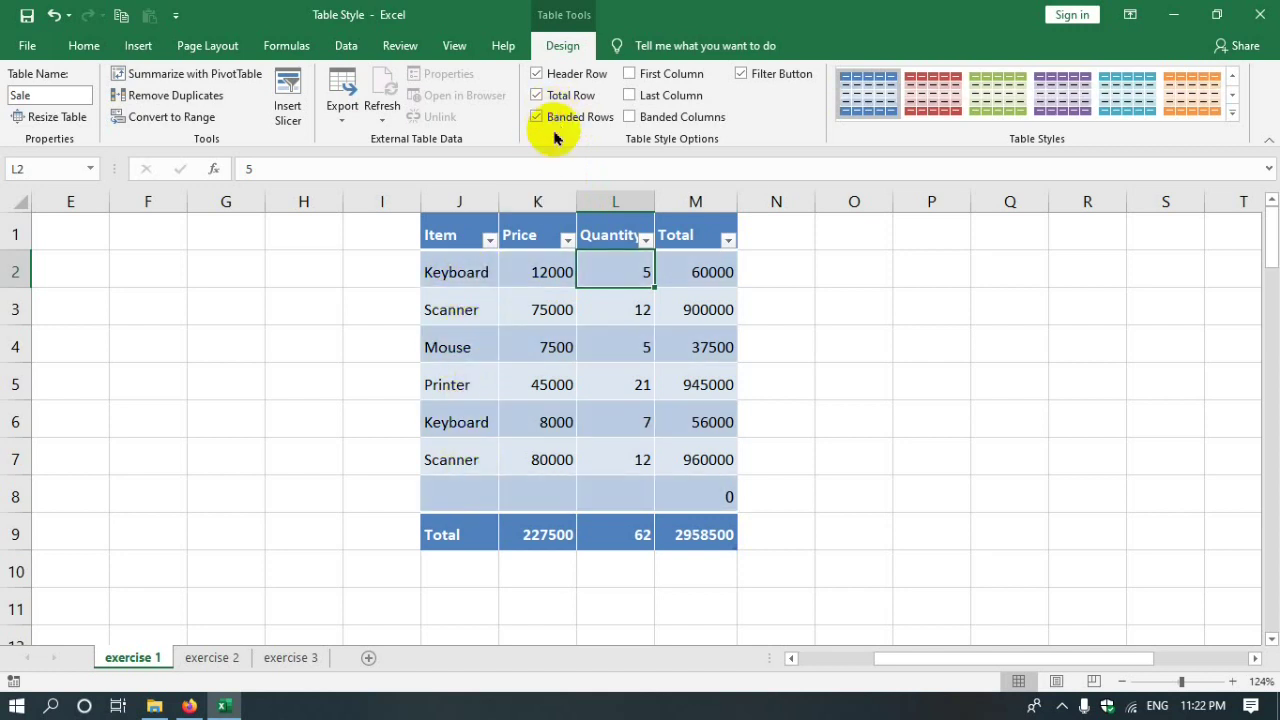
{"action": "left_click", "coordinate": [684, 85]}
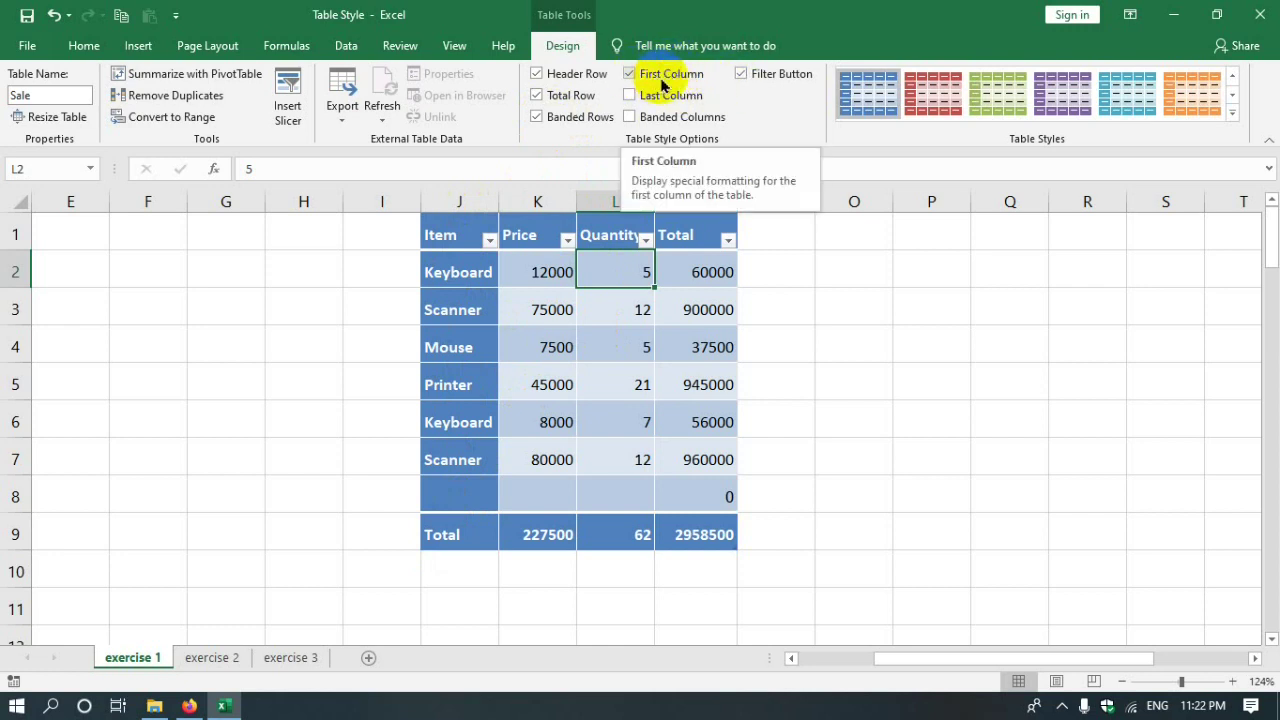
{"action": "left_click", "coordinate": [664, 84]}
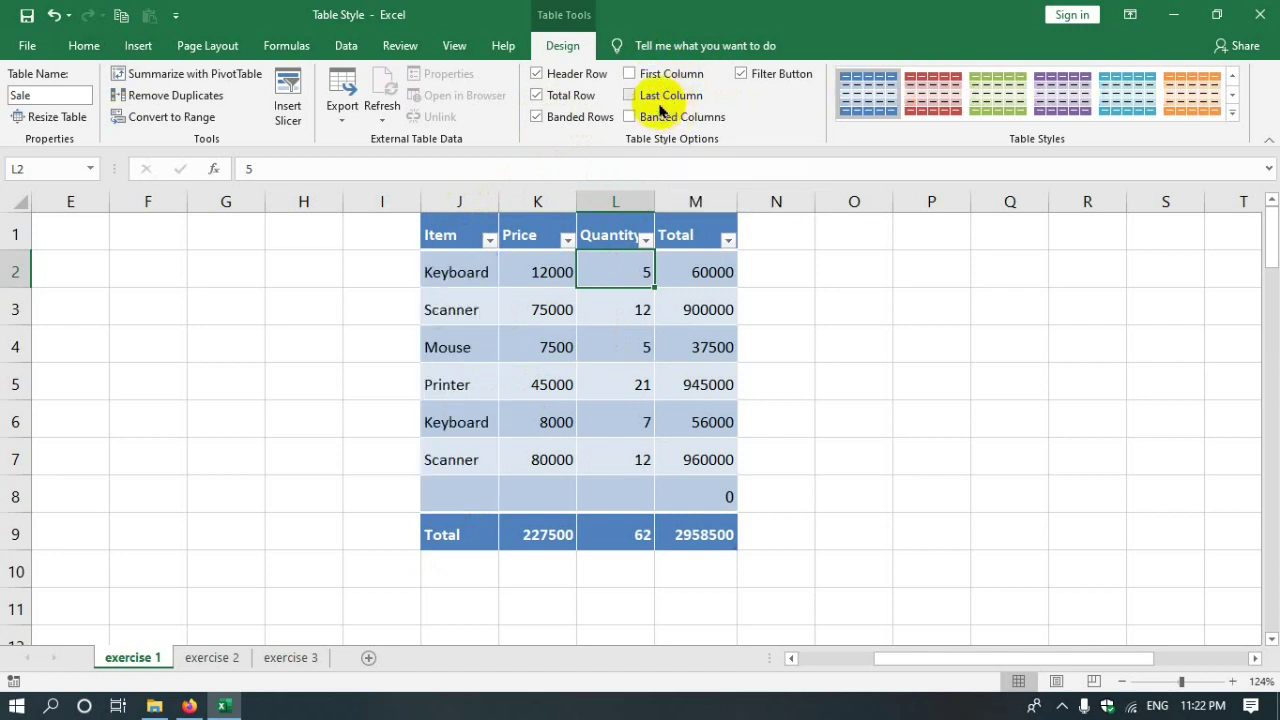
{"action": "left_click", "coordinate": [676, 100]}
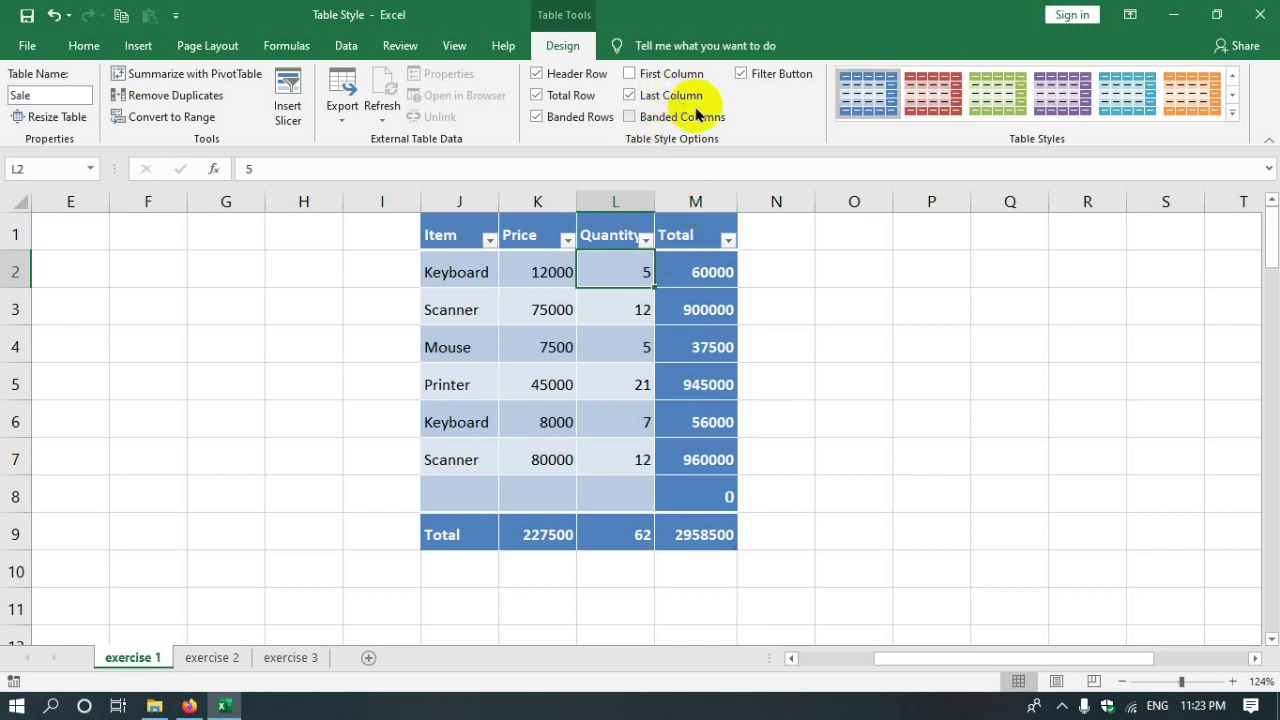
{"action": "left_click", "coordinate": [640, 97]}
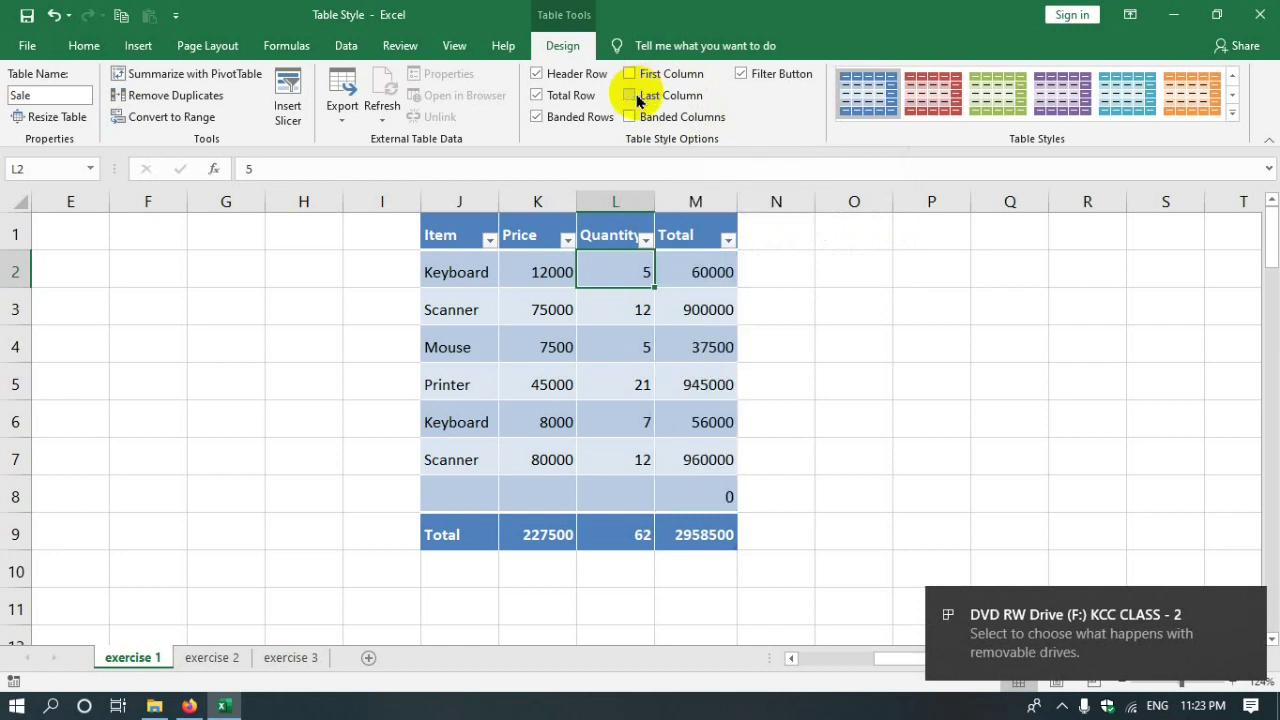
{"action": "left_click", "coordinate": [681, 129]}
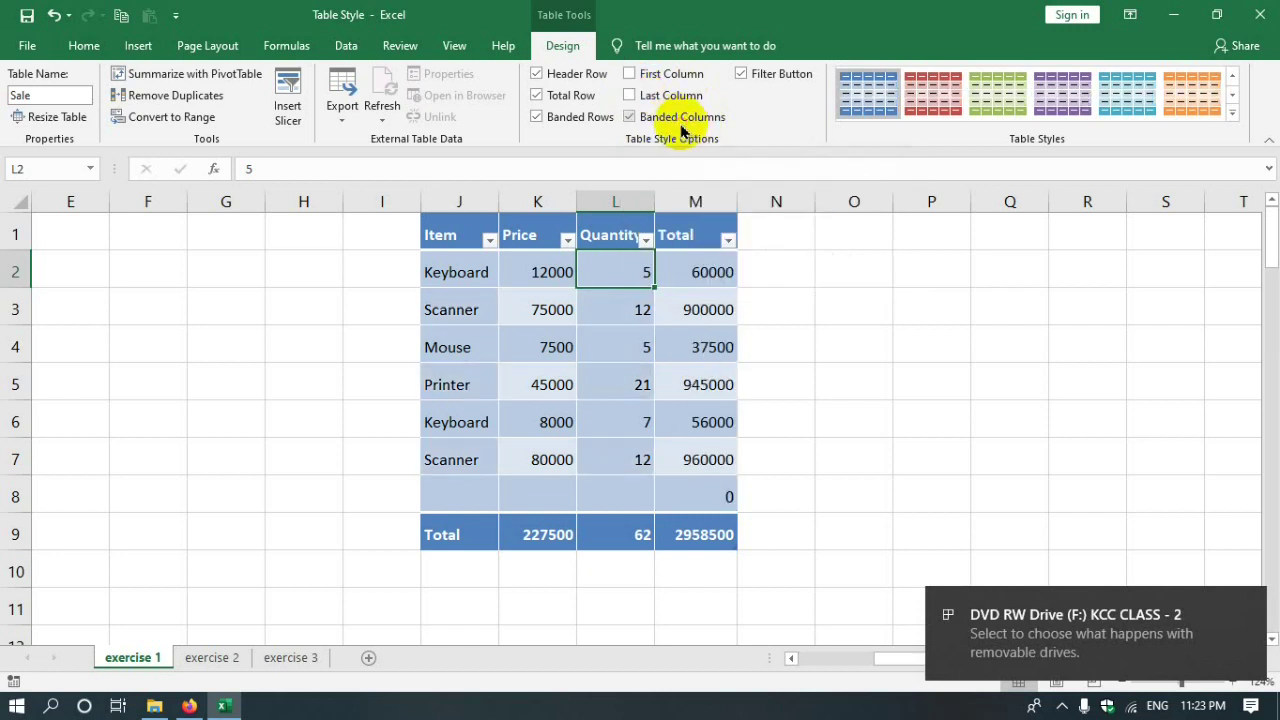
{"action": "left_click", "coordinate": [631, 119]}
{"action": "left_click", "coordinate": [656, 117]}
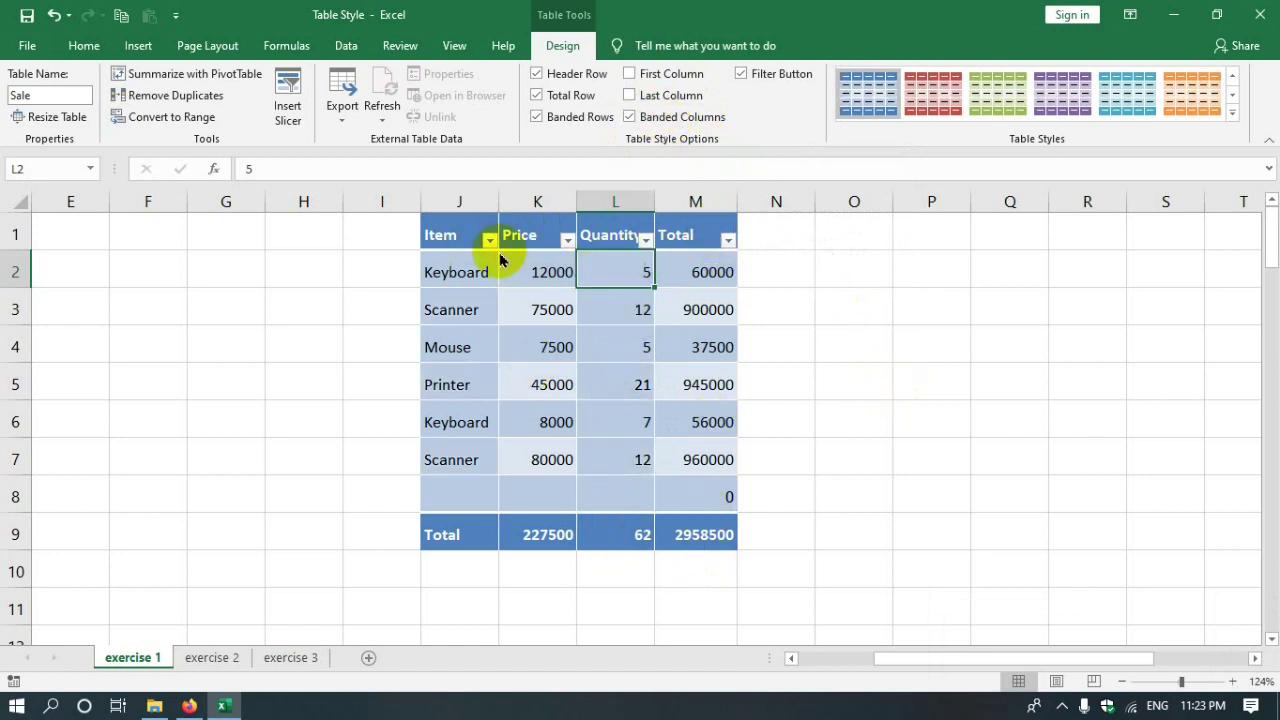
{"action": "left_click", "coordinate": [662, 117]}
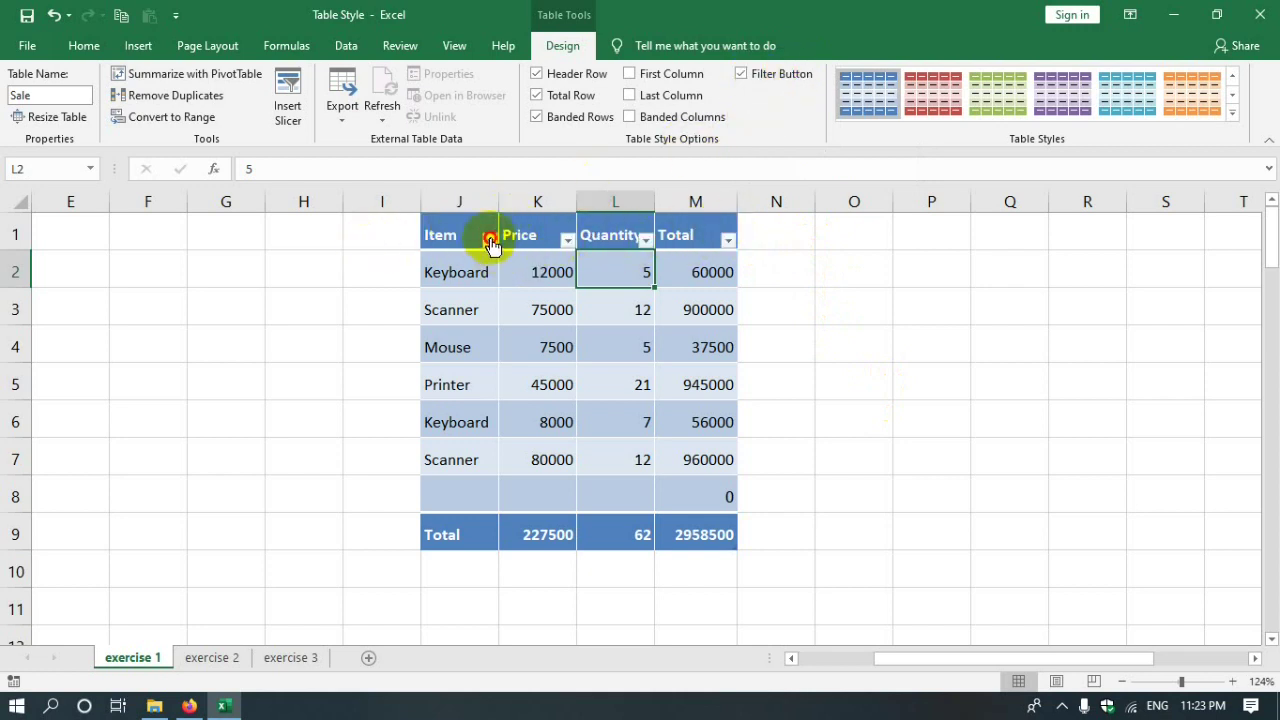
{"action": "left_click", "coordinate": [490, 242]}
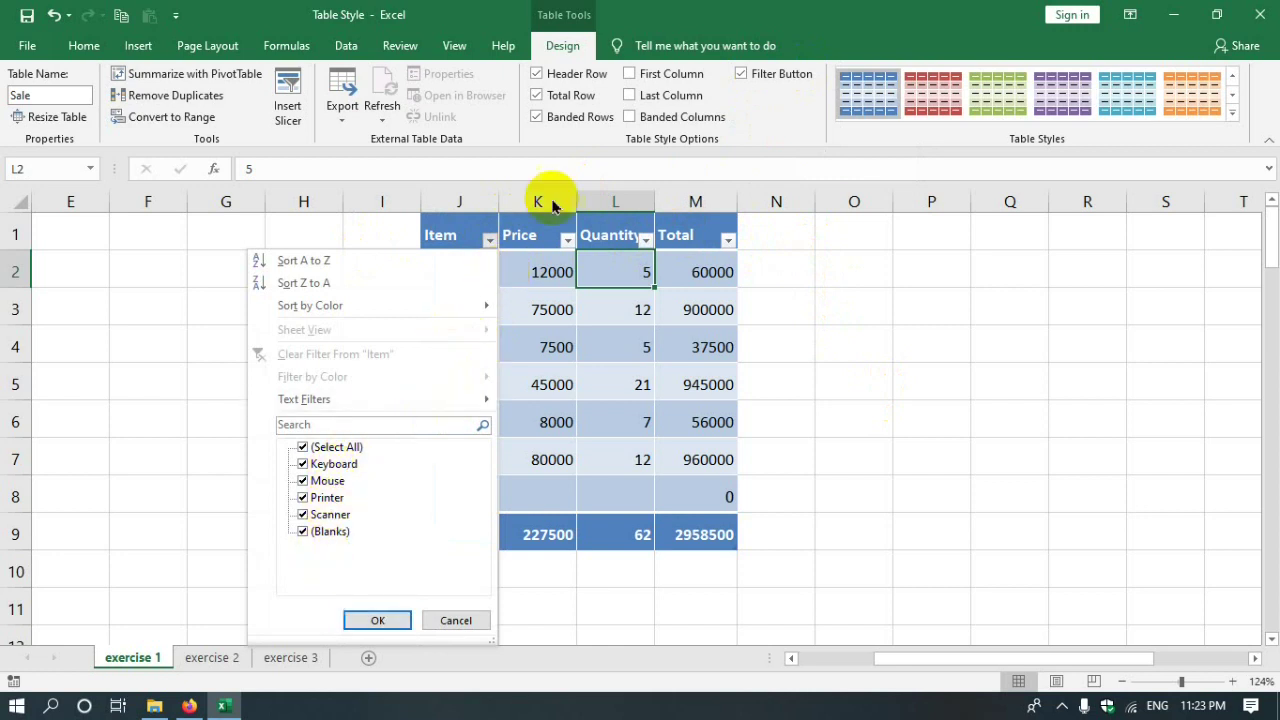
{"action": "left_click", "coordinate": [566, 240]}
{"action": "left_click", "coordinate": [566, 240]}
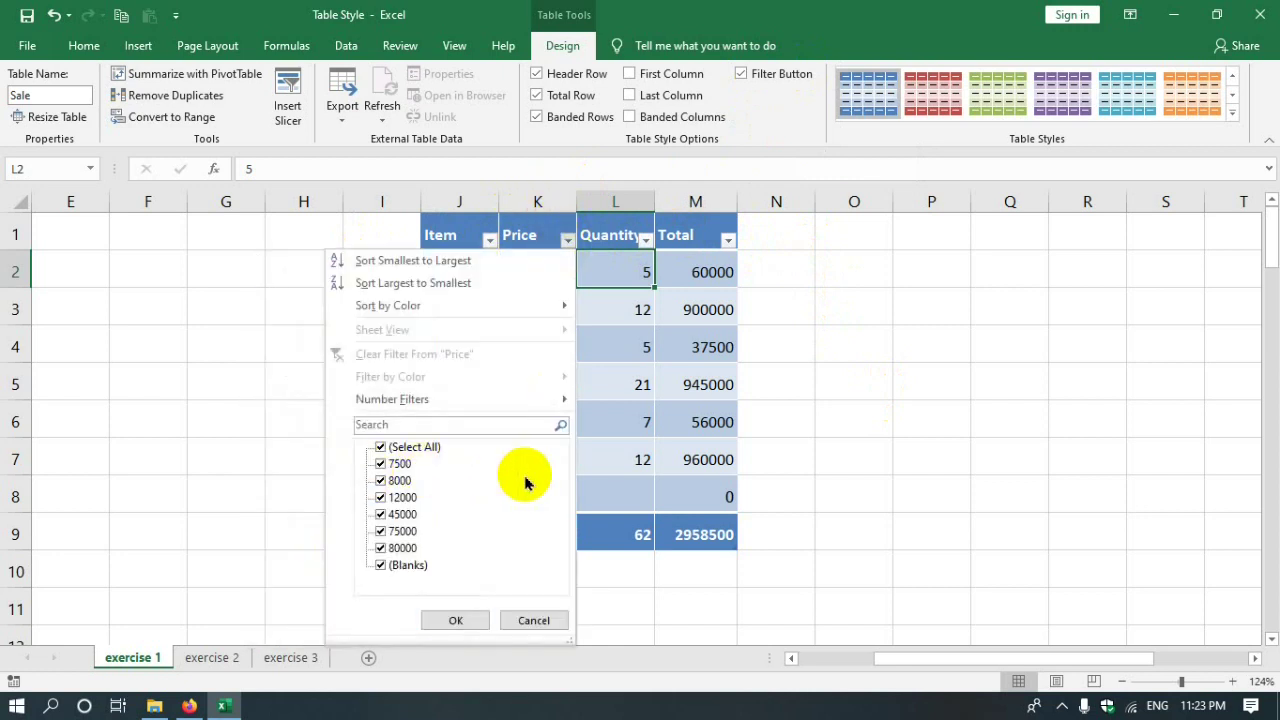
{"action": "left_click", "coordinate": [960, 435]}
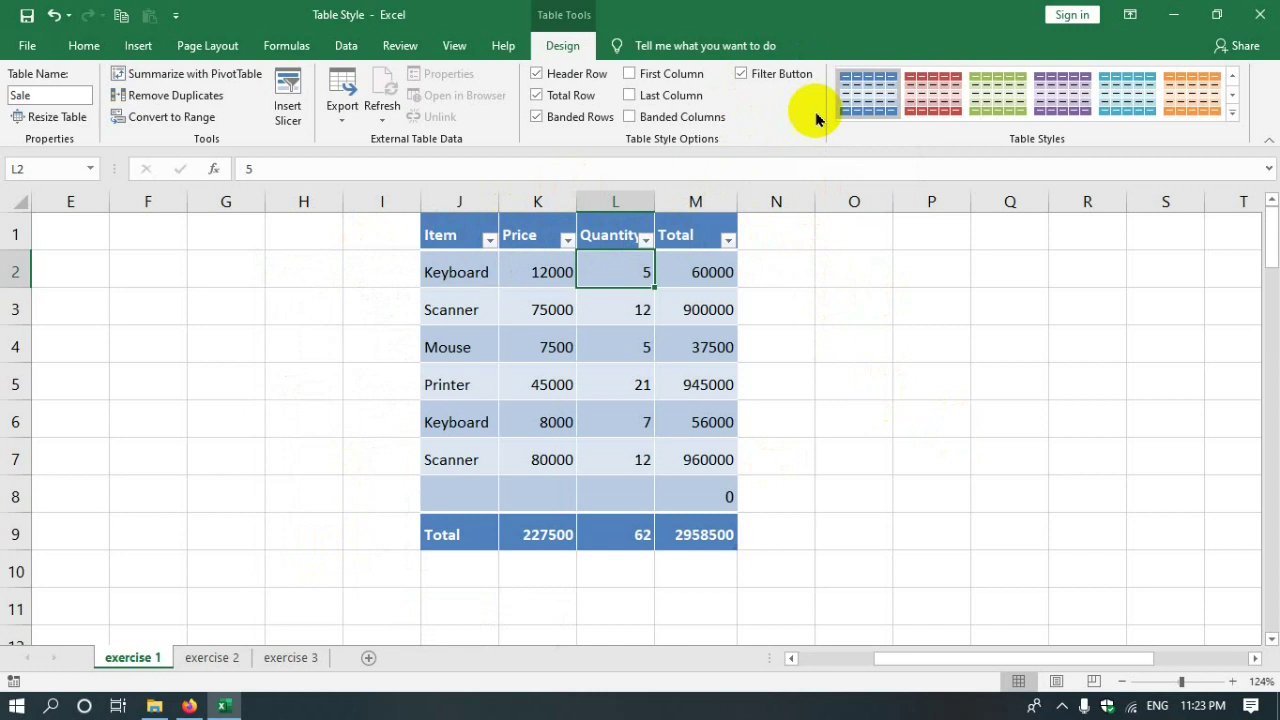
{"action": "left_click", "coordinate": [741, 75]}
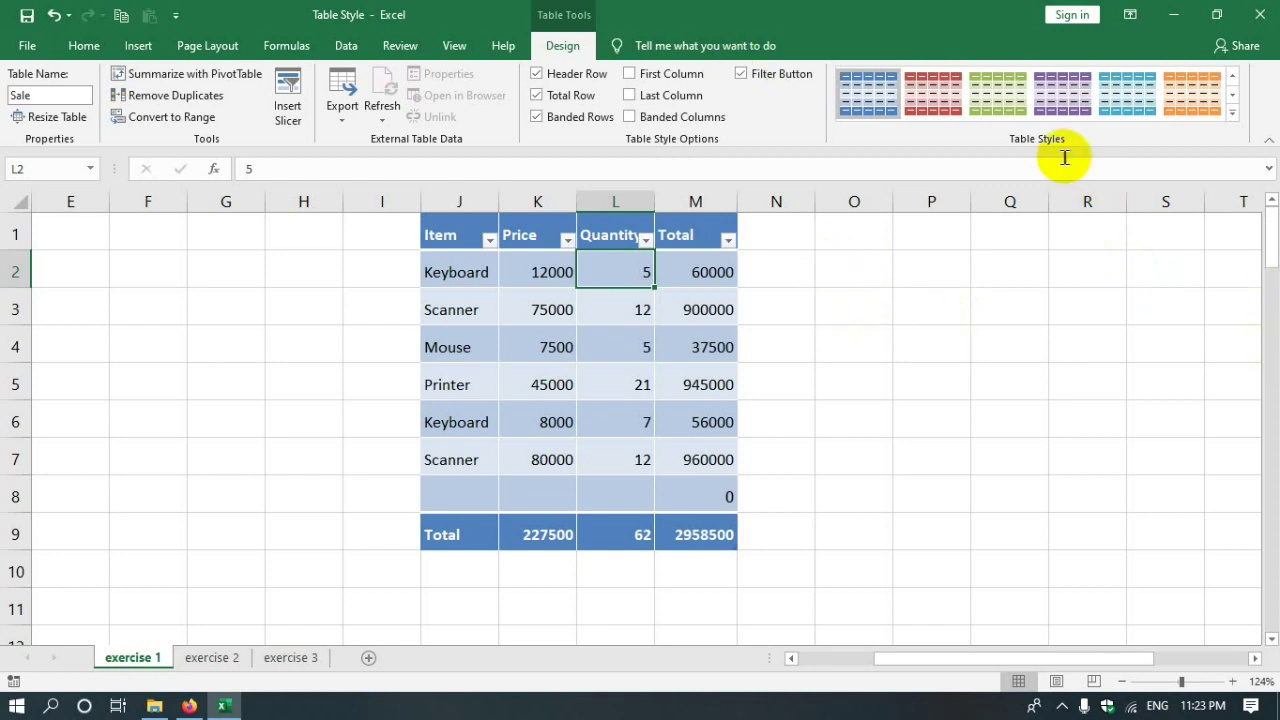
- Apply the orange light table style to the Sale table
{"action": "left_click", "coordinate": [1228, 117]}
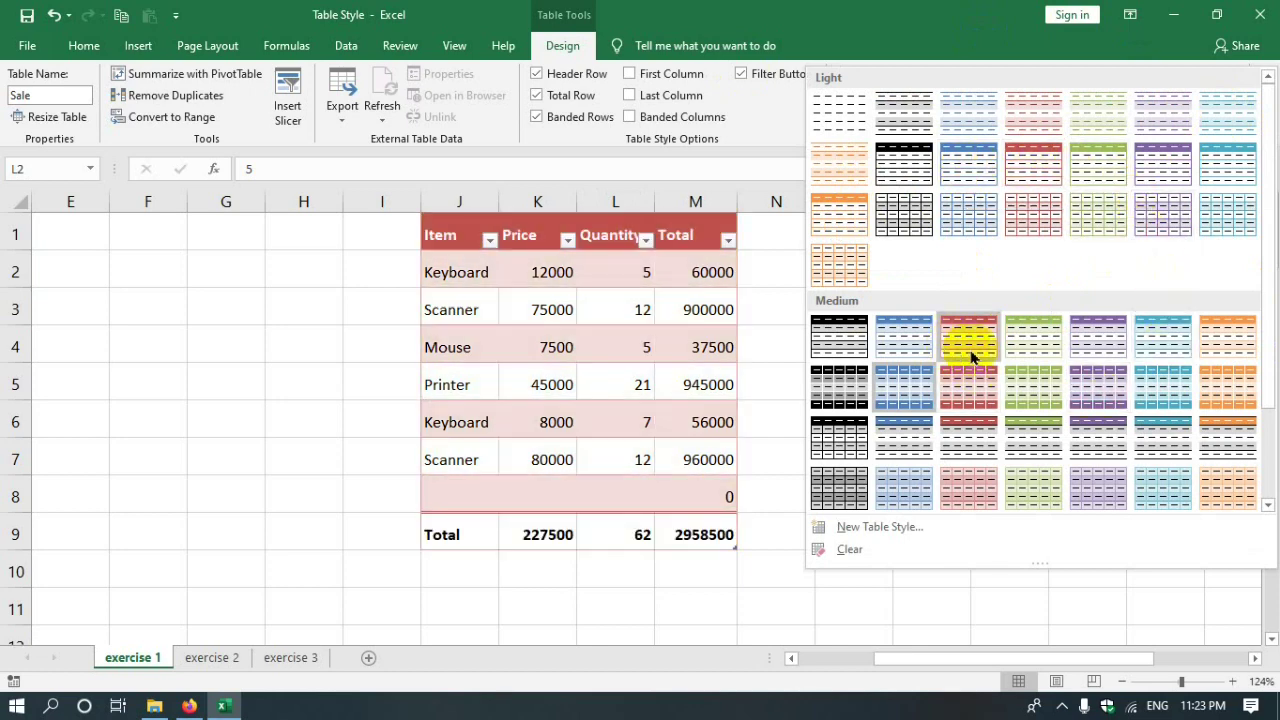
{"action": "left_click", "coordinate": [838, 224]}
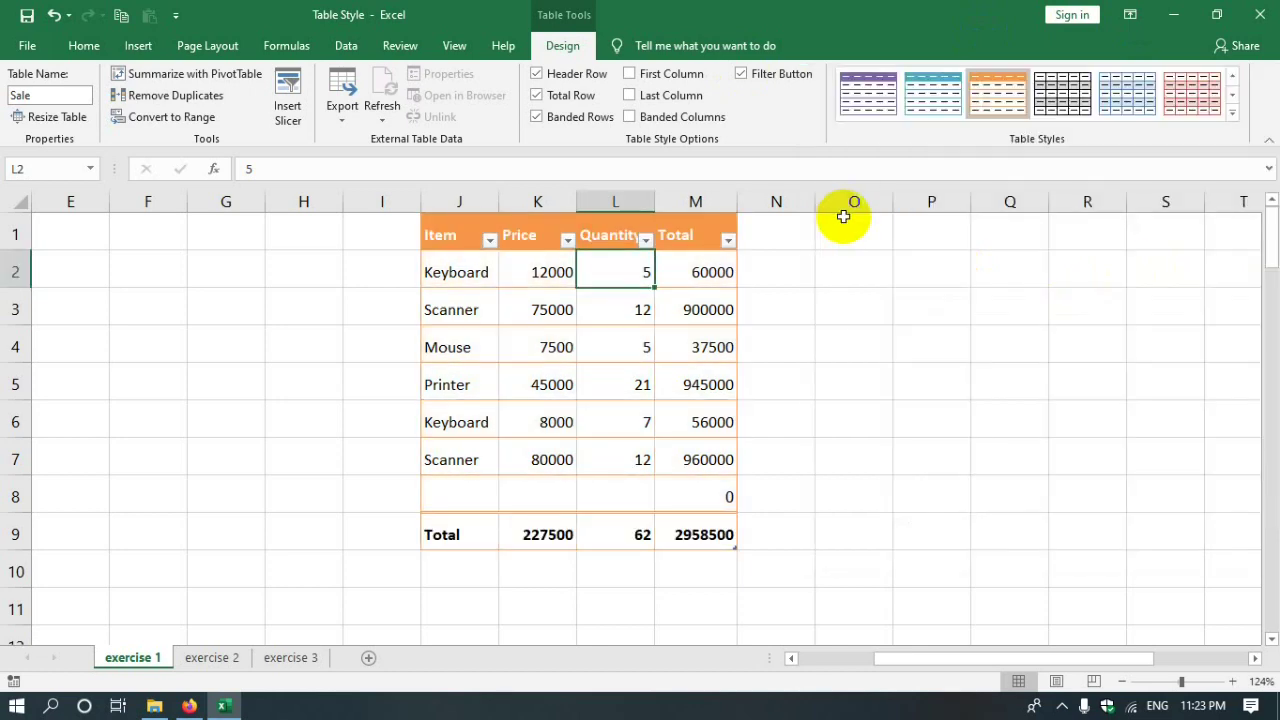
{"action": "left_click", "coordinate": [1166, 532]}
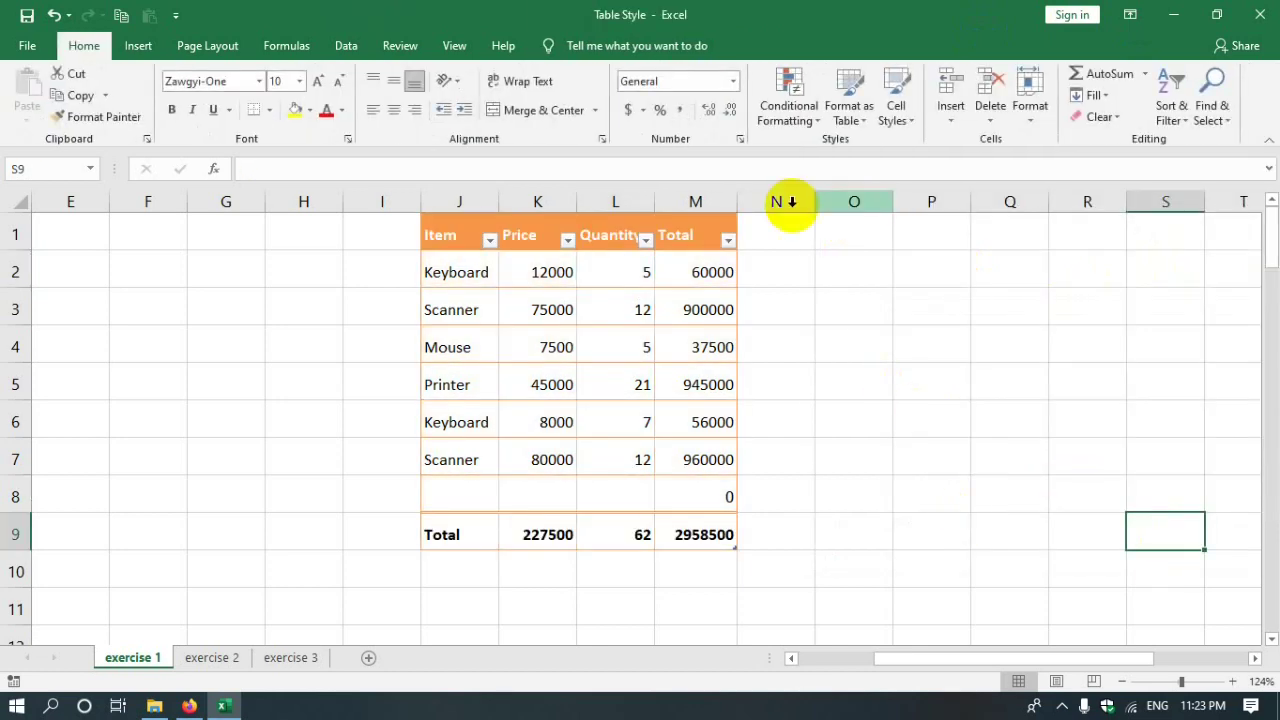
{"action": "left_click", "coordinate": [1029, 338]}
- Reselect the Sale table, show its design options and open the Item column's filter list
{"action": "left_click", "coordinate": [595, 262]}
{"action": "left_click", "coordinate": [562, 46]}
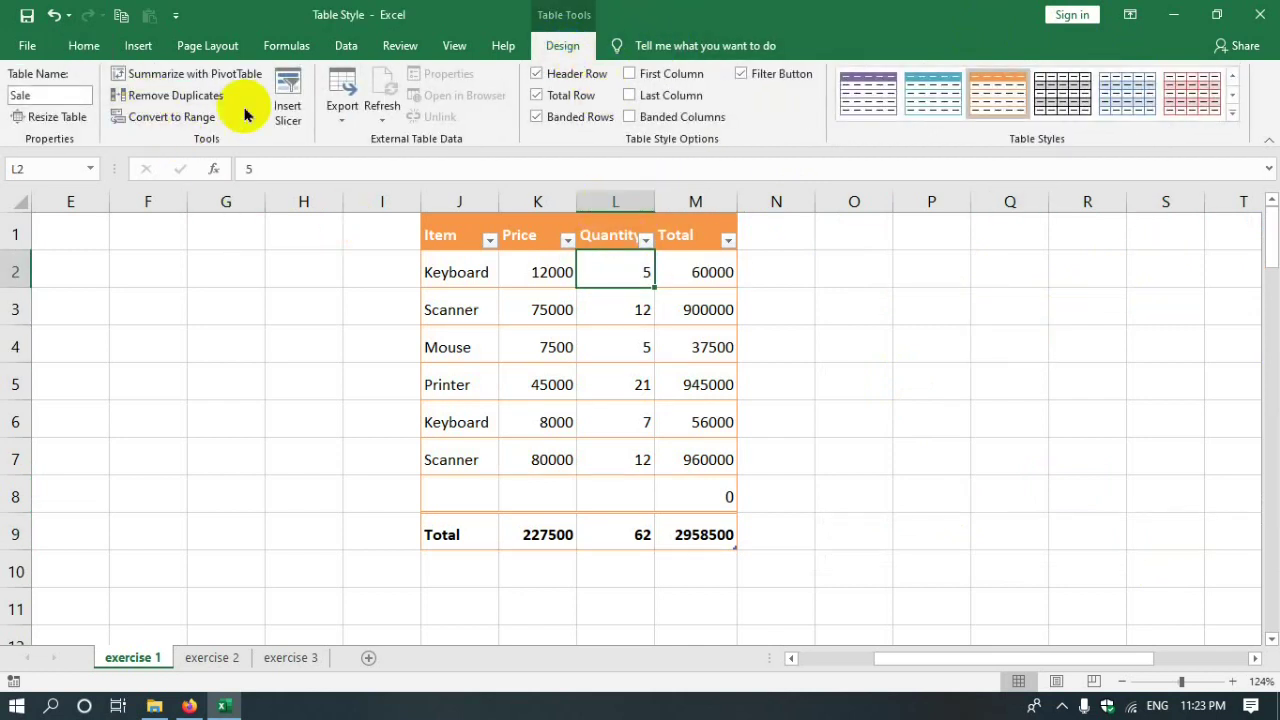
{"action": "left_click", "coordinate": [489, 240]}
- Close the Item filter and the Insert Slicer dialog without adding slicers, then go to exercise 2
{"action": "key", "text": "Escape"}
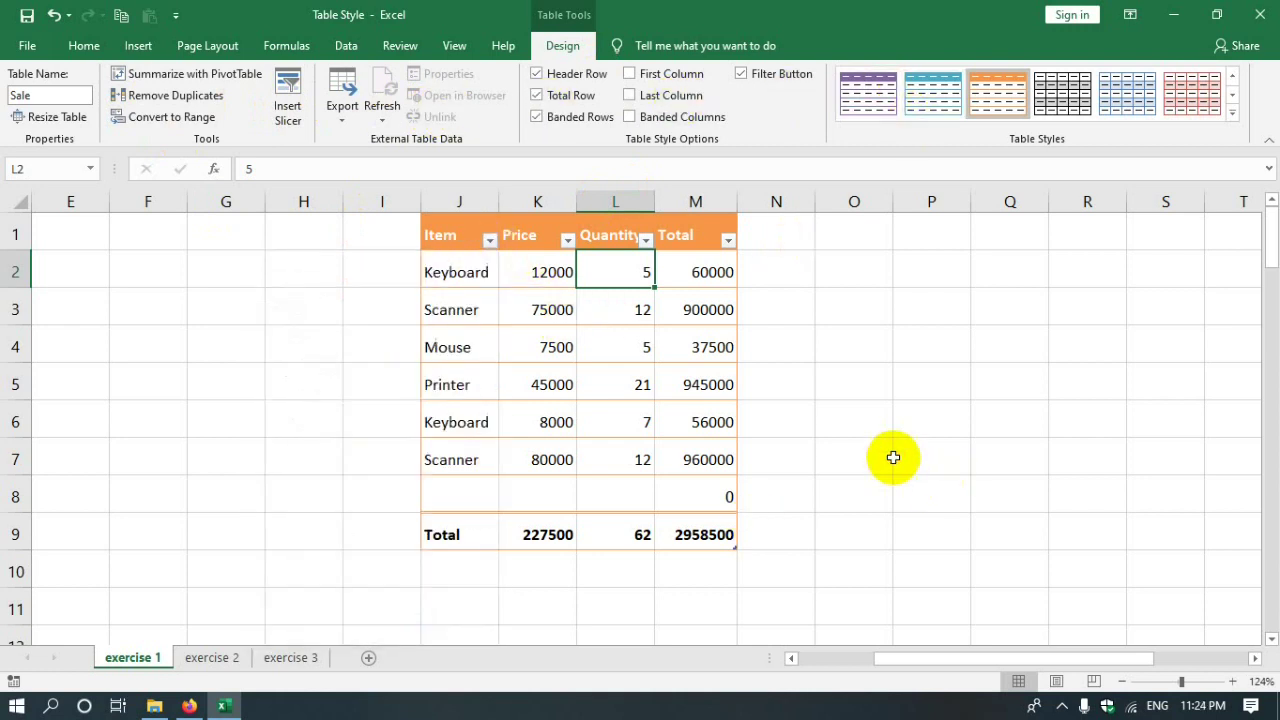
{"action": "left_click", "coordinate": [287, 107]}
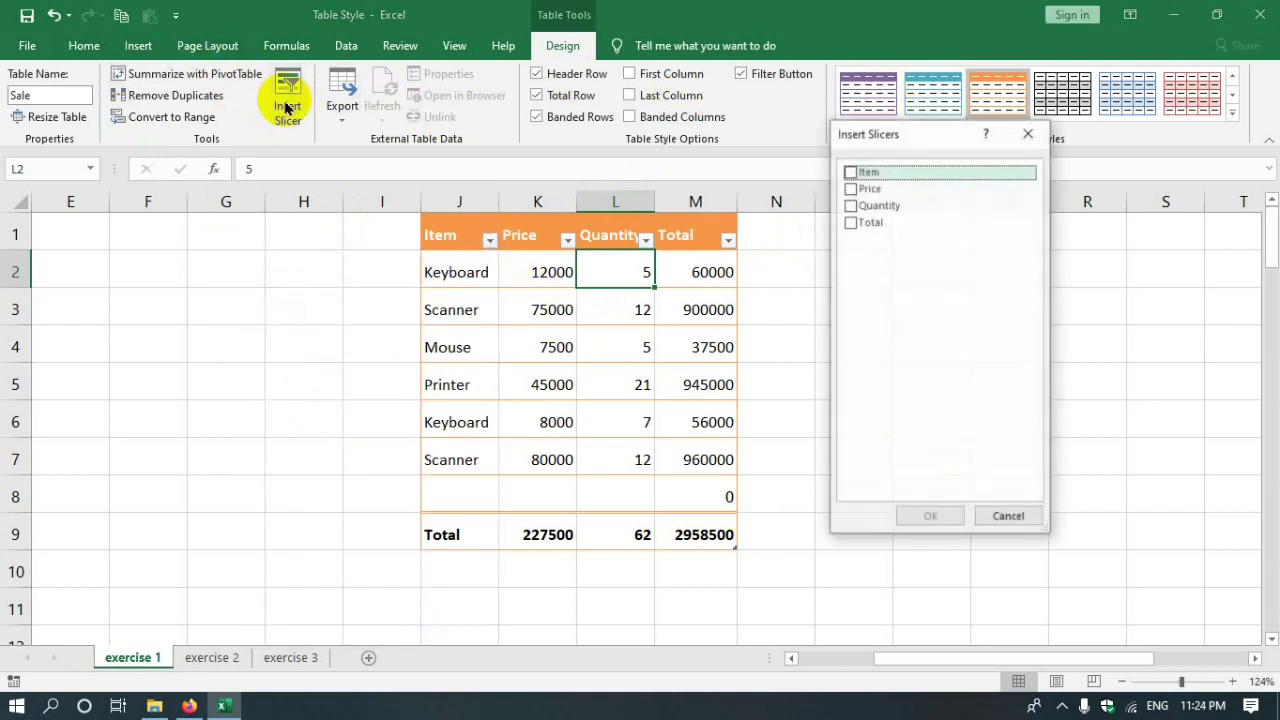
{"action": "left_click_drag", "start_coordinate": [920, 137], "coordinate": [843, 242]}
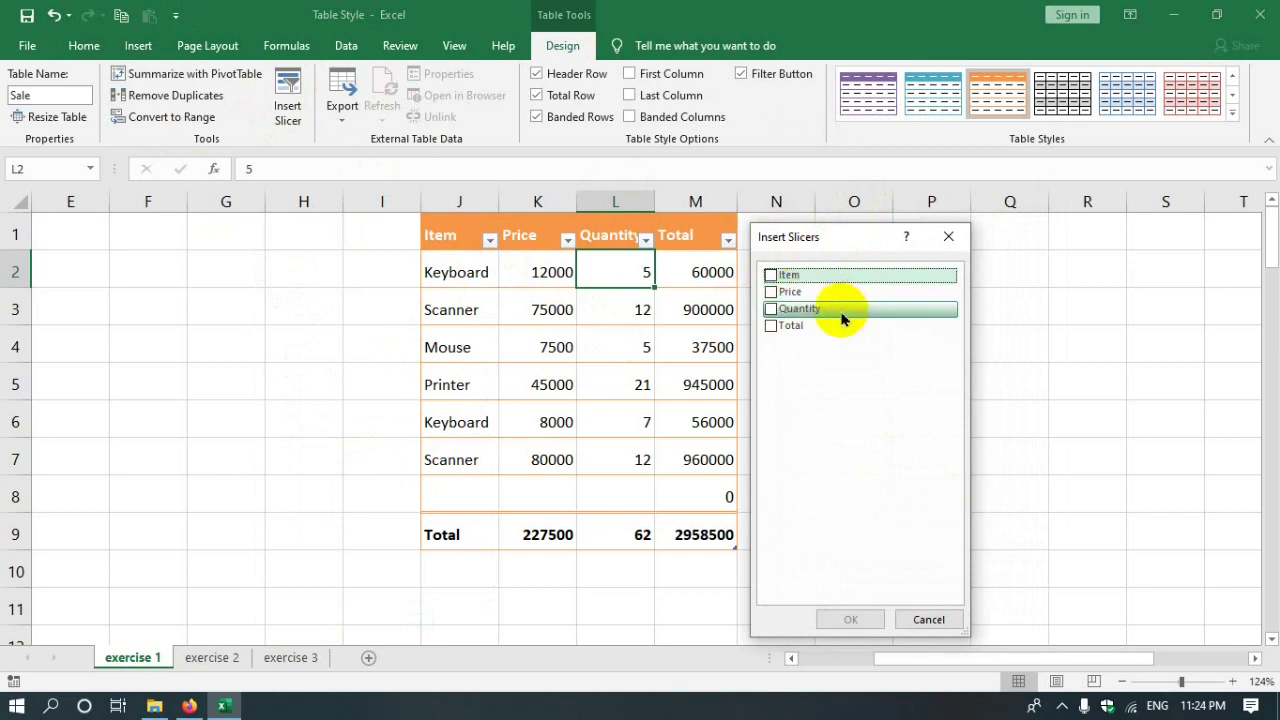
{"action": "left_click", "coordinate": [948, 236]}
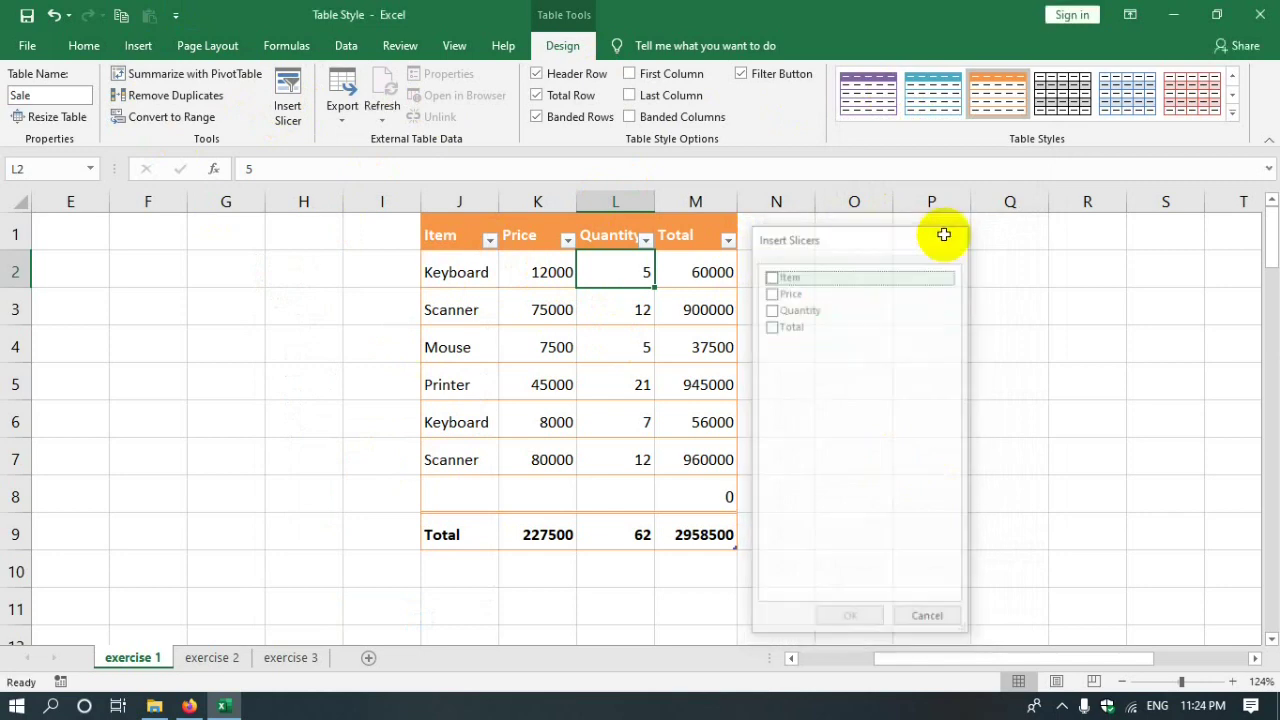
{"action": "left_click", "coordinate": [215, 657]}
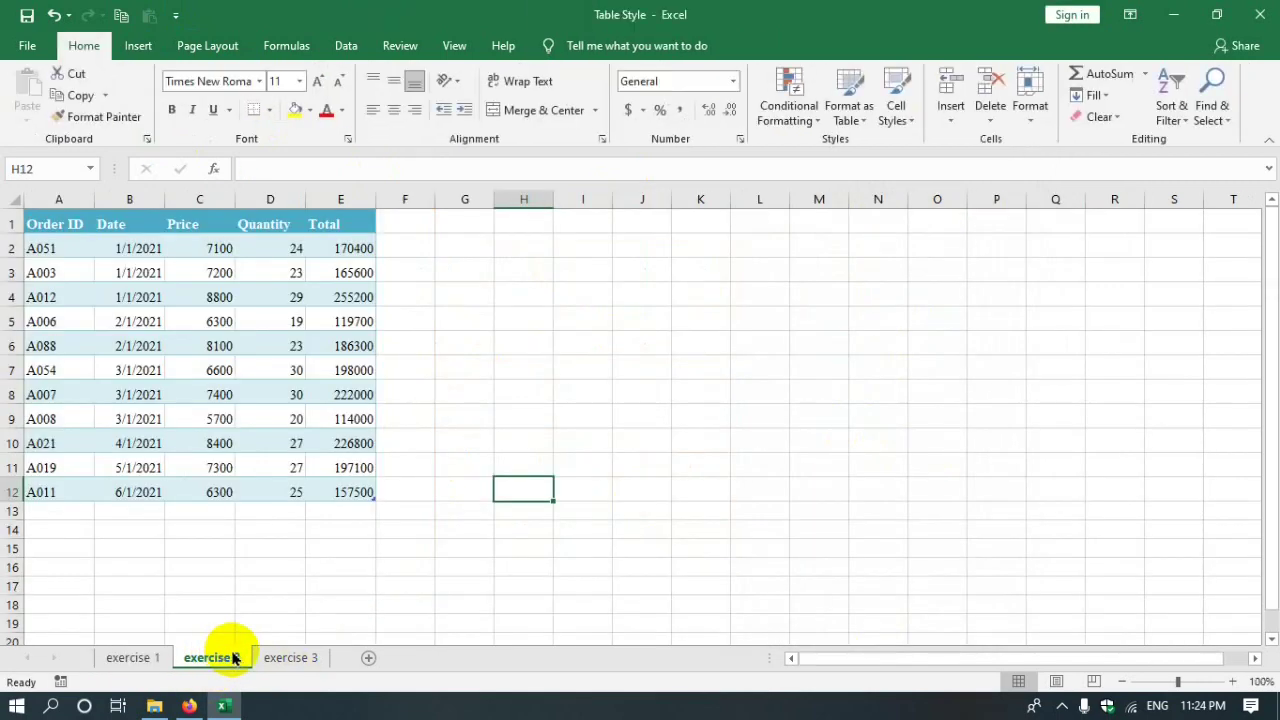
- On exercise 3, insert Region and Sale Reps slicers for the table
{"action": "left_click", "coordinate": [278, 655]}
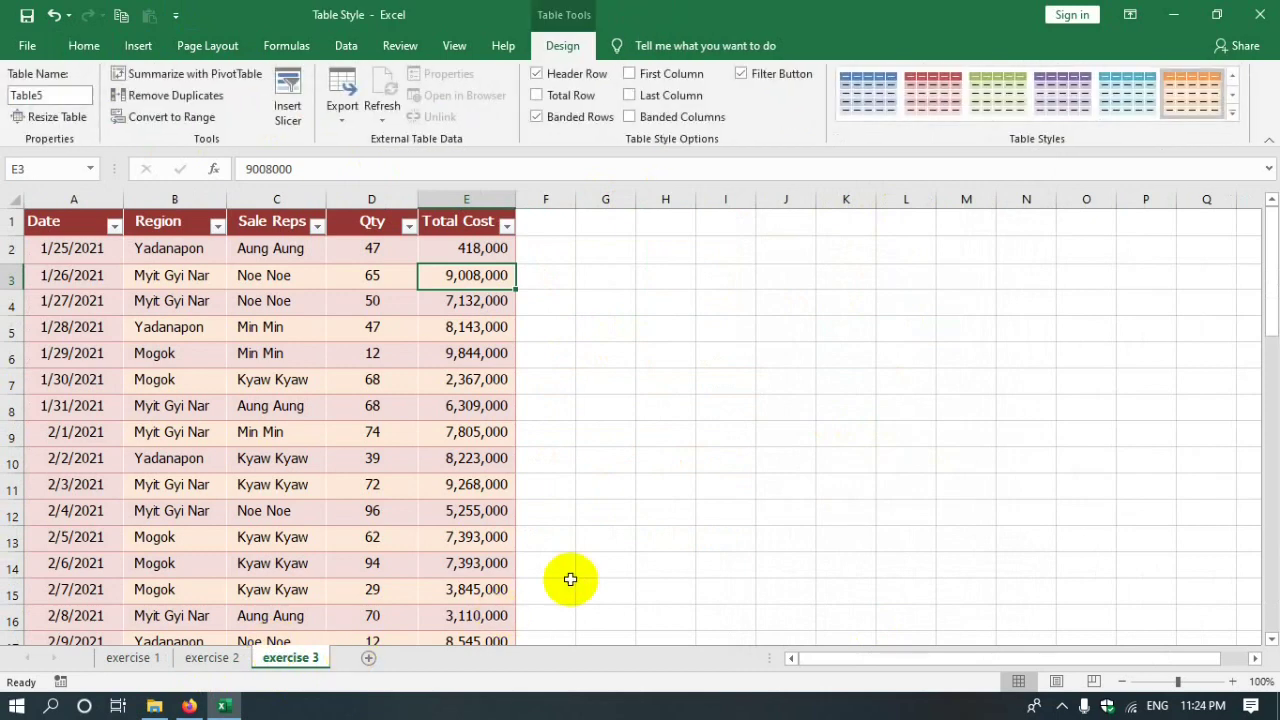
{"action": "left_click", "coordinate": [352, 354]}
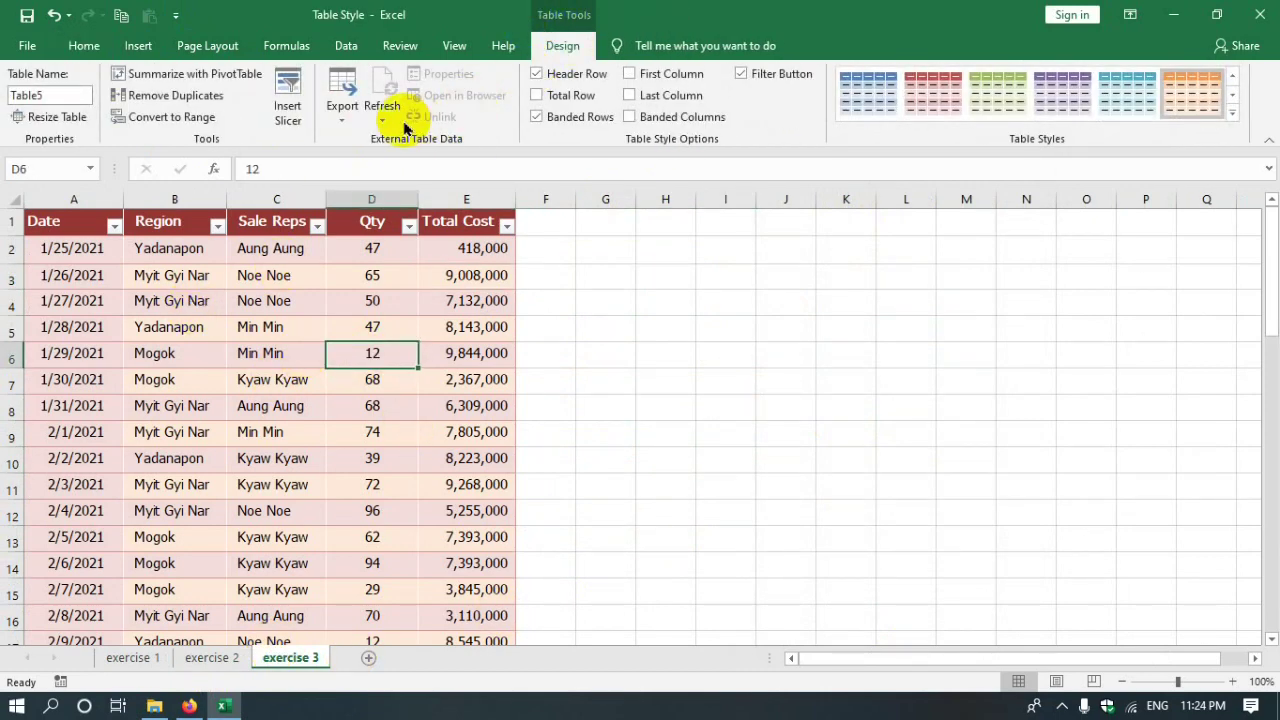
{"action": "left_click", "coordinate": [292, 110]}
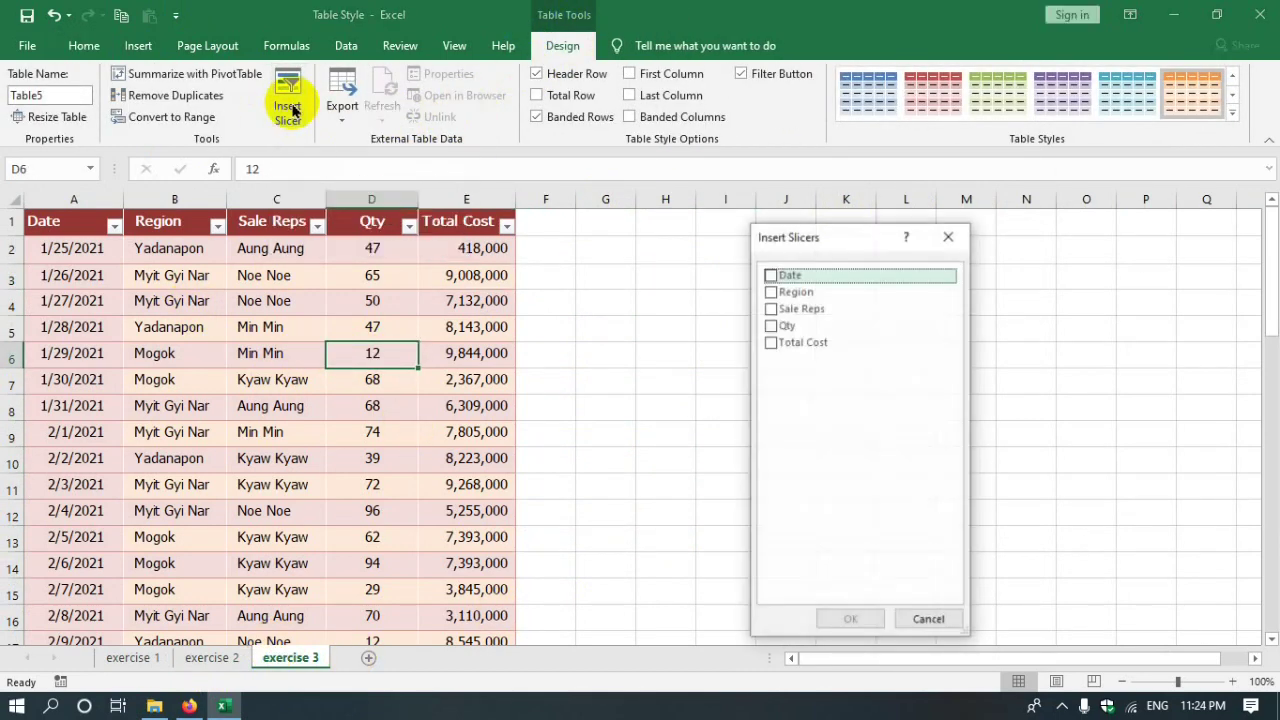
{"action": "left_click_drag", "start_coordinate": [814, 238], "coordinate": [642, 230]}
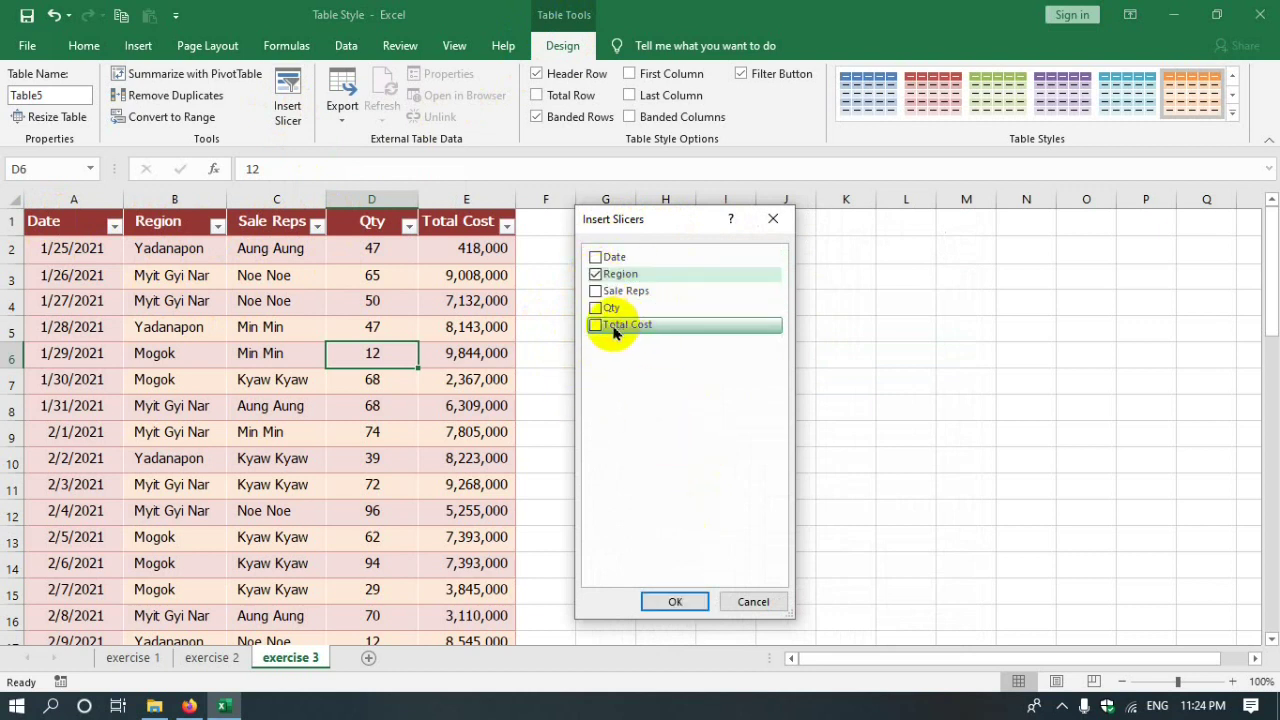
{"action": "left_click", "coordinate": [596, 291]}
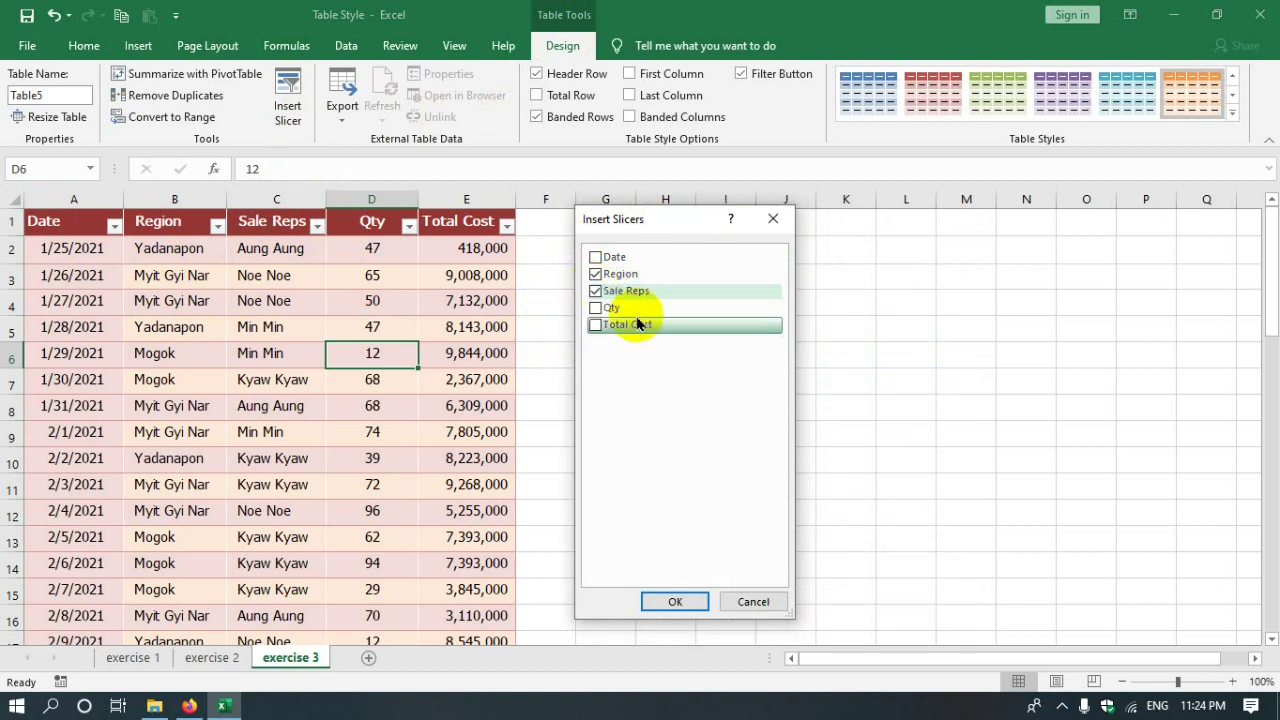
{"action": "left_click", "coordinate": [677, 602]}
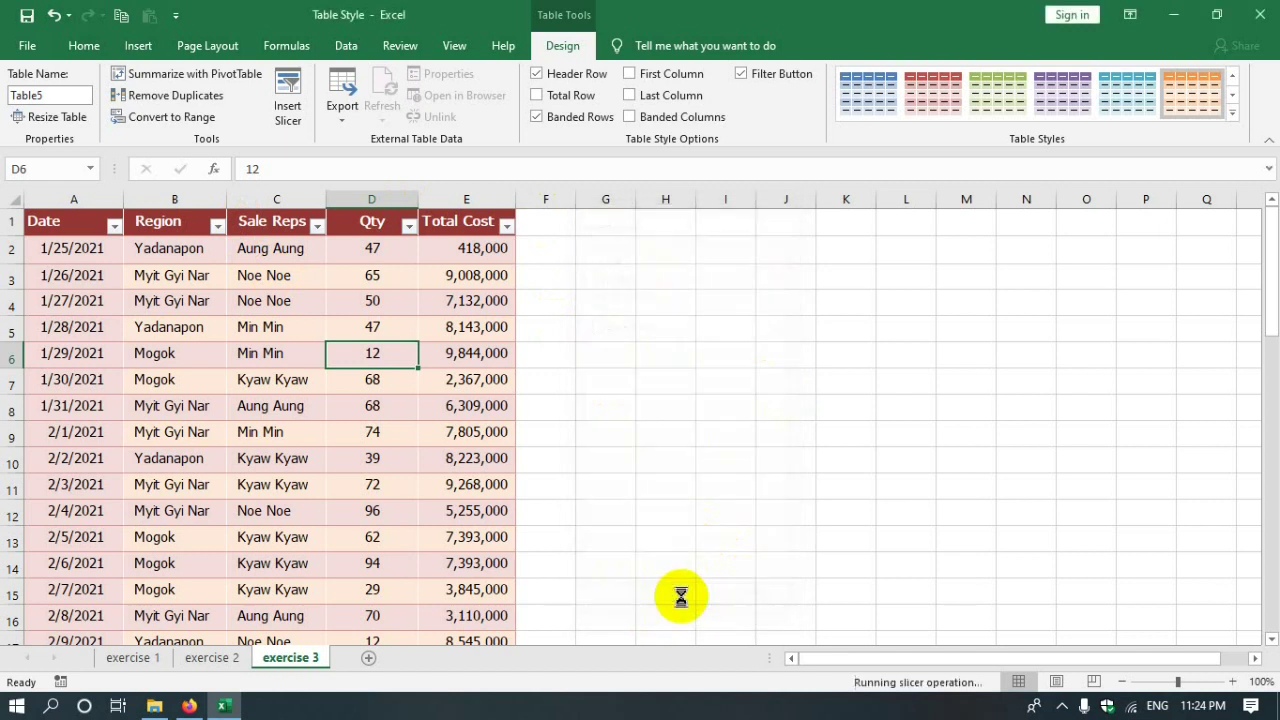
- Arrange the Region and Sale Reps slicers side by side next to the table
{"action": "left_click_drag", "start_coordinate": [763, 334], "coordinate": [914, 263]}
{"action": "left_click_drag", "start_coordinate": [650, 298], "coordinate": [653, 245]}
{"action": "left_click_drag", "start_coordinate": [886, 281], "coordinate": [806, 257]}
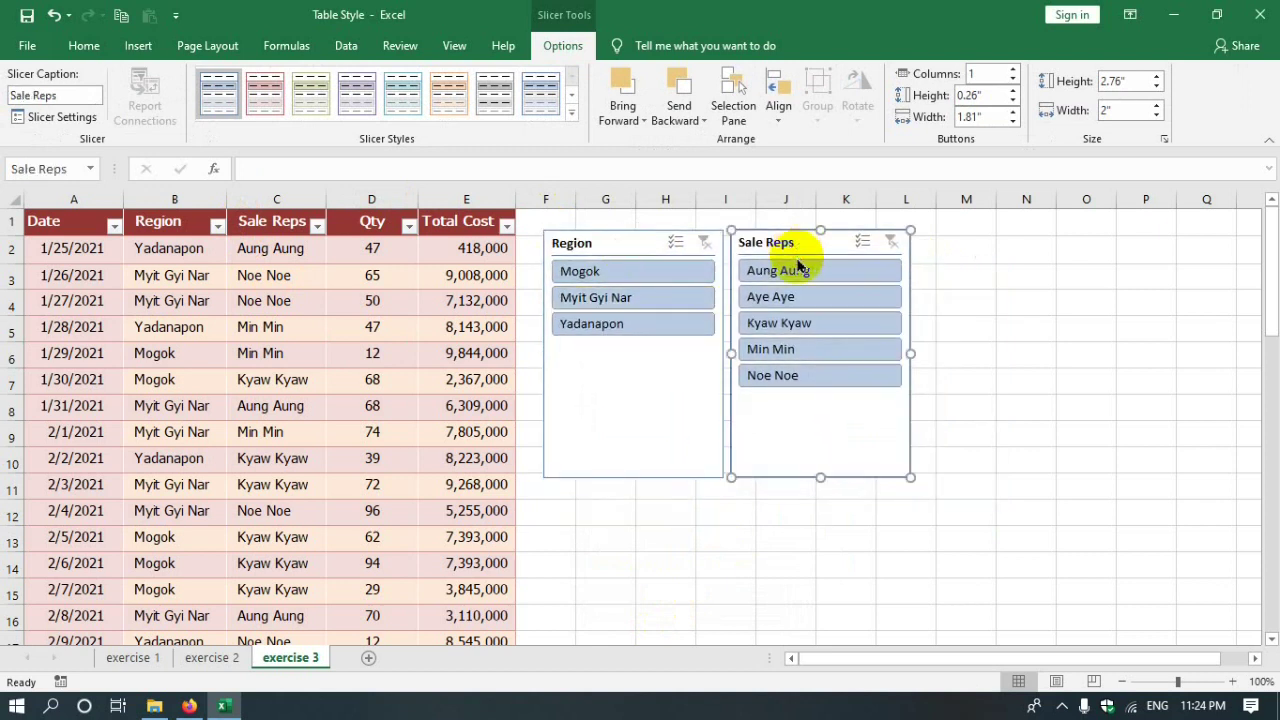
- Open the Region slicer's settings and confirm them, keeping its Region caption
{"action": "left_click", "coordinate": [631, 249]}
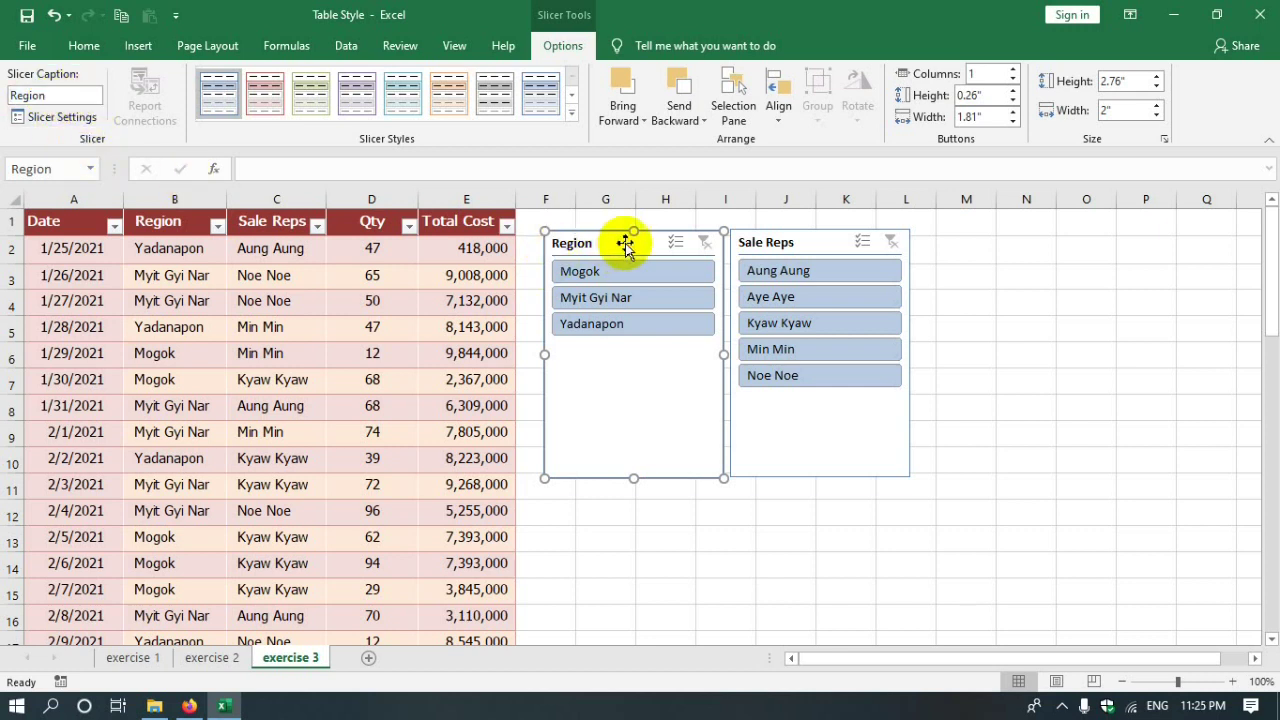
{"action": "left_click", "coordinate": [62, 120]}
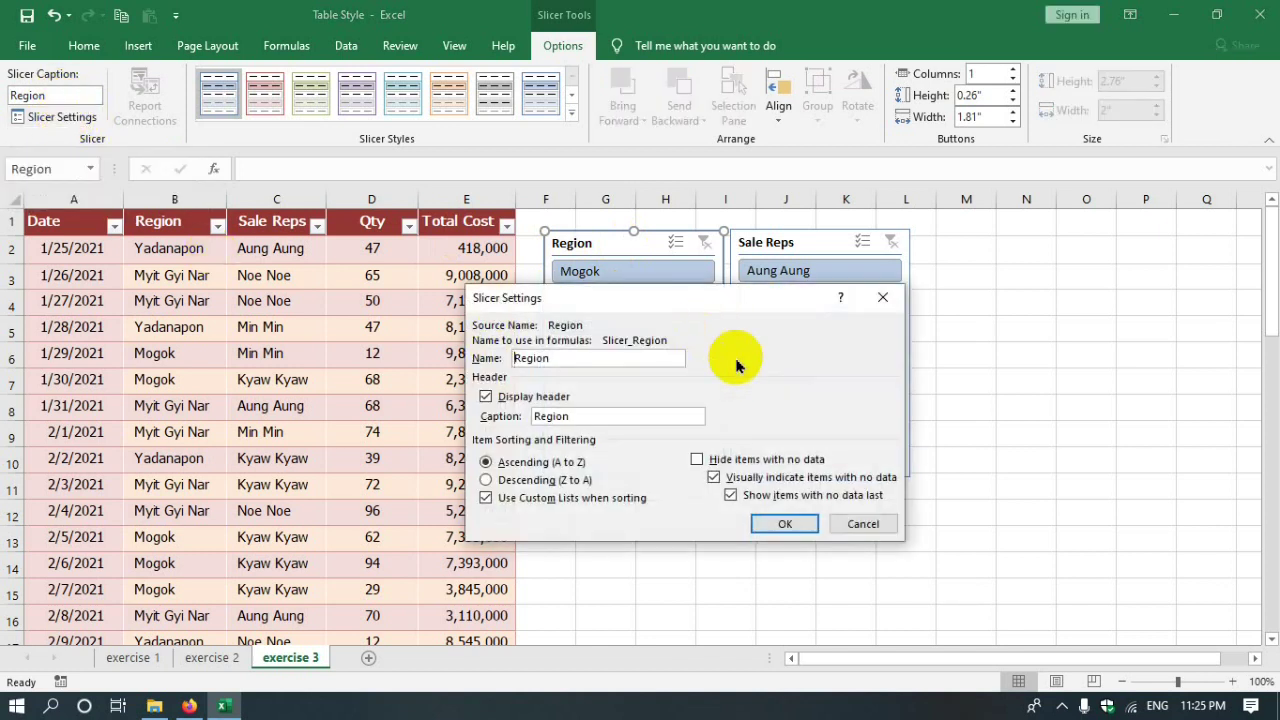
{"action": "left_click_drag", "start_coordinate": [630, 310], "coordinate": [991, 235]}
{"action": "left_click_drag", "start_coordinate": [866, 281], "coordinate": [774, 287]}
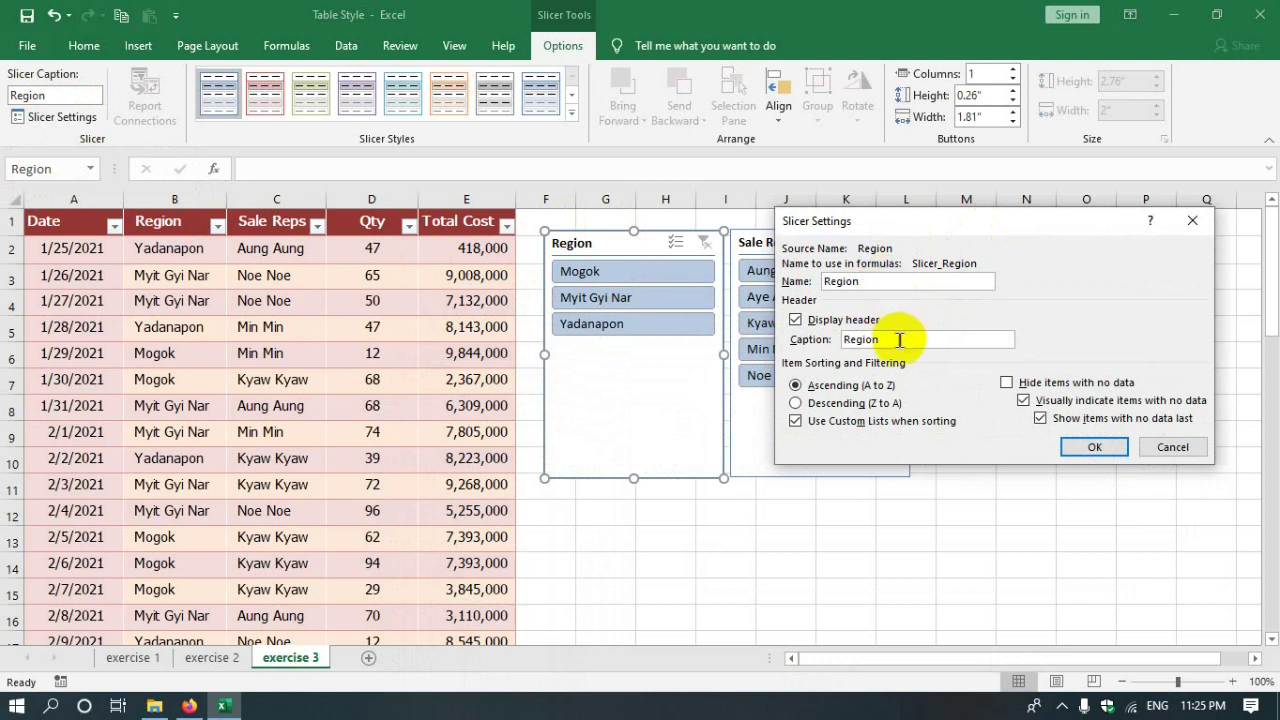
{"action": "left_click_drag", "start_coordinate": [900, 341], "coordinate": [806, 341]}
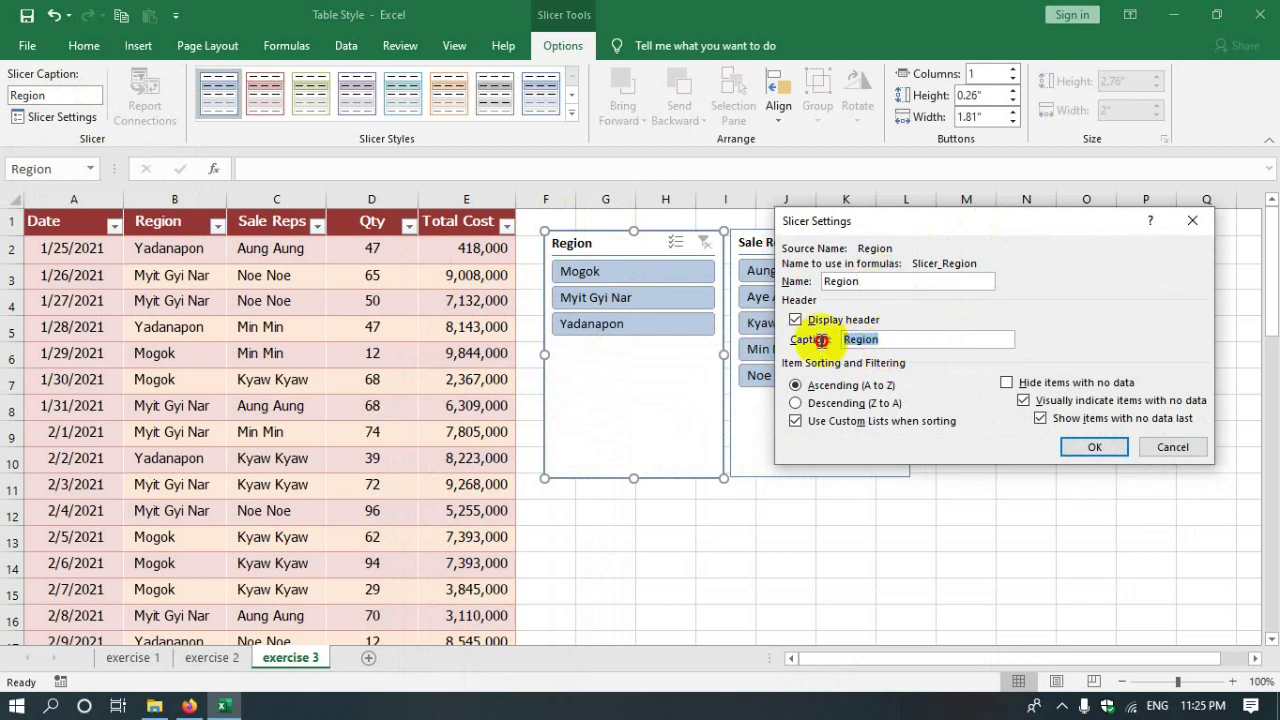
{"action": "left_click", "coordinate": [1092, 447]}
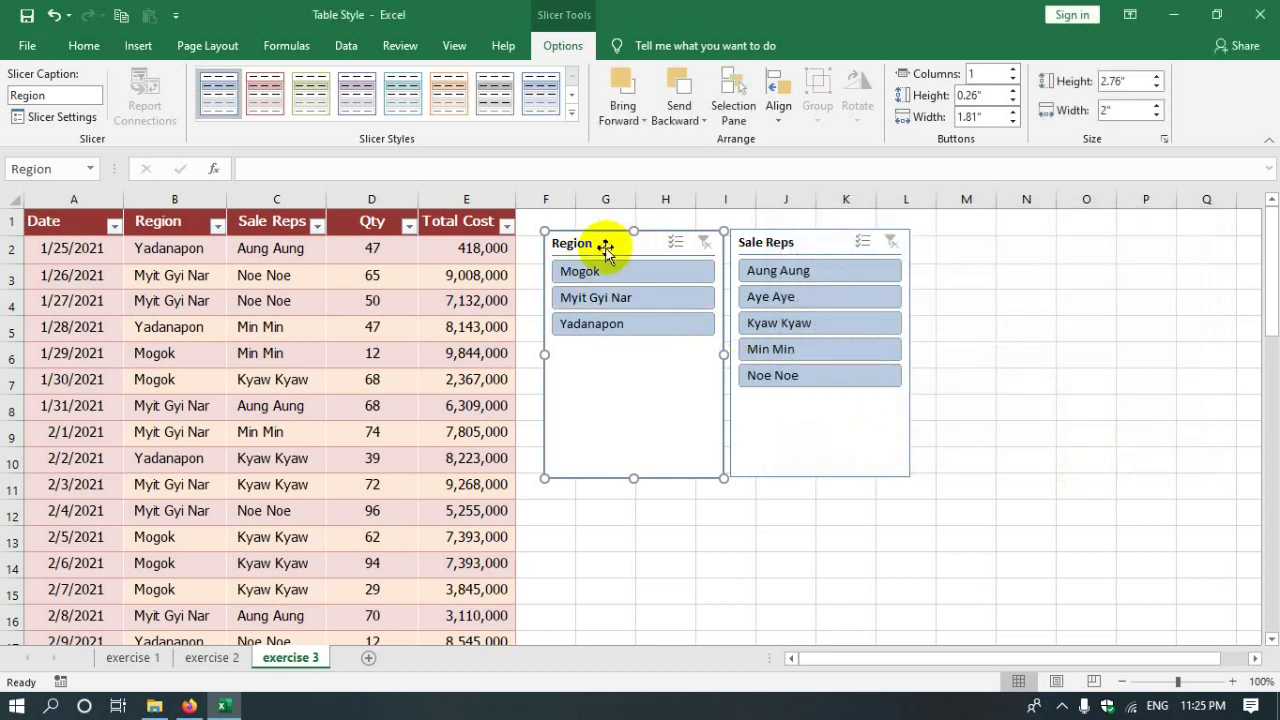
- Change the Sale Reps slicer's caption to 'Sale'
{"action": "left_click", "coordinate": [750, 246]}
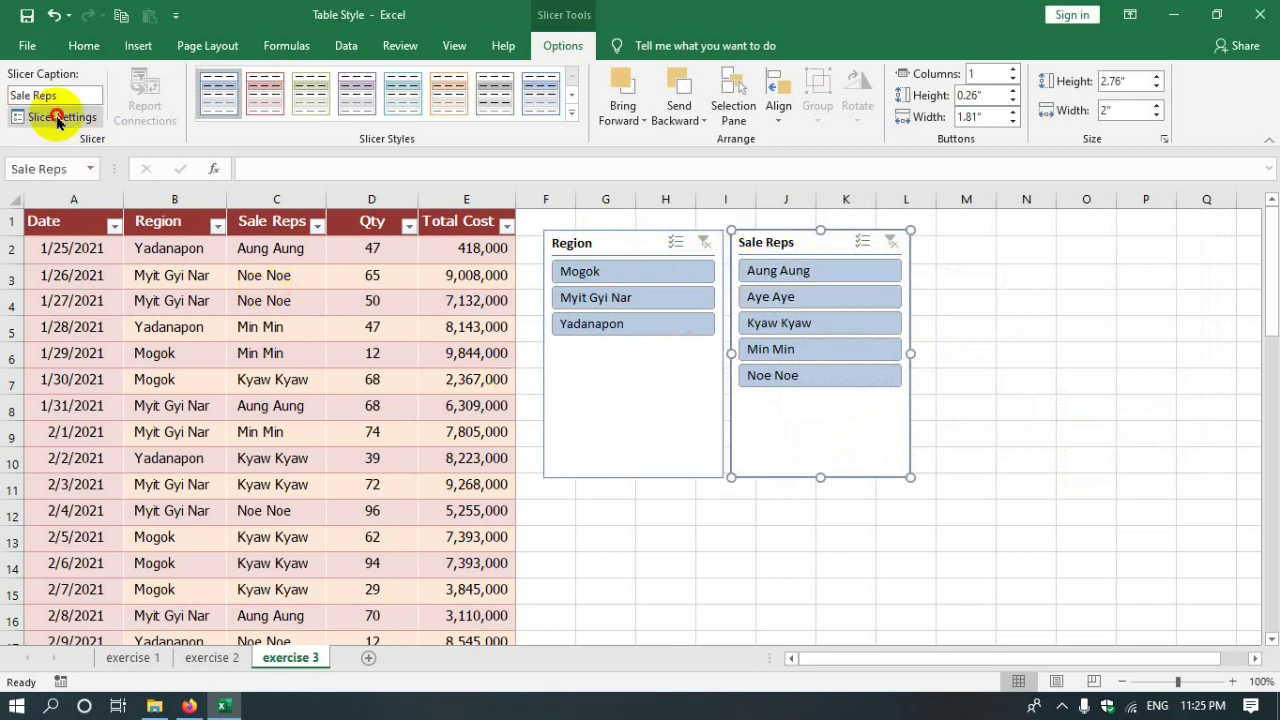
{"action": "left_click", "coordinate": [57, 118]}
{"action": "left_click", "coordinate": [852, 344]}
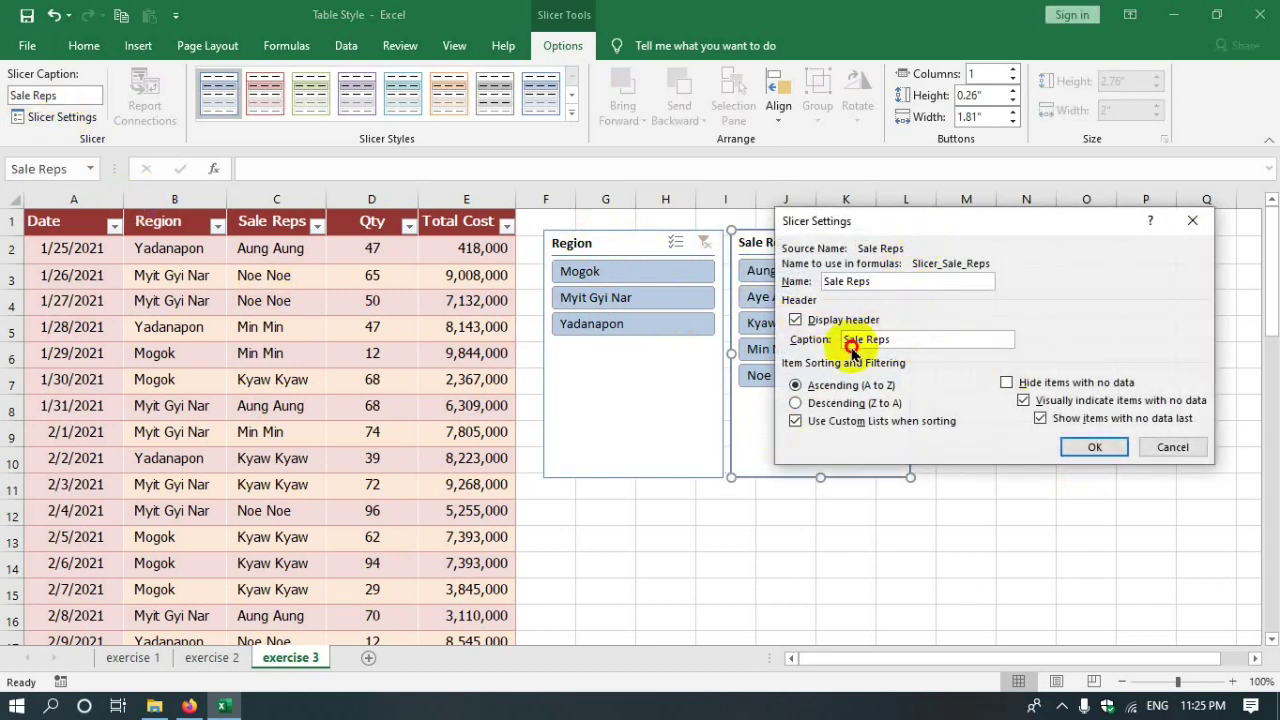
{"action": "left_click_drag", "start_coordinate": [1017, 216], "coordinate": [534, 372]}
{"action": "left_click_drag", "start_coordinate": [432, 480], "coordinate": [340, 482]}
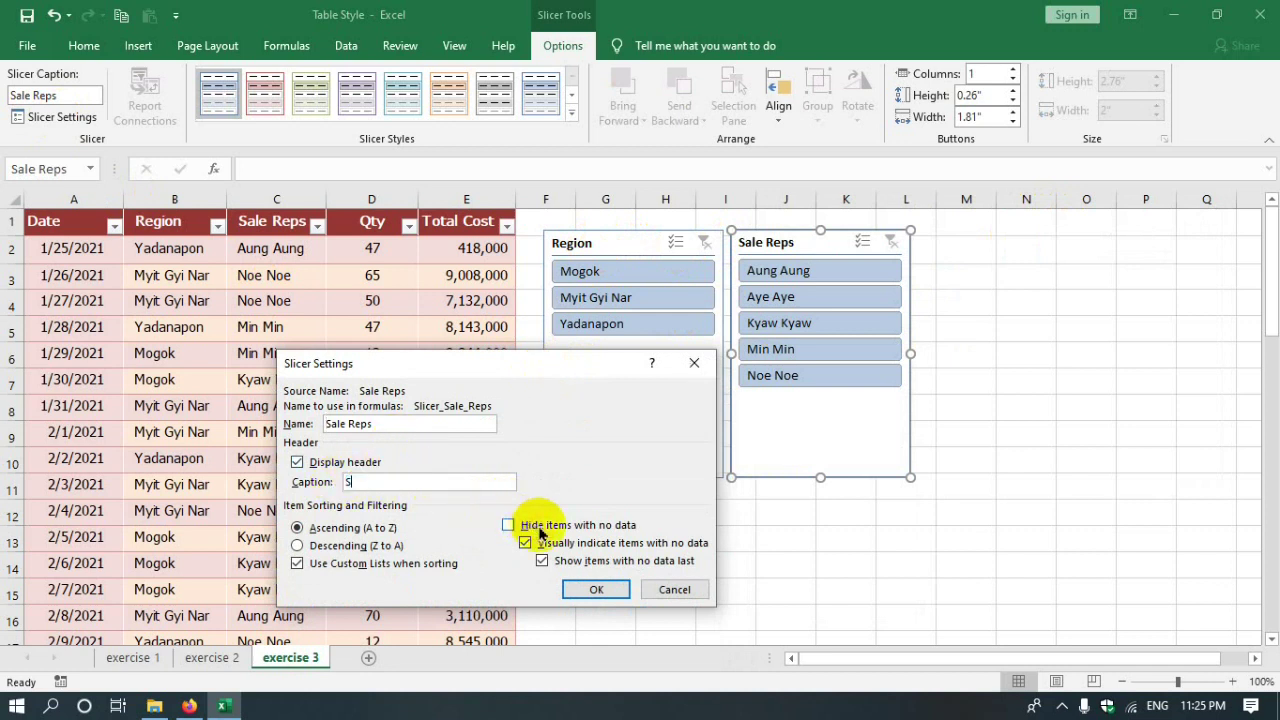
{"action": "left_click", "coordinate": [594, 590]}
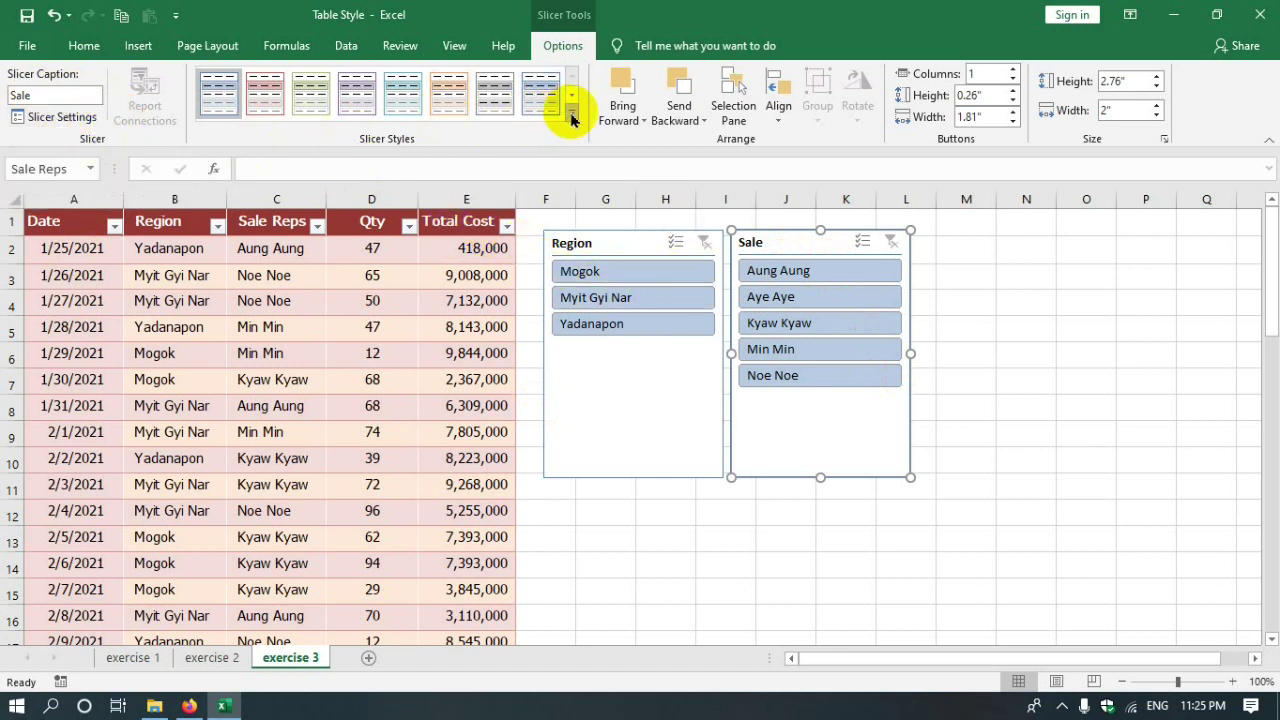
- Give the Region slicer the red style from the Dark group, replacing a trial orange style
{"action": "left_click", "coordinate": [610, 236]}
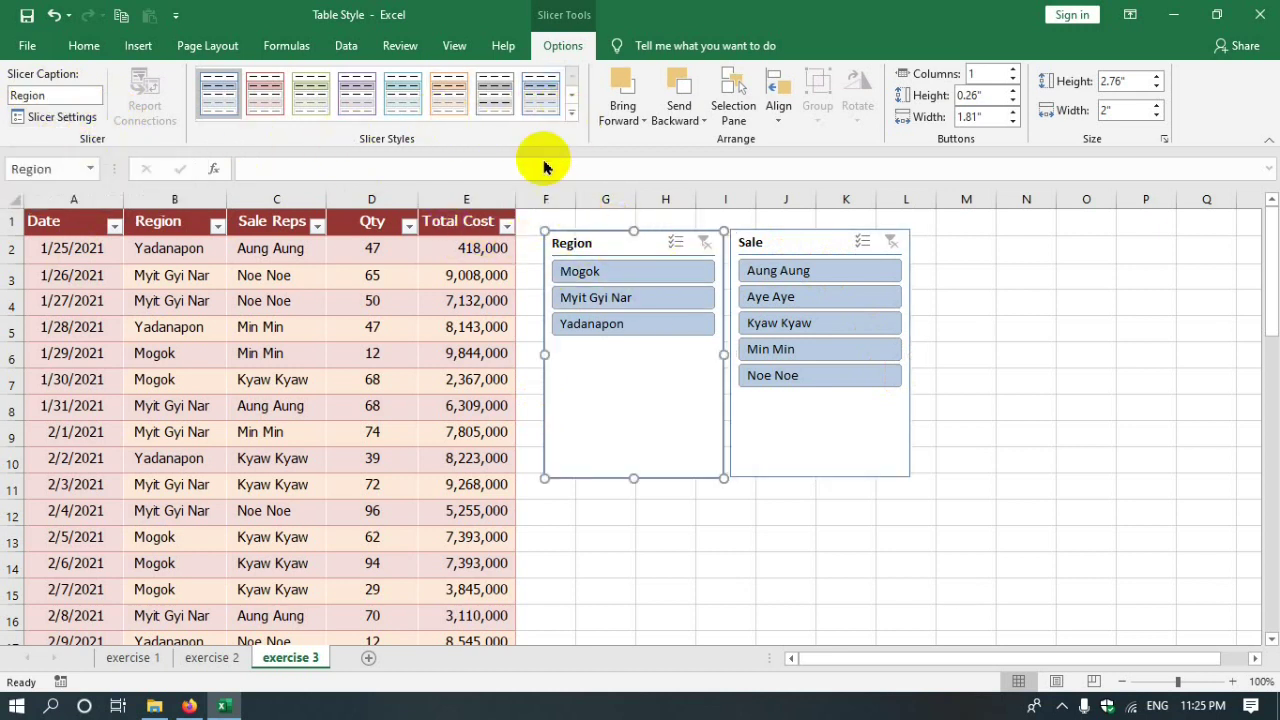
{"action": "left_click", "coordinate": [569, 110]}
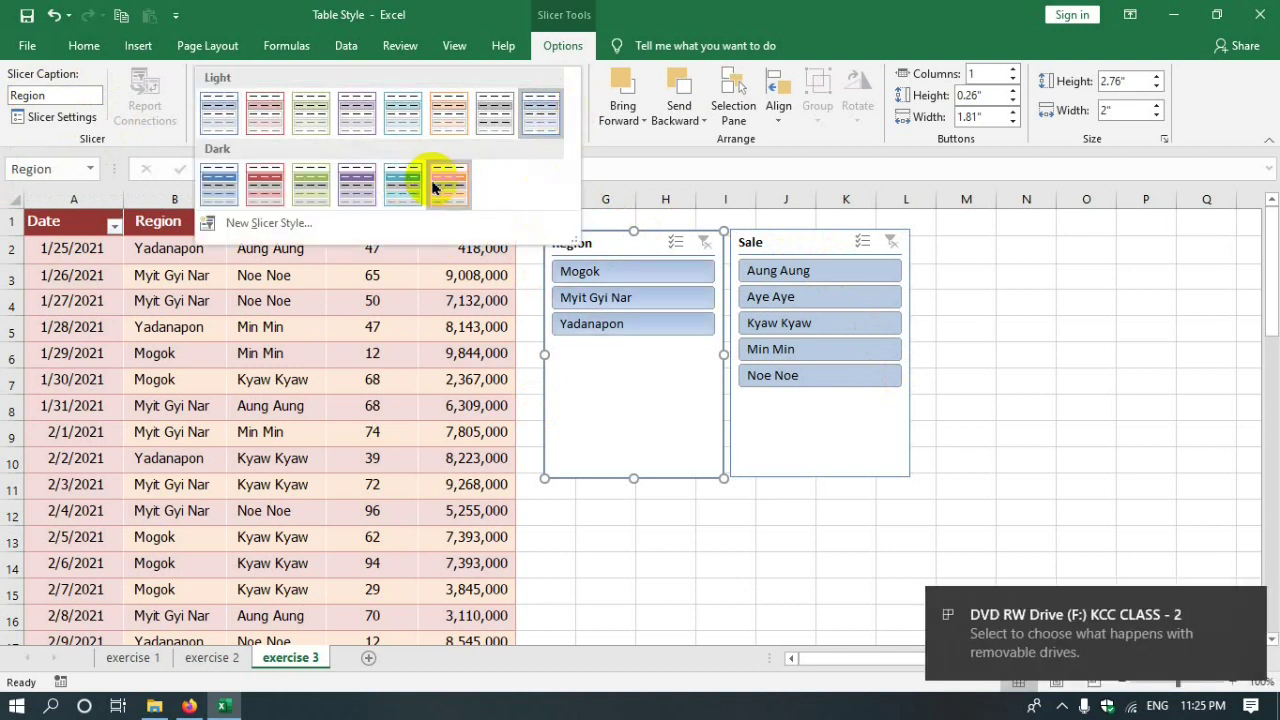
{"action": "left_click", "coordinate": [448, 183]}
{"action": "left_click", "coordinate": [569, 111]}
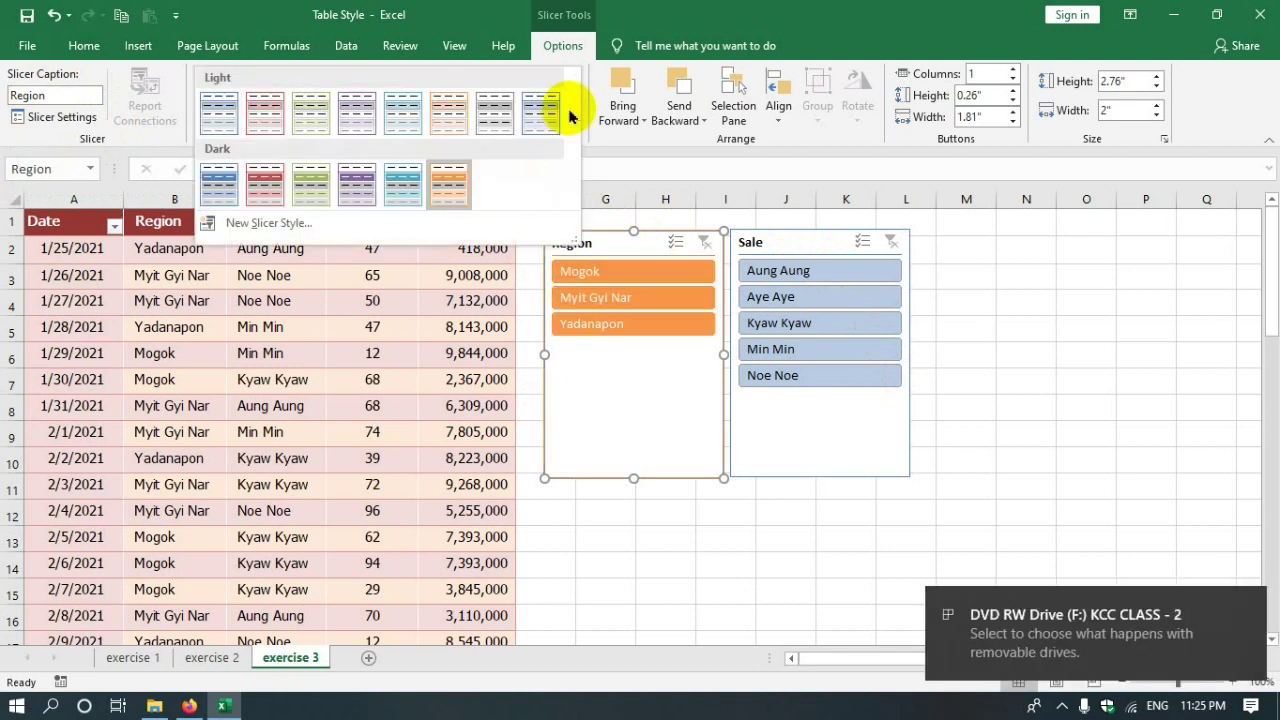
{"action": "left_click", "coordinate": [266, 182]}
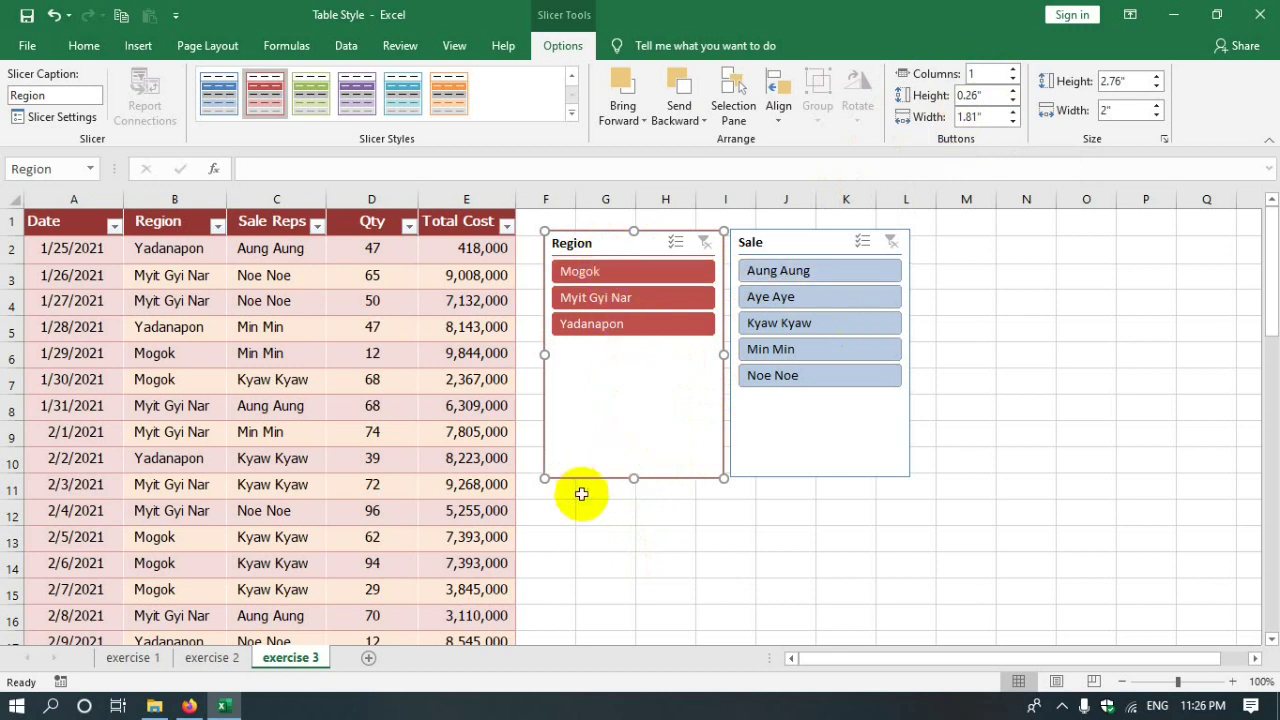
- Shrink both slicers to fit their items and lay out Region's buttons in two wider columns
{"action": "left_click_drag", "start_coordinate": [722, 482], "coordinate": [722, 380]}
{"action": "left_click_drag", "start_coordinate": [909, 478], "coordinate": [911, 412]}
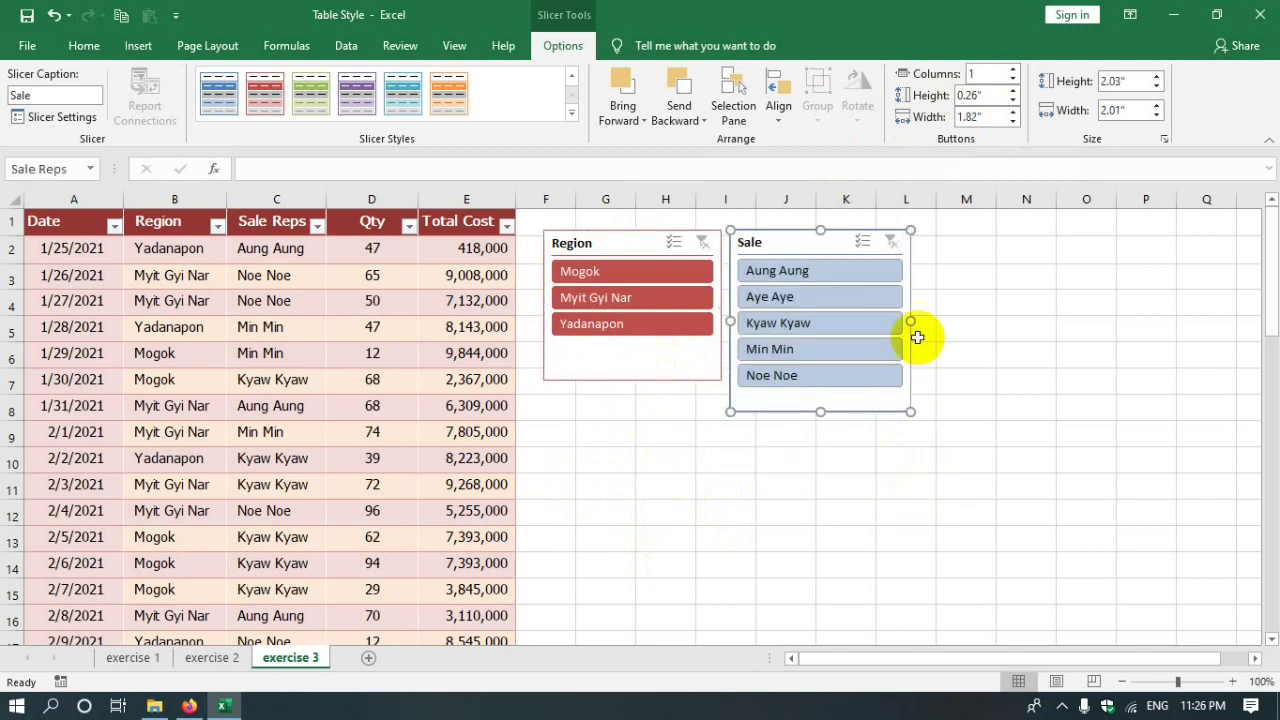
{"action": "mouse_move", "coordinate": [911, 322]}
{"action": "left_mouse_down"}
{"action": "mouse_move", "coordinate": [1043, 343]}
{"action": "mouse_move", "coordinate": [1008, 323]}
{"action": "mouse_move", "coordinate": [917, 321]}
{"action": "left_mouse_up"}
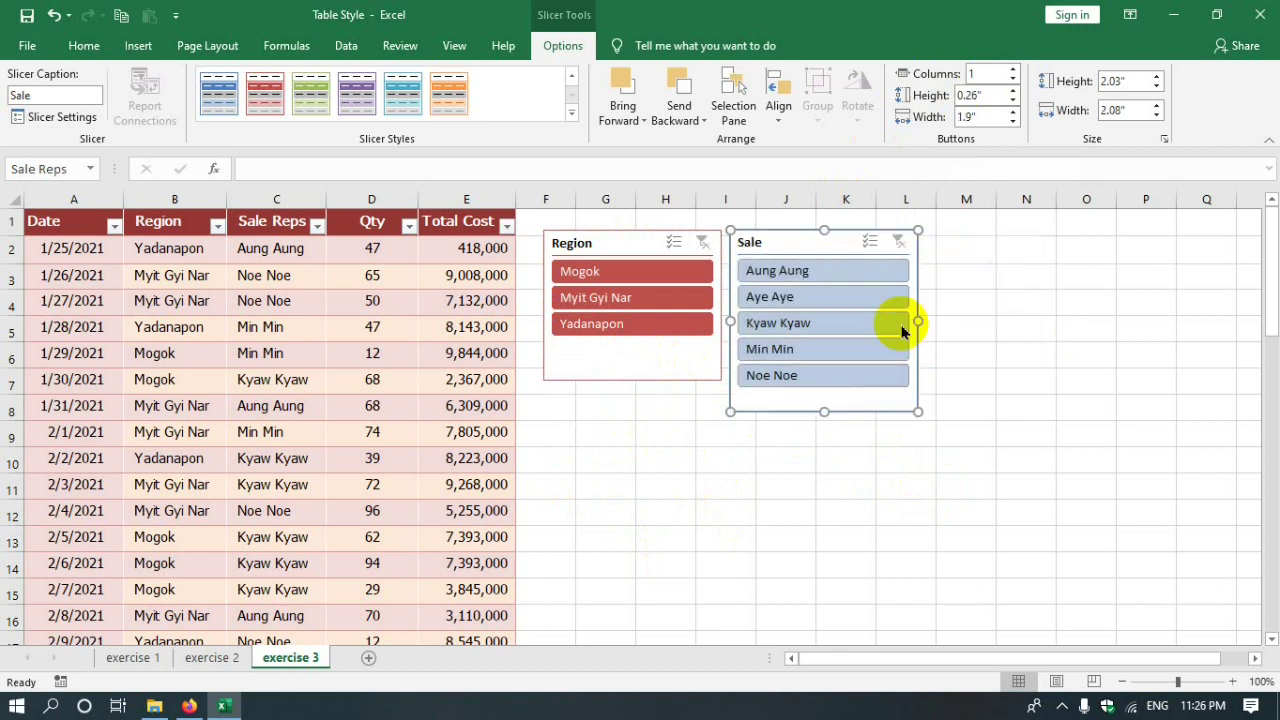
{"action": "left_click", "coordinate": [691, 344]}
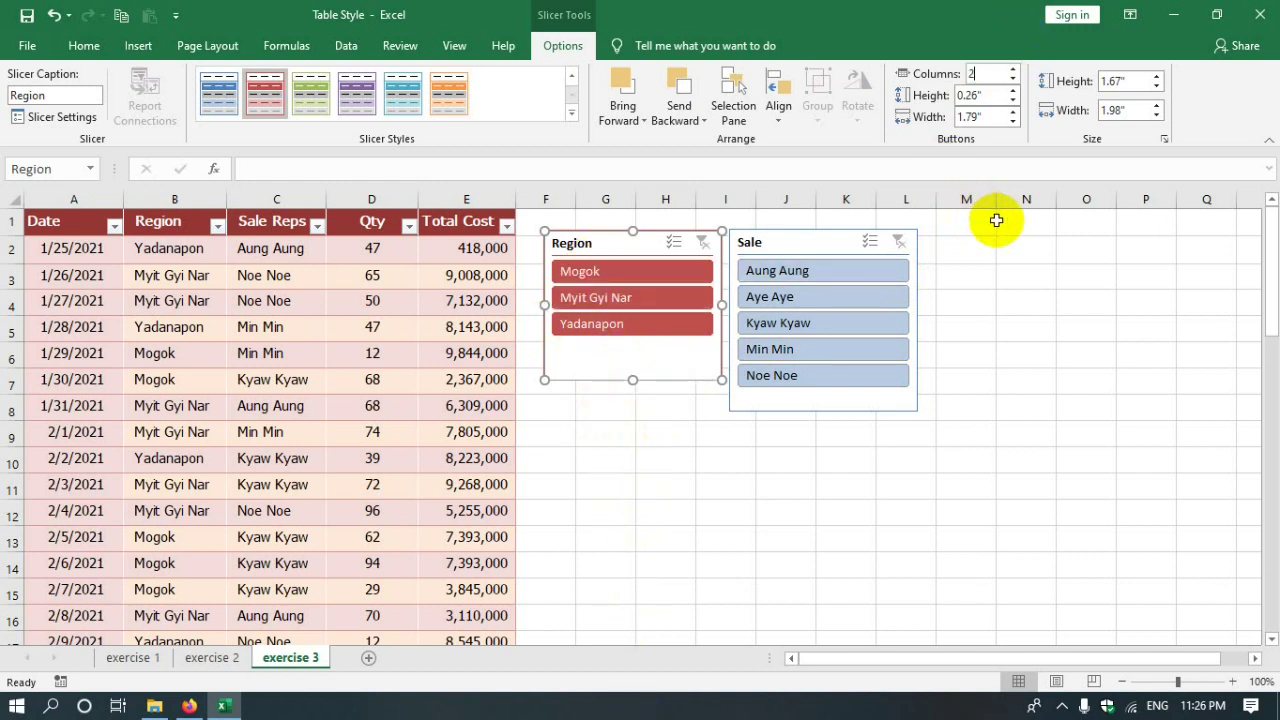
{"action": "left_click", "coordinate": [649, 374]}
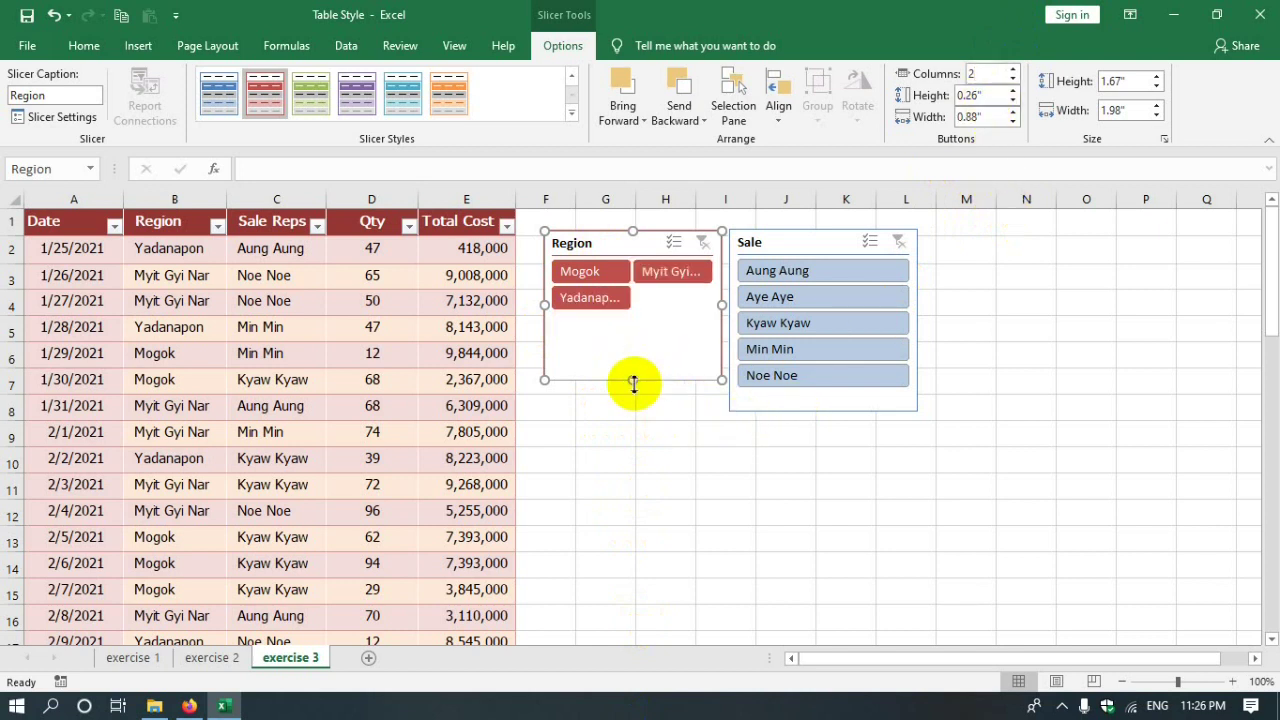
{"action": "left_click_drag", "start_coordinate": [725, 305], "coordinate": [774, 299]}
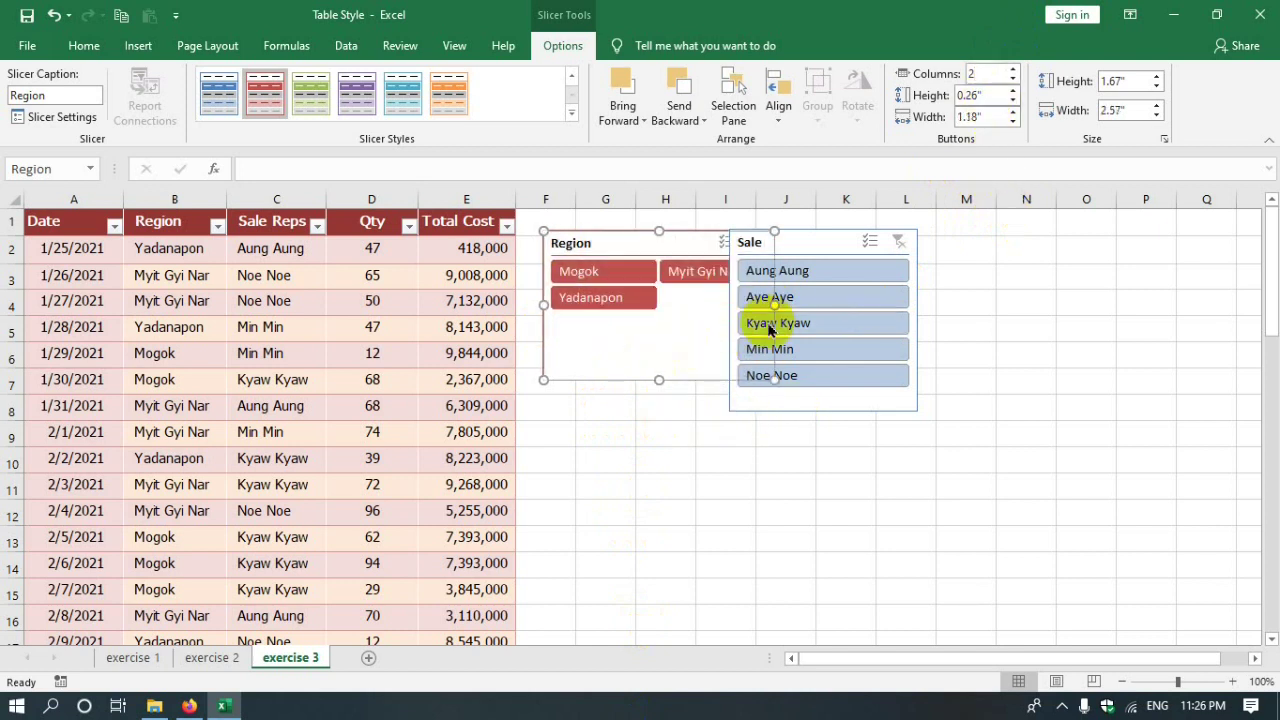
{"action": "left_click_drag", "start_coordinate": [850, 243], "coordinate": [913, 249]}
{"action": "left_click", "coordinate": [890, 268]}
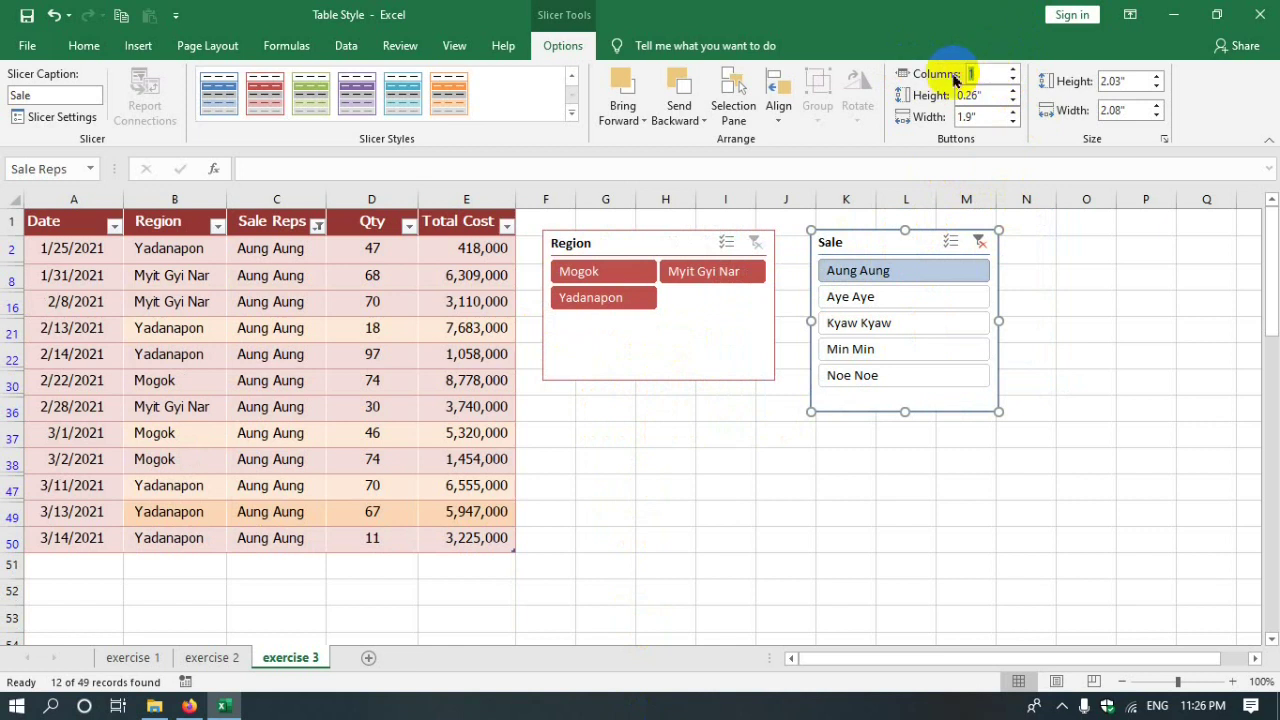
{"action": "key", "text": "Return"}
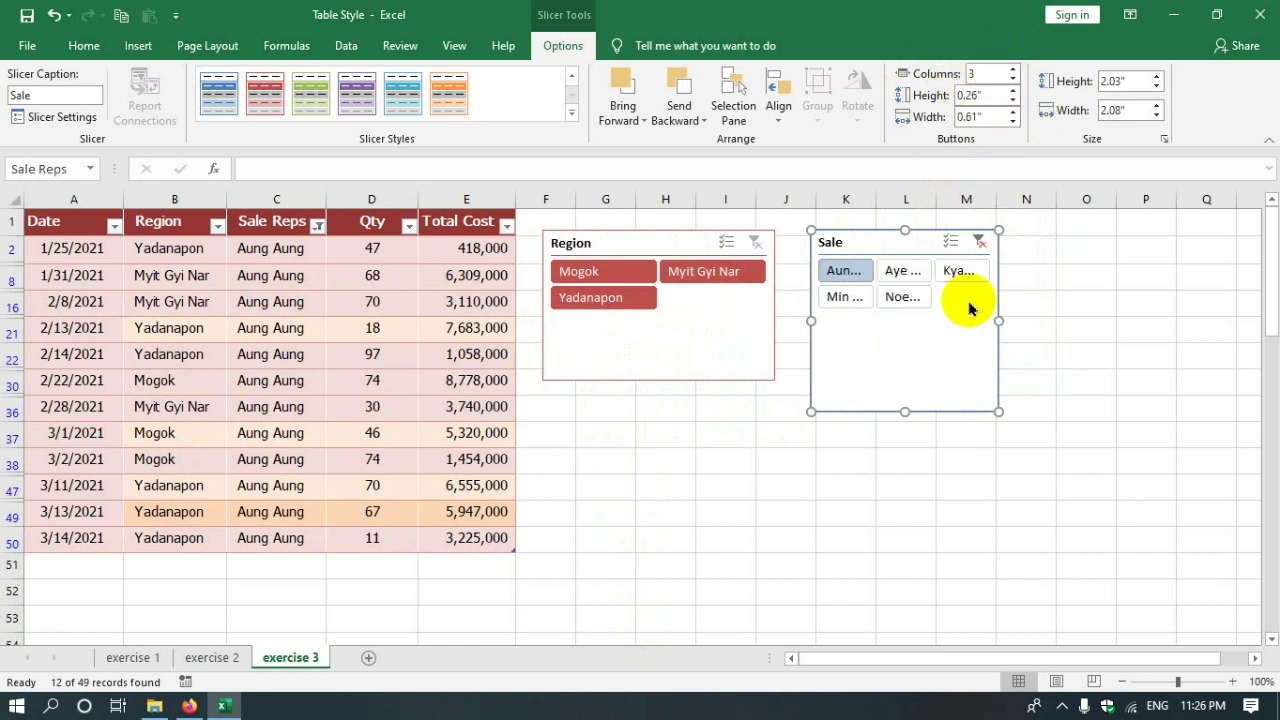
{"action": "left_click_drag", "start_coordinate": [999, 322], "coordinate": [1153, 321]}
{"action": "left_click_drag", "start_coordinate": [977, 413], "coordinate": [970, 374]}
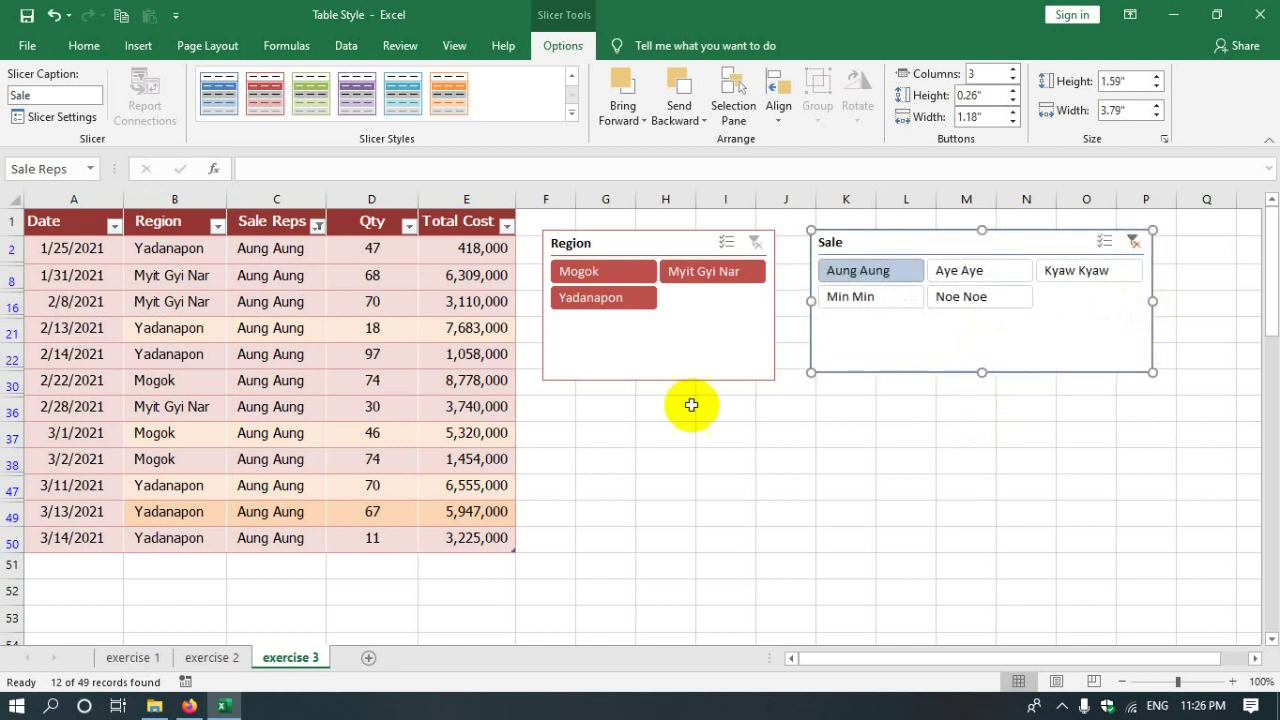
- Try the Mogok, Yadanapon and Myit Gyi Nar region filters and reset the Sale Reps column filter to all reps
{"action": "left_click", "coordinate": [597, 273]}
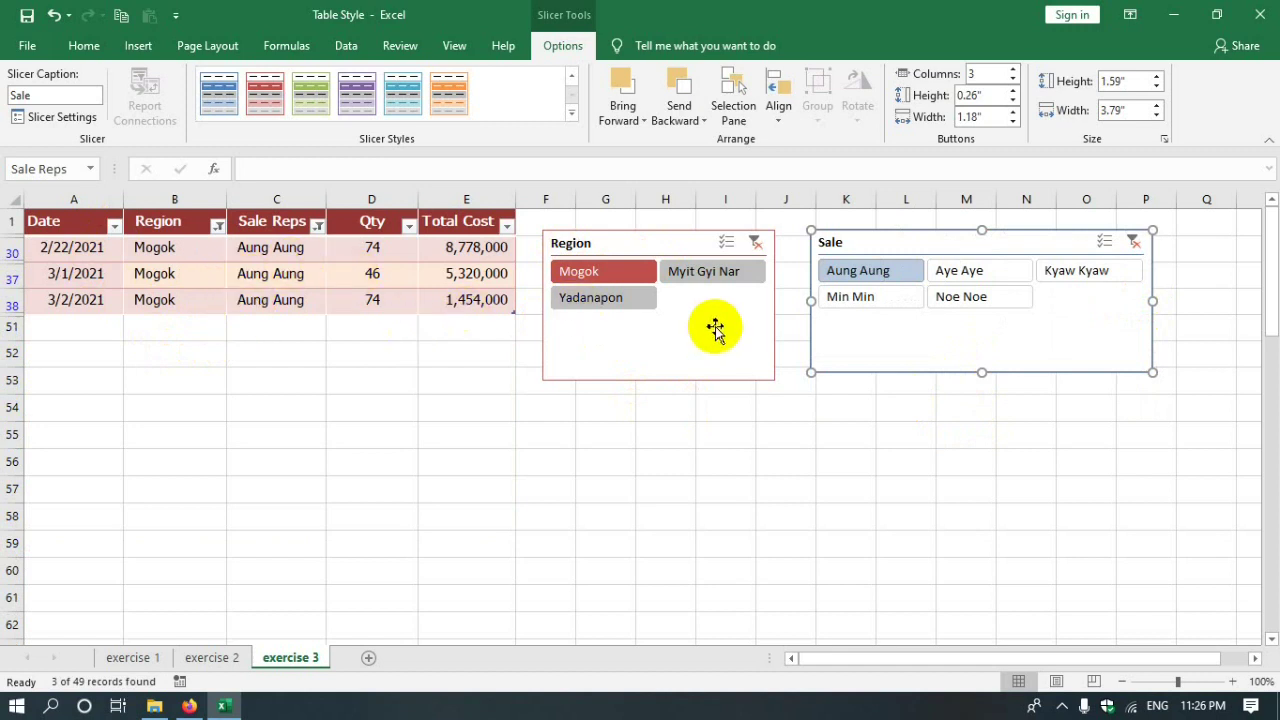
{"action": "left_click", "coordinate": [586, 304]}
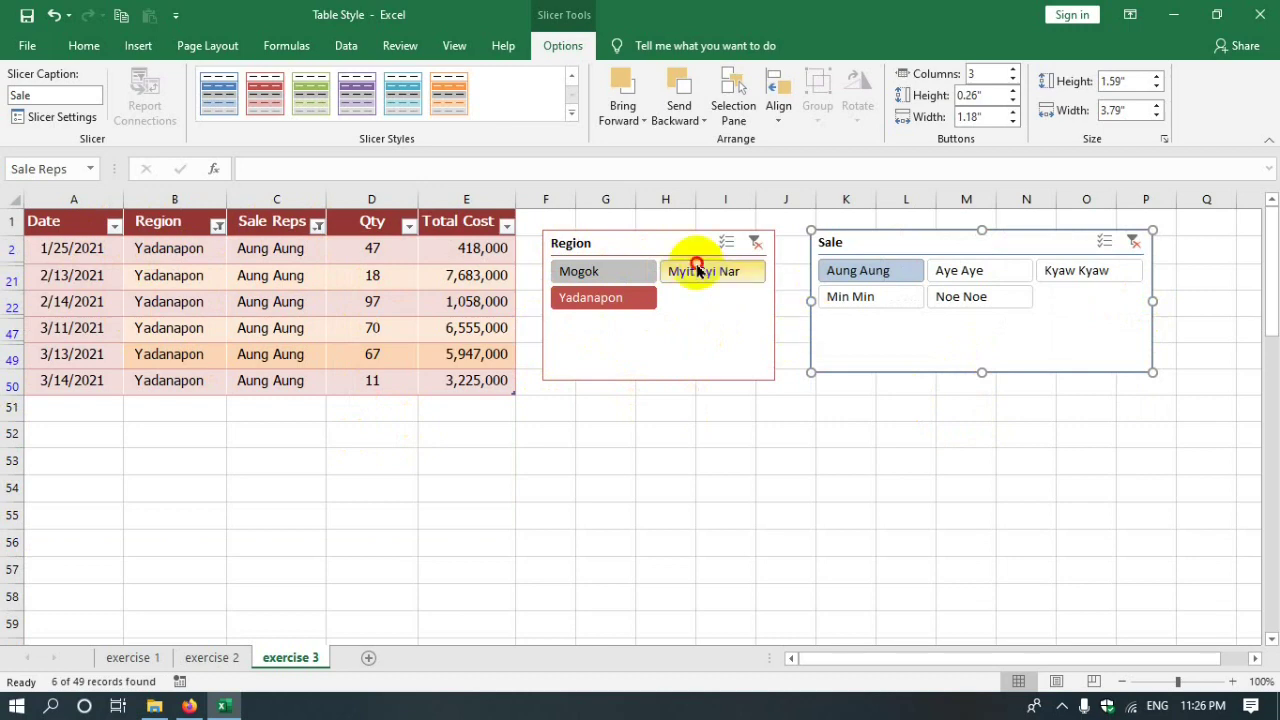
{"action": "left_click", "coordinate": [698, 273]}
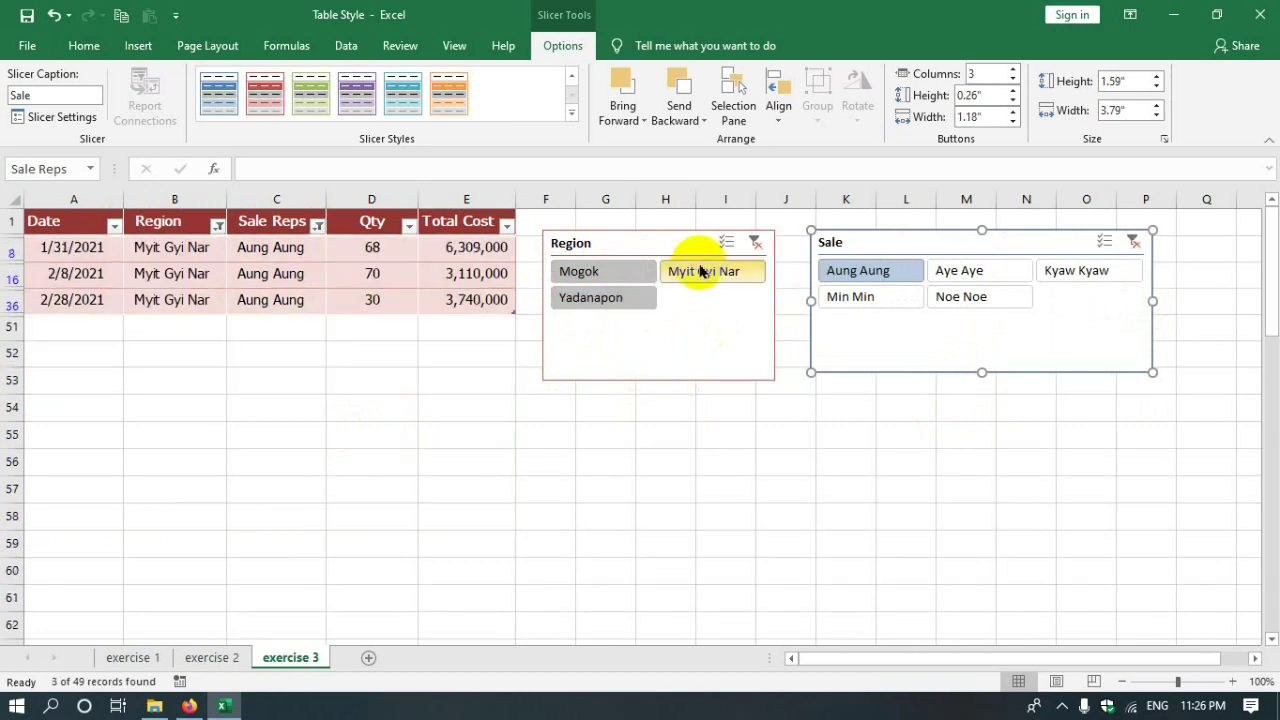
{"action": "left_click", "coordinate": [316, 226]}
{"action": "left_click", "coordinate": [174, 434]}
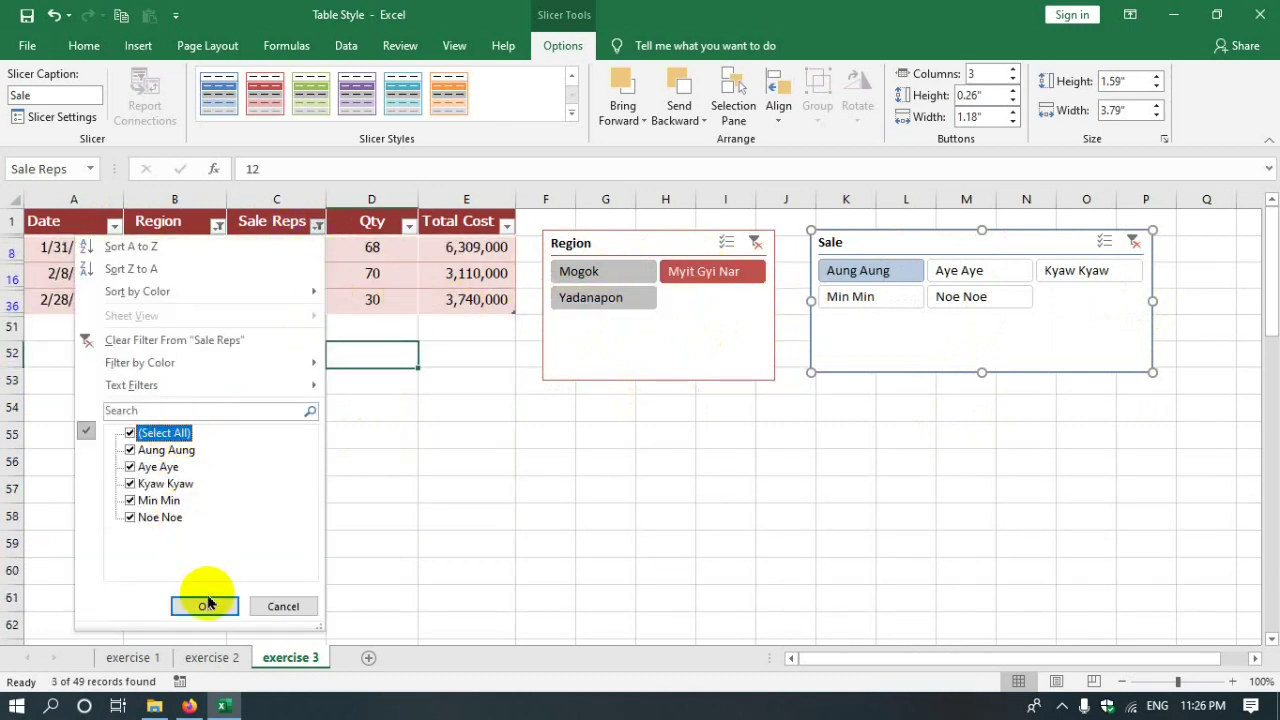
{"action": "left_click", "coordinate": [205, 606]}
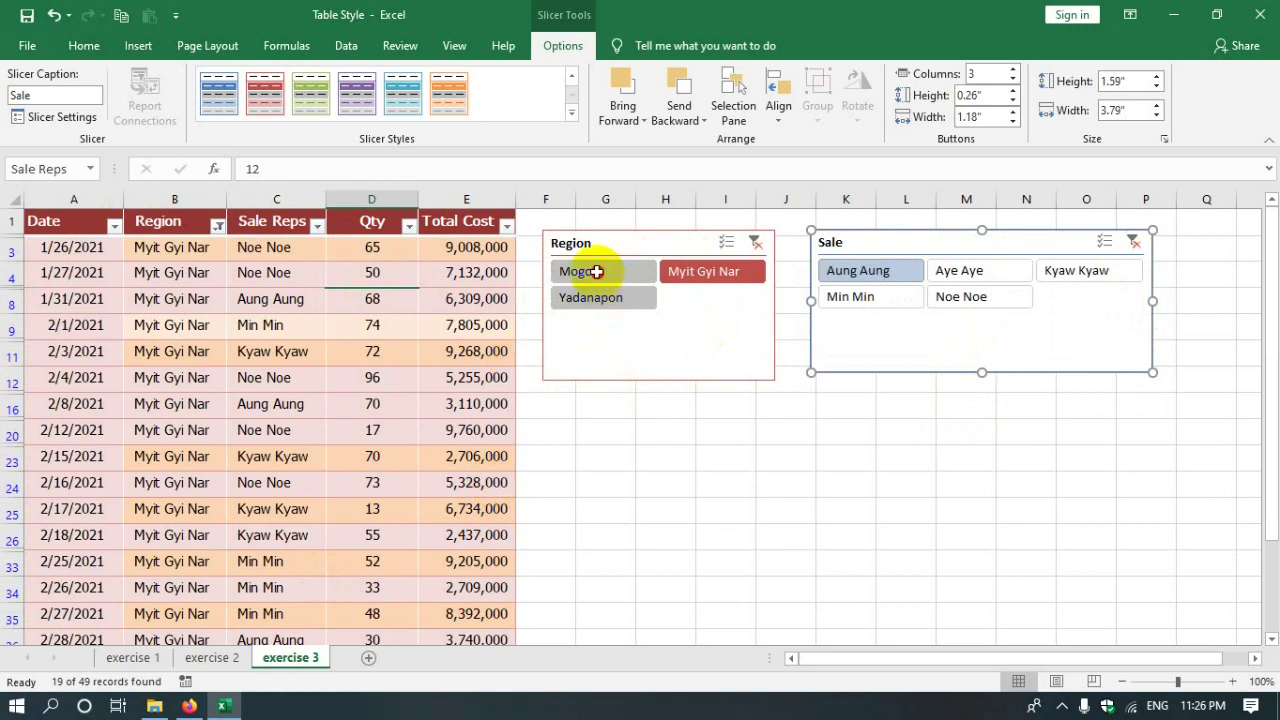
{"action": "left_click", "coordinate": [596, 271]}
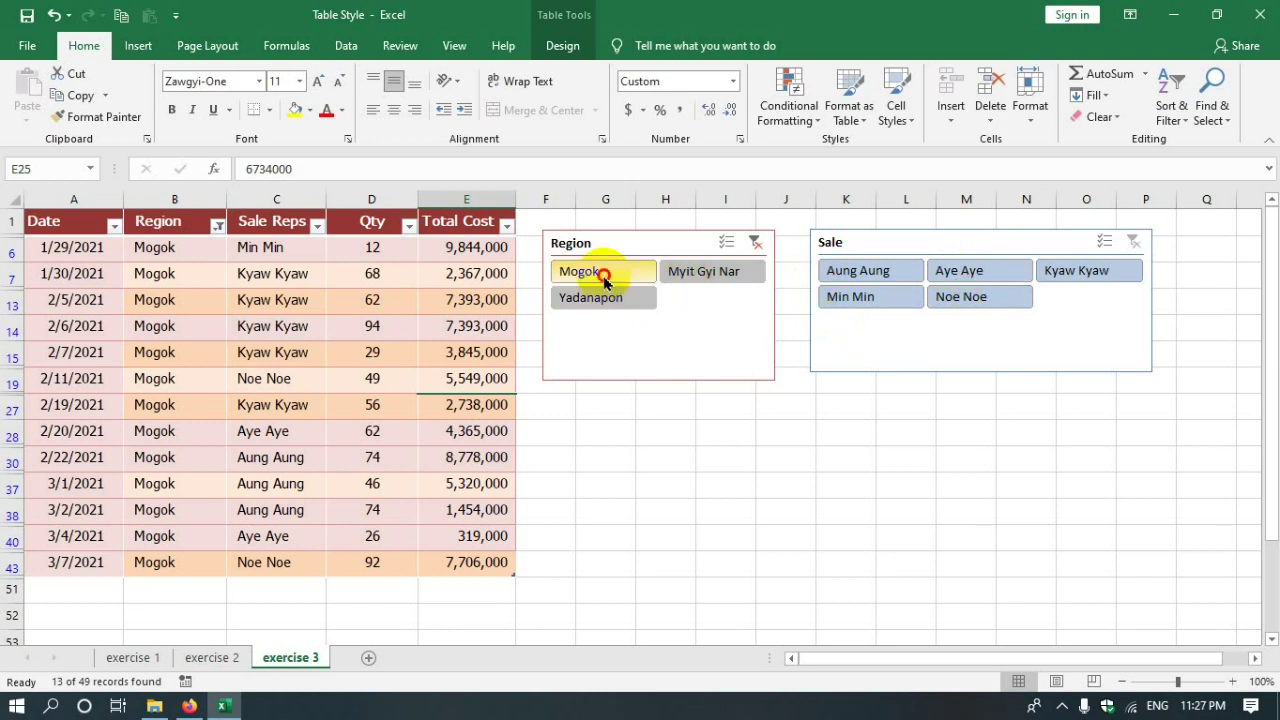
- Filter to Aye Aye's sales in Mogok and check the region and rep of the resulting rows
{"action": "left_click", "coordinate": [1010, 270]}
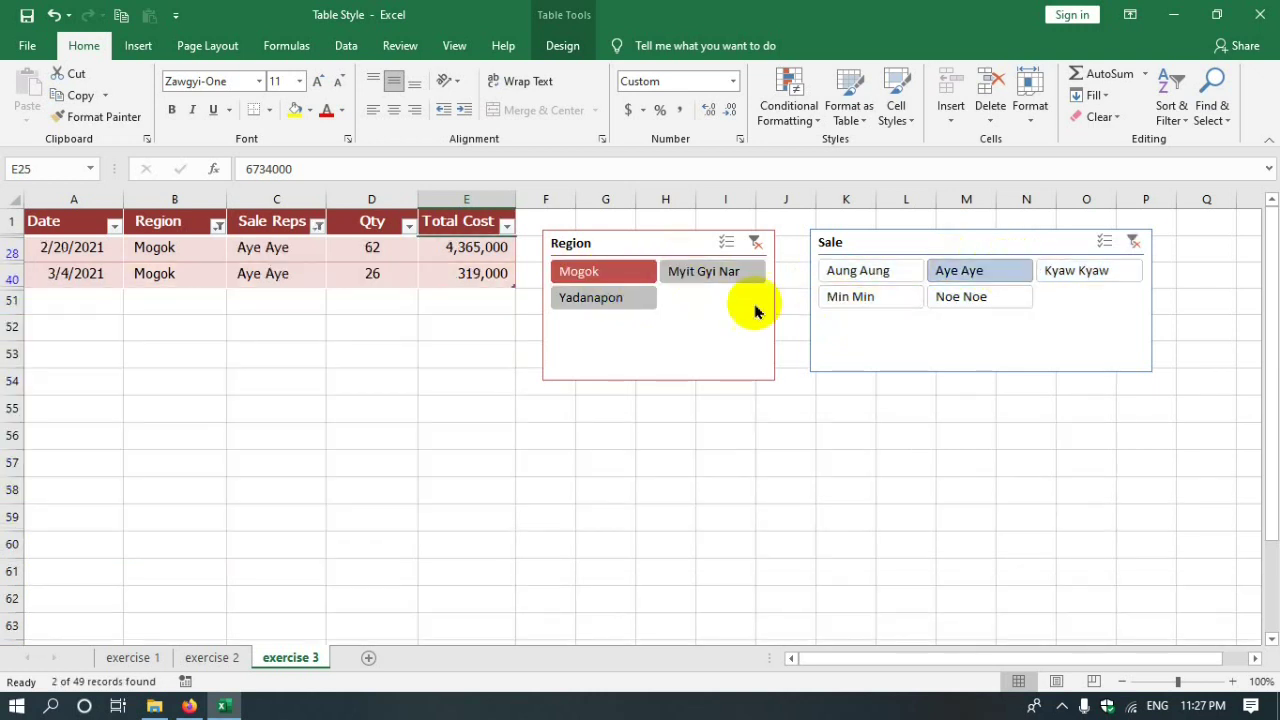
{"action": "left_click", "coordinate": [77, 249]}
{"action": "left_click", "coordinate": [165, 276]}
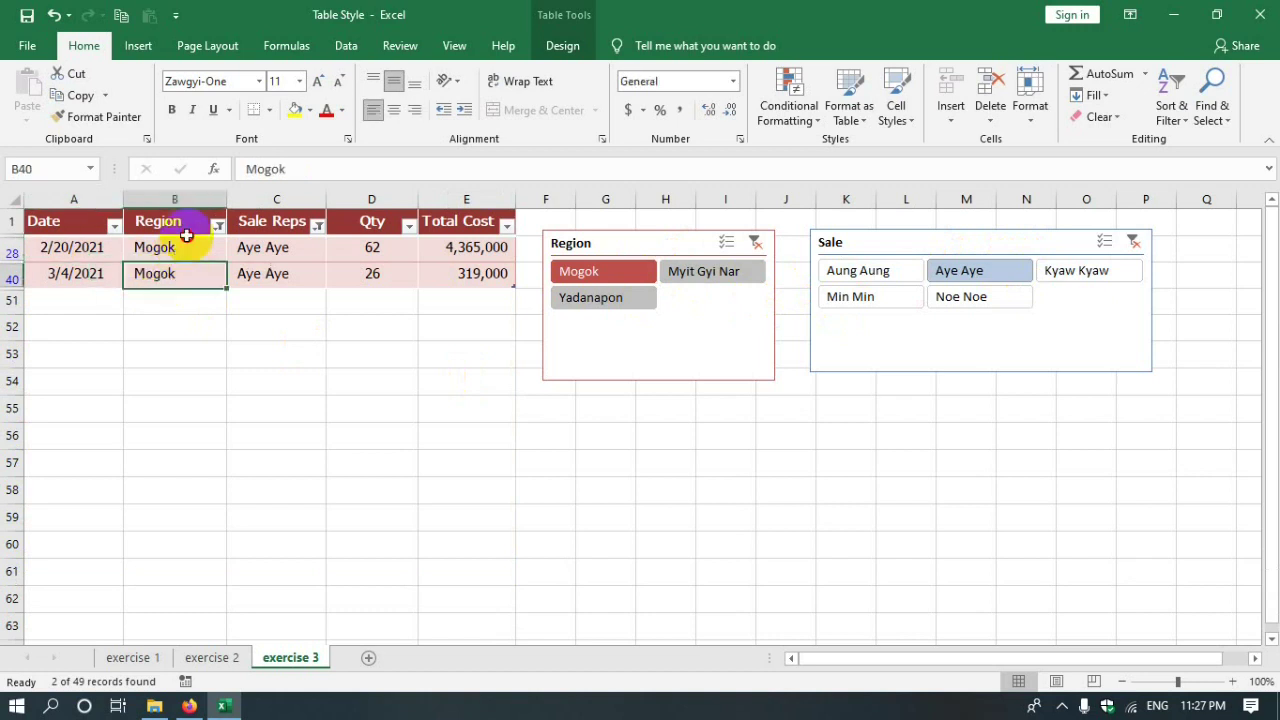
{"action": "left_click", "coordinate": [185, 247]}
{"action": "left_click", "coordinate": [255, 276]}
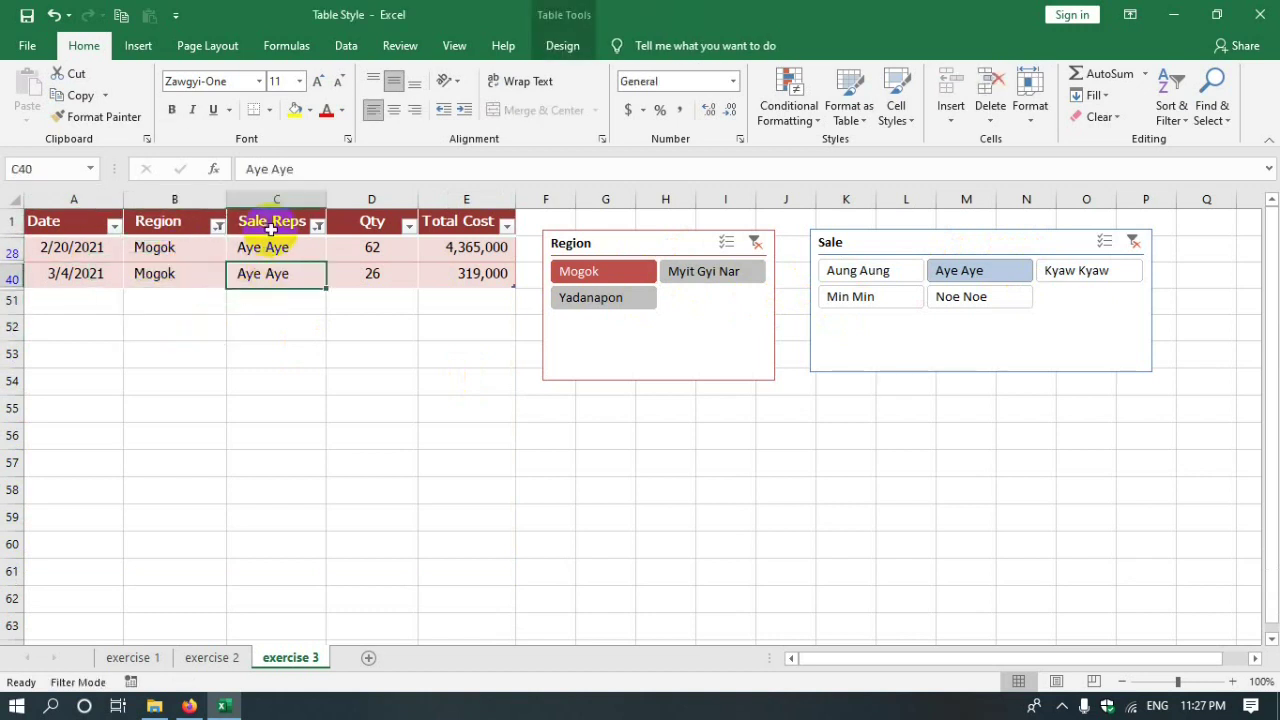
{"action": "left_click", "coordinate": [278, 276]}
{"action": "left_click", "coordinate": [297, 302]}
{"action": "left_click", "coordinate": [287, 250]}
{"action": "left_click", "coordinate": [295, 276]}
{"action": "left_click", "coordinate": [308, 250]}
{"action": "left_click", "coordinate": [306, 278]}
{"action": "left_click", "coordinate": [198, 277]}
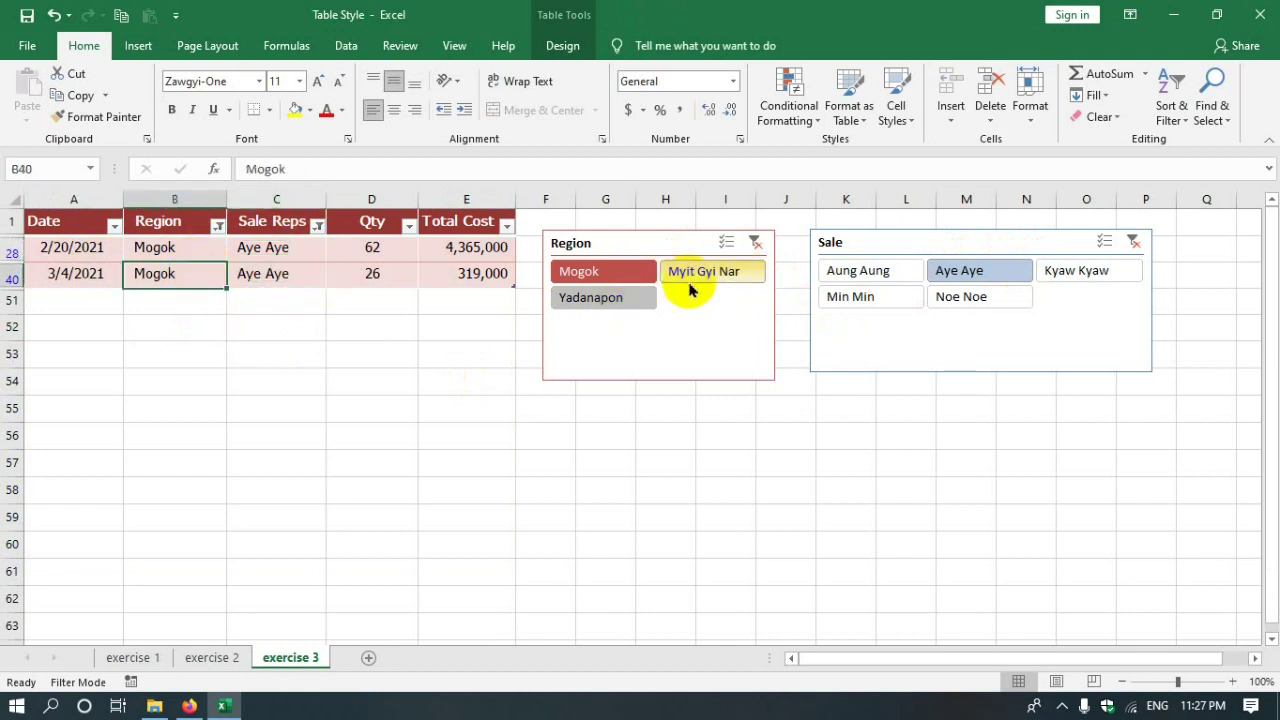
{"action": "left_click", "coordinate": [722, 278]}
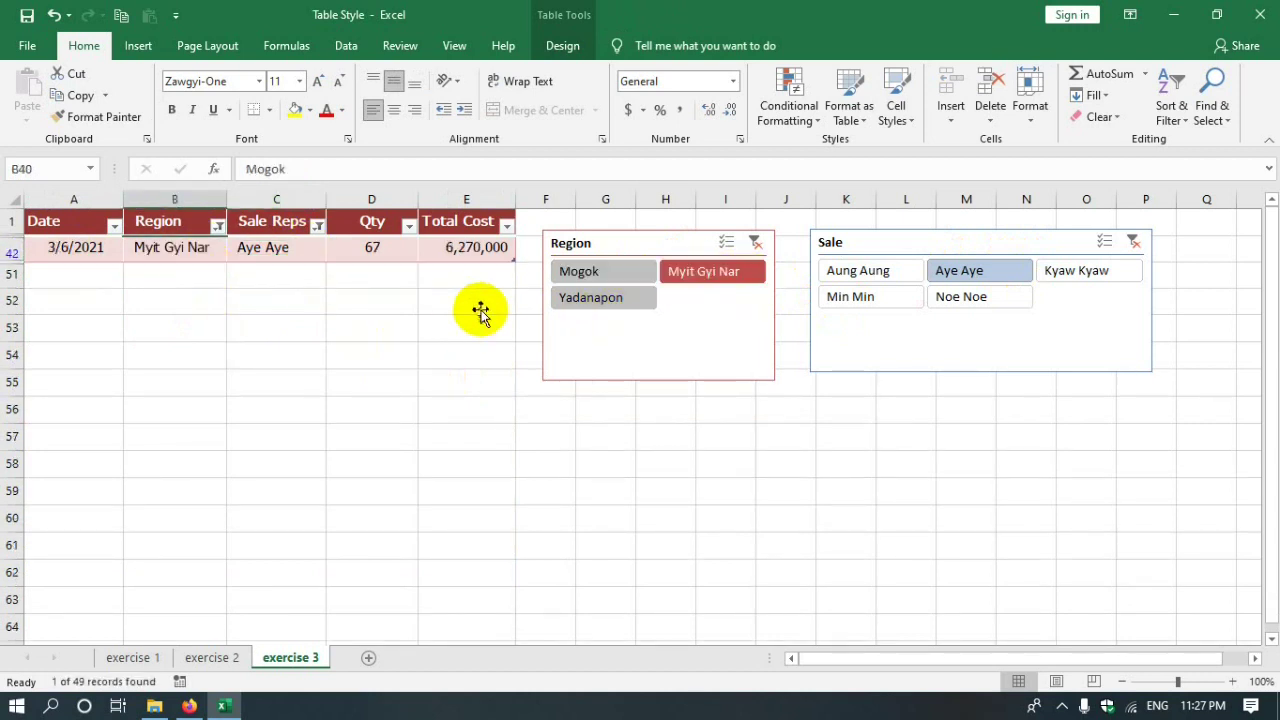
{"action": "left_click", "coordinate": [866, 279]}
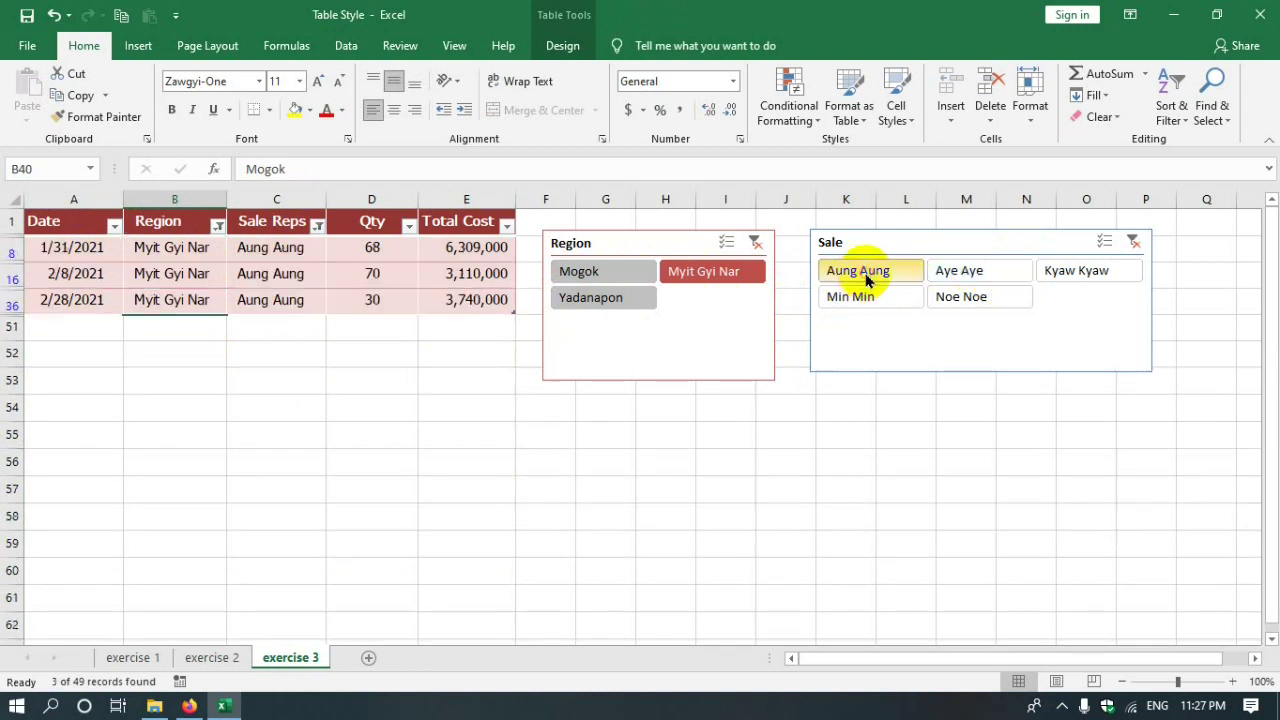
{"action": "left_click", "coordinate": [271, 251]}
{"action": "left_click", "coordinate": [280, 298]}
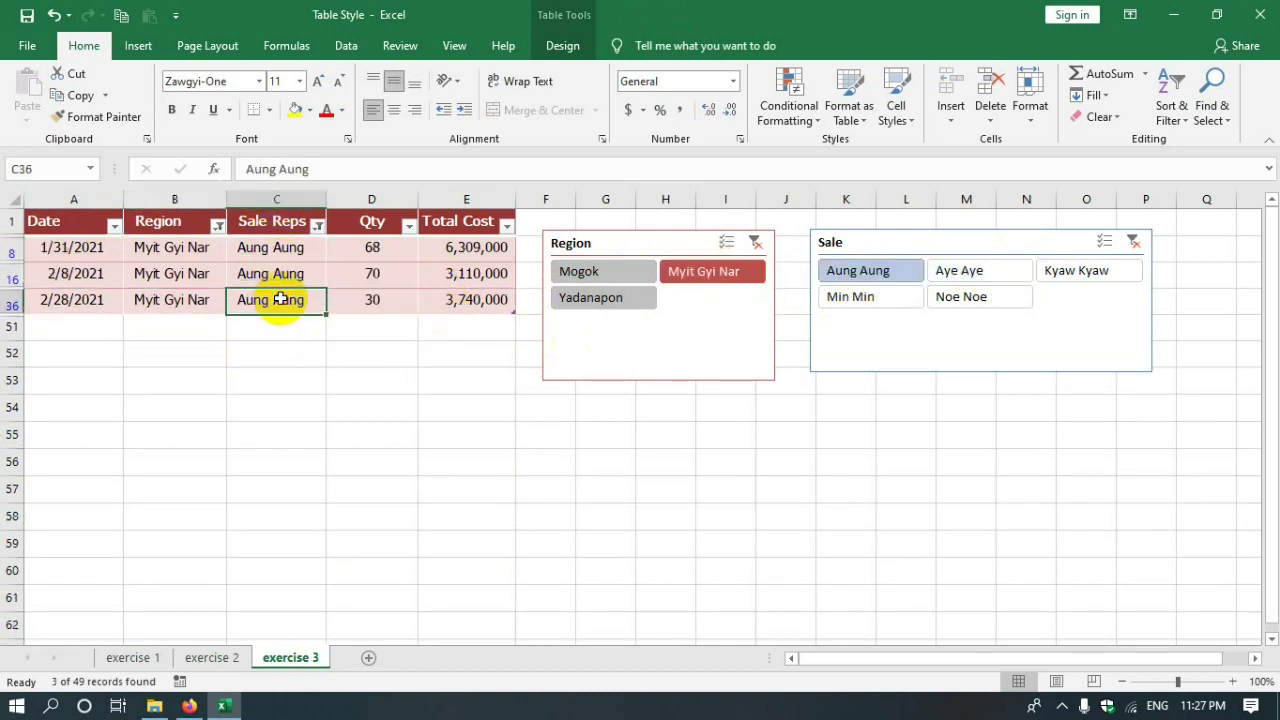
{"action": "left_click", "coordinate": [286, 356]}
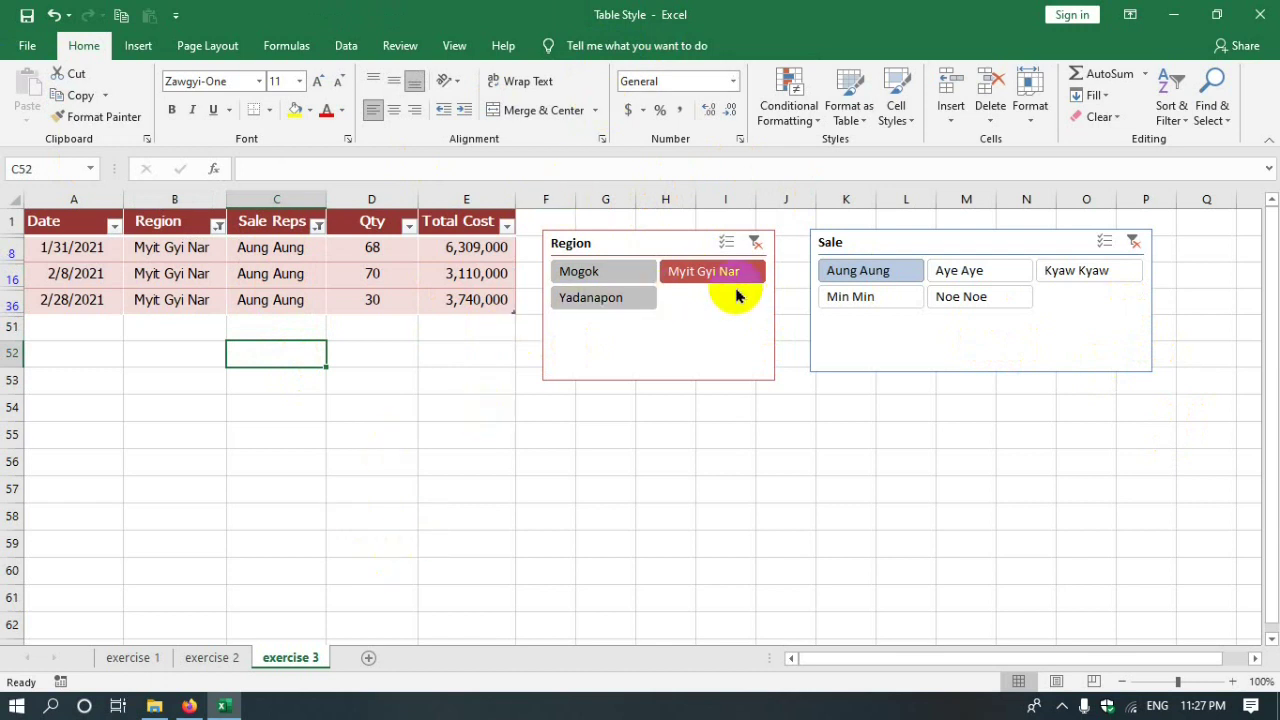
{"action": "left_click", "coordinate": [663, 240]}
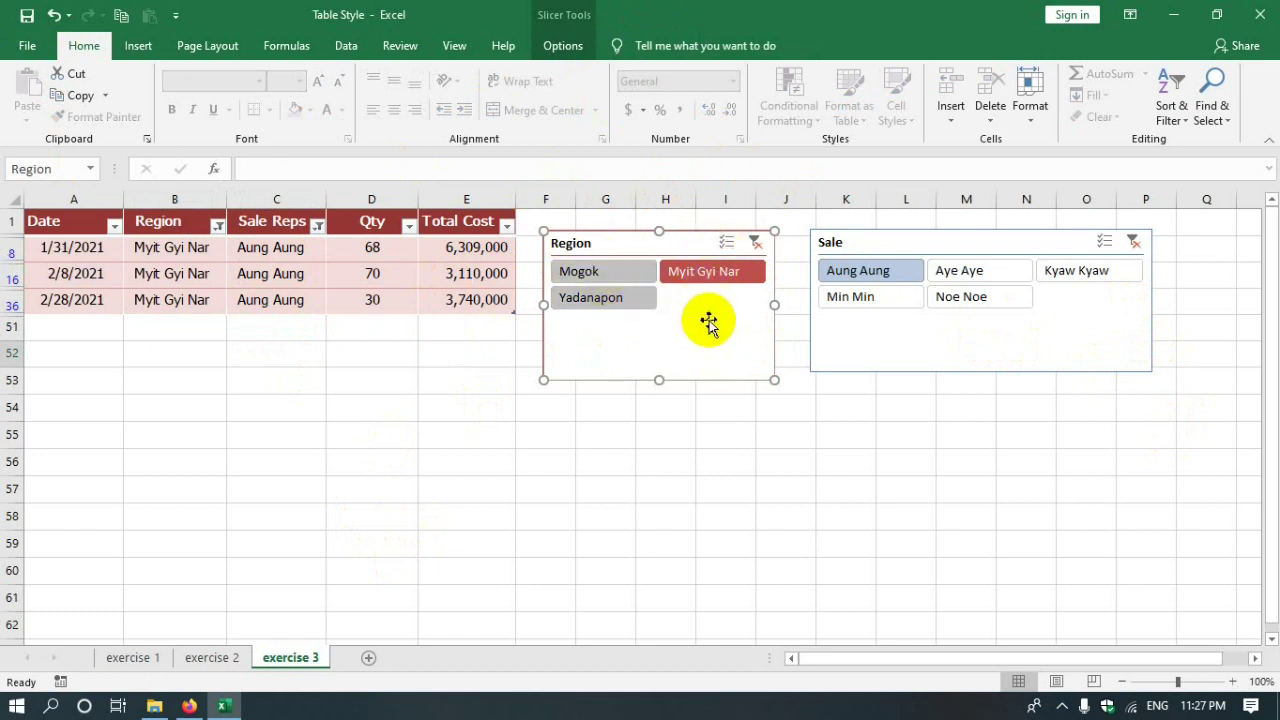
- Clear the Region and Sale slicer filters, then delete both slicers
{"action": "left_click", "coordinate": [757, 245]}
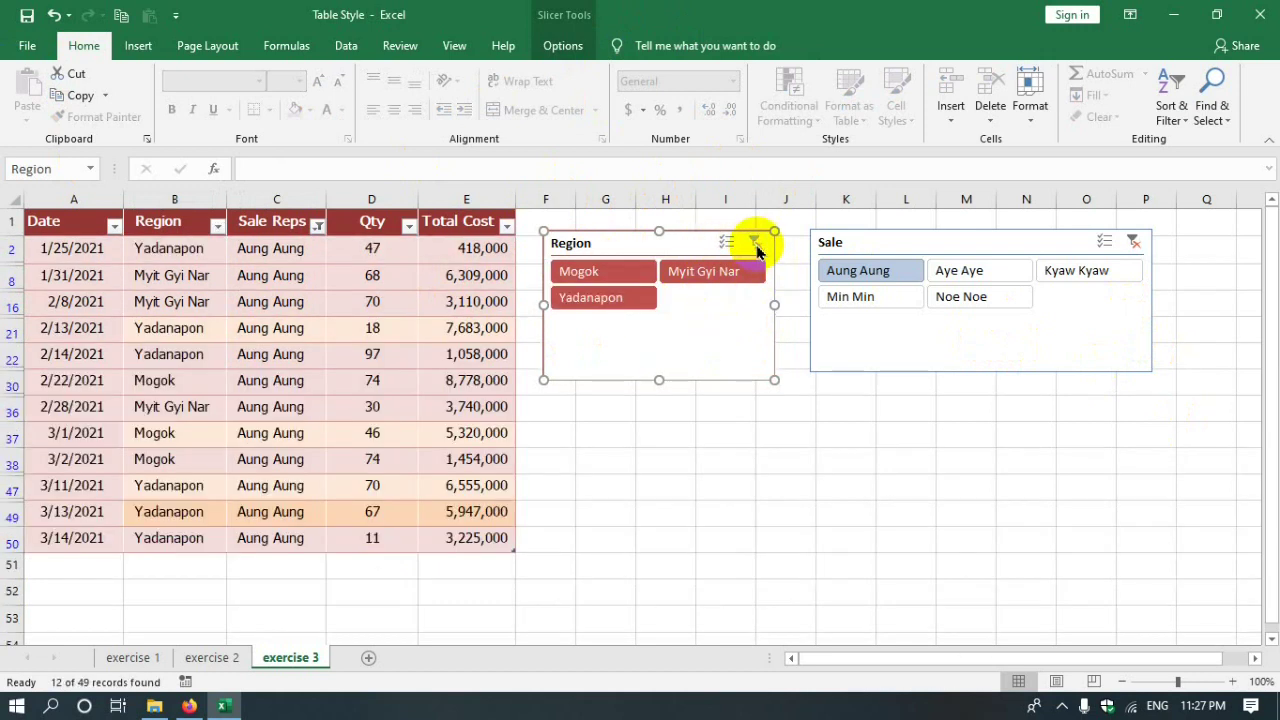
{"action": "left_click", "coordinate": [1133, 243]}
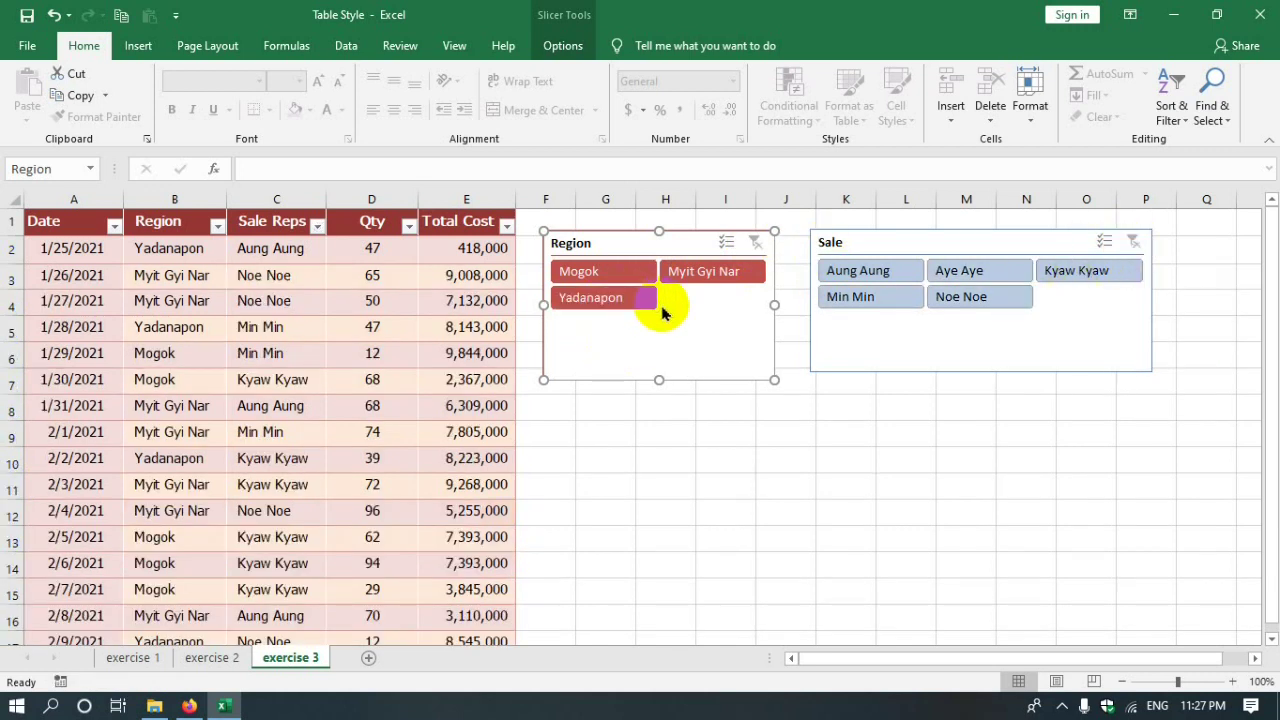
{"action": "key", "text": "Delete"}
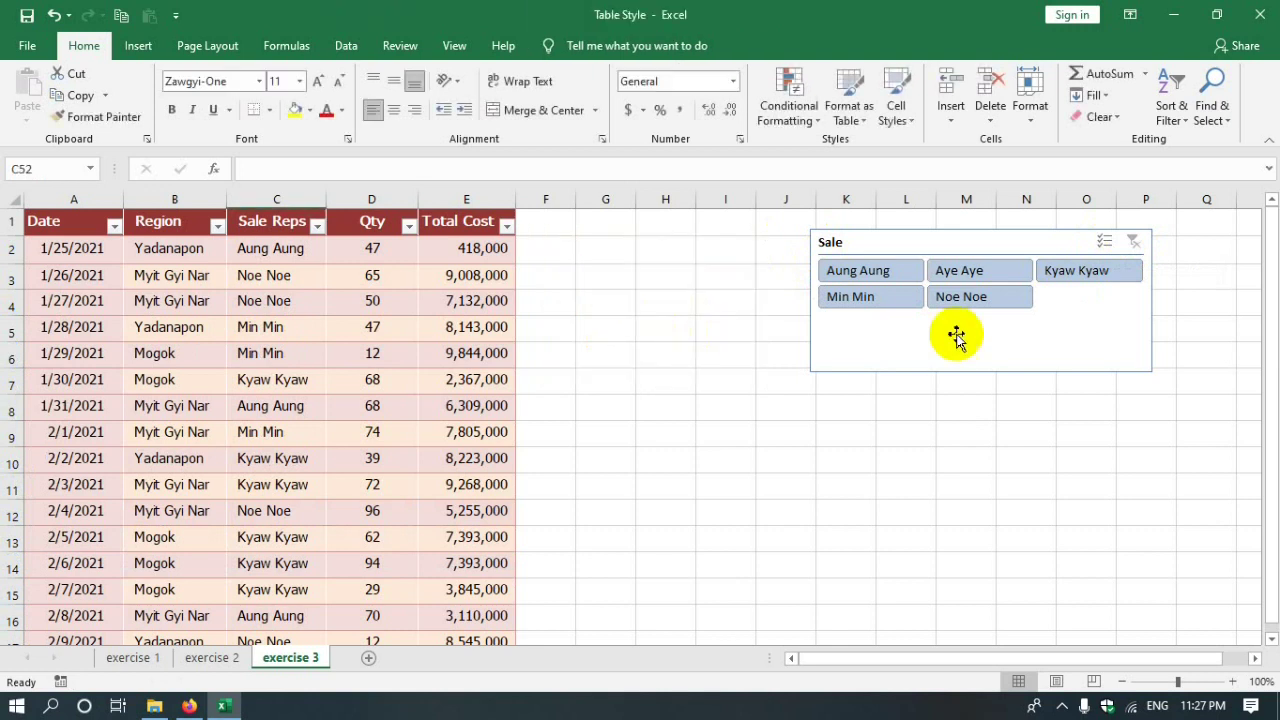
{"action": "left_click", "coordinate": [1034, 331]}
{"action": "key", "text": "Delete"}
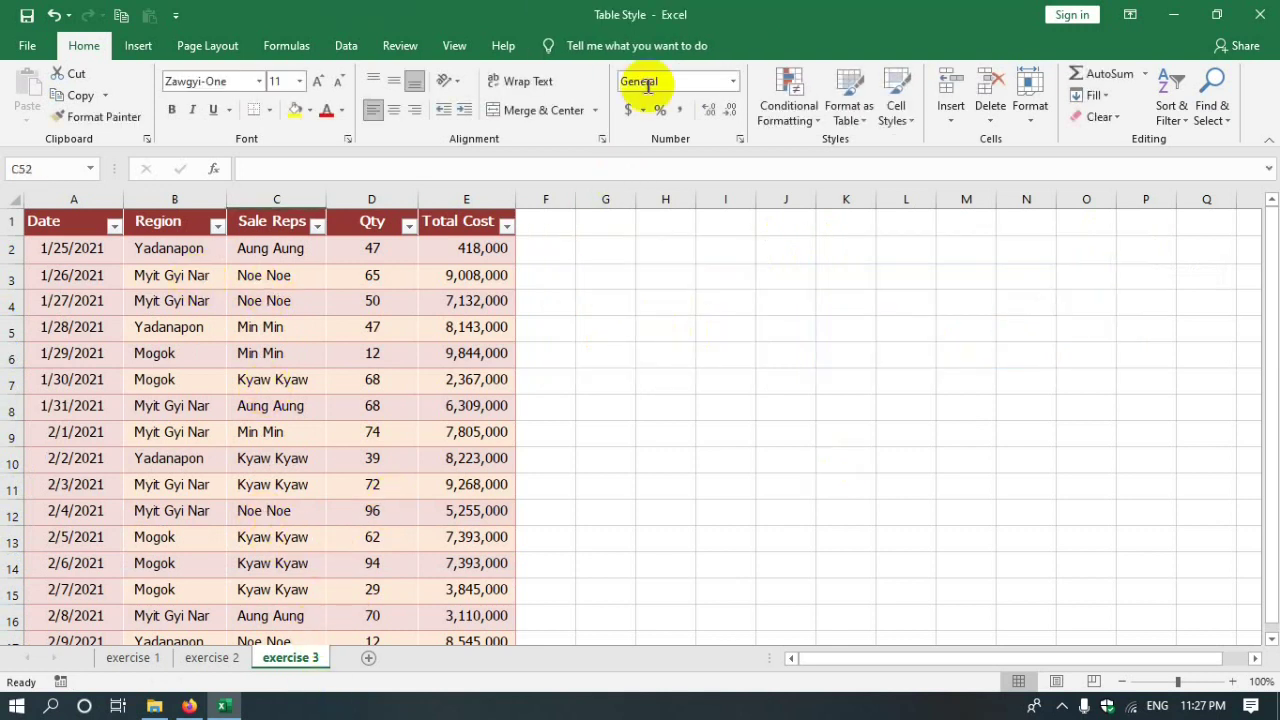
{"action": "left_click", "coordinate": [405, 248]}
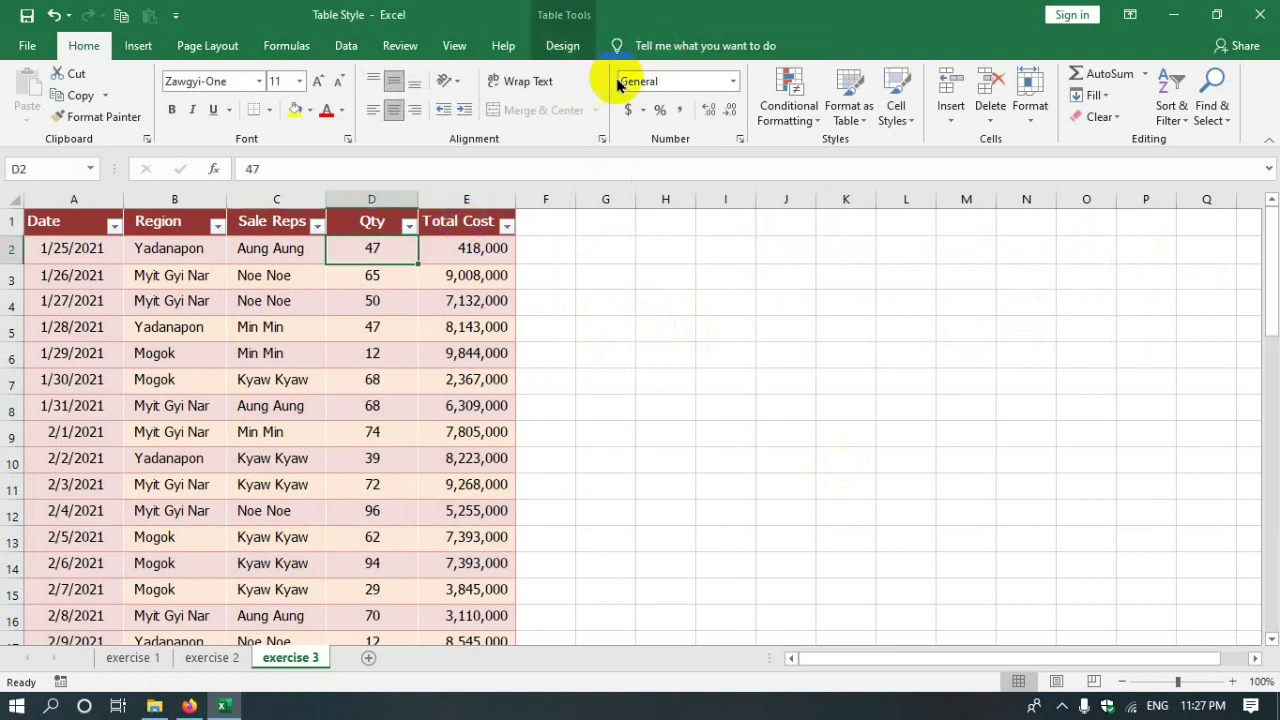
- Select the exercise 3 table and answer No to Convert to Range, keeping it a table
{"action": "left_click", "coordinate": [562, 46]}
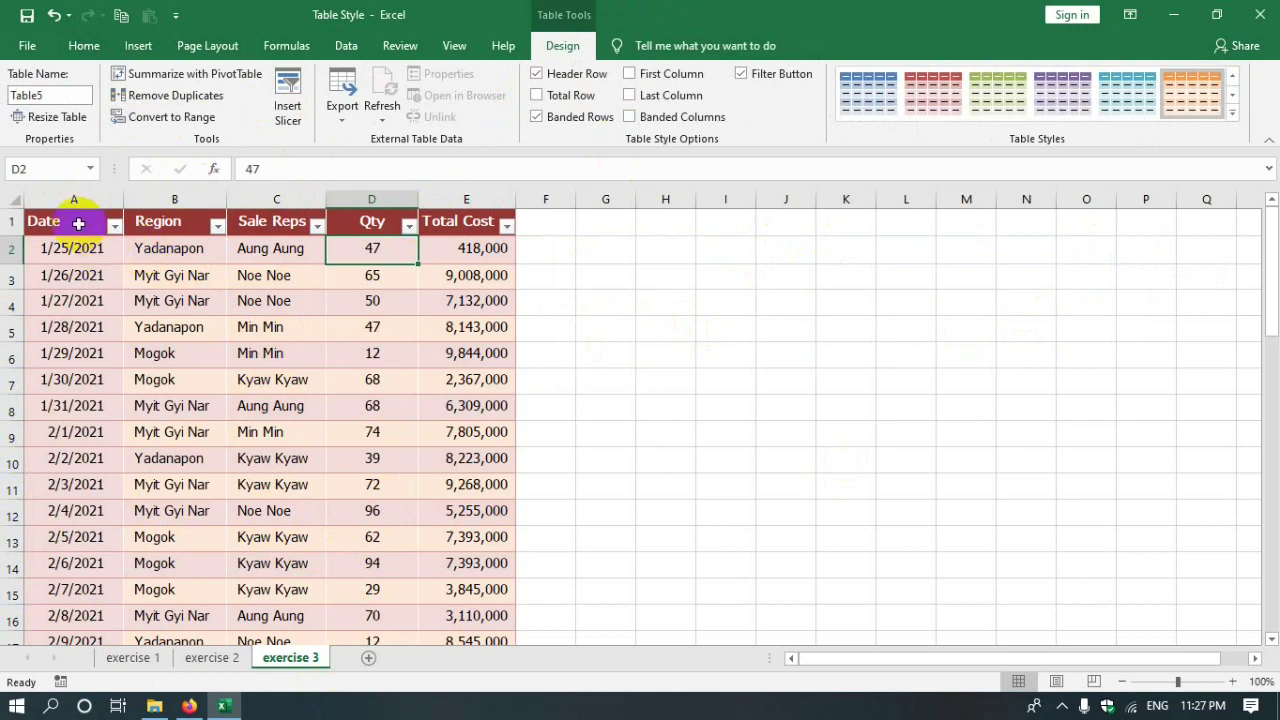
{"action": "left_click", "coordinate": [78, 222]}
{"action": "left_click_drag", "start_coordinate": [72, 222], "coordinate": [497, 530]}
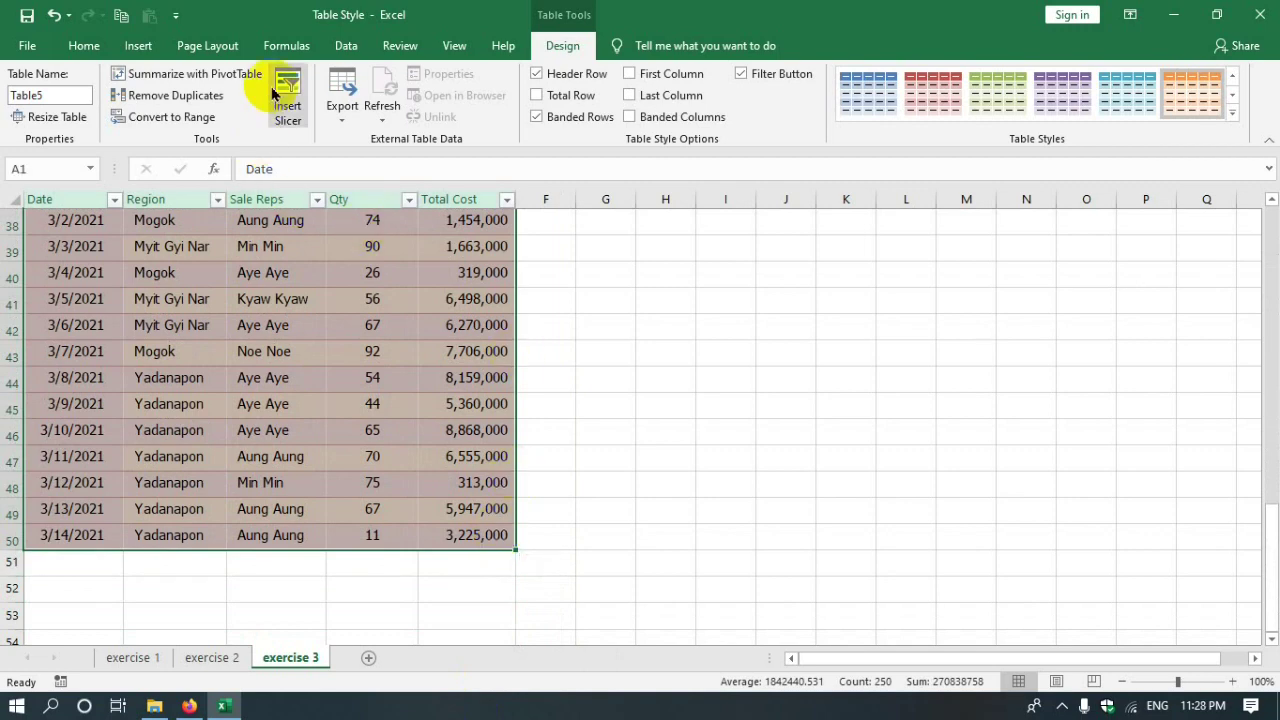
{"action": "left_click", "coordinate": [160, 119]}
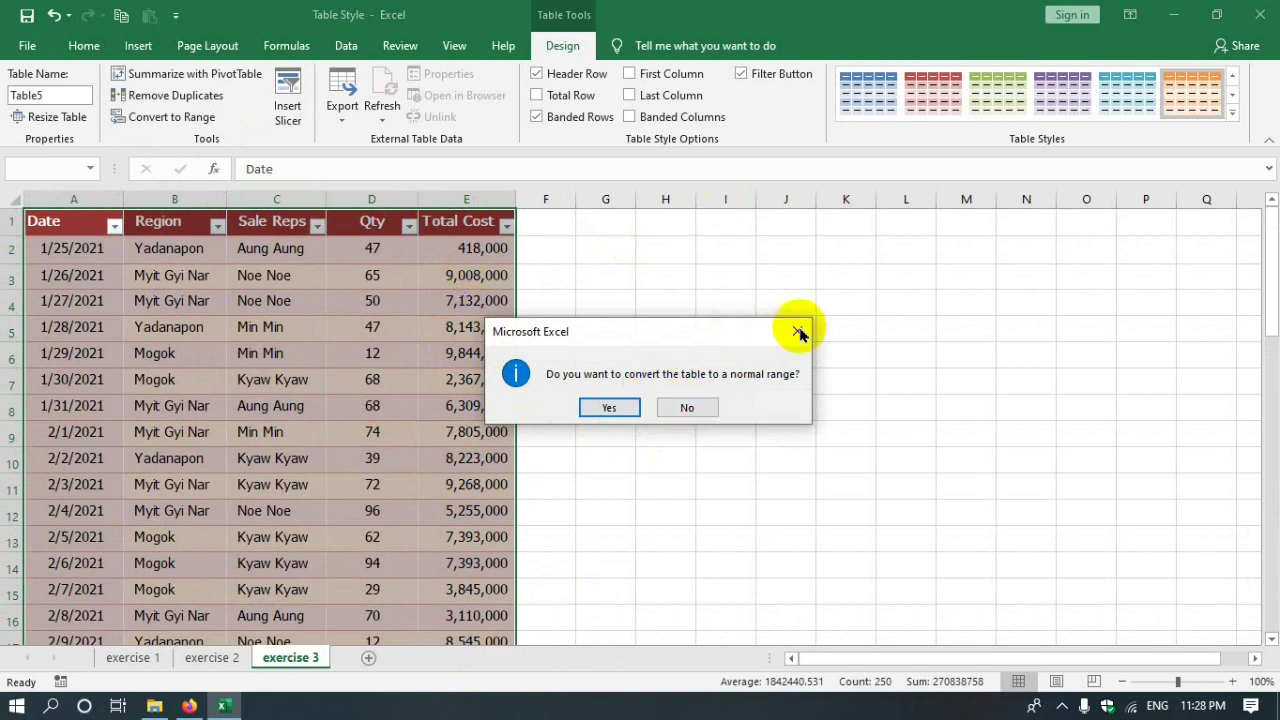
{"action": "left_click", "coordinate": [686, 407]}
- Check a few cells, including row 5's Qty, then go to the exercise 1 sheet
{"action": "left_click", "coordinate": [848, 355]}
{"action": "left_click", "coordinate": [466, 370]}
{"action": "left_click", "coordinate": [336, 327]}
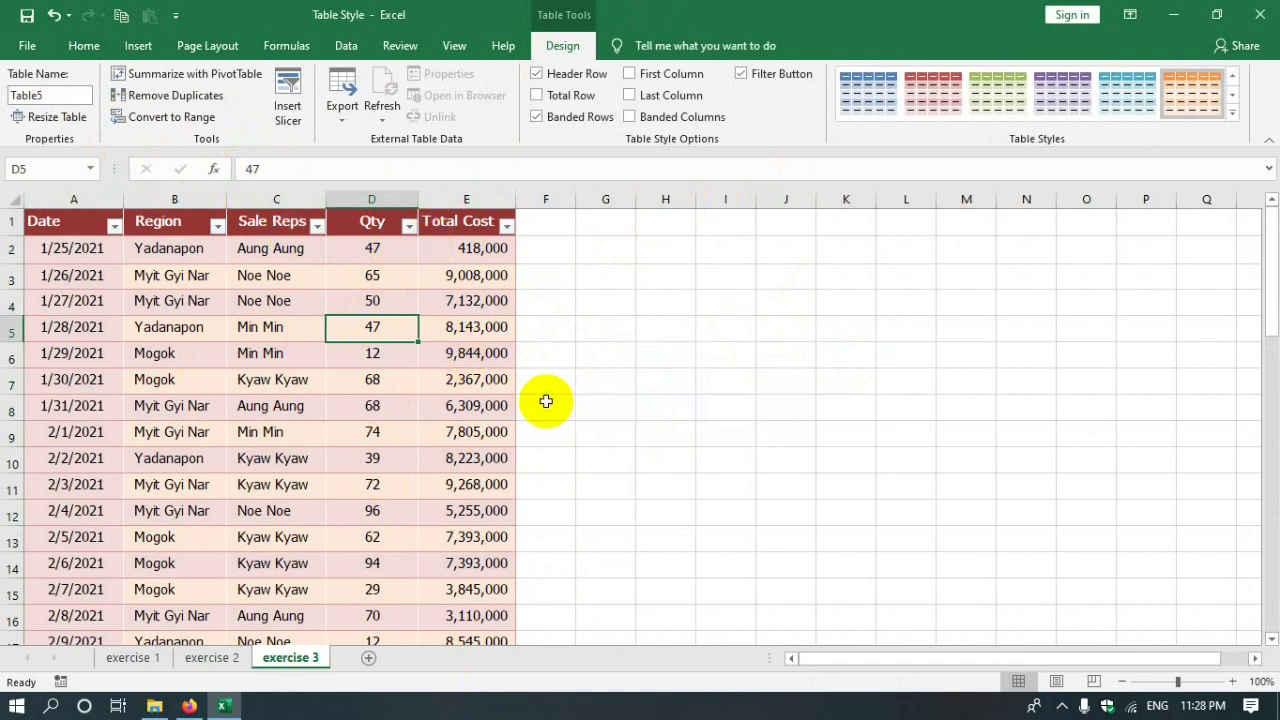
{"action": "left_click", "coordinate": [133, 657]}
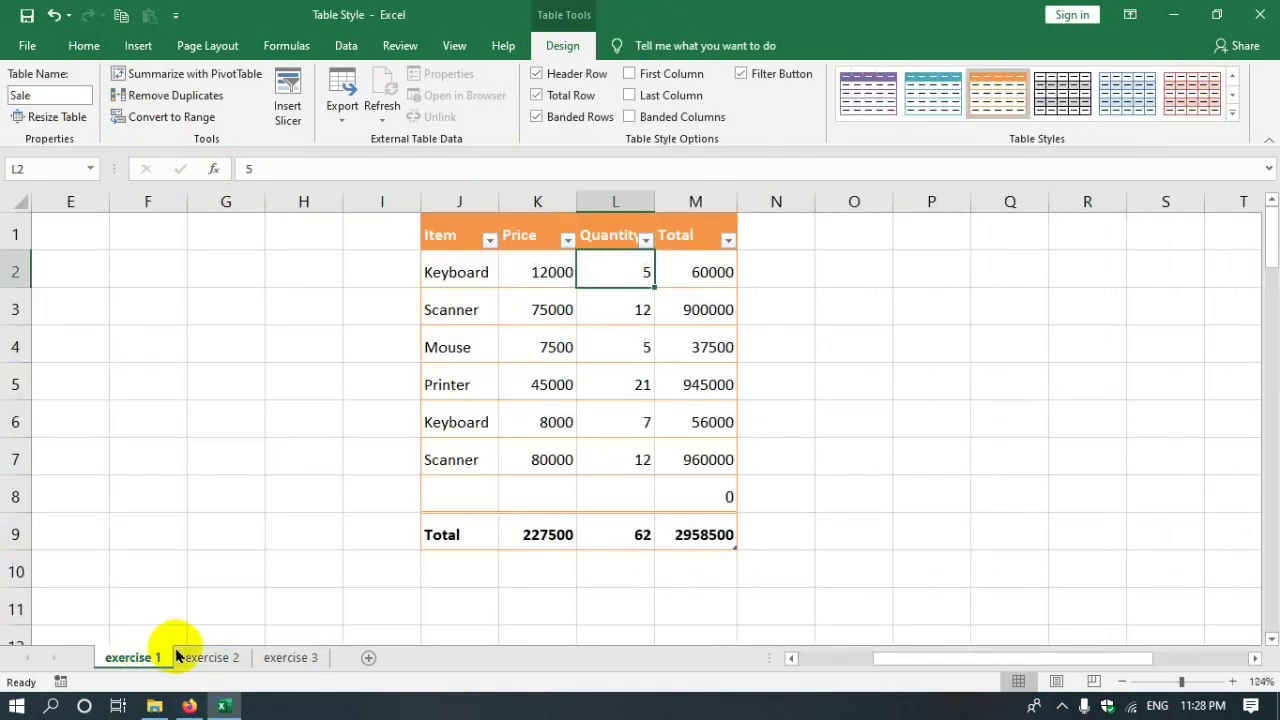
{"action": "left_click", "coordinate": [945, 415]}
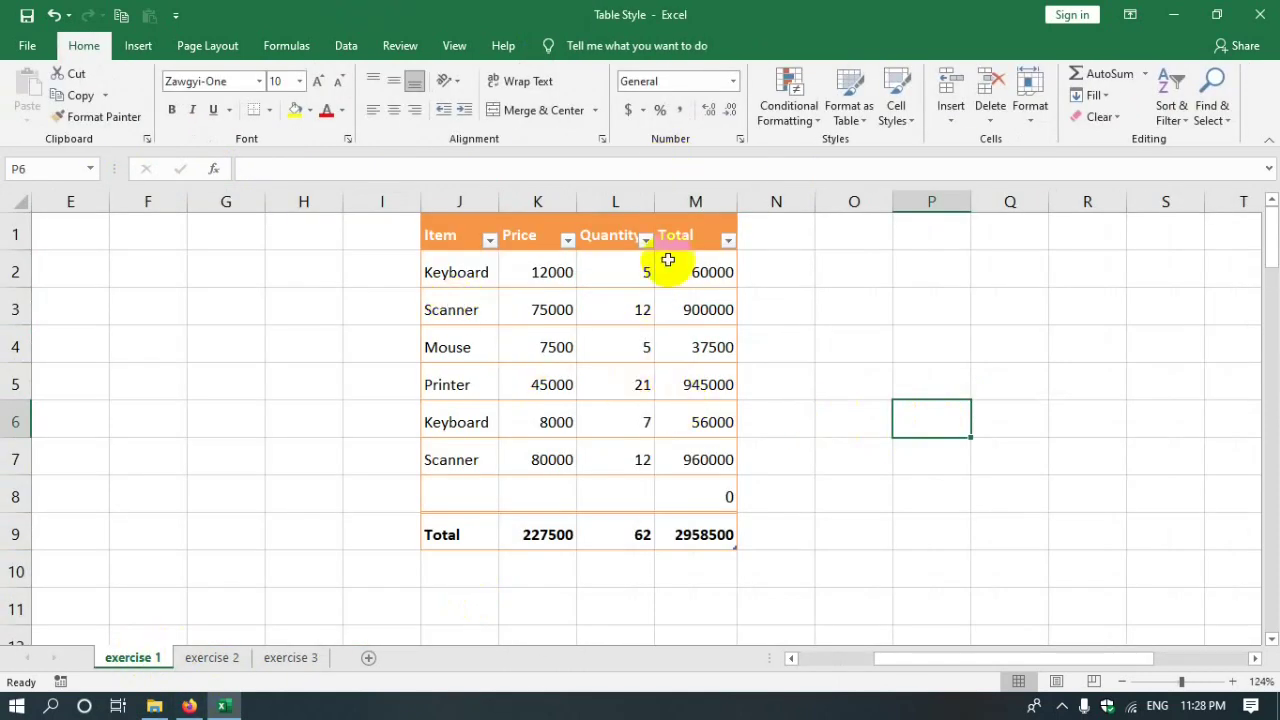
{"action": "left_click", "coordinate": [598, 240]}
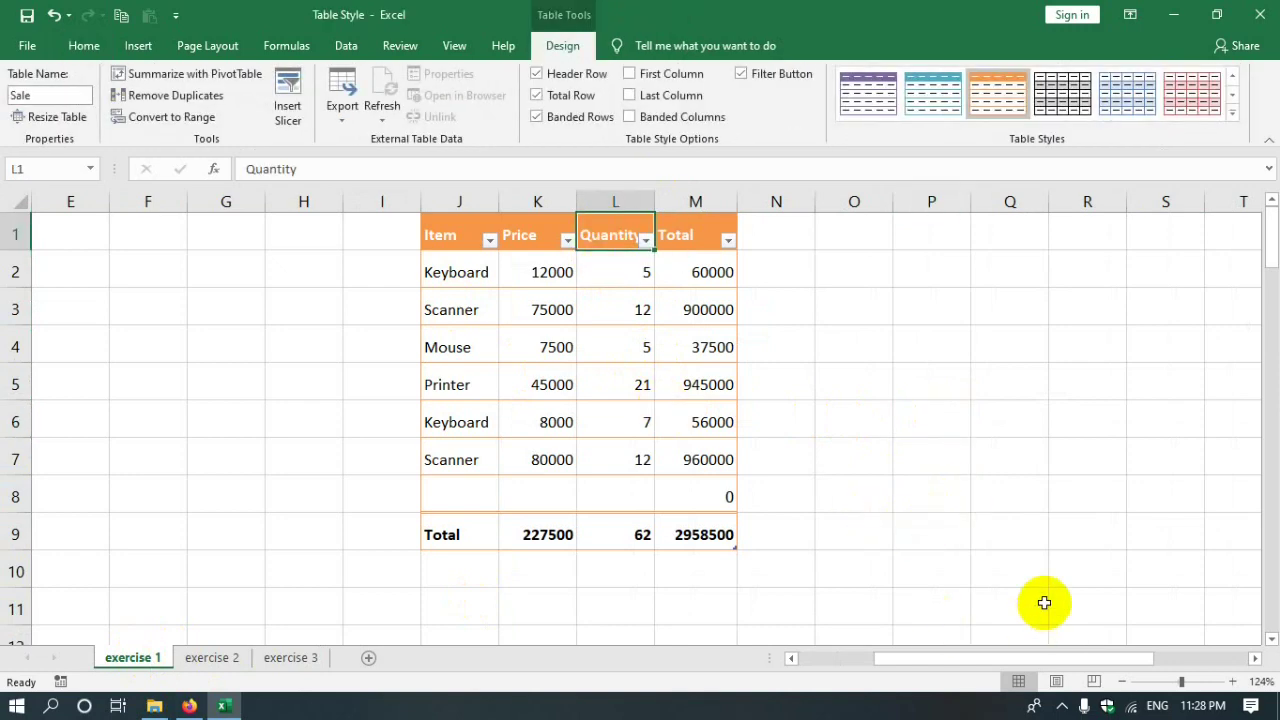
{"action": "left_click_drag", "start_coordinate": [1029, 658], "coordinate": [895, 643]}
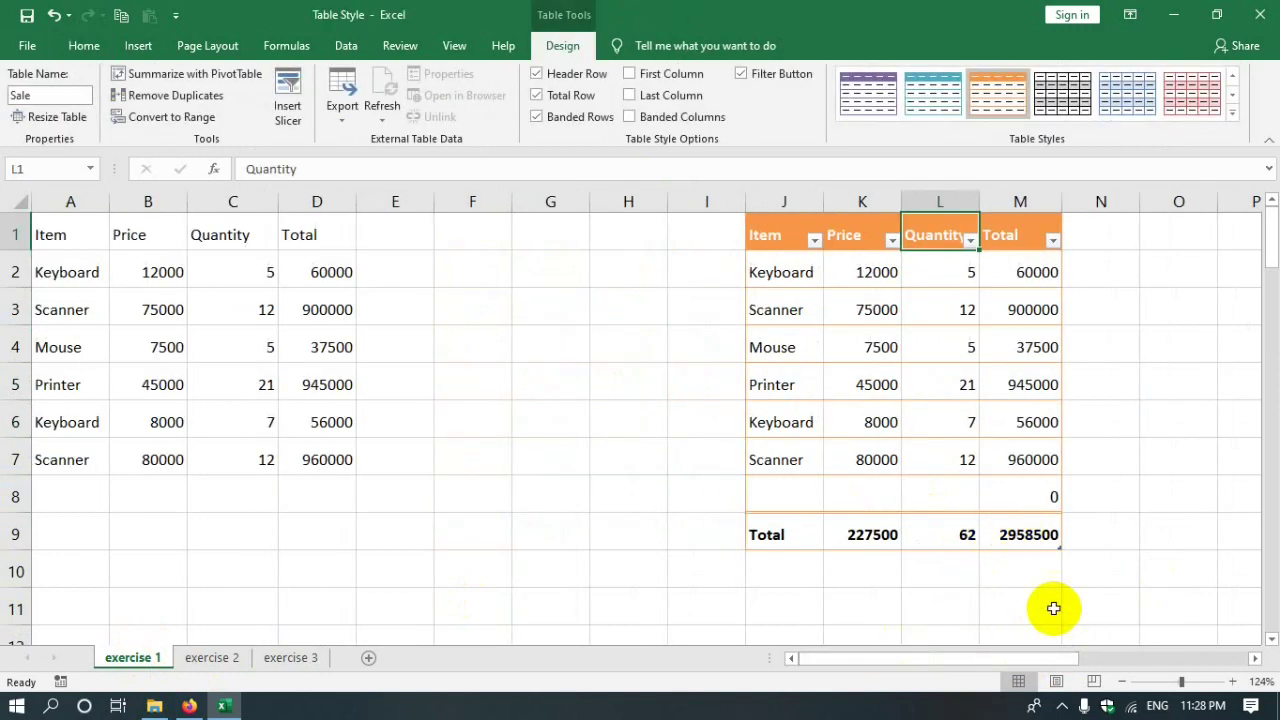
{"action": "left_click", "coordinate": [291, 493]}
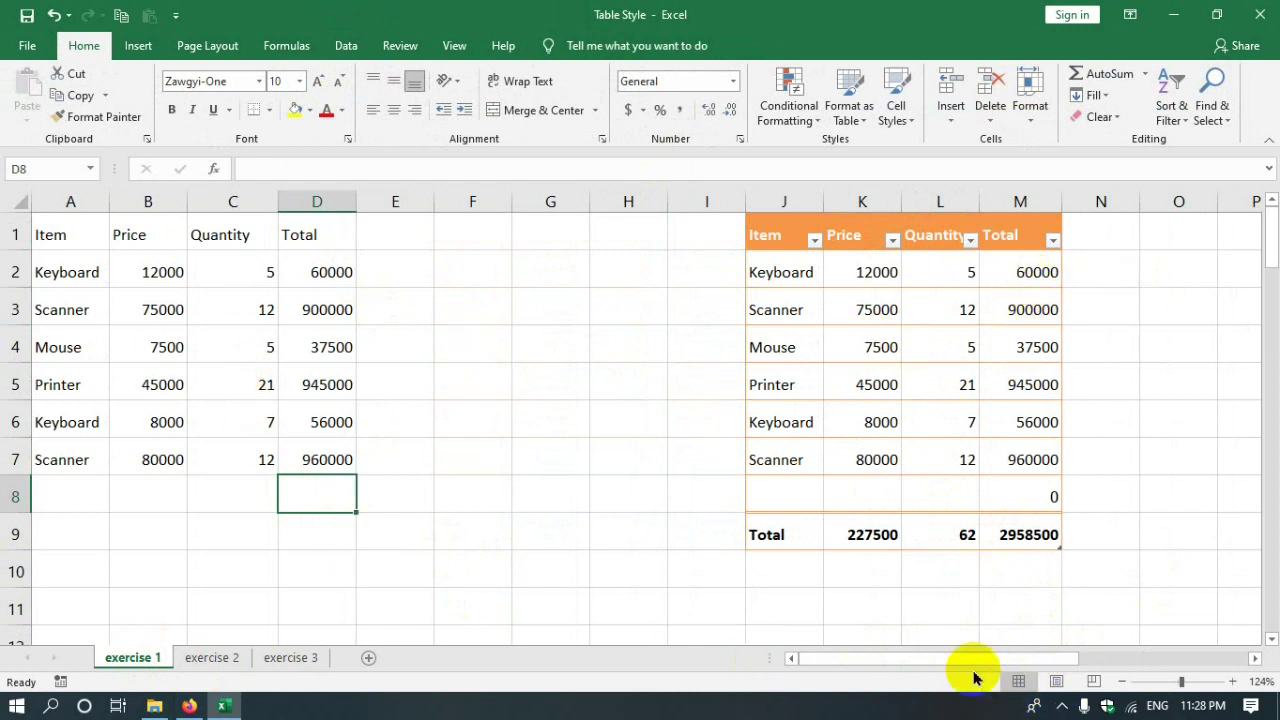
{"action": "left_click_drag", "start_coordinate": [915, 658], "coordinate": [949, 657]}
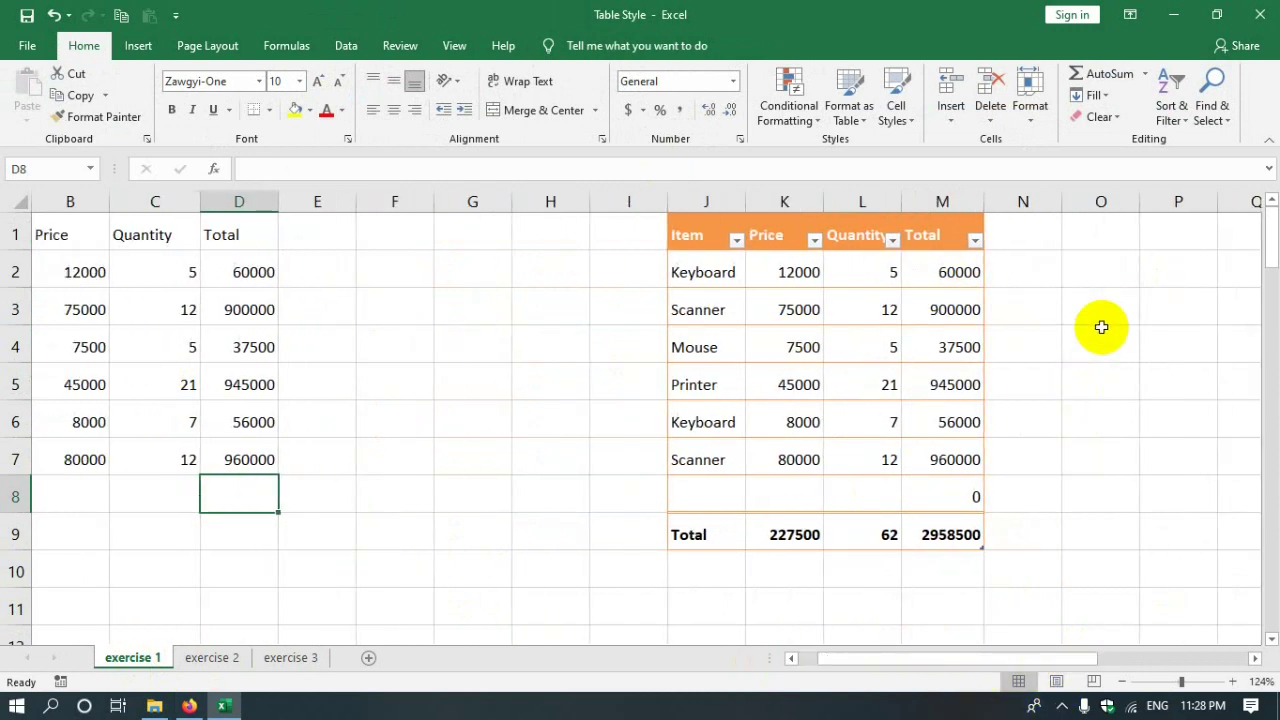
{"action": "left_click", "coordinate": [1086, 277]}
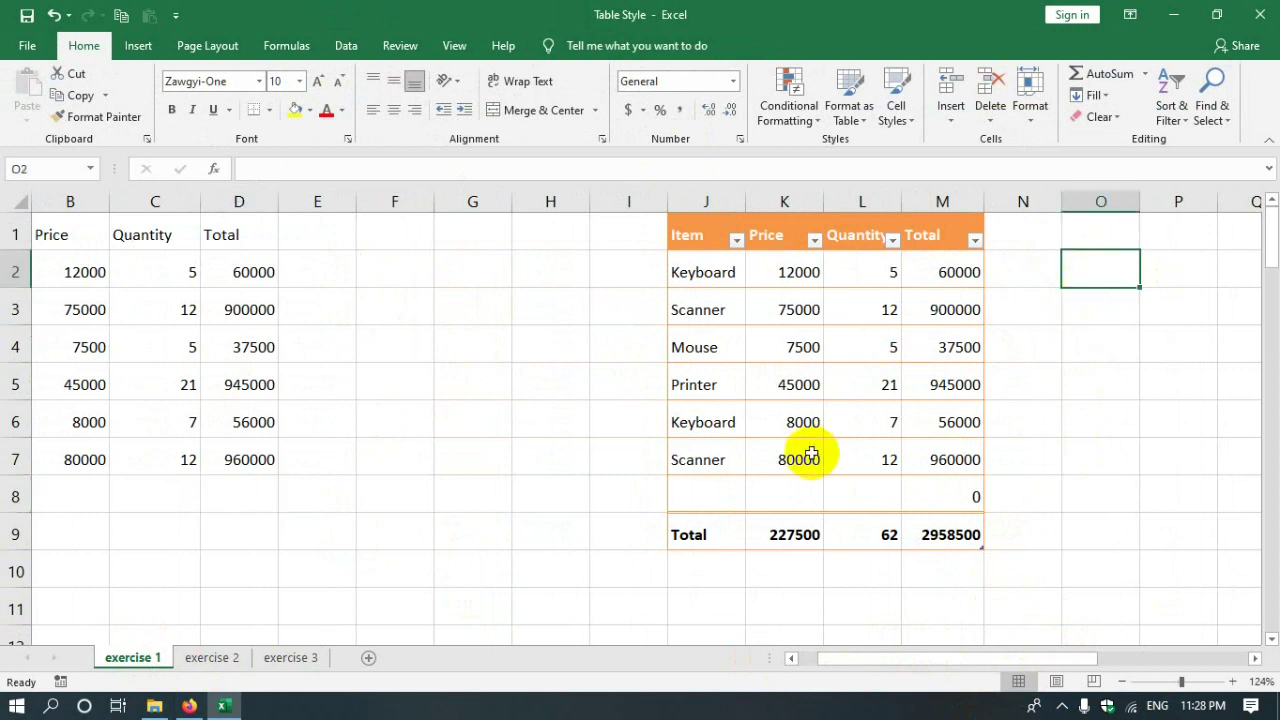
- Put =SUM(D:D) in O2 with AutoSum, summing all of column D
{"action": "left_click", "coordinate": [1145, 76]}
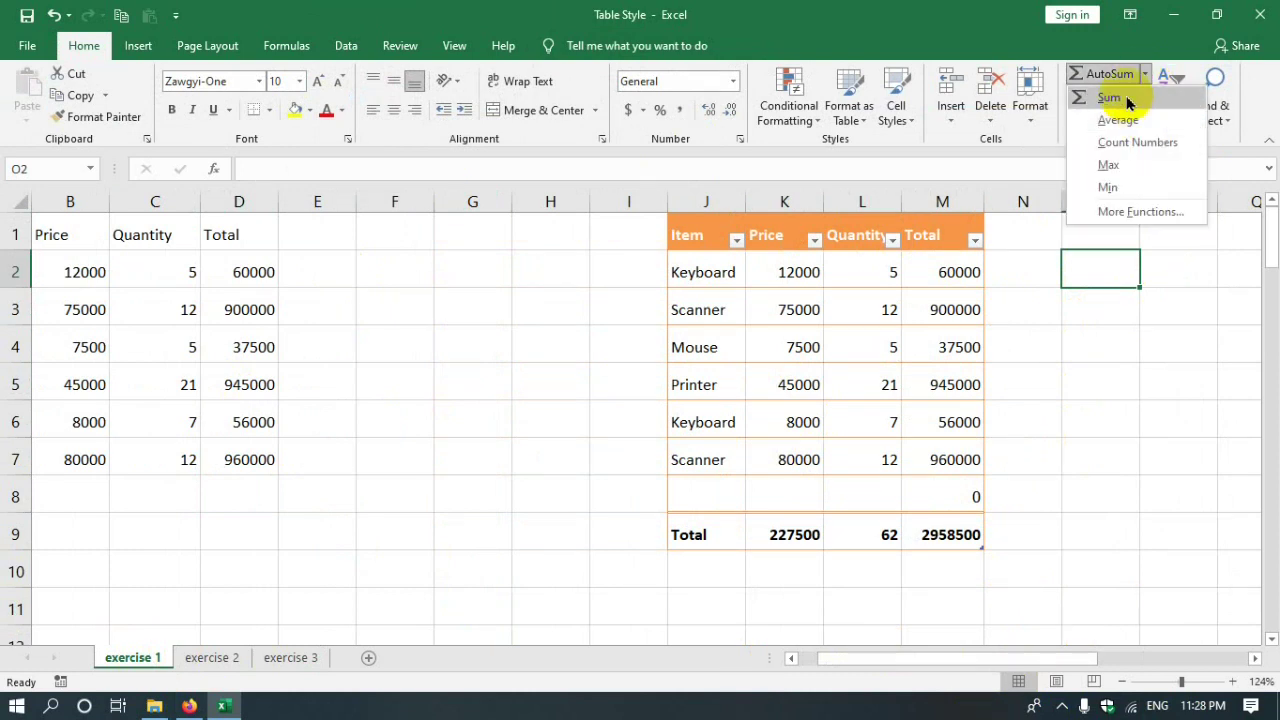
{"action": "left_click", "coordinate": [1127, 99]}
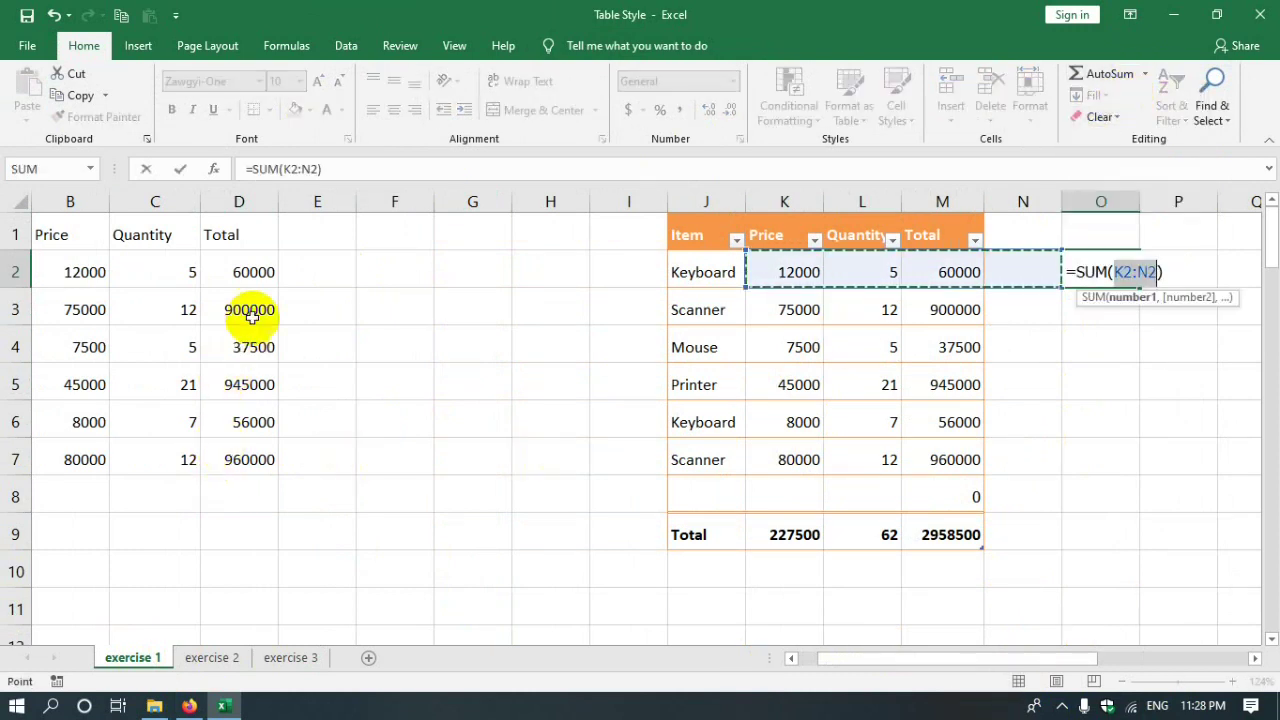
{"action": "left_click", "coordinate": [243, 268]}
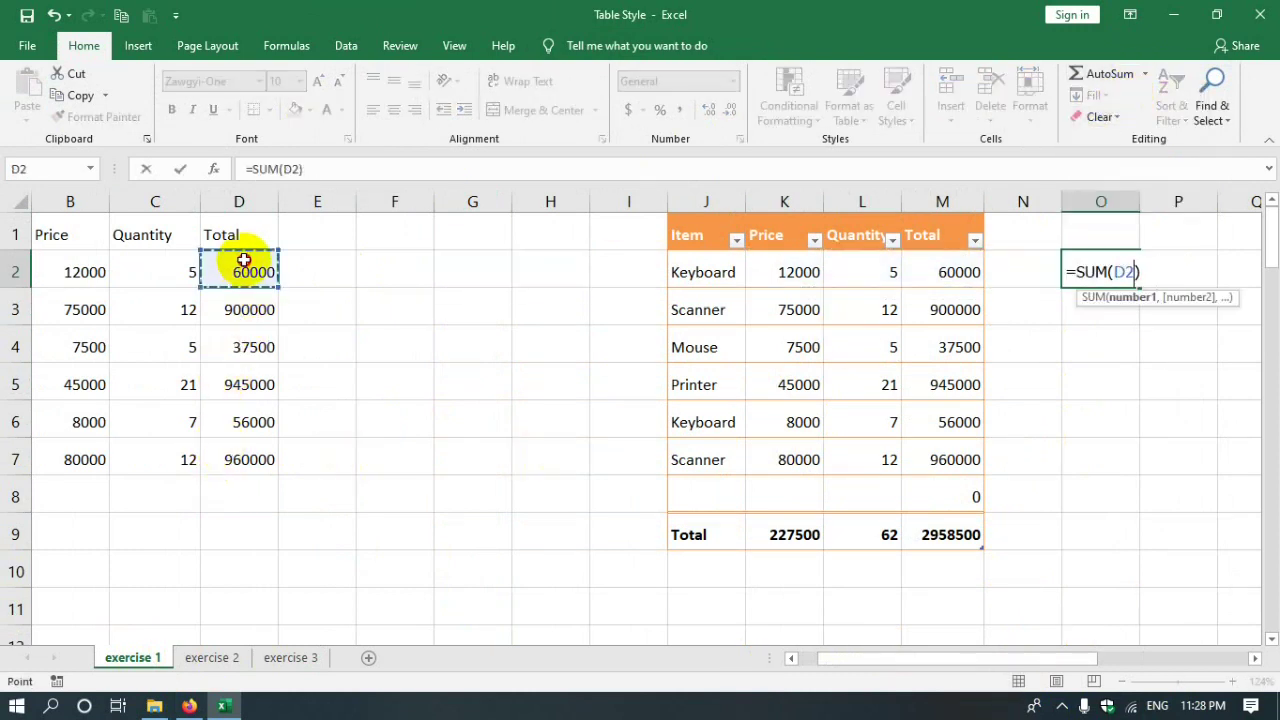
{"action": "left_click", "coordinate": [243, 203]}
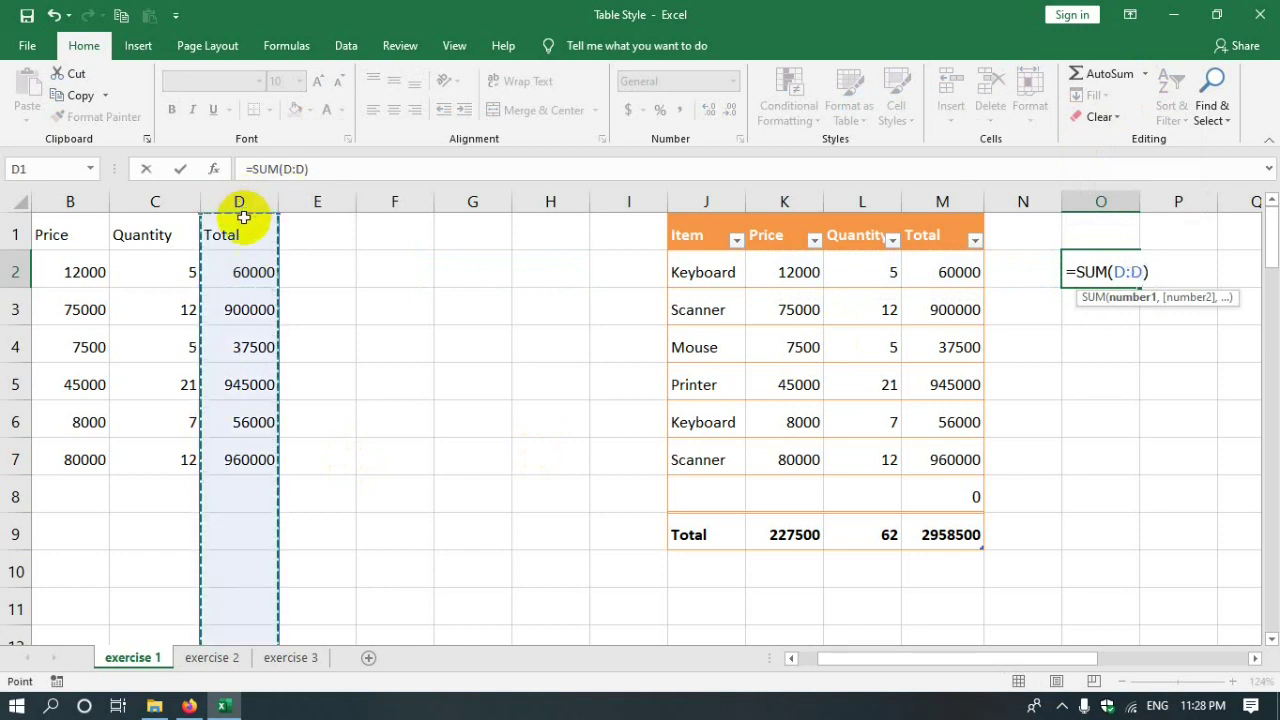
{"action": "key", "text": "Return"}
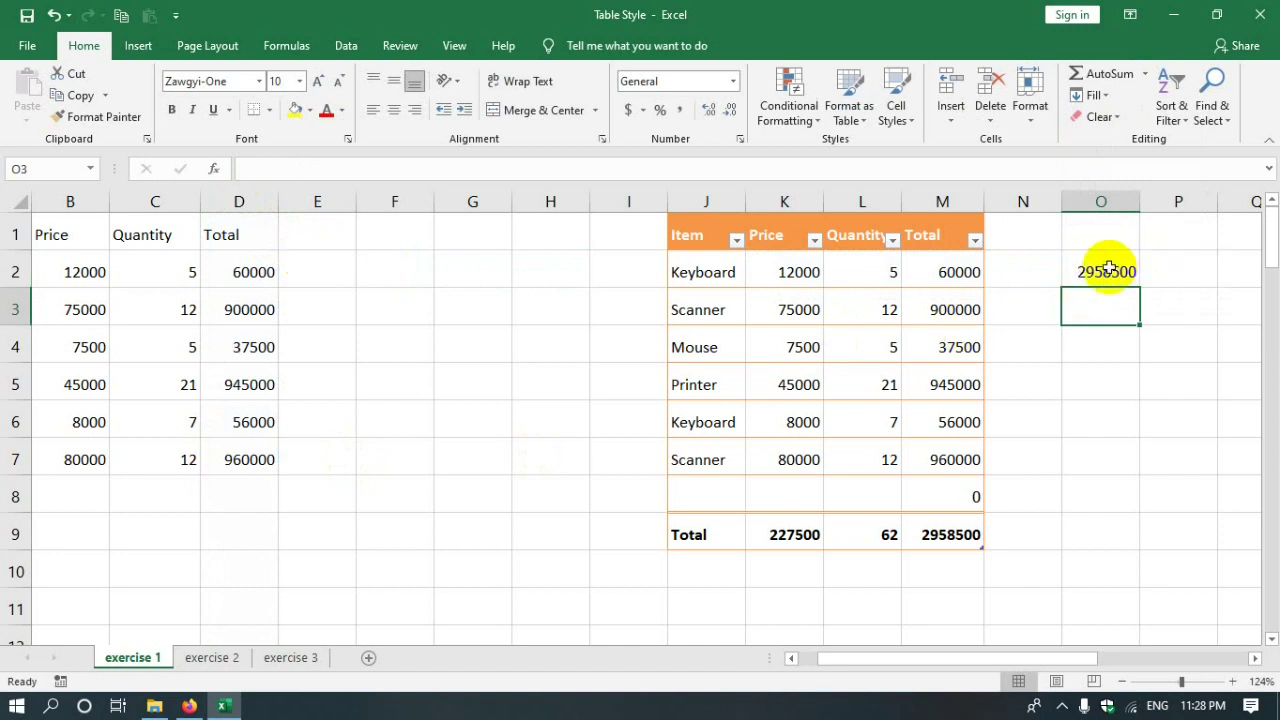
{"action": "left_click", "coordinate": [1108, 270]}
{"action": "left_click", "coordinate": [225, 202]}
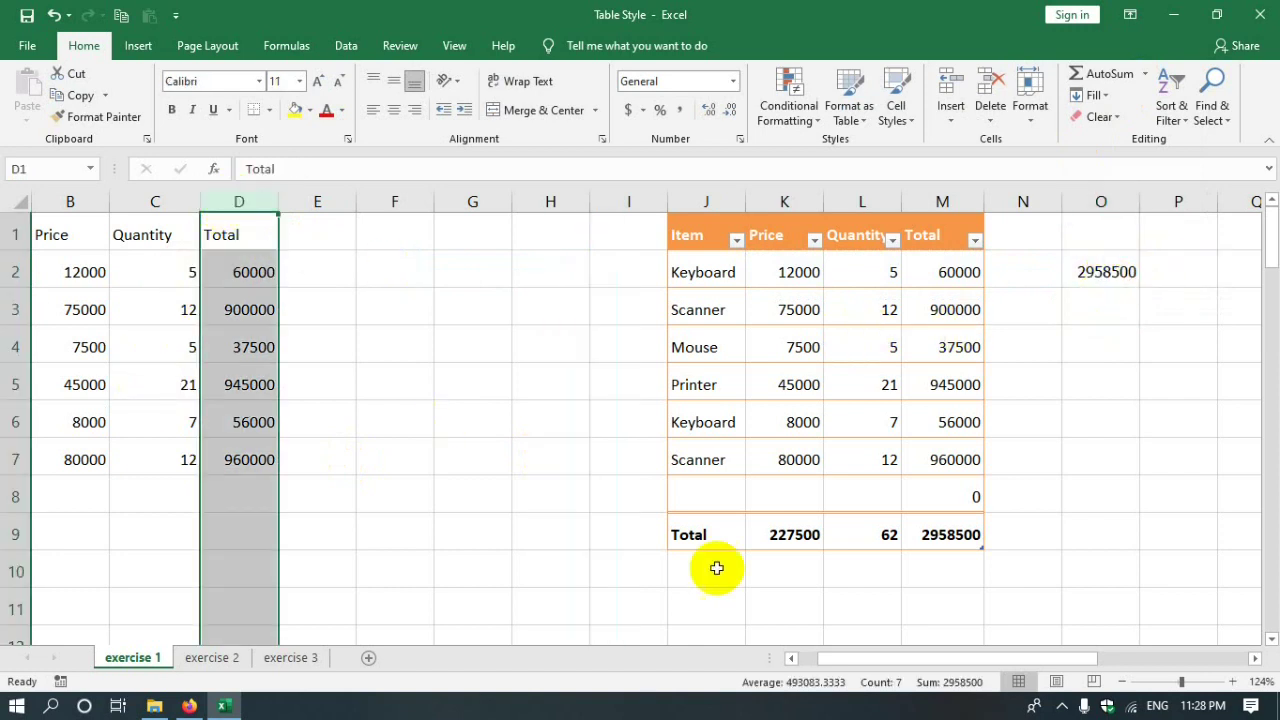
- Put =SUM(D2:D7) in D8 with AutoSum, giving 2958500
{"action": "left_click_drag", "start_coordinate": [849, 658], "coordinate": [786, 656]}
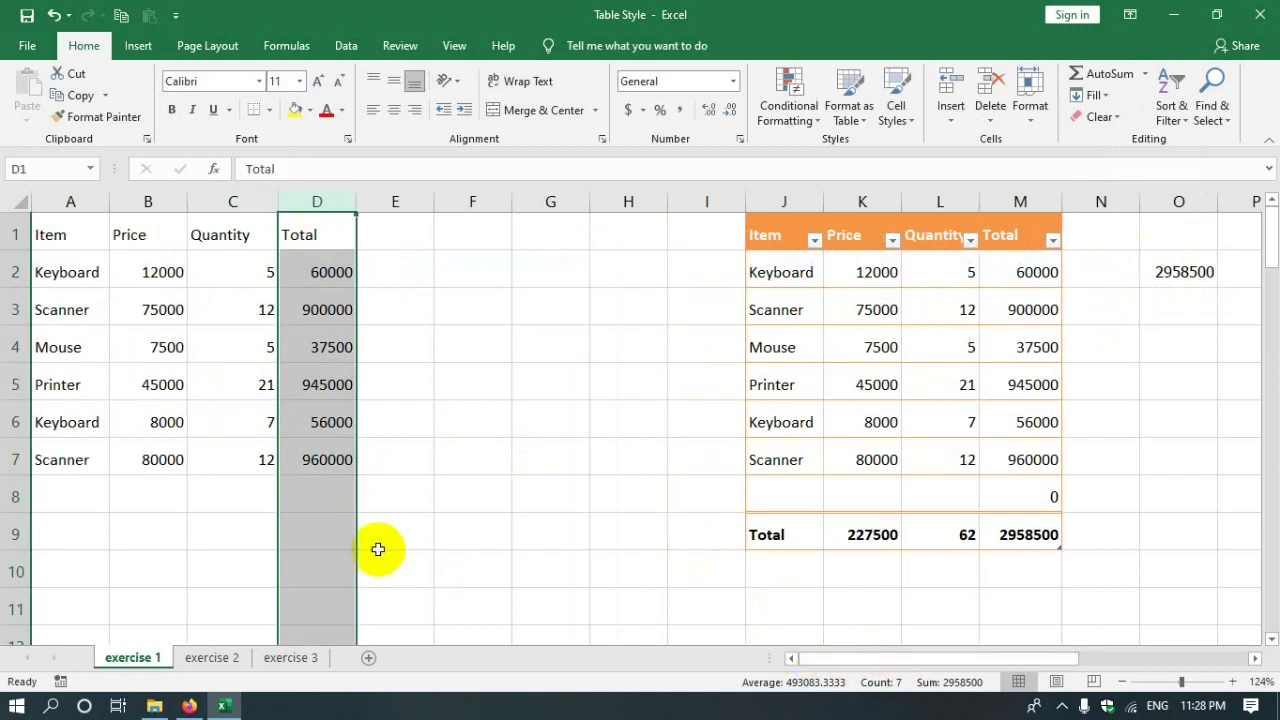
{"action": "left_click", "coordinate": [322, 495]}
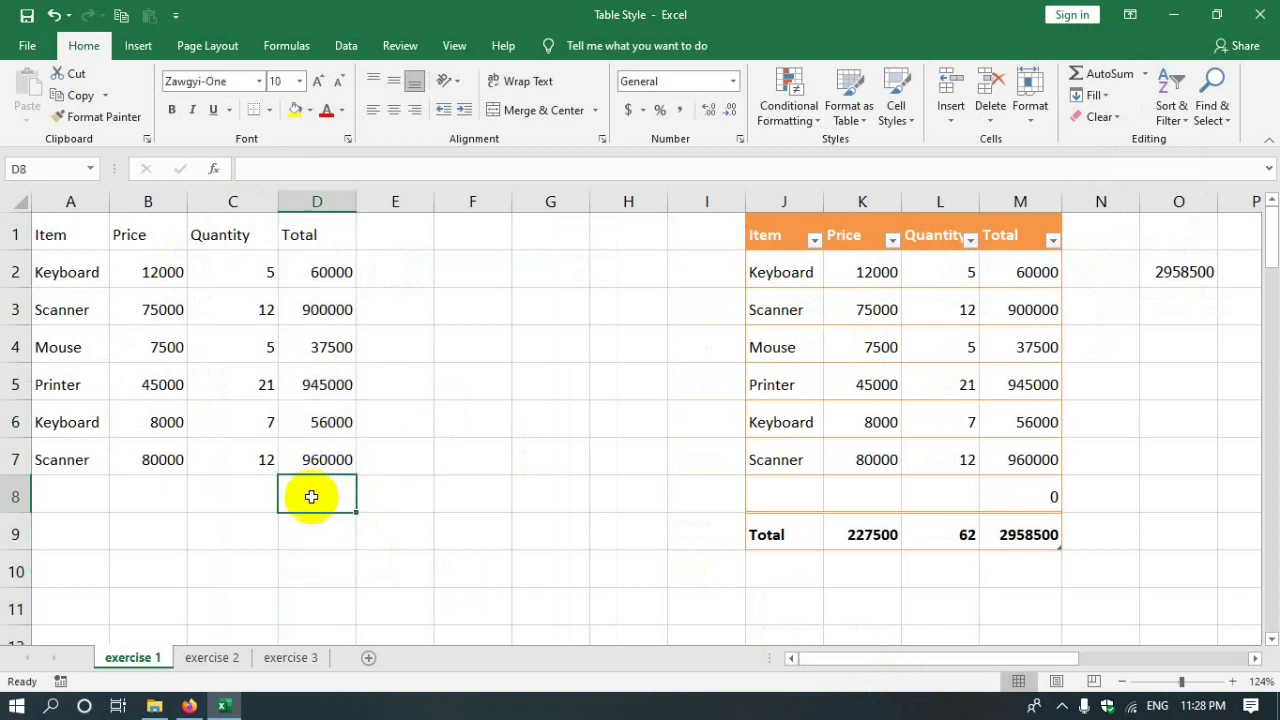
{"action": "left_click", "coordinate": [1108, 74]}
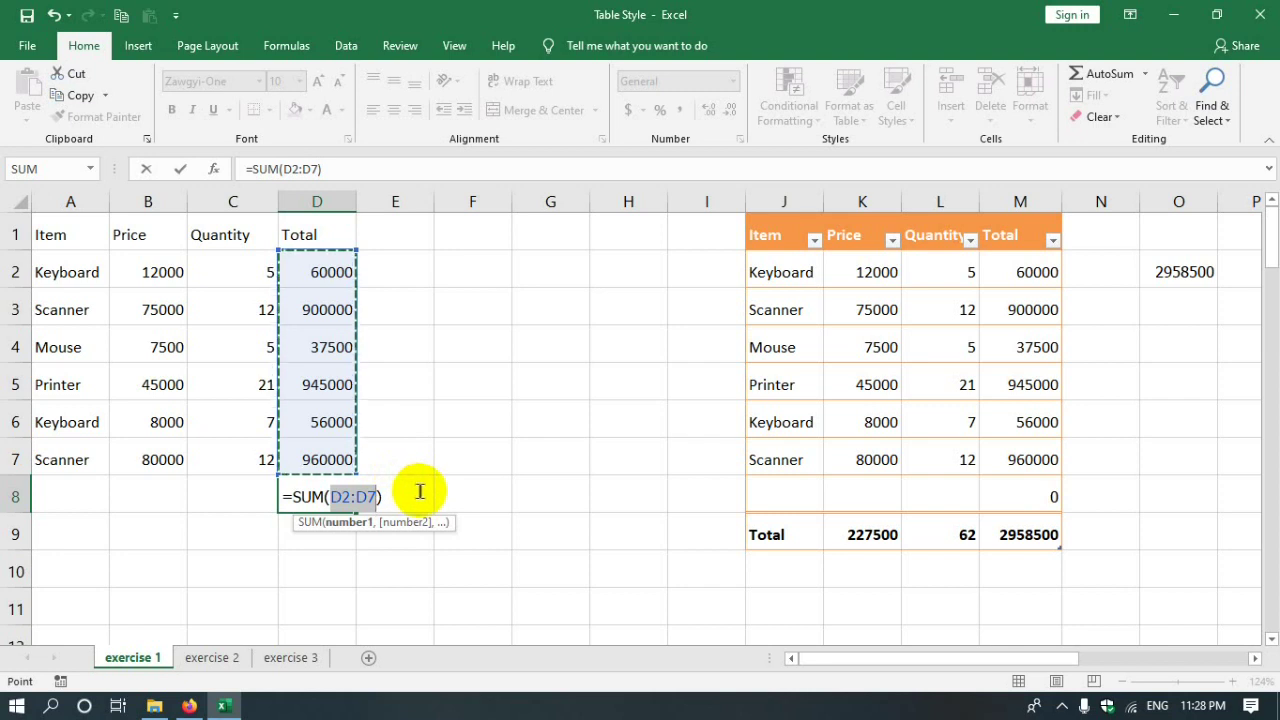
{"action": "key", "text": "Return"}
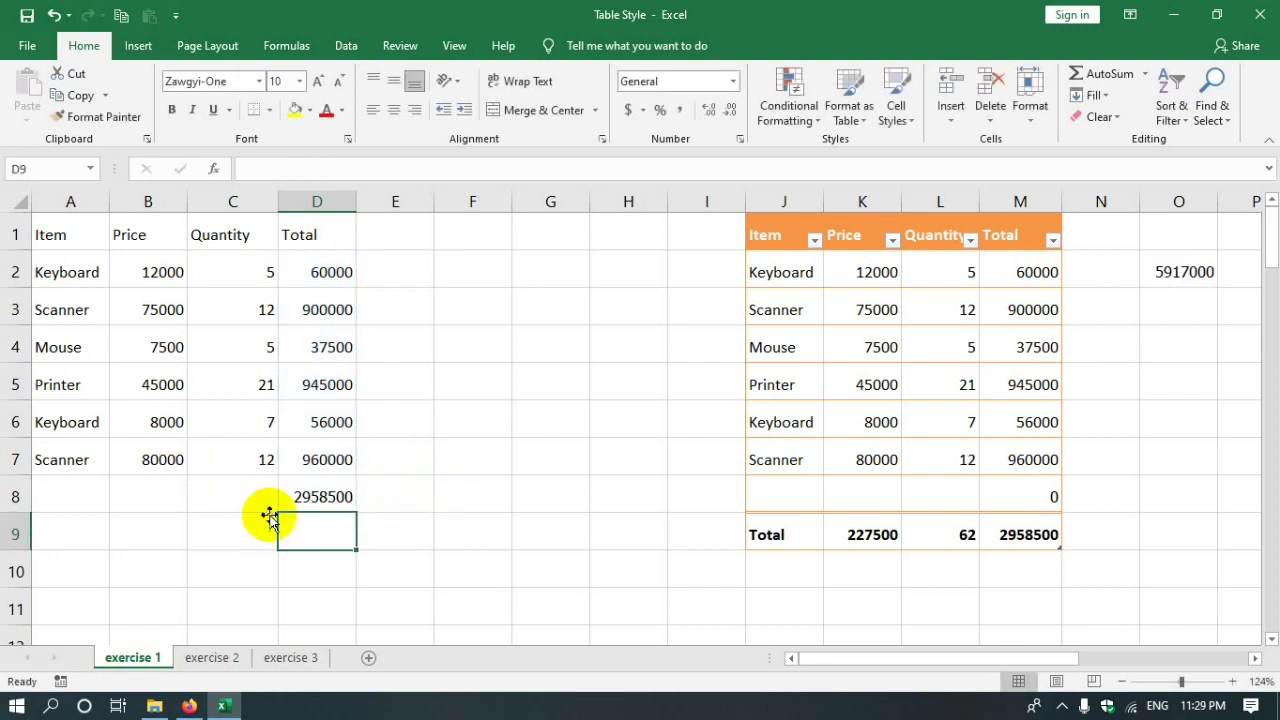
{"action": "left_click", "coordinate": [300, 497]}
{"action": "left_click", "coordinate": [320, 200]}
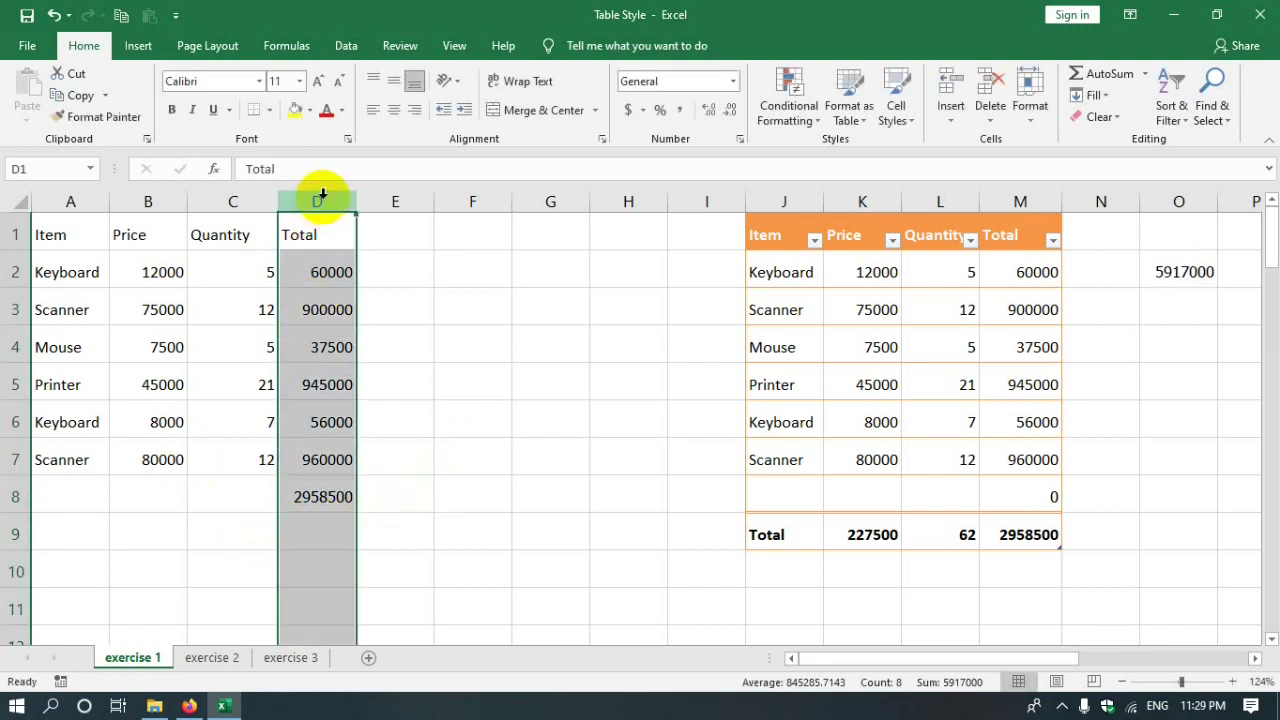
- Review the D8 total and the recalculated O2 sum, then dismiss a system notification
{"action": "left_click", "coordinate": [314, 500]}
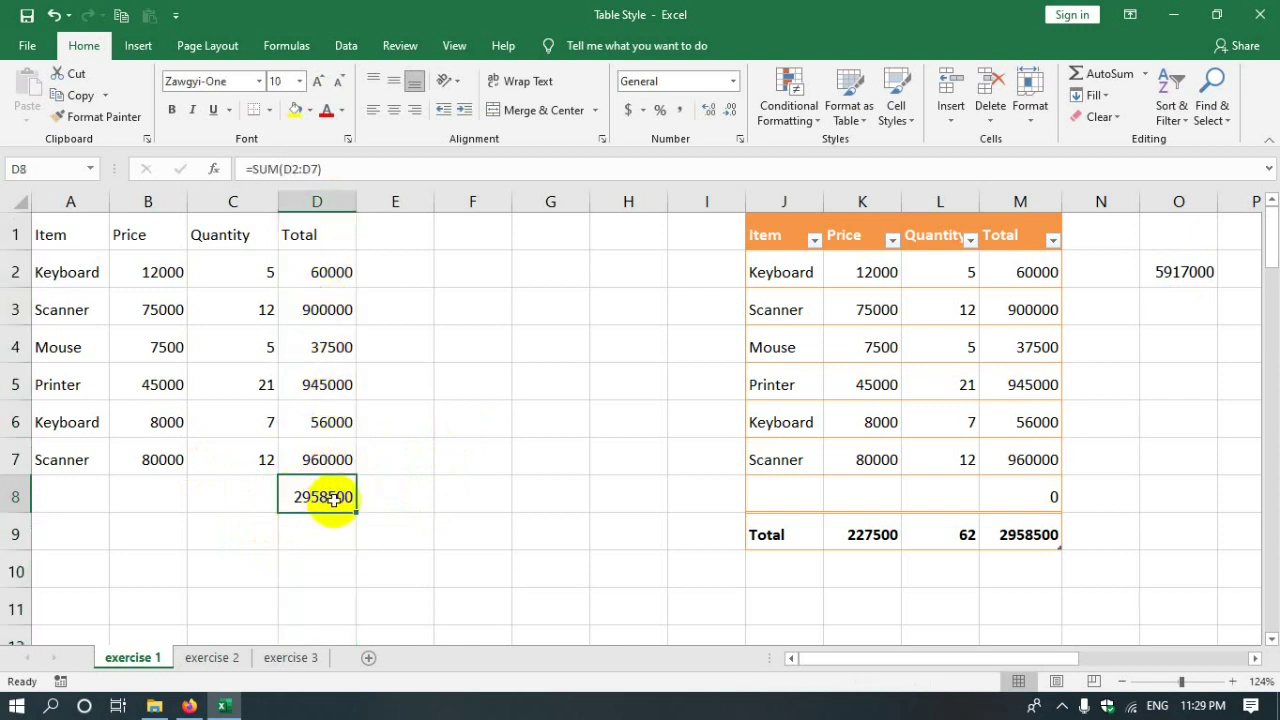
{"action": "left_click", "coordinate": [18, 495]}
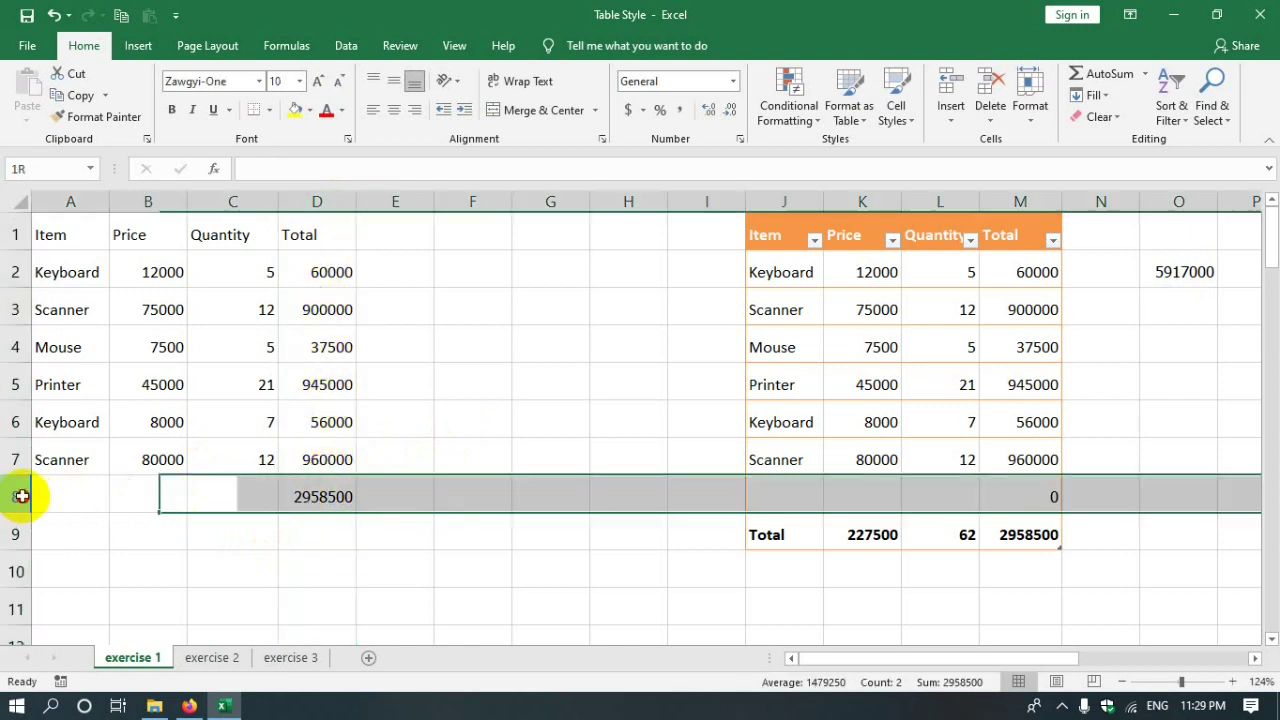
{"action": "left_click", "coordinate": [318, 483]}
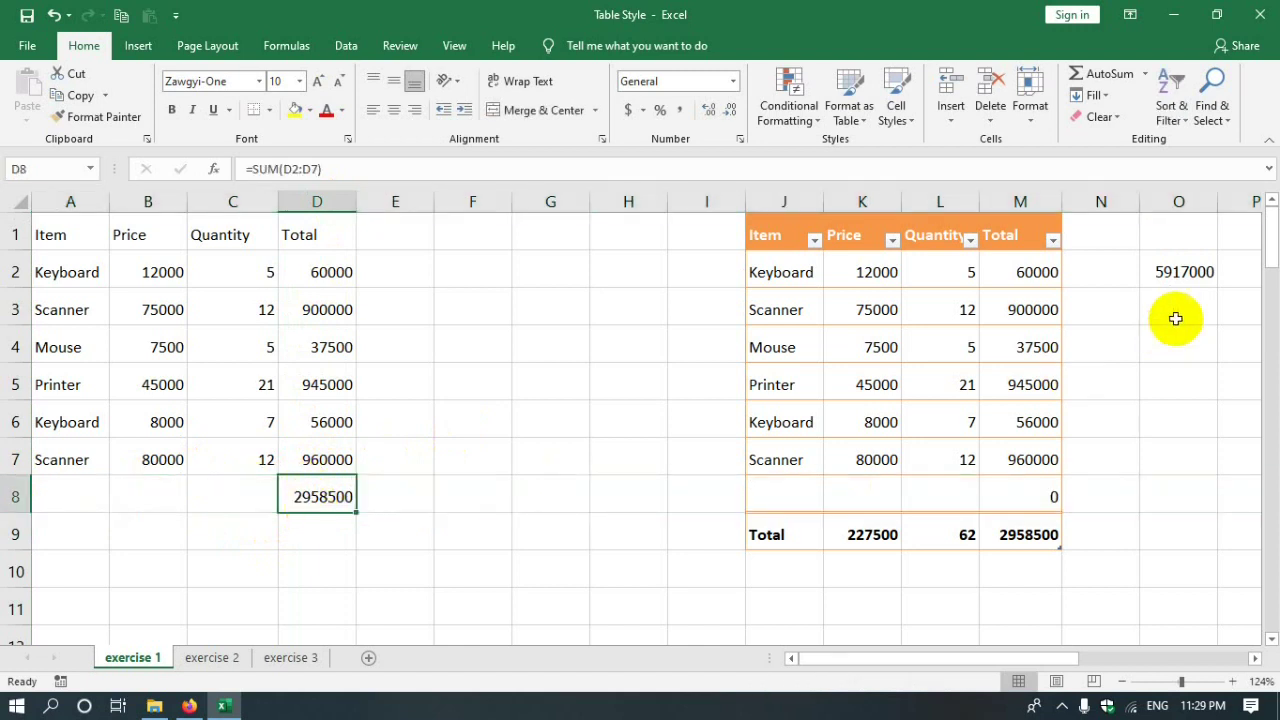
{"action": "left_click", "coordinate": [1160, 275]}
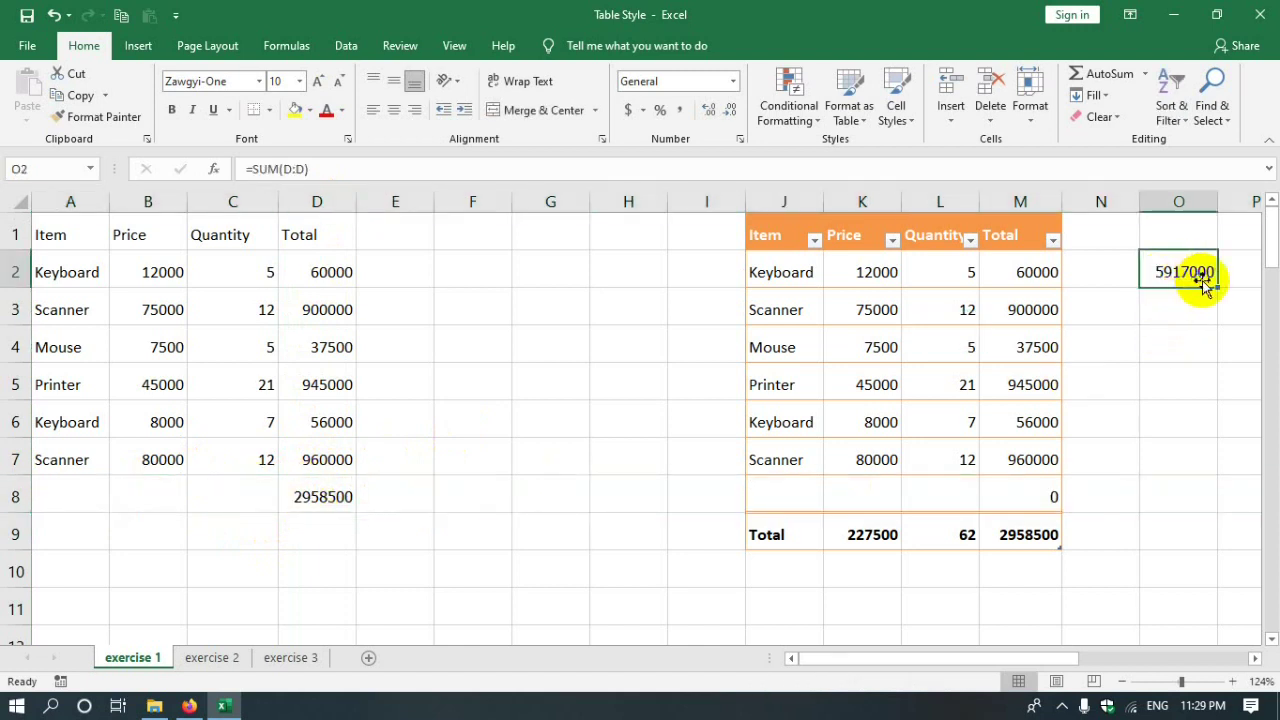
{"action": "left_click", "coordinate": [345, 495]}
{"action": "left_click", "coordinate": [571, 492]}
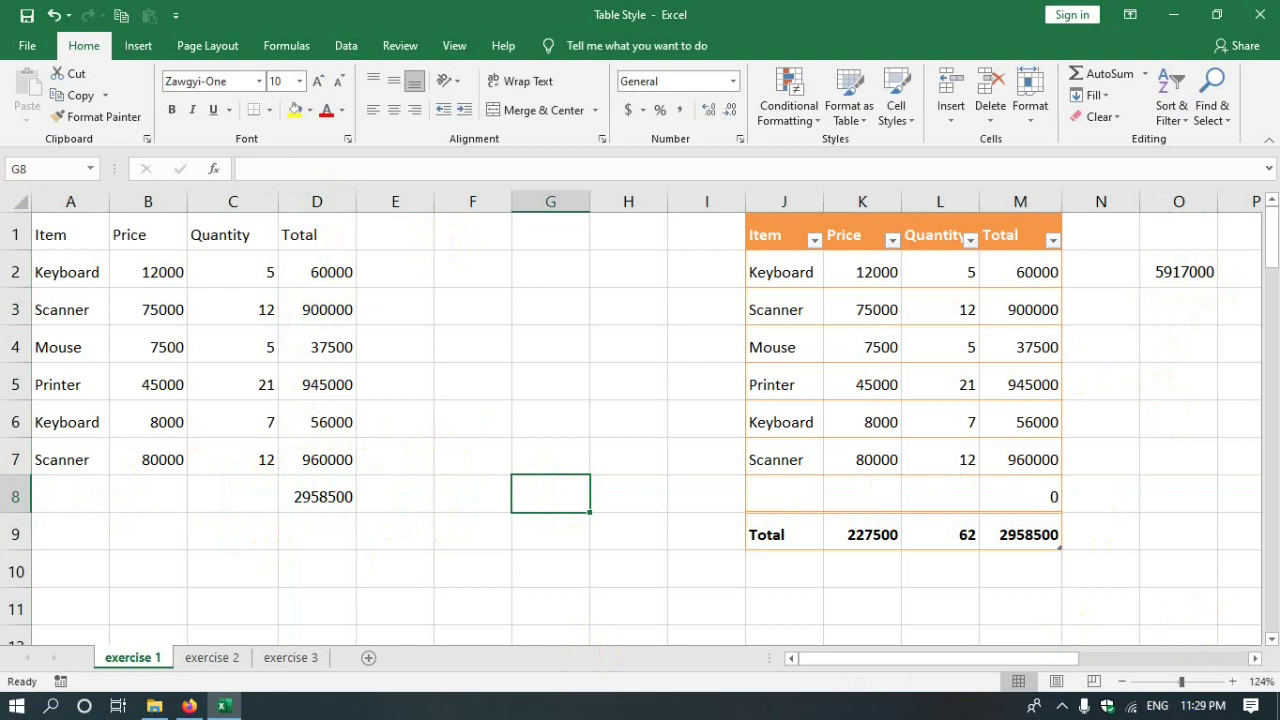
{"action": "left_click", "coordinate": [1250, 605]}
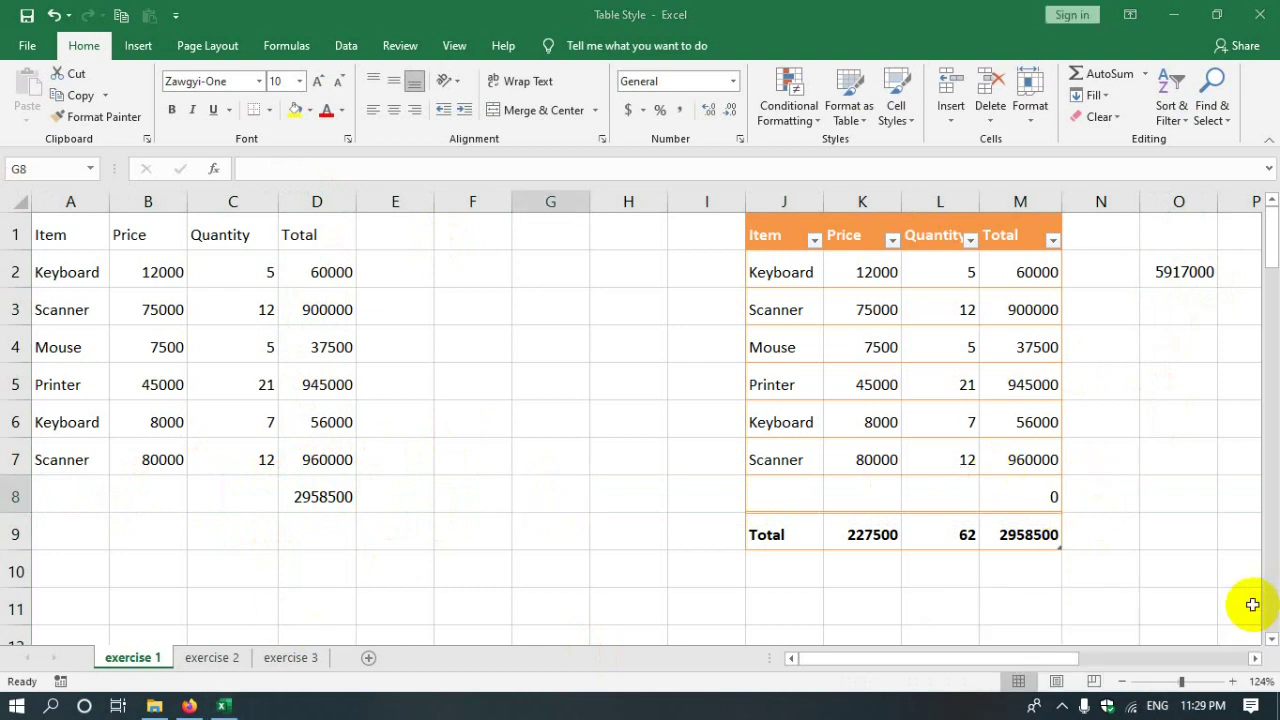
- Try an AutoSum in O3 that sums all of column M
{"action": "left_click", "coordinate": [1165, 313]}
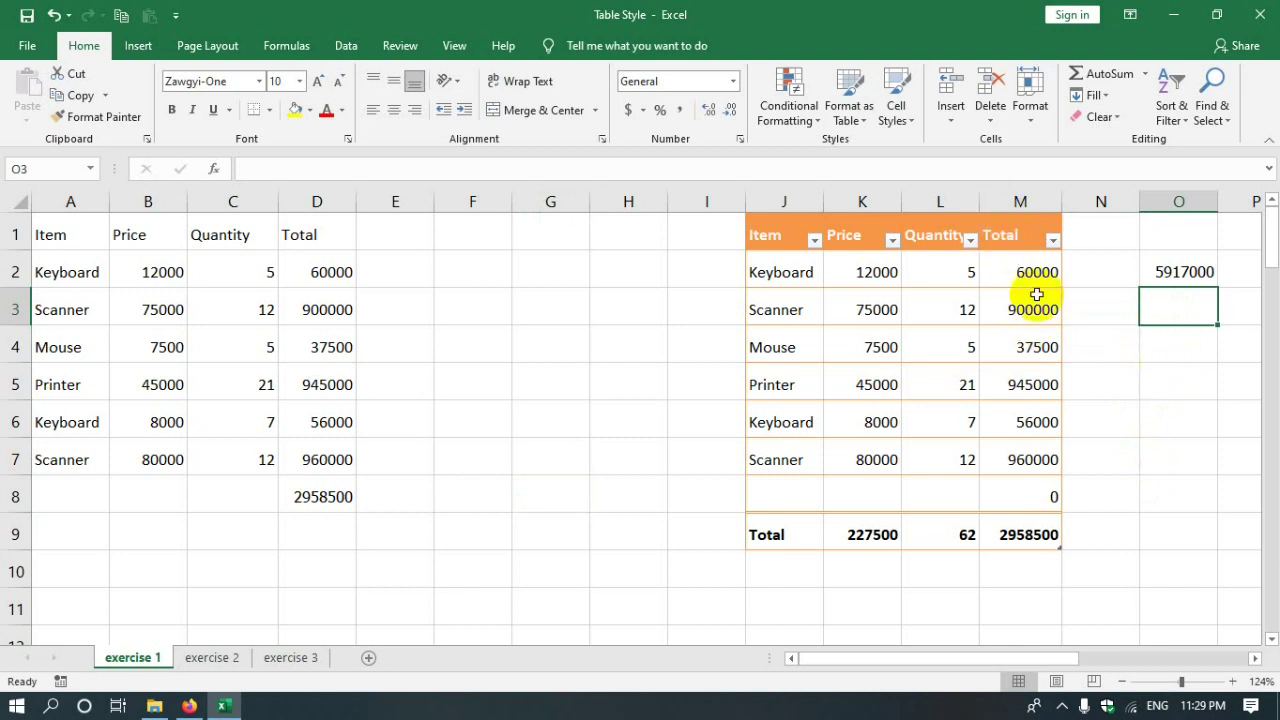
{"action": "left_click_drag", "start_coordinate": [940, 658], "coordinate": [998, 658]}
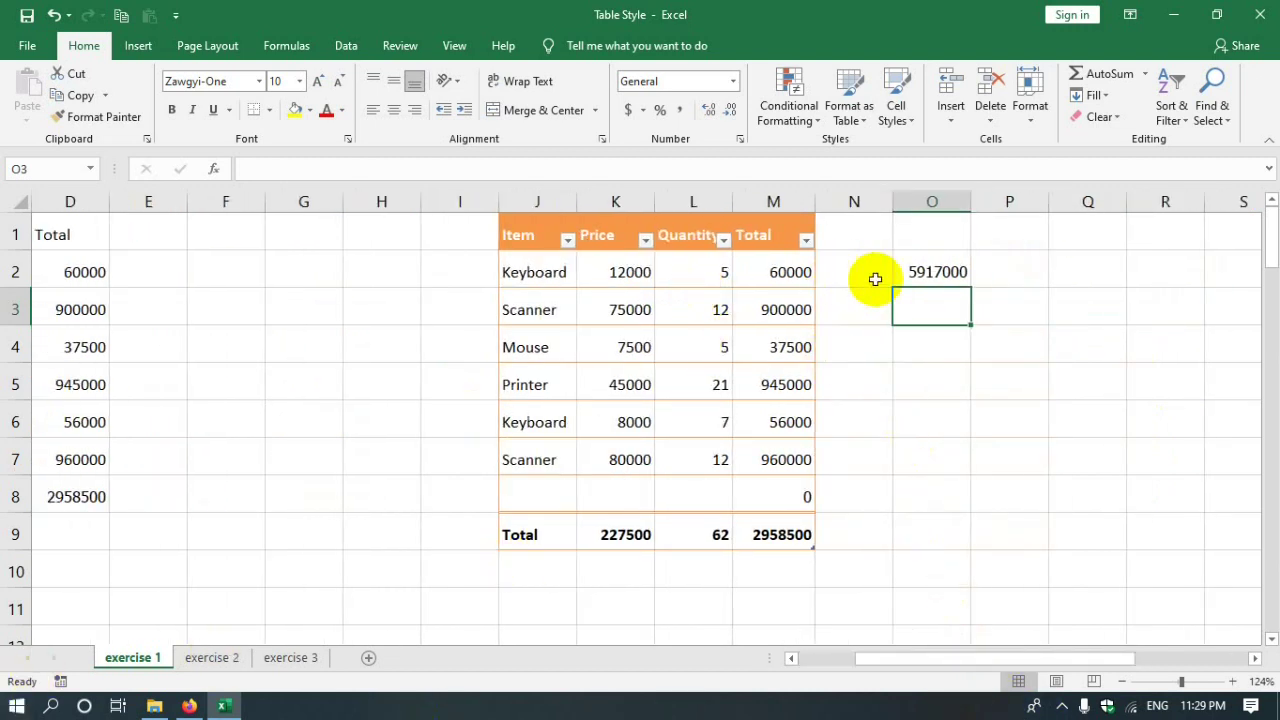
{"action": "left_click", "coordinate": [1112, 74]}
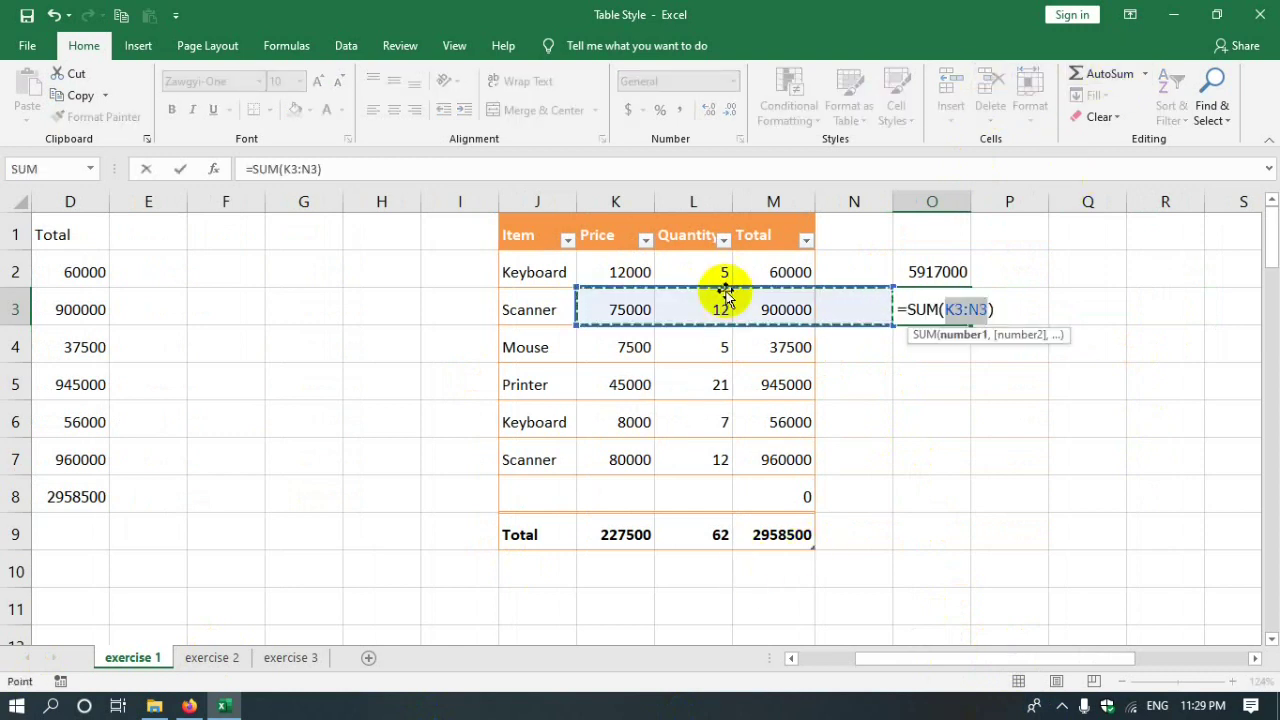
{"action": "left_click", "coordinate": [775, 214]}
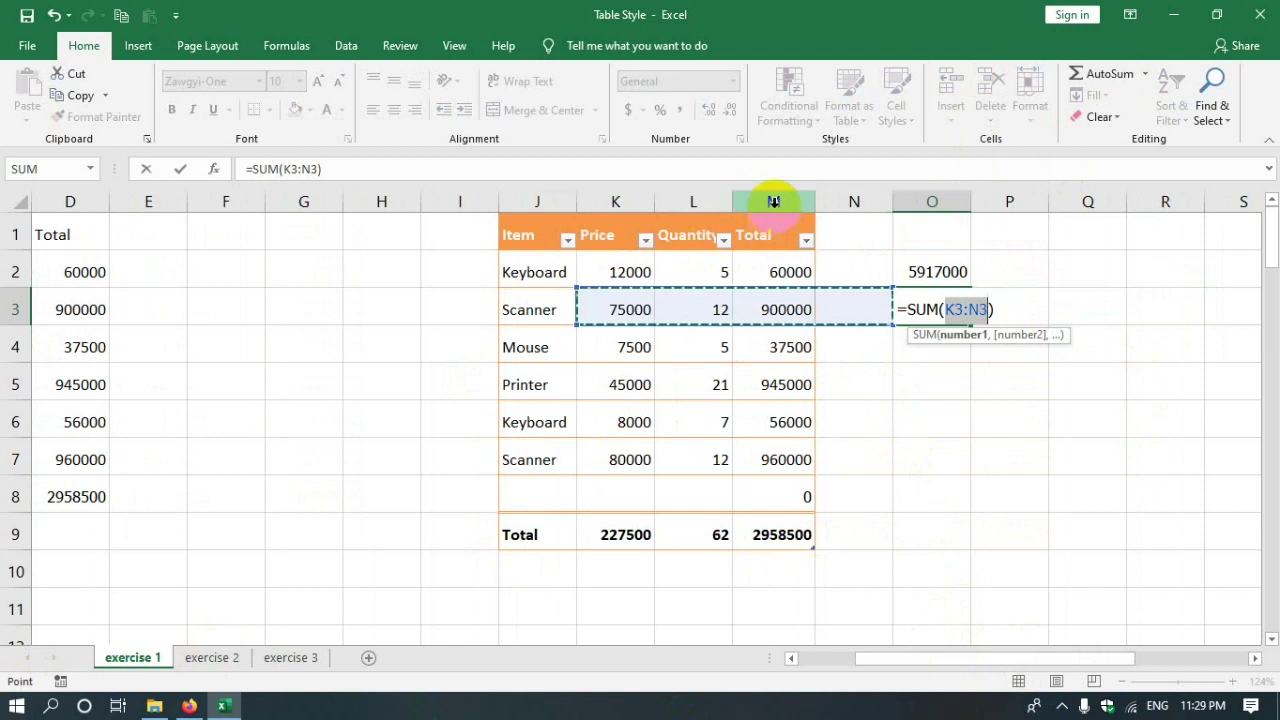
{"action": "left_click", "coordinate": [774, 202]}
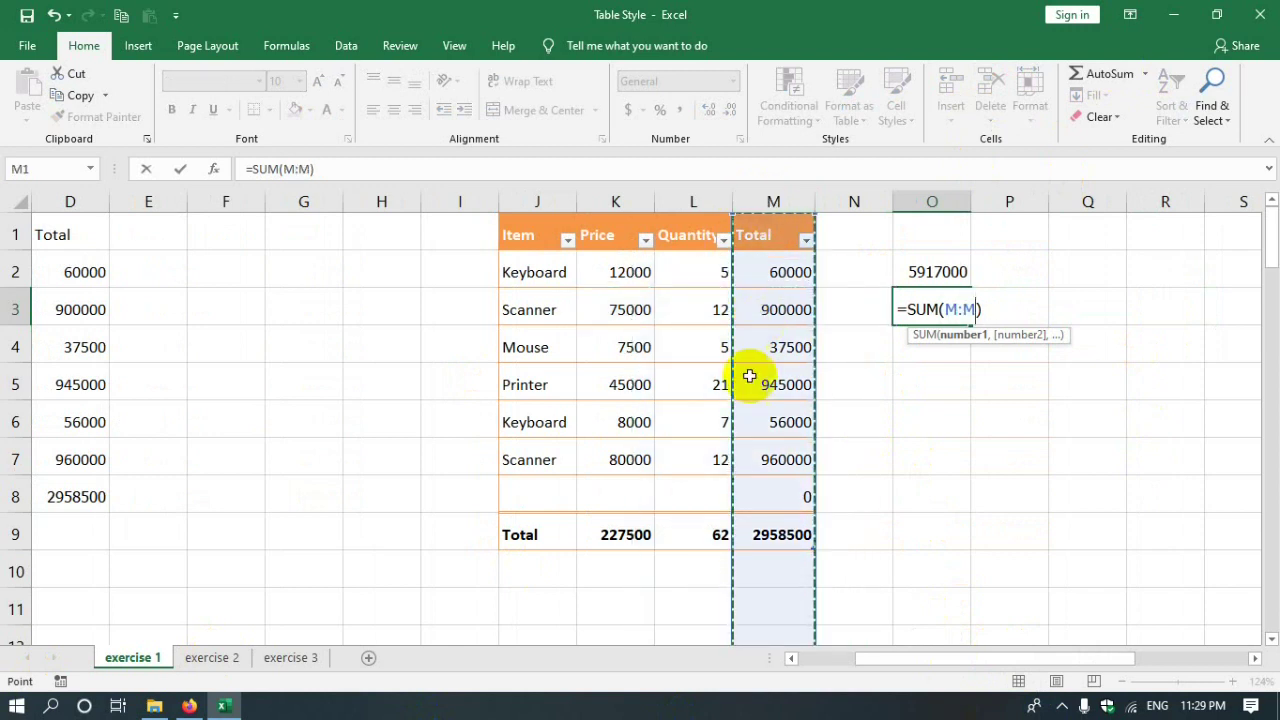
{"action": "key", "text": "Return"}
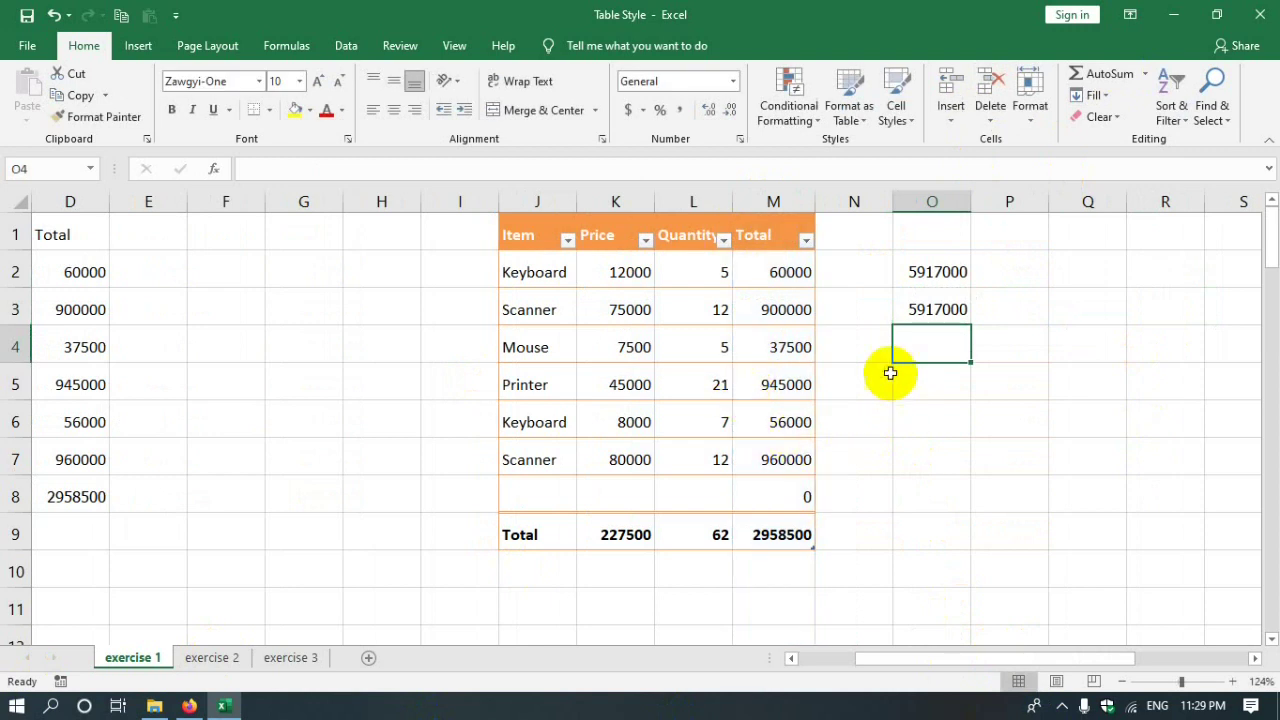
{"action": "left_click", "coordinate": [850, 516]}
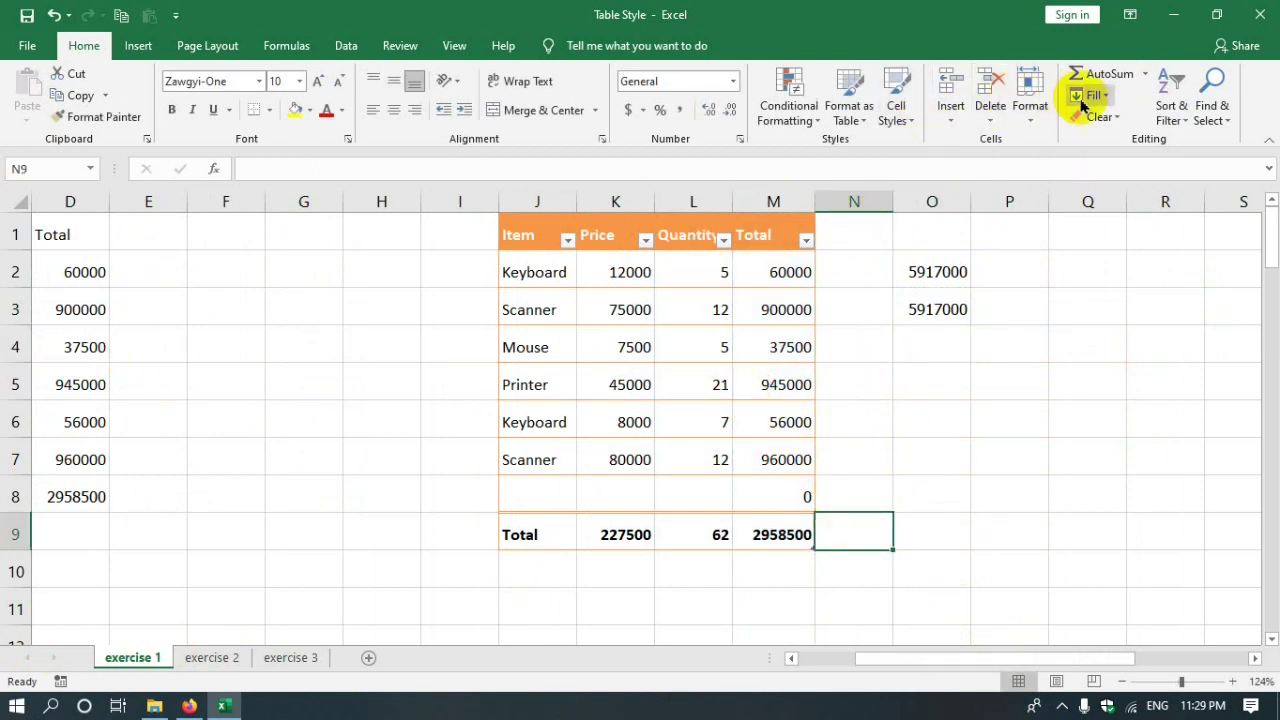
- Redo O3 as =SUM(Sale[Total]) by picking the table's Total column data
{"action": "left_click", "coordinate": [948, 311]}
{"action": "left_click", "coordinate": [1100, 75]}
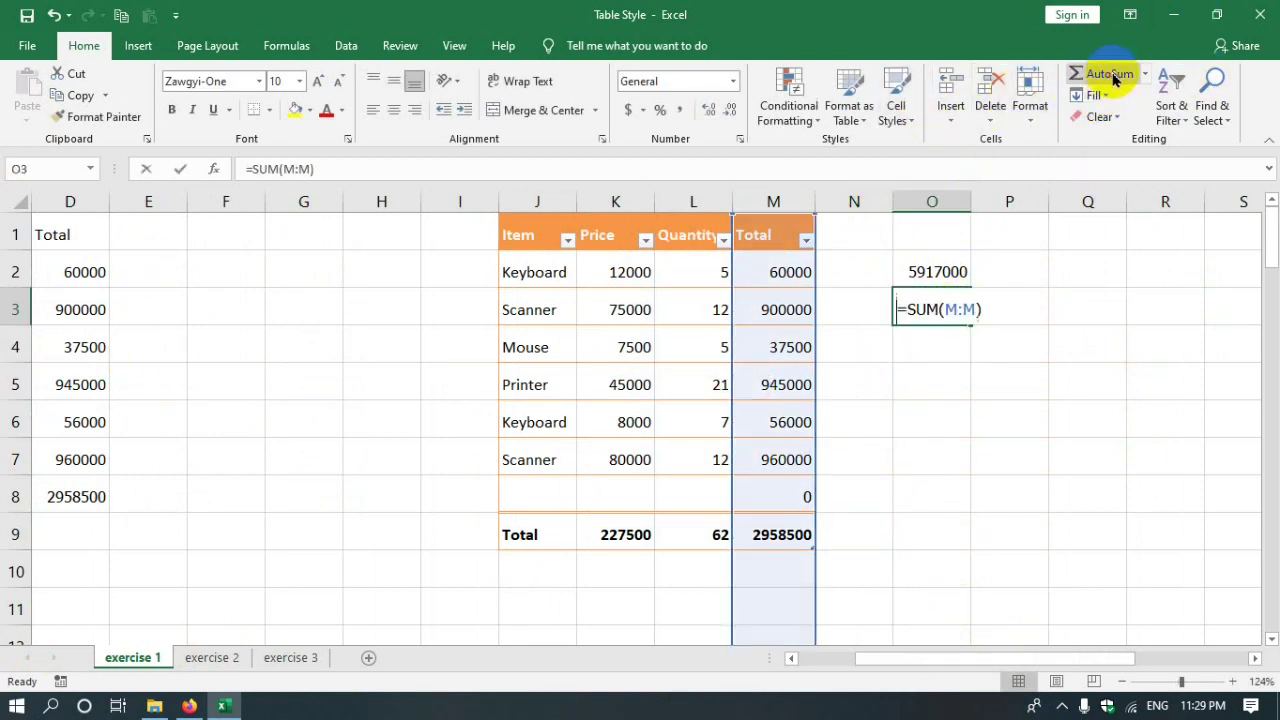
{"action": "left_click", "coordinate": [772, 233]}
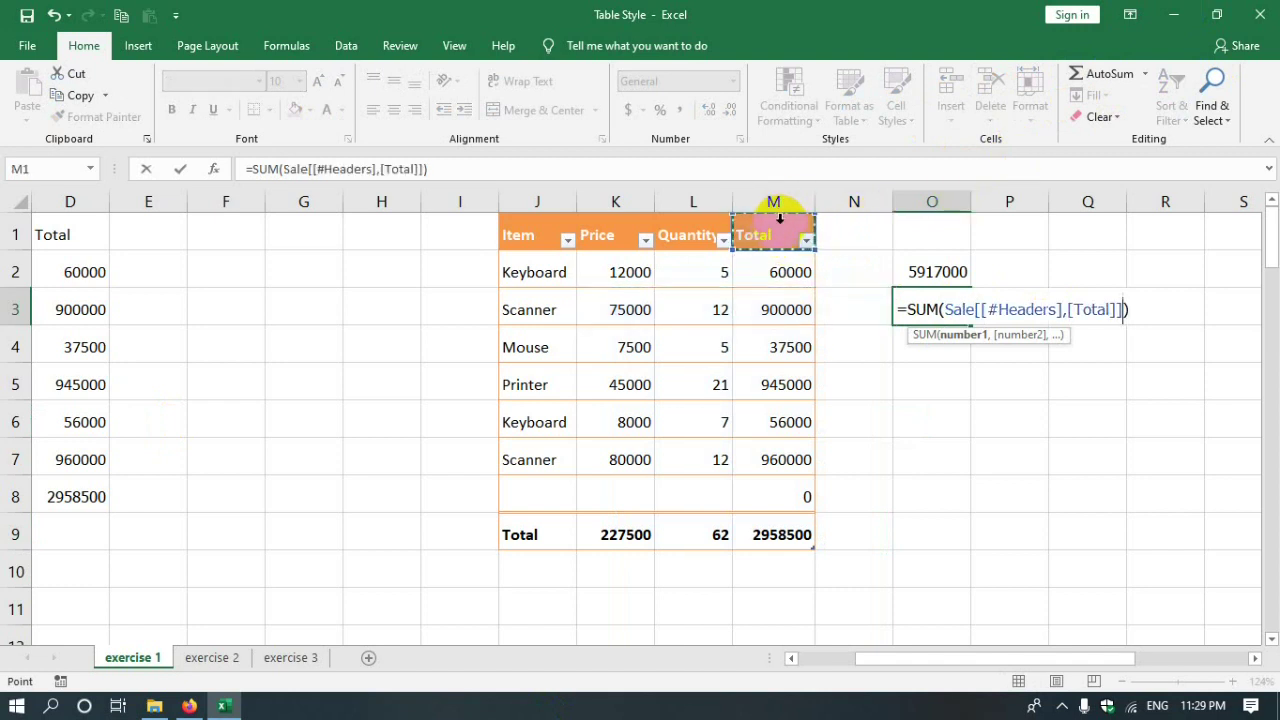
{"action": "left_click", "coordinate": [779, 214]}
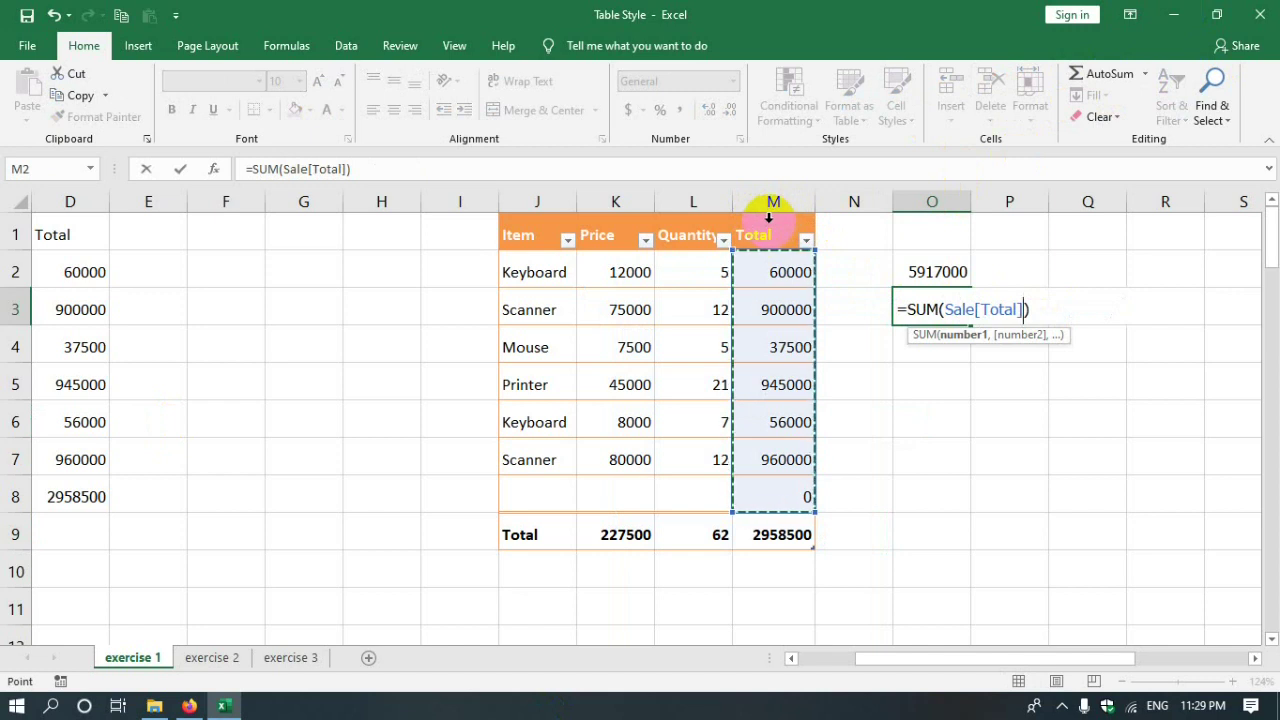
{"action": "left_click", "coordinate": [768, 218]}
{"action": "left_click", "coordinate": [770, 215]}
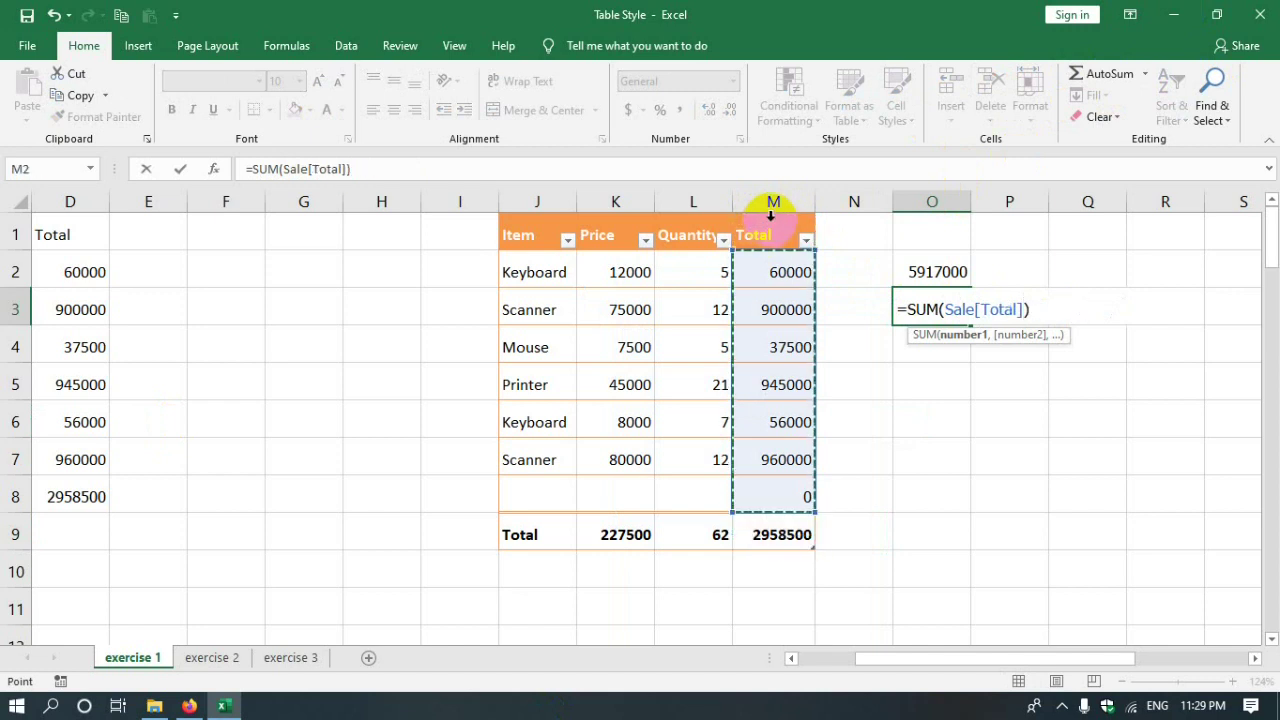
{"action": "key", "text": "Return"}
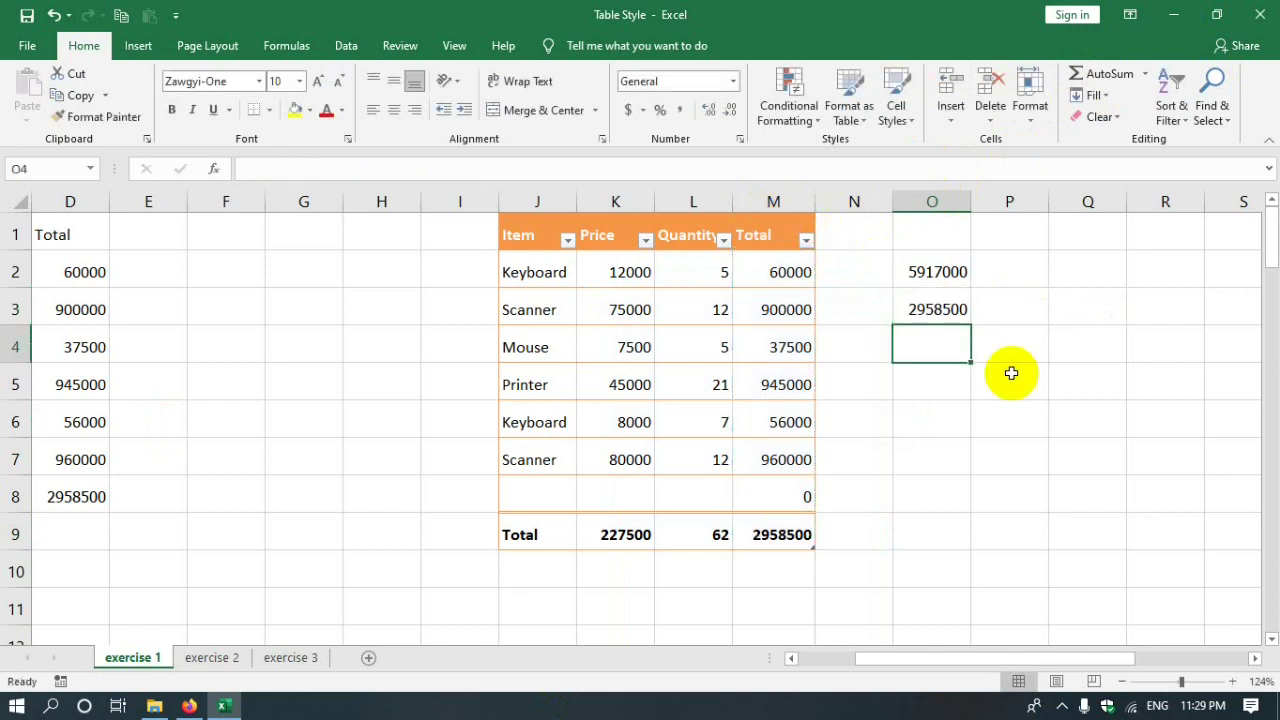
- Check the Total values and O3 formula, then add two new rows to the Sale table
{"action": "left_click_drag", "start_coordinate": [773, 271], "coordinate": [771, 491]}
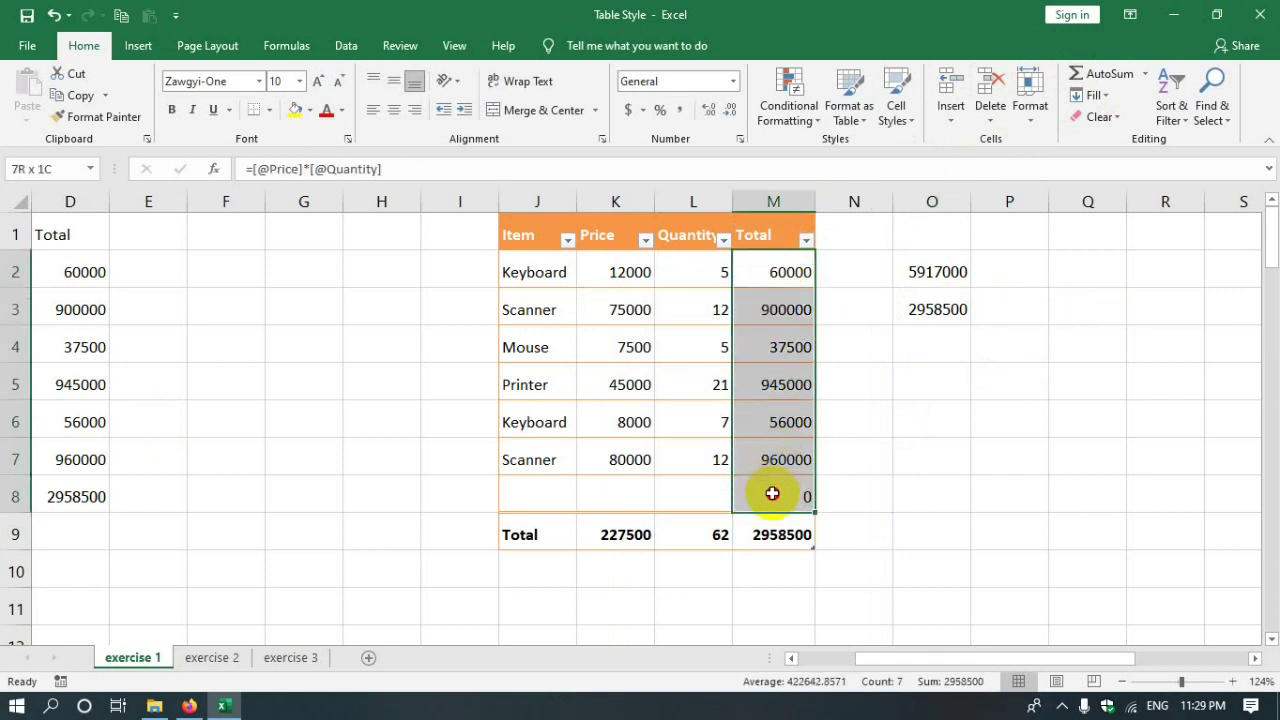
{"action": "left_click", "coordinate": [884, 384]}
{"action": "left_click", "coordinate": [926, 305]}
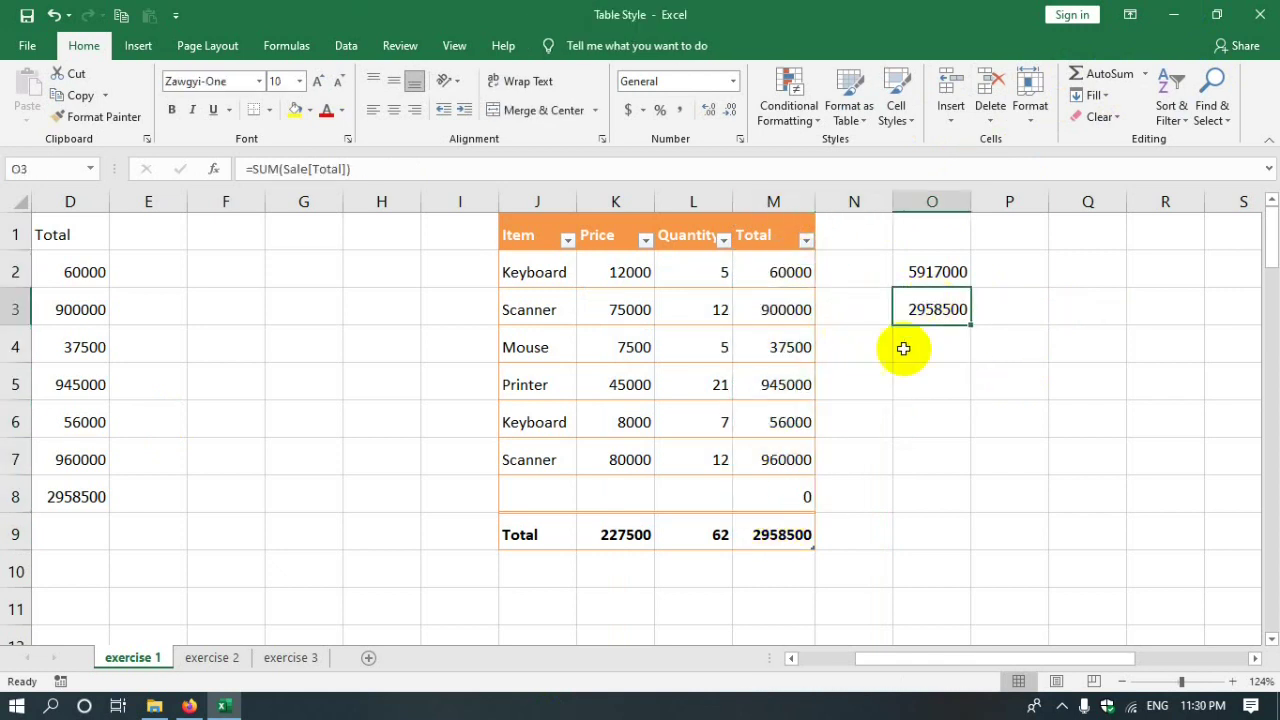
{"action": "left_click", "coordinate": [412, 540]}
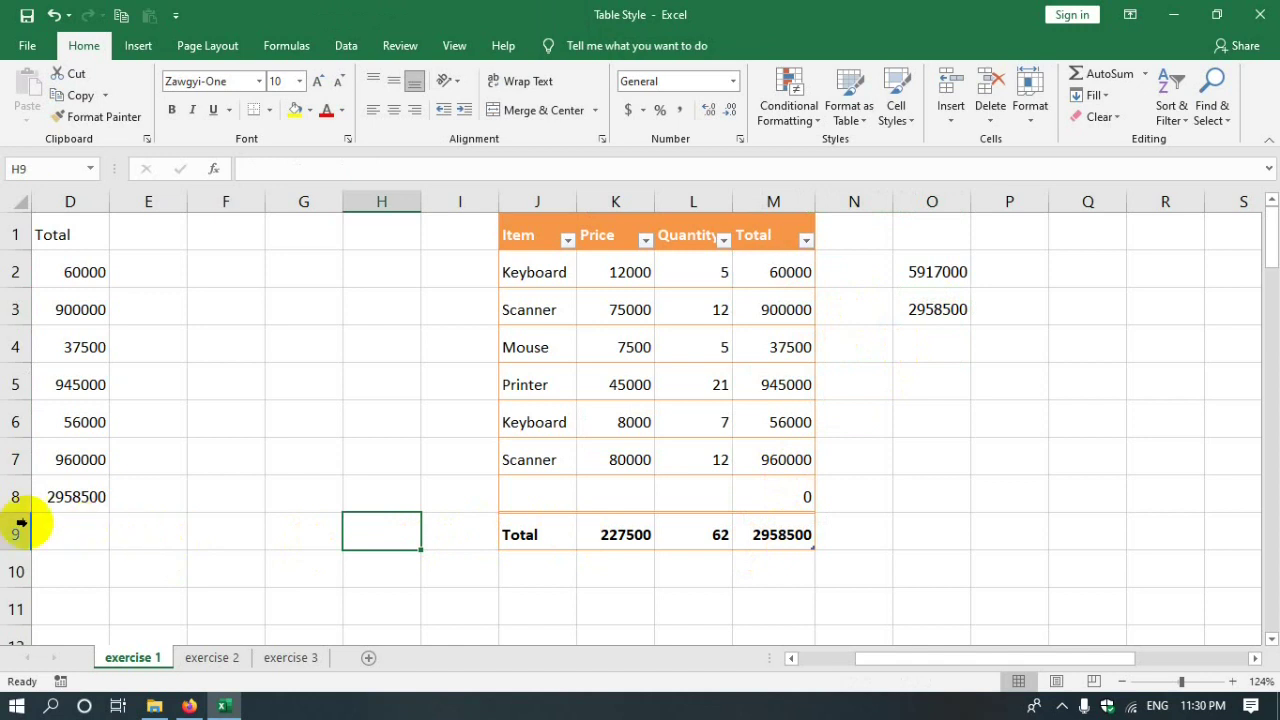
{"action": "left_click", "coordinate": [18, 530]}
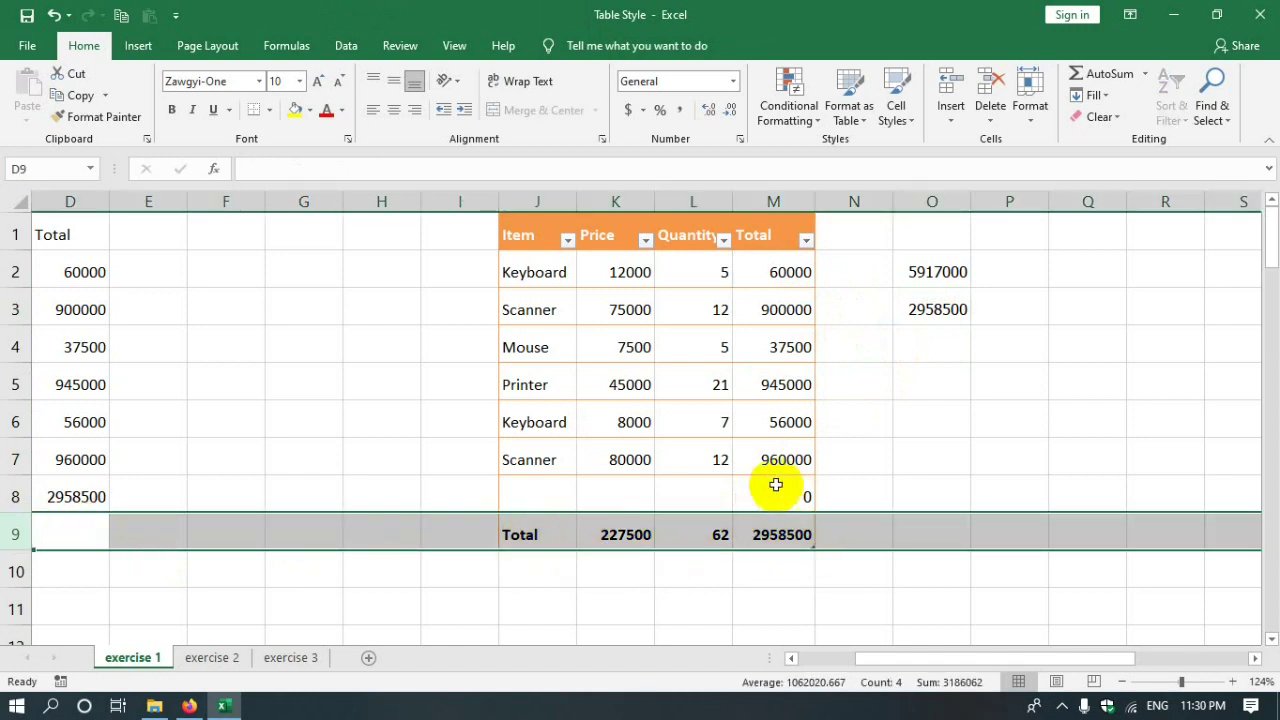
{"action": "left_click", "coordinate": [775, 490]}
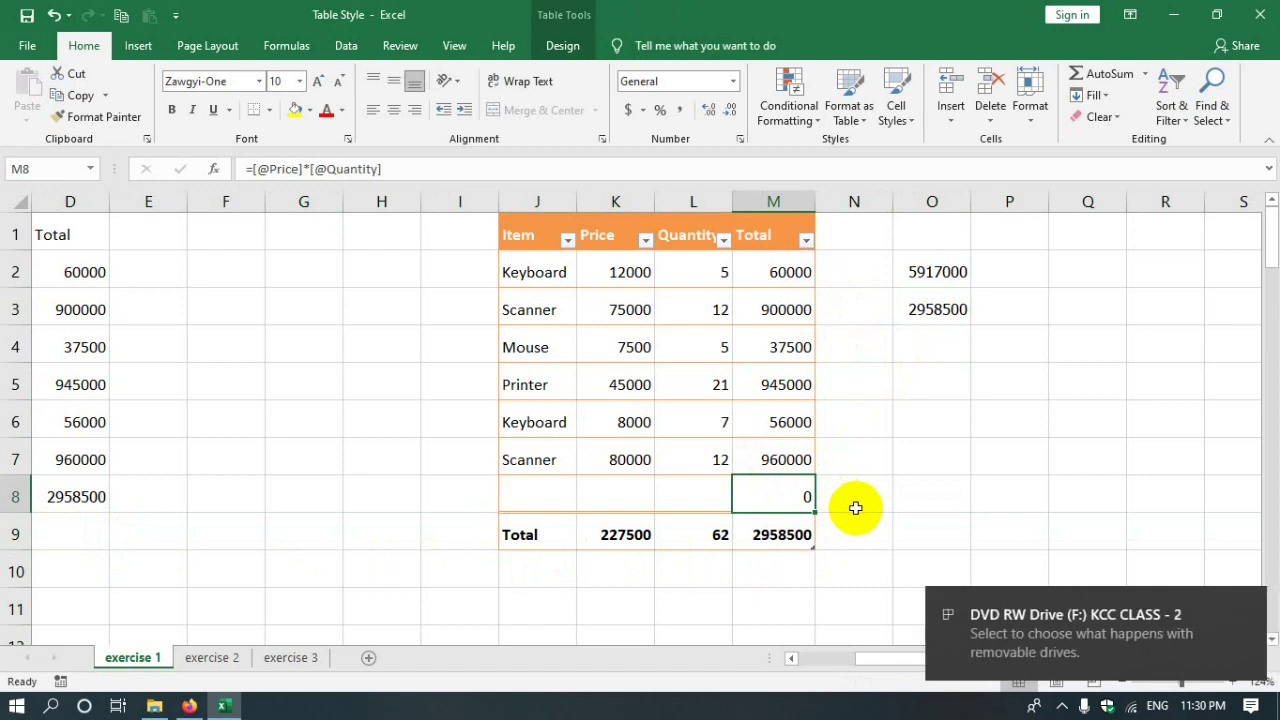
{"action": "key", "text": "Tab"}
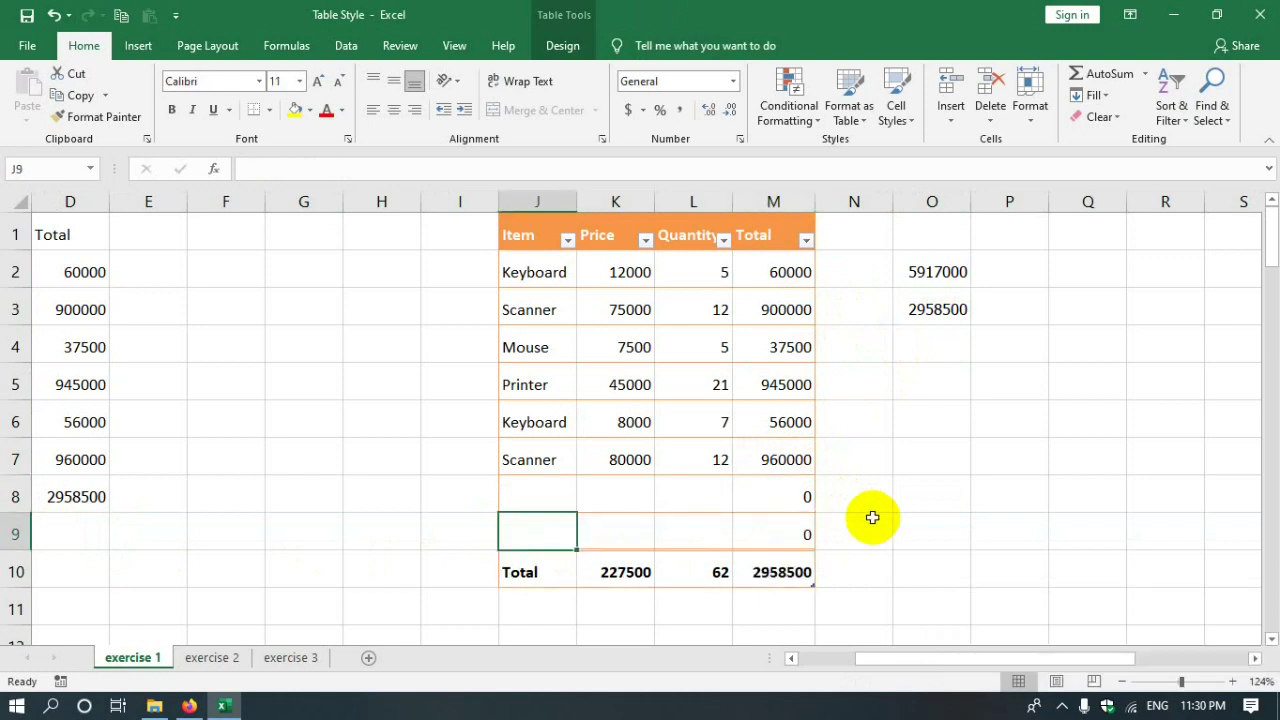
{"action": "key", "text": "Tab"}
{"action": "key", "text": "Tab"}
{"action": "key", "text": "Tab"}
{"action": "key", "text": "Tab"}
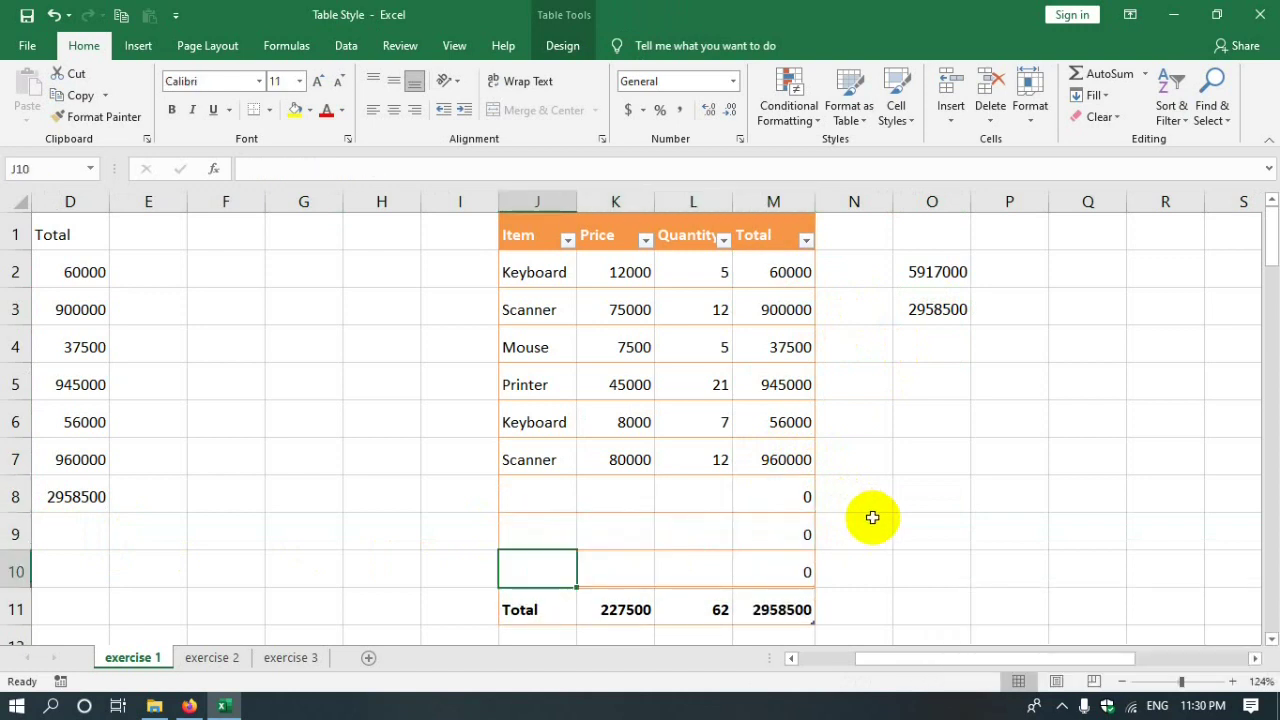
- Enter price 5000 and quantity 13 in row 8, giving Total 65000 and O3 3023500
{"action": "left_click", "coordinate": [614, 497]}
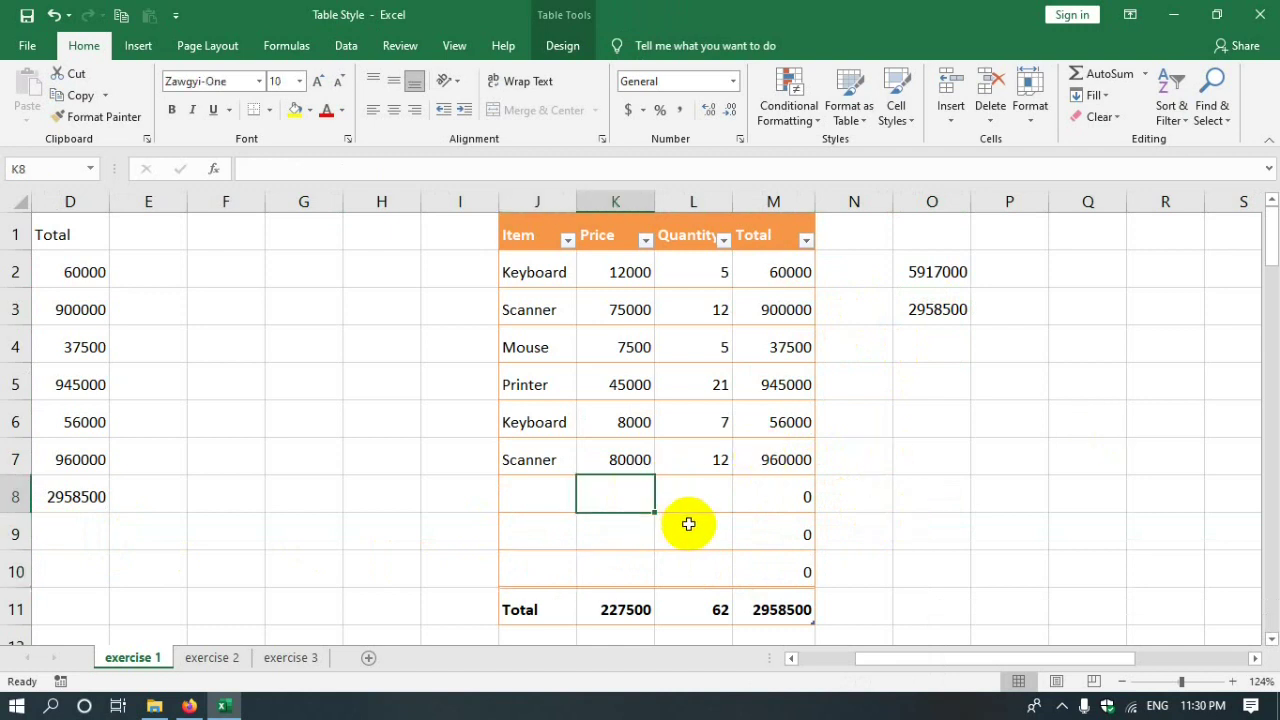
{"action": "type", "text": "50"}
{"action": "key", "text": "Tab"}
{"action": "type", "text": "13"}
{"action": "key", "text": "Return"}
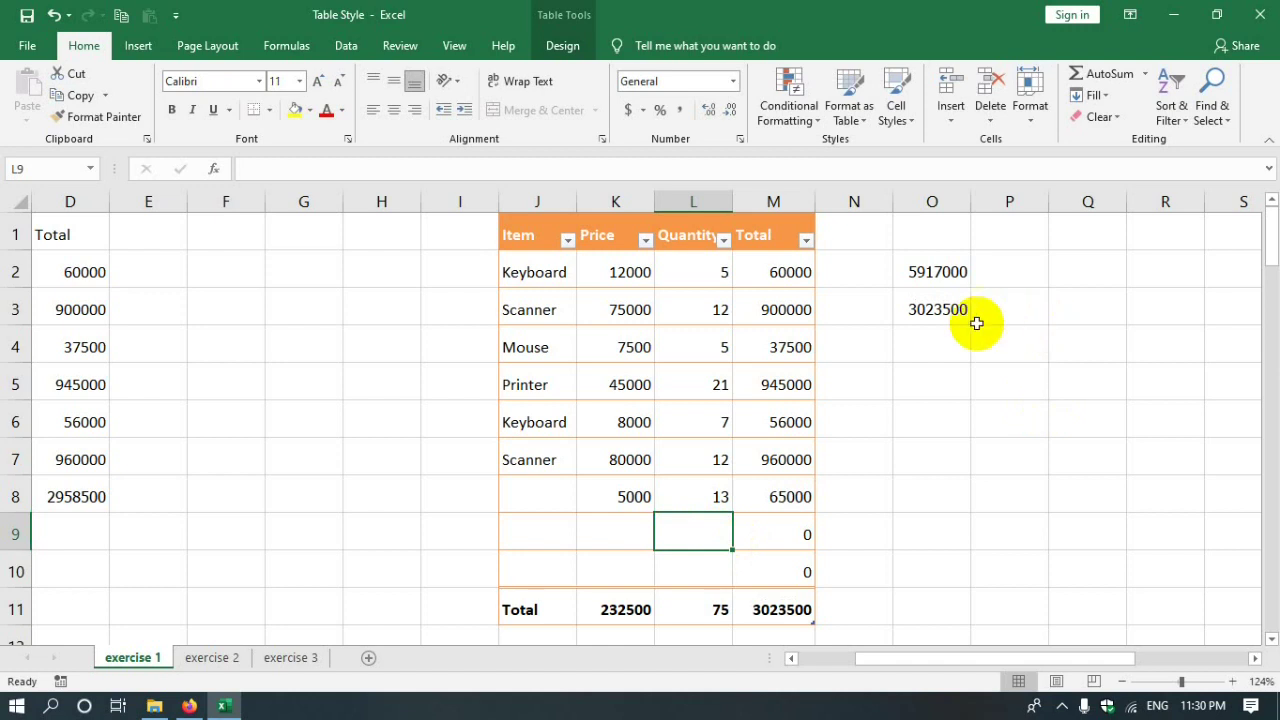
{"action": "left_click", "coordinate": [928, 308]}
{"action": "left_click", "coordinate": [771, 494]}
{"action": "key", "text": "Right"}
{"action": "key", "text": "Right"}
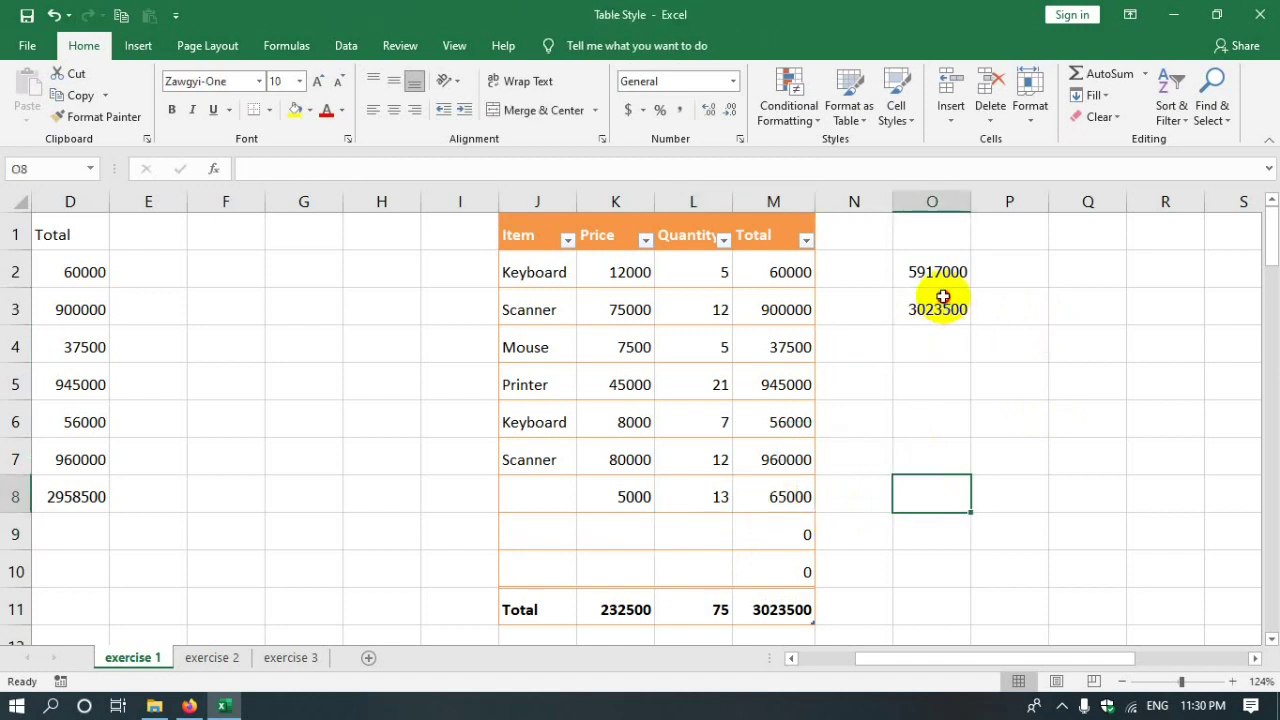
{"action": "left_click", "coordinate": [938, 302]}
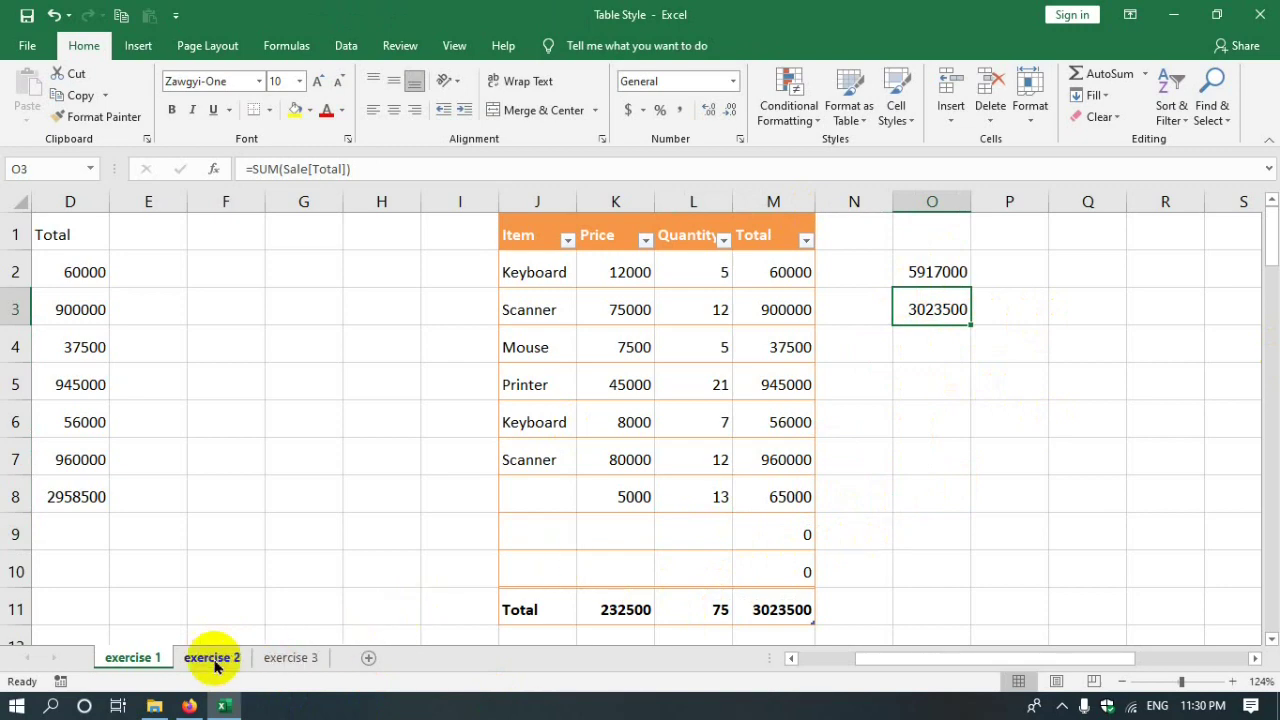
- Zoom exercise 2 to 166% and put =SUM(Sale[Total]) in H6, showing 3023500
{"action": "left_click", "coordinate": [212, 657]}
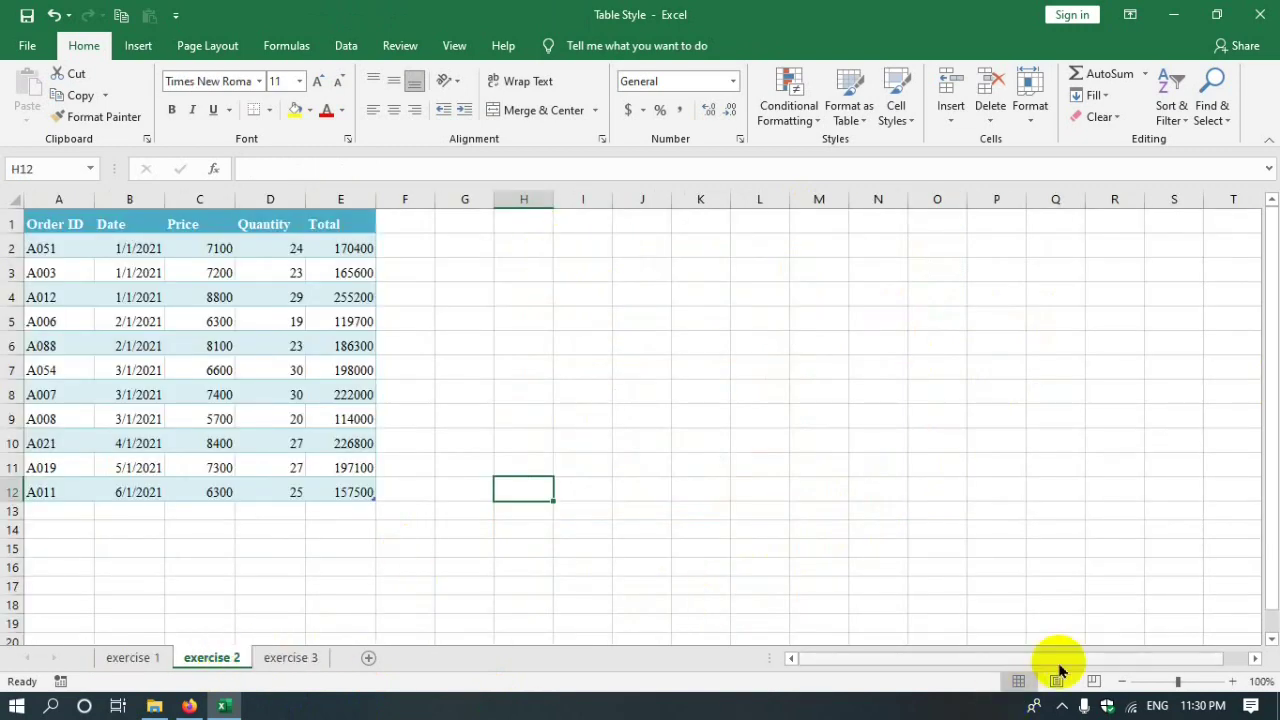
{"action": "left_click_drag", "start_coordinate": [1178, 680], "coordinate": [1187, 680]}
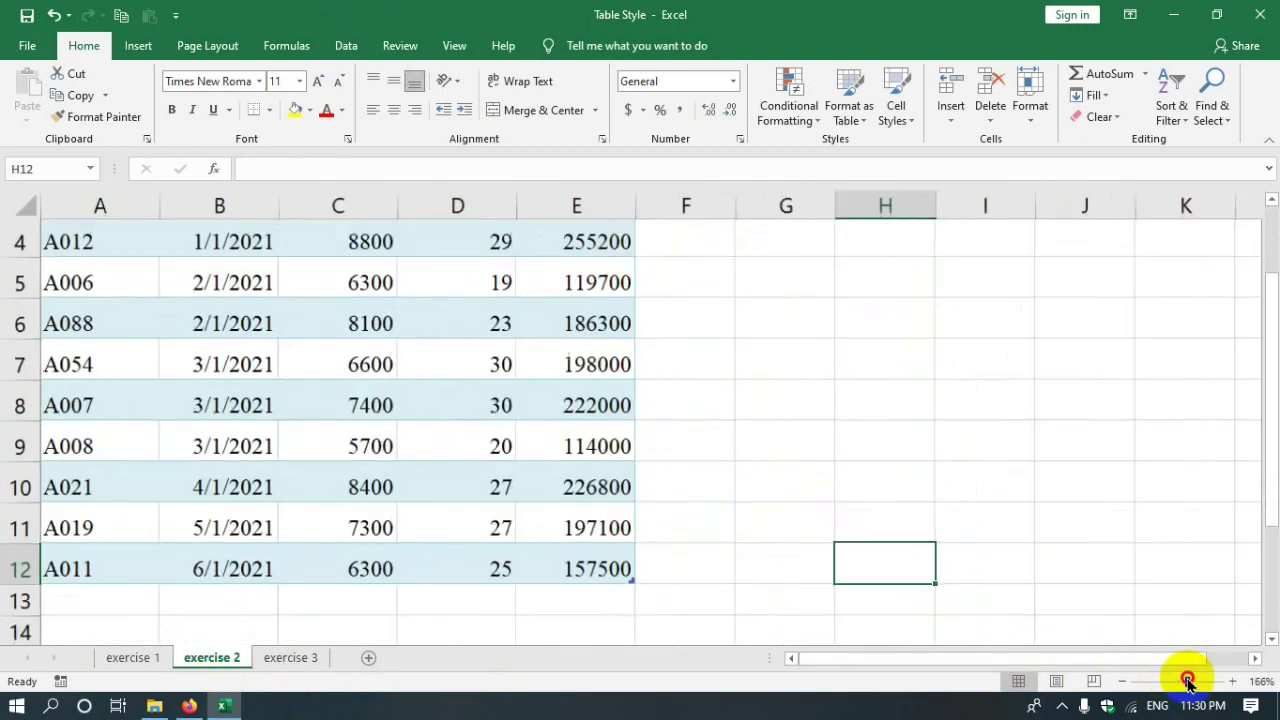
{"action": "left_click", "coordinate": [876, 330]}
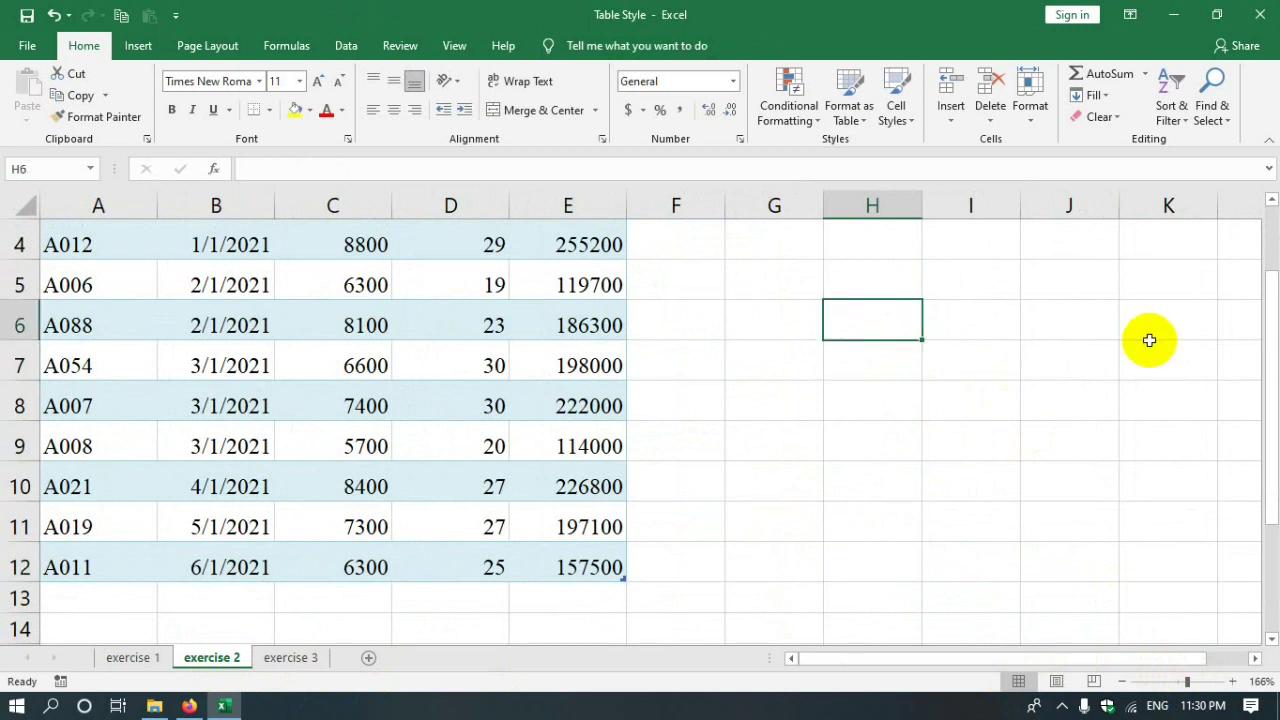
{"action": "left_click", "coordinate": [1098, 72]}
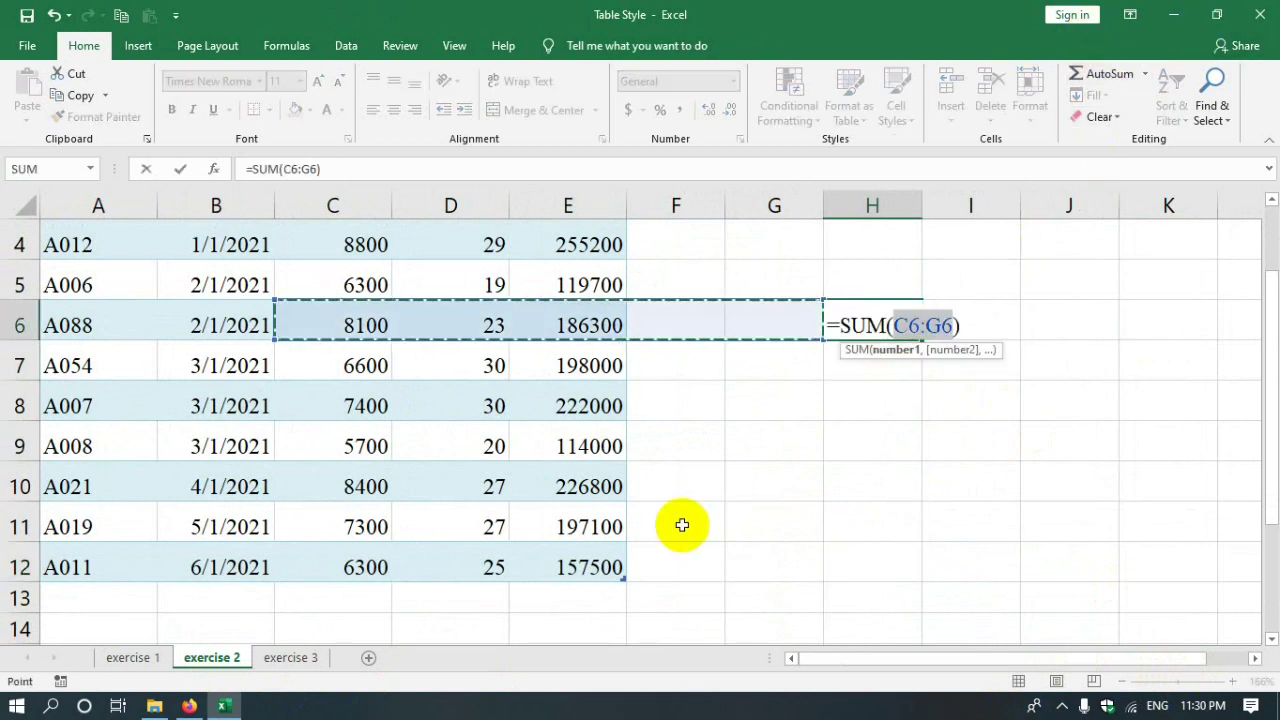
{"action": "left_click", "coordinate": [133, 657]}
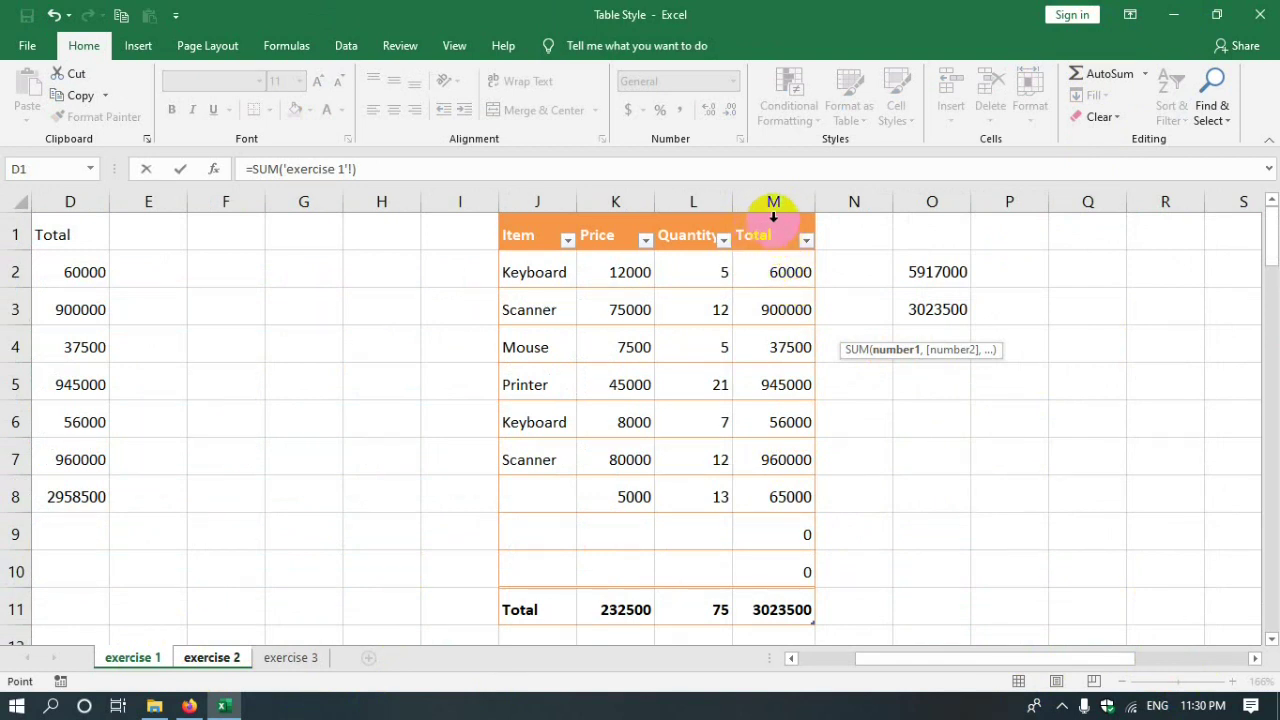
{"action": "left_click", "coordinate": [773, 215]}
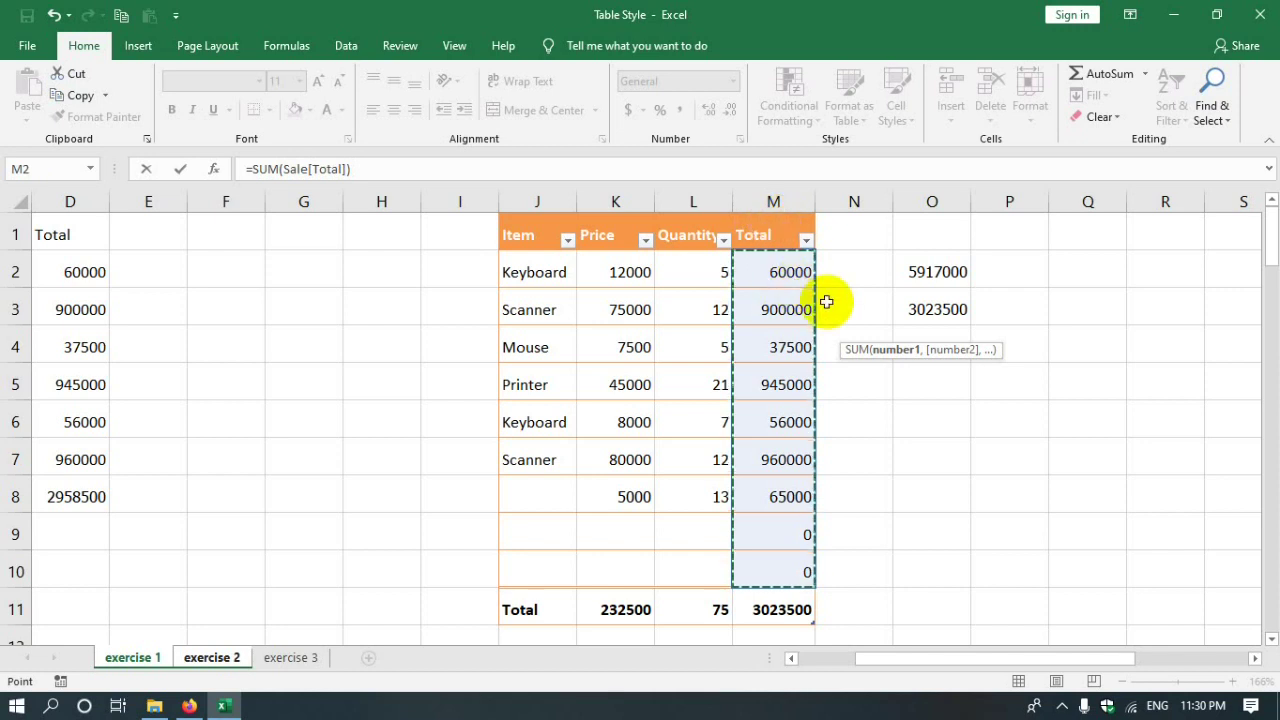
{"action": "key", "text": "Return"}
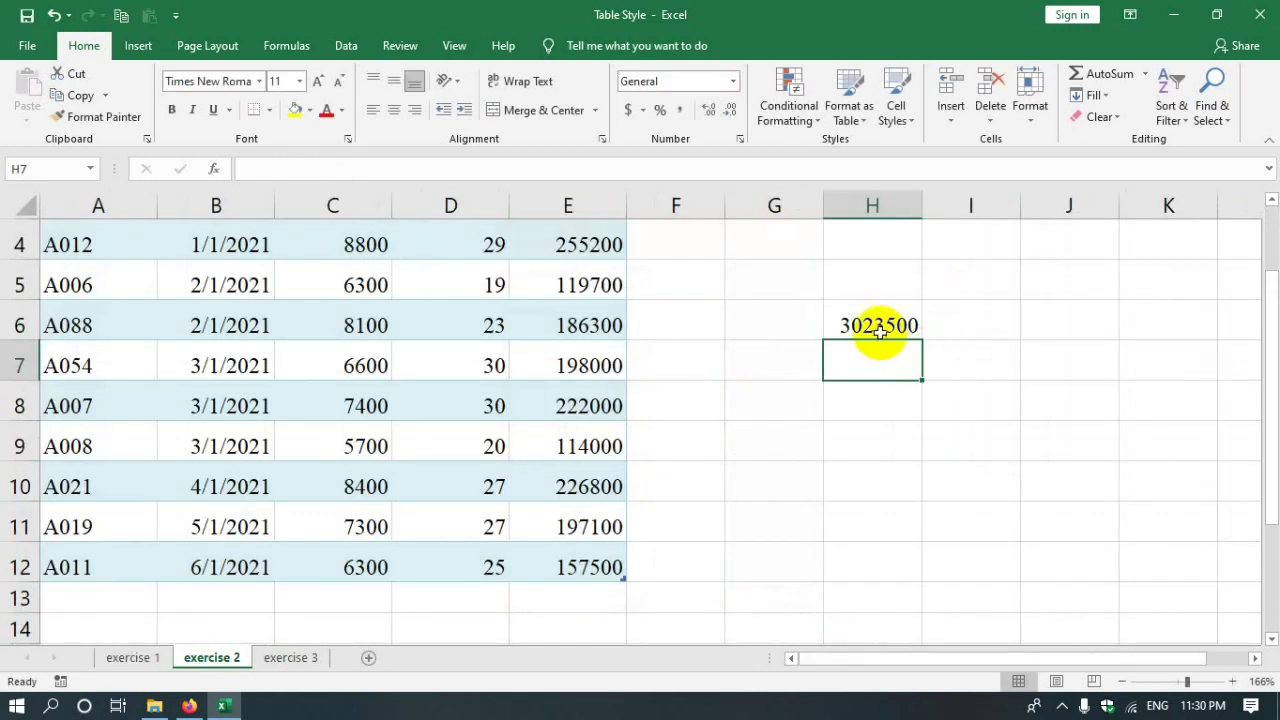
{"action": "left_click", "coordinate": [878, 333]}
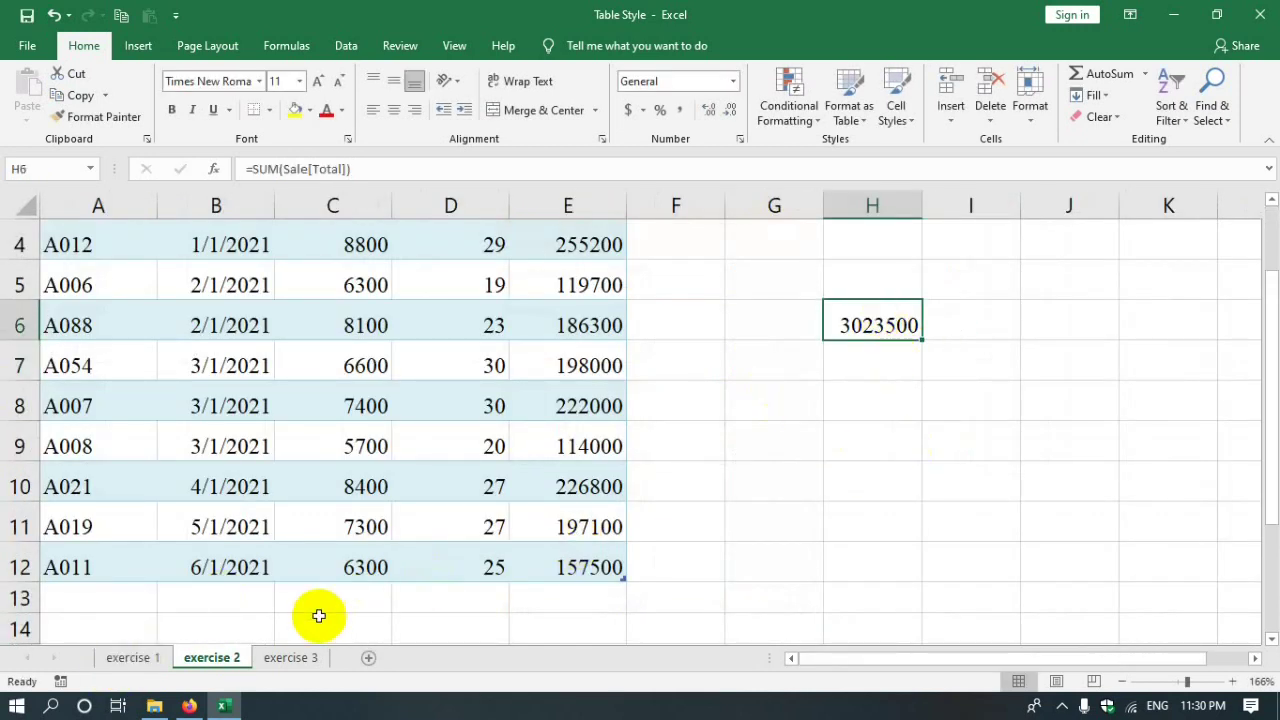
{"action": "left_click", "coordinate": [129, 658]}
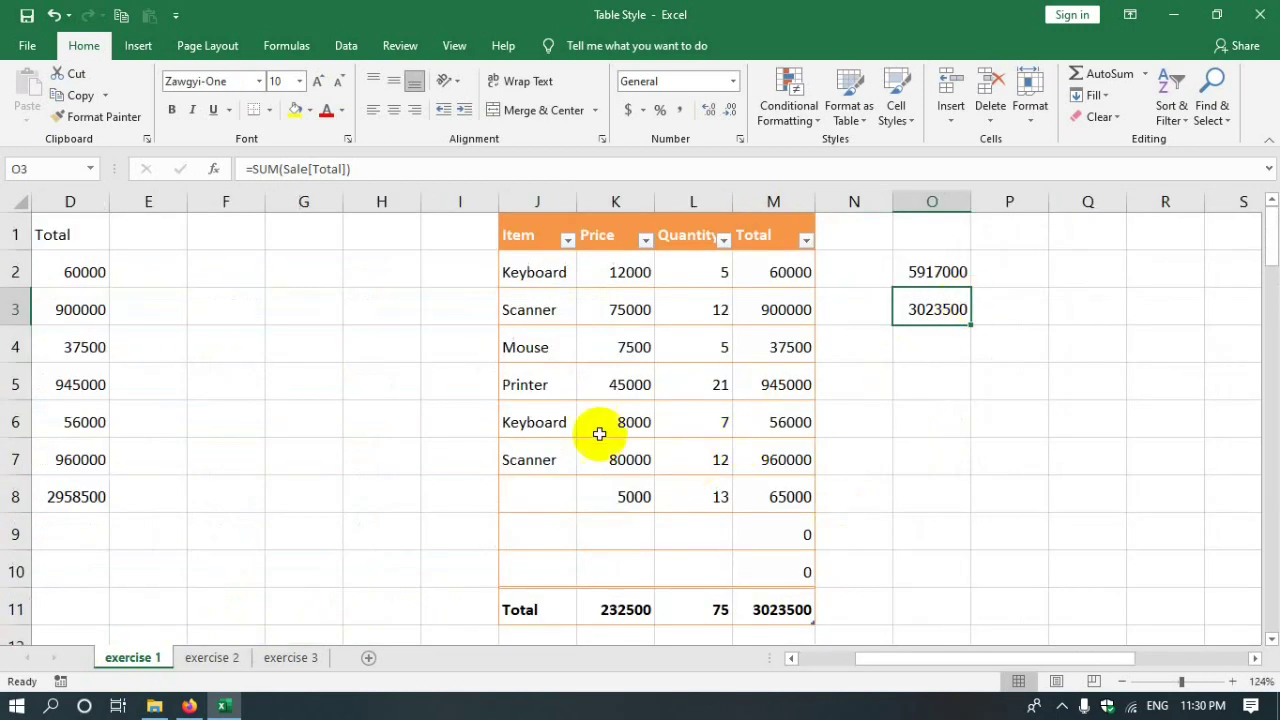
{"action": "mouse_move", "coordinate": [857, 657]}
{"action": "left_mouse_down"}
{"action": "mouse_move", "coordinate": [900, 651]}
{"action": "mouse_move", "coordinate": [796, 650]}
{"action": "left_mouse_up"}
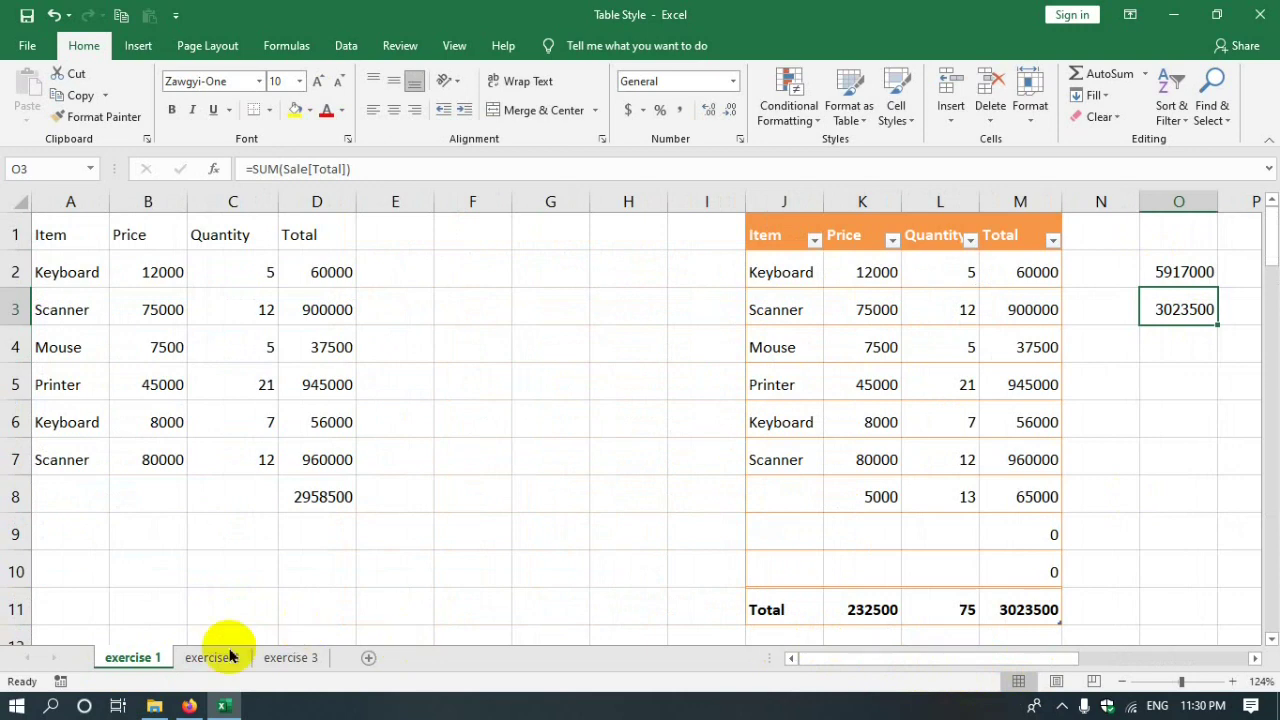
{"action": "left_click", "coordinate": [187, 707]}
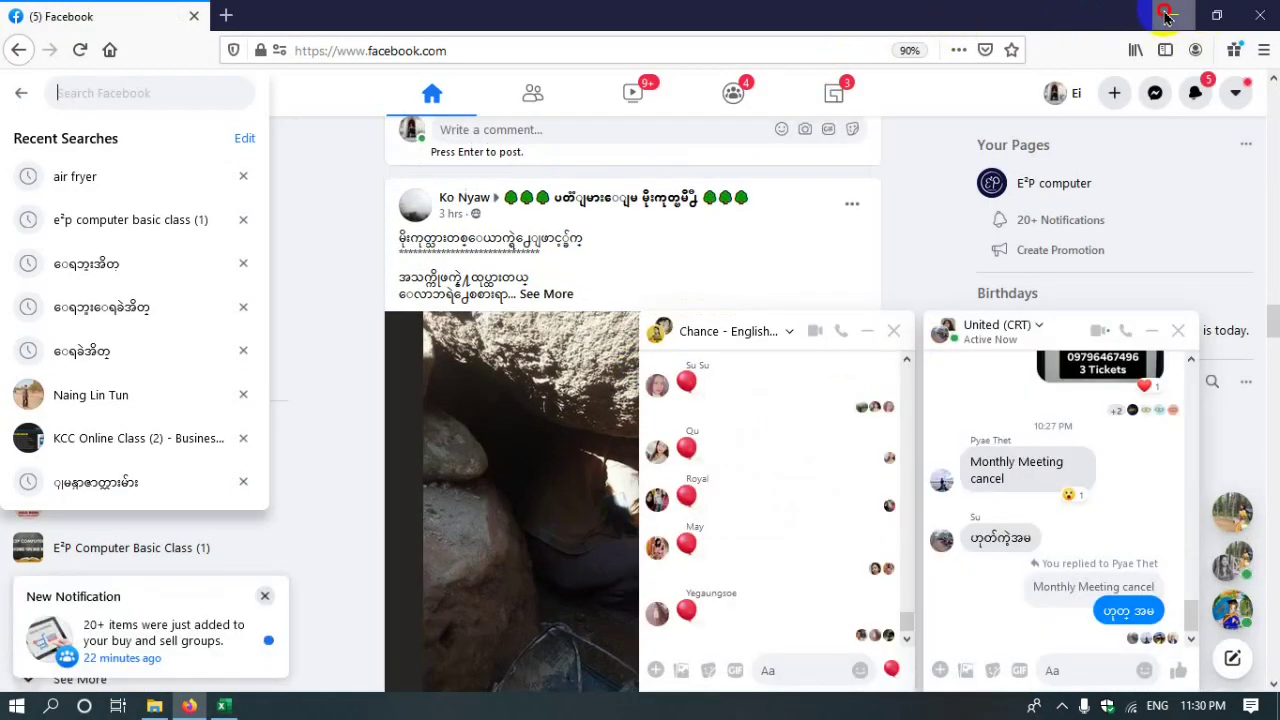
{"action": "left_click", "coordinate": [1174, 15]}
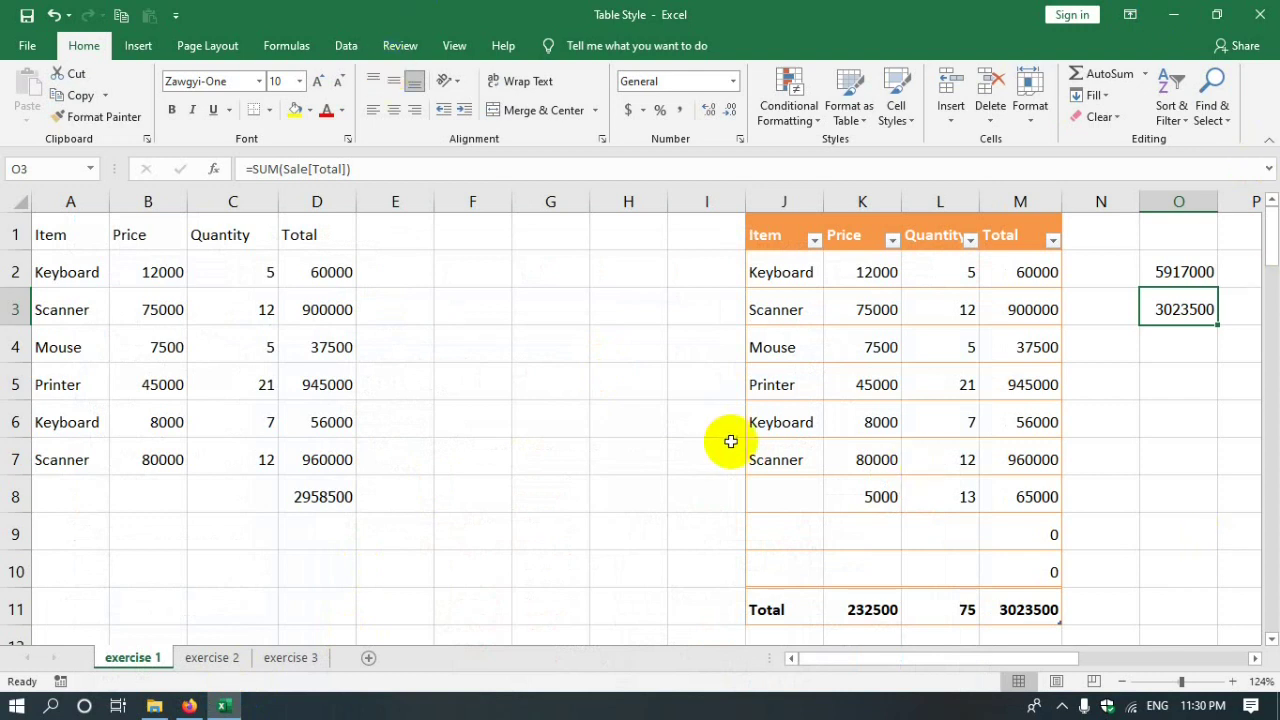
{"action": "left_click_drag", "start_coordinate": [1183, 262], "coordinate": [1180, 365]}
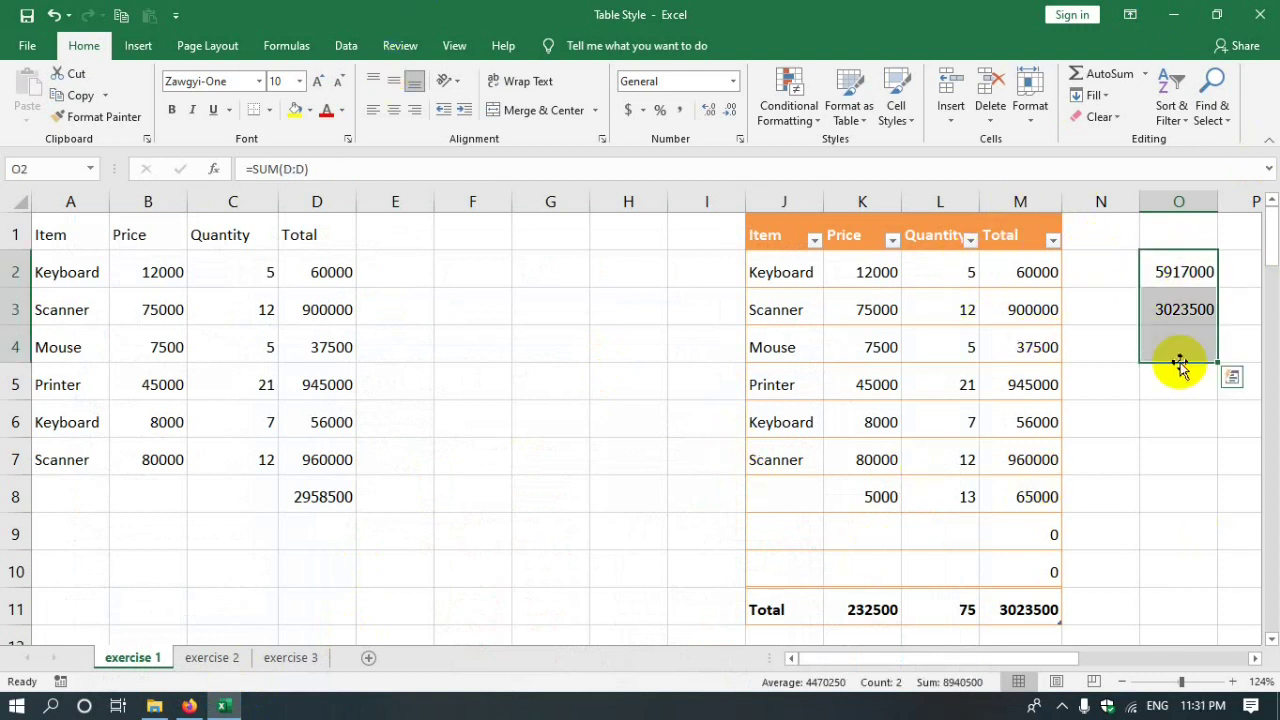
{"action": "left_click", "coordinate": [1204, 455]}
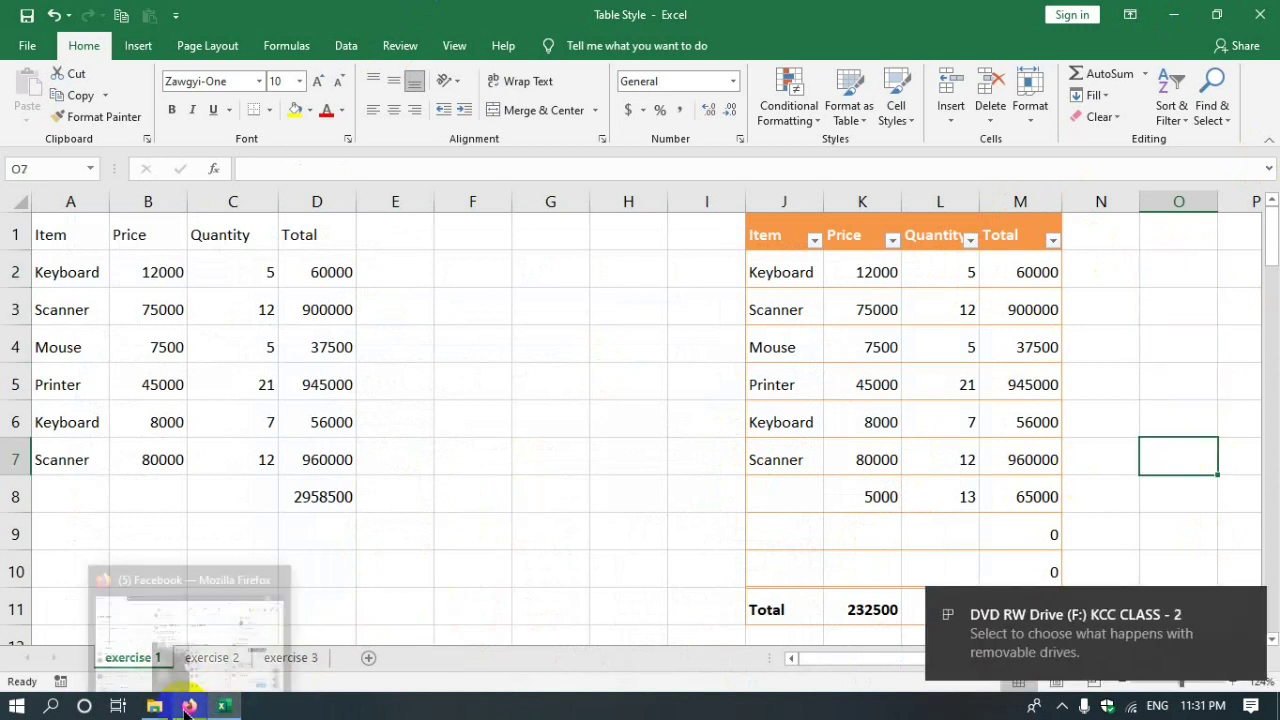
{"action": "left_click", "coordinate": [529, 457]}
{"action": "left_click", "coordinate": [508, 388]}
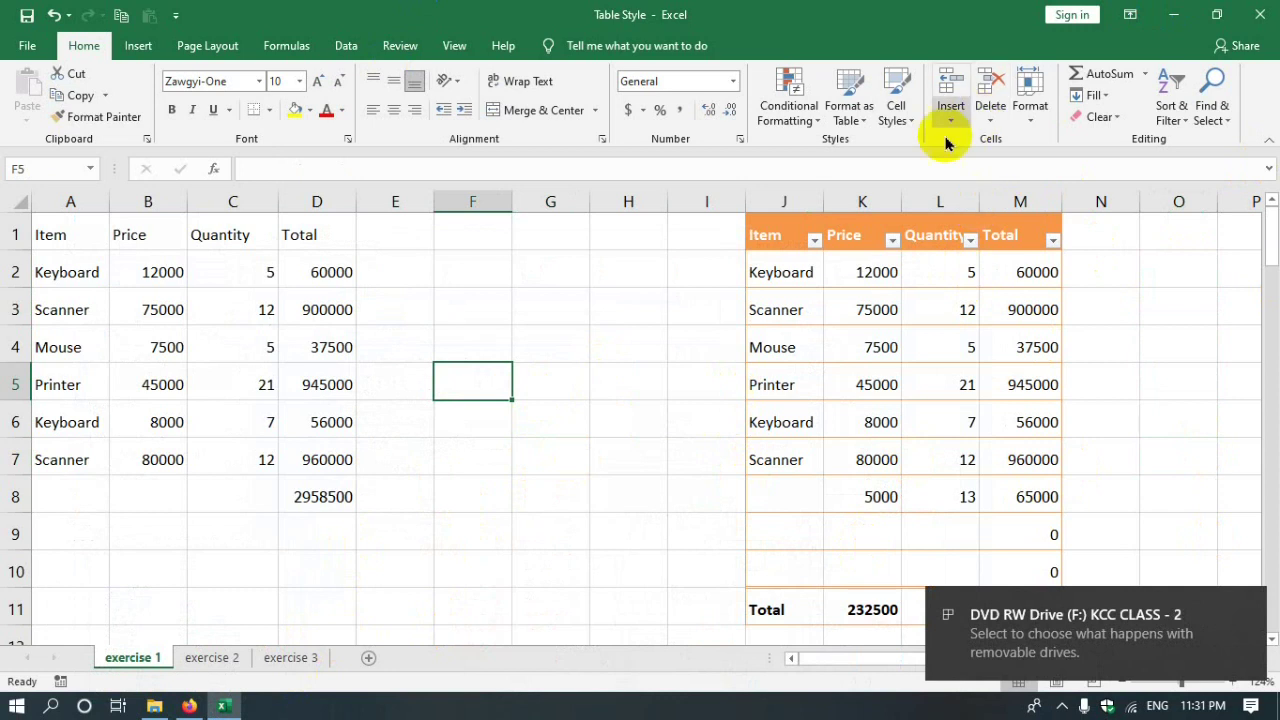
{"action": "left_click", "coordinate": [1250, 608]}
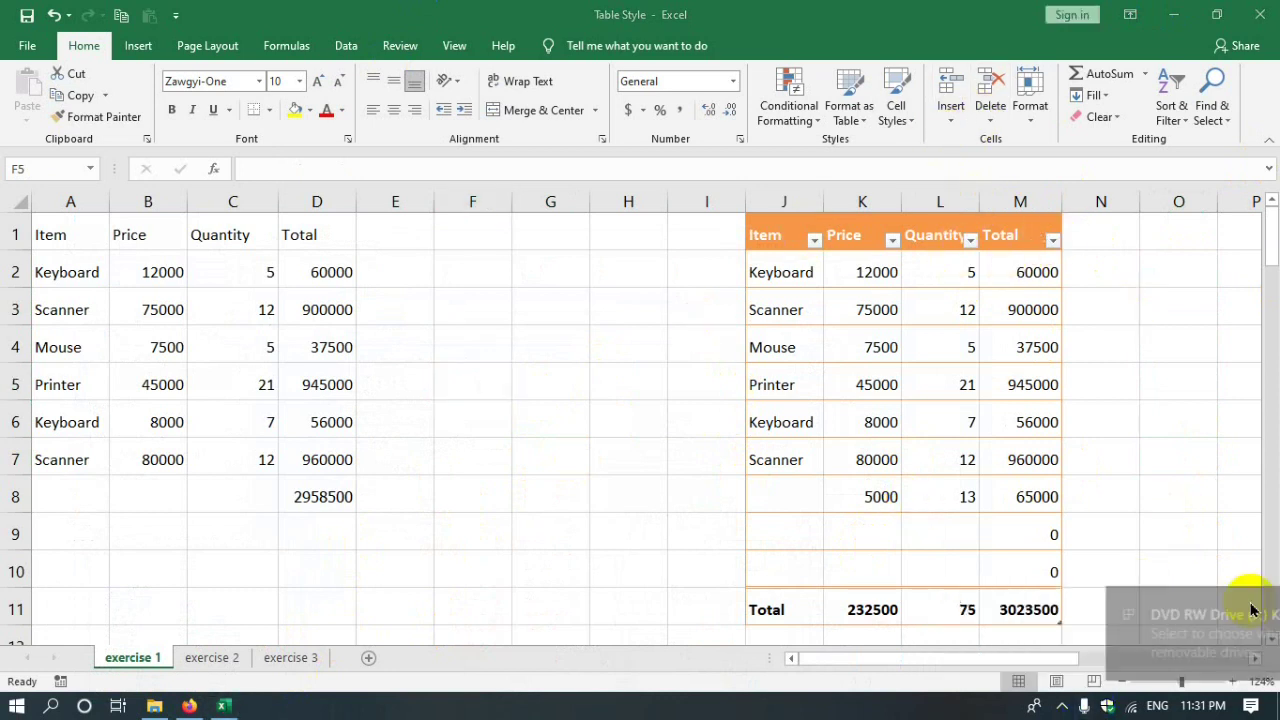
- Try the Good cell style on F5, then apply Neutral for a light yellow fill
{"action": "left_click", "coordinate": [899, 86]}
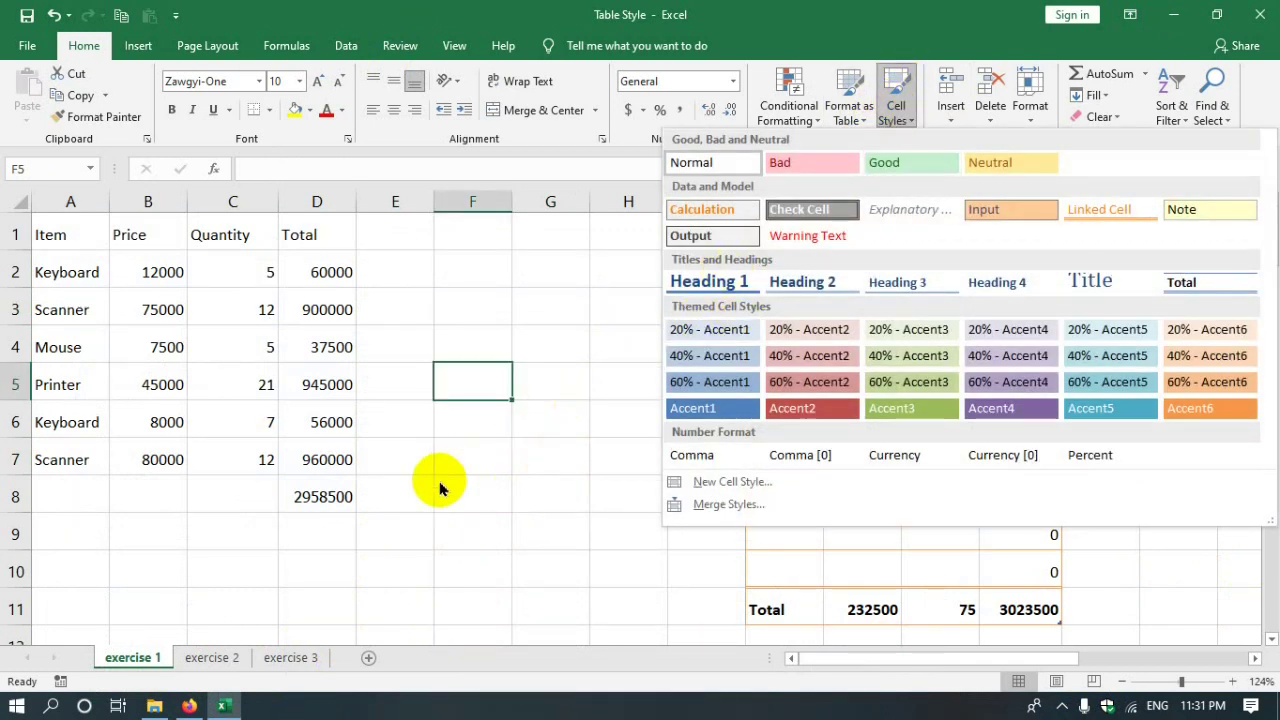
{"action": "left_click", "coordinate": [500, 396]}
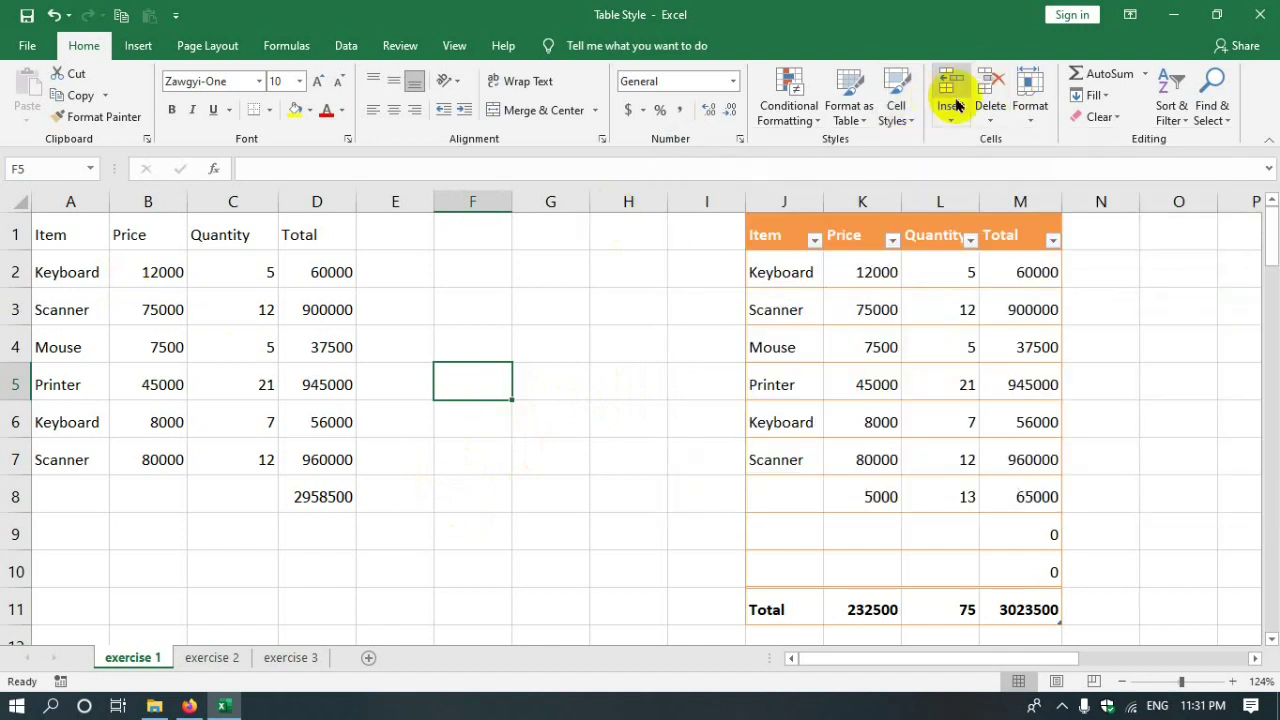
{"action": "left_click", "coordinate": [893, 107]}
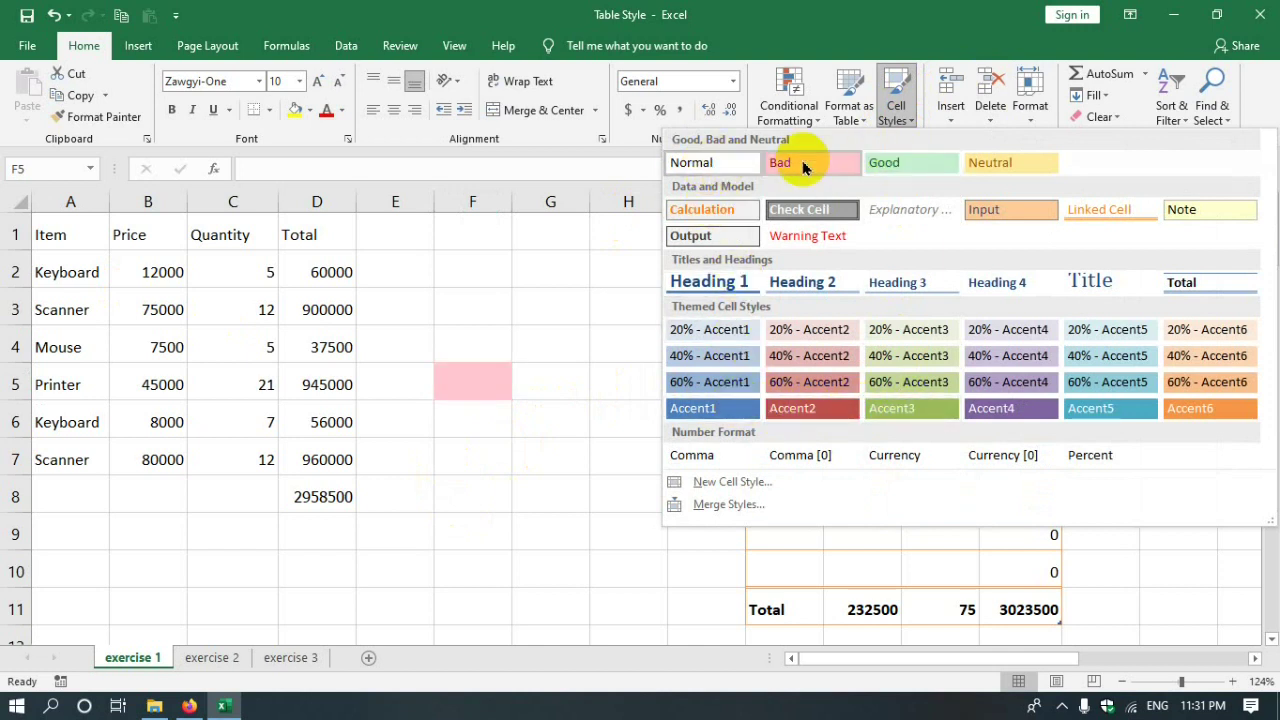
{"action": "left_click", "coordinate": [880, 162]}
{"action": "left_click", "coordinate": [890, 100]}
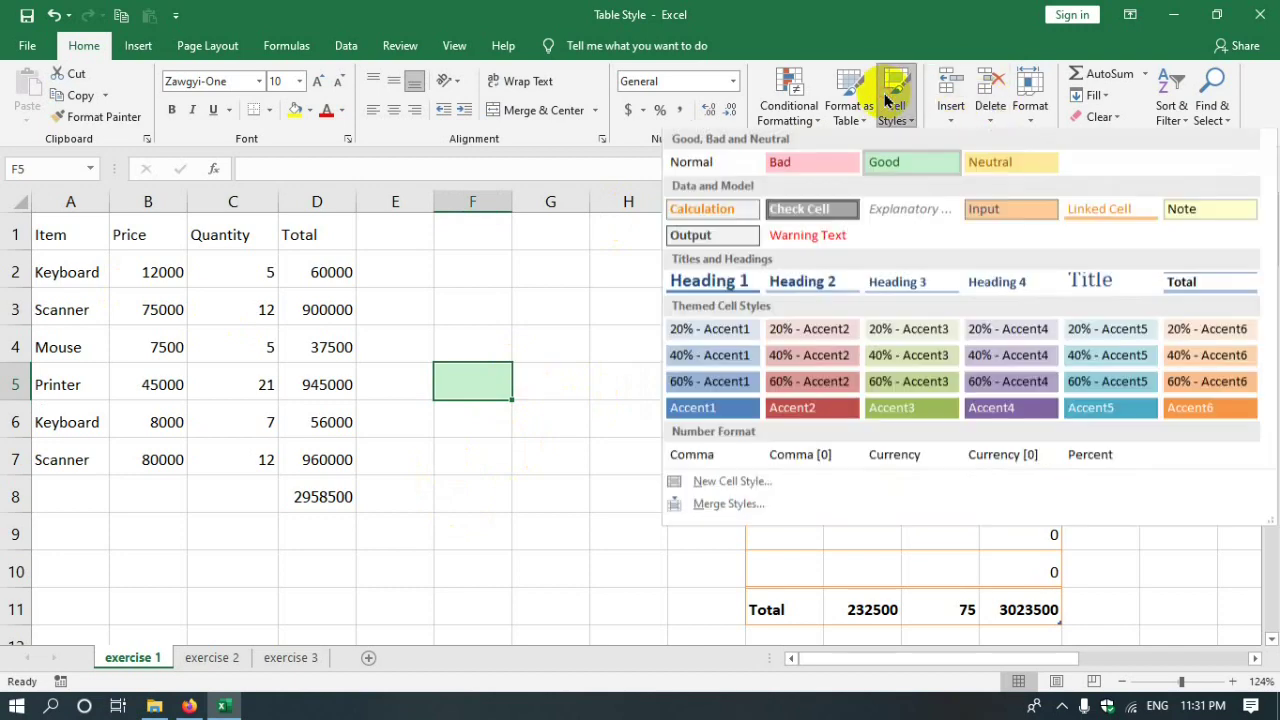
{"action": "left_click", "coordinate": [1000, 162]}
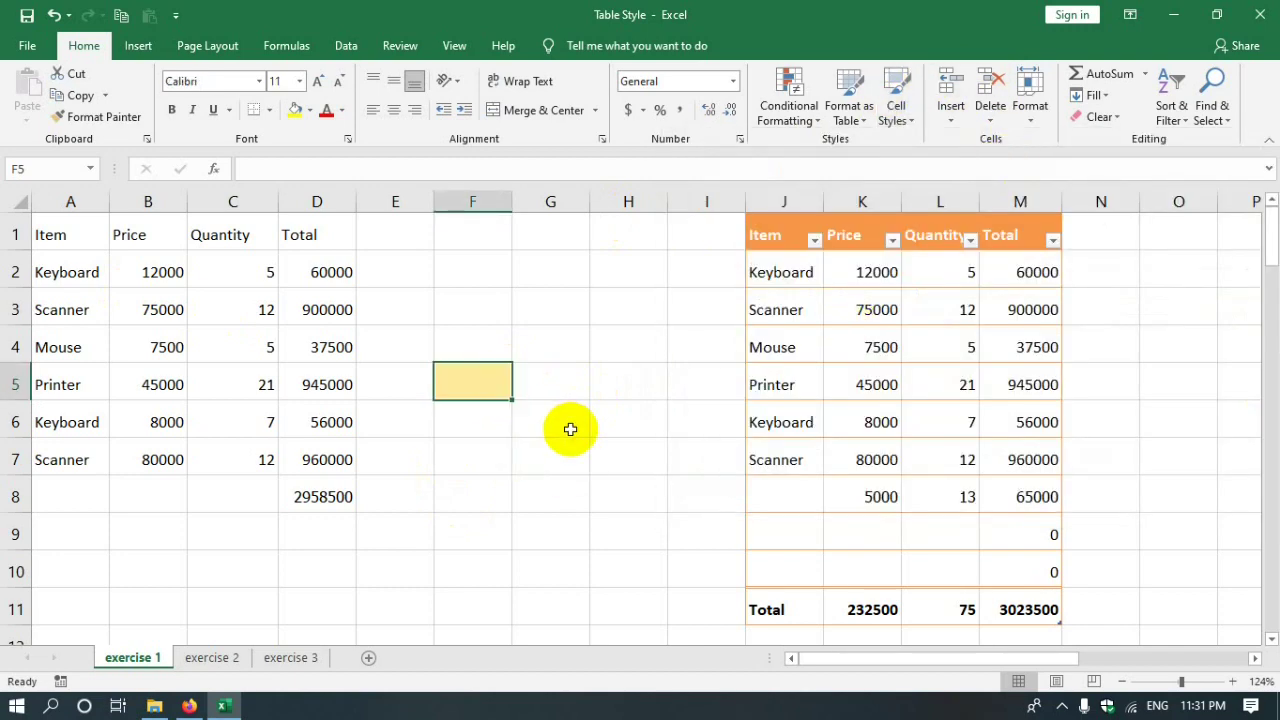
{"action": "left_click", "coordinate": [898, 122]}
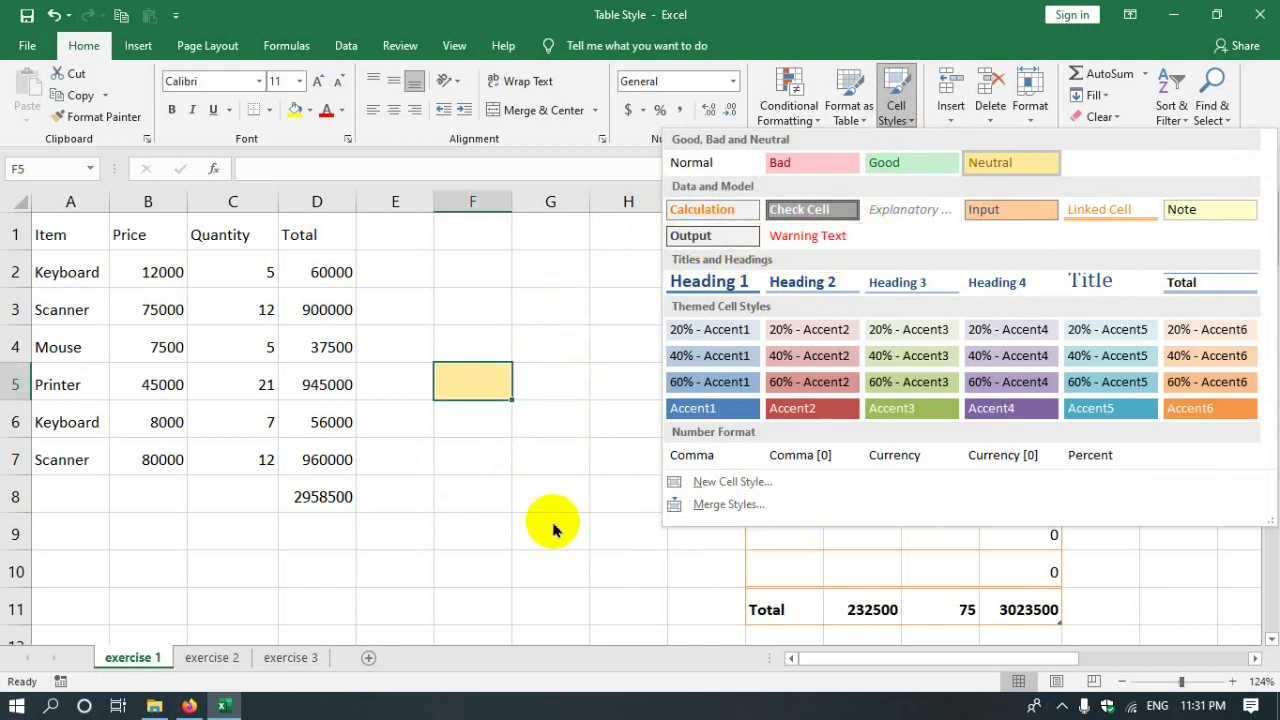
{"action": "left_click", "coordinate": [705, 455]}
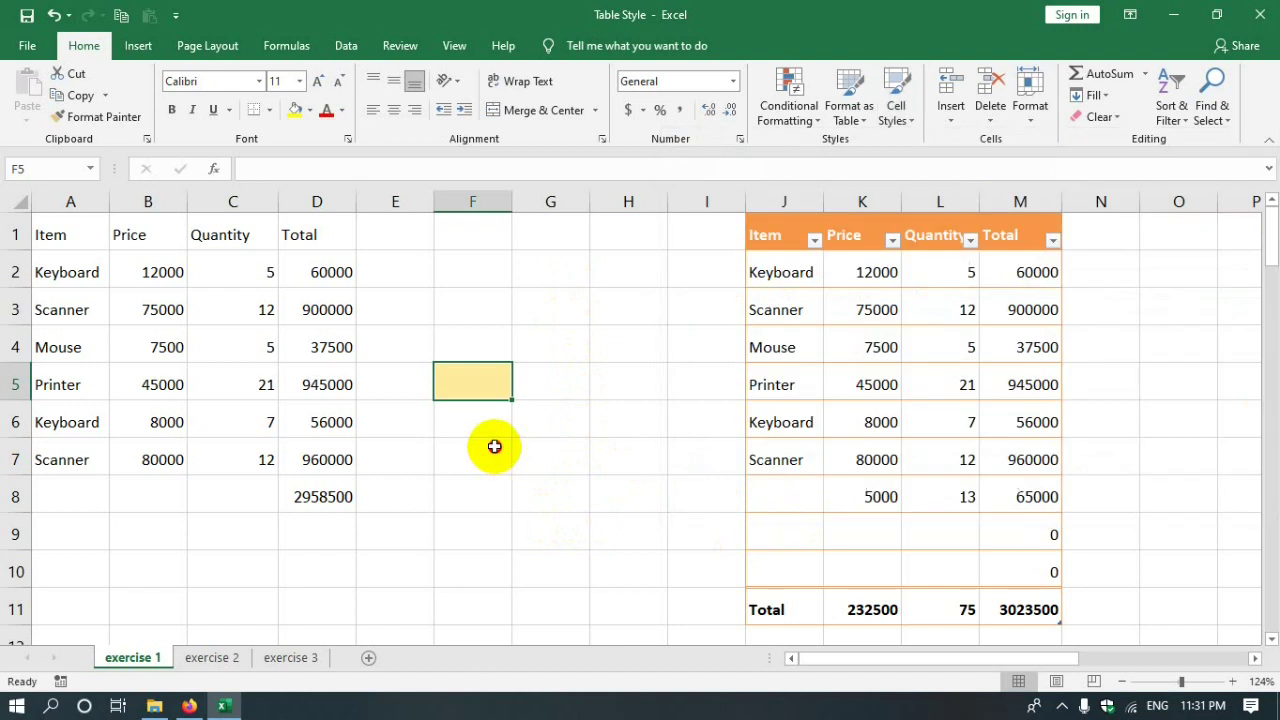
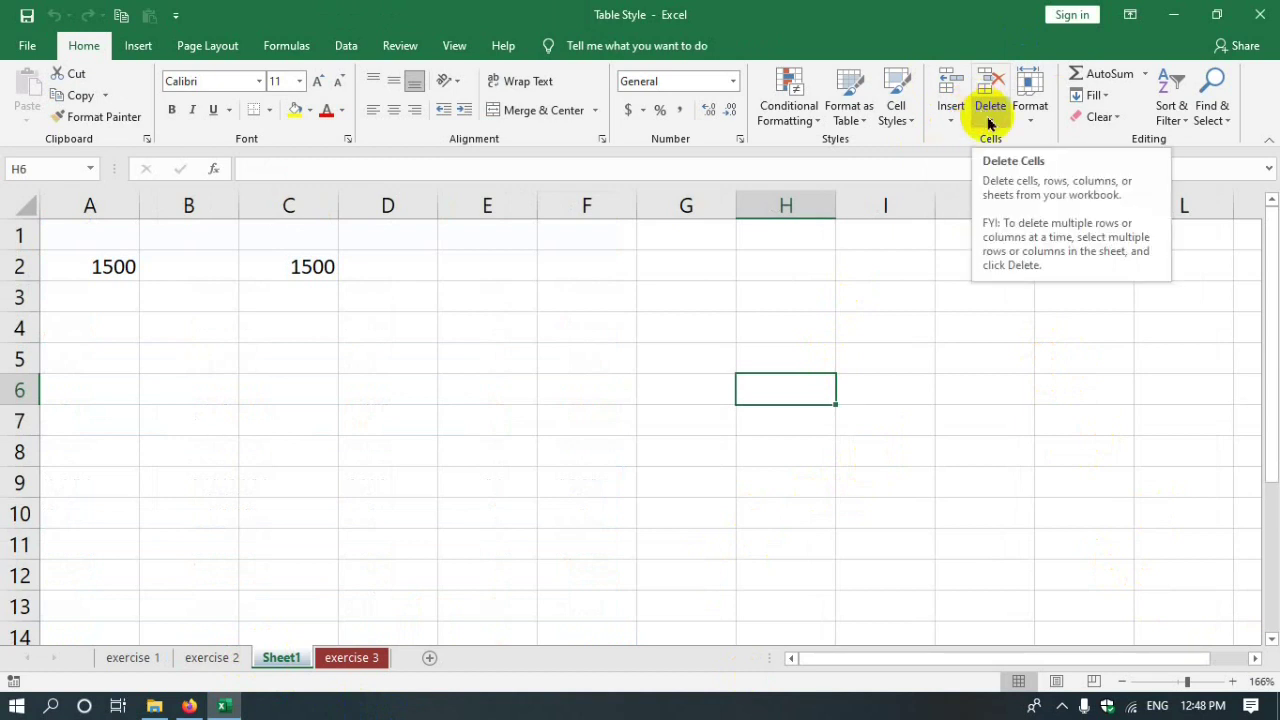
- Insert two blank columns at column C, shifting the second 1500 from C2 to E2
{"action": "left_click", "coordinate": [200, 209]}
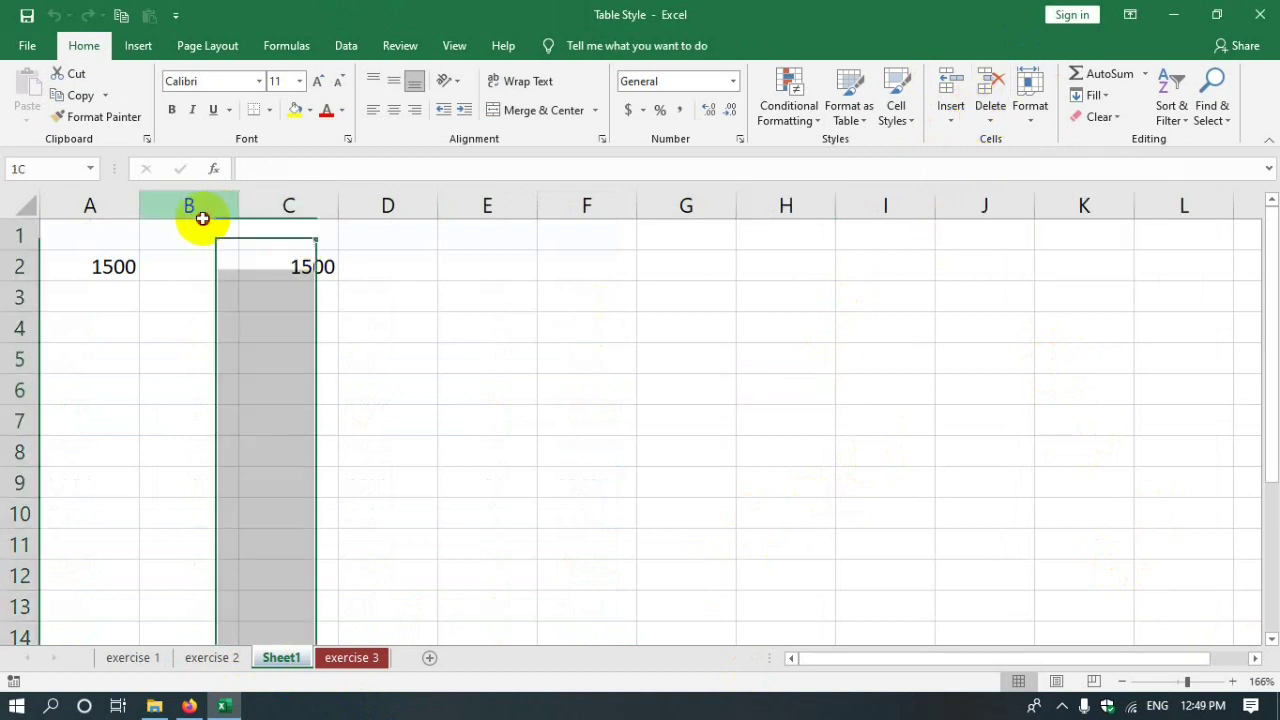
{"action": "left_click_drag", "start_coordinate": [140, 204], "coordinate": [108, 207]}
{"action": "left_click", "coordinate": [288, 205]}
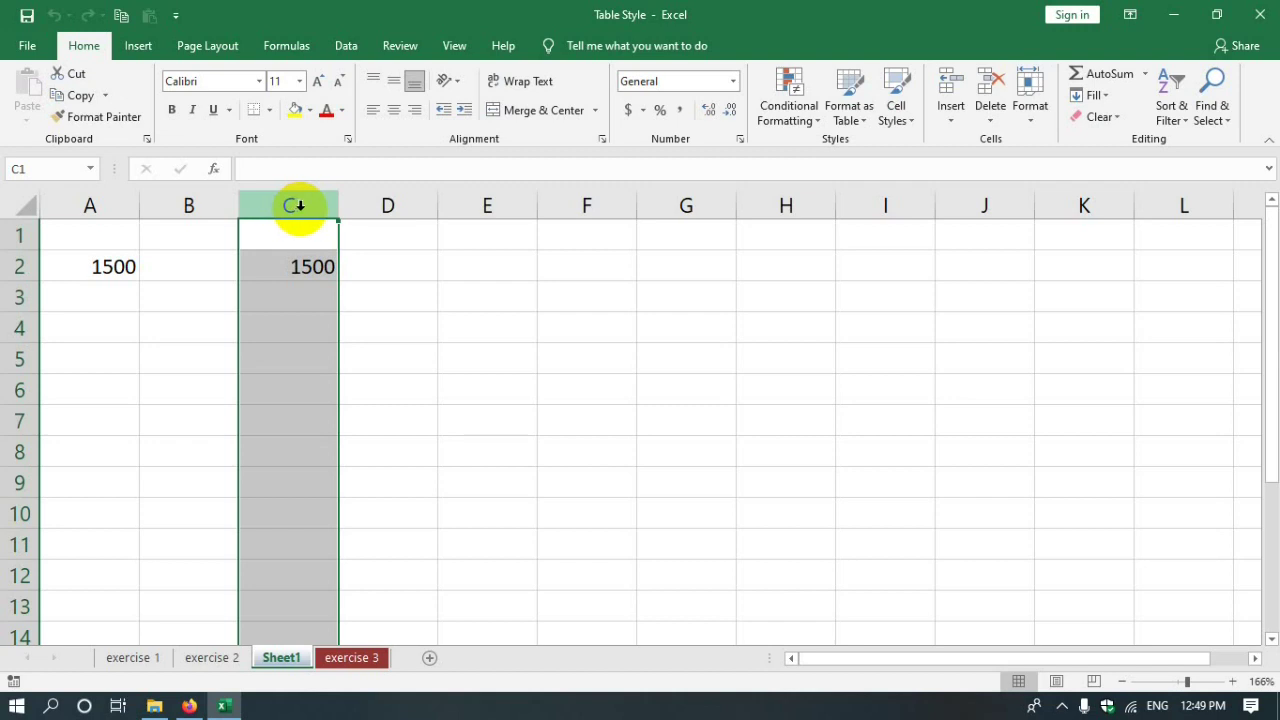
{"action": "right_click", "coordinate": [301, 205]}
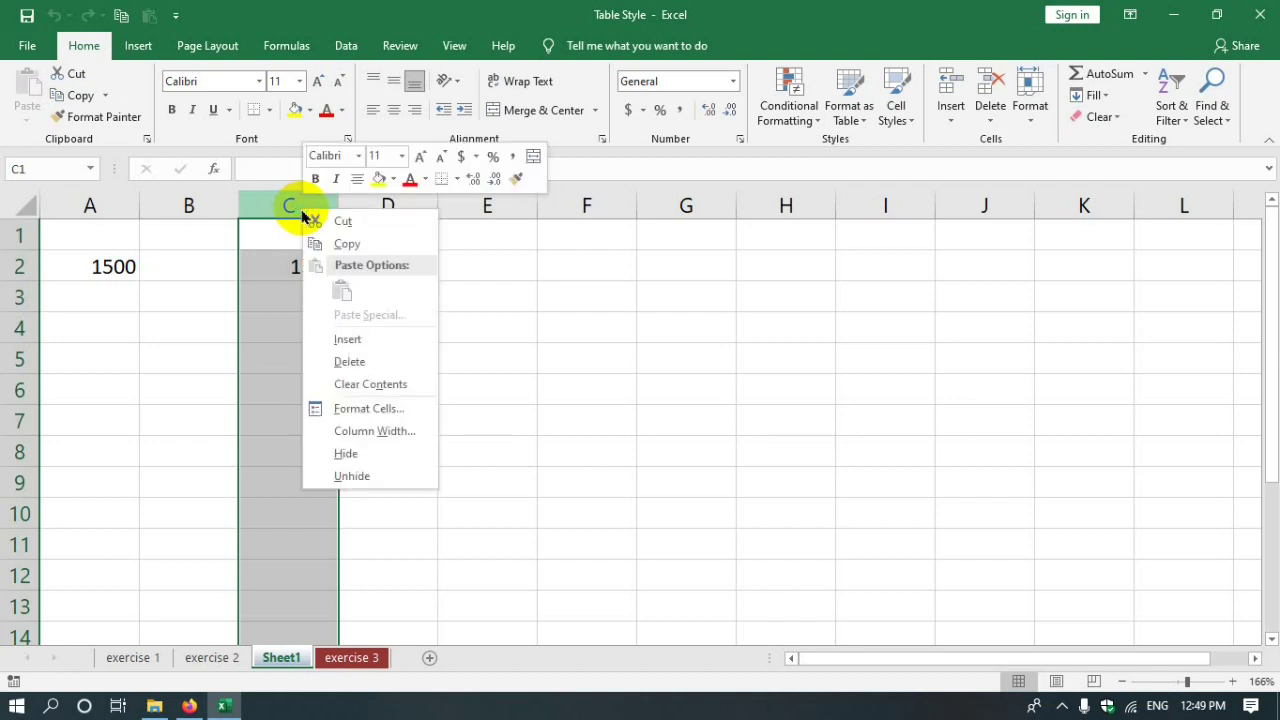
{"action": "left_click", "coordinate": [361, 341]}
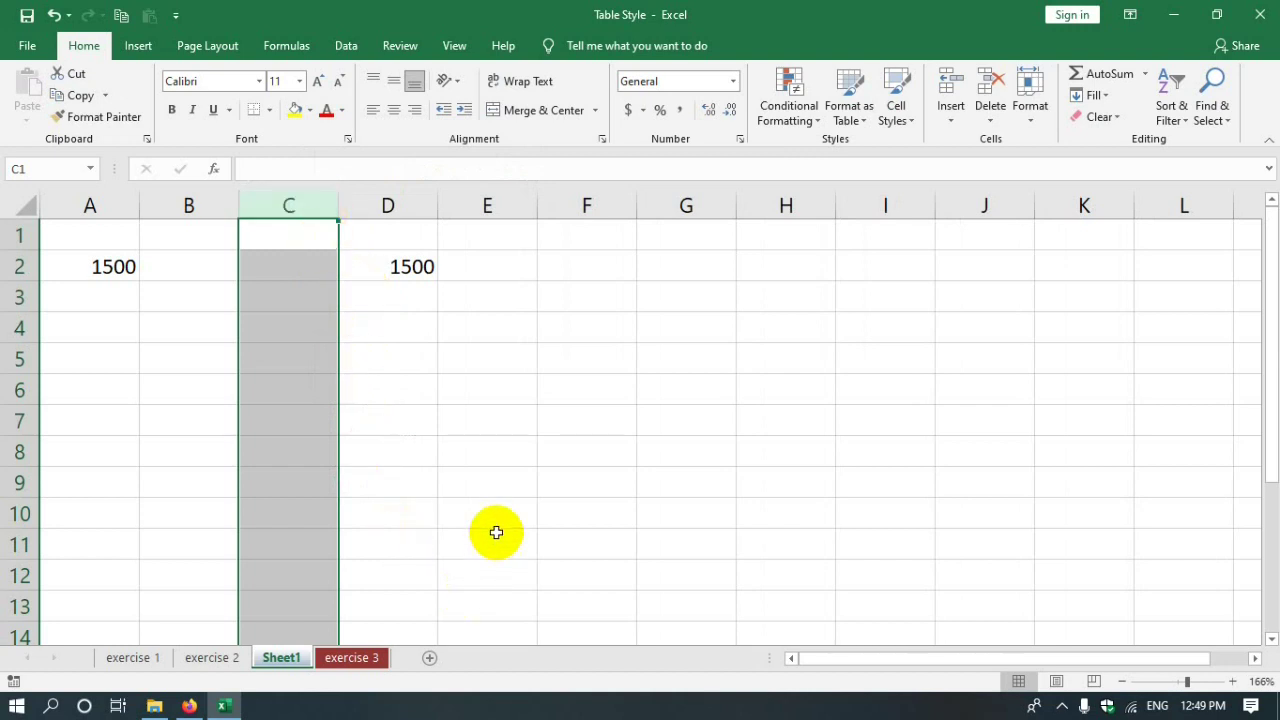
{"action": "key", "text": "ctrl+shift+plus"}
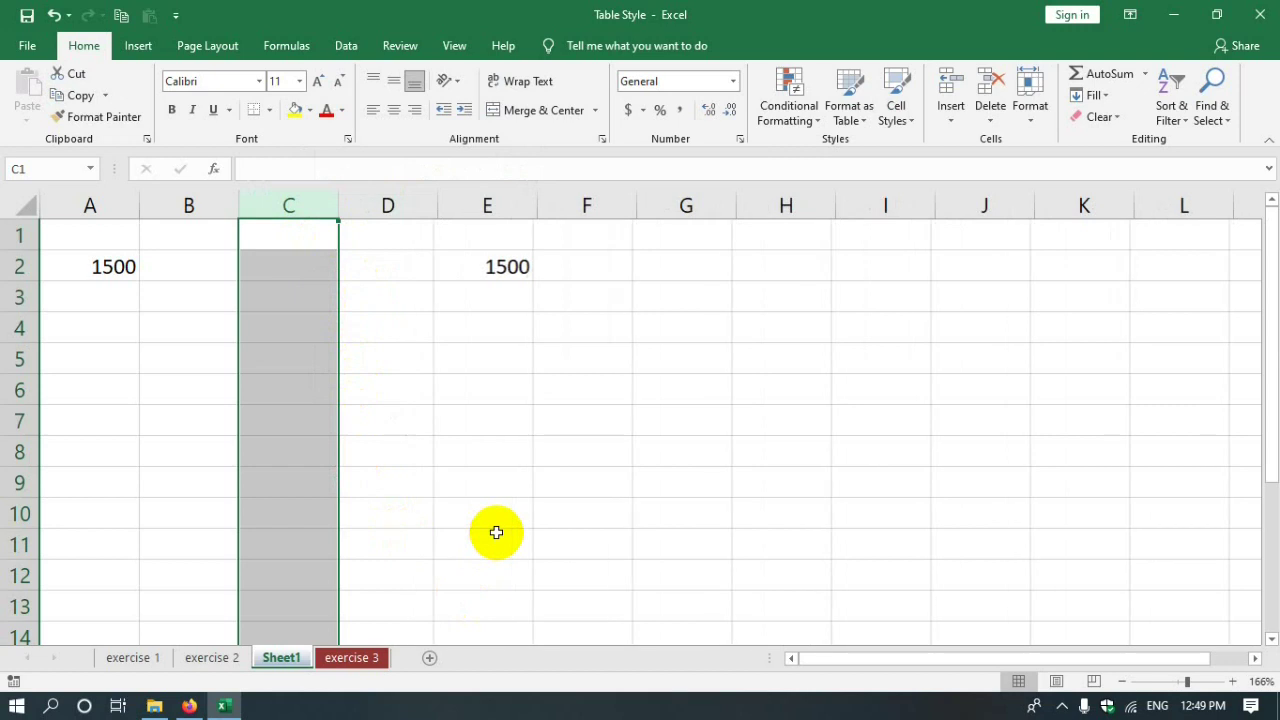
{"action": "left_click", "coordinate": [52, 706]}
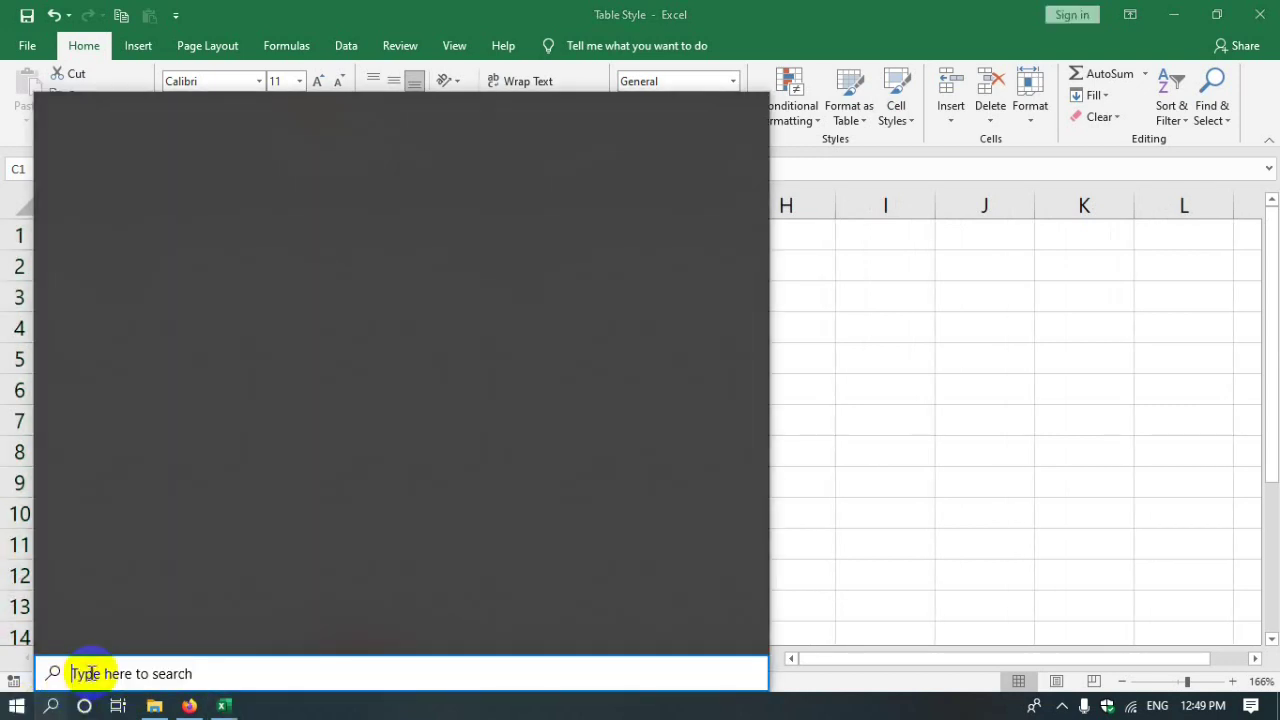
- Launch the On-Screen Keyboard by running osk from the Run dialog
{"action": "left_click", "coordinate": [1011, 524]}
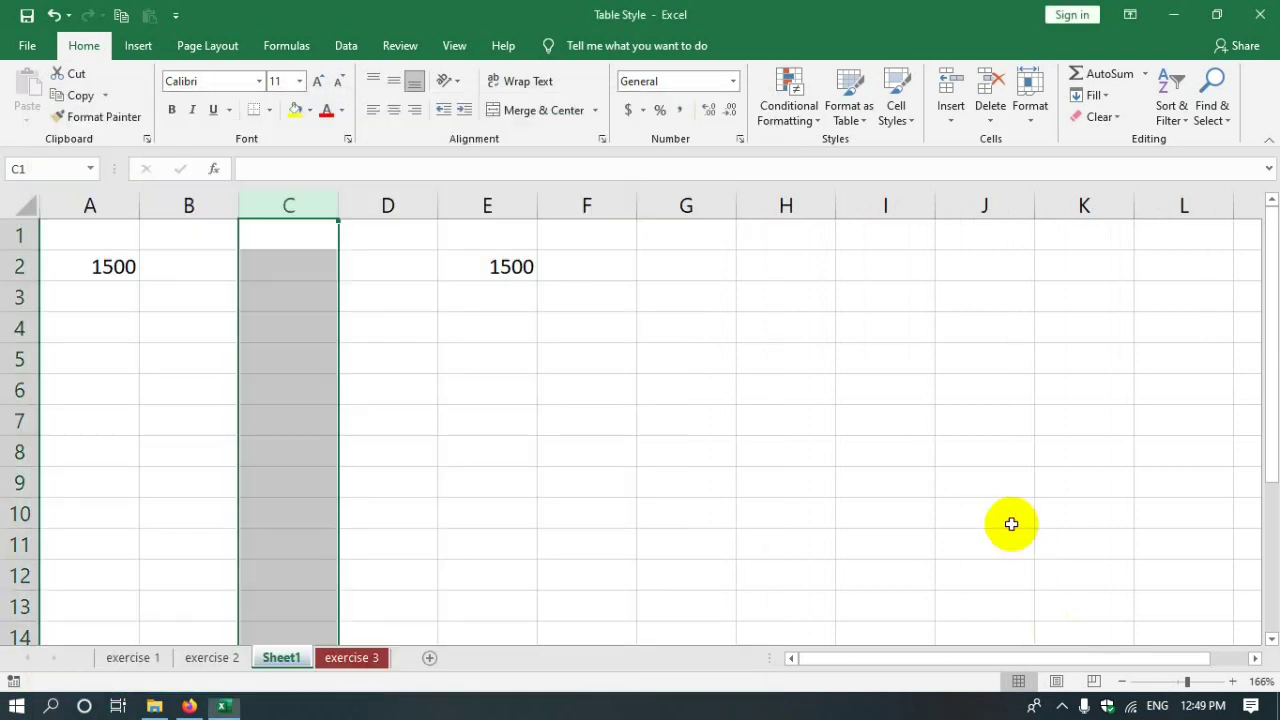
{"action": "key", "text": "super+r"}
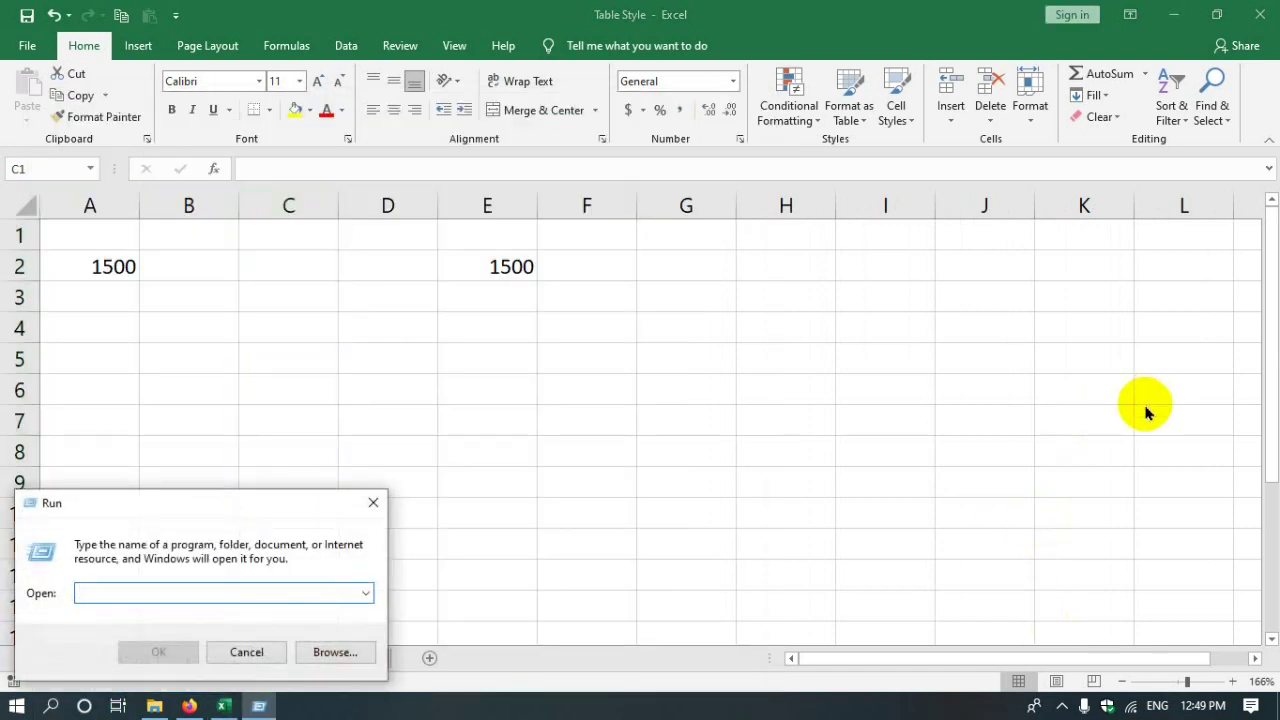
{"action": "key", "text": "alt+Tab"}
{"action": "type", "text": "o"}
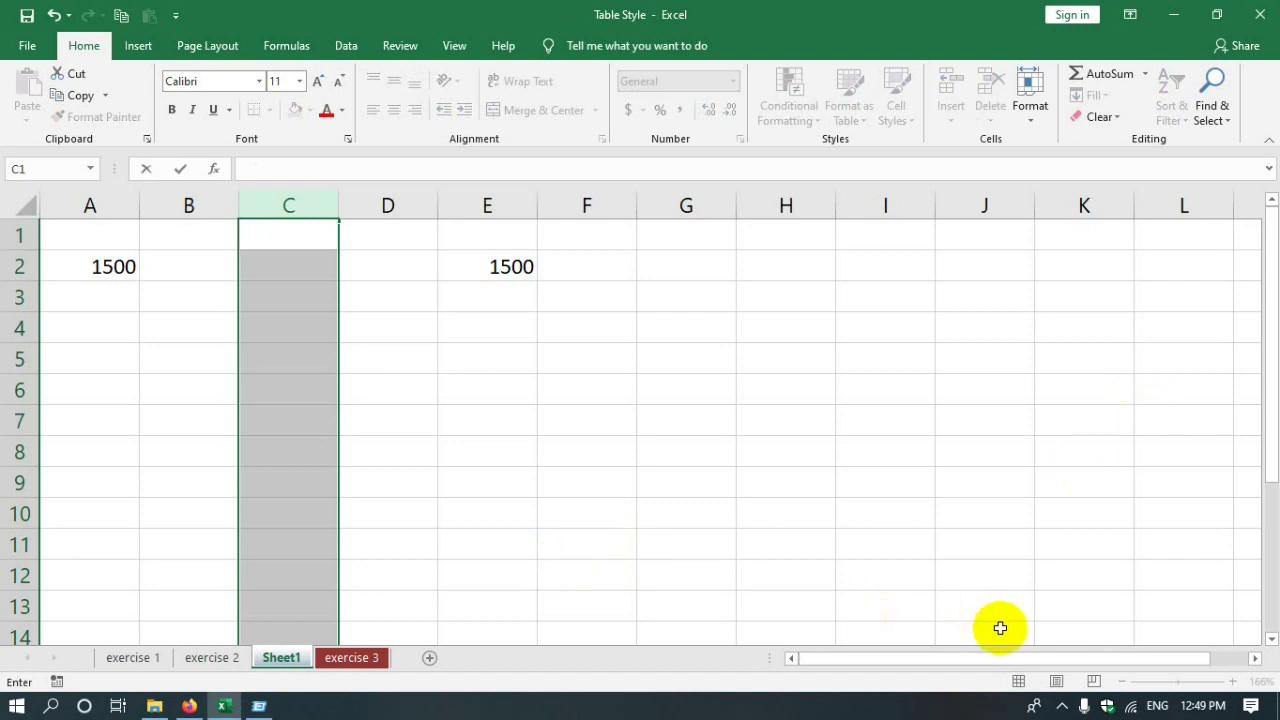
{"action": "key", "text": "alt+Tab"}
{"action": "type", "text": "osk"}
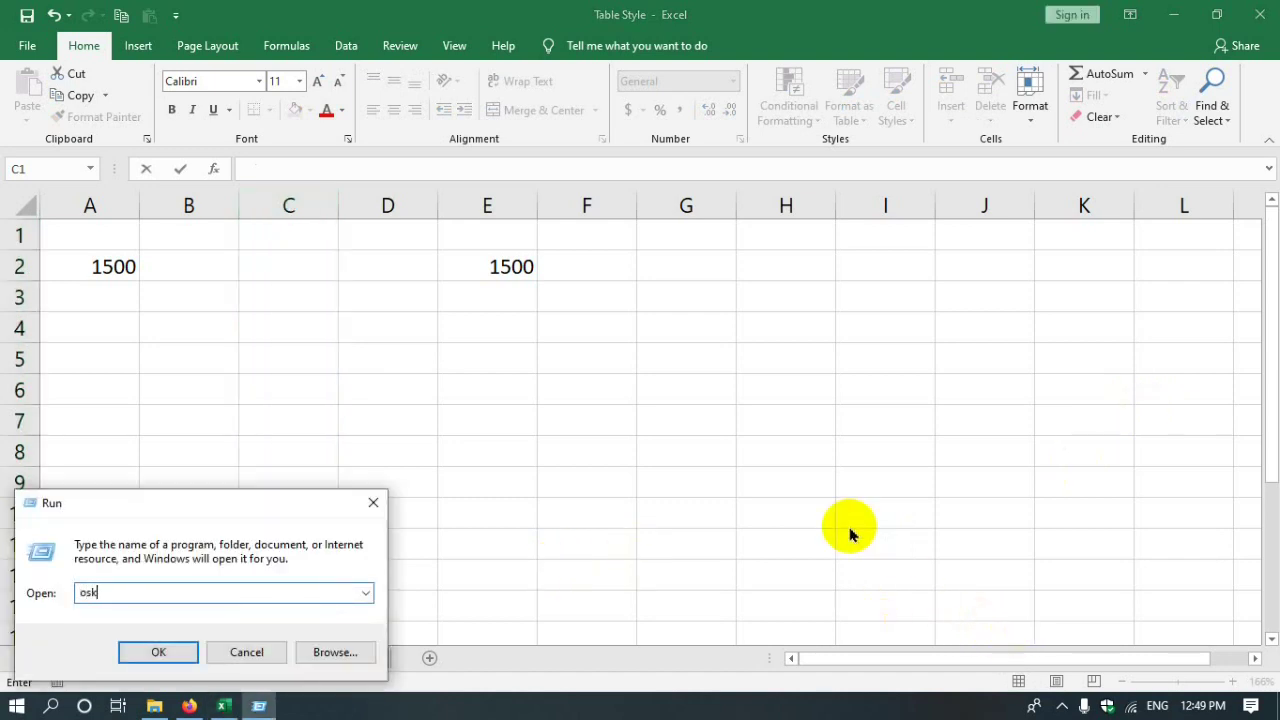
{"action": "key", "text": "Return"}
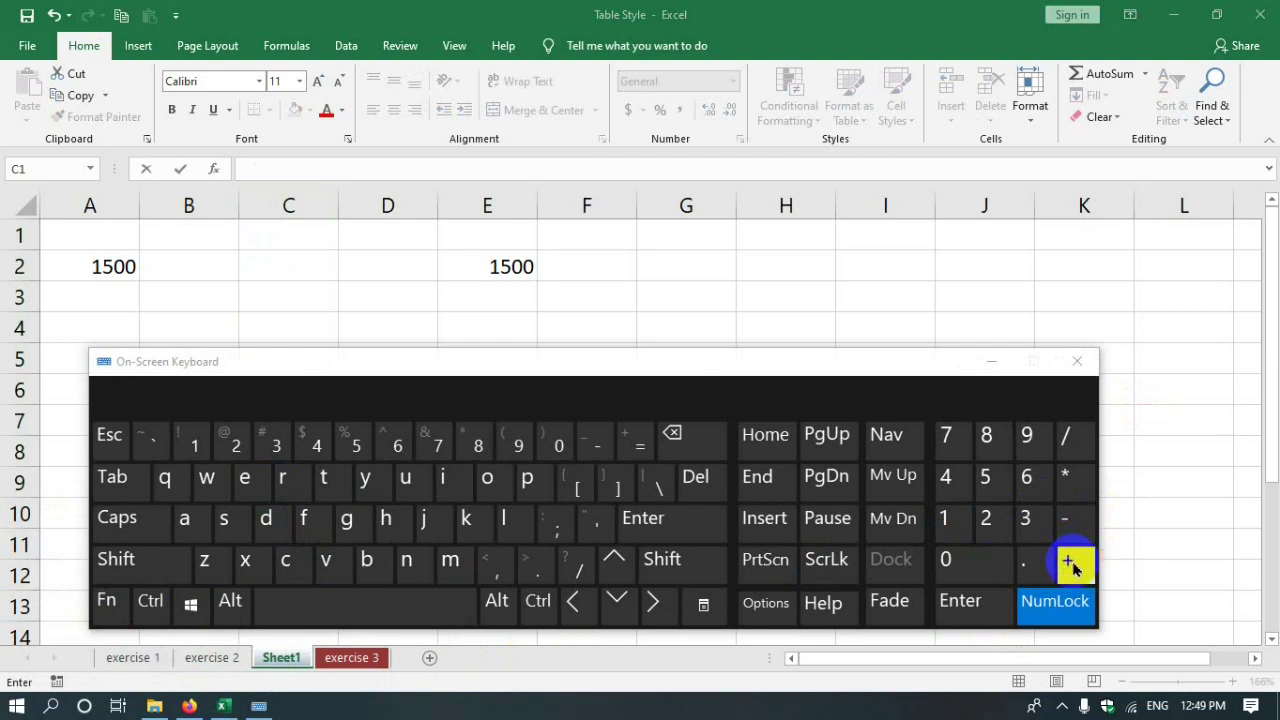
- Minimize the On-Screen Keyboard and select columns C and A in the sheet
{"action": "left_click", "coordinate": [991, 362]}
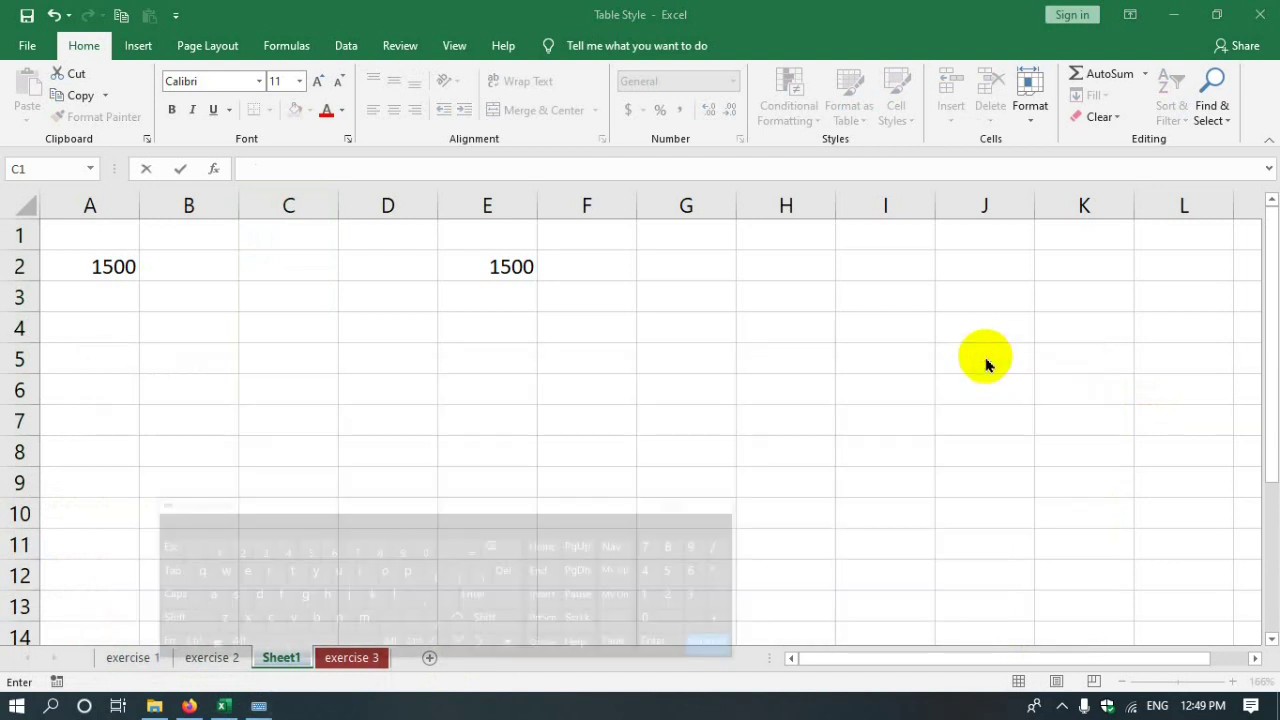
{"action": "left_click", "coordinate": [257, 202]}
{"action": "left_click", "coordinate": [101, 203], "text": "ctrl"}
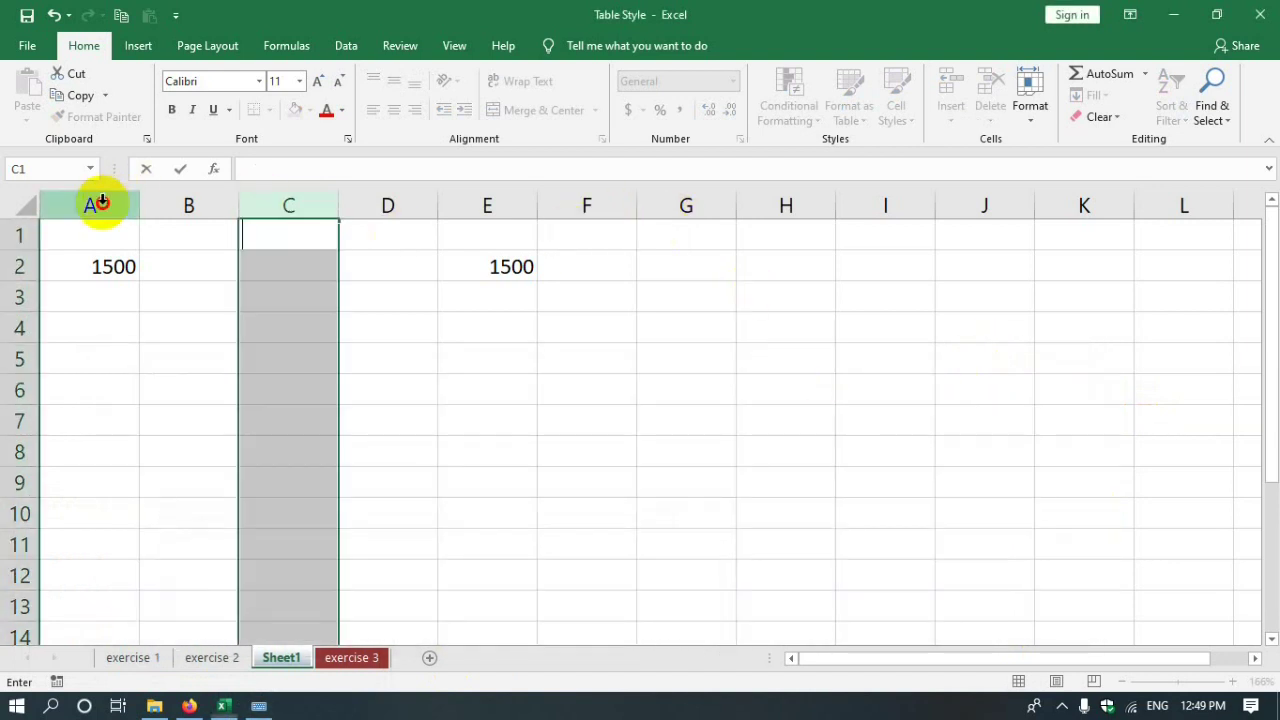
{"action": "left_click", "coordinate": [101, 203]}
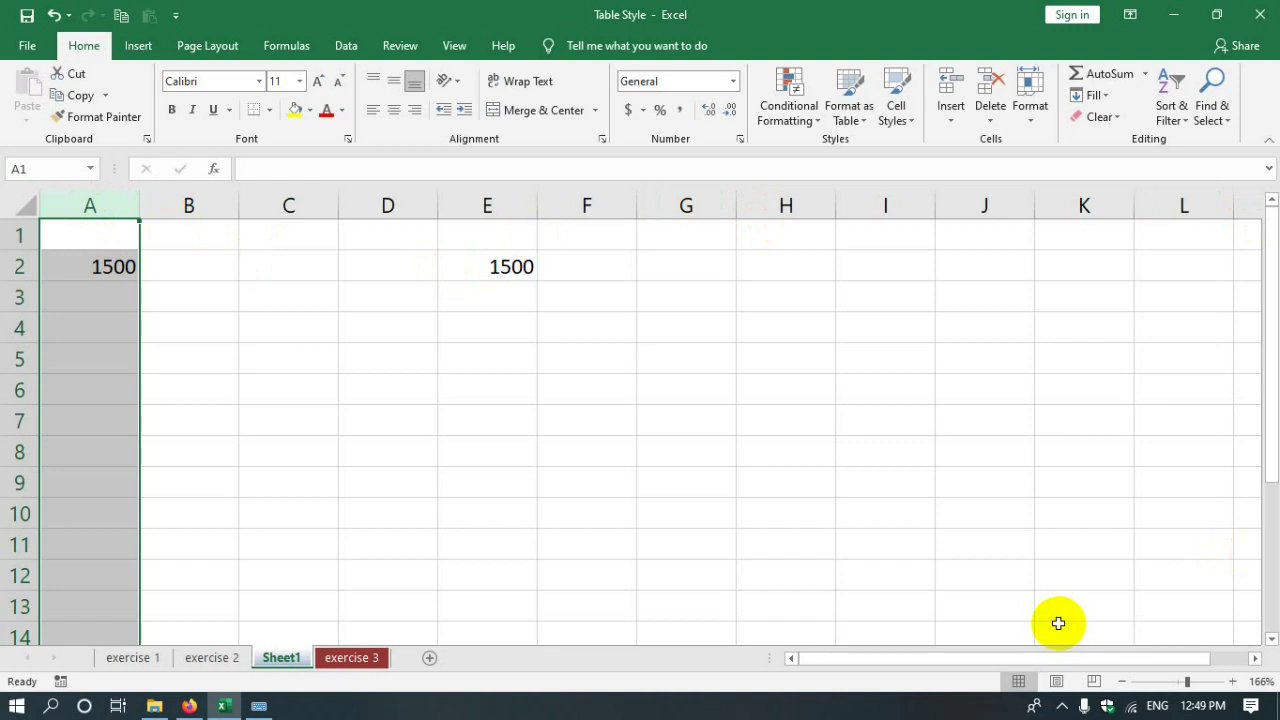
{"action": "key", "text": "ctrl+shift+plus"}
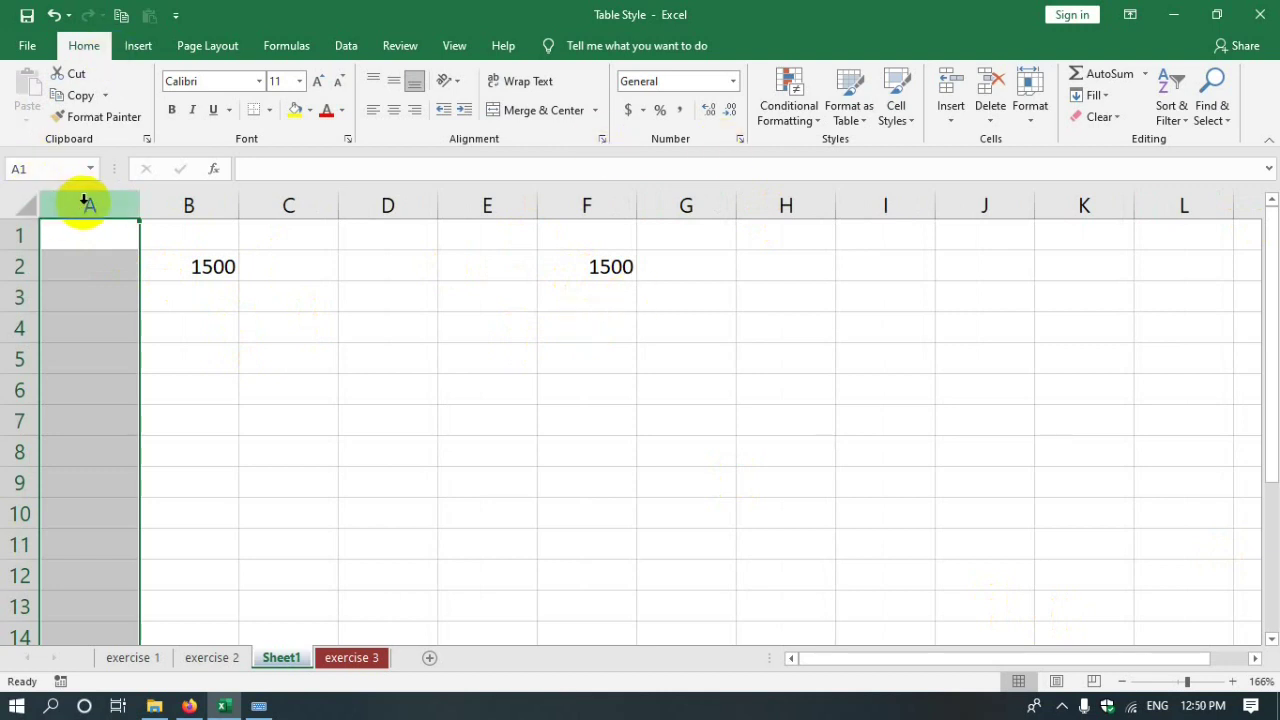
{"action": "right_click", "coordinate": [86, 204]}
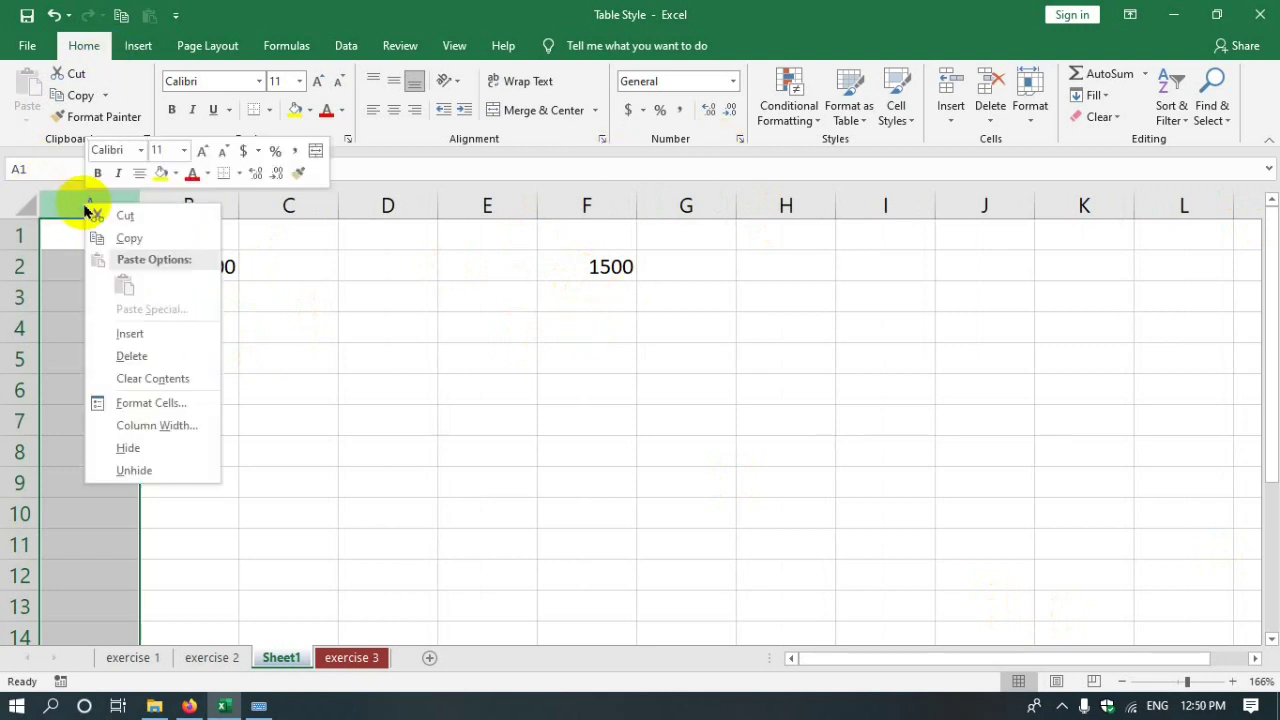
{"action": "left_click", "coordinate": [130, 357]}
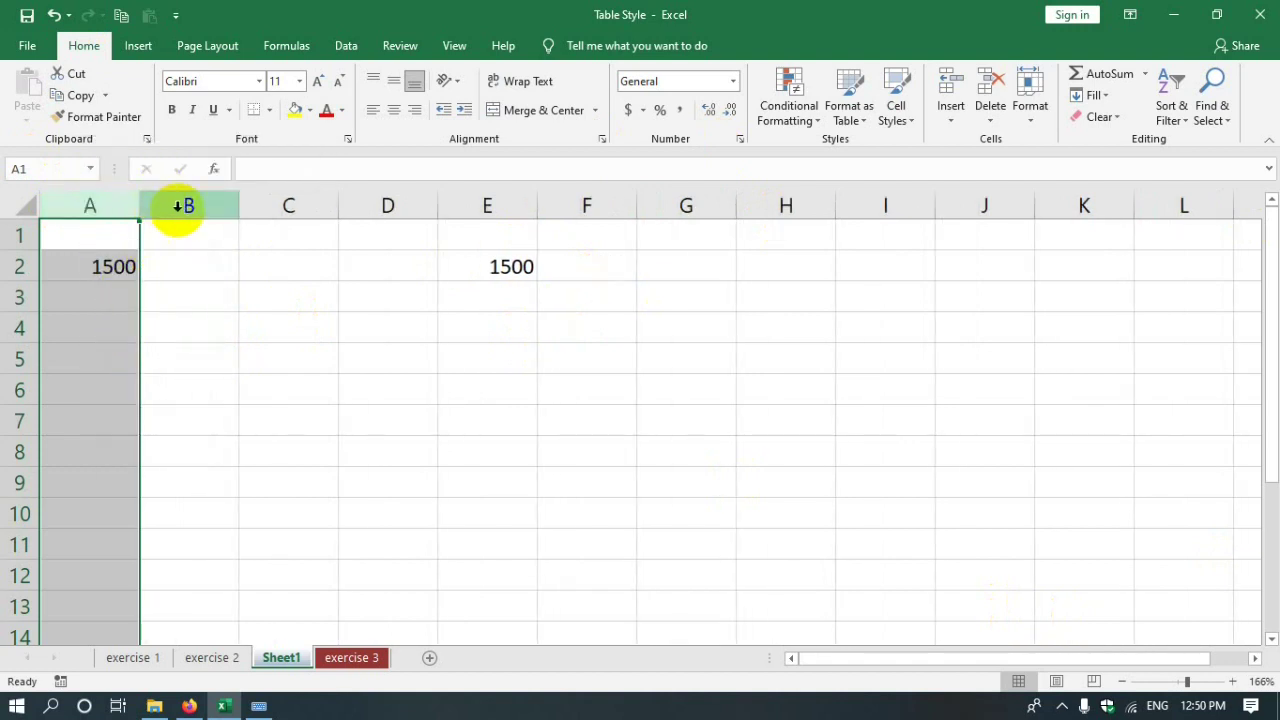
{"action": "left_click", "coordinate": [188, 205]}
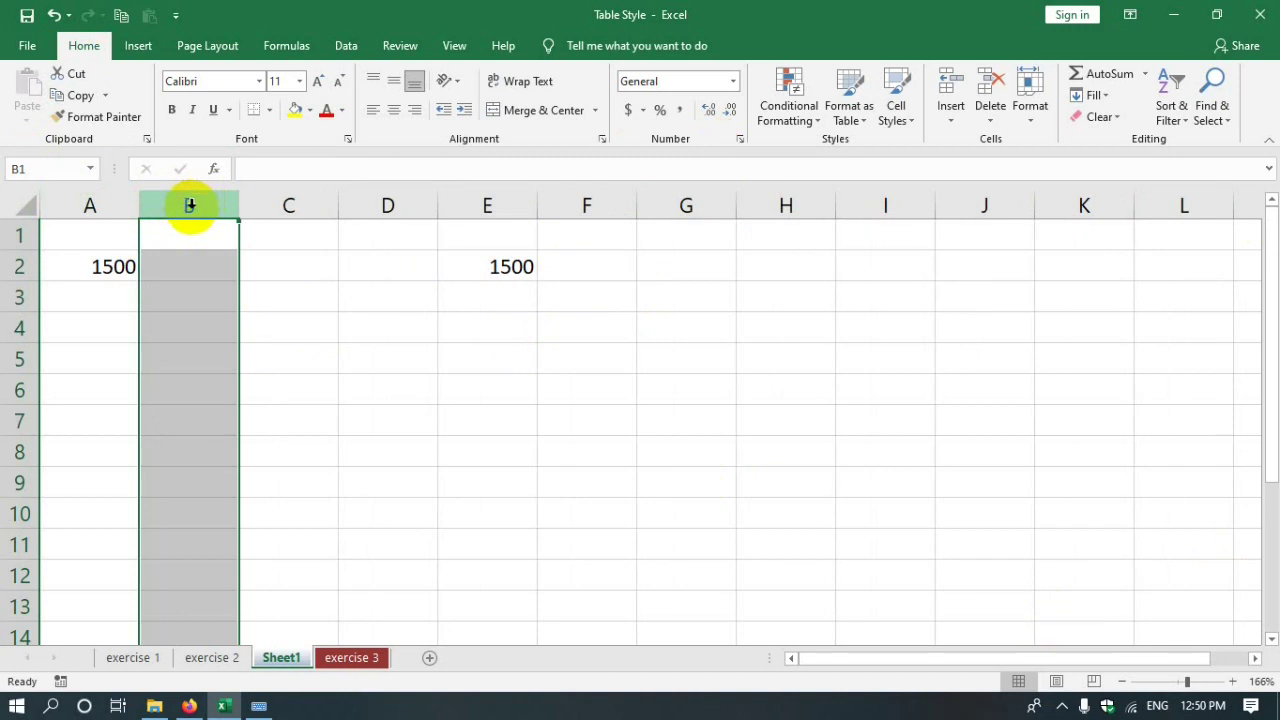
- Restore the On-Screen Keyboard, release its latched Ctrl key, and minimize it again
{"action": "left_click", "coordinate": [258, 706]}
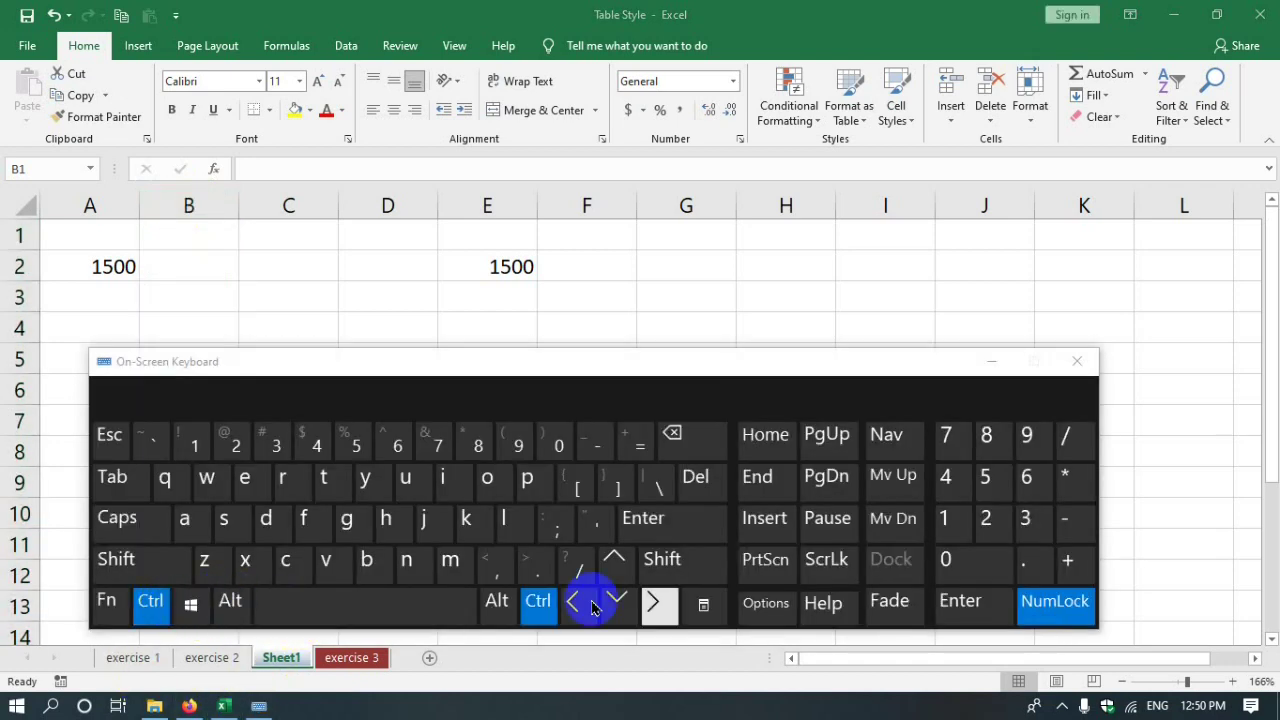
{"action": "left_click", "coordinate": [1063, 520]}
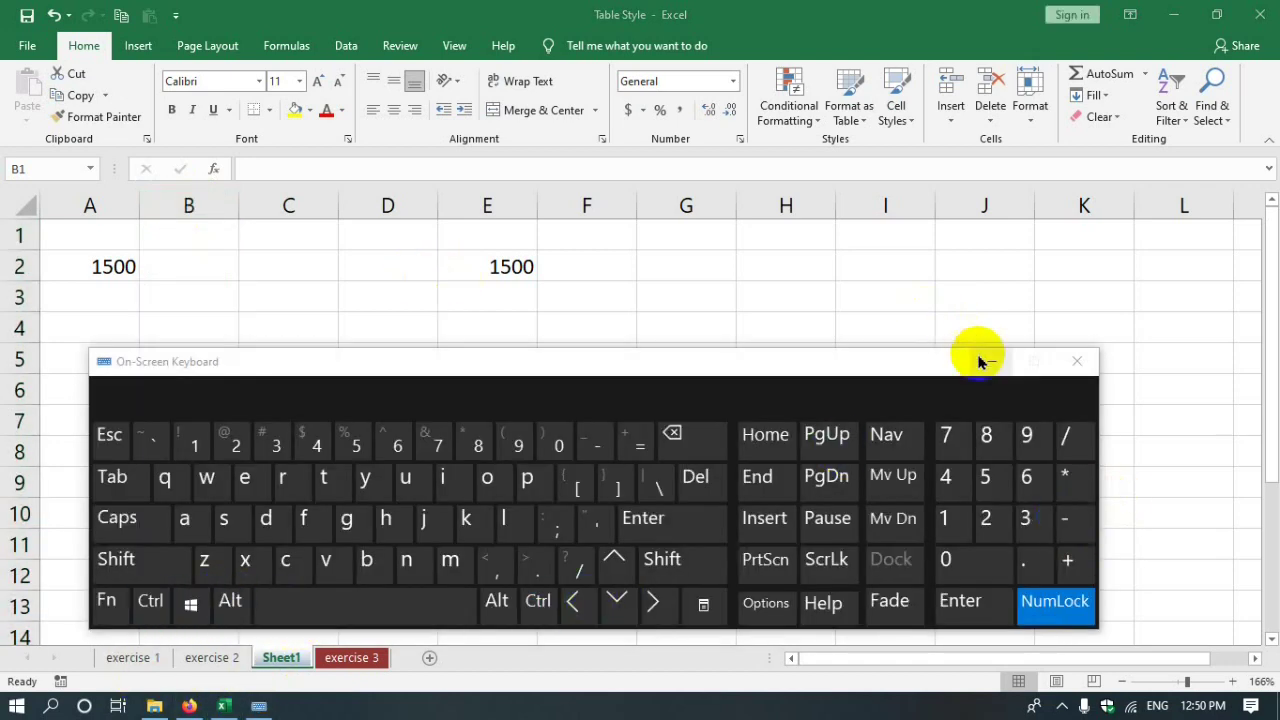
{"action": "left_click", "coordinate": [991, 361]}
- Delete the empty column B with Ctrl+-, moving the second 1500 into D2
{"action": "left_click", "coordinate": [191, 195]}
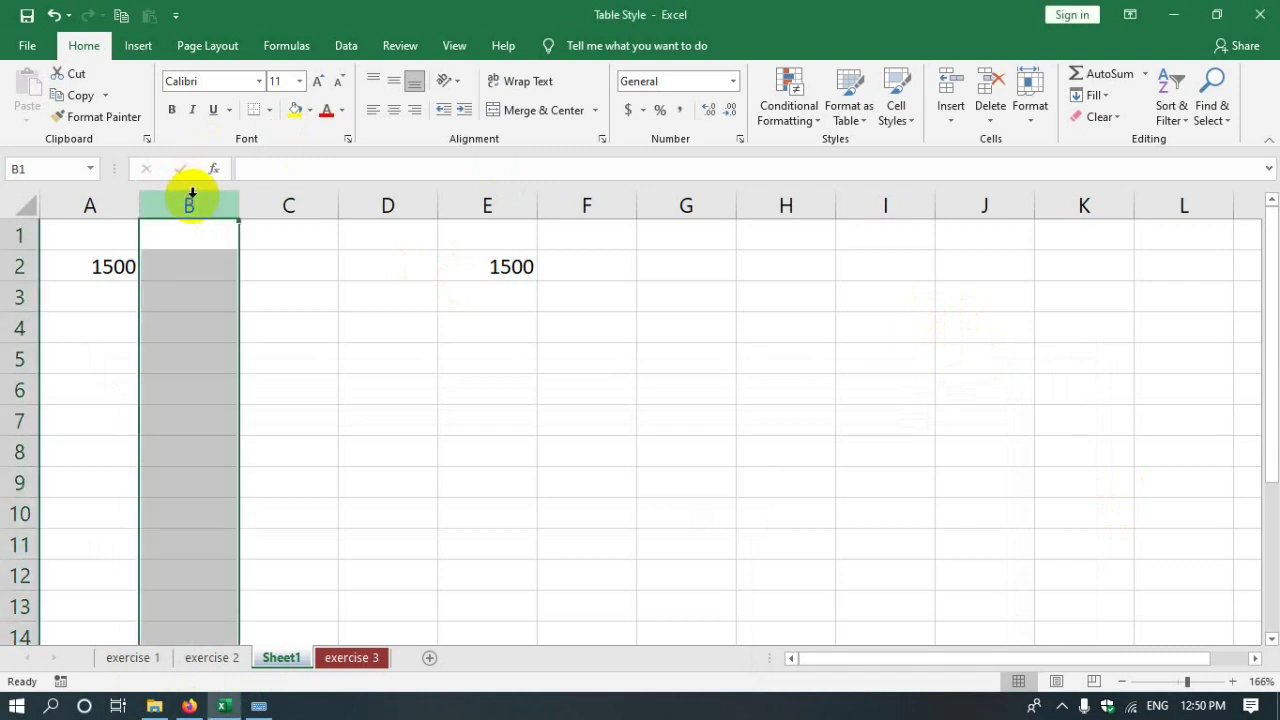
{"action": "key", "text": "ctrl+minus"}
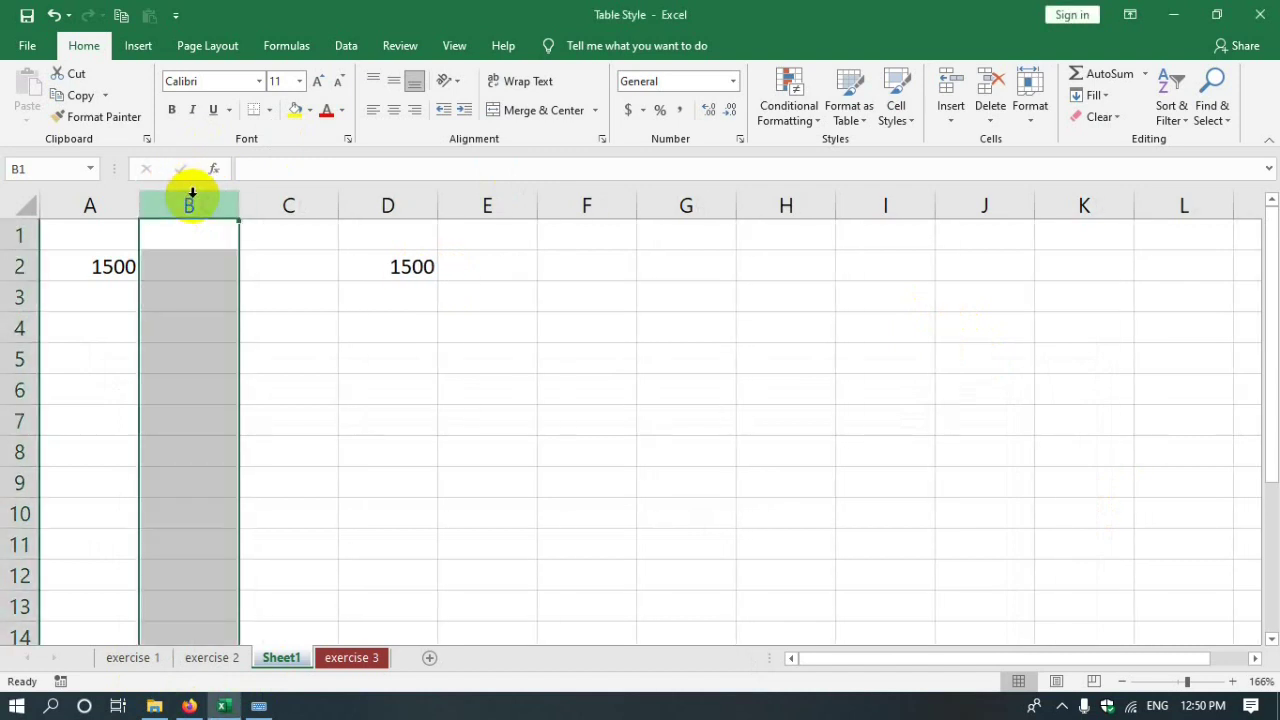
{"action": "left_click", "coordinate": [328, 258]}
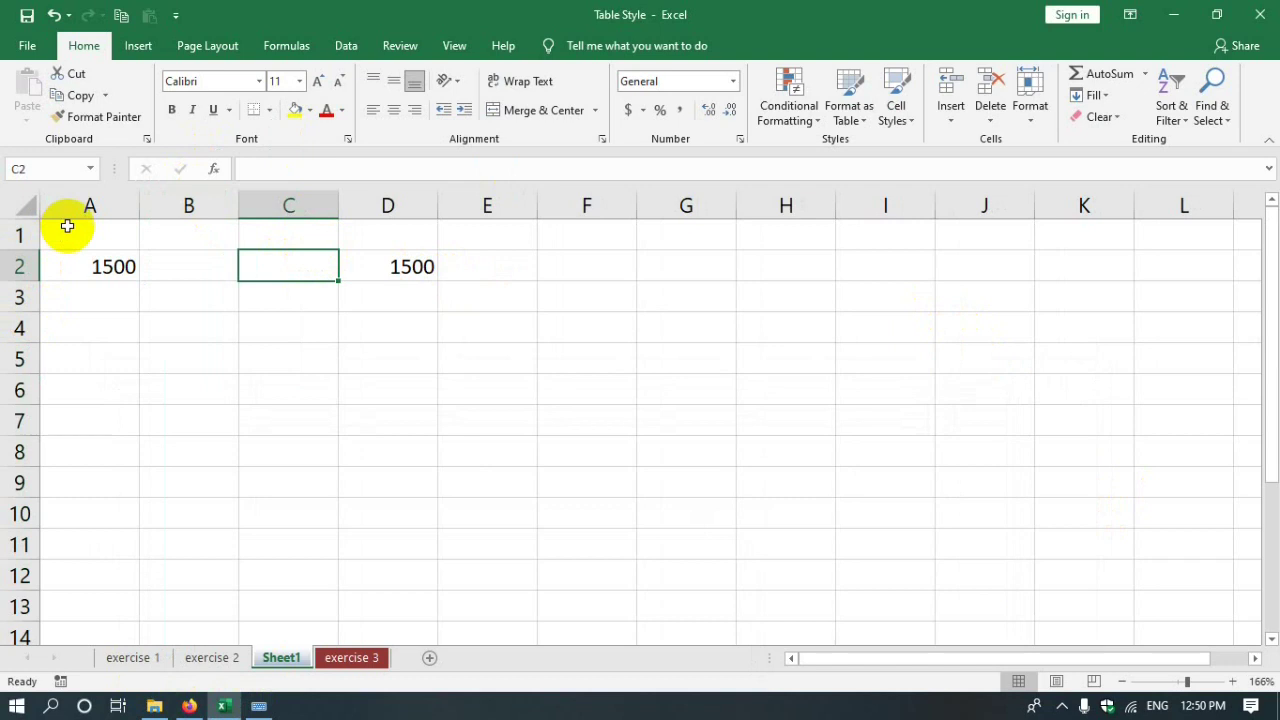
{"action": "left_click", "coordinate": [100, 205]}
{"action": "left_click", "coordinate": [188, 205]}
{"action": "left_click", "coordinate": [463, 231]}
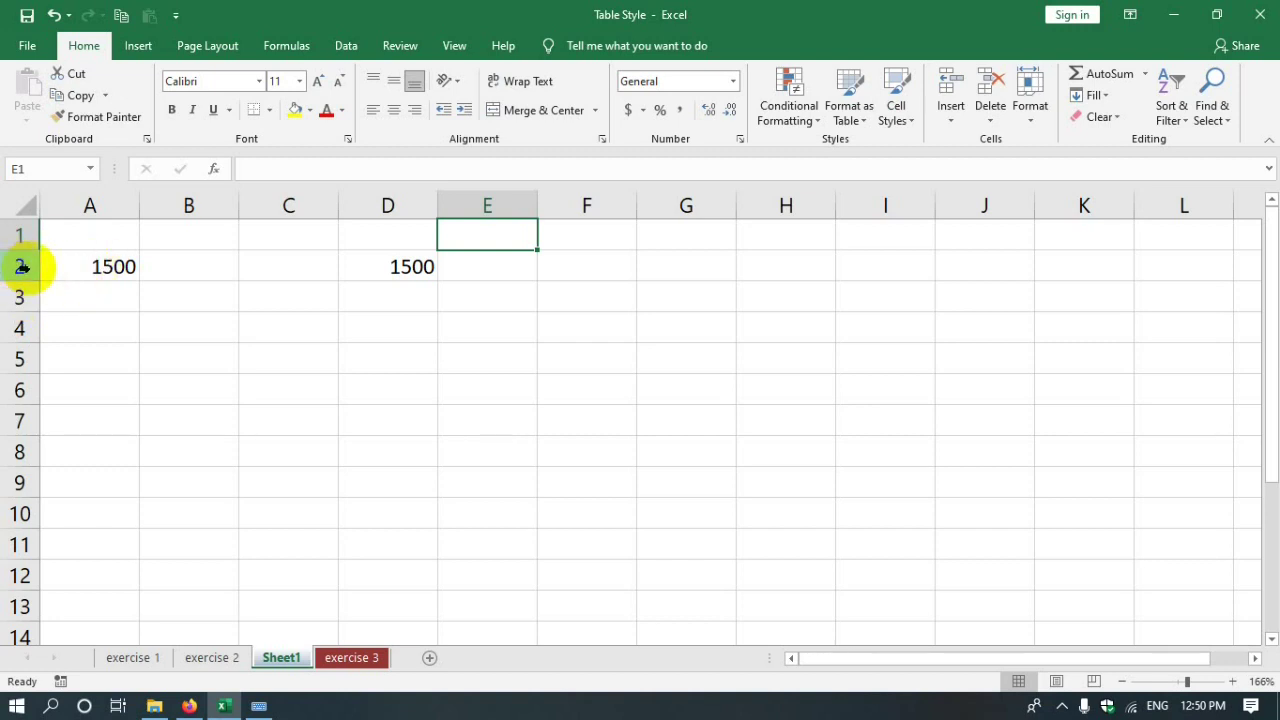
- Insert a blank row 2, then delete it so both 1500 values return to row 2
{"action": "left_click", "coordinate": [19, 265]}
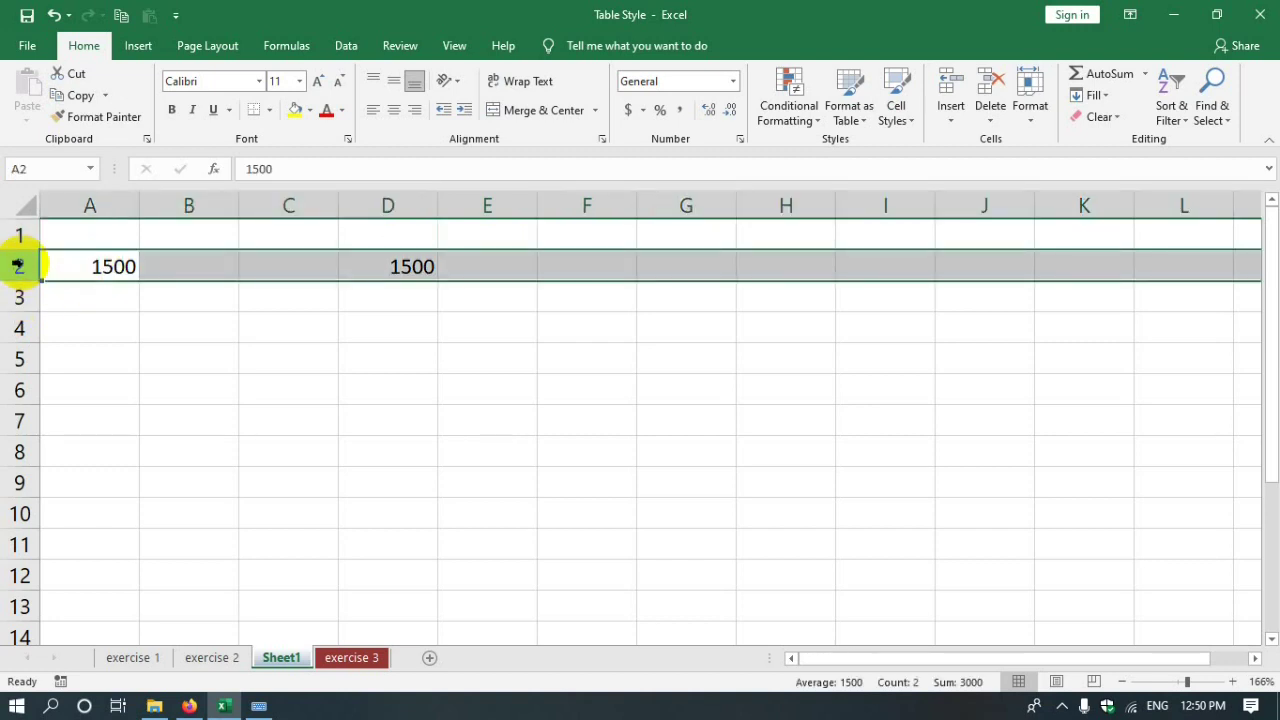
{"action": "left_click", "coordinate": [956, 124]}
{"action": "left_click", "coordinate": [996, 144]}
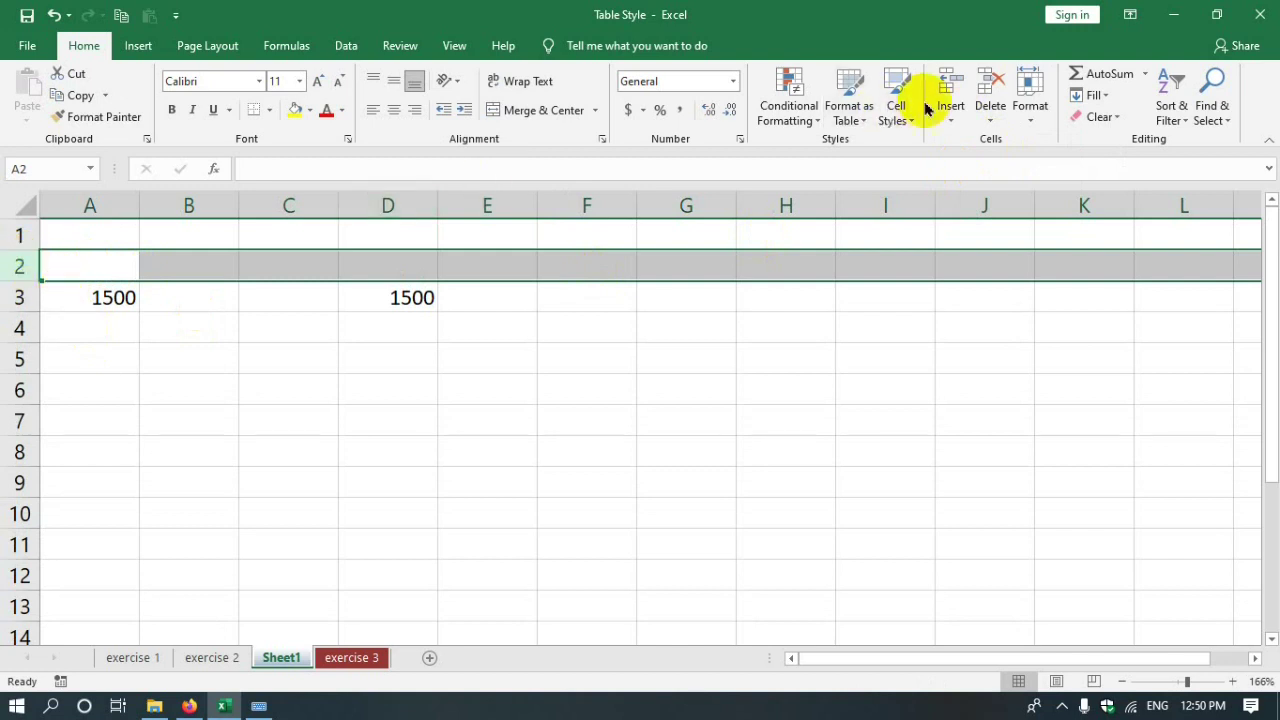
{"action": "left_click", "coordinate": [986, 118]}
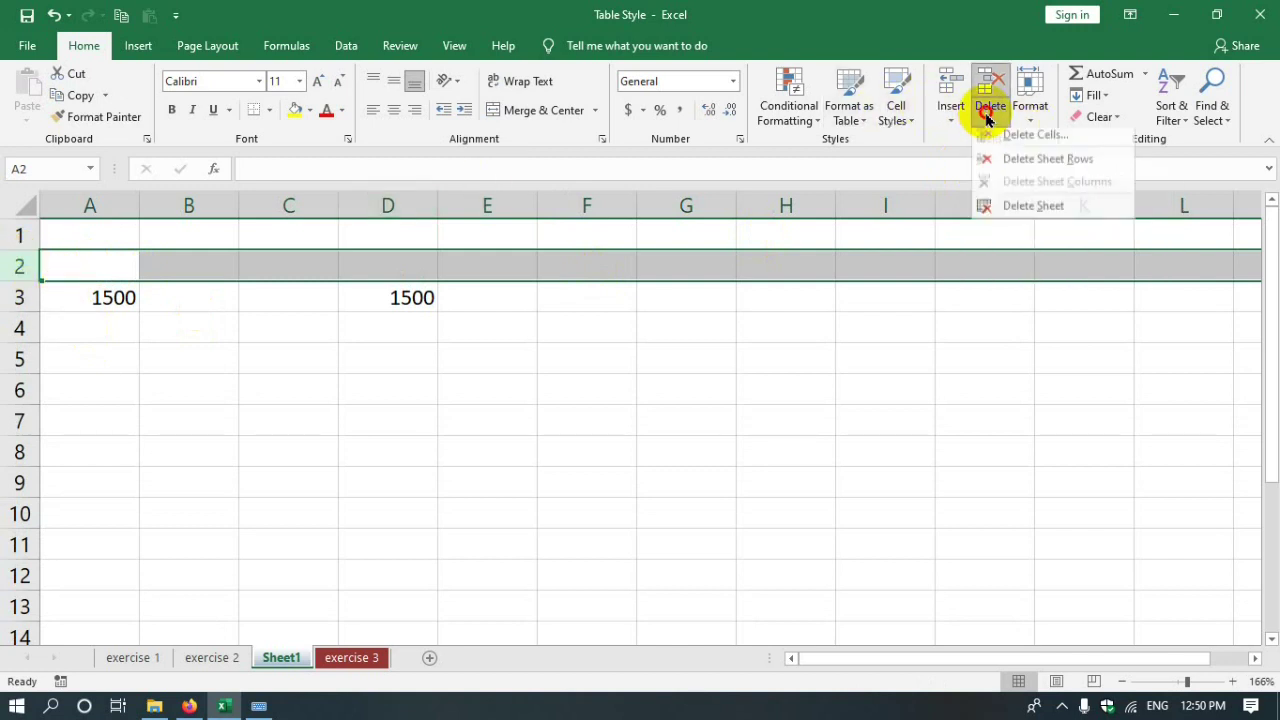
{"action": "left_click", "coordinate": [997, 137]}
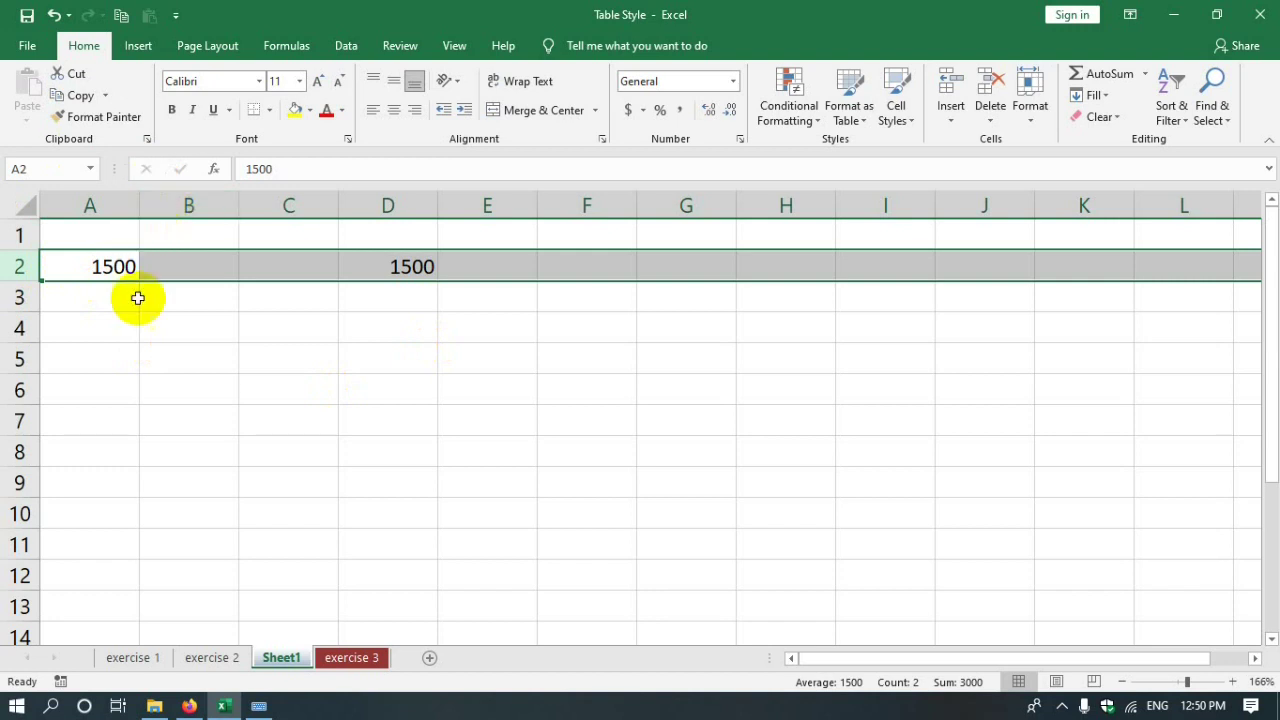
- Open the context menus on B4 and E5, then dismiss them without choosing anything
{"action": "left_click", "coordinate": [177, 326]}
{"action": "right_click", "coordinate": [177, 326]}
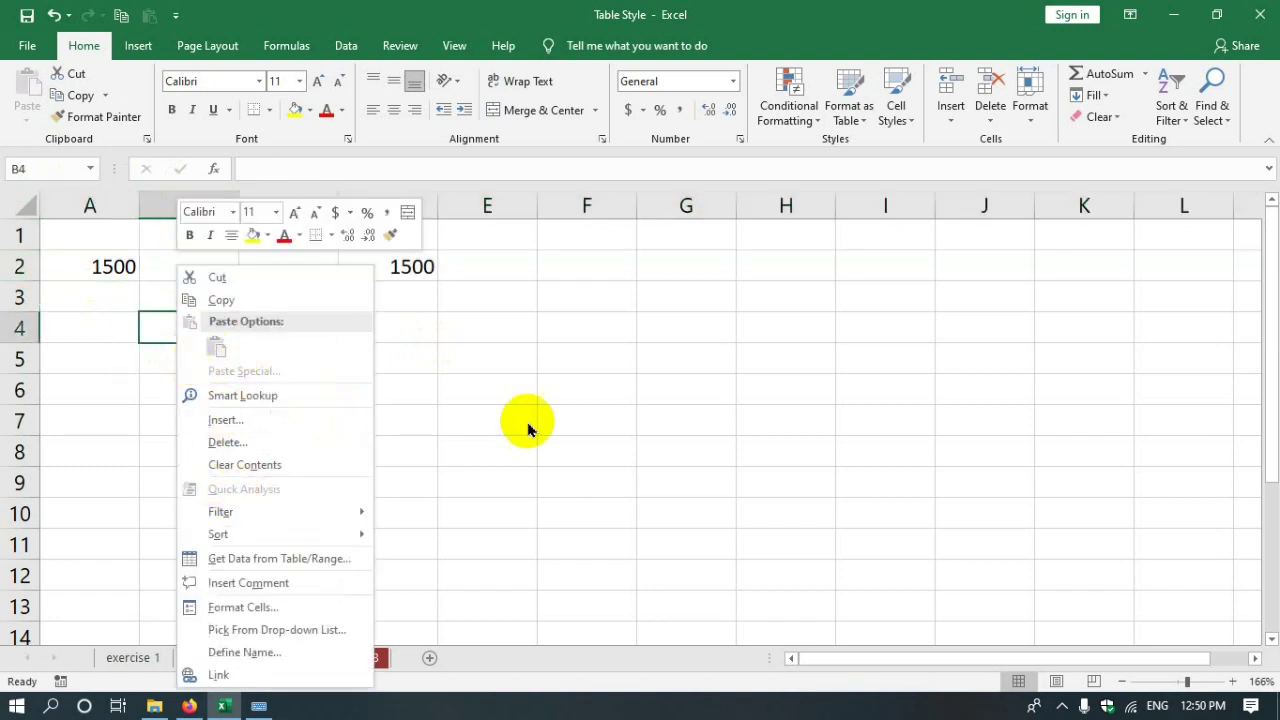
{"action": "left_click", "coordinate": [437, 351]}
{"action": "right_click", "coordinate": [436, 358]}
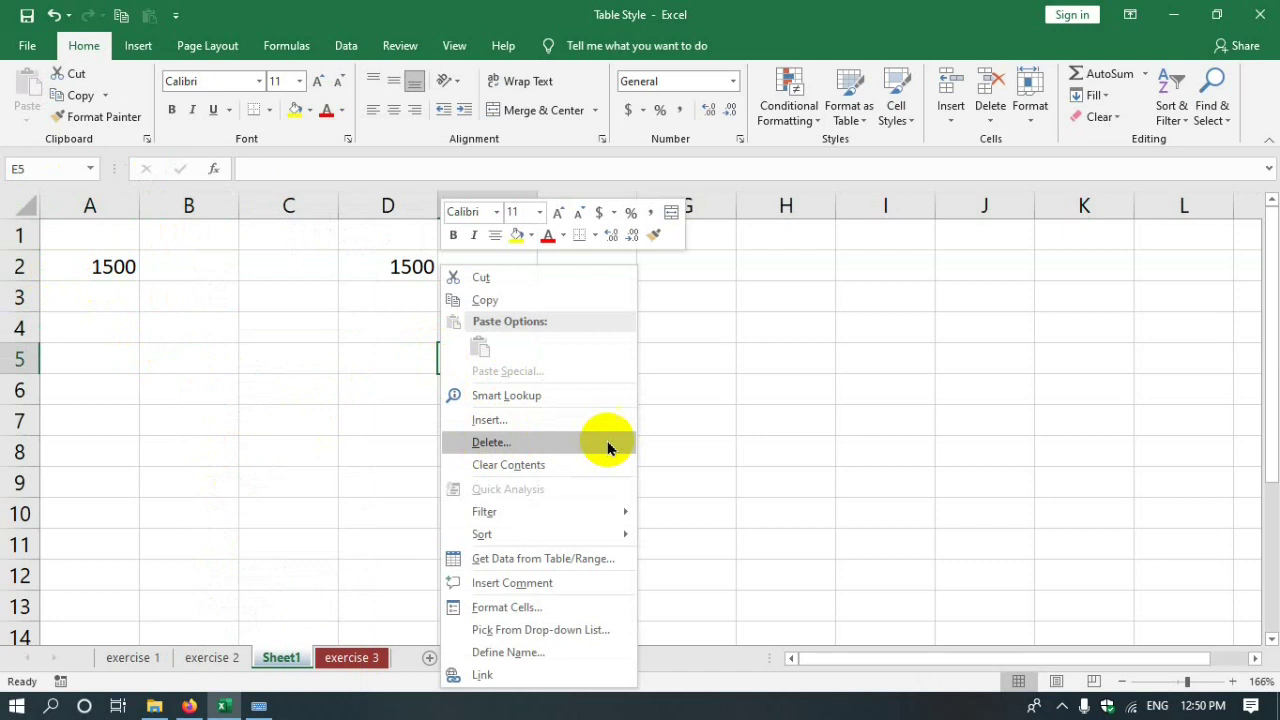
{"action": "left_click", "coordinate": [200, 383]}
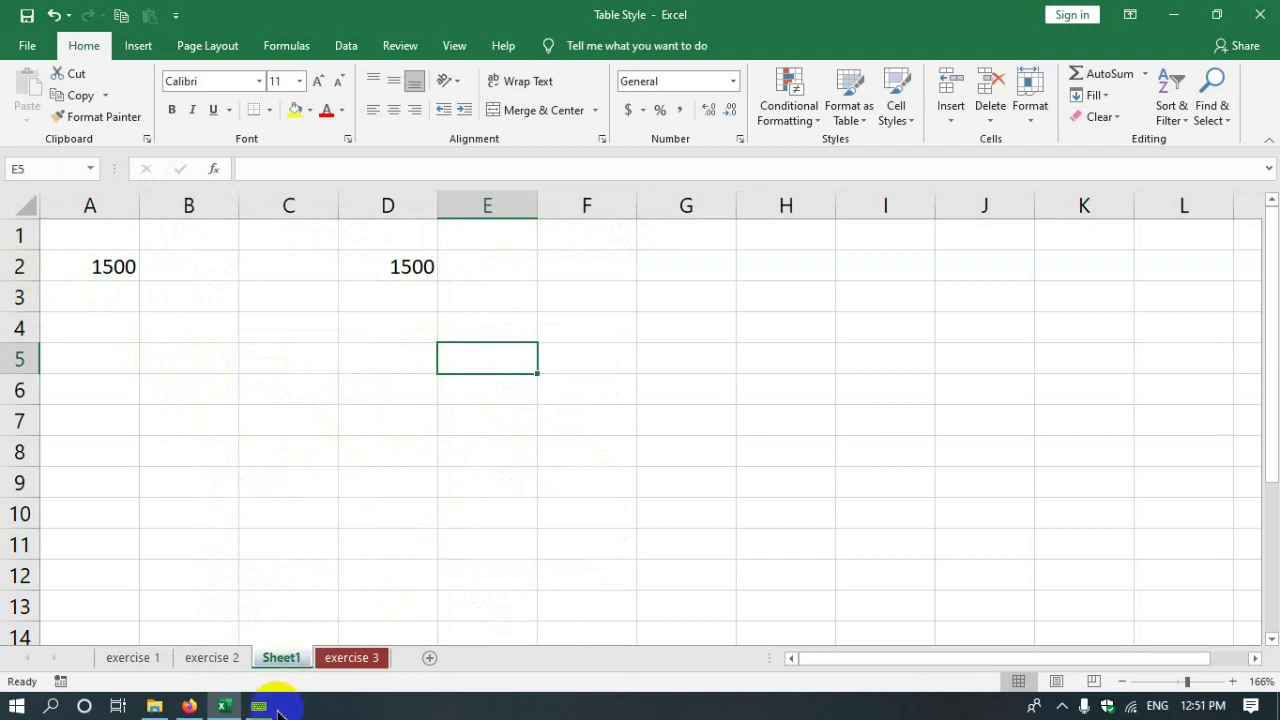
{"action": "left_click", "coordinate": [212, 662]}
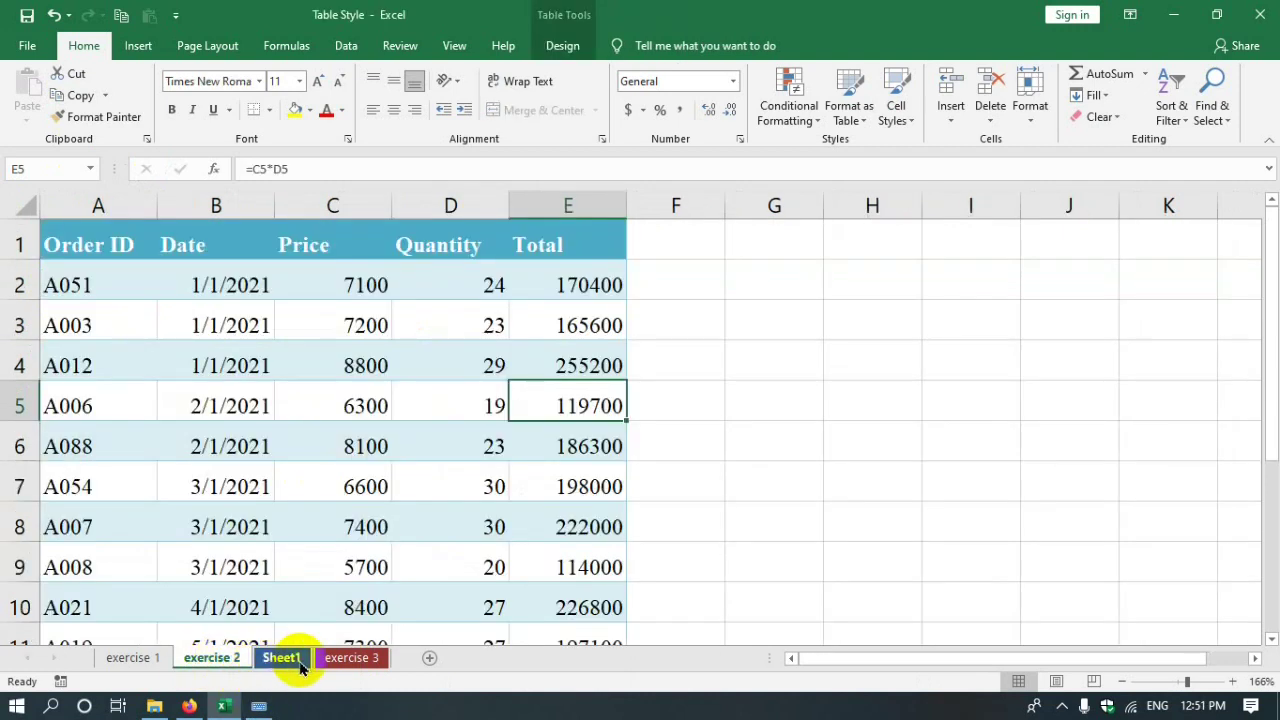
{"action": "left_click", "coordinate": [300, 665]}
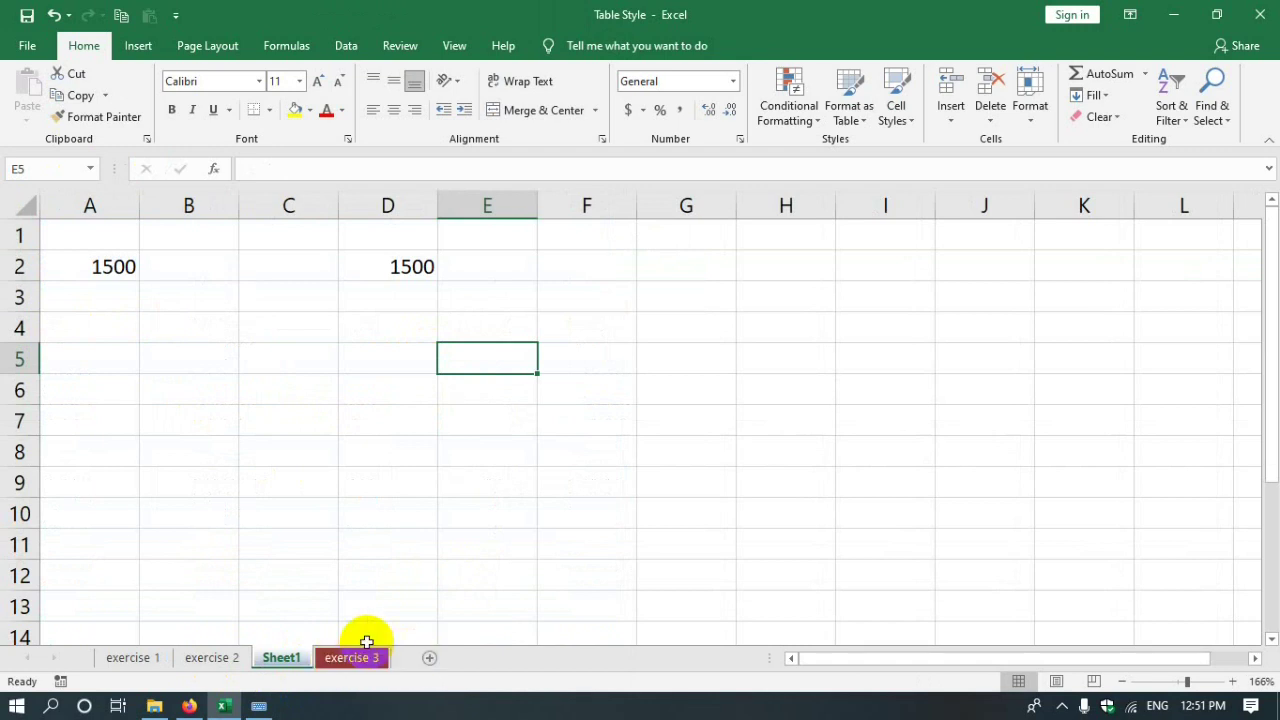
{"action": "left_click", "coordinate": [951, 119]}
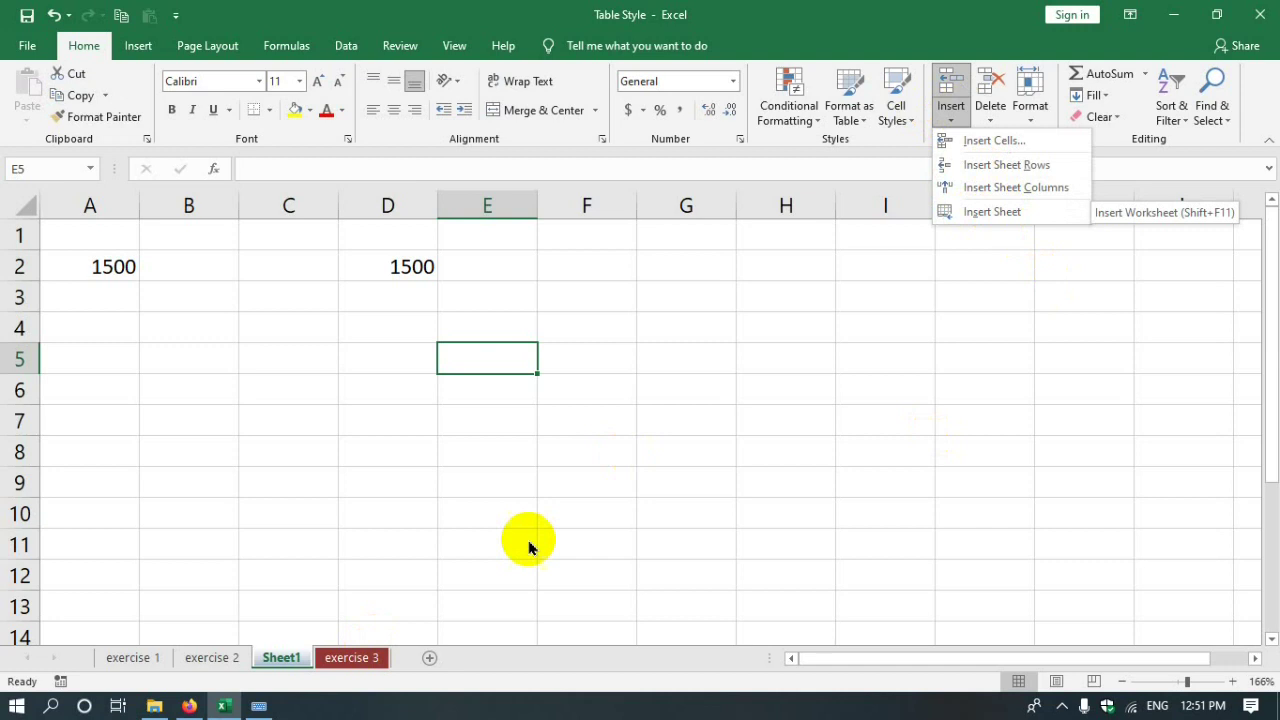
{"action": "left_click", "coordinate": [652, 545]}
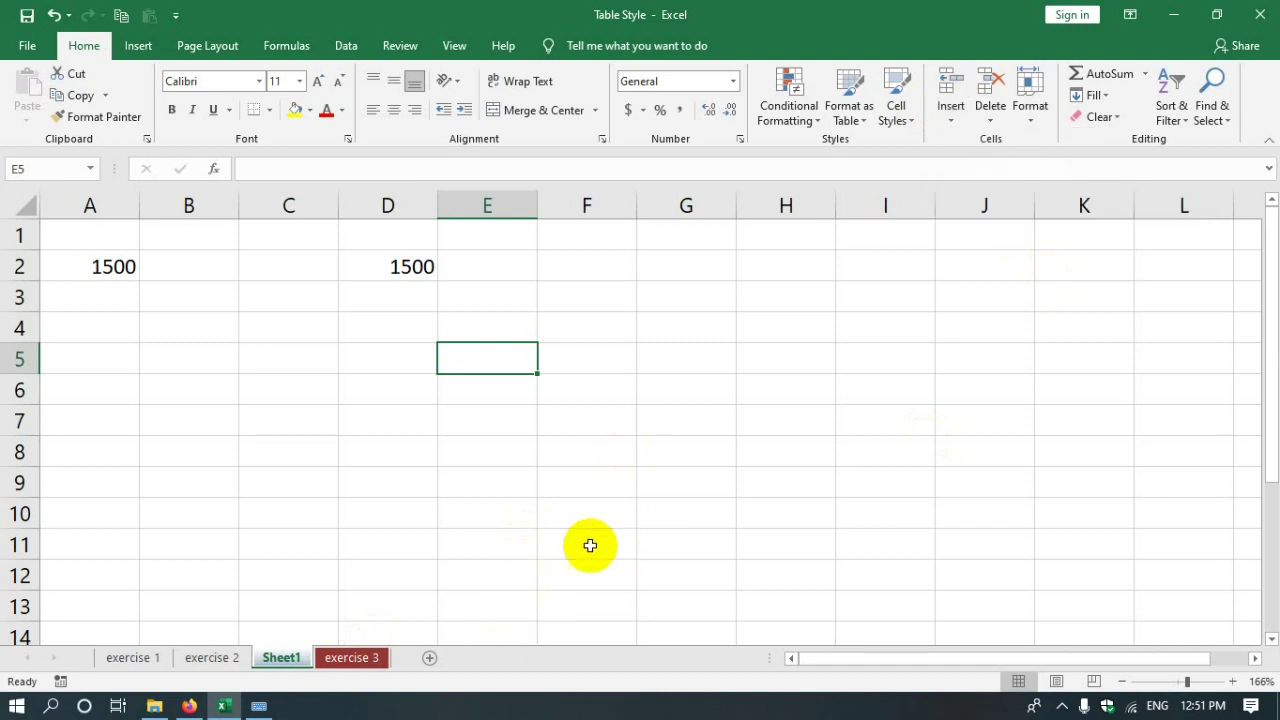
{"action": "right_click", "coordinate": [284, 659]}
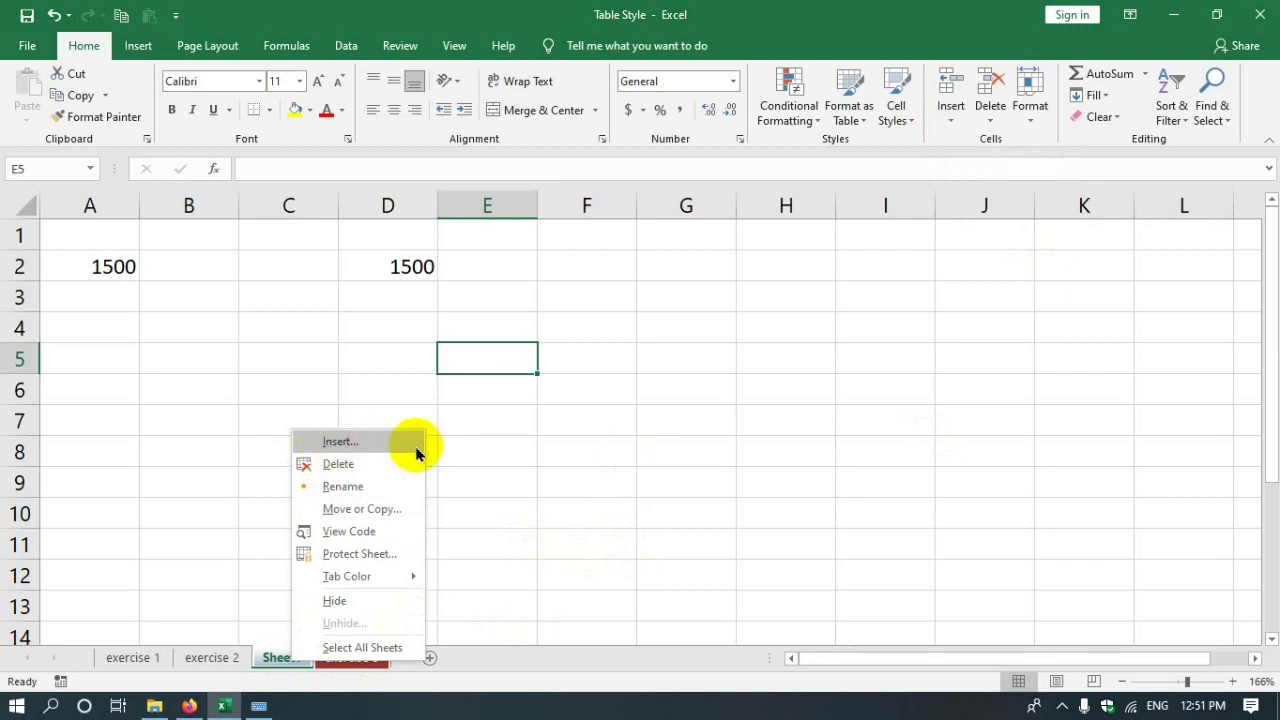
{"action": "left_click", "coordinate": [724, 468]}
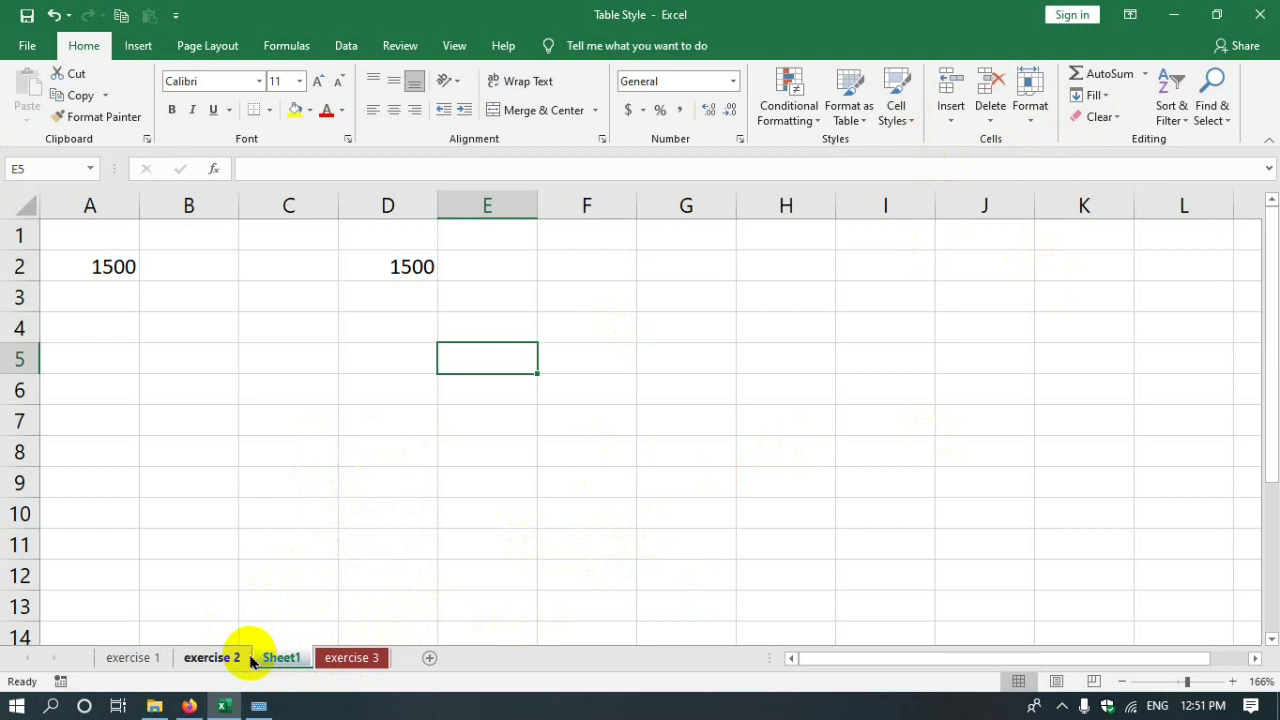
{"action": "left_click", "coordinate": [208, 658]}
{"action": "left_click", "coordinate": [283, 660]}
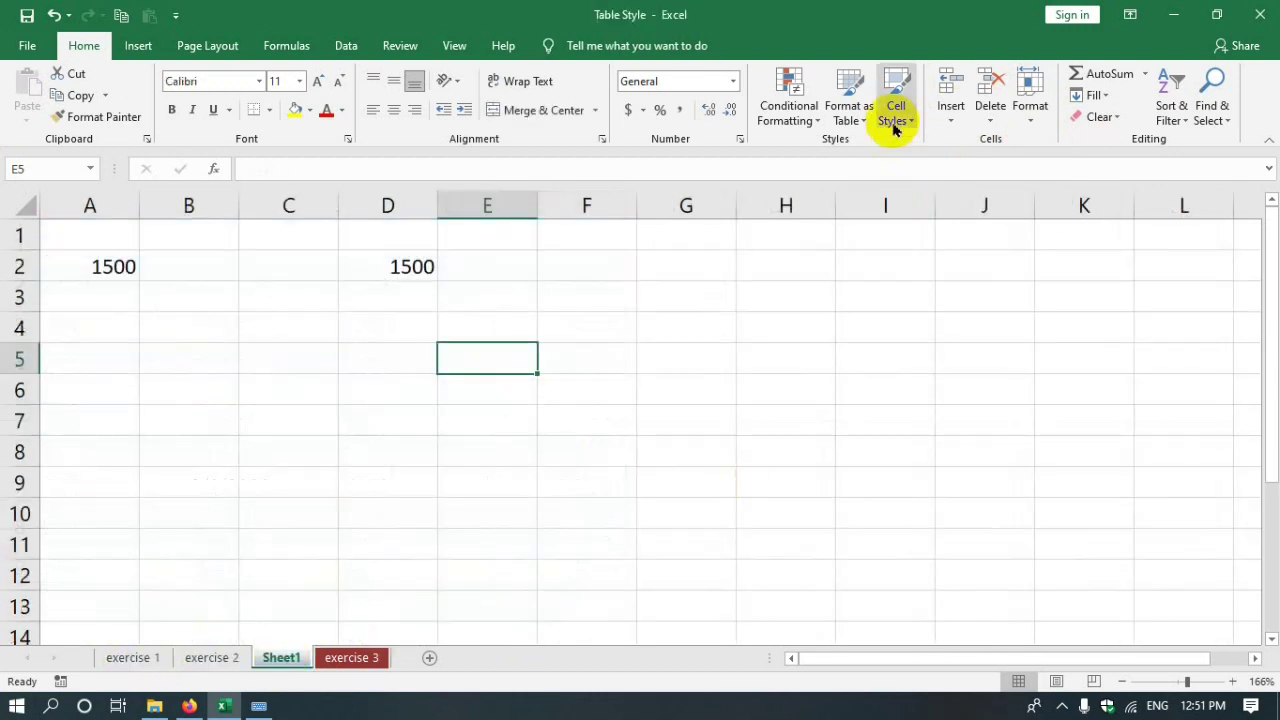
{"action": "left_click", "coordinate": [991, 119]}
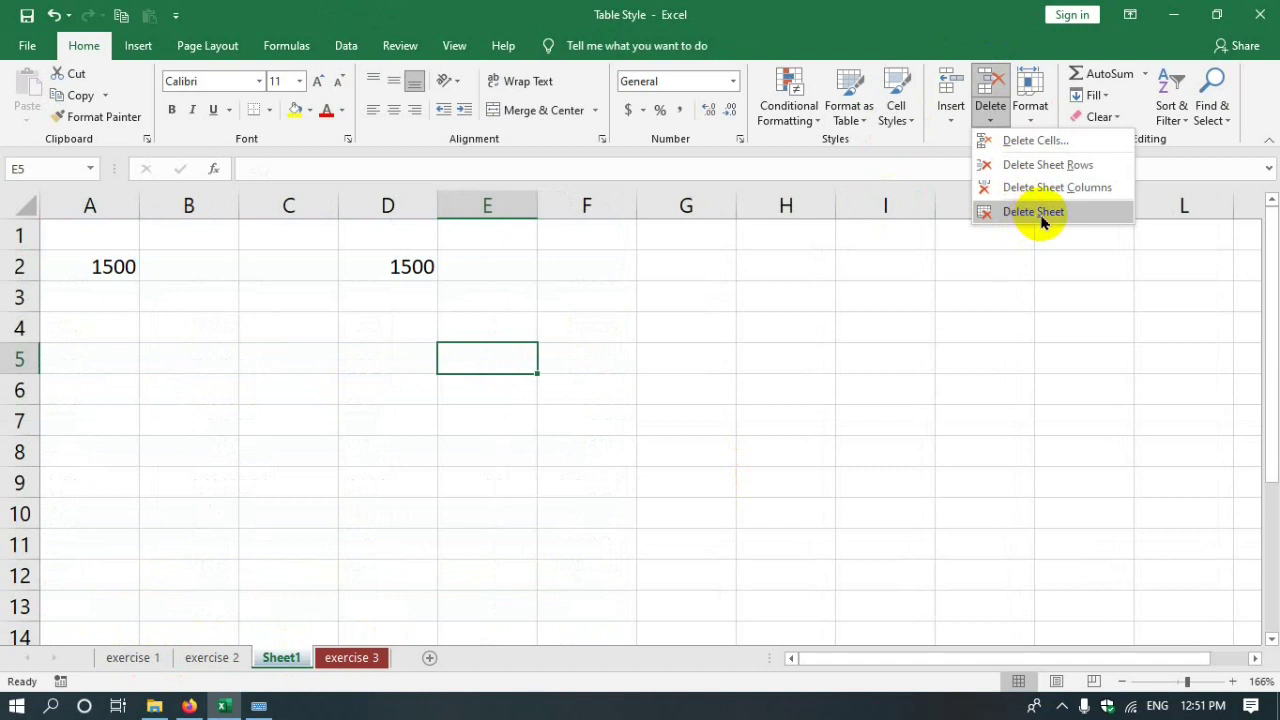
{"action": "right_click", "coordinate": [281, 657]}
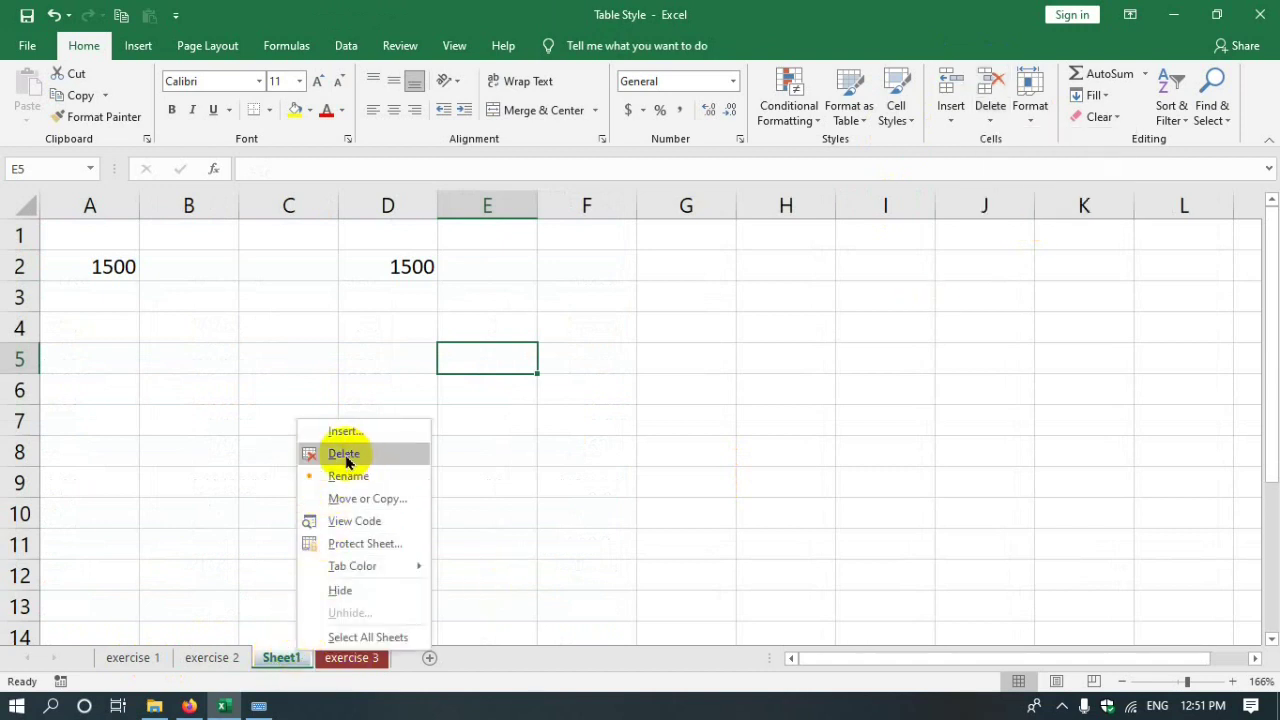
{"action": "left_click", "coordinate": [623, 460]}
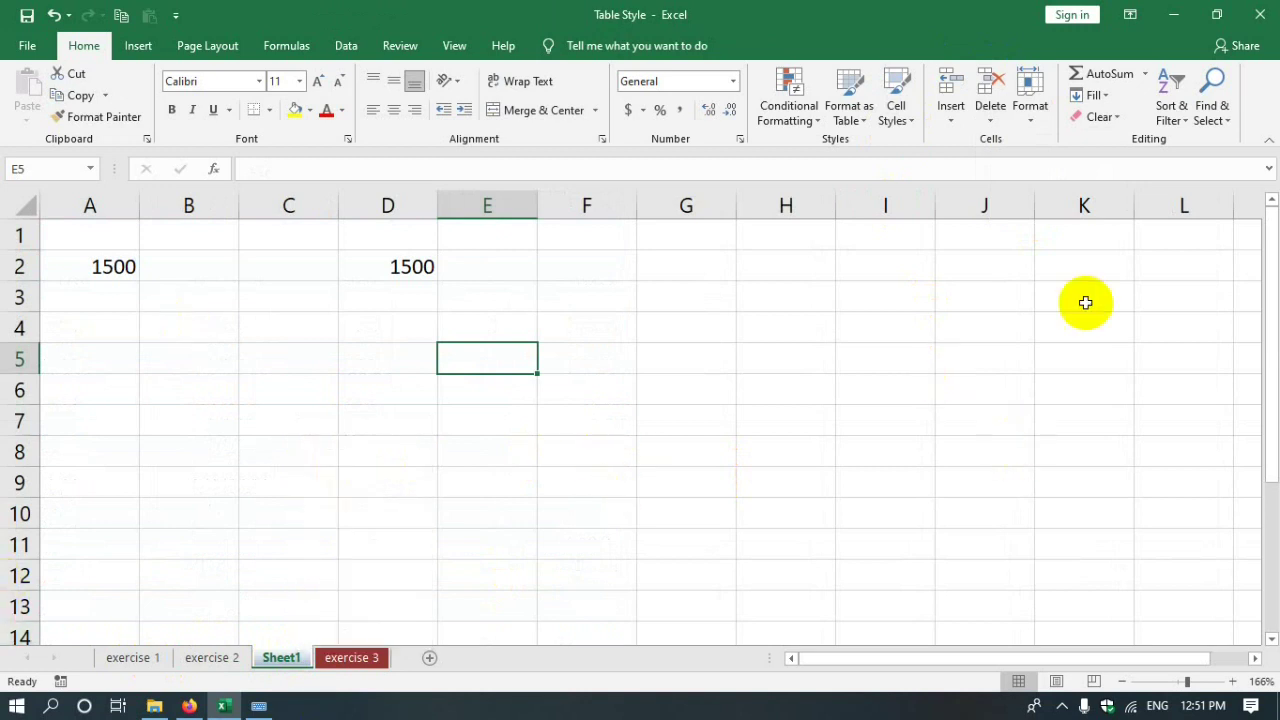
{"action": "left_click", "coordinate": [1033, 117]}
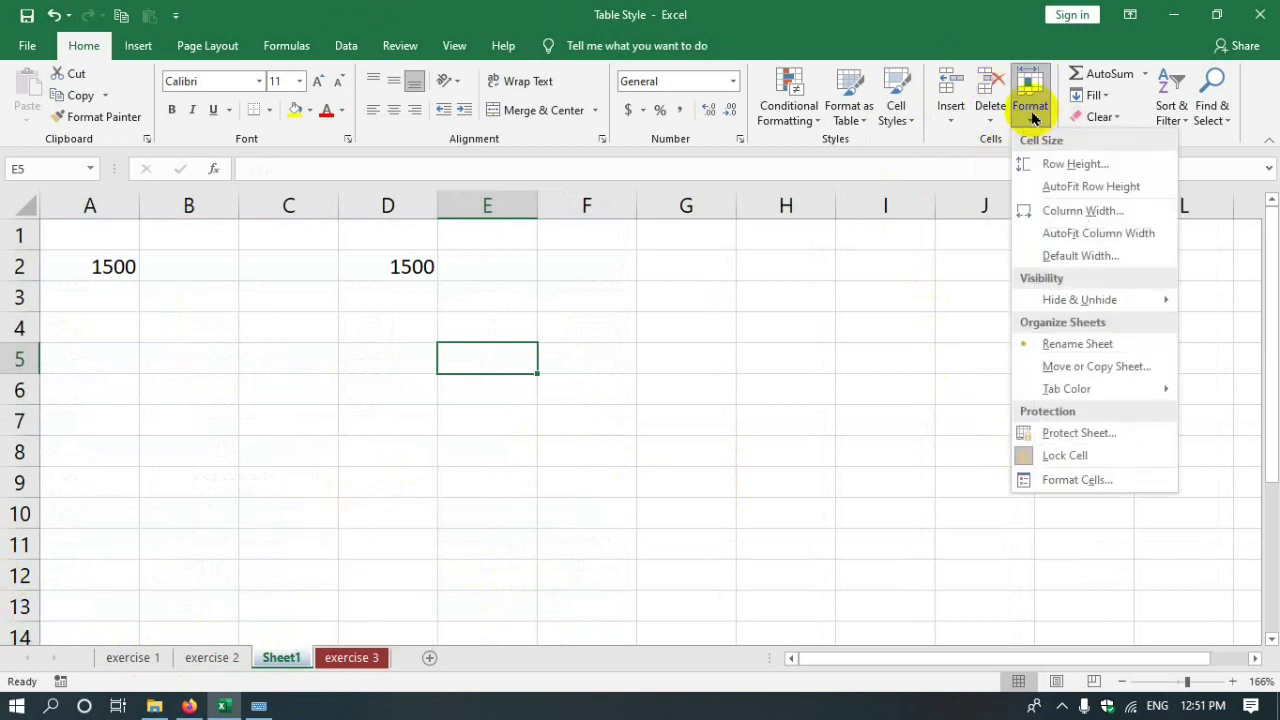
{"action": "left_click", "coordinate": [1076, 174]}
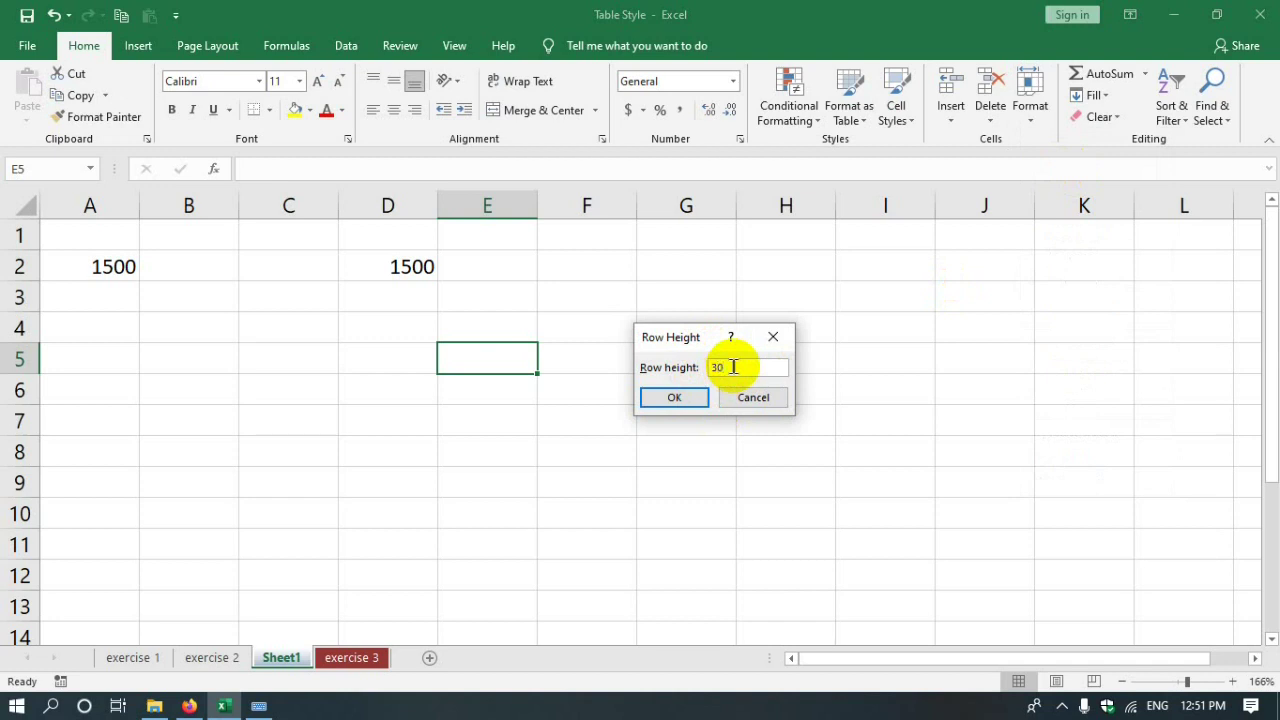
{"action": "type", "text": "30"}
{"action": "left_click", "coordinate": [684, 399]}
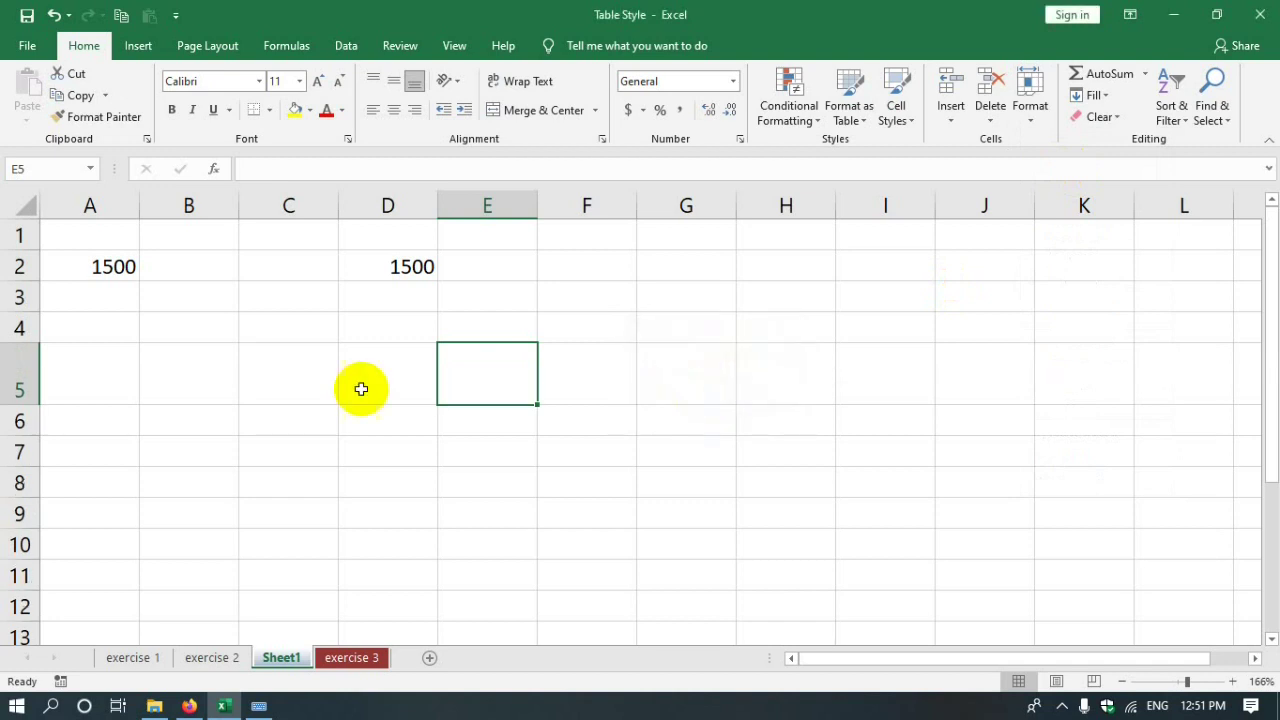
{"action": "left_click", "coordinate": [60, 392]}
{"action": "left_click", "coordinate": [512, 380]}
{"action": "left_click", "coordinate": [19, 376]}
{"action": "left_click", "coordinate": [494, 380]}
{"action": "left_click", "coordinate": [491, 388]}
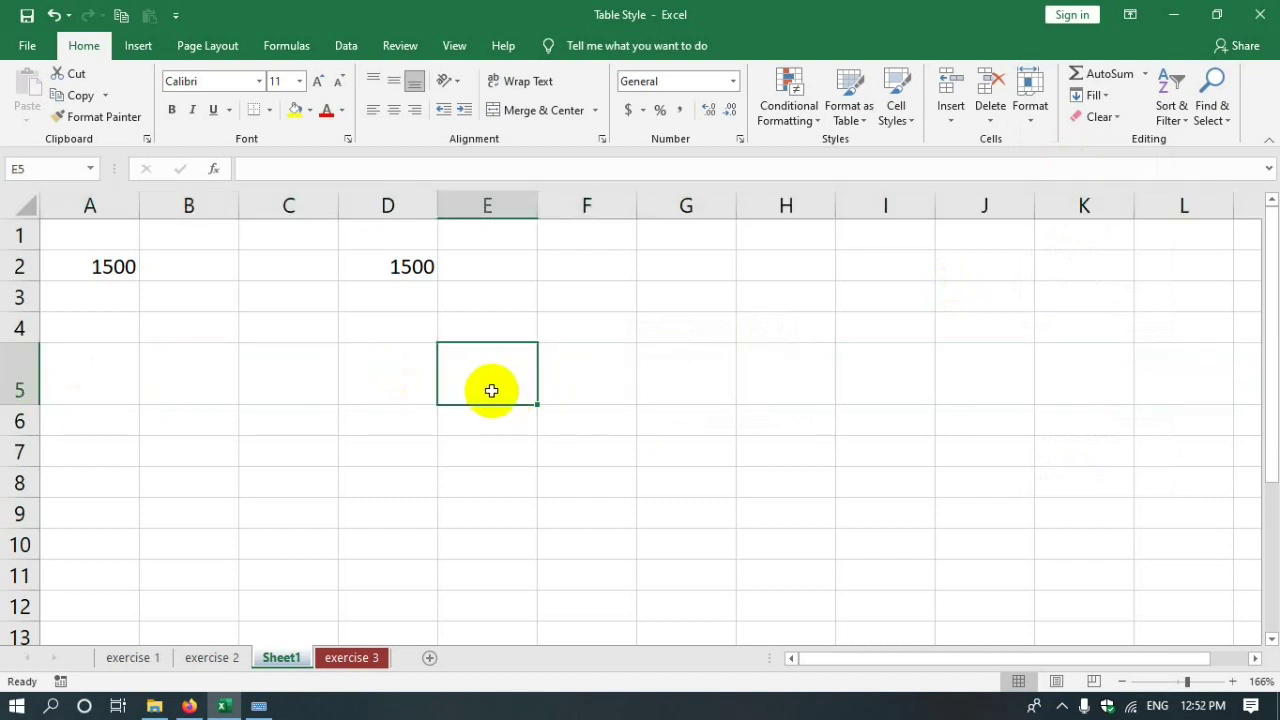
{"action": "left_click", "coordinate": [64, 377]}
{"action": "left_click", "coordinate": [20, 375]}
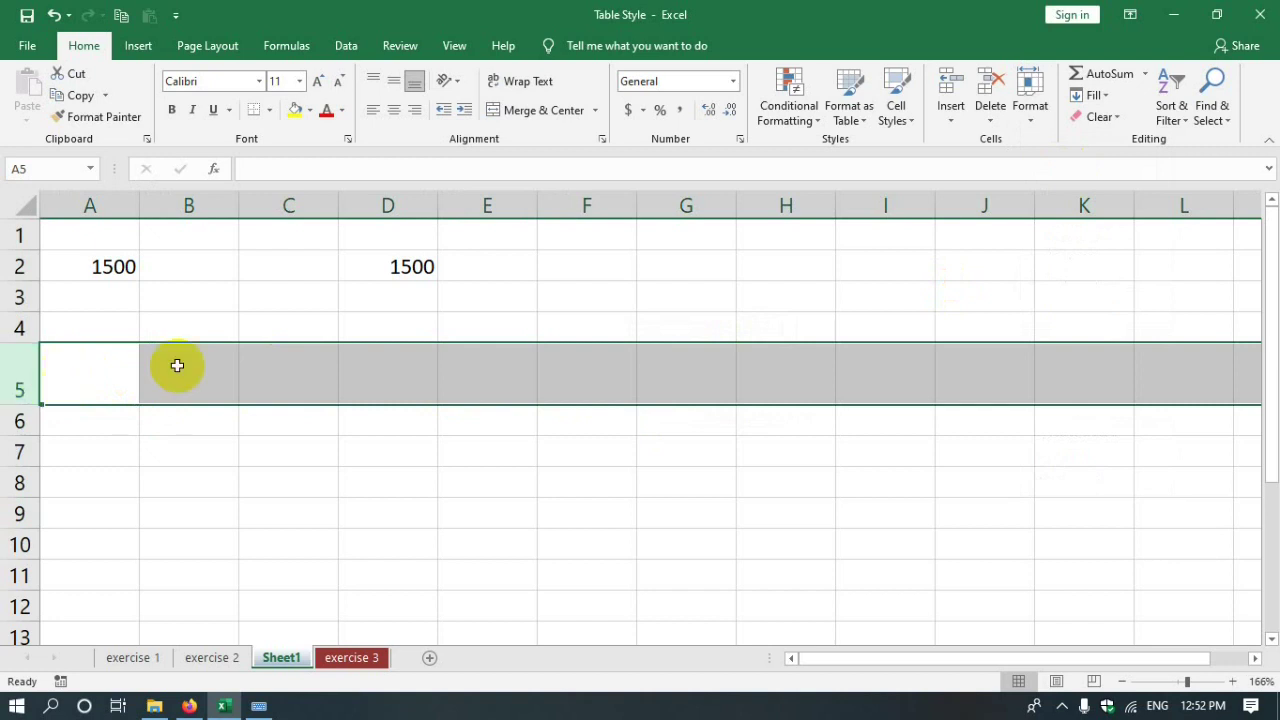
{"action": "left_click", "coordinate": [1026, 122]}
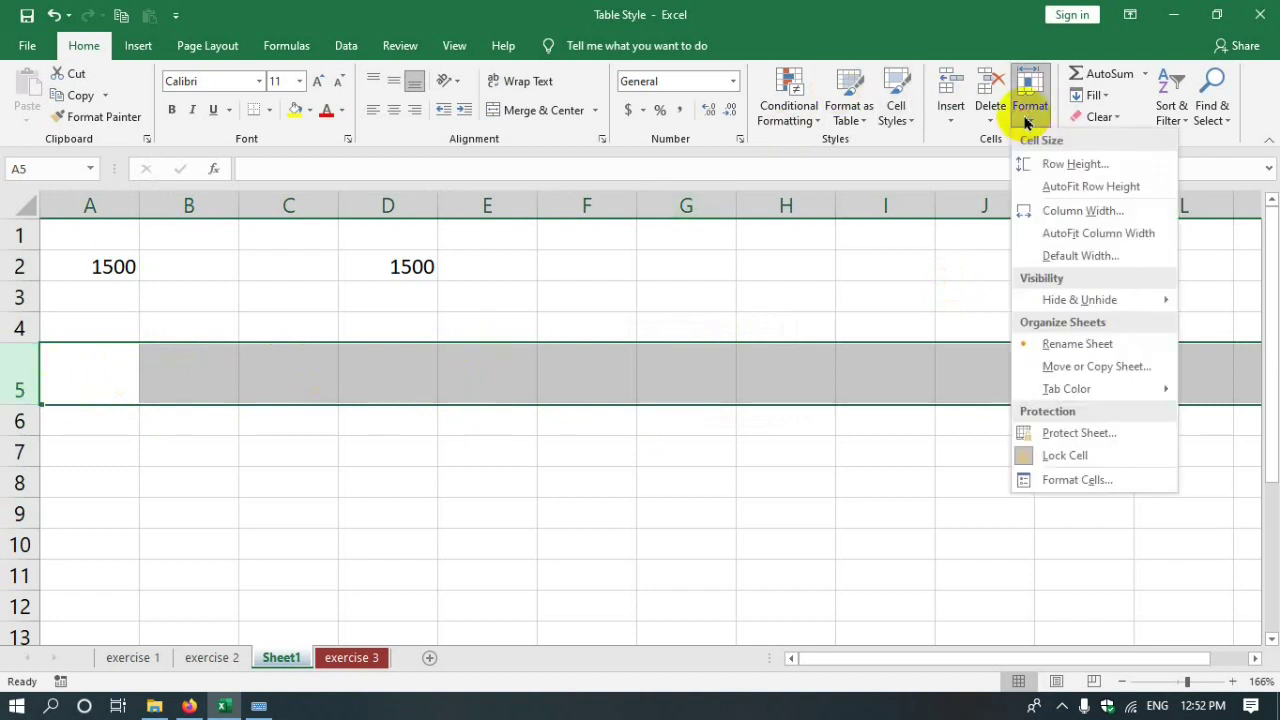
{"action": "left_click", "coordinate": [1094, 187]}
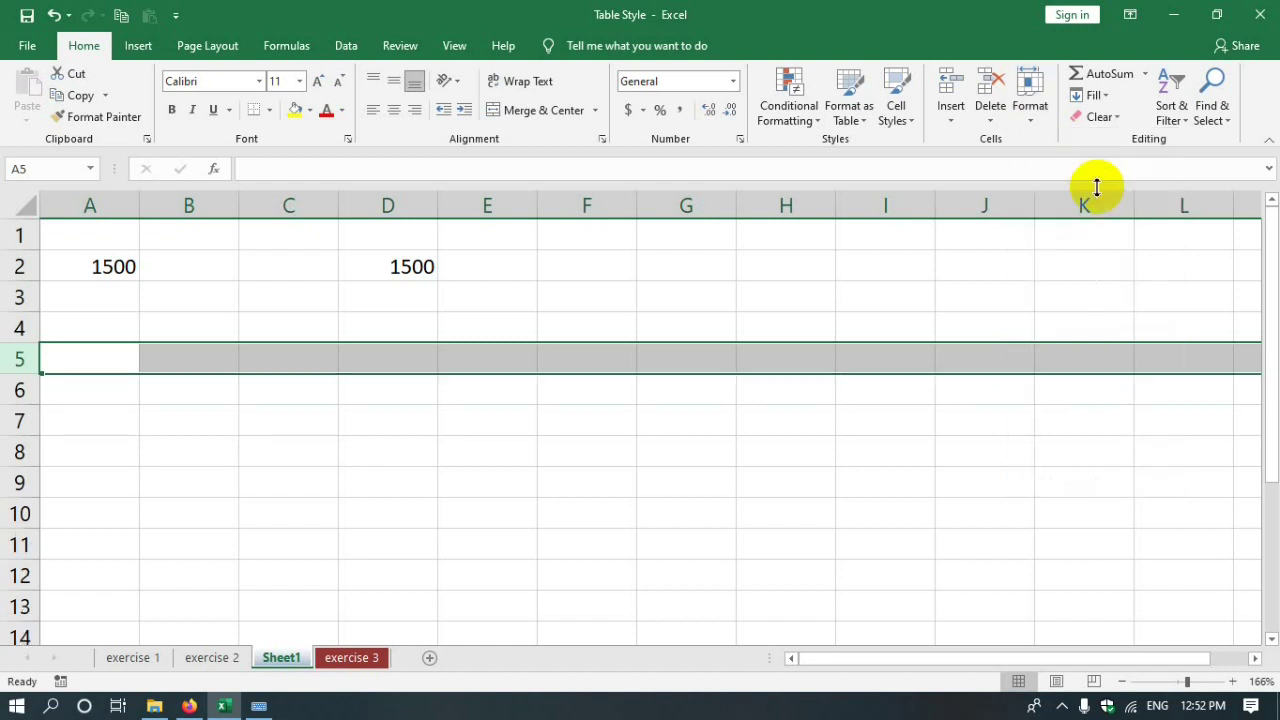
{"action": "left_click", "coordinate": [225, 388]}
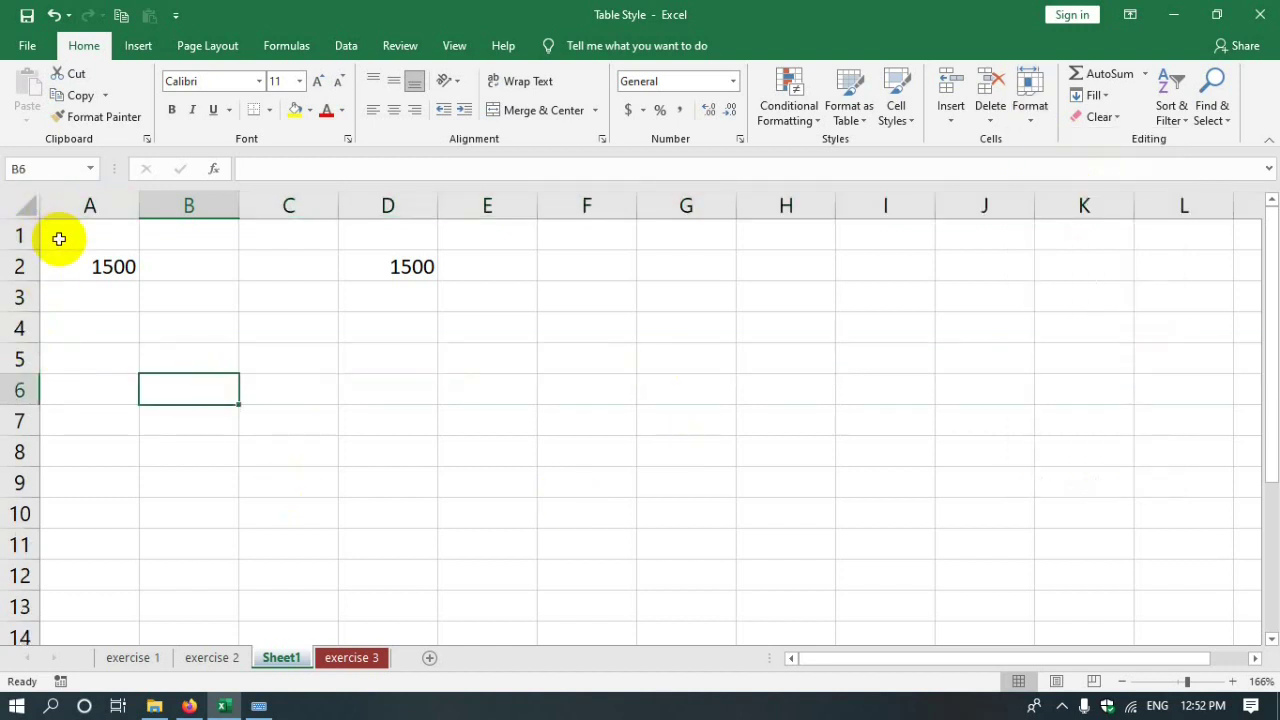
- Set column B's width to 20 through Format > Column Width
{"action": "left_click", "coordinate": [1028, 110]}
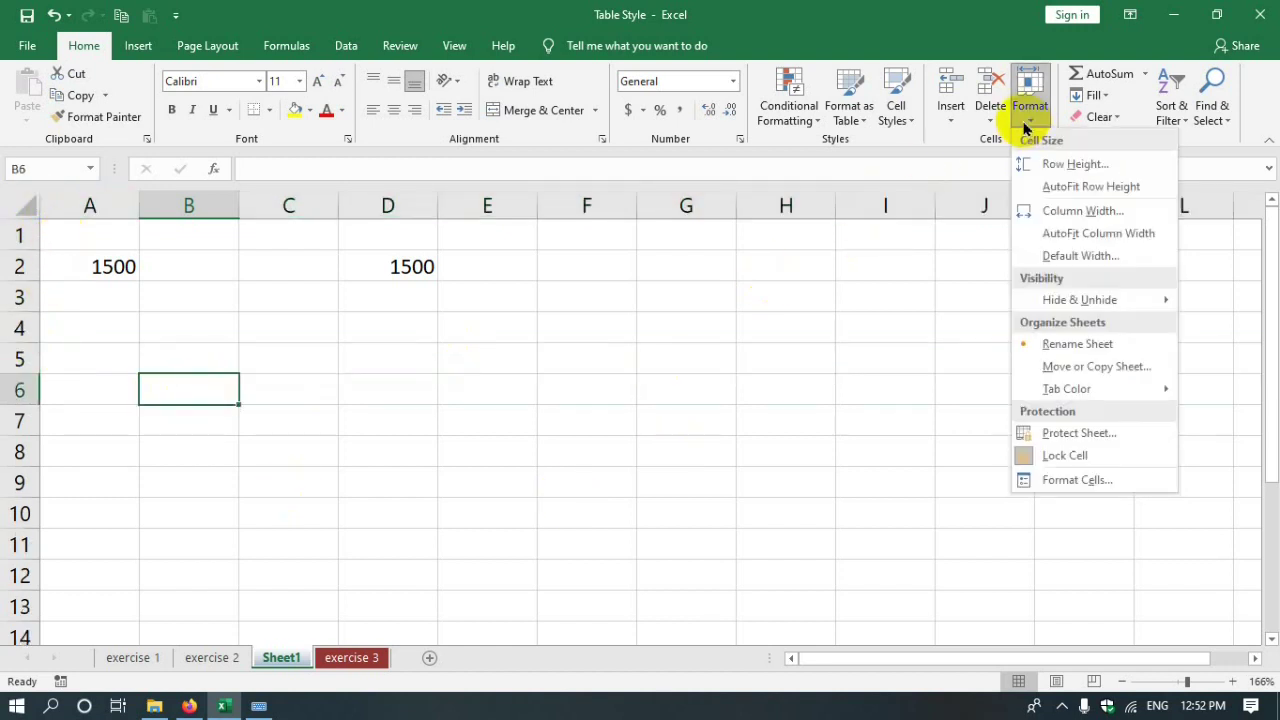
{"action": "left_click", "coordinate": [490, 450]}
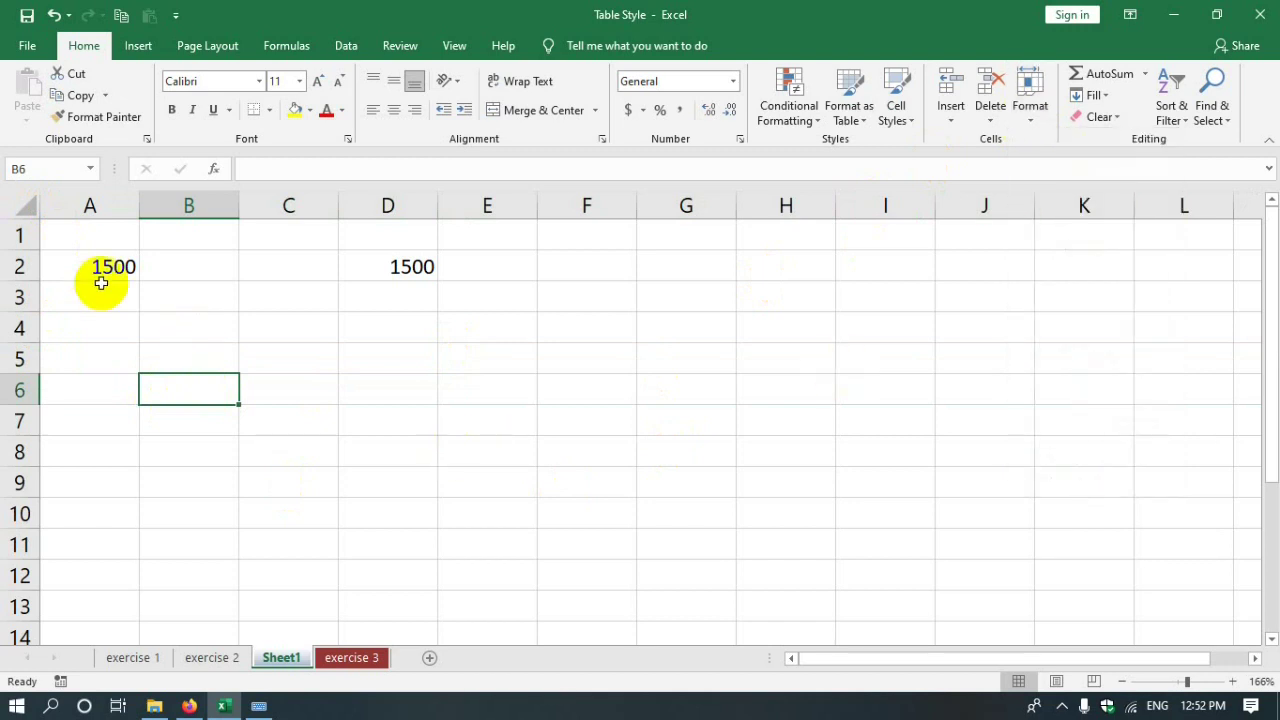
{"action": "left_click", "coordinate": [188, 205]}
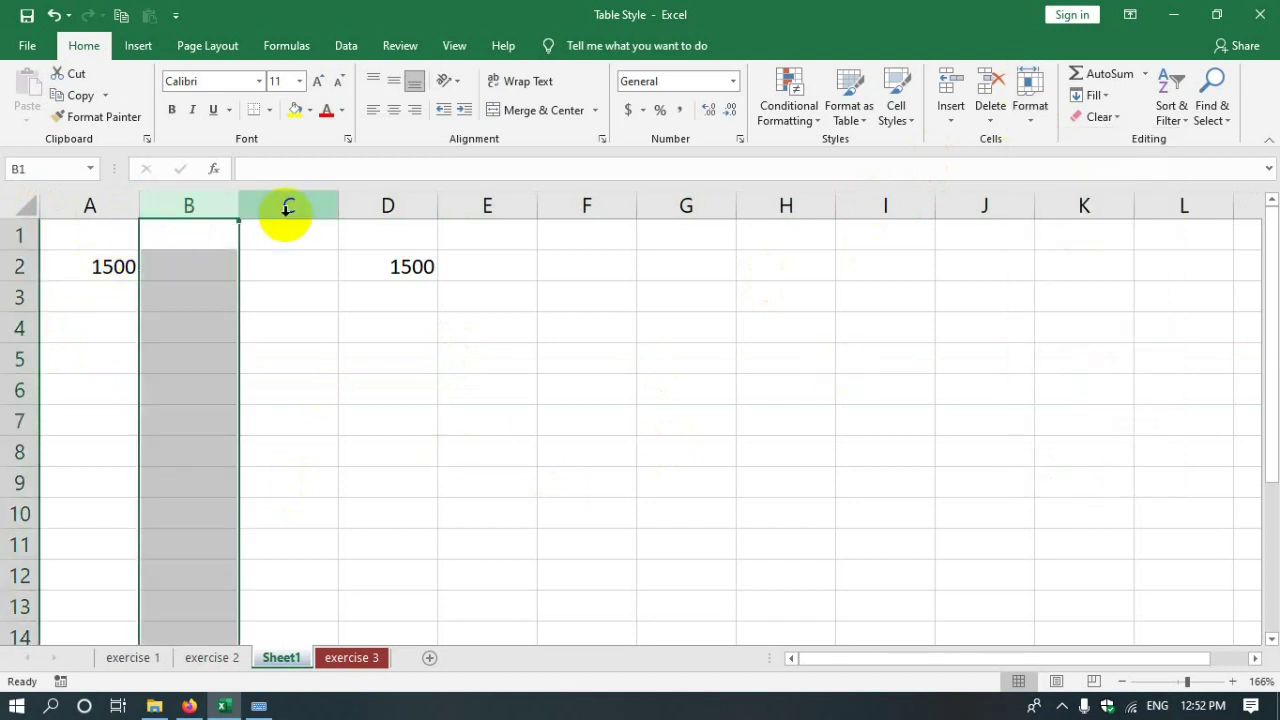
{"action": "left_click", "coordinate": [280, 292]}
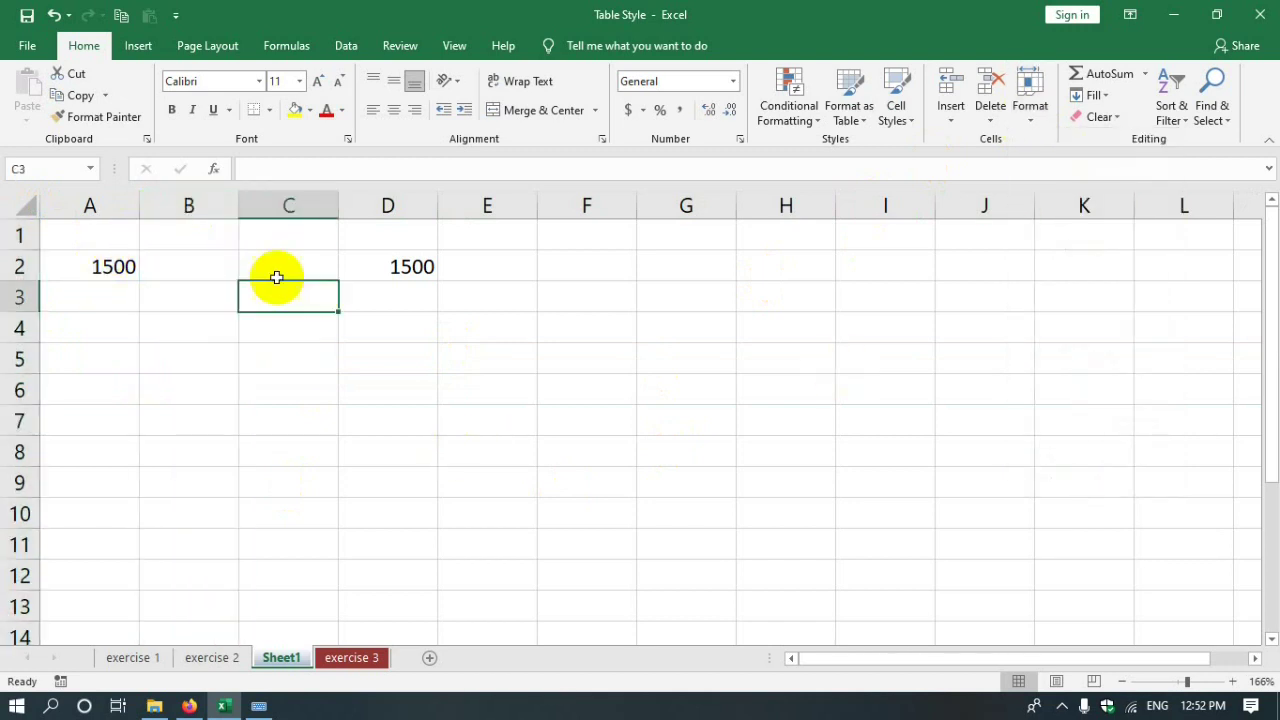
{"action": "left_click", "coordinate": [190, 207]}
{"action": "left_click", "coordinate": [1031, 108]}
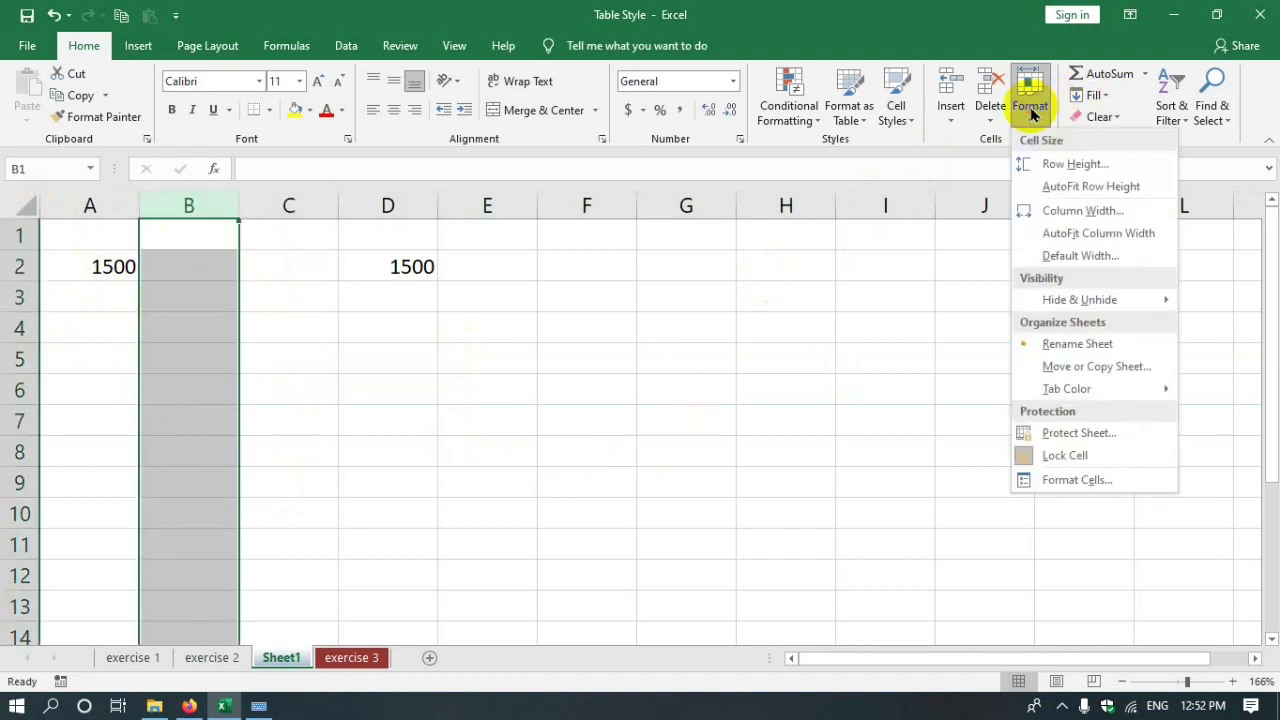
{"action": "left_click", "coordinate": [1052, 210]}
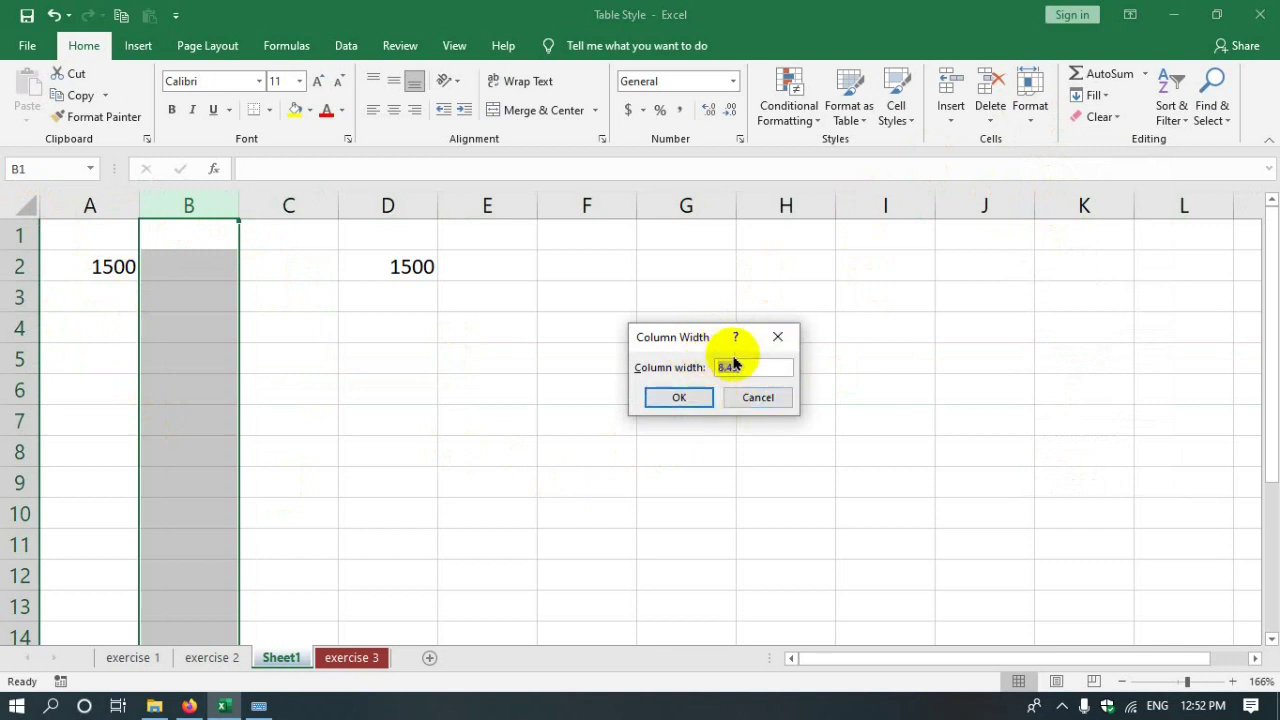
{"action": "left_click", "coordinate": [686, 398]}
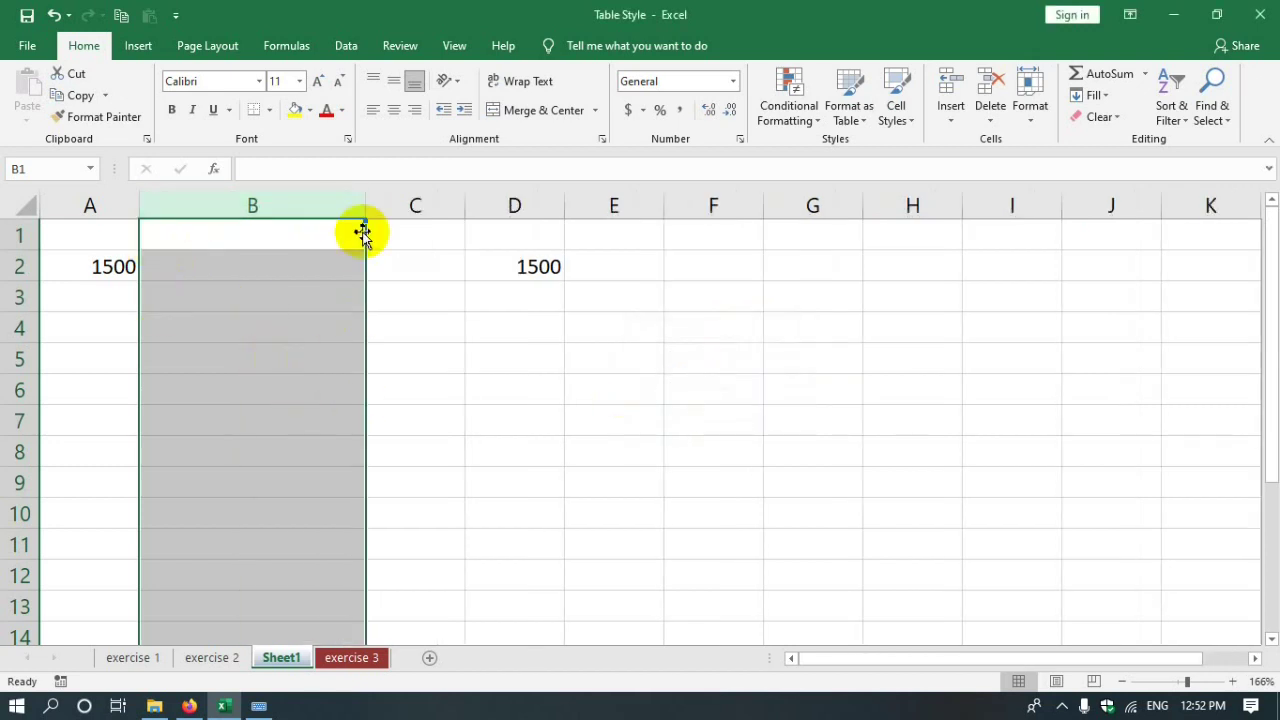
- AutoFit column B's width to its contents
{"action": "left_click", "coordinate": [1030, 110]}
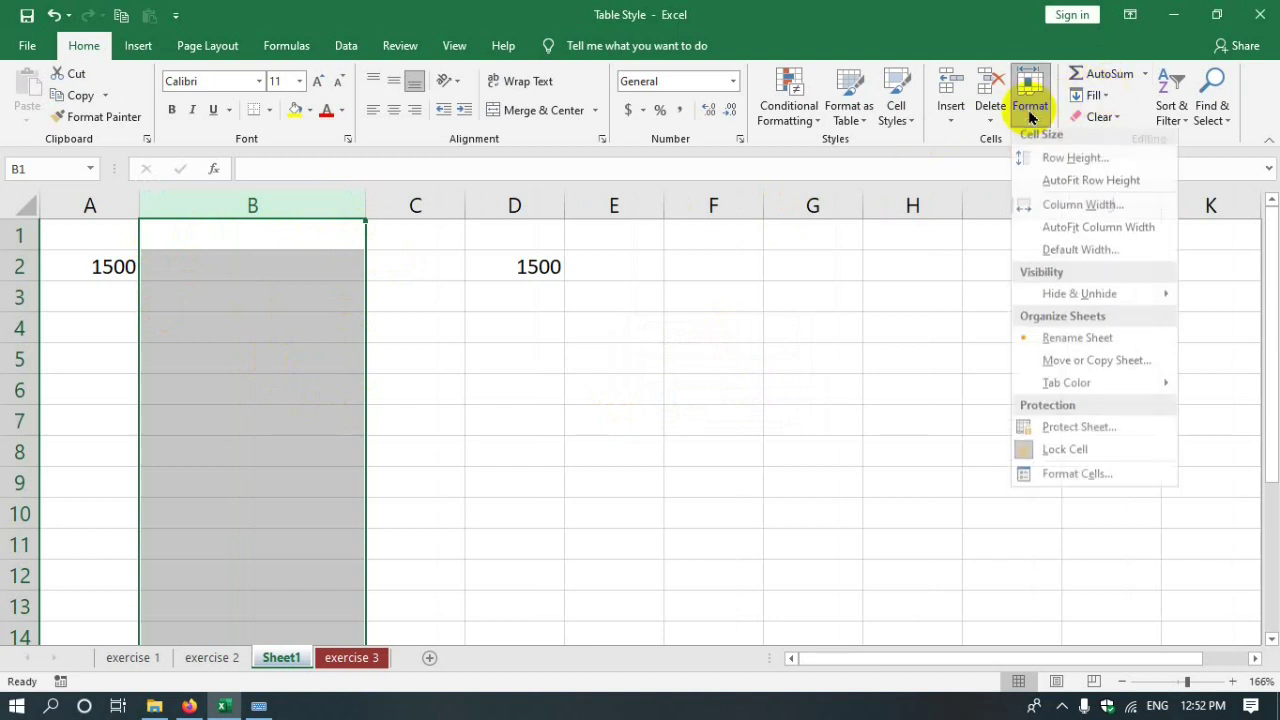
{"action": "left_click", "coordinate": [1130, 233]}
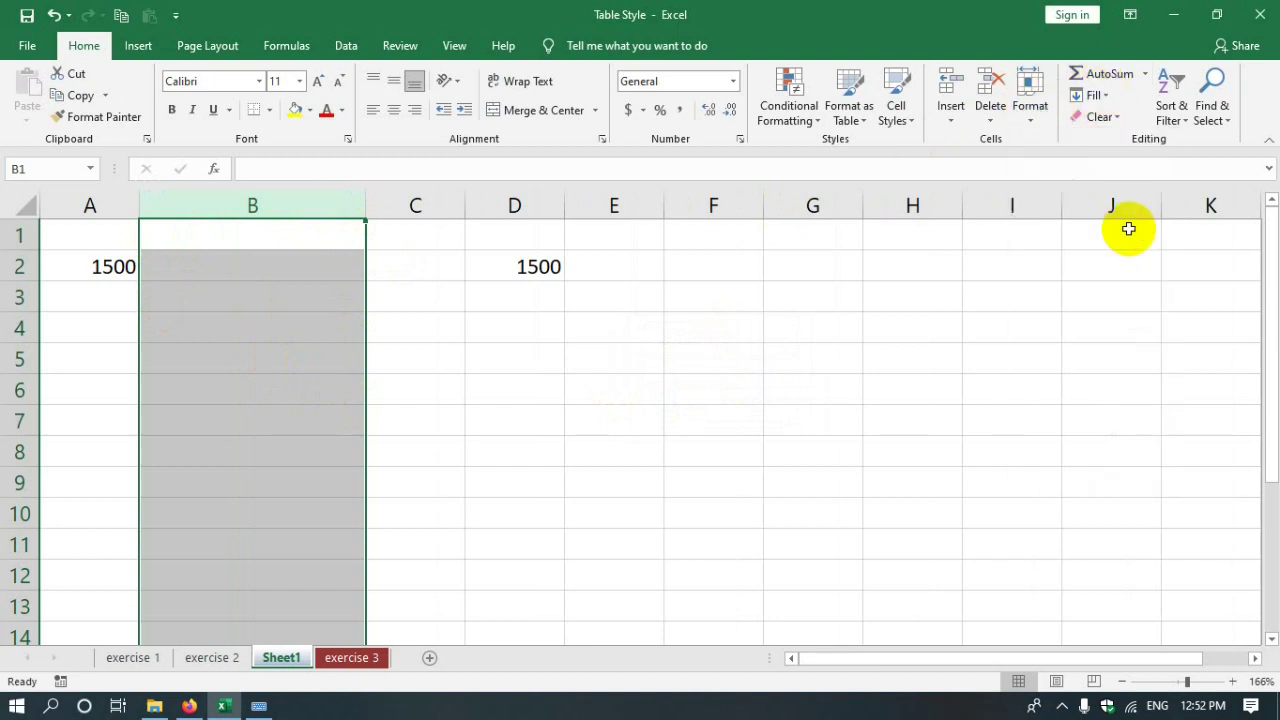
{"action": "left_click", "coordinate": [500, 543]}
{"action": "left_click", "coordinate": [266, 206]}
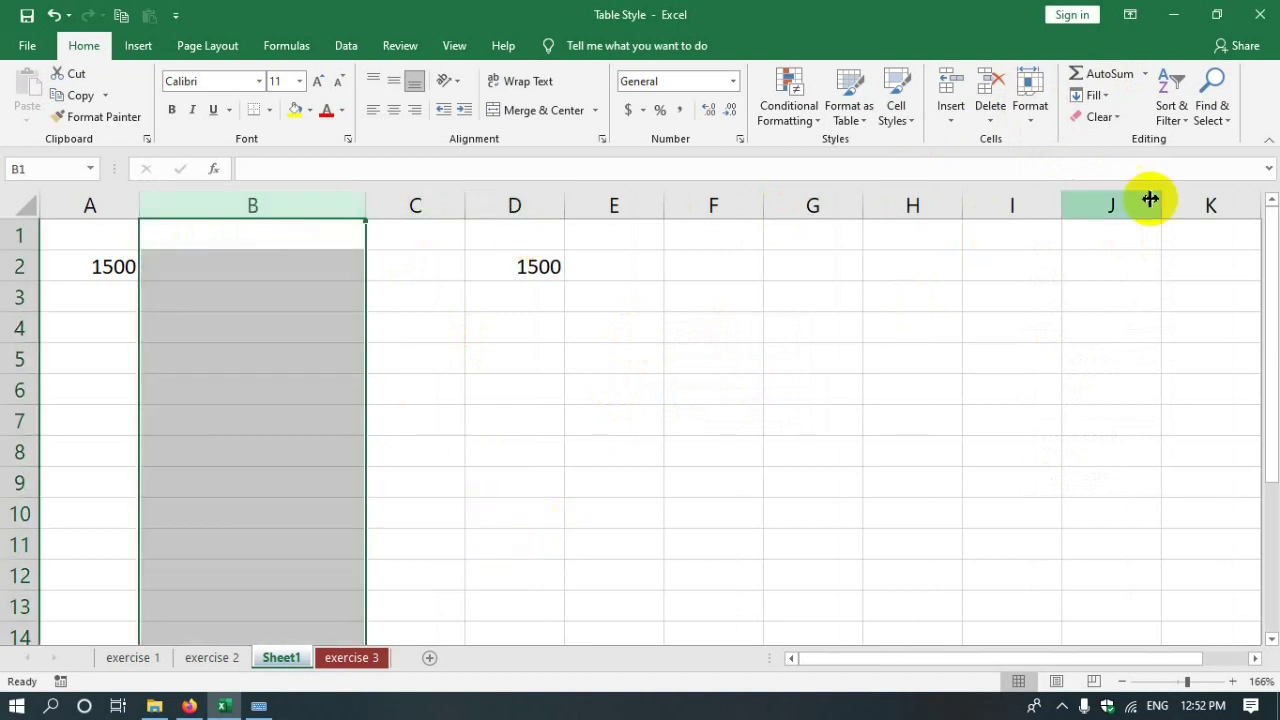
{"action": "left_click", "coordinate": [1032, 108]}
{"action": "left_click", "coordinate": [1071, 233]}
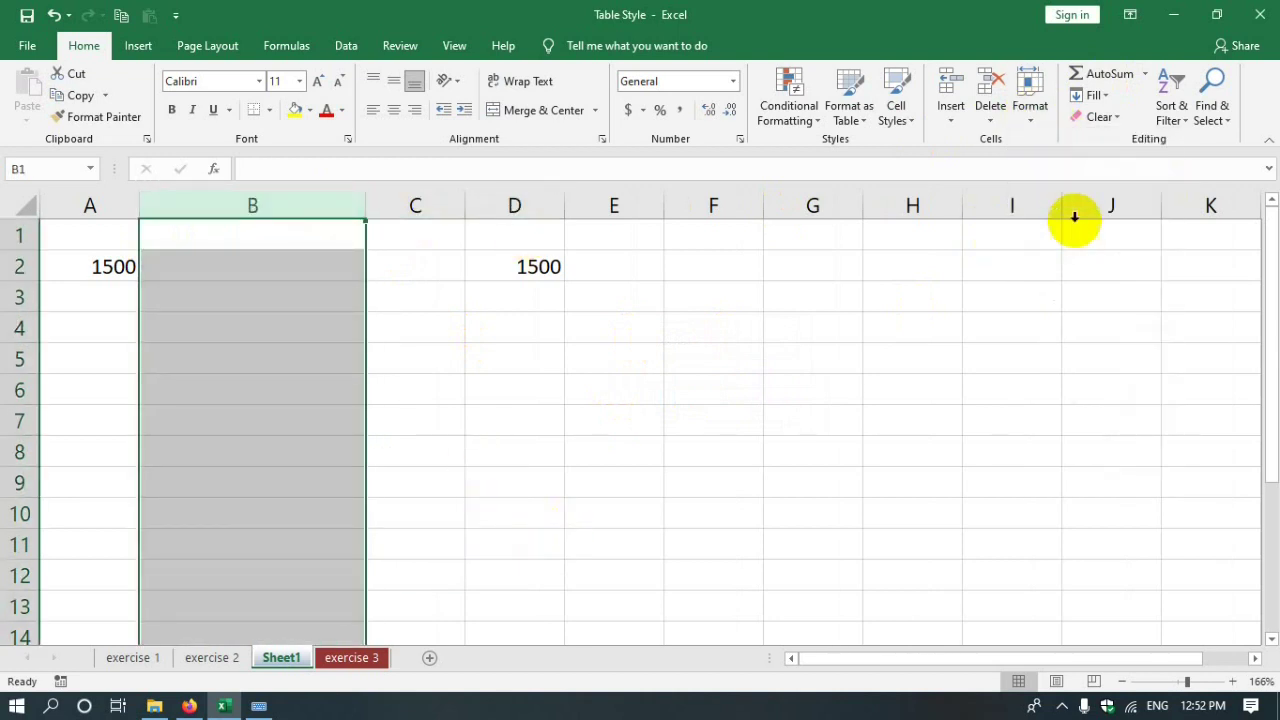
- Apply the default standard column width of 8.43
{"action": "left_click", "coordinate": [1032, 105]}
{"action": "left_click", "coordinate": [1077, 256]}
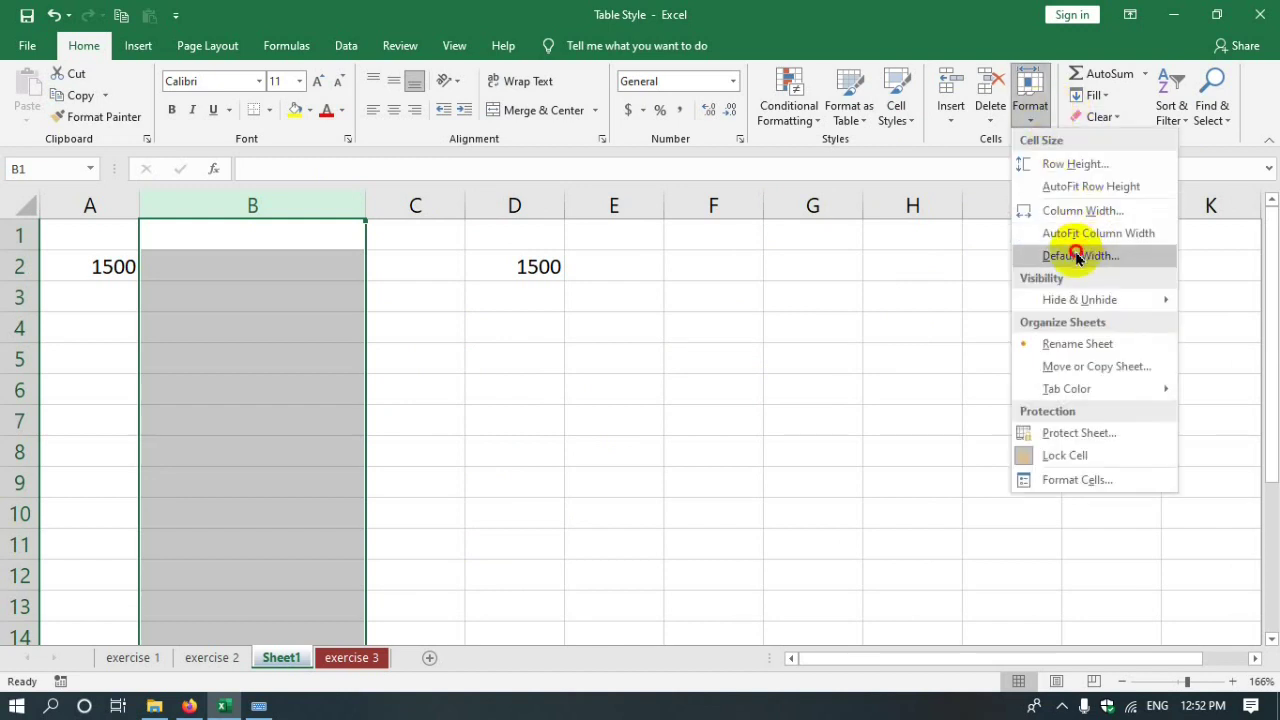
{"action": "left_click", "coordinate": [682, 397]}
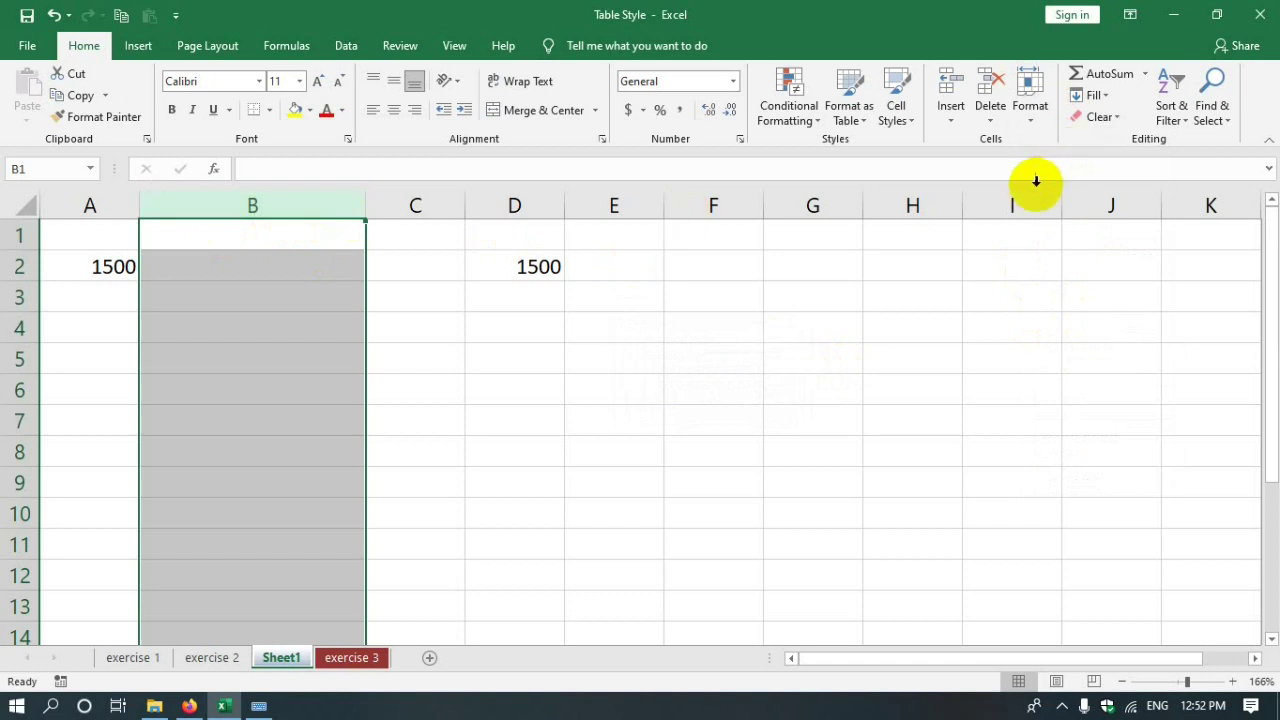
{"action": "left_click", "coordinate": [305, 358]}
{"action": "left_click", "coordinate": [297, 260]}
{"action": "left_click", "coordinate": [320, 206]}
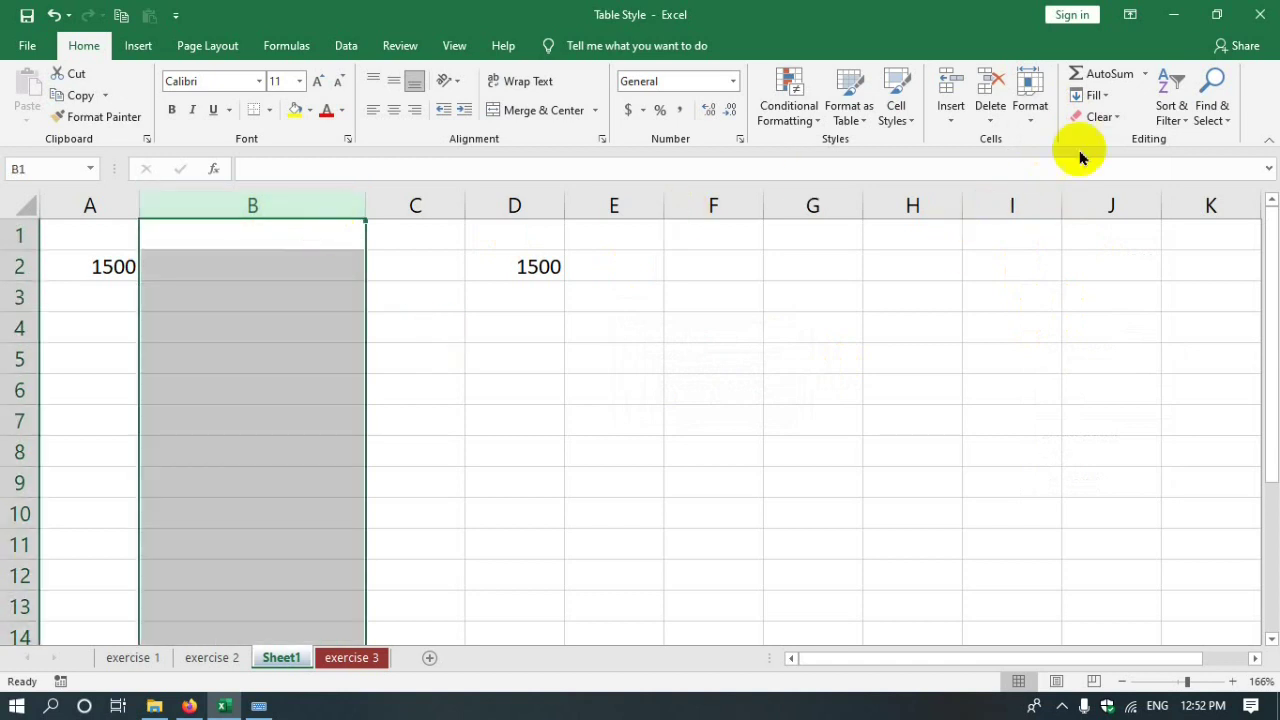
{"action": "left_click", "coordinate": [1030, 100]}
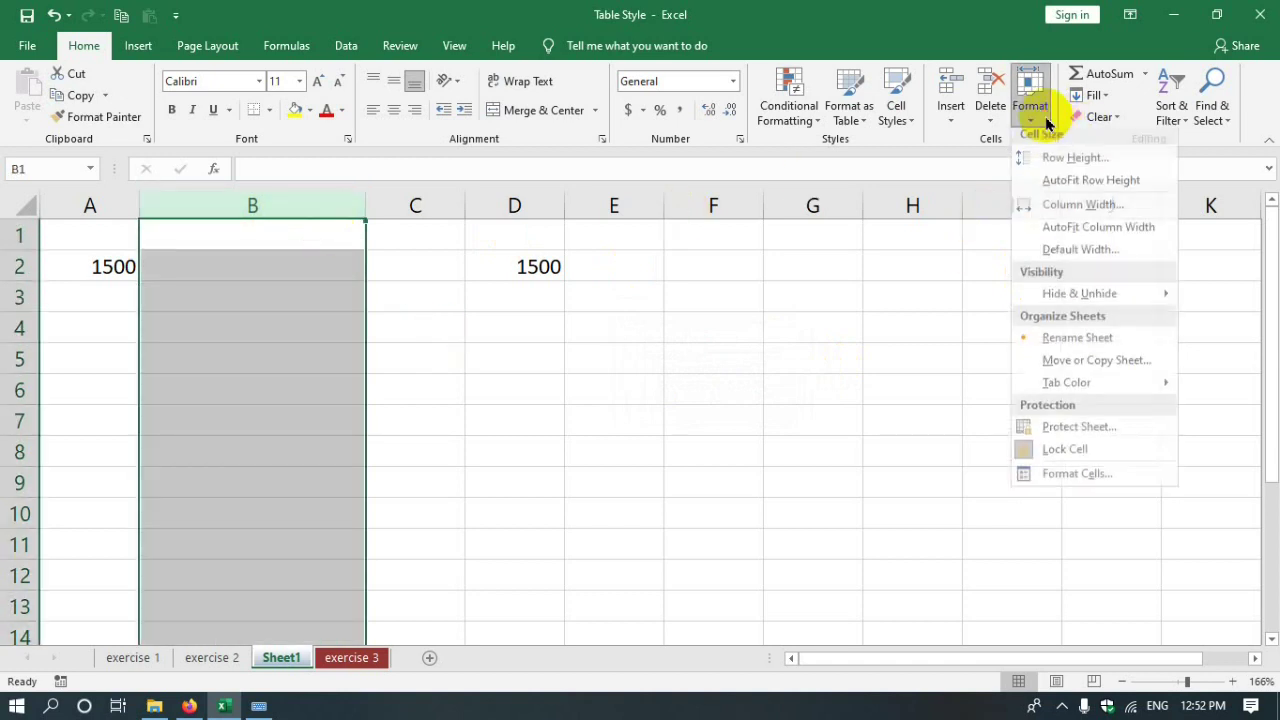
{"action": "left_click", "coordinate": [1088, 258]}
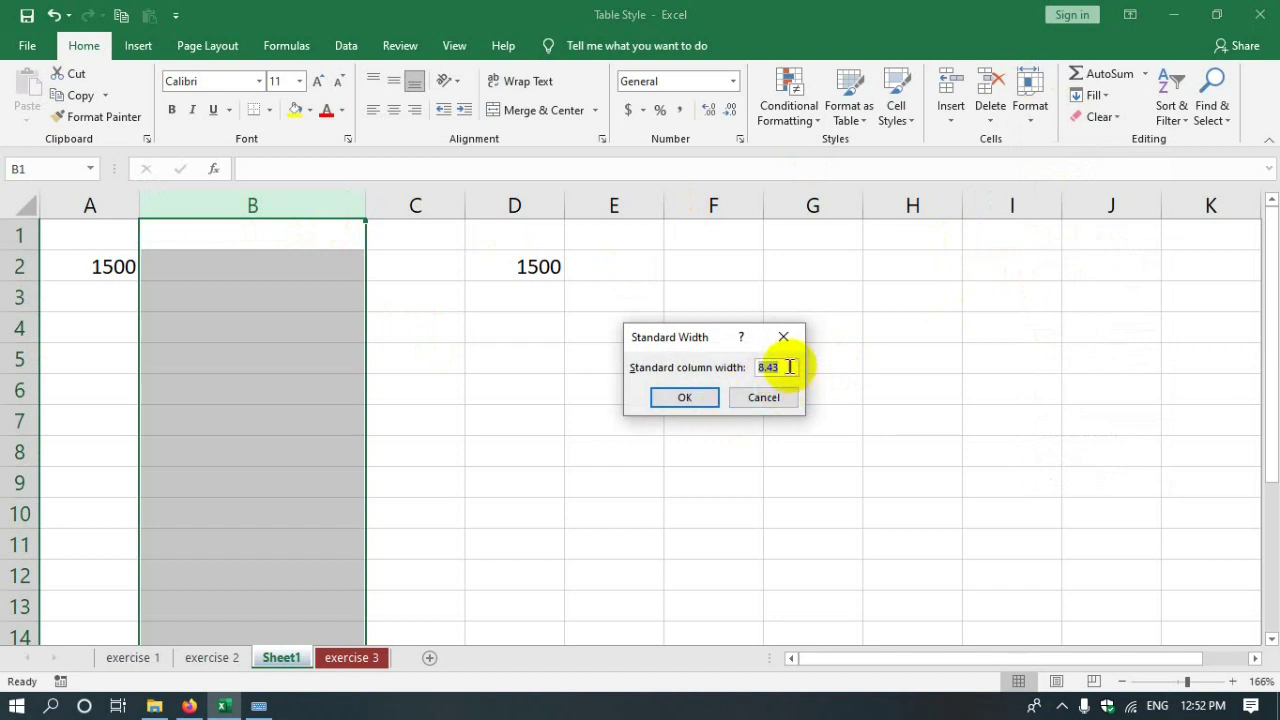
{"action": "left_click", "coordinate": [686, 397]}
- AutoFit column B again, cancel the standard width dialog, and undo with Ctrl+Z
{"action": "left_click", "coordinate": [375, 266]}
{"action": "left_click", "coordinate": [325, 195]}
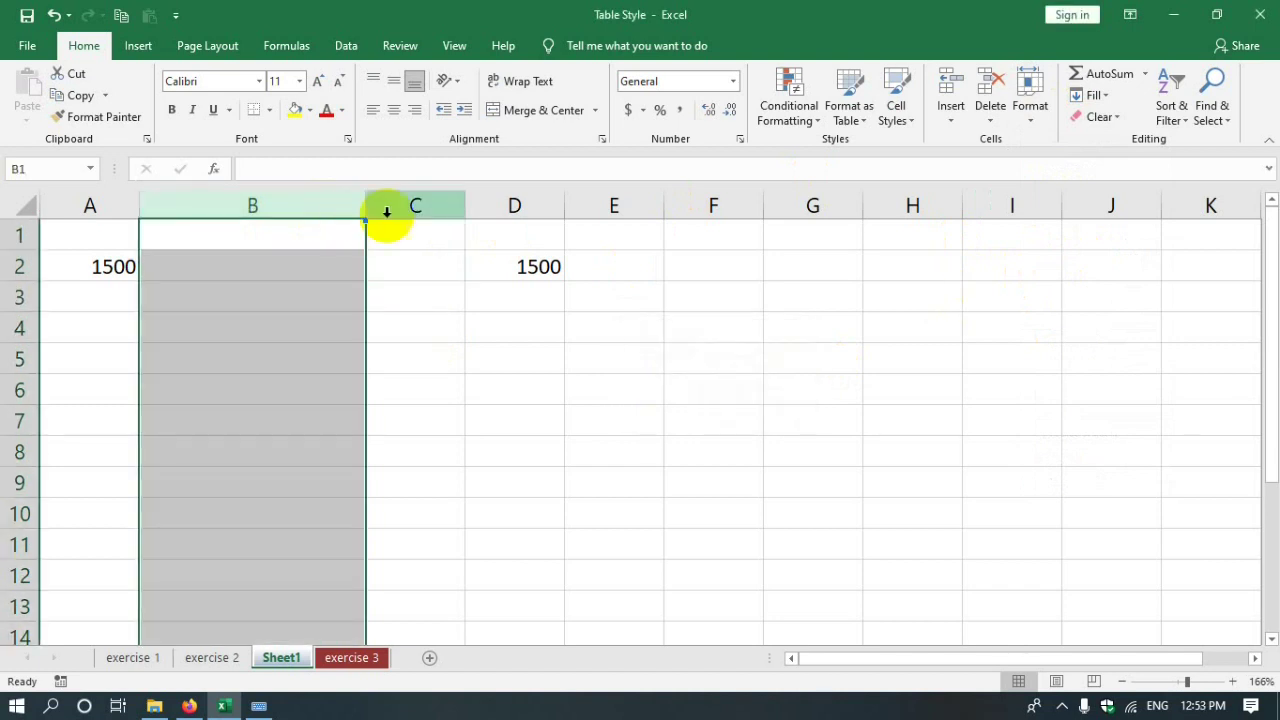
{"action": "left_click", "coordinate": [1030, 104]}
{"action": "left_click", "coordinate": [1090, 237]}
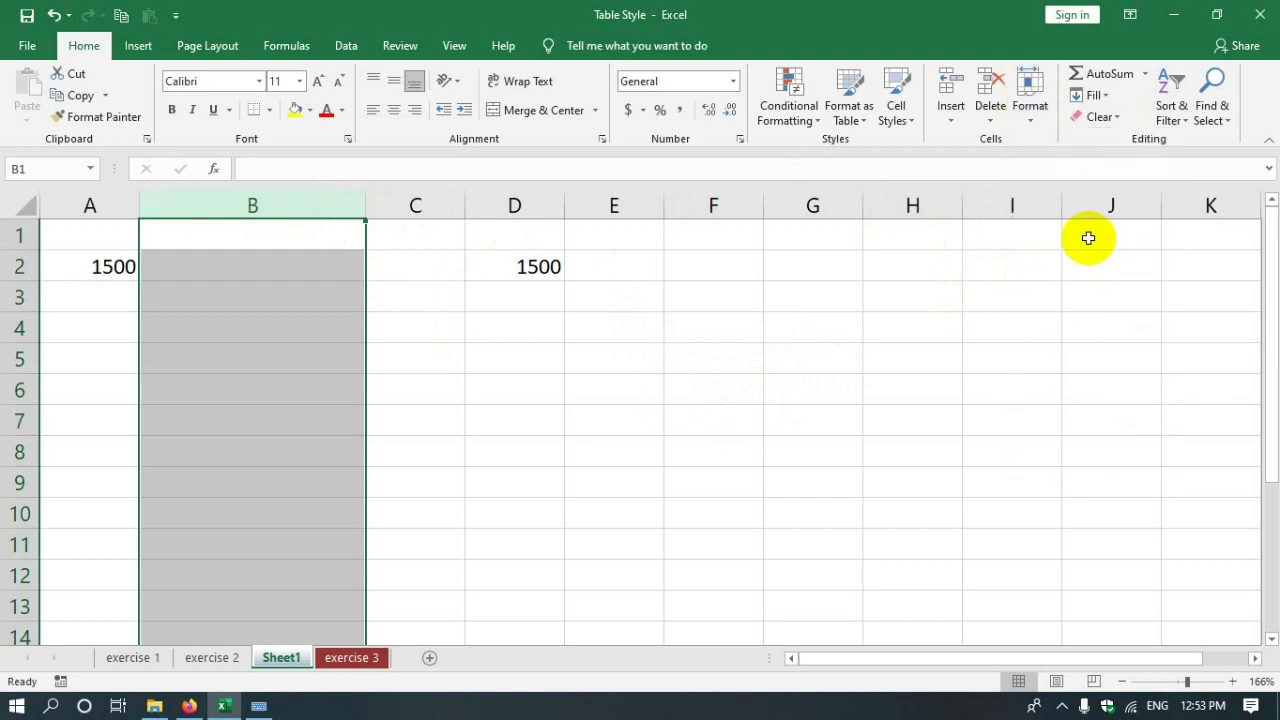
{"action": "left_click", "coordinate": [1030, 100]}
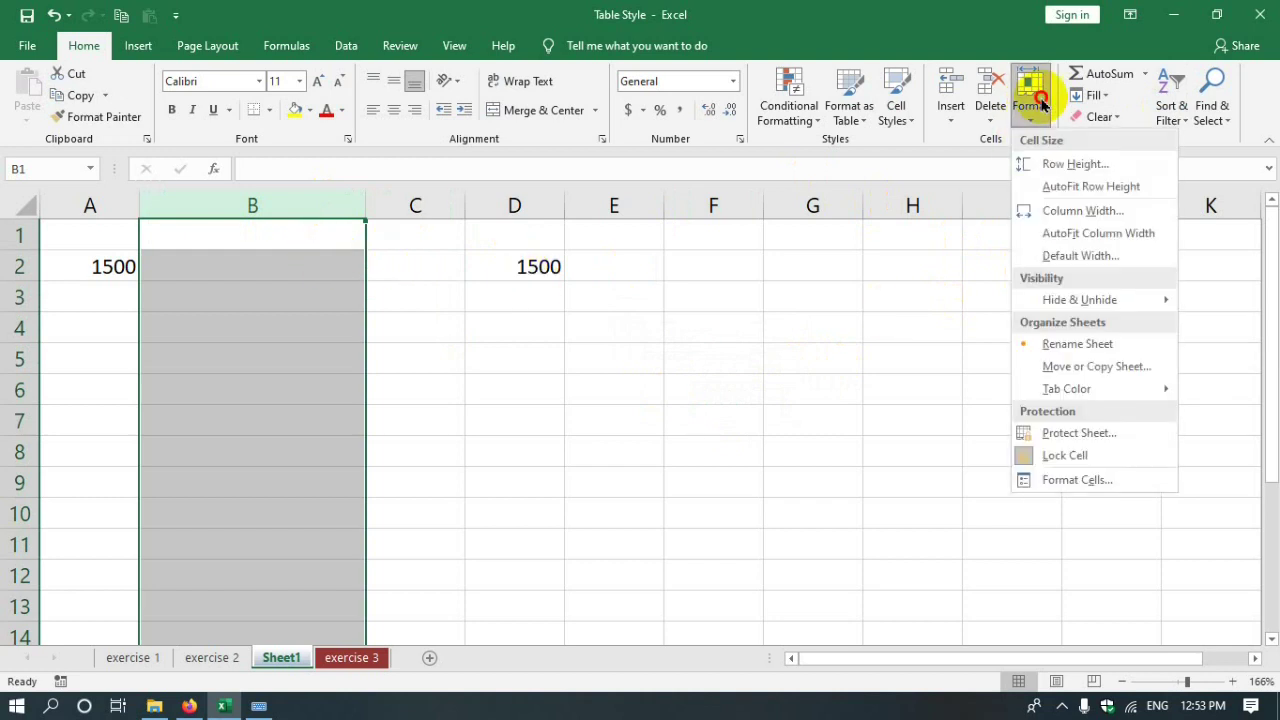
{"action": "left_click", "coordinate": [1060, 252]}
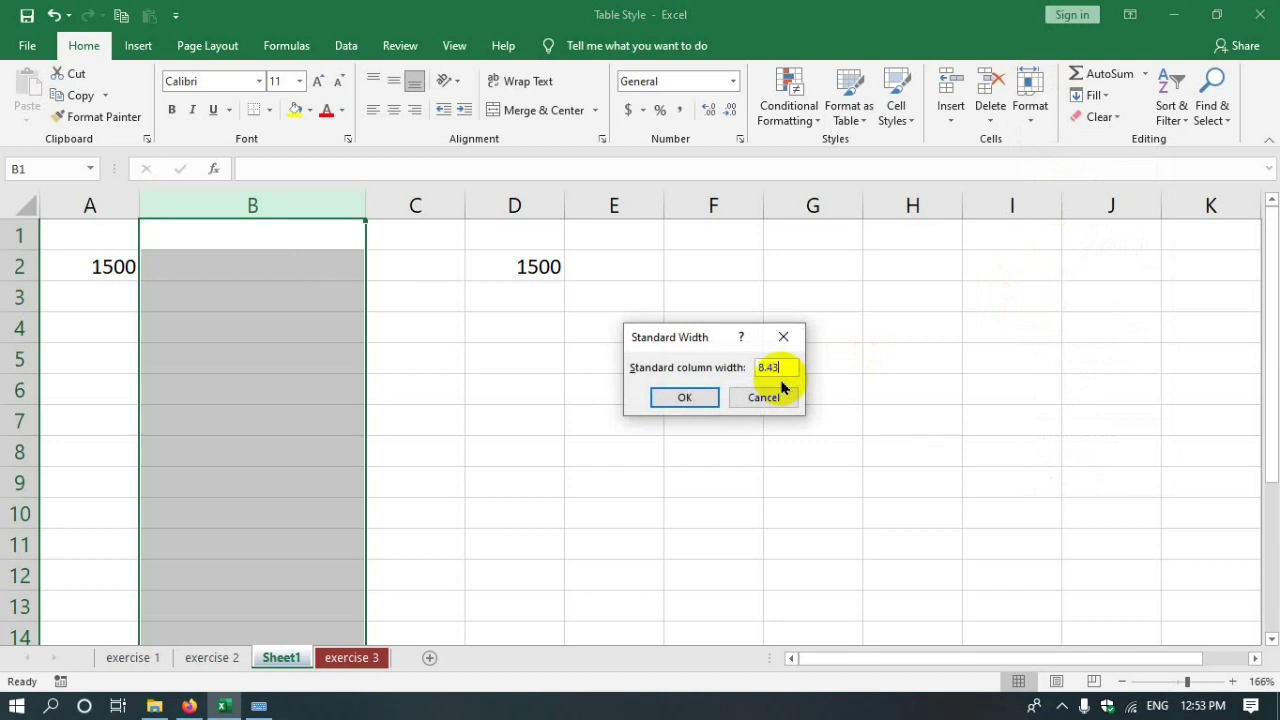
{"action": "left_click", "coordinate": [780, 393]}
{"action": "left_click", "coordinate": [317, 255]}
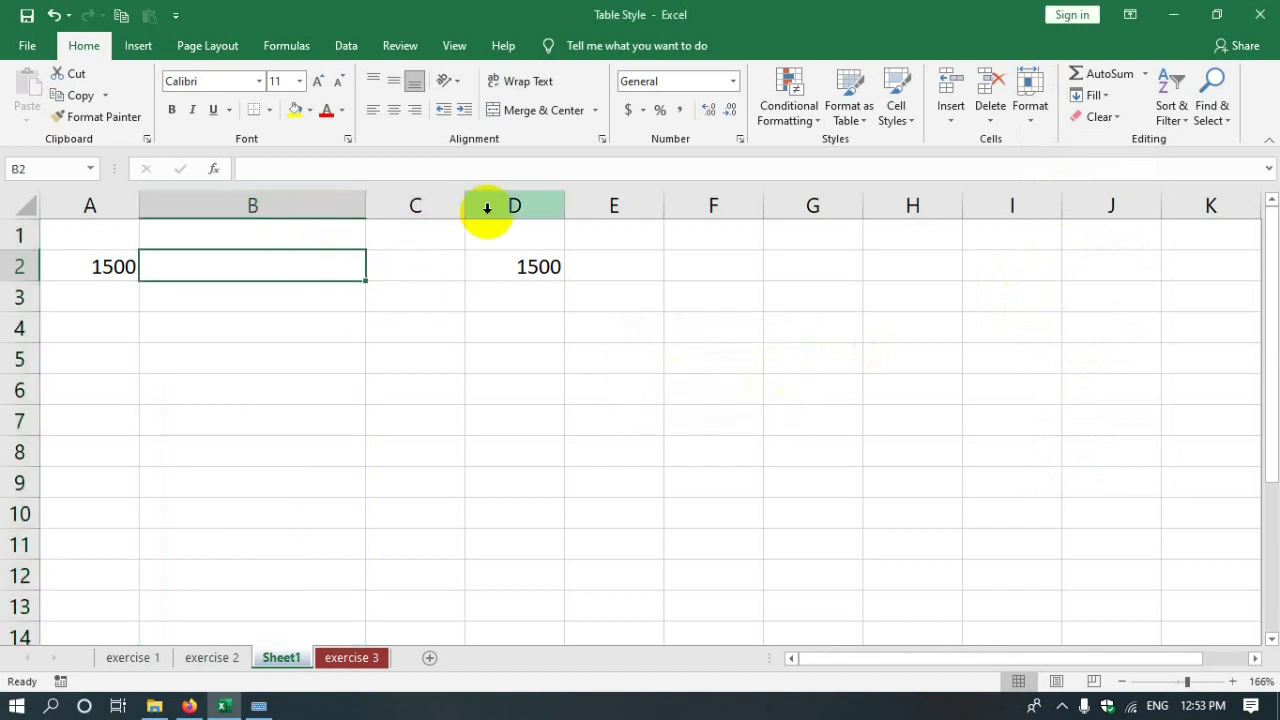
{"action": "key", "text": "ctrl+z"}
{"action": "left_click", "coordinate": [786, 420]}
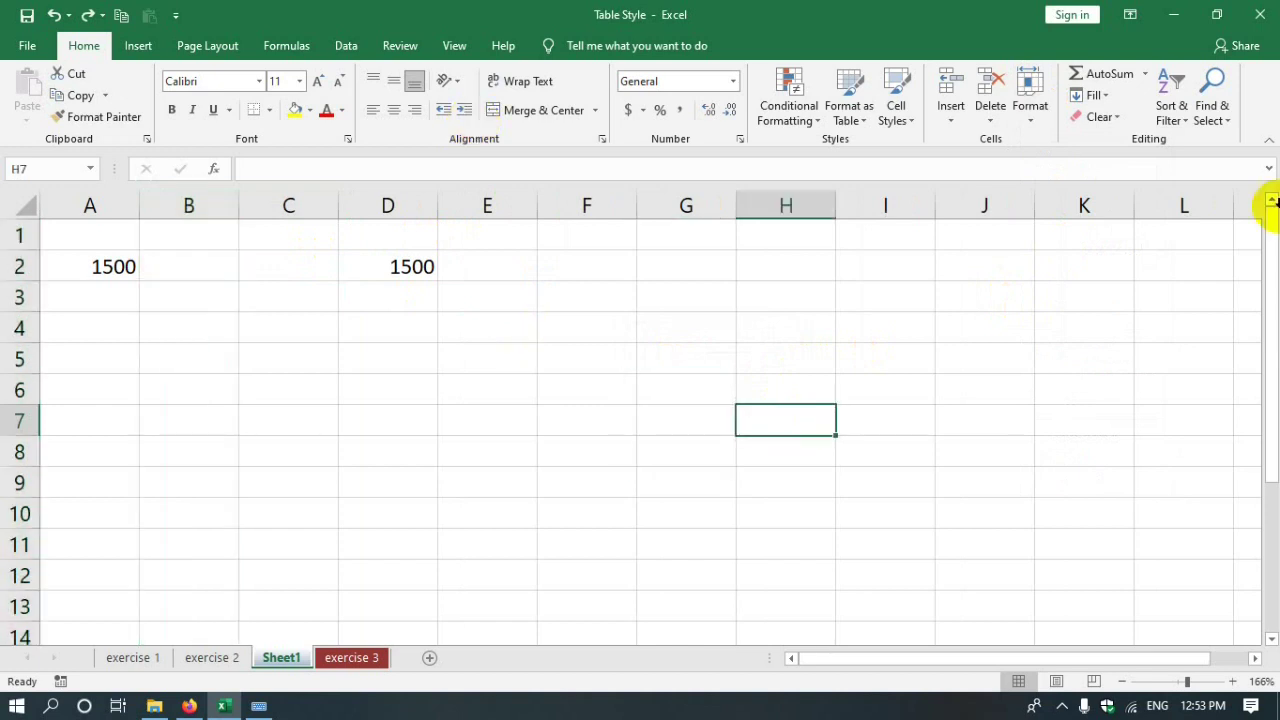
{"action": "left_click", "coordinate": [1030, 100]}
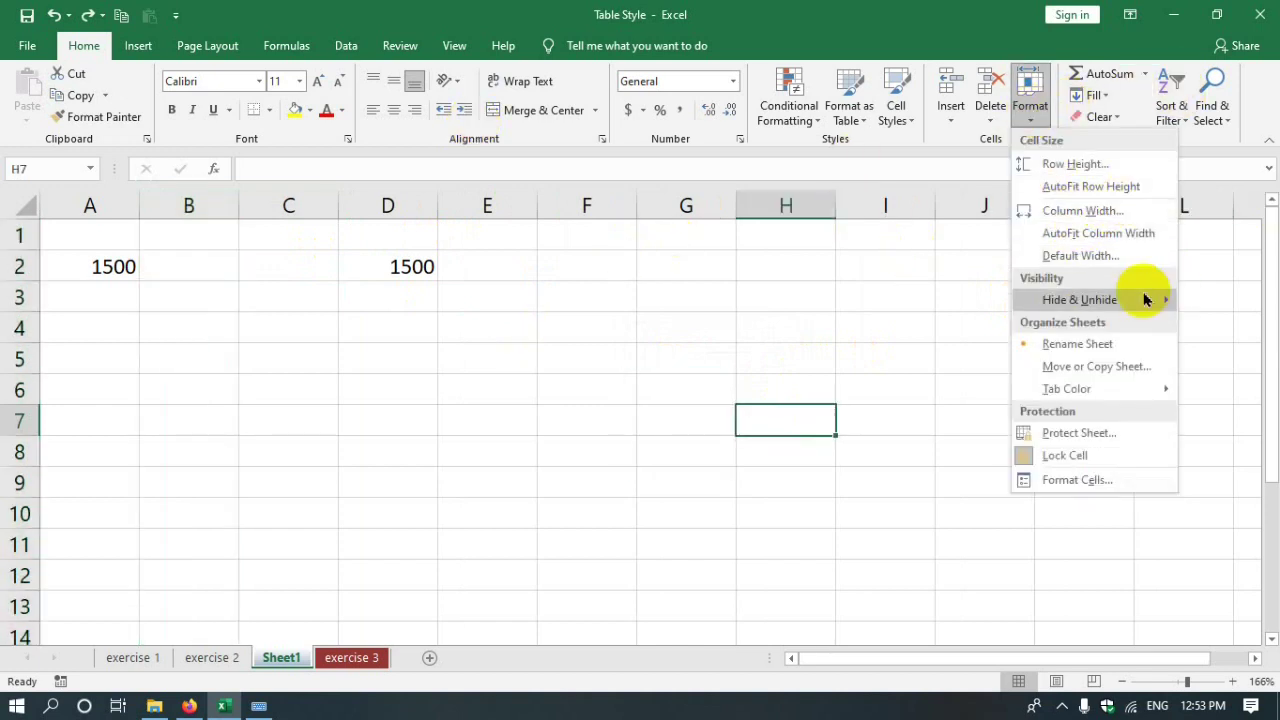
{"action": "mouse_move", "coordinate": [1143, 298]}
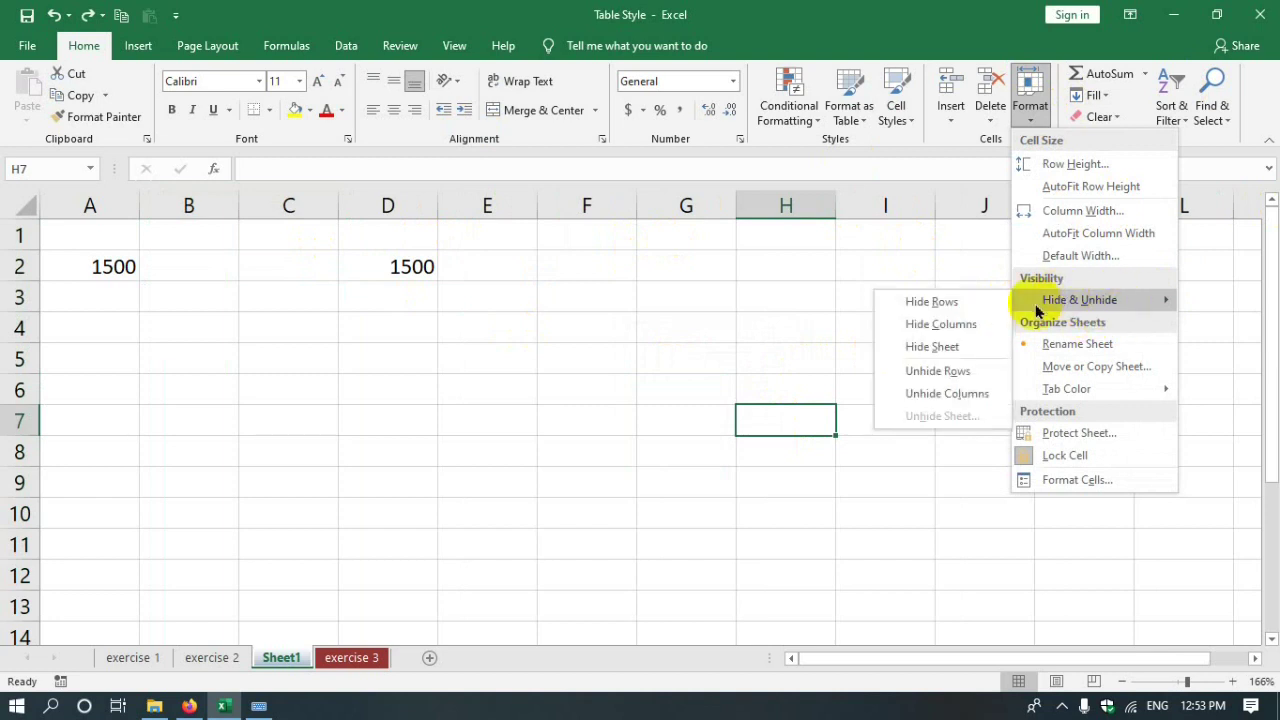
{"action": "left_click", "coordinate": [600, 340]}
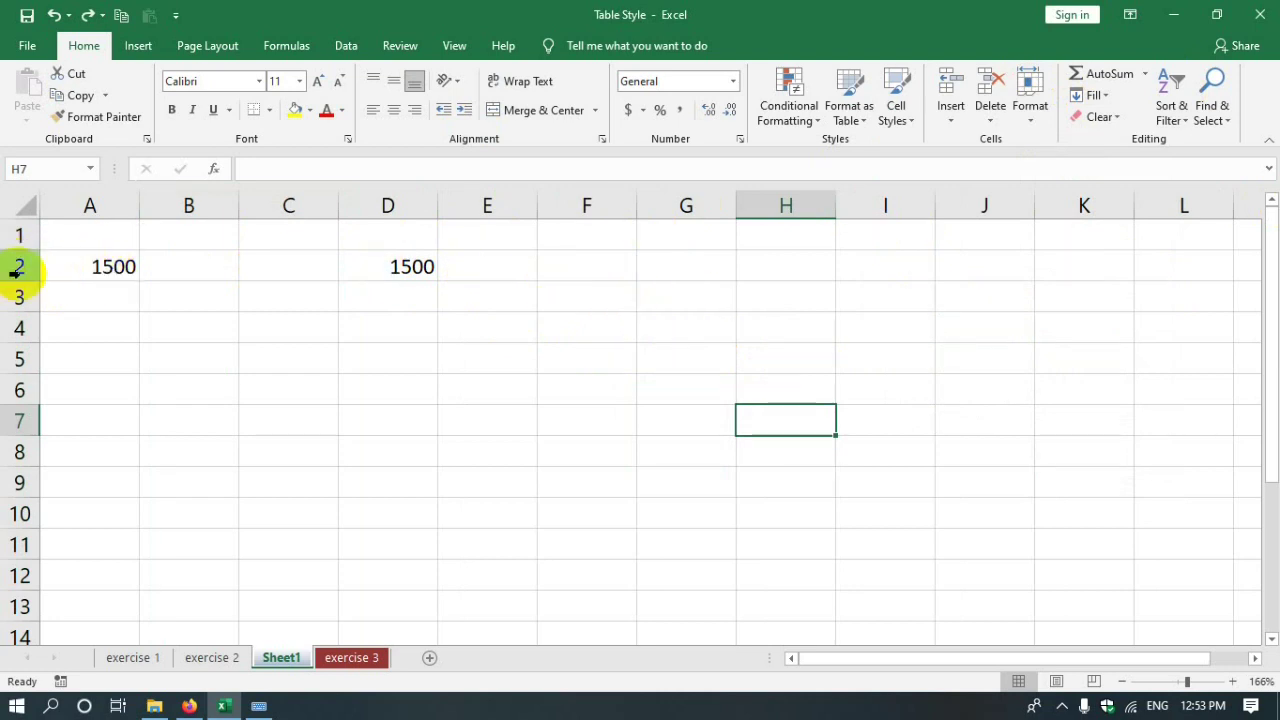
{"action": "left_click", "coordinate": [10, 268]}
{"action": "left_click", "coordinate": [177, 391]}
{"action": "left_click", "coordinate": [12, 271]}
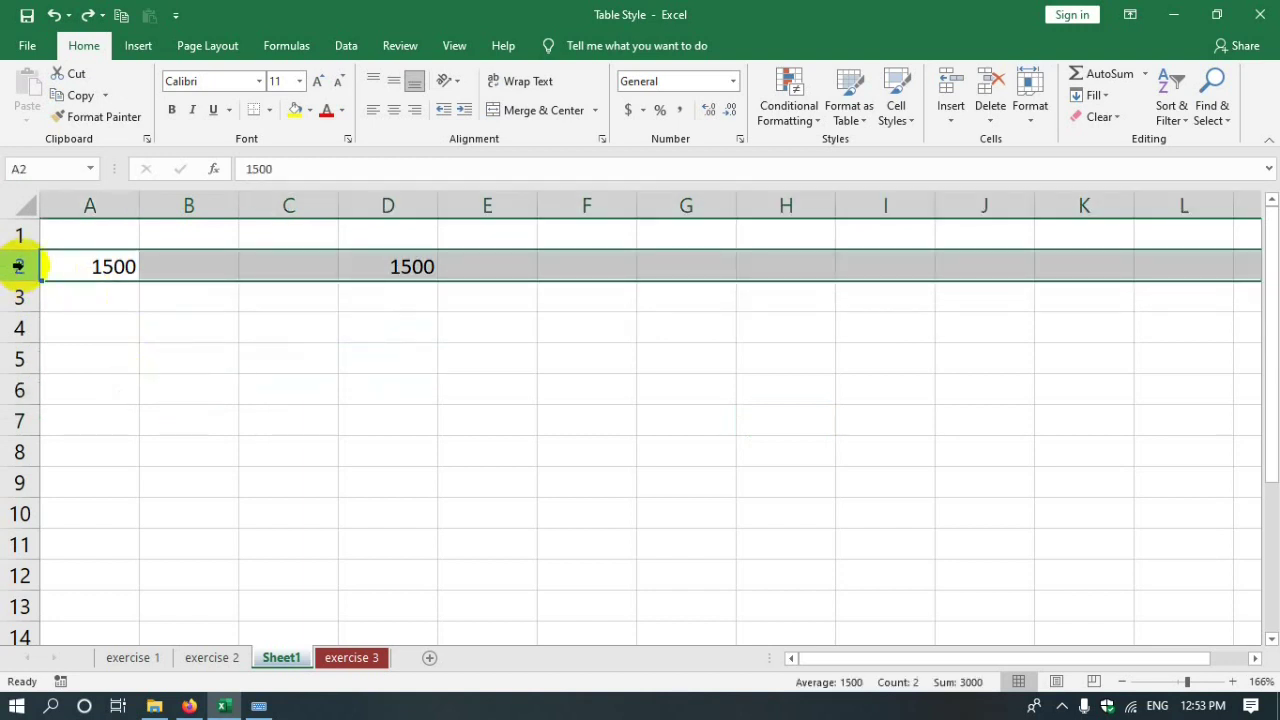
{"action": "right_click", "coordinate": [30, 265]}
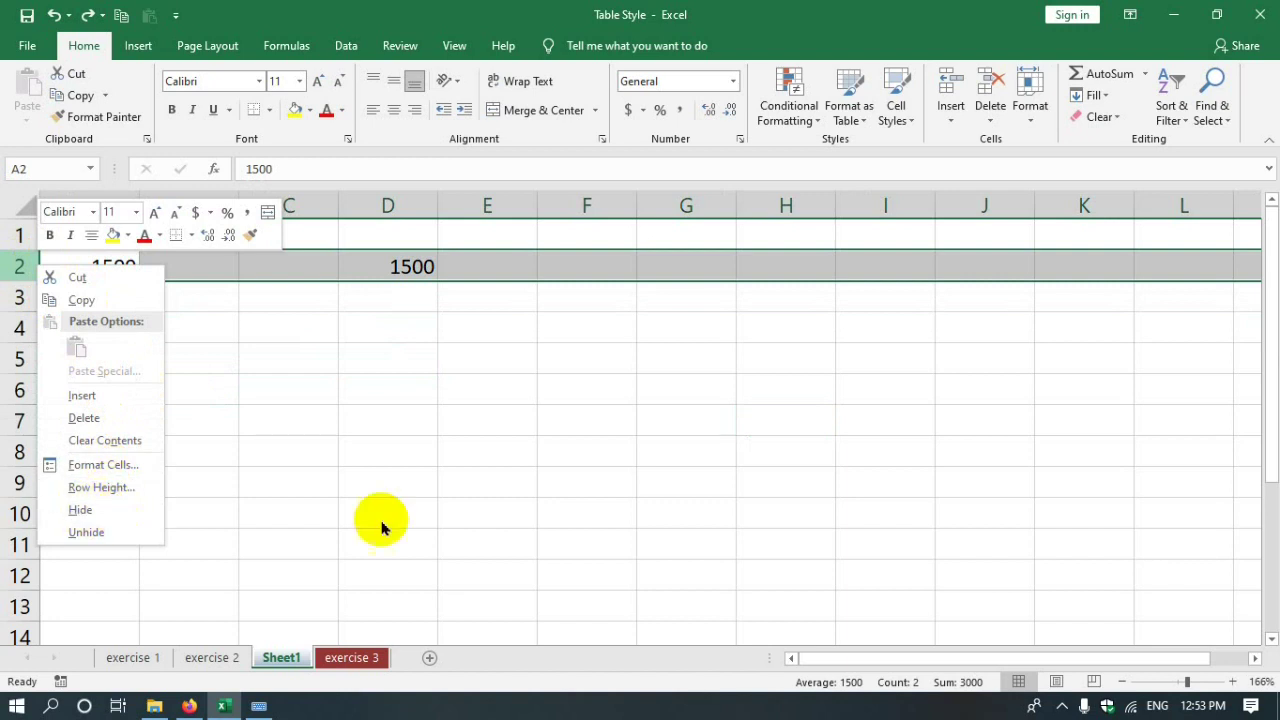
{"action": "key", "text": "Escape"}
{"action": "left_click", "coordinate": [1032, 118]}
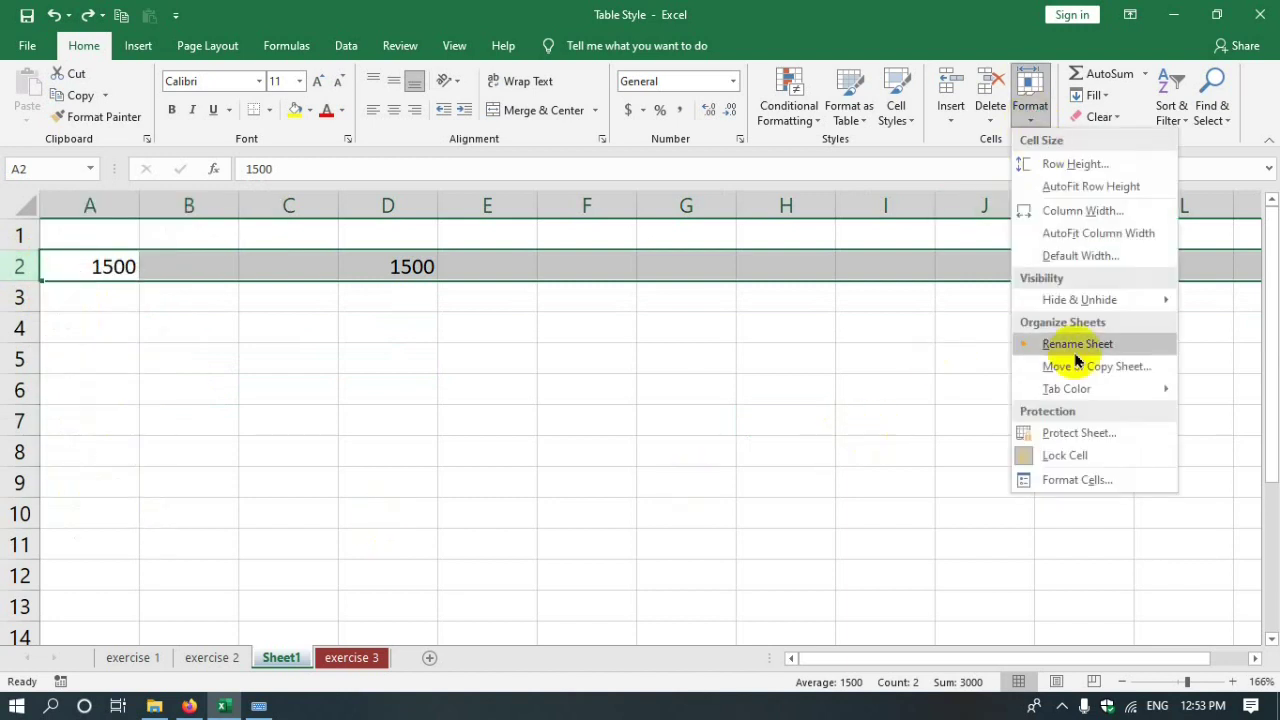
{"action": "left_click", "coordinate": [1060, 298]}
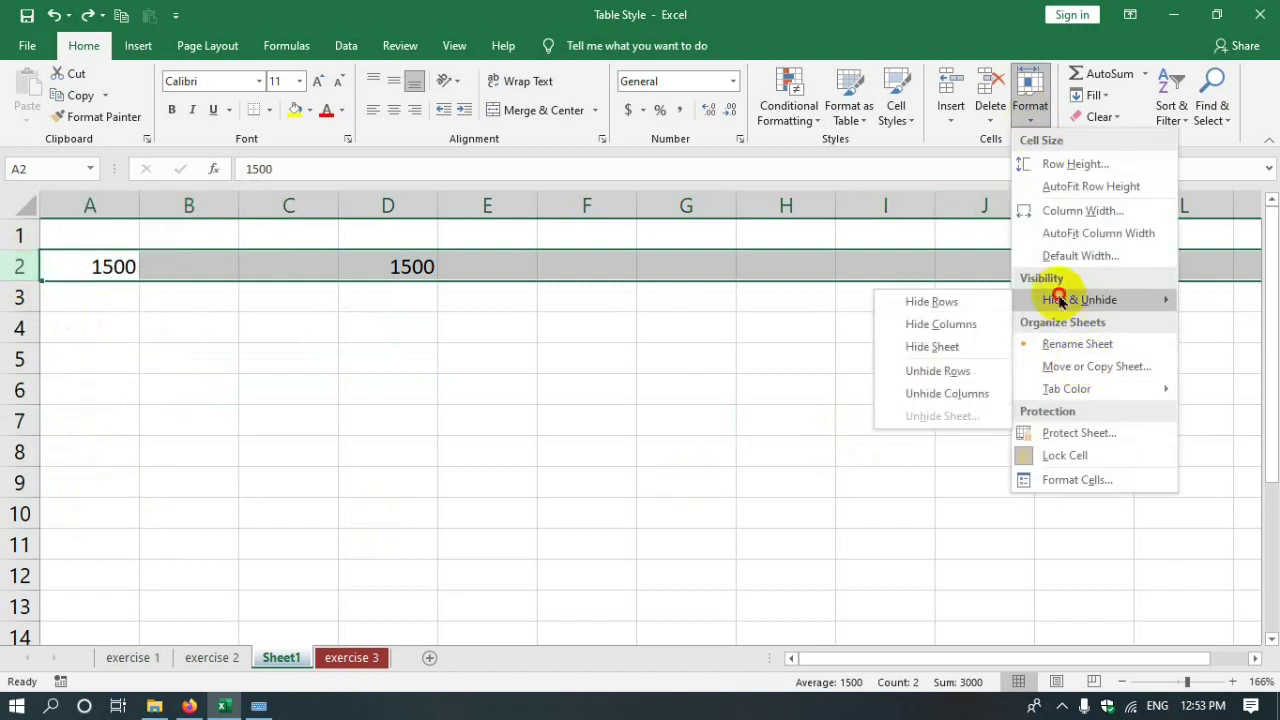
{"action": "left_click", "coordinate": [929, 305]}
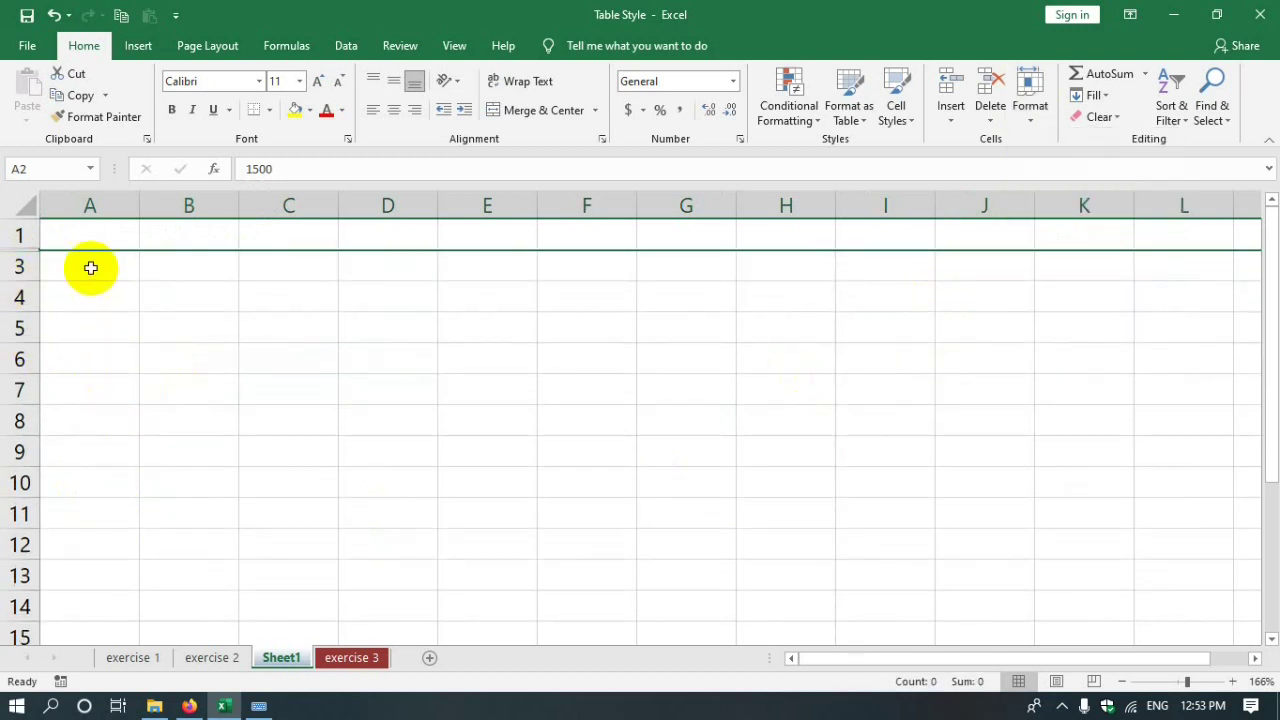
{"action": "left_click", "coordinate": [20, 236]}
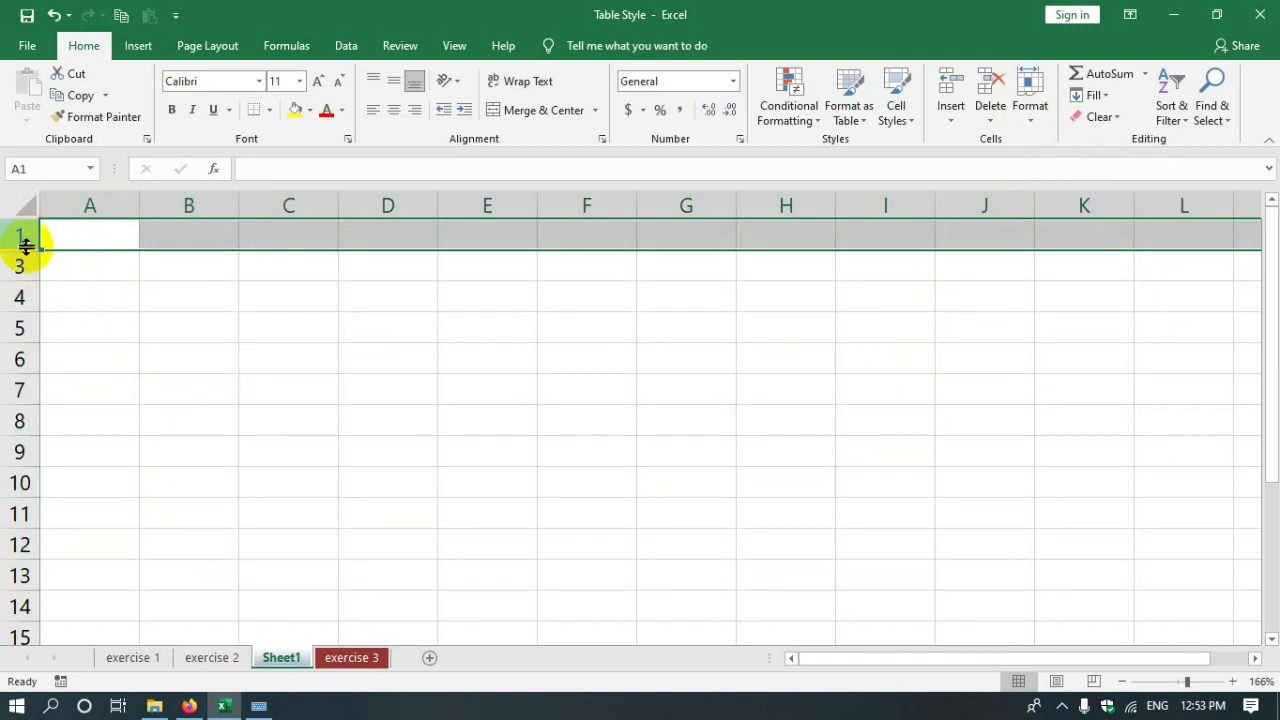
{"action": "left_click", "coordinate": [17, 267]}
{"action": "left_click", "coordinate": [15, 234]}
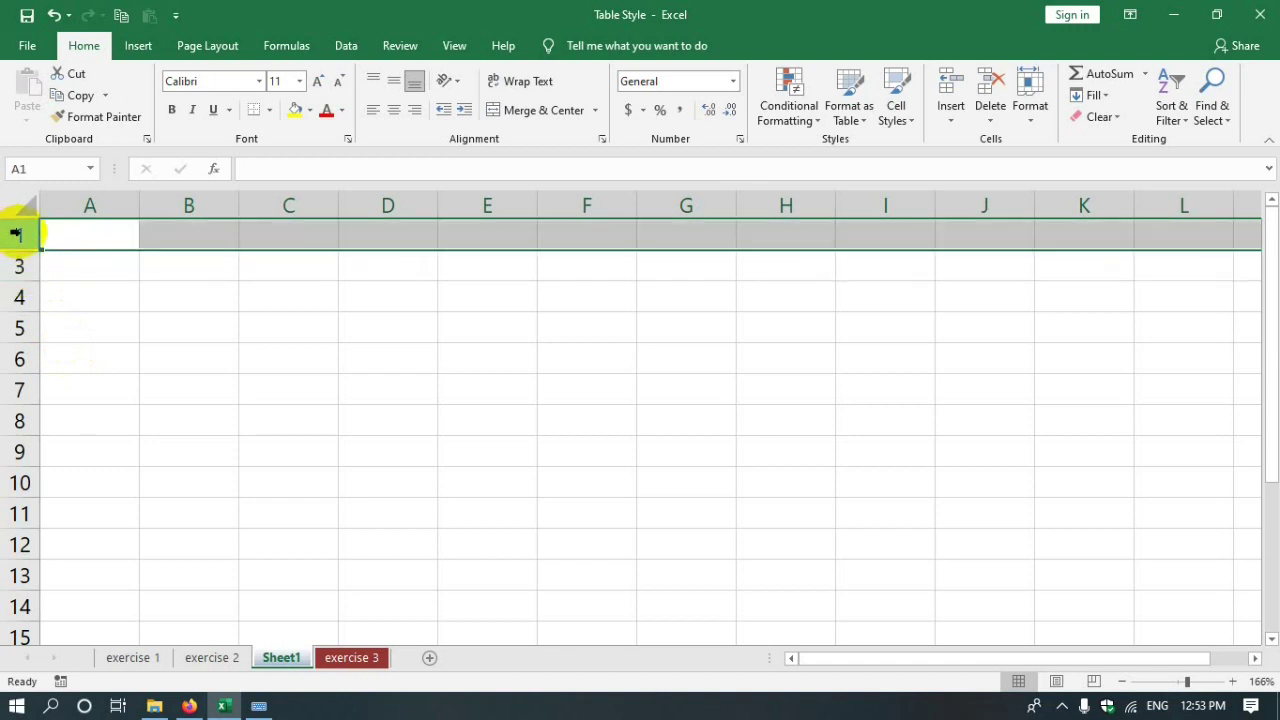
{"action": "left_click_drag", "start_coordinate": [19, 232], "coordinate": [11, 271]}
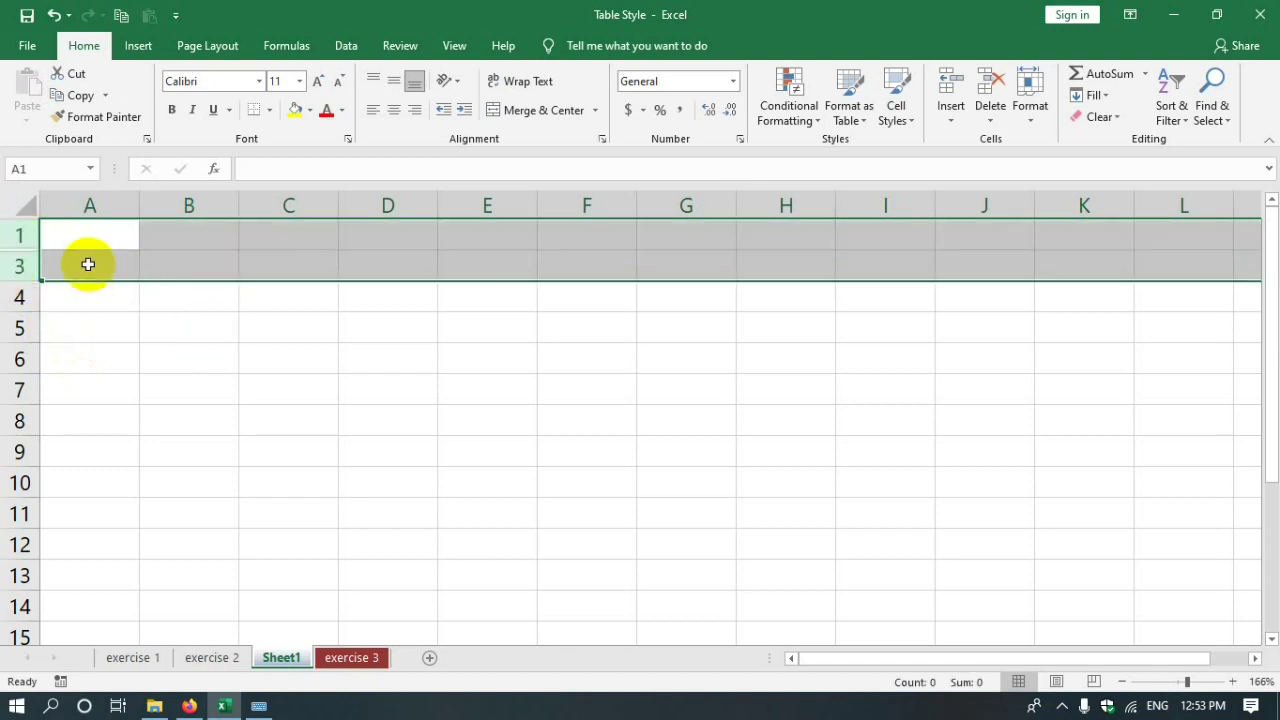
{"action": "left_click", "coordinate": [1031, 118]}
{"action": "mouse_move", "coordinate": [1097, 314]}
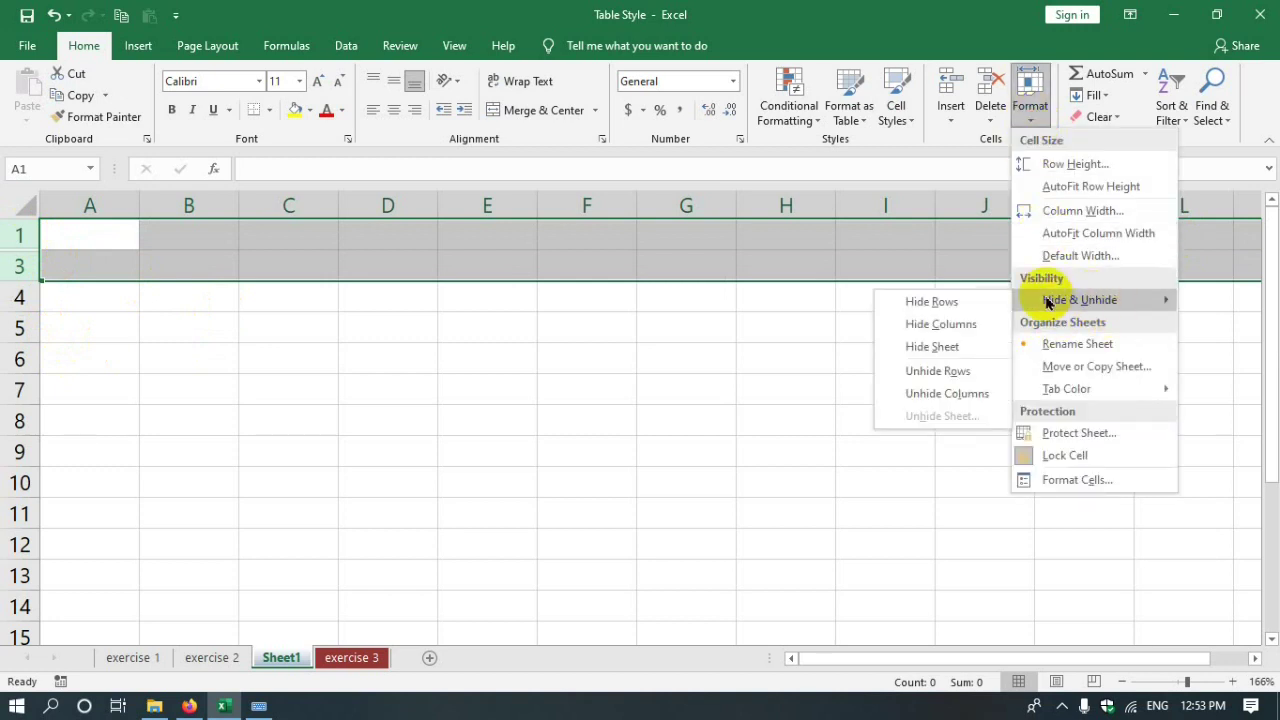
{"action": "left_click", "coordinate": [910, 372]}
{"action": "left_click", "coordinate": [60, 328]}
{"action": "left_click", "coordinate": [20, 266]}
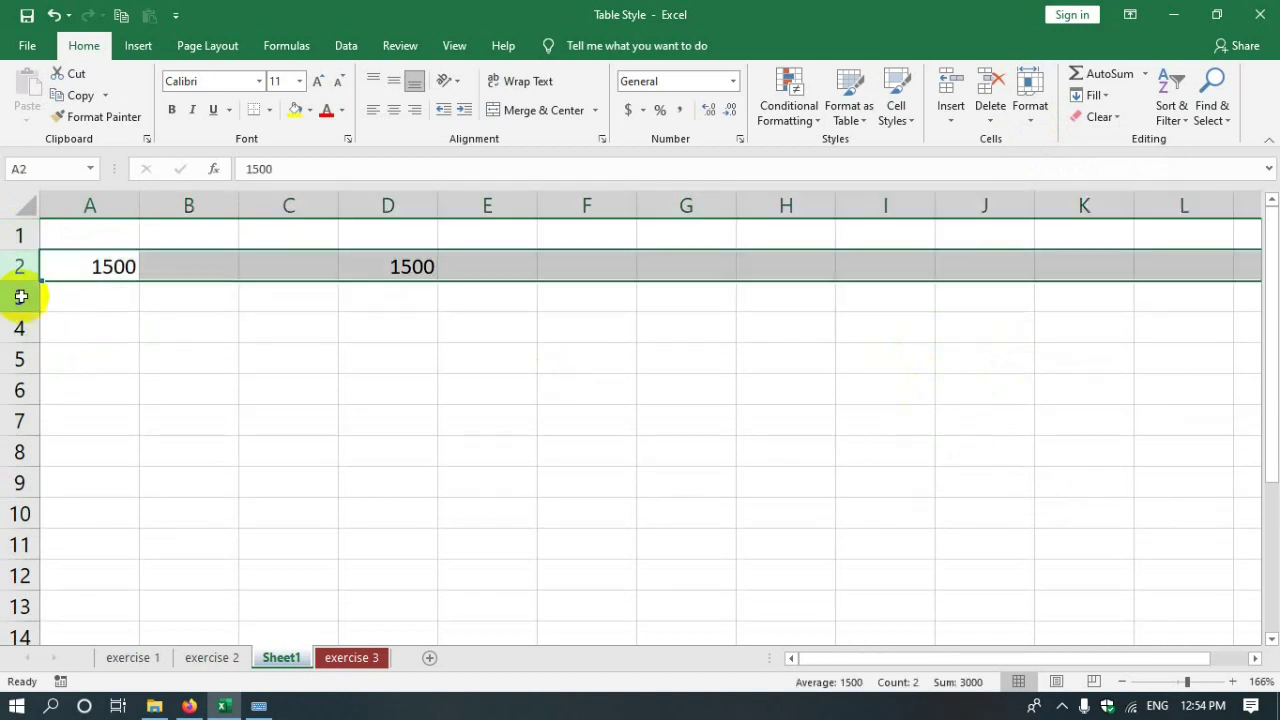
{"action": "left_click", "coordinate": [387, 327]}
{"action": "left_click_drag", "start_coordinate": [186, 205], "coordinate": [291, 200]}
{"action": "left_click", "coordinate": [209, 190]}
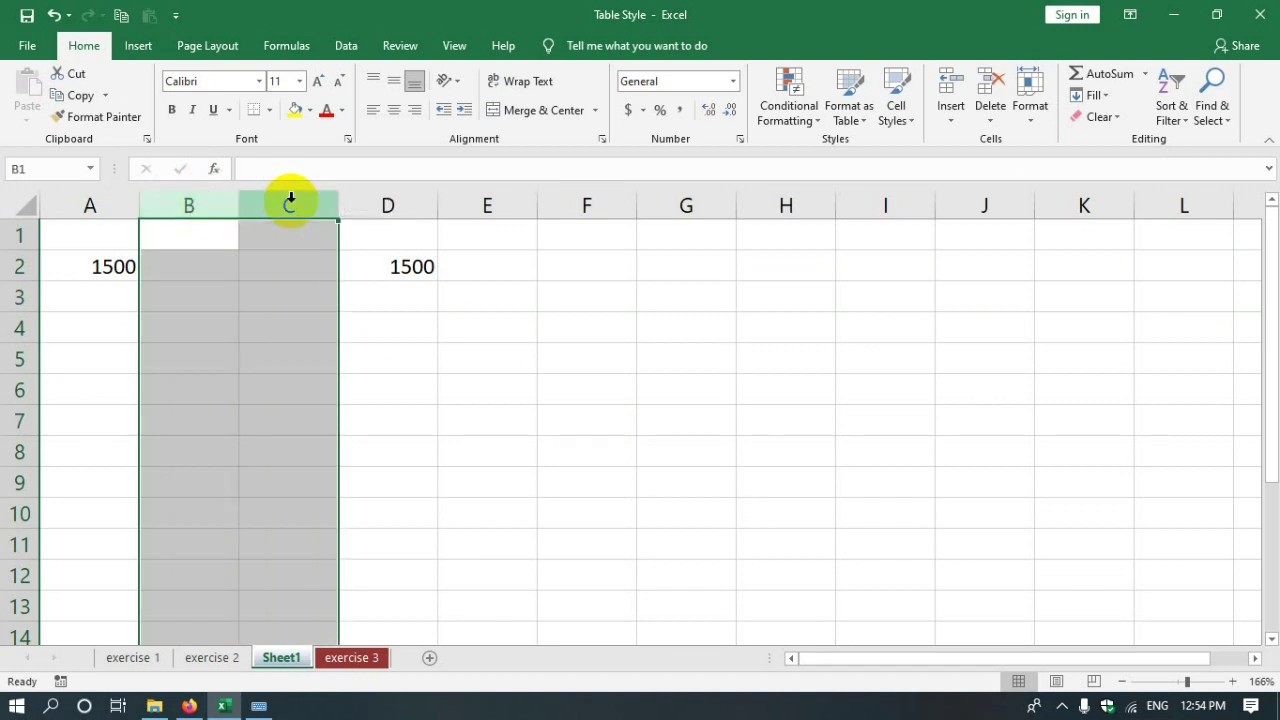
{"action": "right_click", "coordinate": [274, 386]}
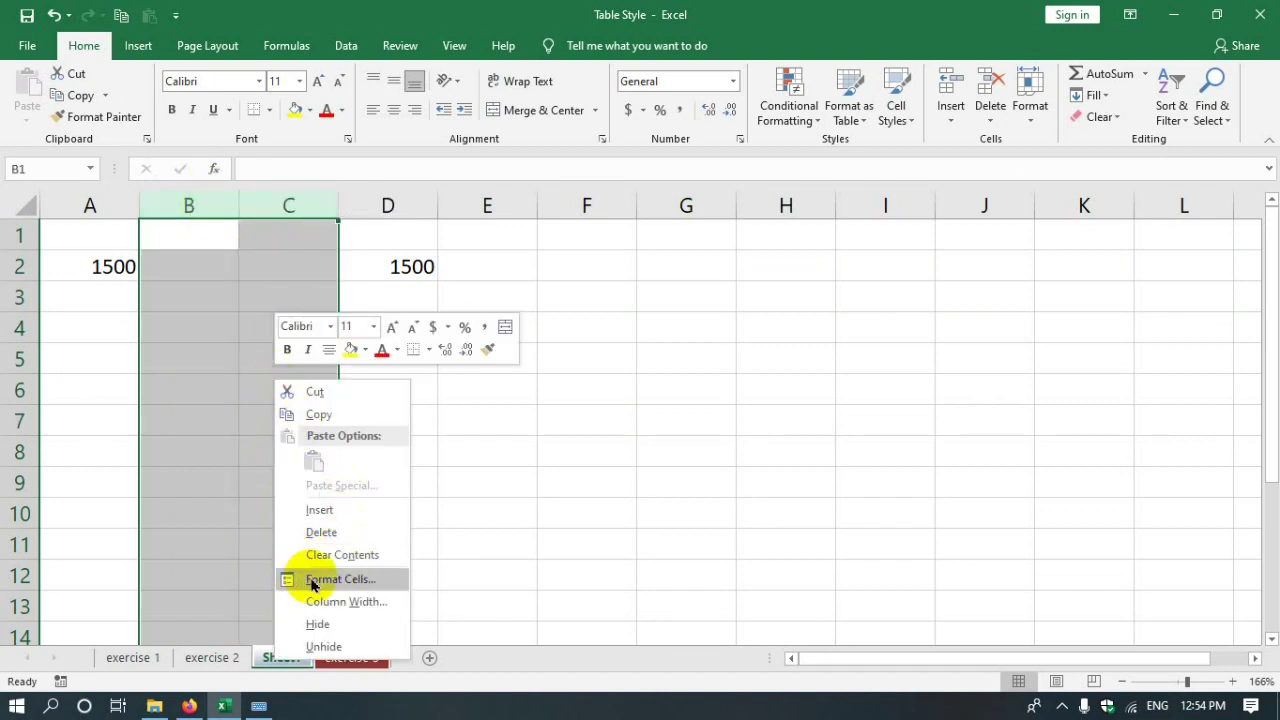
- Hide columns B and C, then select columns A through D around them
{"action": "left_click", "coordinate": [322, 622]}
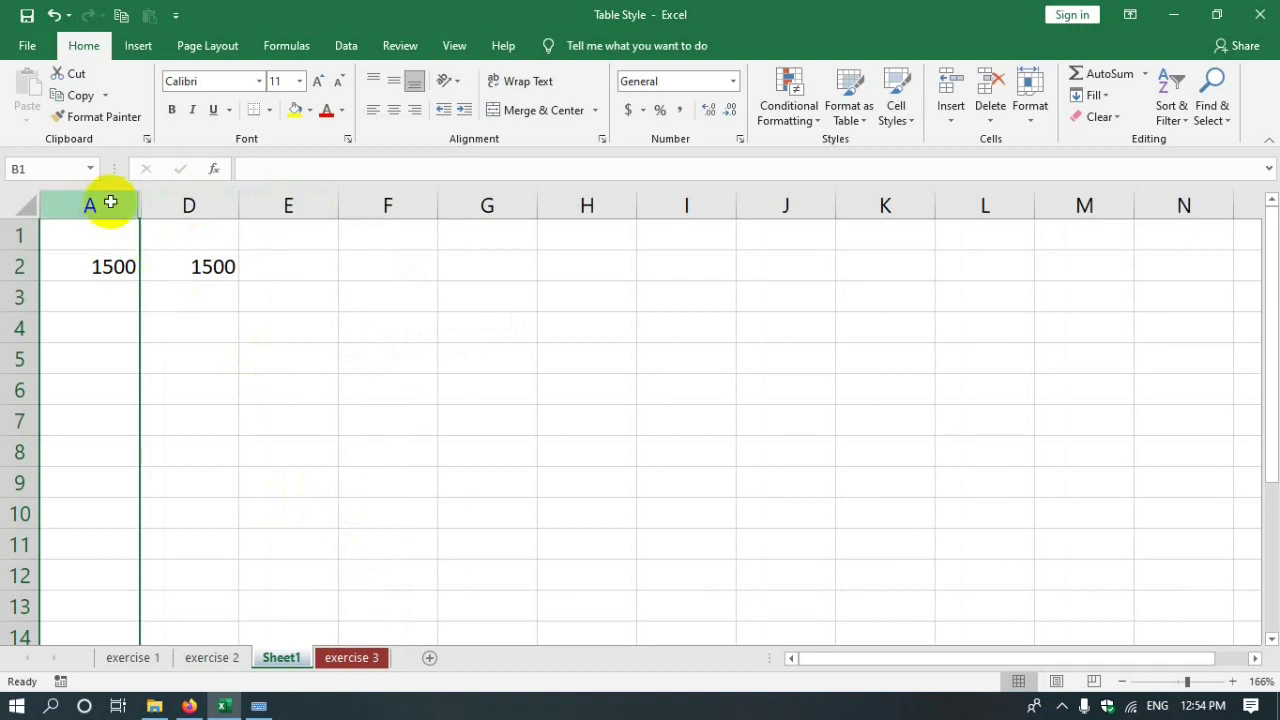
{"action": "left_click", "coordinate": [105, 200]}
{"action": "left_click", "coordinate": [104, 201]}
{"action": "left_click_drag", "start_coordinate": [104, 203], "coordinate": [214, 194]}
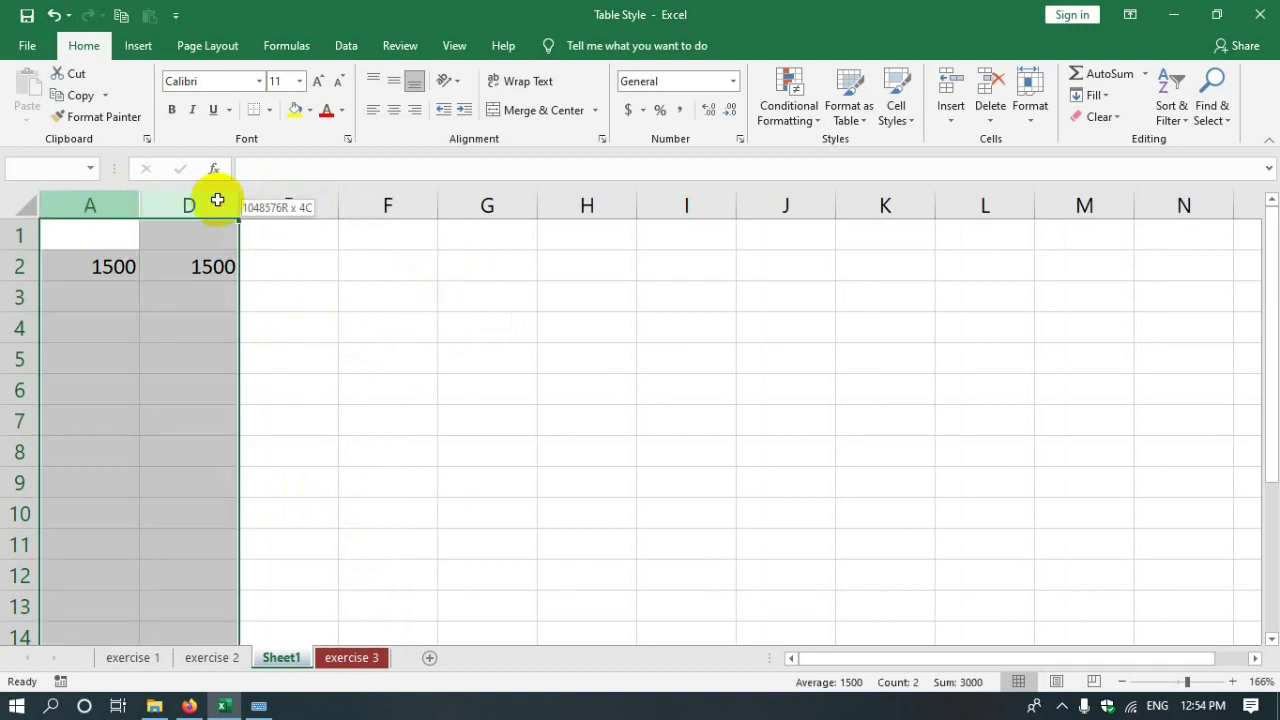
{"action": "left_click", "coordinate": [220, 350]}
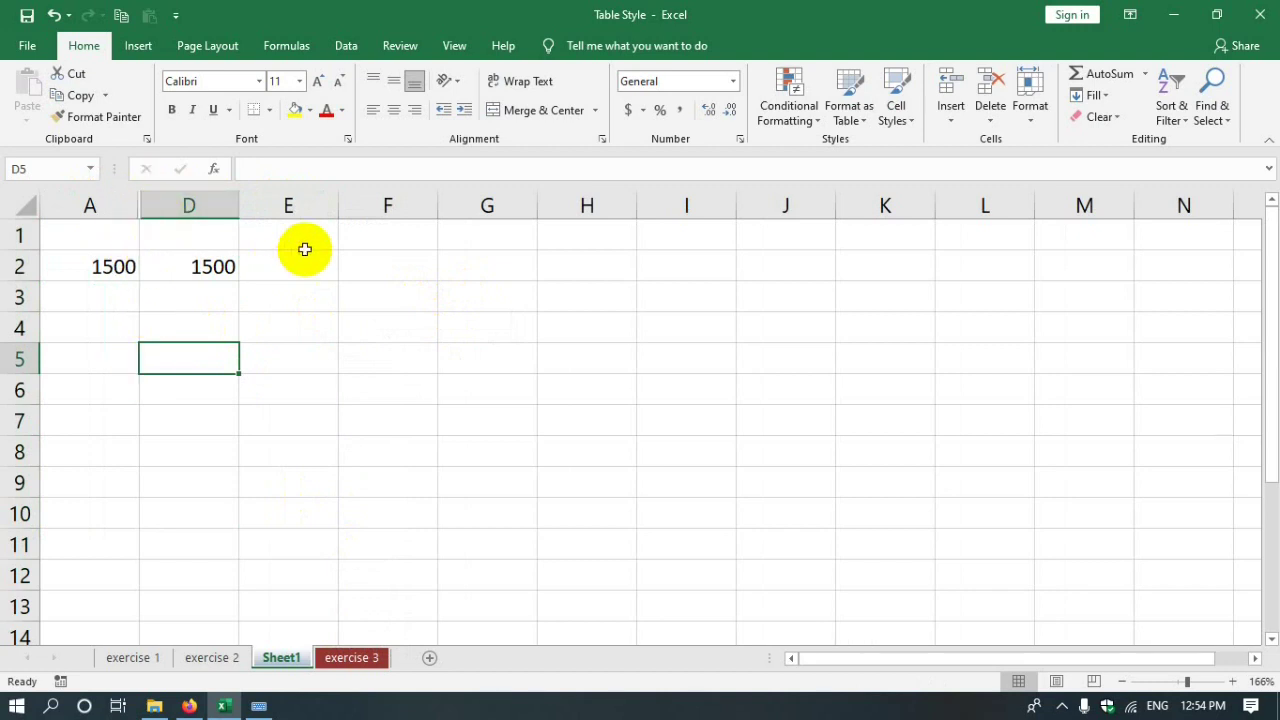
{"action": "left_click", "coordinate": [106, 203]}
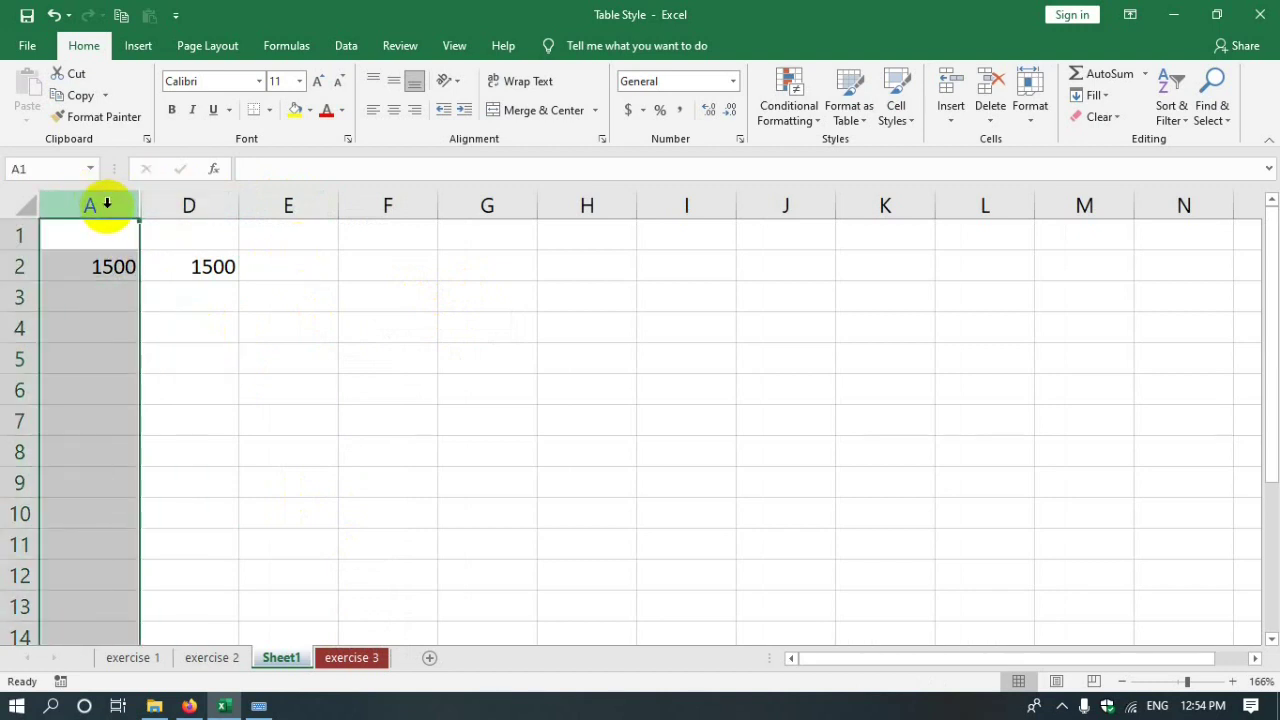
{"action": "left_click_drag", "start_coordinate": [107, 203], "coordinate": [183, 203]}
{"action": "left_click", "coordinate": [187, 203]}
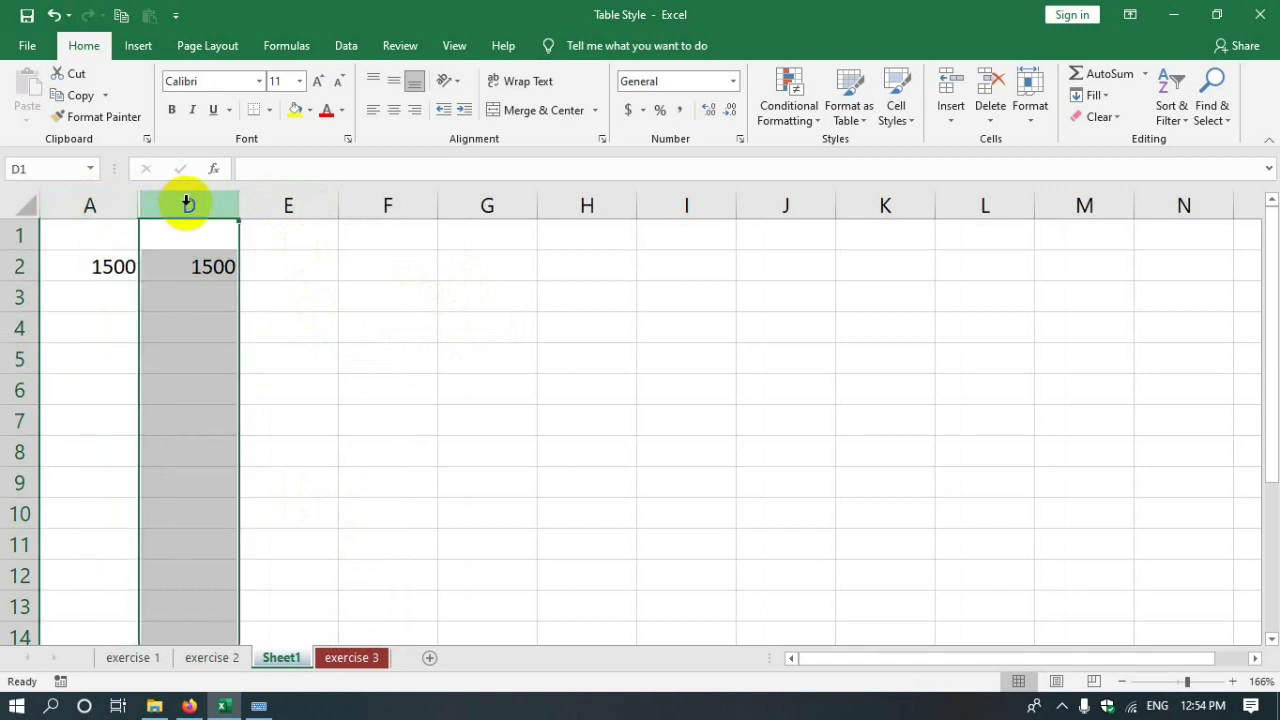
{"action": "left_click", "coordinate": [126, 207]}
{"action": "left_click_drag", "start_coordinate": [126, 207], "coordinate": [188, 203]}
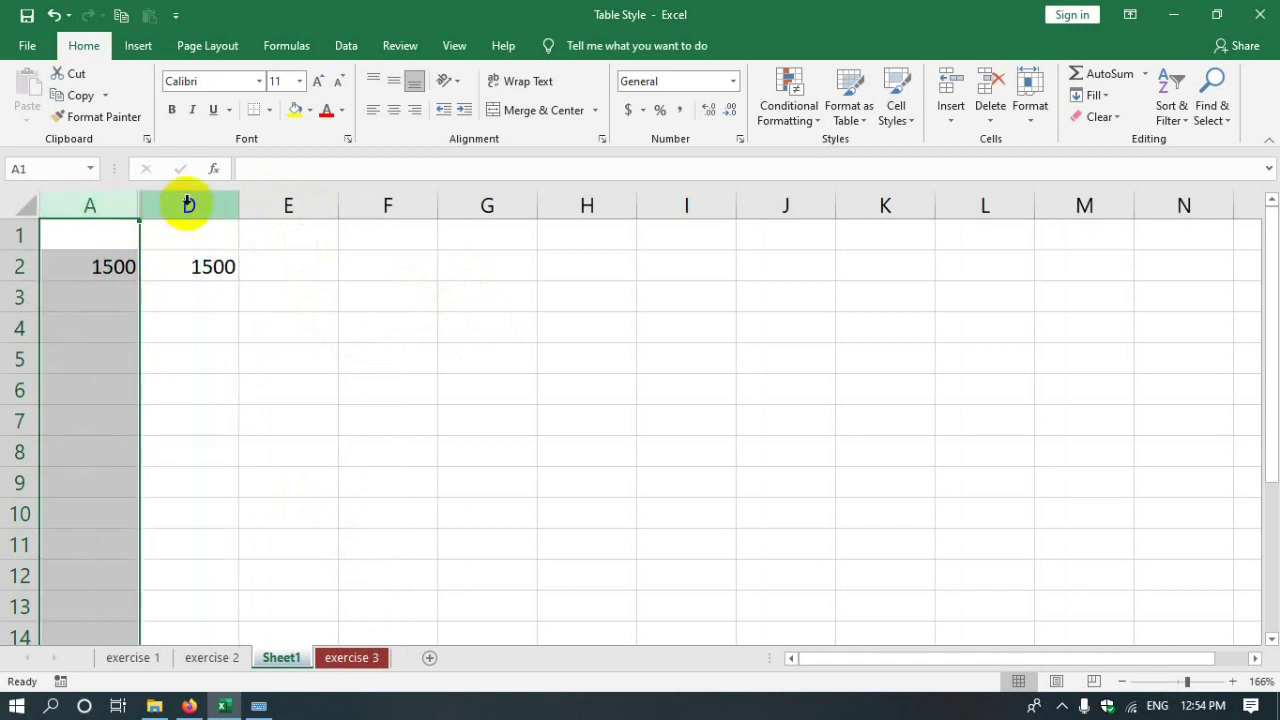
{"action": "left_click", "coordinate": [212, 205]}
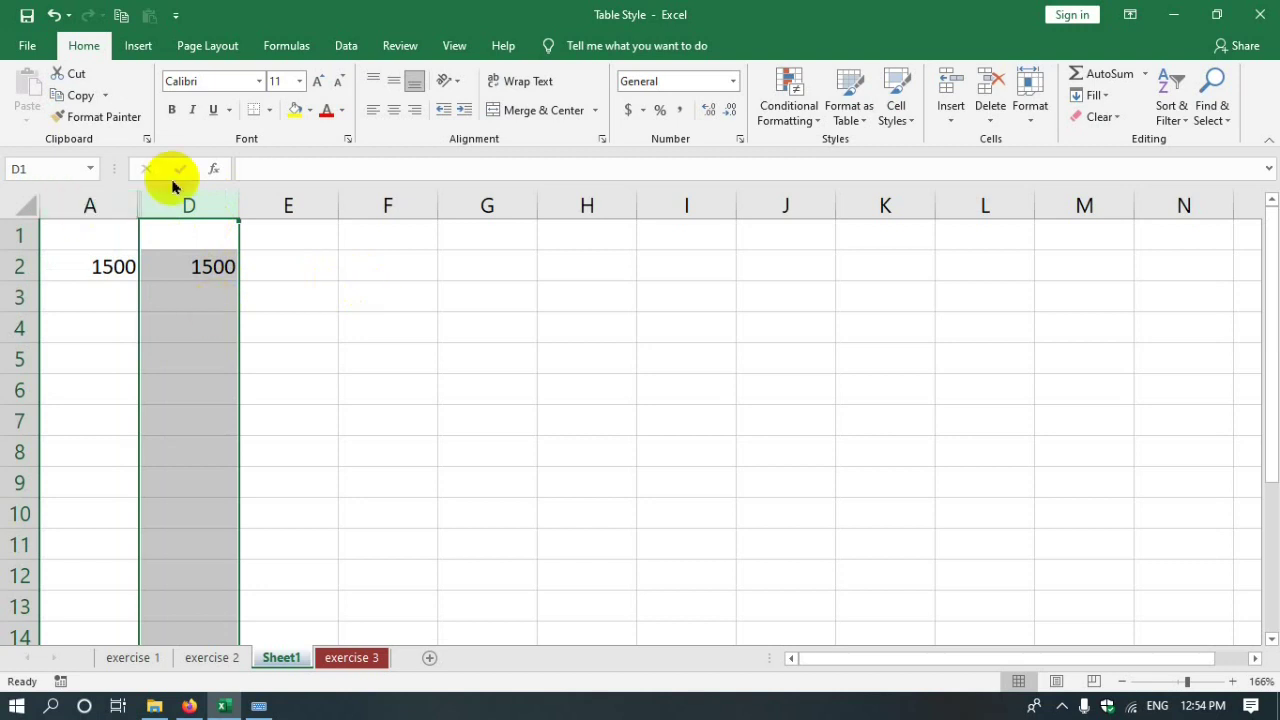
{"action": "left_click_drag", "start_coordinate": [113, 206], "coordinate": [190, 205]}
- Unhide columns B and C via Format > Hide & Unhide > Unhide Columns
{"action": "left_click", "coordinate": [1030, 112]}
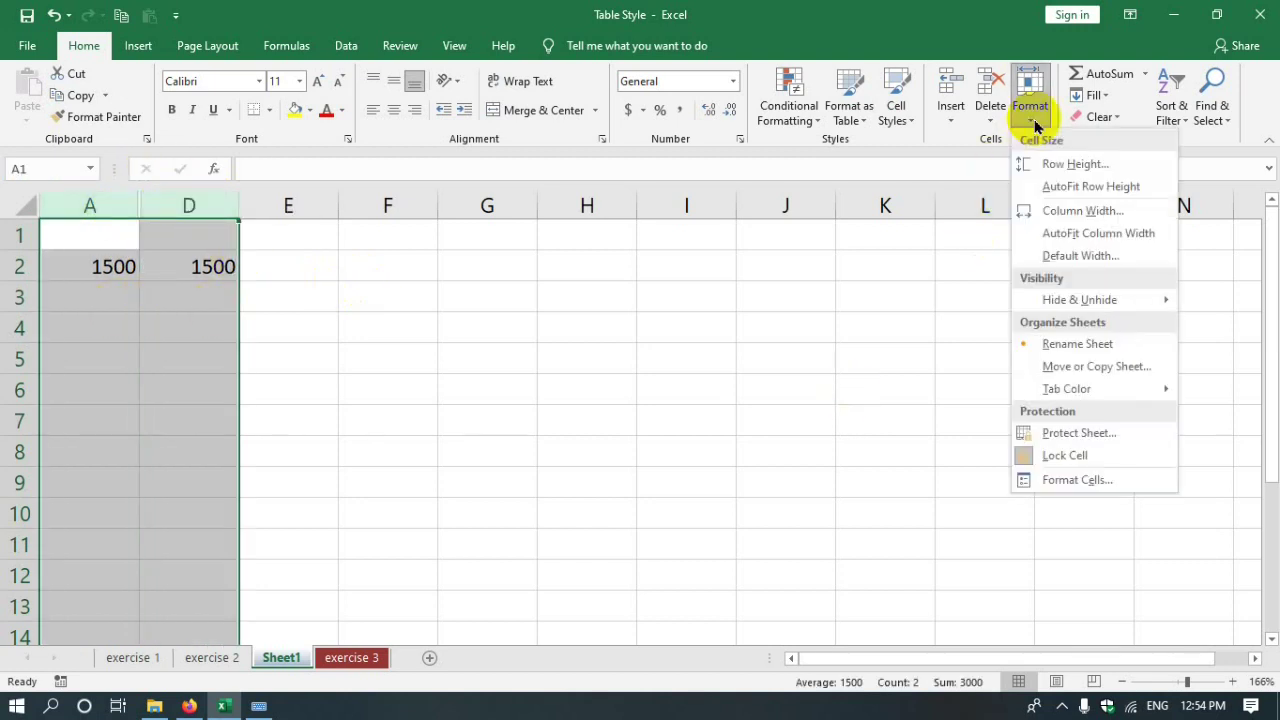
{"action": "mouse_move", "coordinate": [1054, 297]}
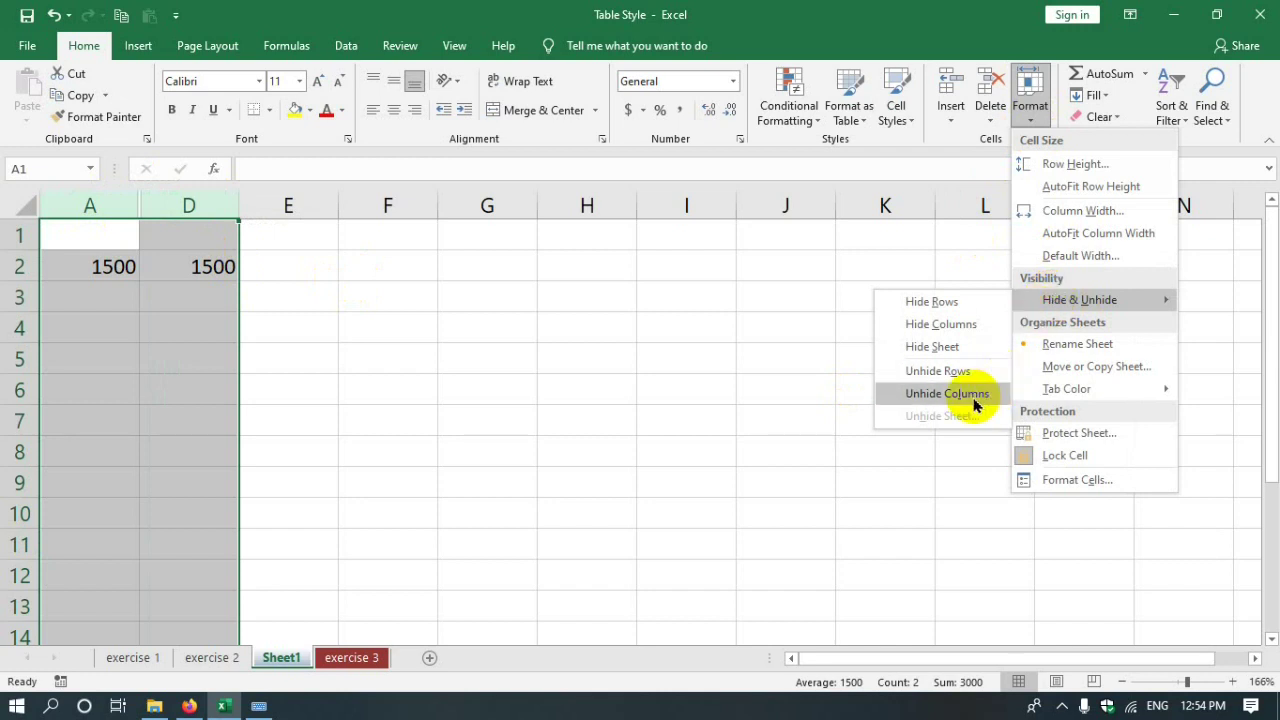
{"action": "left_click", "coordinate": [947, 393]}
{"action": "left_click", "coordinate": [206, 271]}
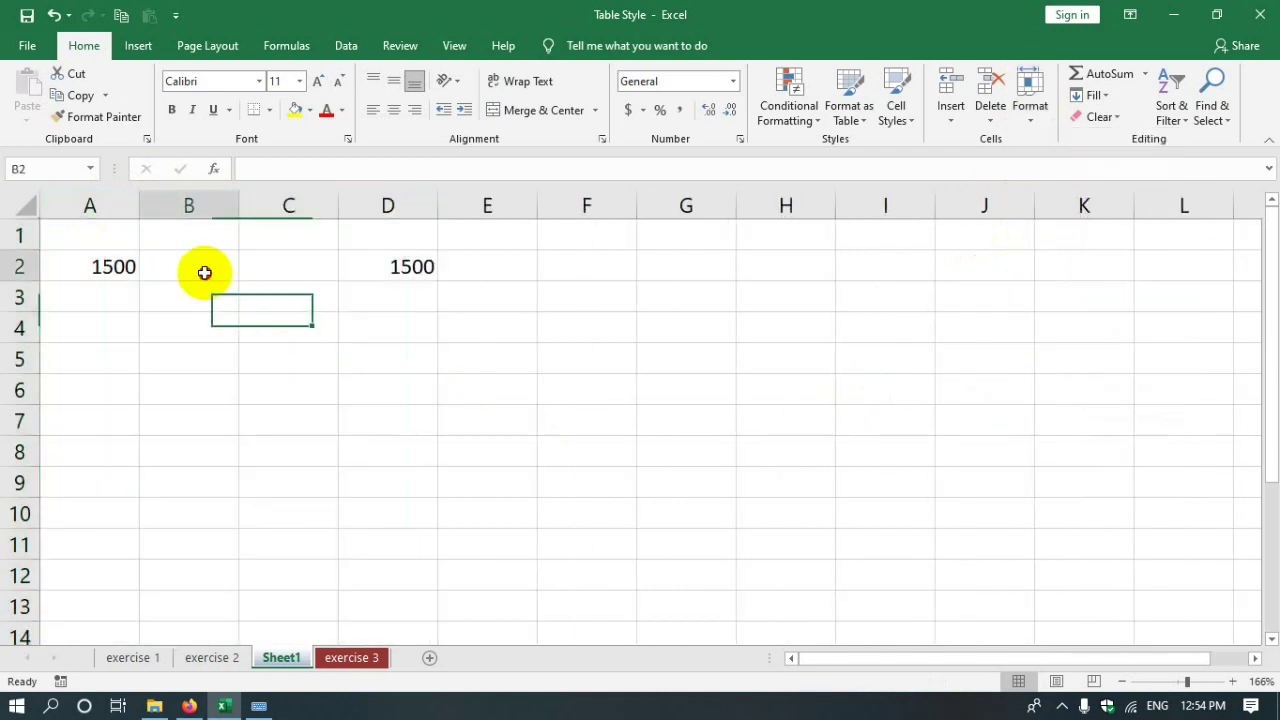
{"action": "left_click", "coordinate": [1030, 108]}
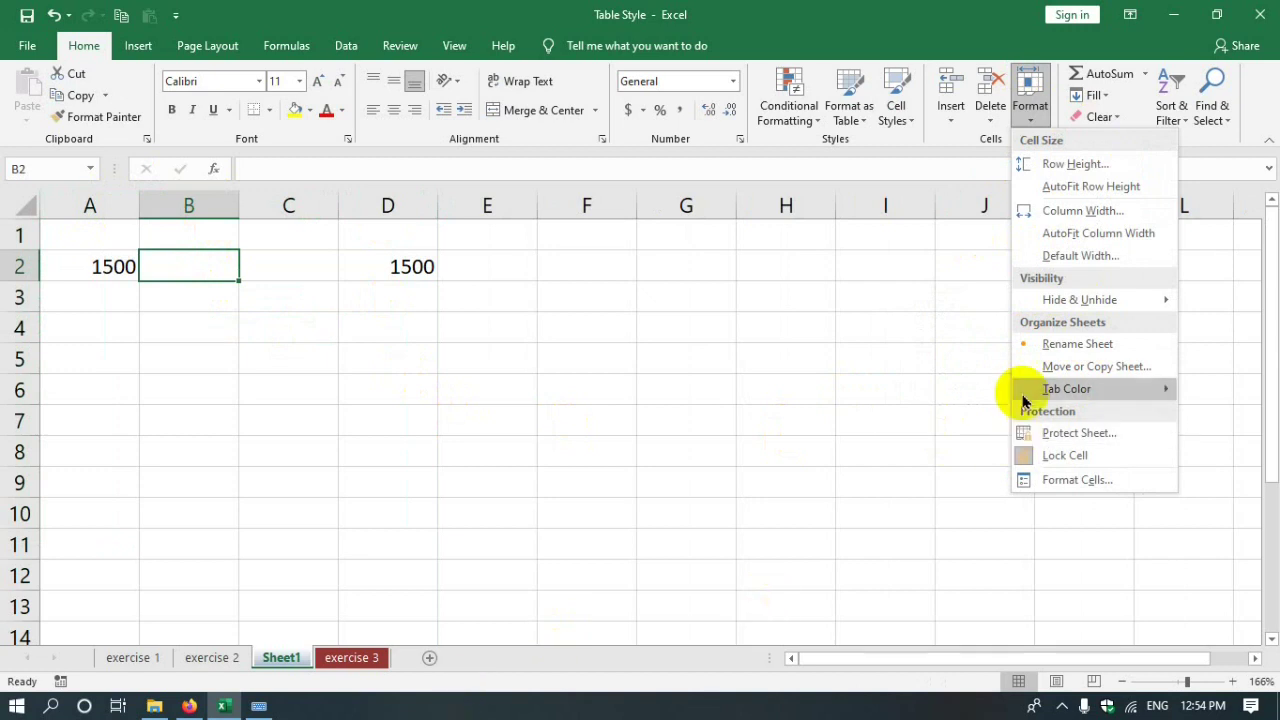
{"action": "left_click", "coordinate": [1045, 344]}
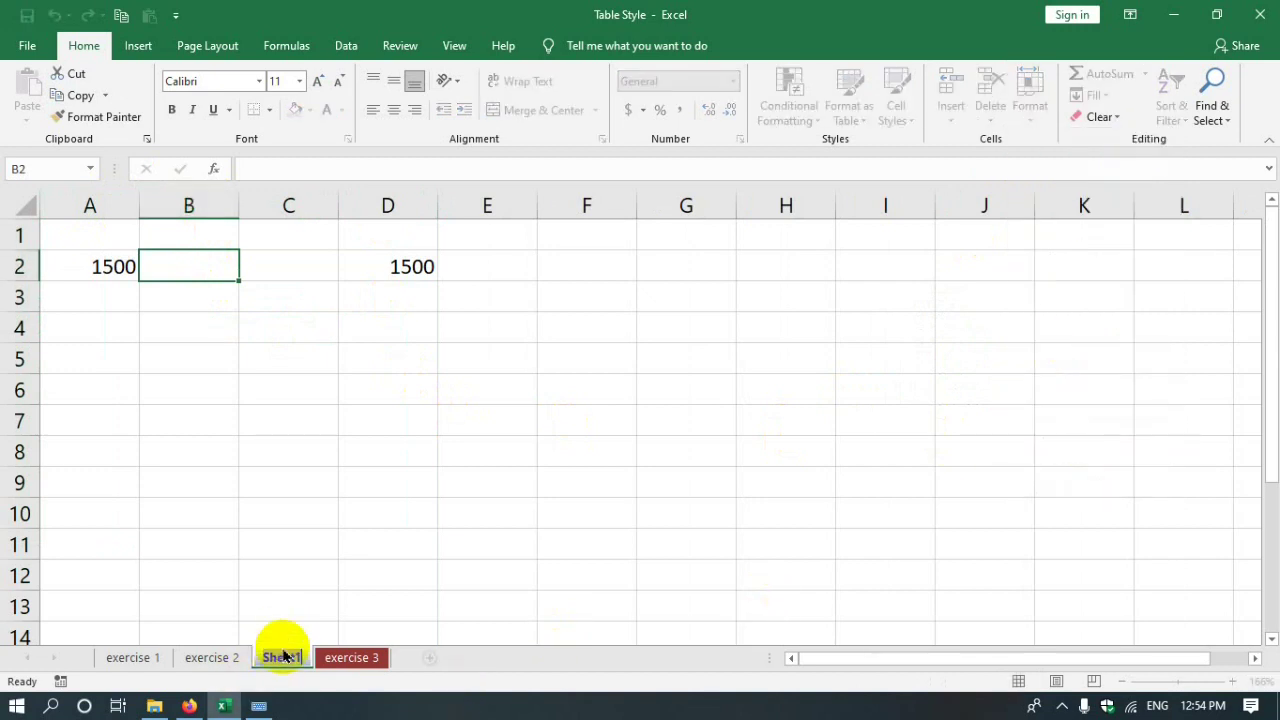
{"action": "key", "text": "Return"}
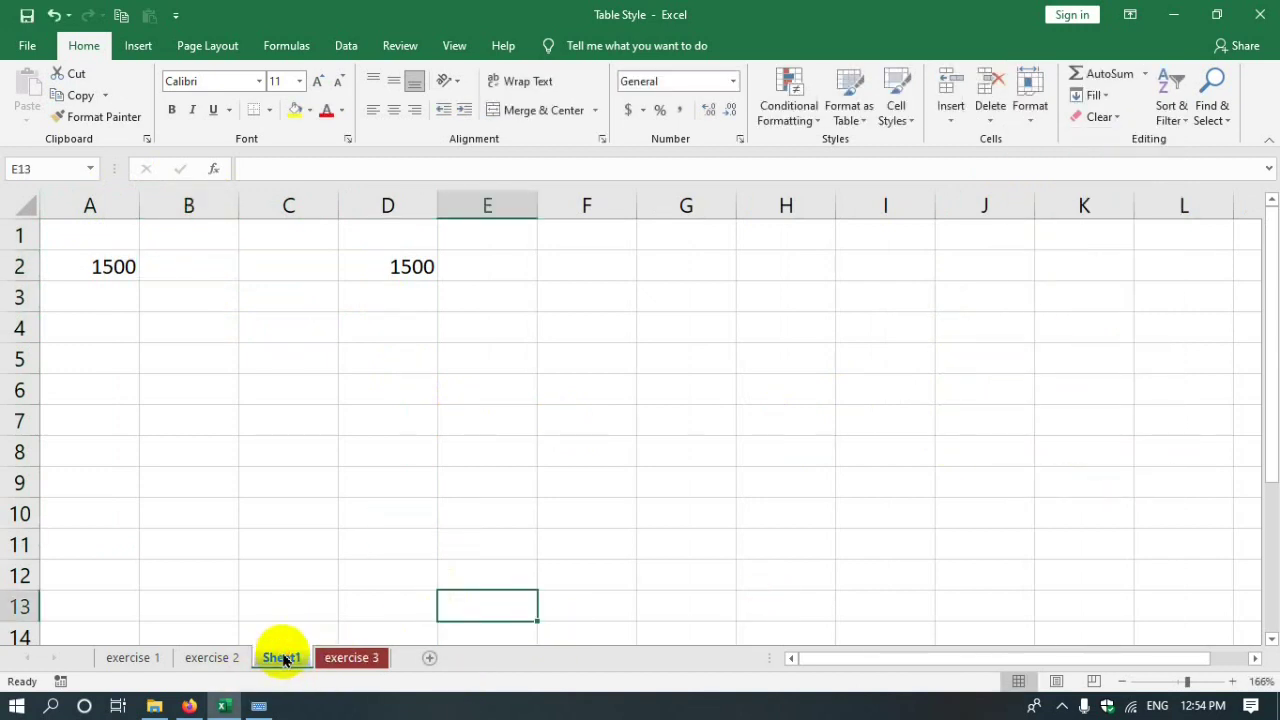
{"action": "right_click", "coordinate": [283, 658]}
{"action": "left_click", "coordinate": [318, 480]}
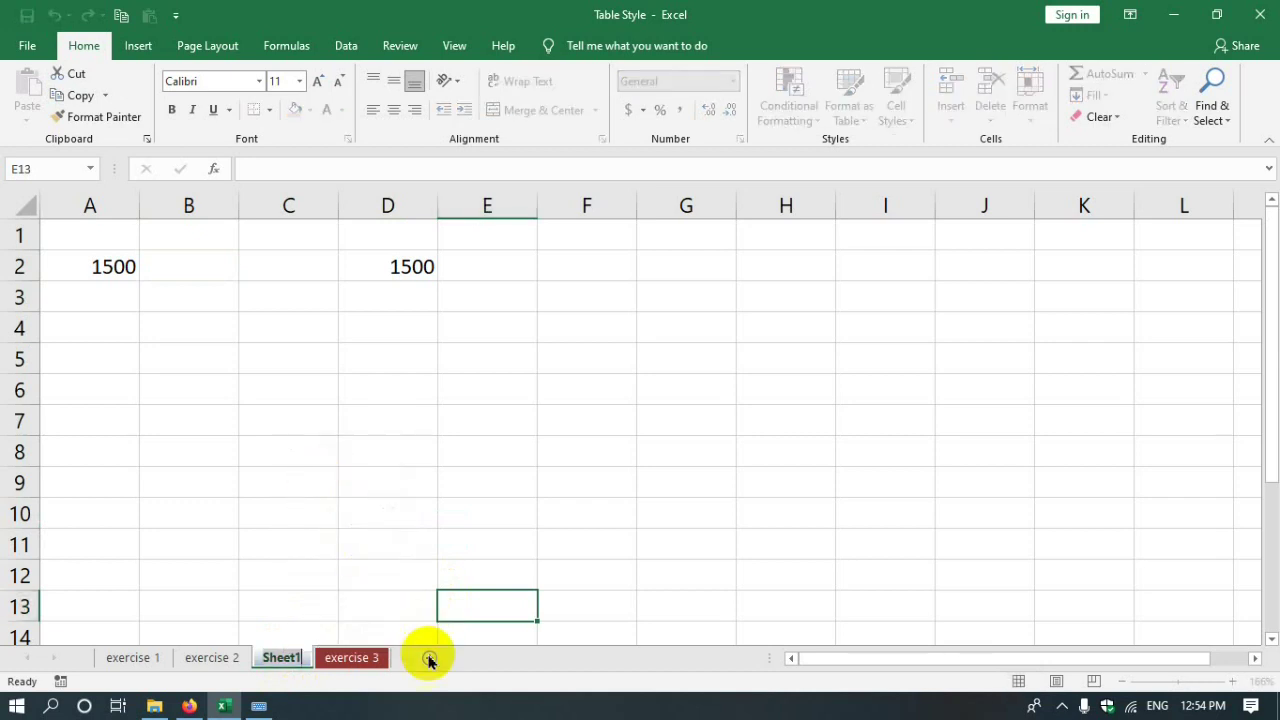
{"action": "left_click", "coordinate": [686, 548]}
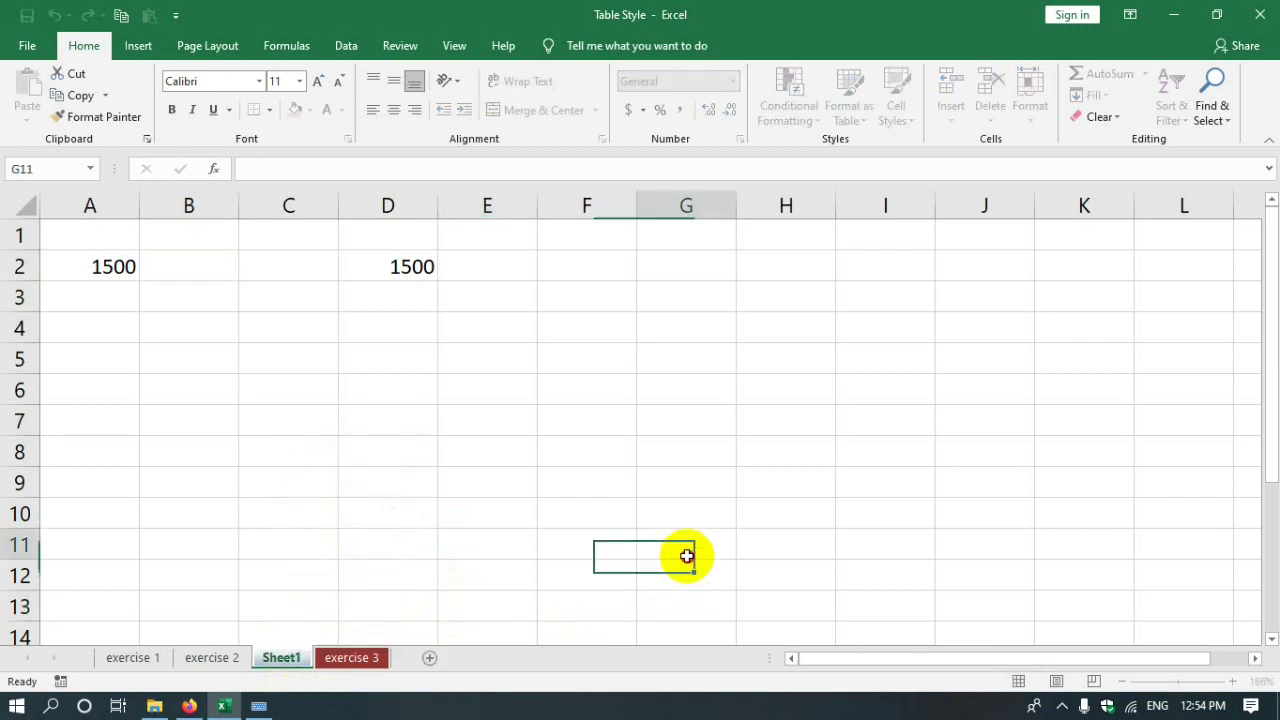
{"action": "double_click", "coordinate": [282, 660]}
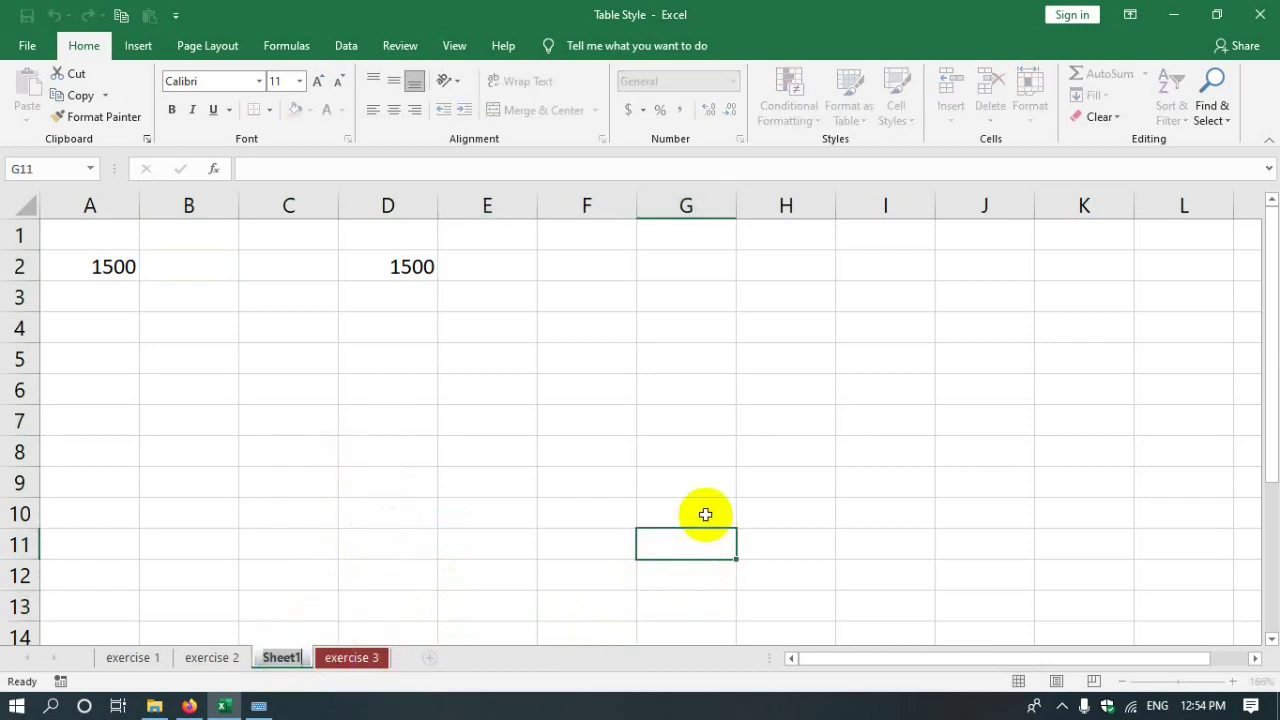
{"action": "left_click", "coordinate": [806, 508]}
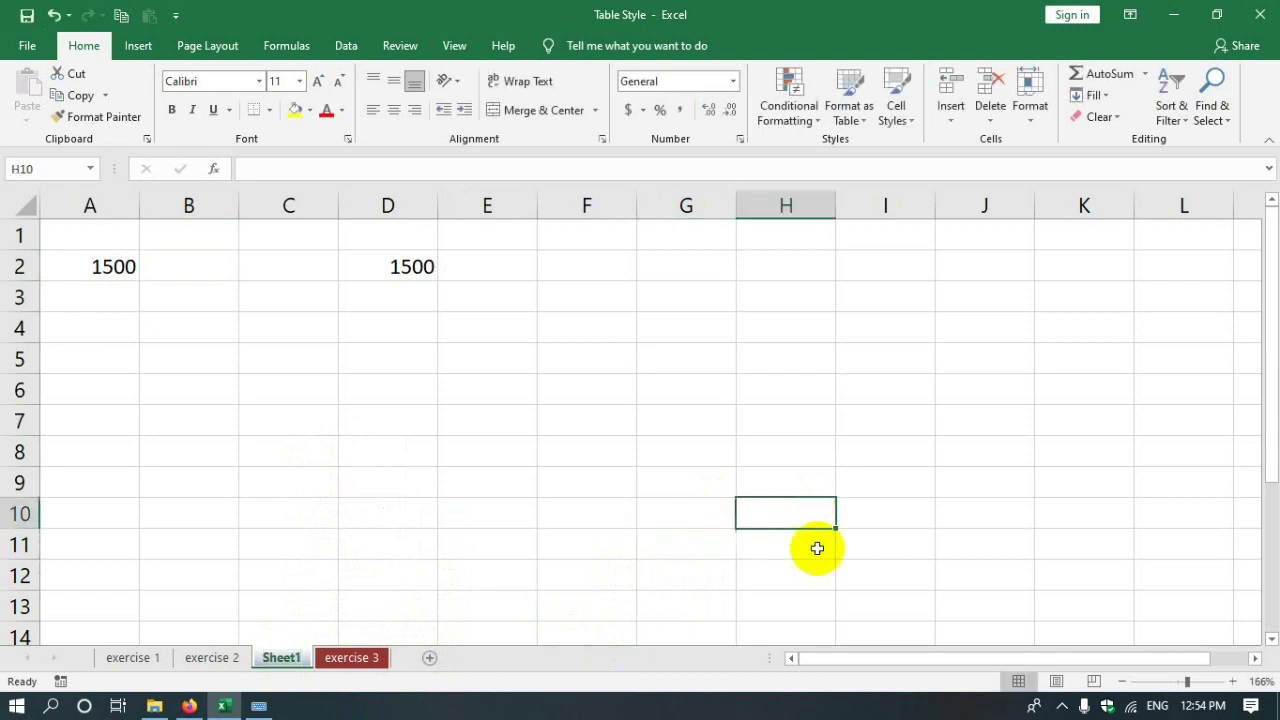
- Move Sheet1 before exercise 2 using the Move or Copy dialog
{"action": "left_click", "coordinate": [1029, 112]}
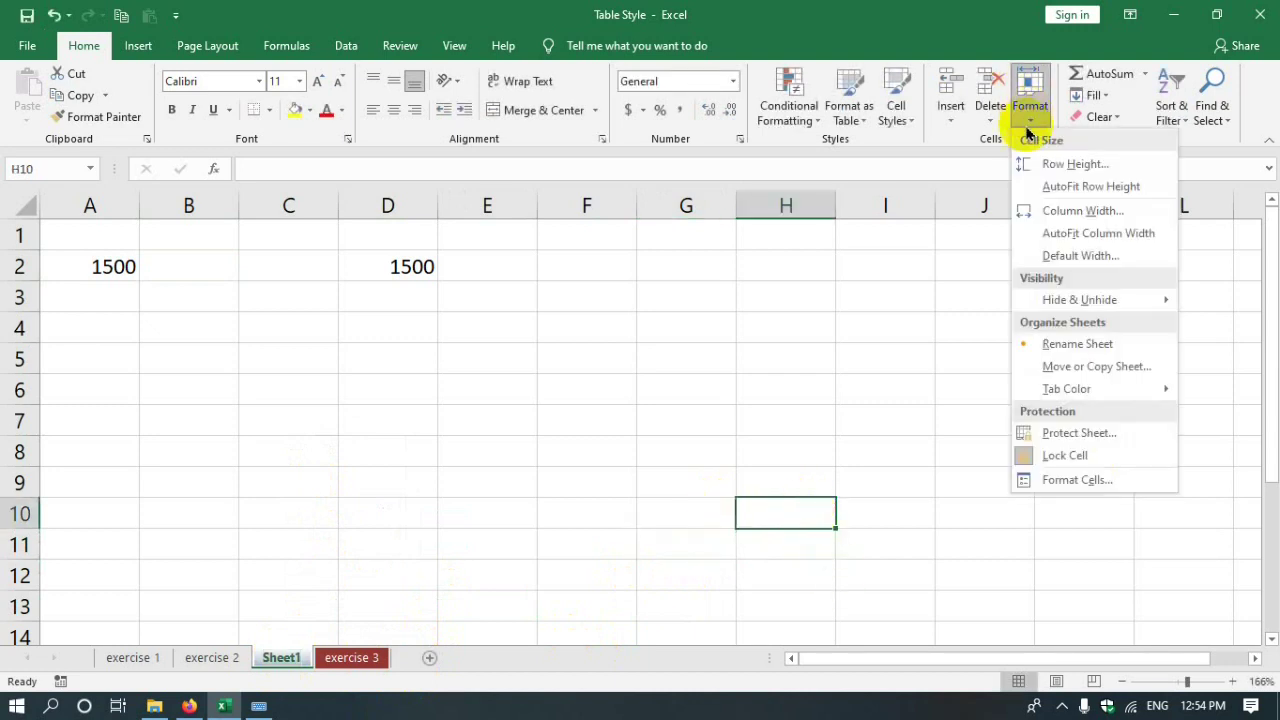
{"action": "left_click", "coordinate": [1079, 368]}
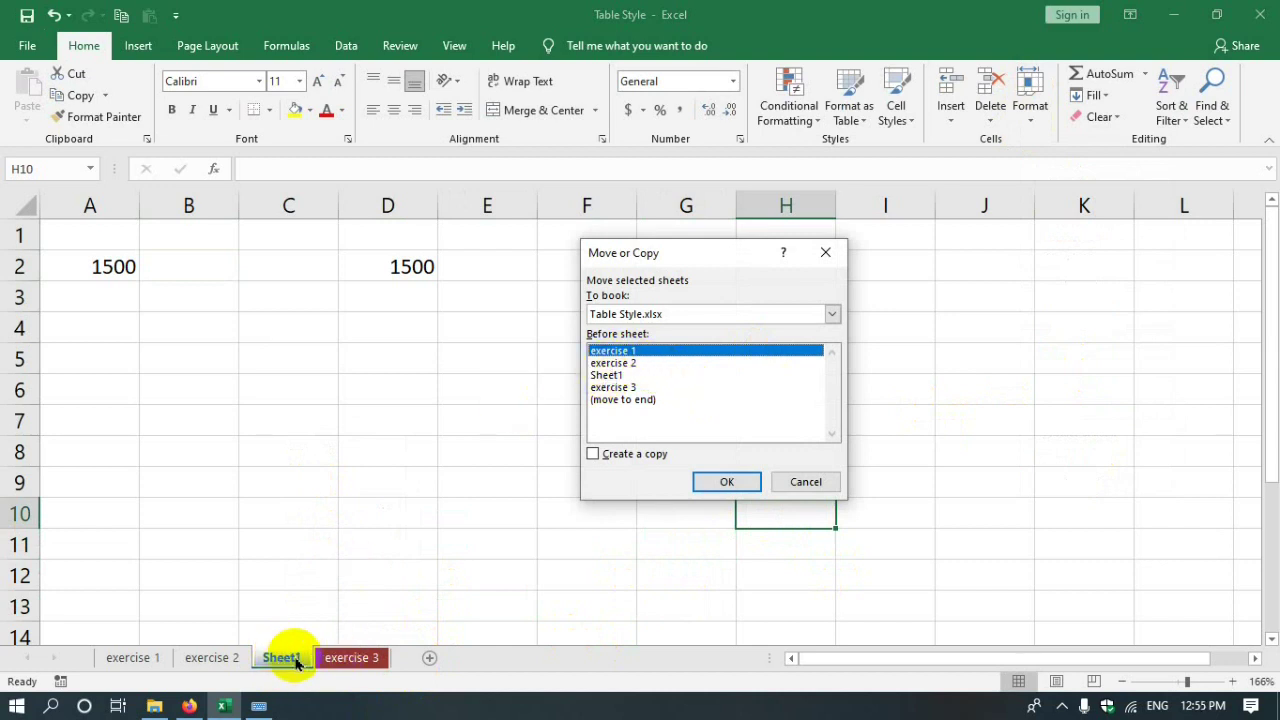
{"action": "left_click", "coordinate": [618, 400]}
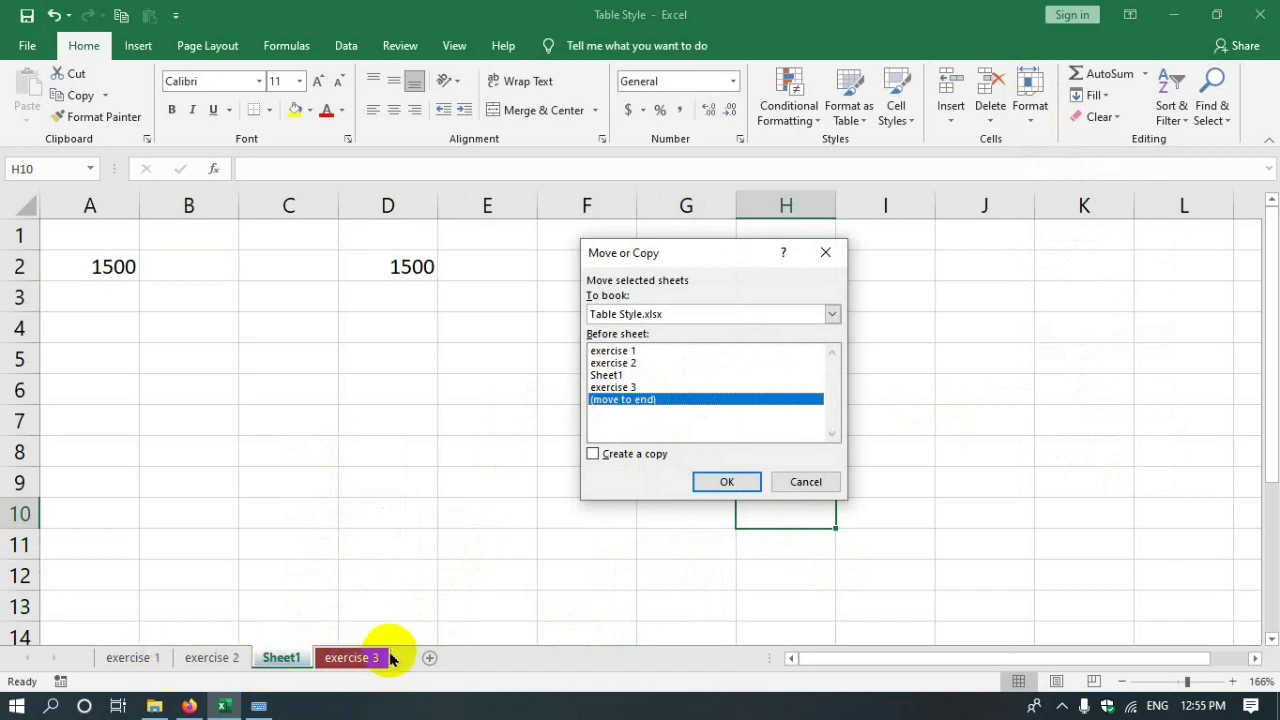
{"action": "left_click", "coordinate": [625, 389]}
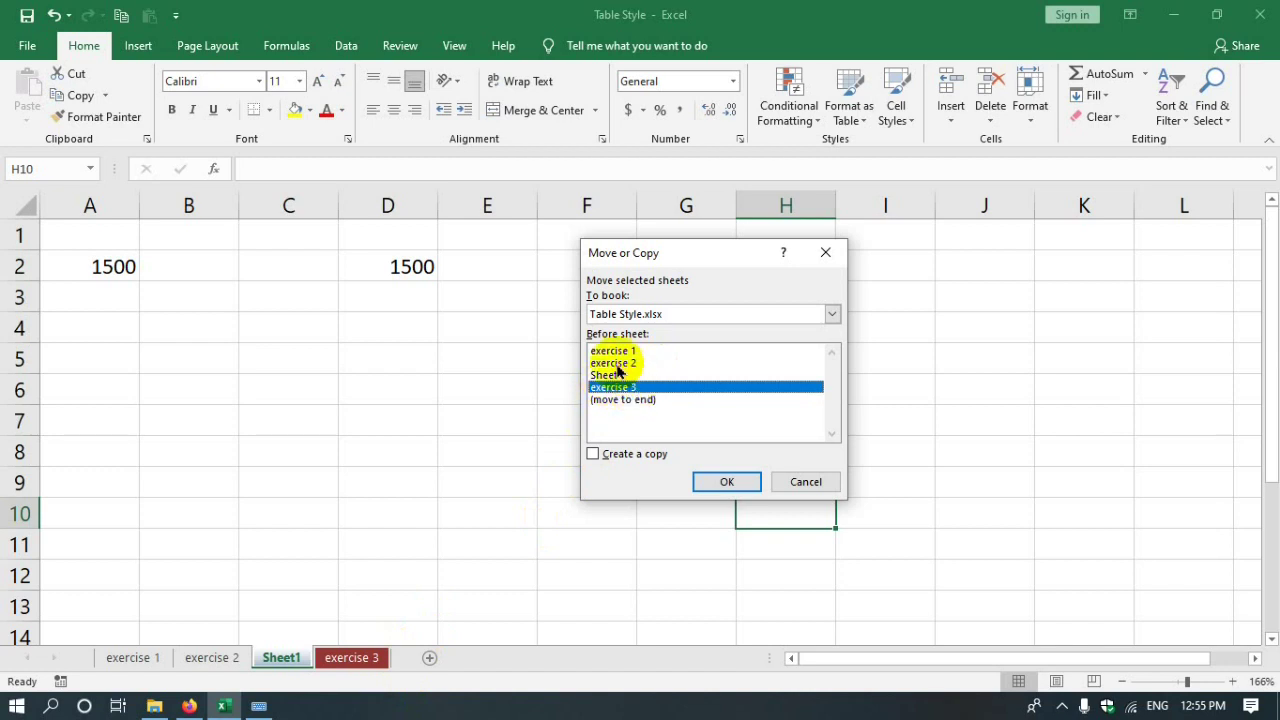
{"action": "left_click", "coordinate": [606, 363]}
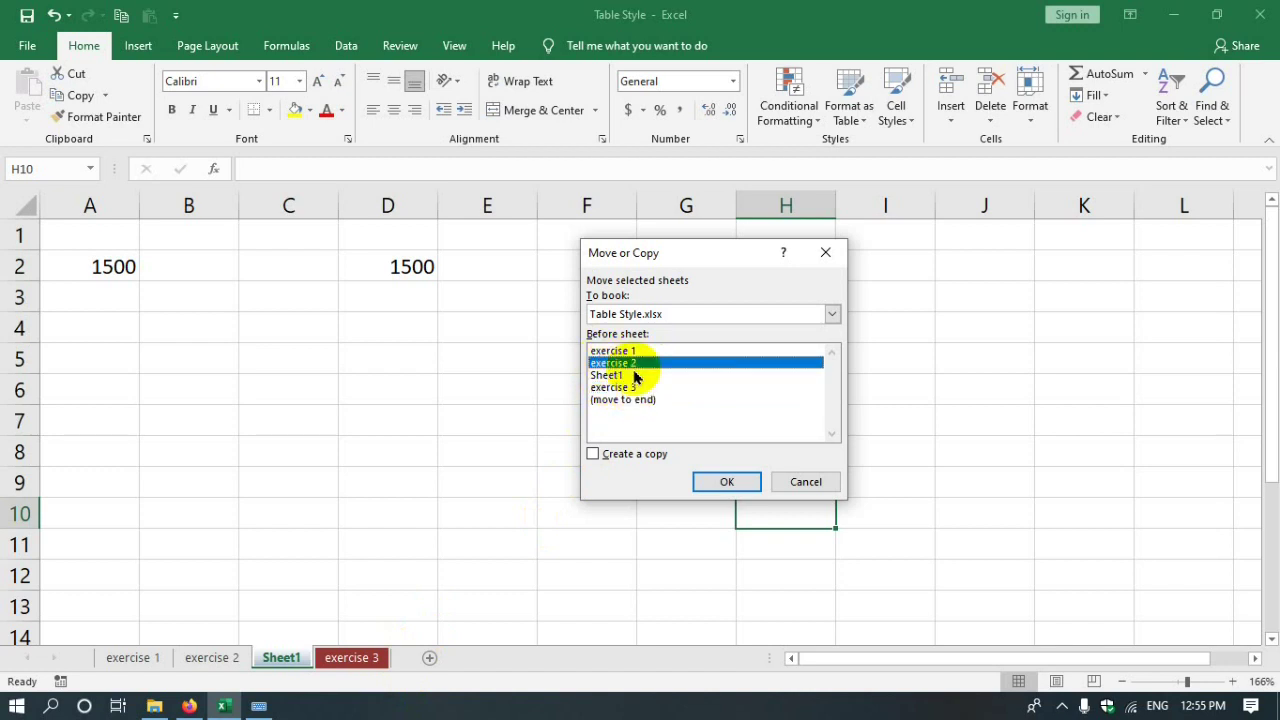
{"action": "left_click", "coordinate": [726, 481]}
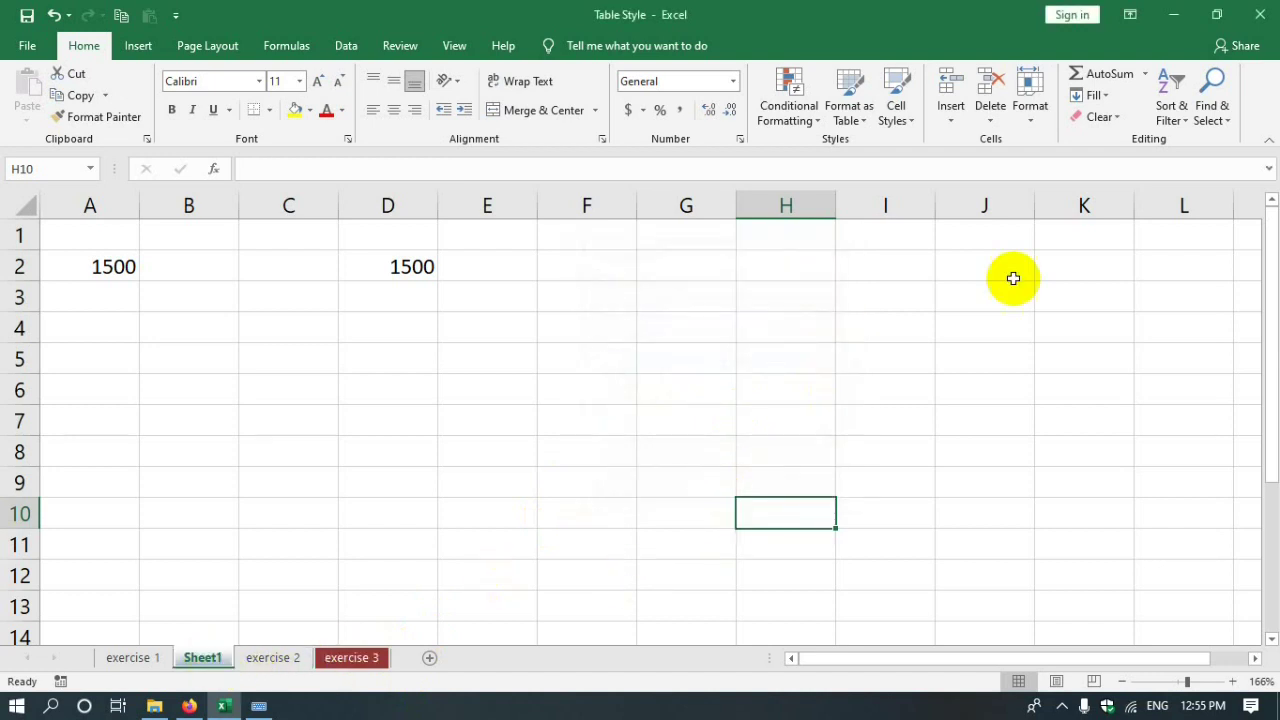
- Move Sheet1 into a new workbook by choosing (new book) in Move or Copy
{"action": "left_click", "coordinate": [1026, 124]}
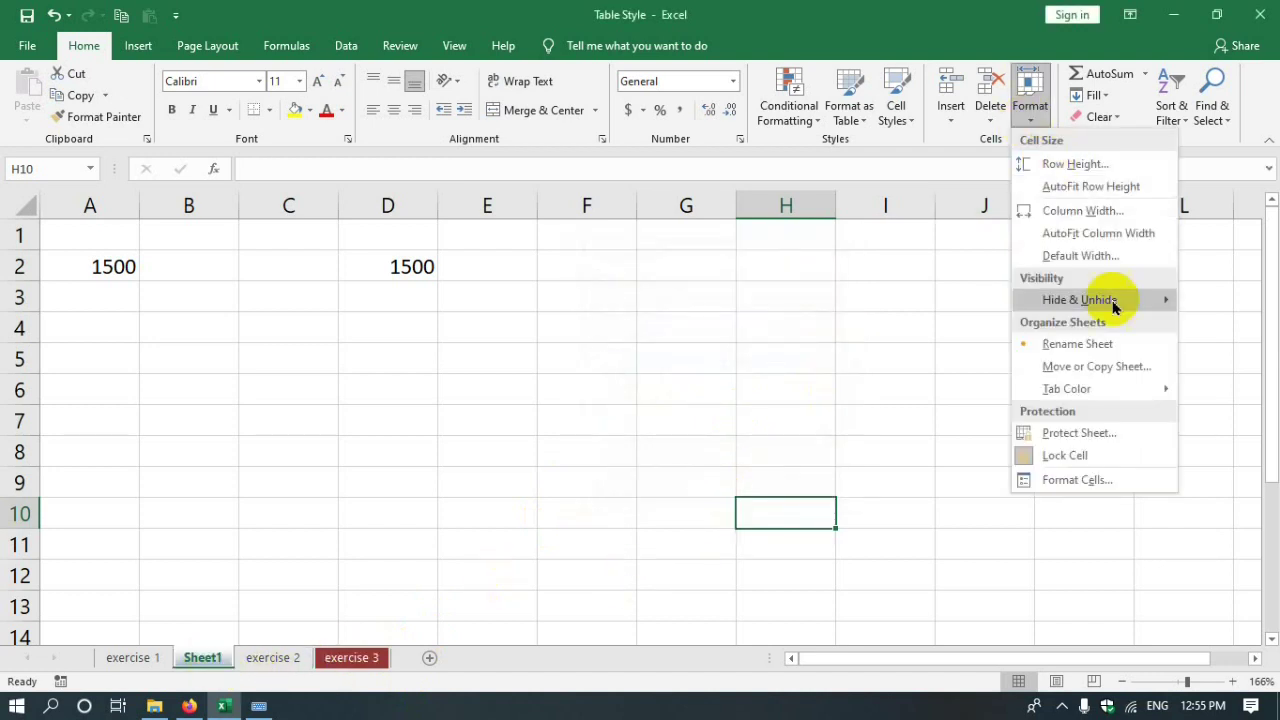
{"action": "left_click", "coordinate": [1080, 366]}
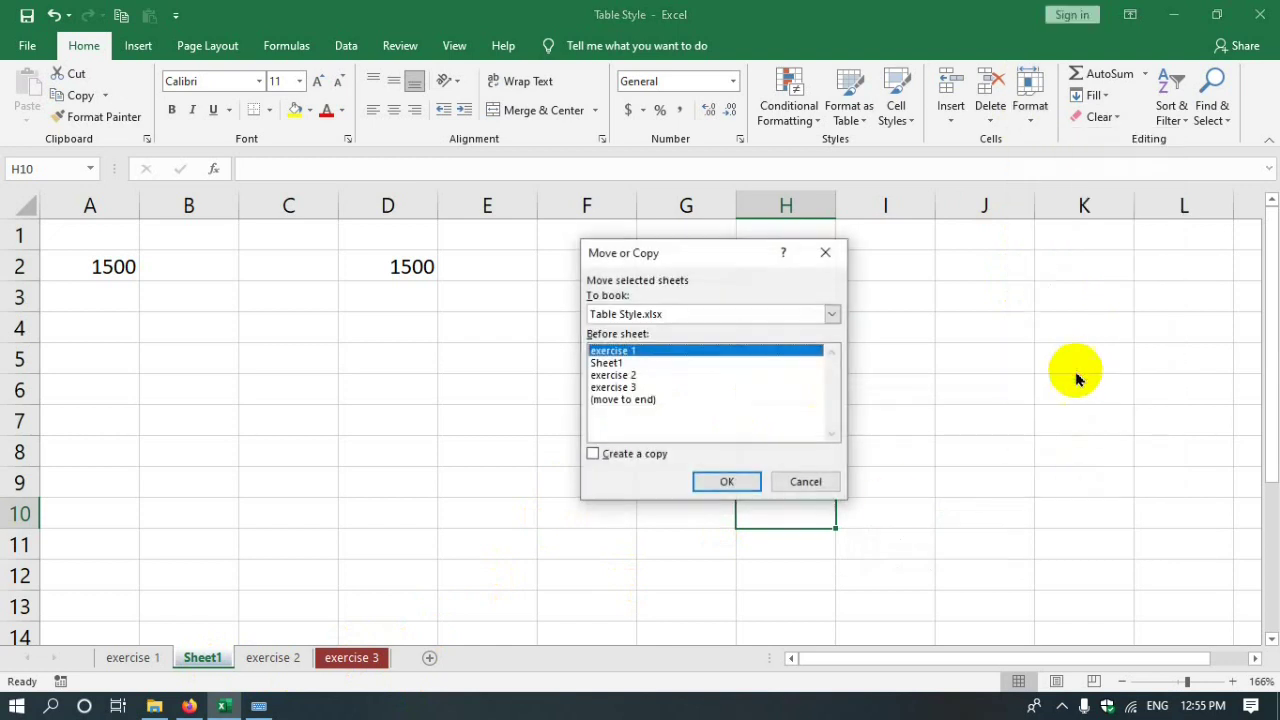
{"action": "left_click", "coordinate": [830, 315]}
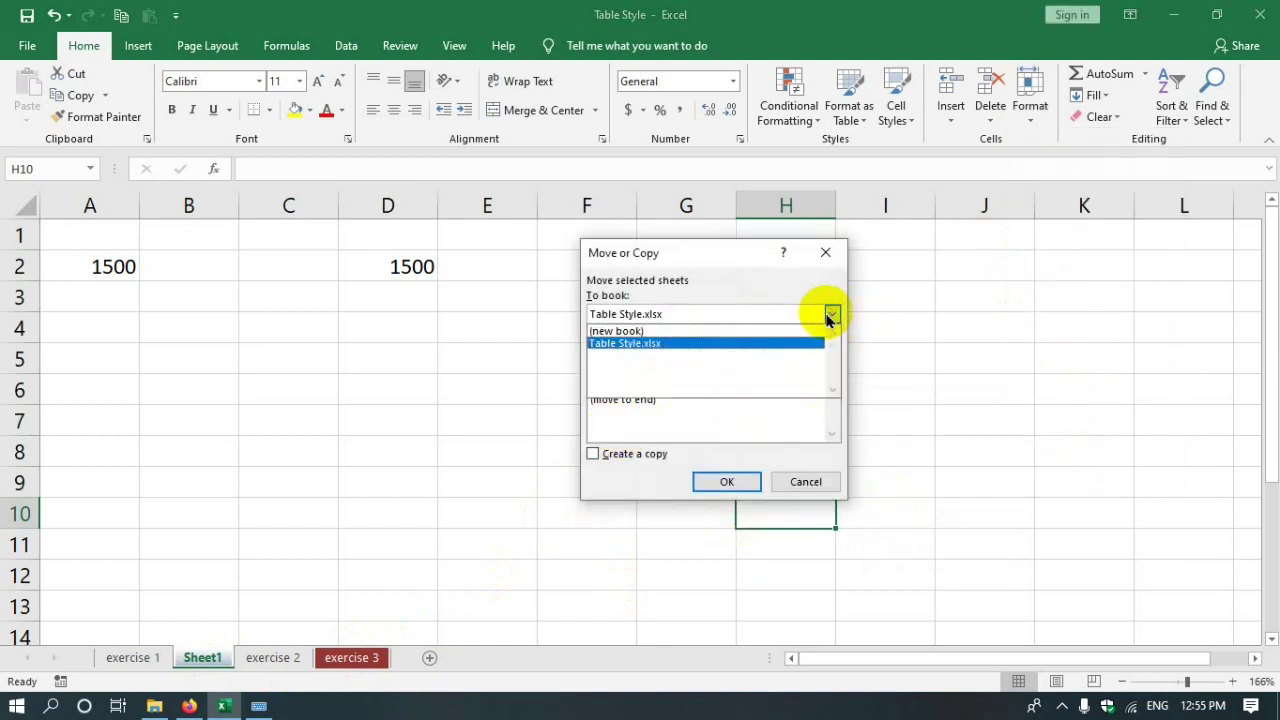
{"action": "left_click", "coordinate": [606, 337]}
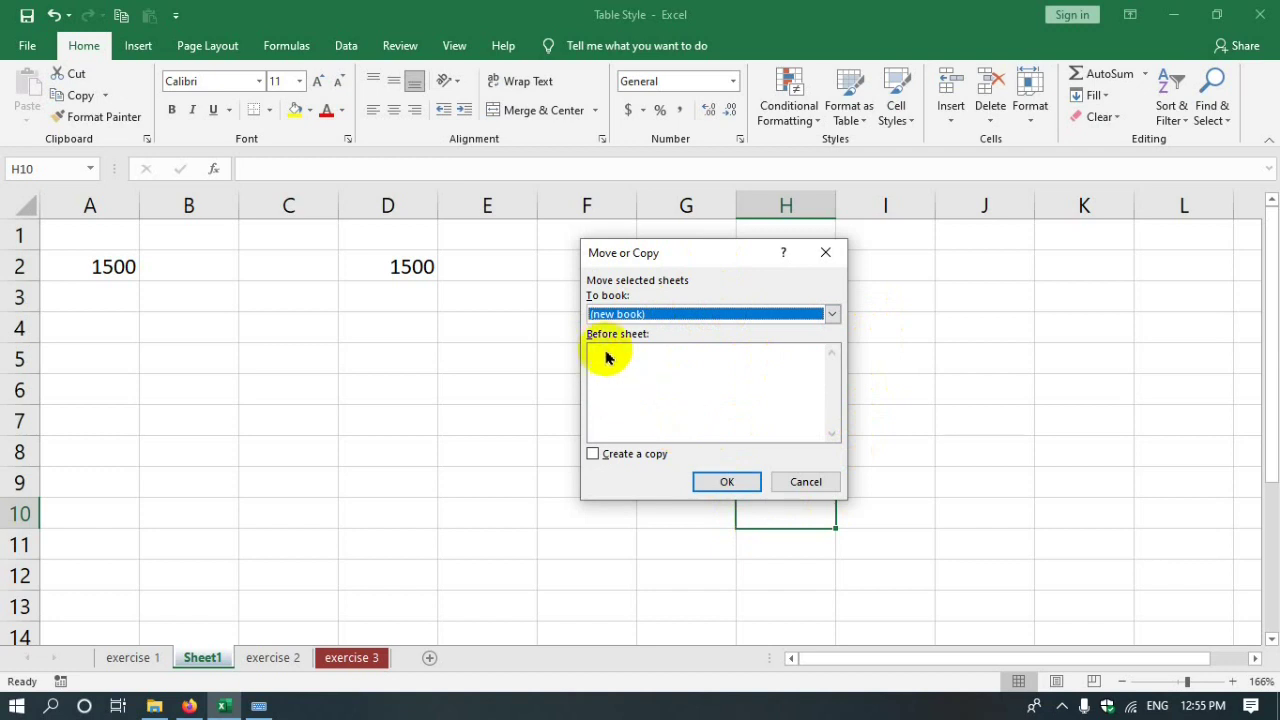
{"action": "left_click", "coordinate": [724, 484]}
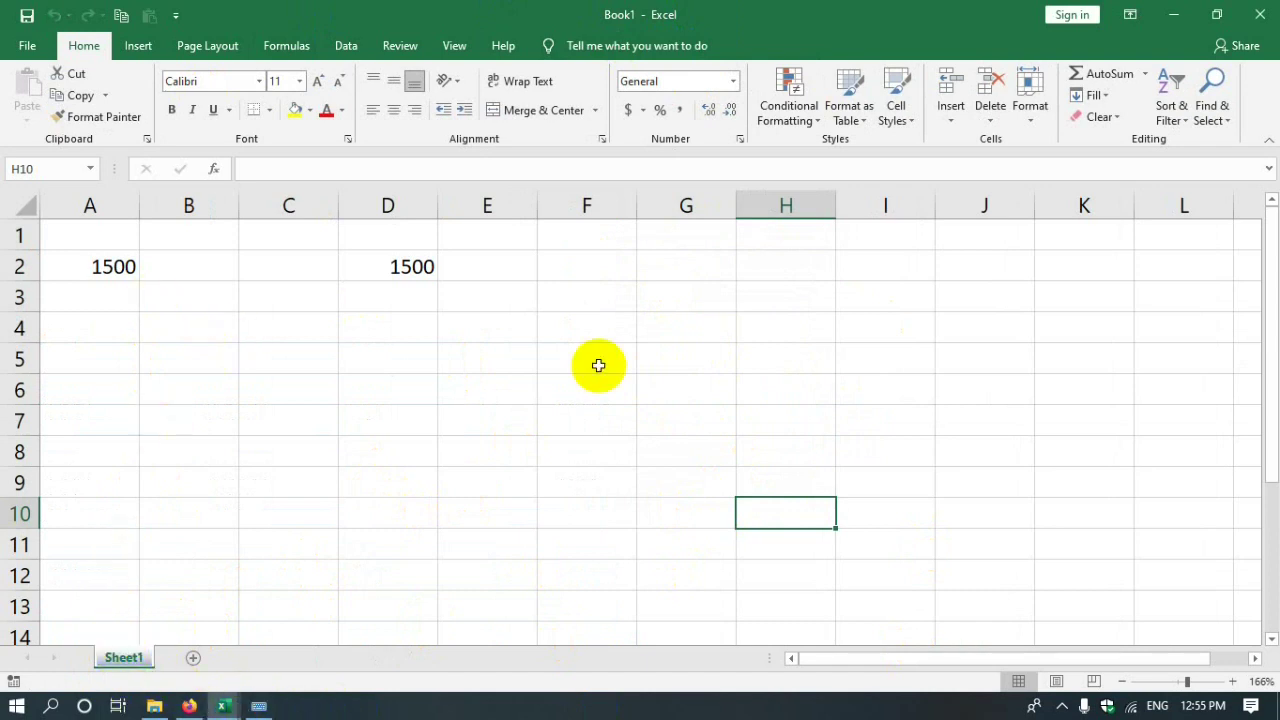
{"action": "mouse_move", "coordinate": [220, 706]}
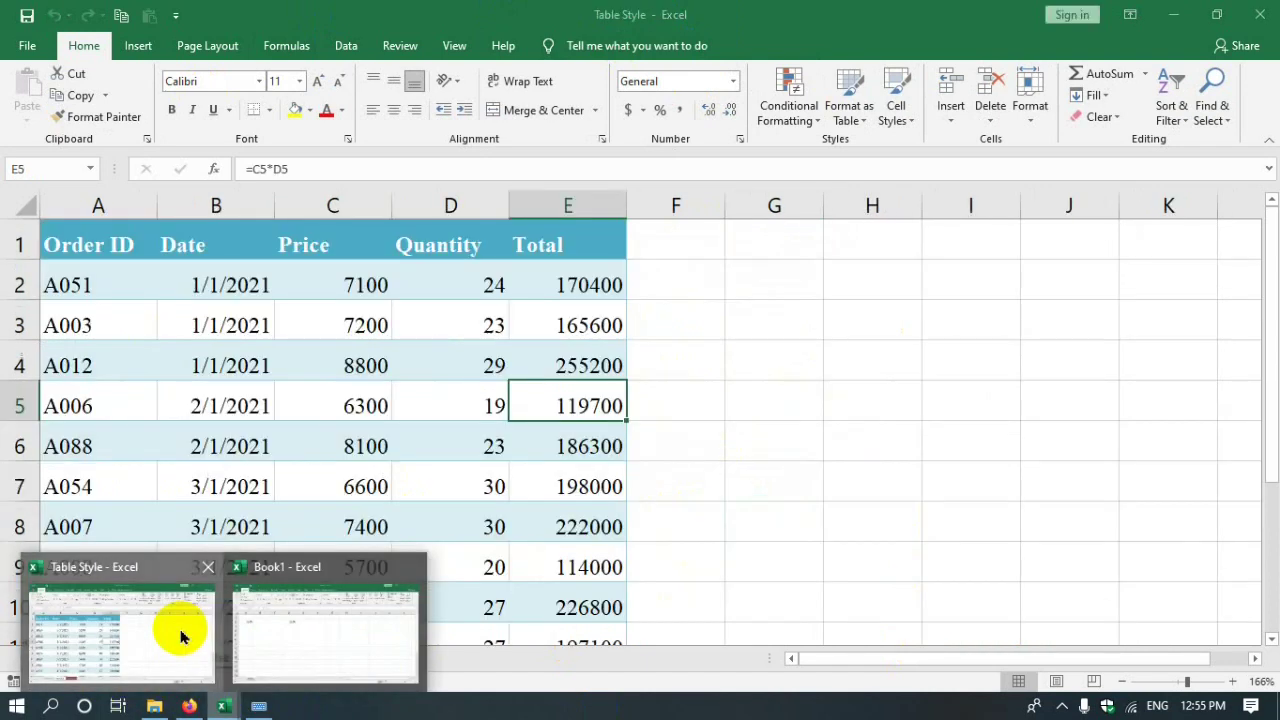
{"action": "left_click", "coordinate": [180, 629]}
{"action": "left_click", "coordinate": [182, 657]}
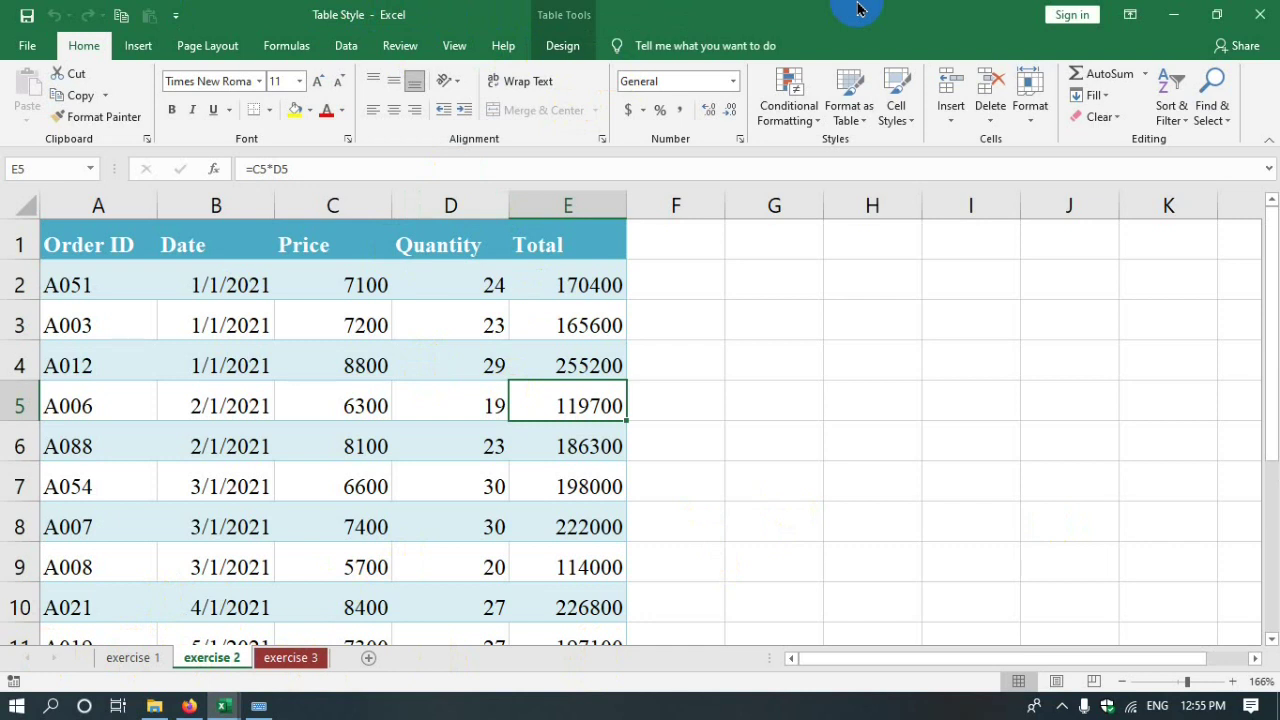
{"action": "left_click", "coordinate": [1043, 526]}
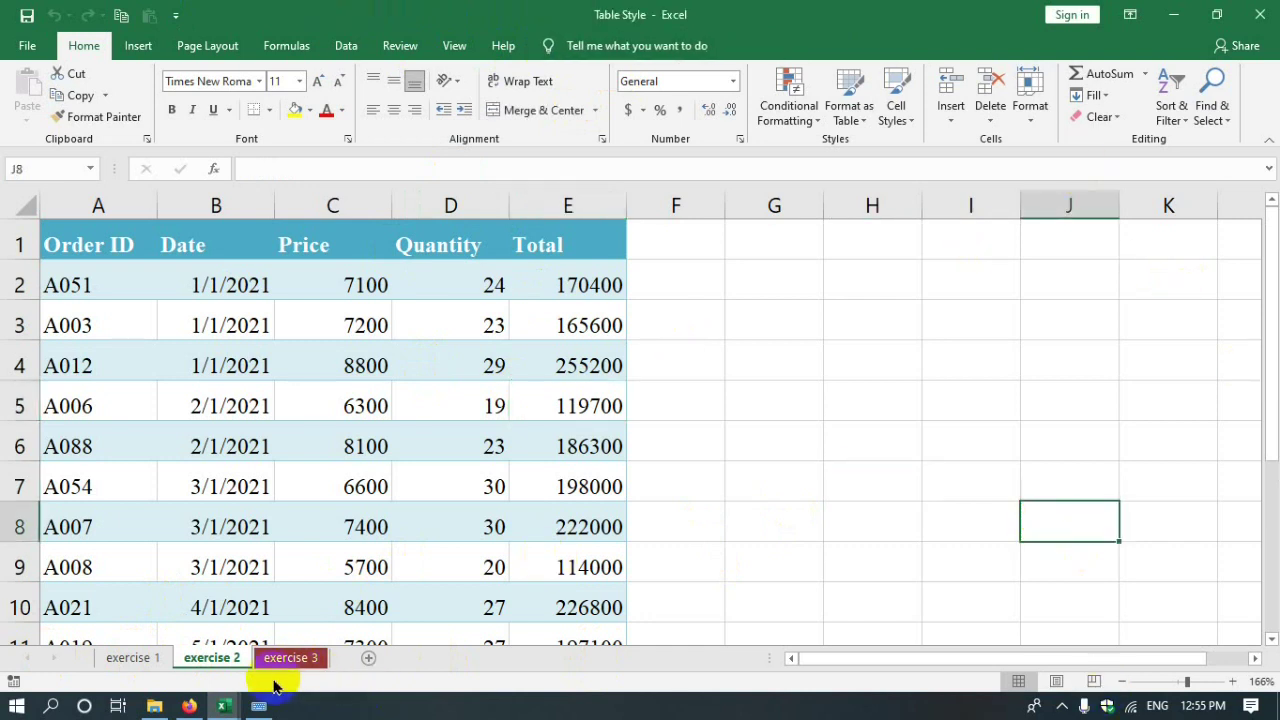
{"action": "left_click", "coordinate": [231, 706]}
{"action": "left_click", "coordinate": [349, 623]}
{"action": "right_click", "coordinate": [118, 655]}
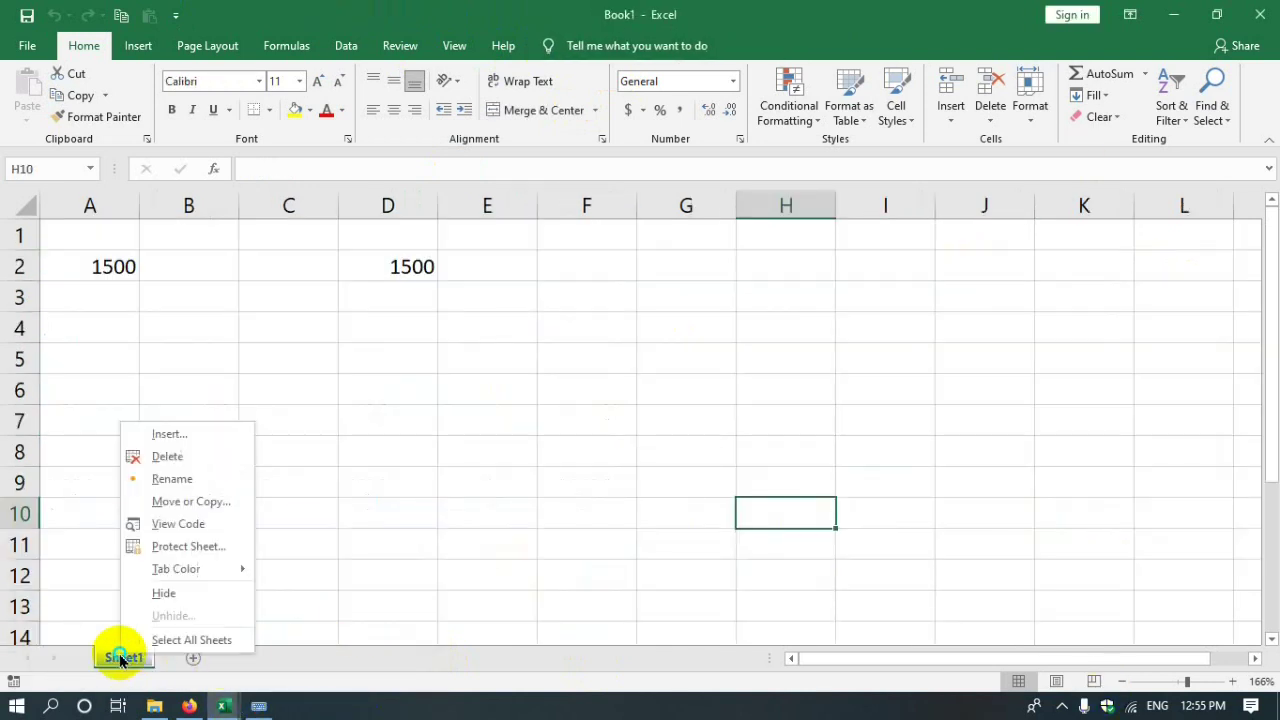
{"action": "left_click", "coordinate": [1032, 100]}
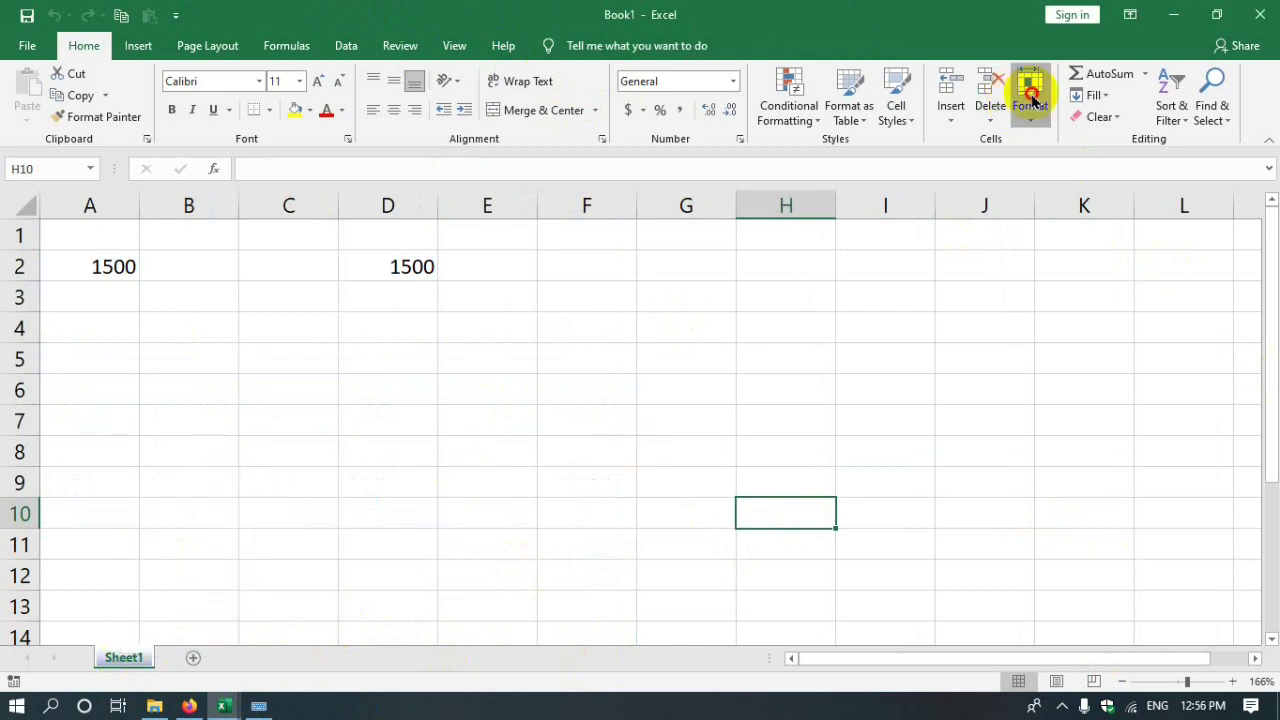
{"action": "left_click", "coordinate": [1032, 106]}
{"action": "left_click", "coordinate": [1100, 366]}
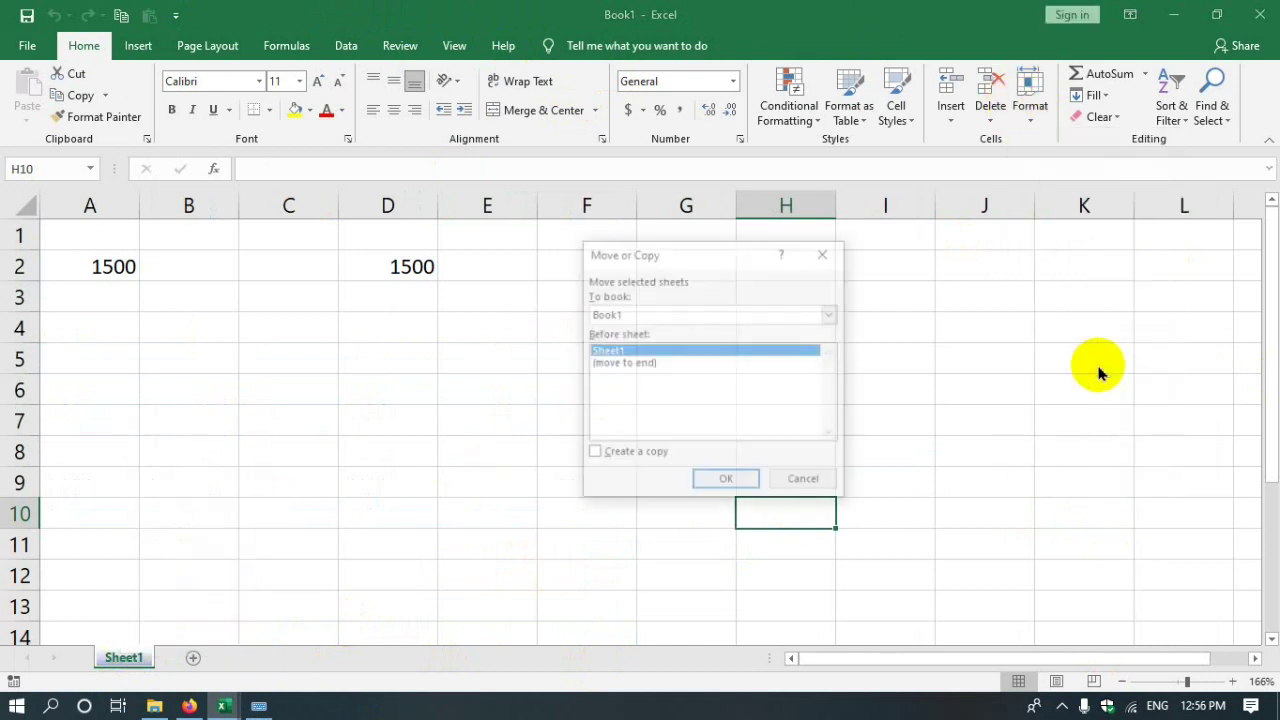
{"action": "left_click", "coordinate": [624, 364]}
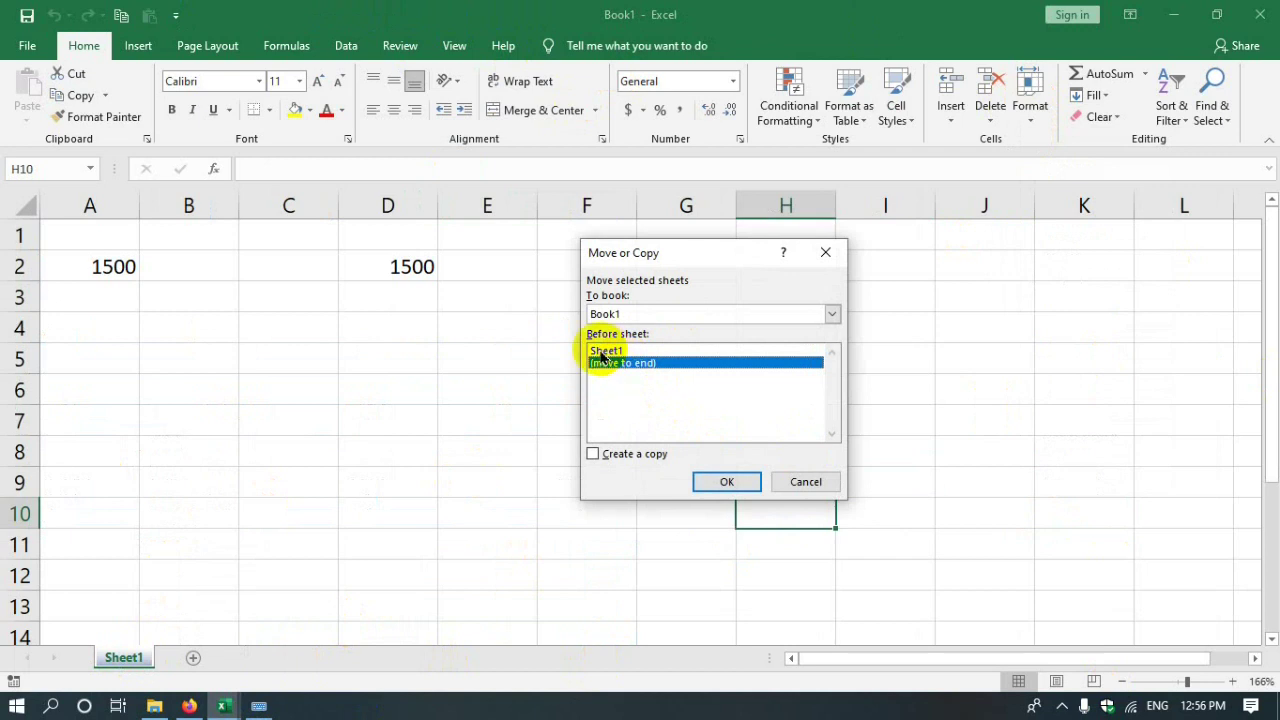
{"action": "left_click", "coordinate": [829, 316]}
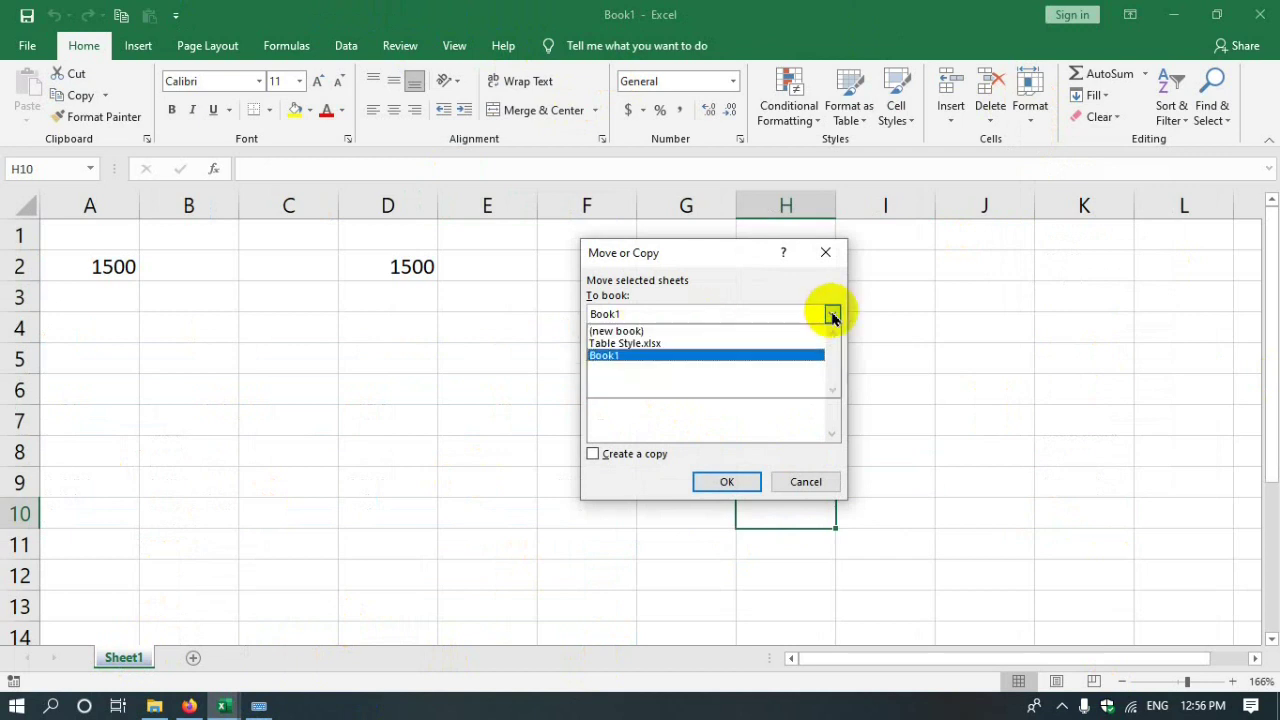
{"action": "left_click", "coordinate": [653, 345]}
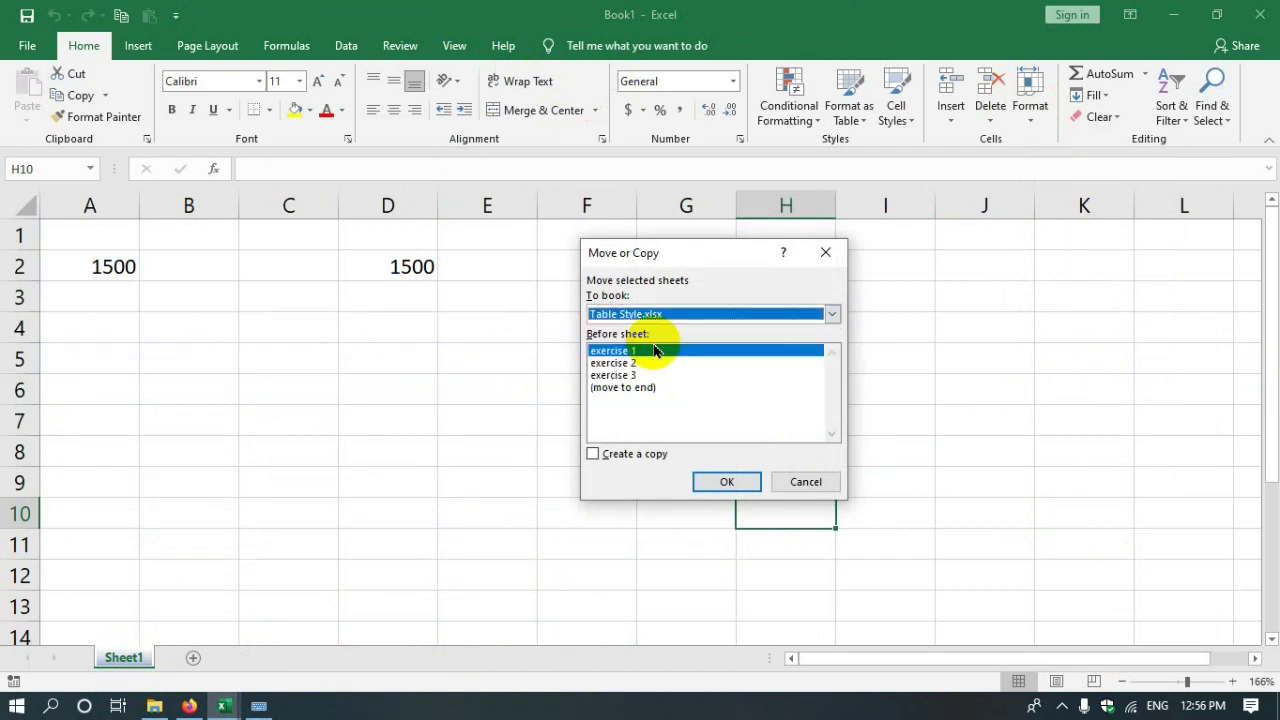
{"action": "left_click", "coordinate": [622, 389]}
{"action": "left_click", "coordinate": [710, 482]}
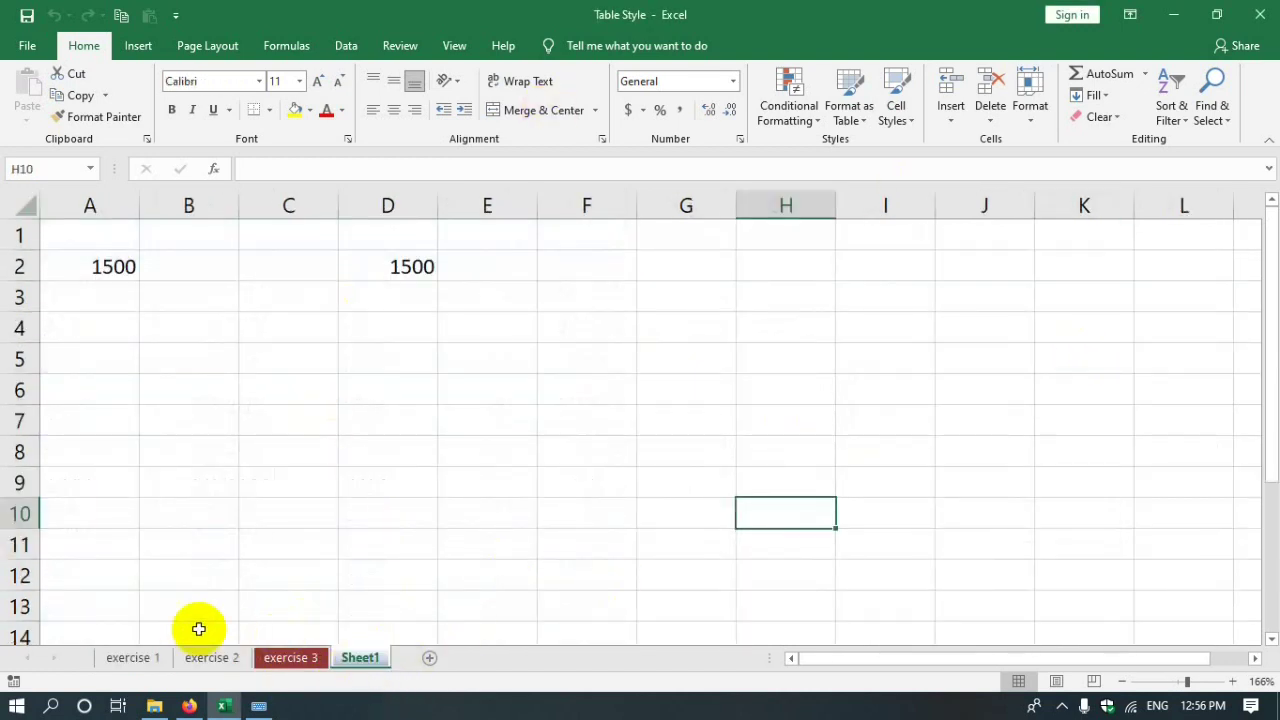
- Drag the Sheet1 tab leftward to reposition it next to the exercise 1 tab
{"action": "mouse_move", "coordinate": [357, 645]}
{"action": "left_mouse_down"}
{"action": "mouse_move", "coordinate": [273, 630]}
{"action": "mouse_move", "coordinate": [342, 632]}
{"action": "mouse_move", "coordinate": [361, 662]}
{"action": "left_mouse_up"}
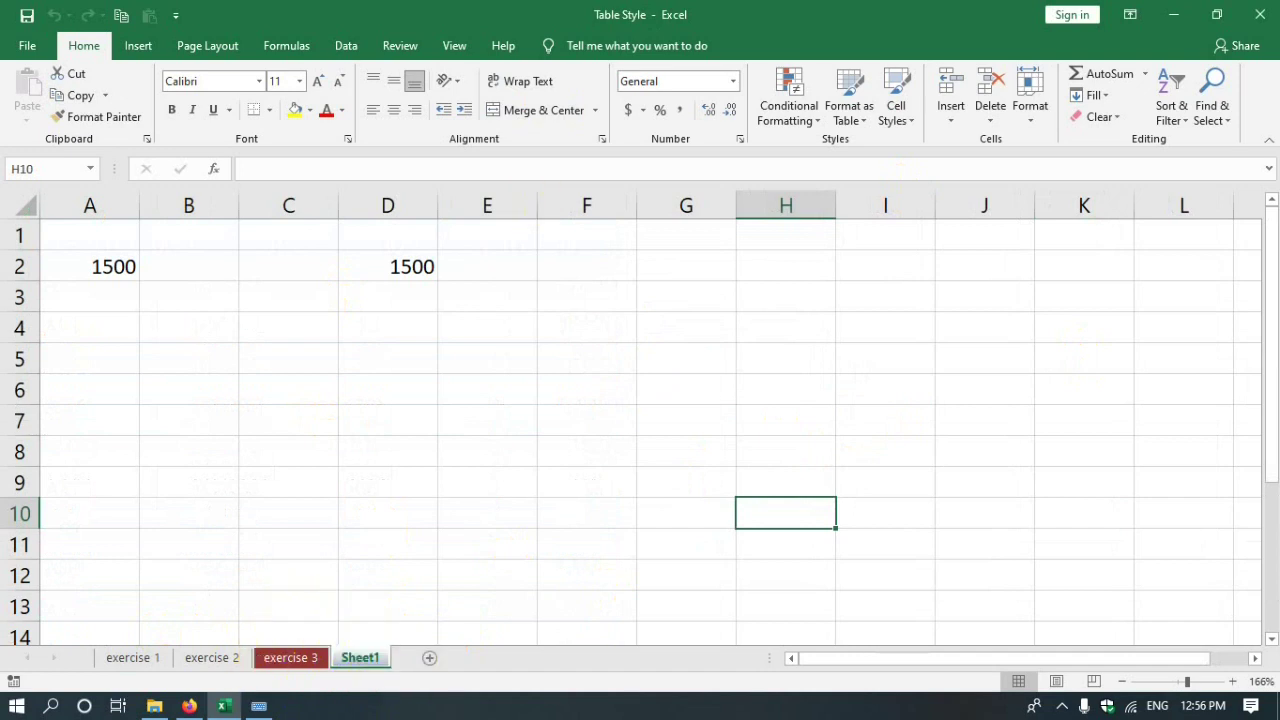
{"action": "left_click_drag", "start_coordinate": [329, 620], "coordinate": [114, 627]}
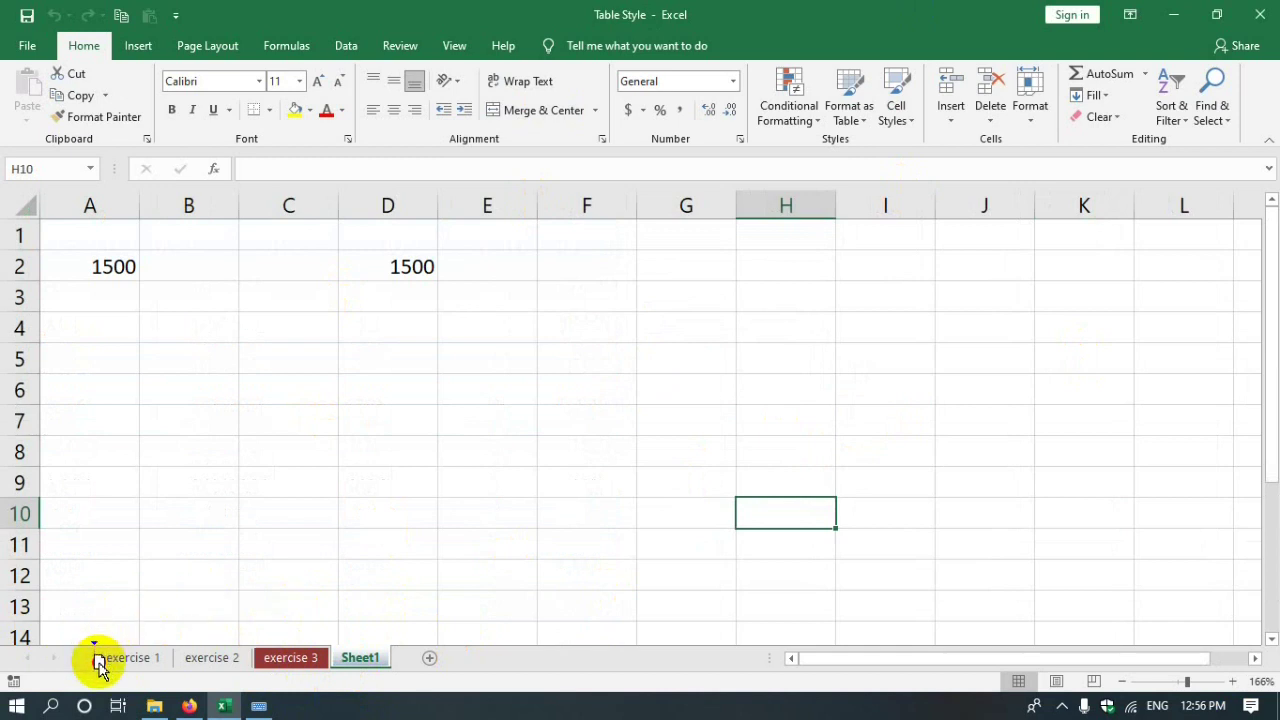
{"action": "left_click_drag", "start_coordinate": [99, 670], "coordinate": [194, 622]}
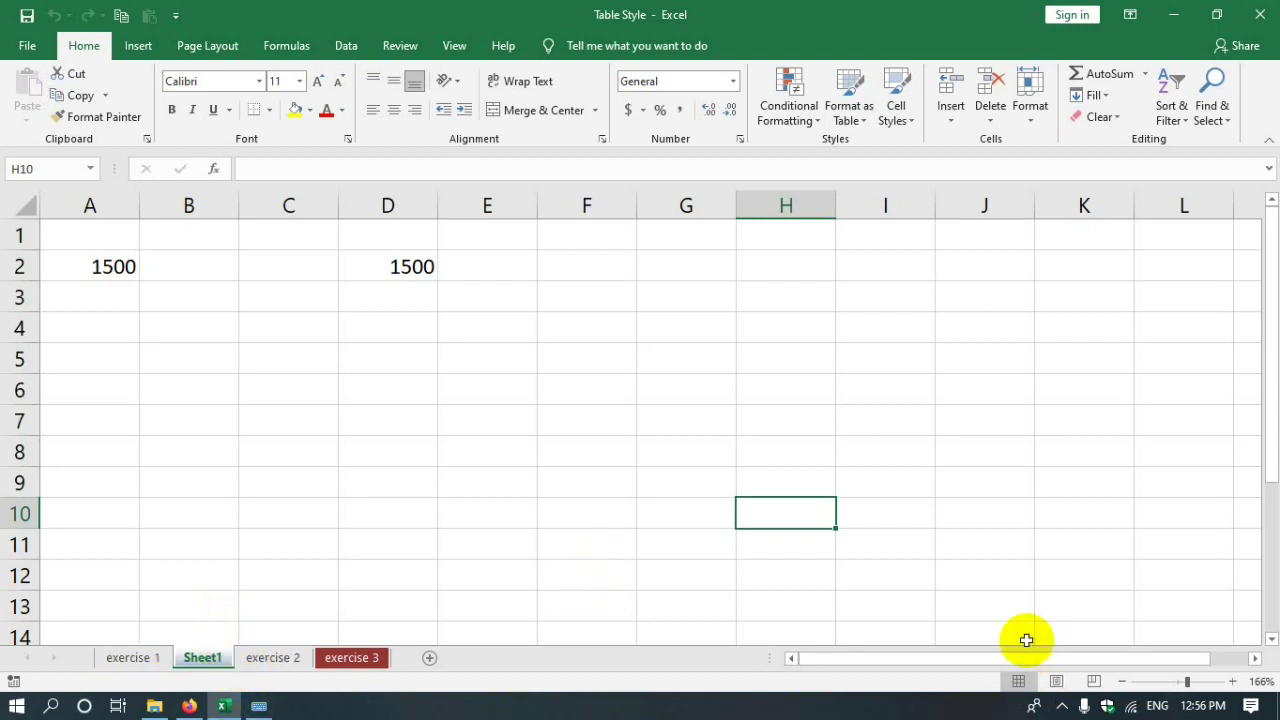
{"action": "left_click", "coordinate": [1040, 111]}
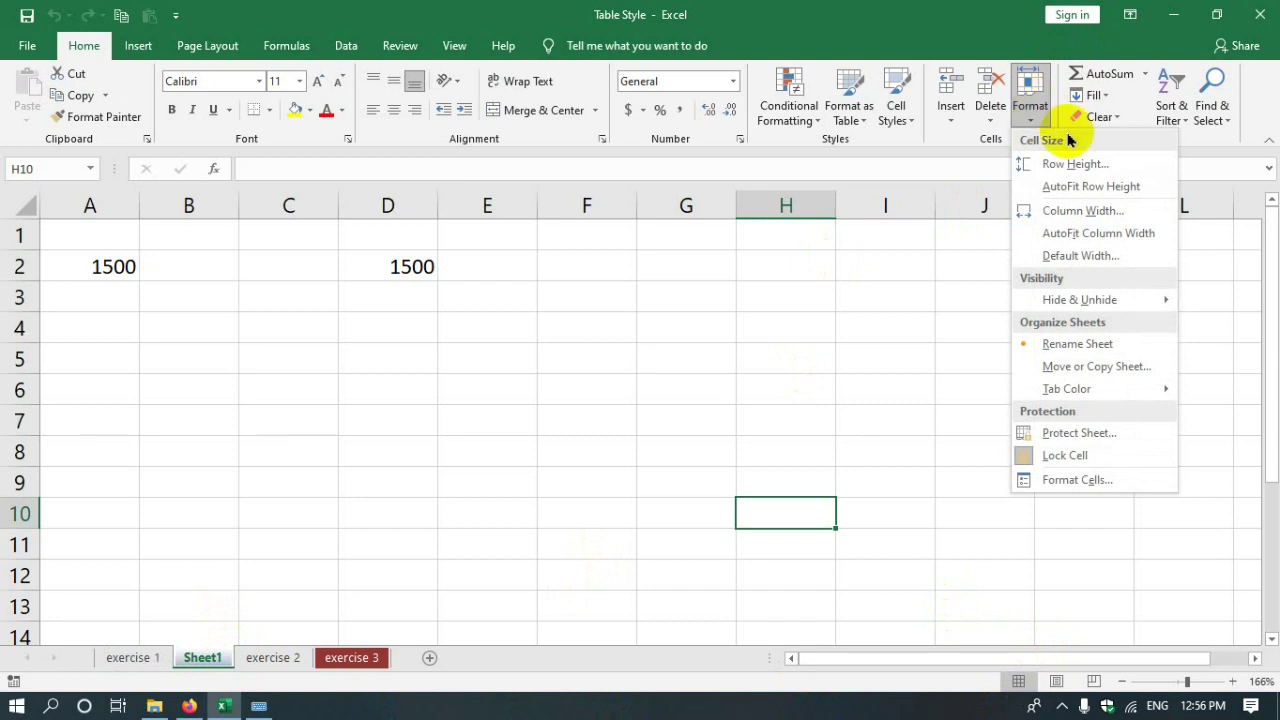
{"action": "mouse_move", "coordinate": [1068, 392]}
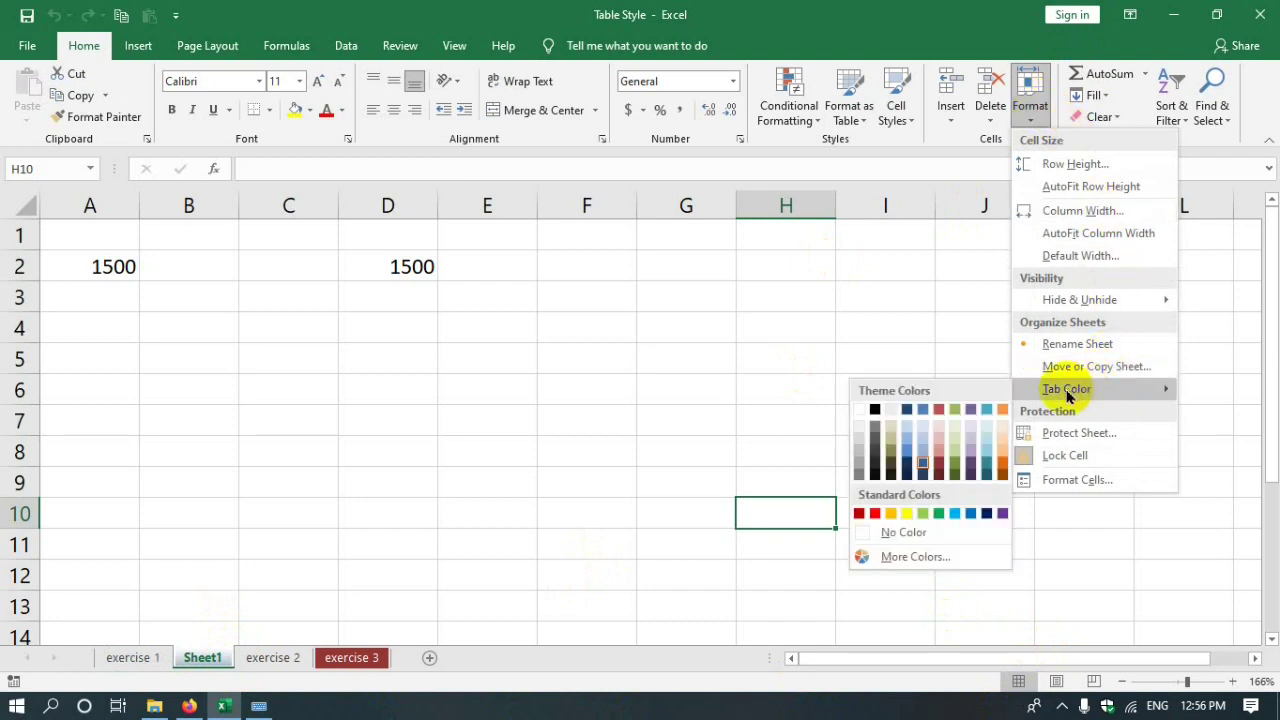
- Give Sheet1 a dark blue tab colour, then switch to exercise 2
{"action": "left_click", "coordinate": [907, 451]}
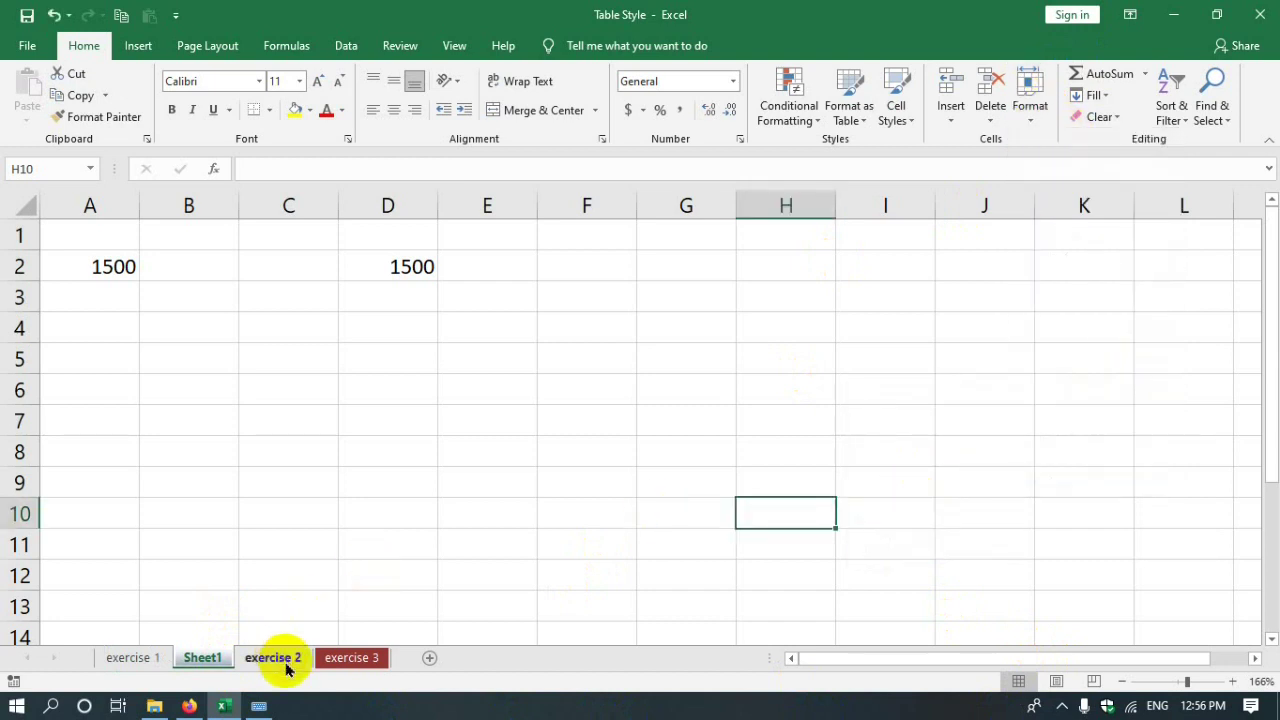
{"action": "left_click", "coordinate": [278, 658]}
{"action": "left_click", "coordinate": [1031, 108]}
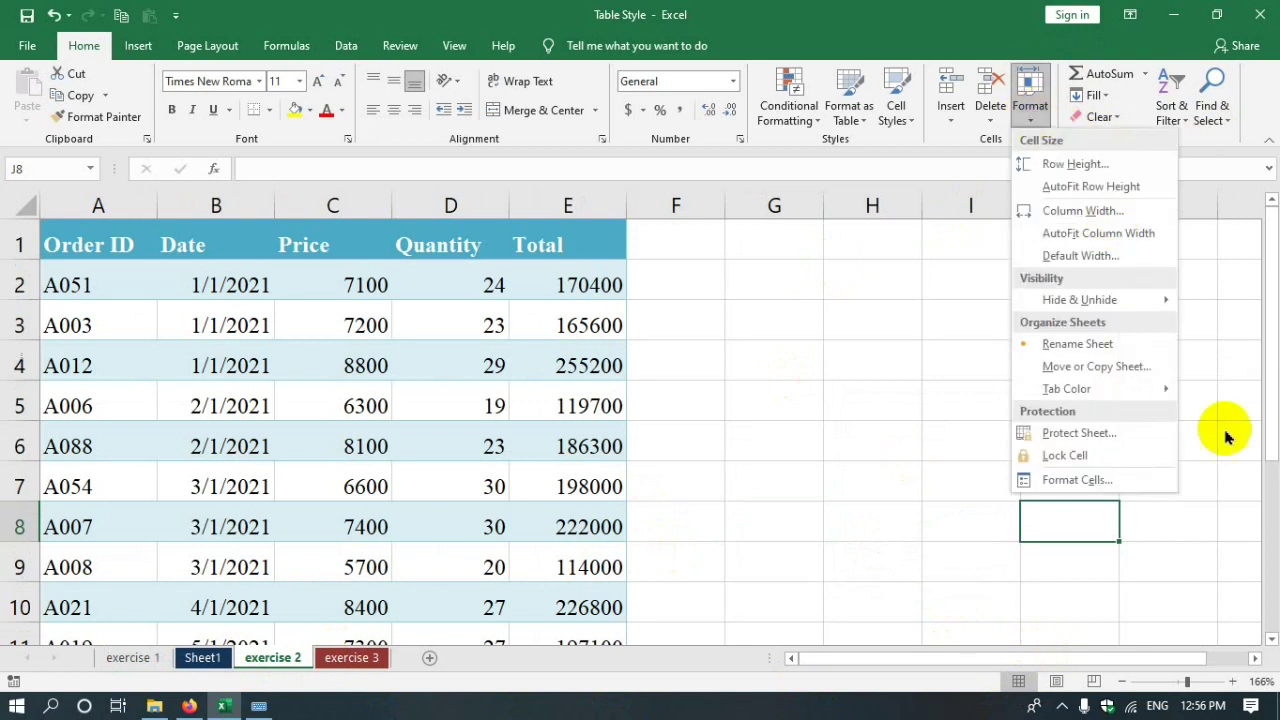
{"action": "mouse_move", "coordinate": [1046, 388]}
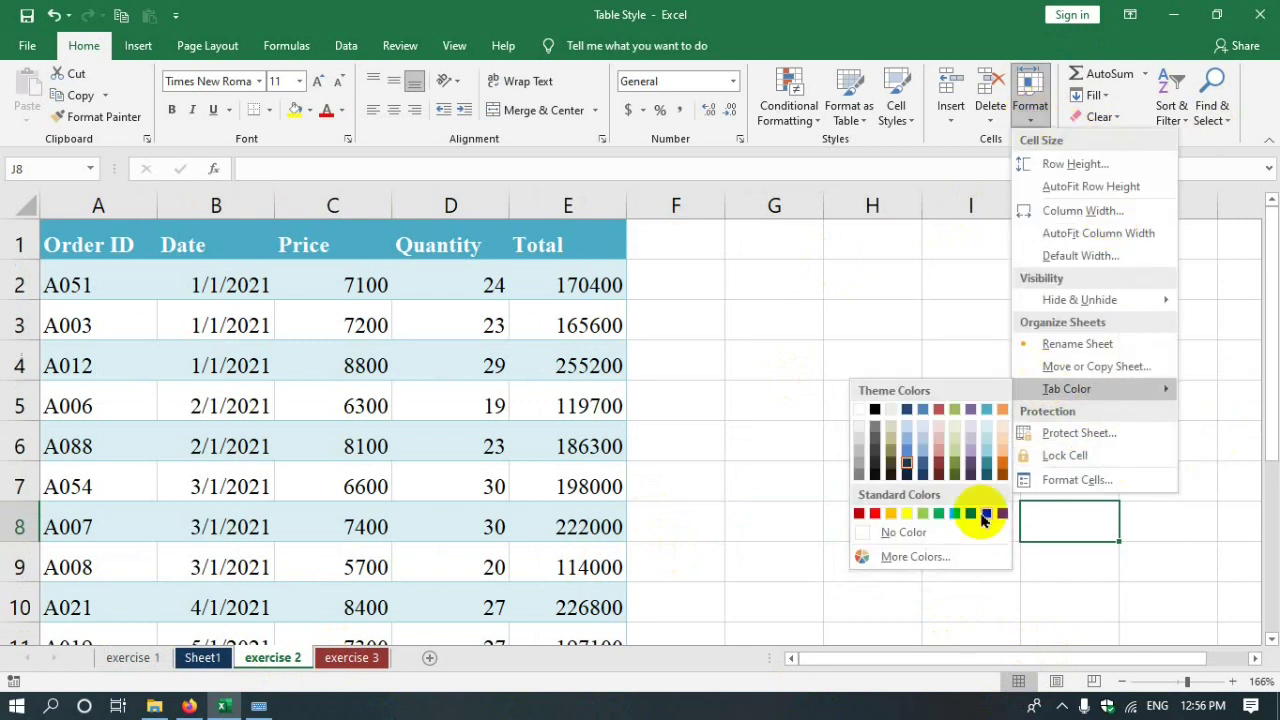
- Apply a custom pale green tab colour (RGB 181, 227, 202) to exercise 2
{"action": "left_click", "coordinate": [912, 563]}
{"action": "left_click", "coordinate": [674, 343]}
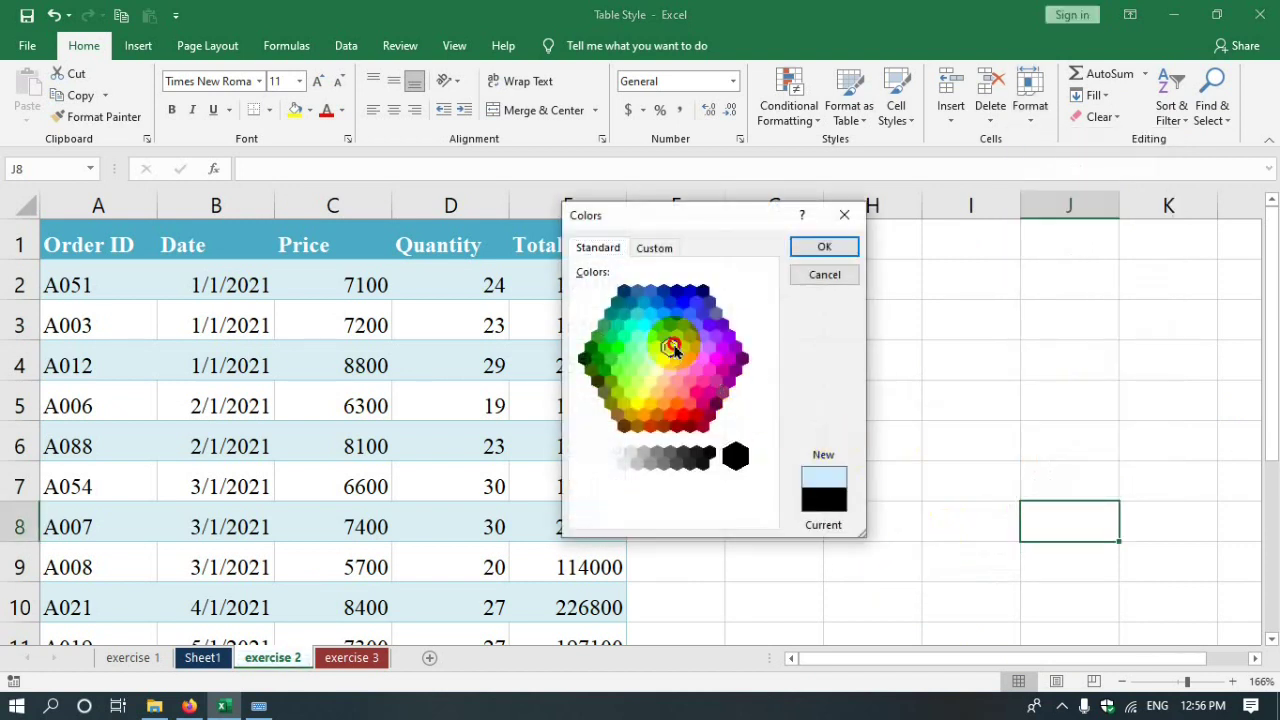
{"action": "left_click", "coordinate": [658, 247]}
{"action": "left_click", "coordinate": [683, 351]}
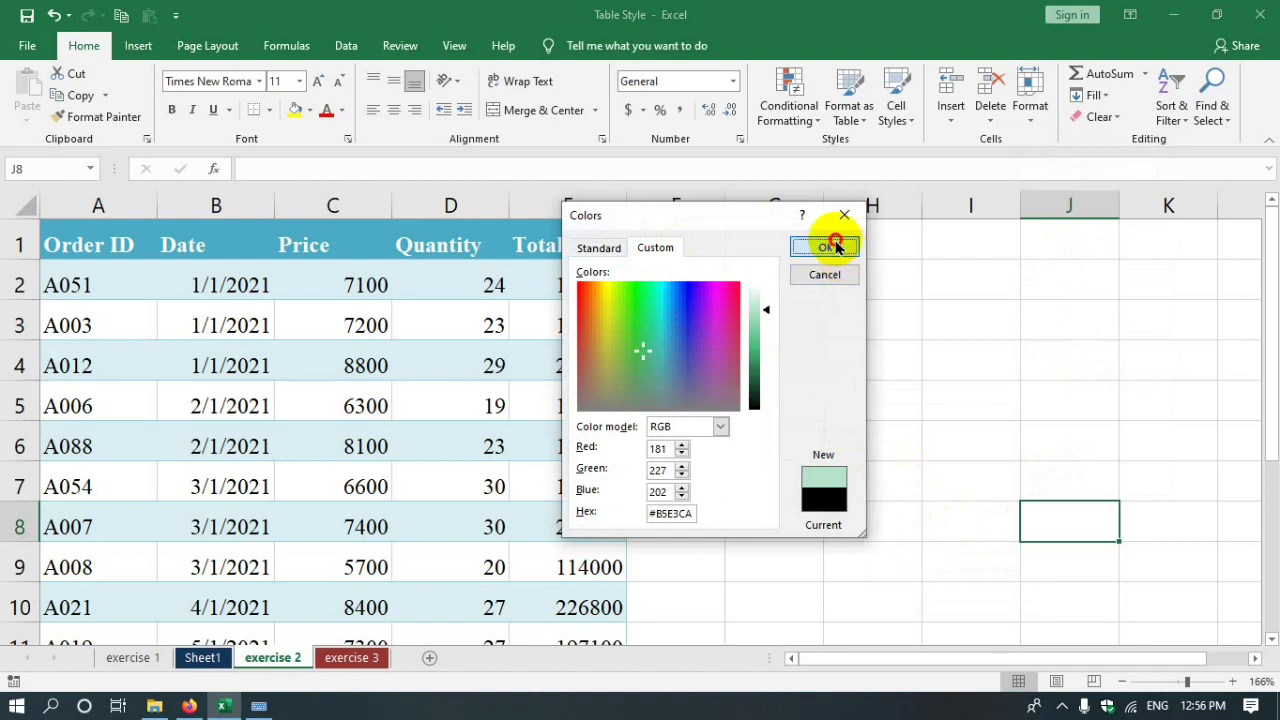
{"action": "left_click", "coordinate": [824, 246]}
{"action": "left_click", "coordinate": [970, 480]}
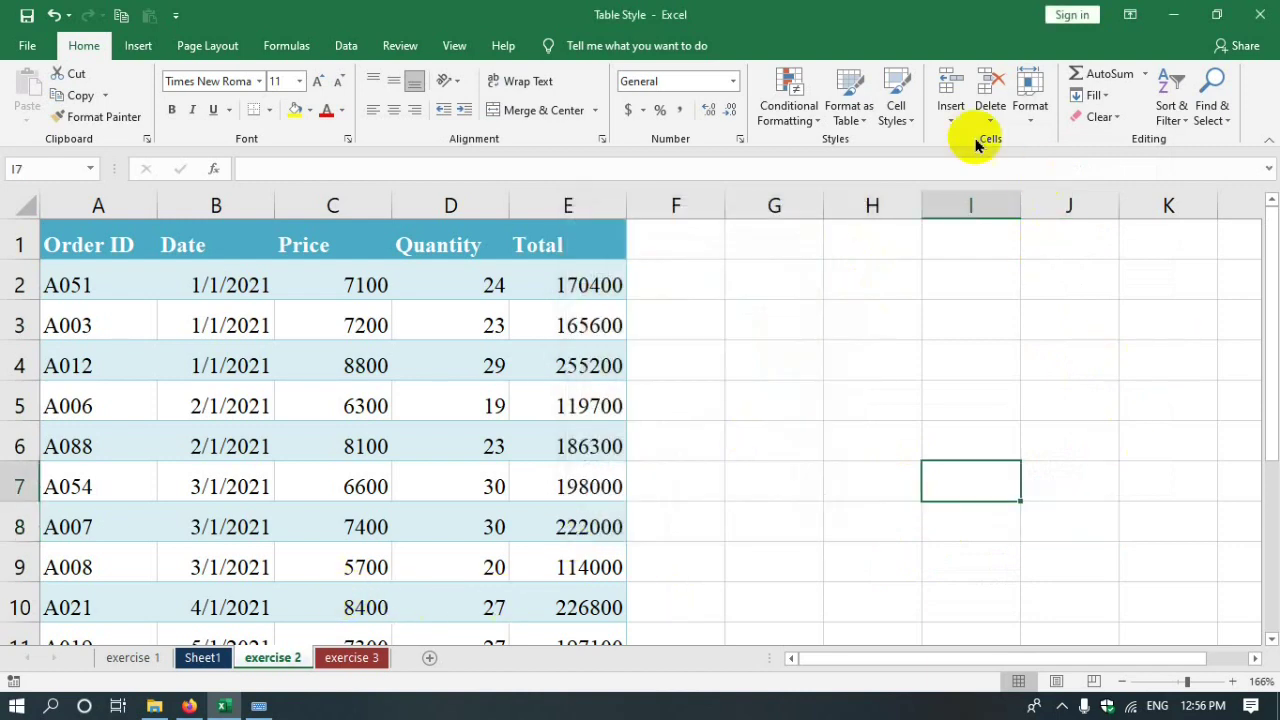
{"action": "left_click", "coordinate": [150, 658]}
{"action": "left_click", "coordinate": [200, 657]}
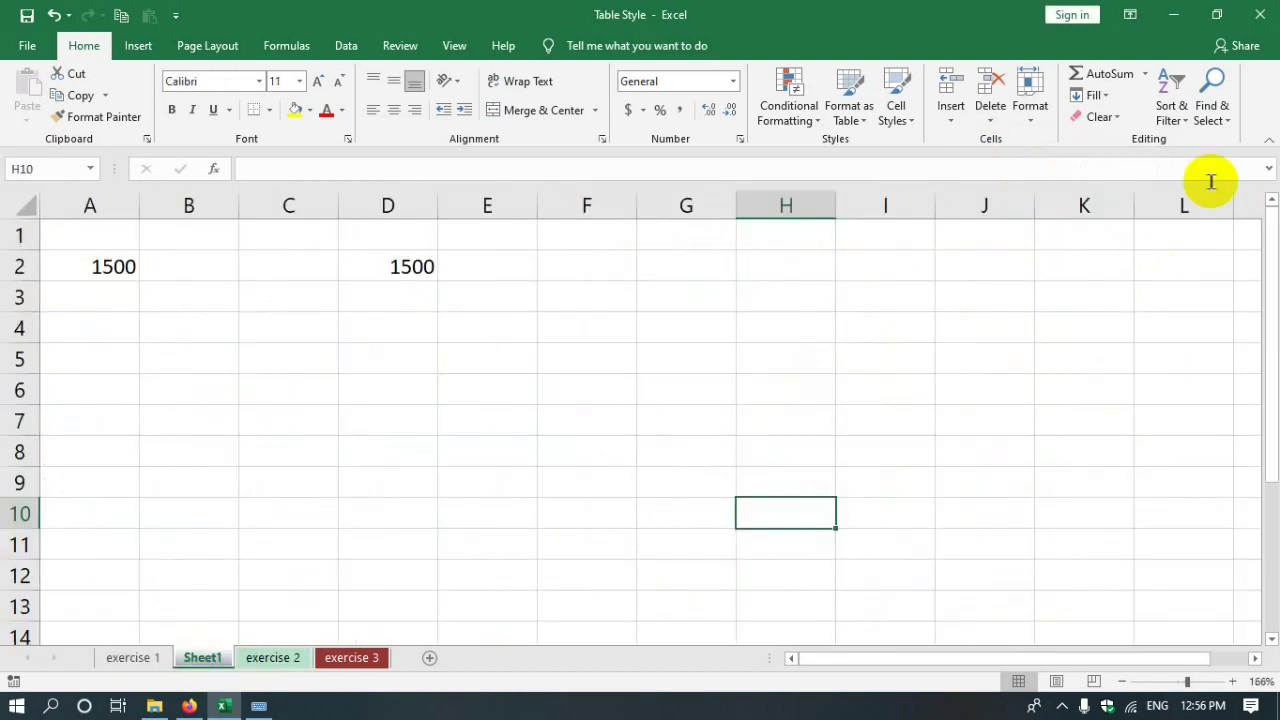
- Password-protect Sheet1 with Protect Sheet, entering and confirming the password
{"action": "left_click", "coordinate": [1030, 100]}
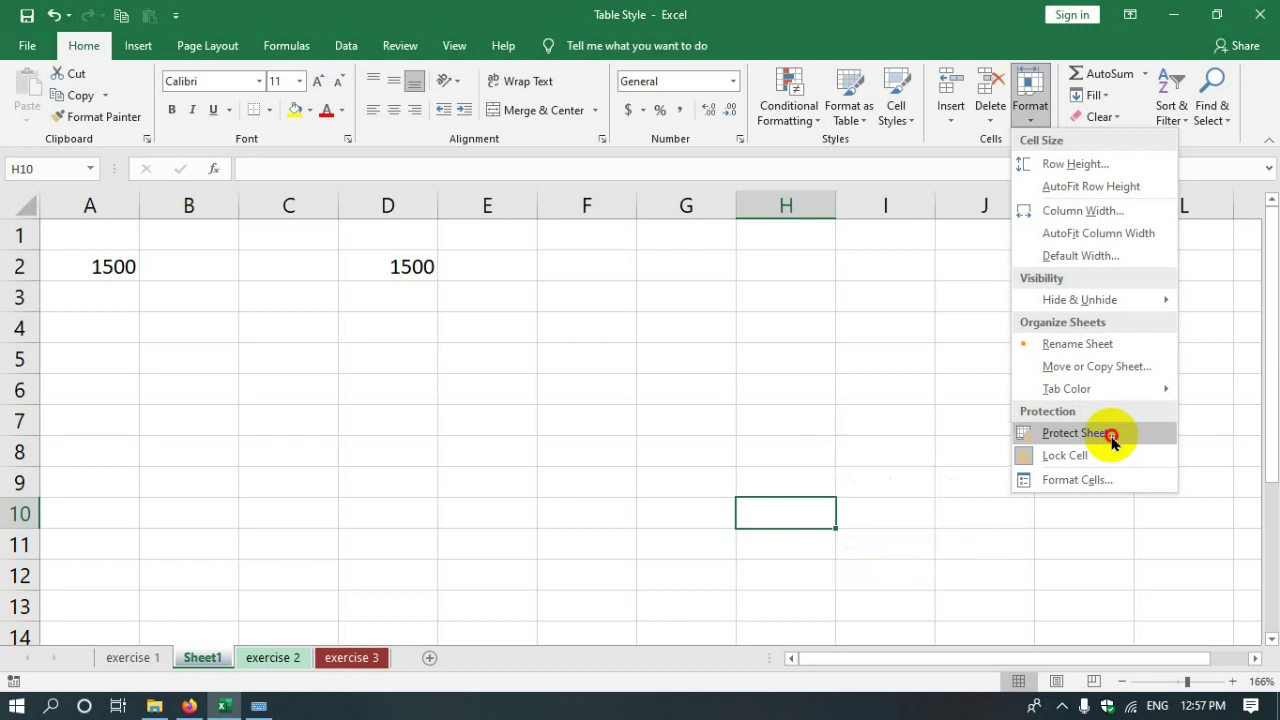
{"action": "left_click", "coordinate": [1110, 438]}
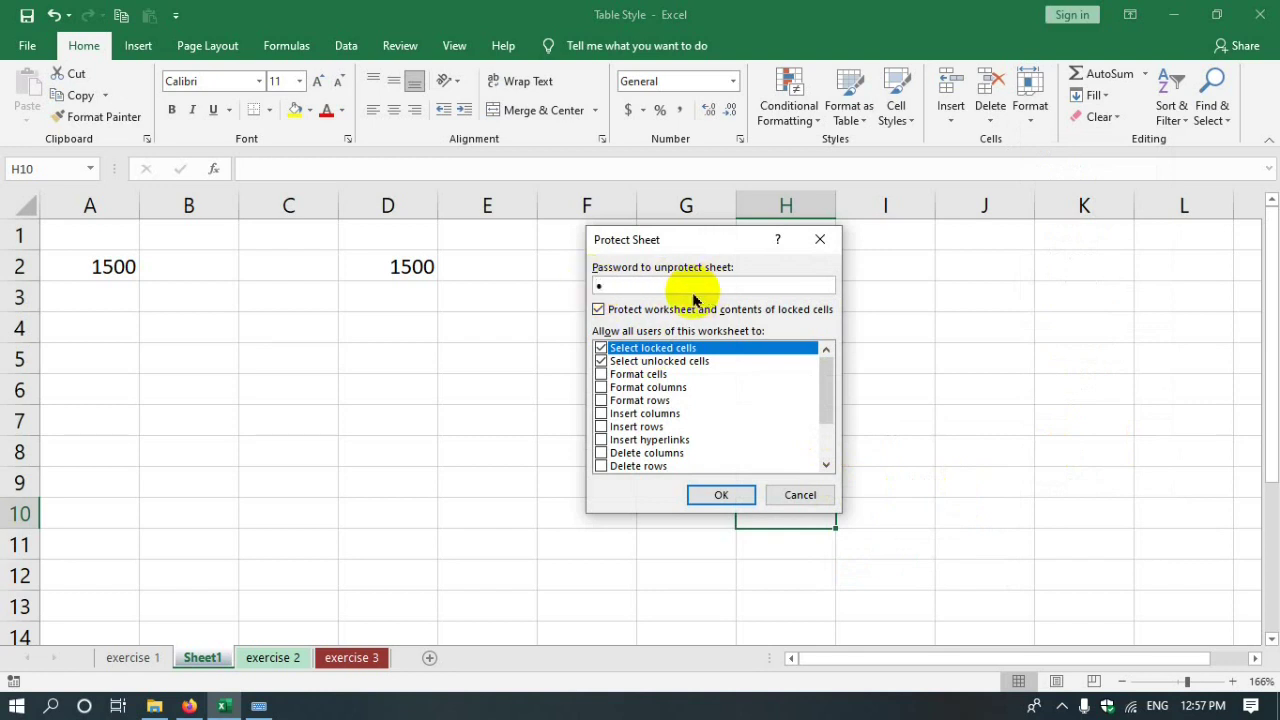
{"action": "left_click", "coordinate": [728, 494]}
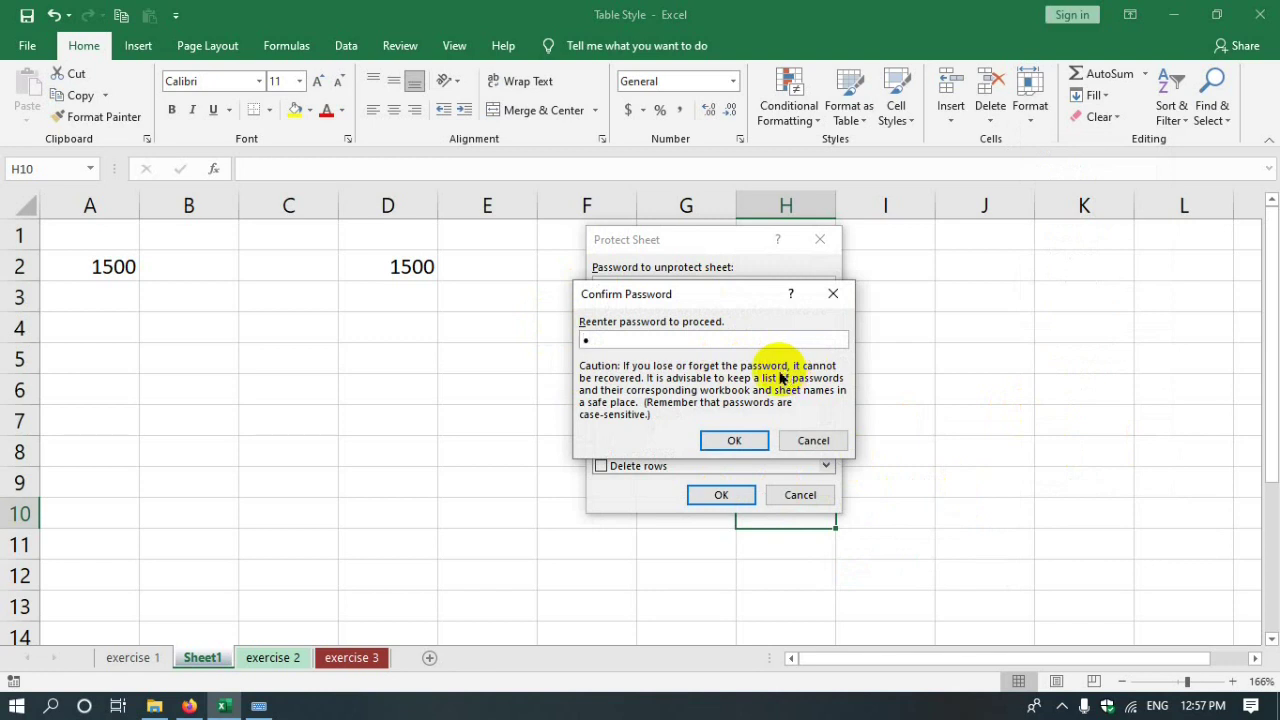
{"action": "left_click", "coordinate": [728, 440]}
{"action": "left_click", "coordinate": [330, 453]}
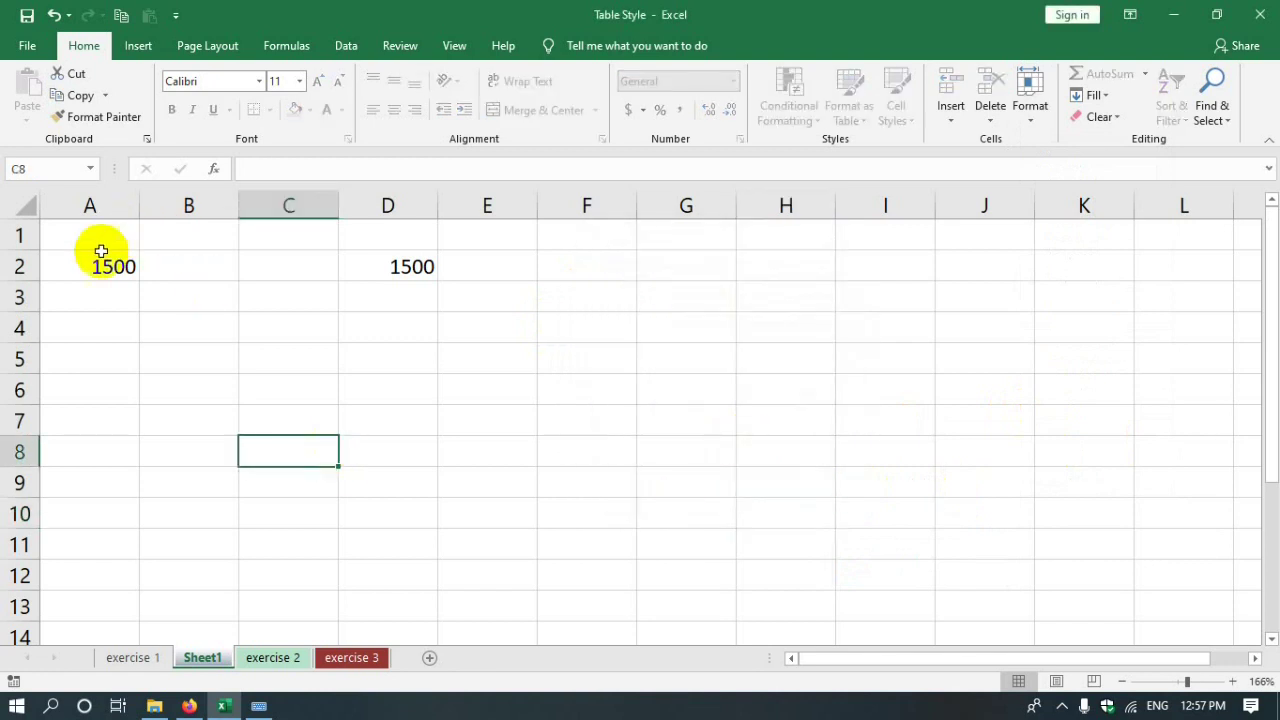
{"action": "double_click", "coordinate": [90, 264]}
{"action": "left_click", "coordinate": [646, 404]}
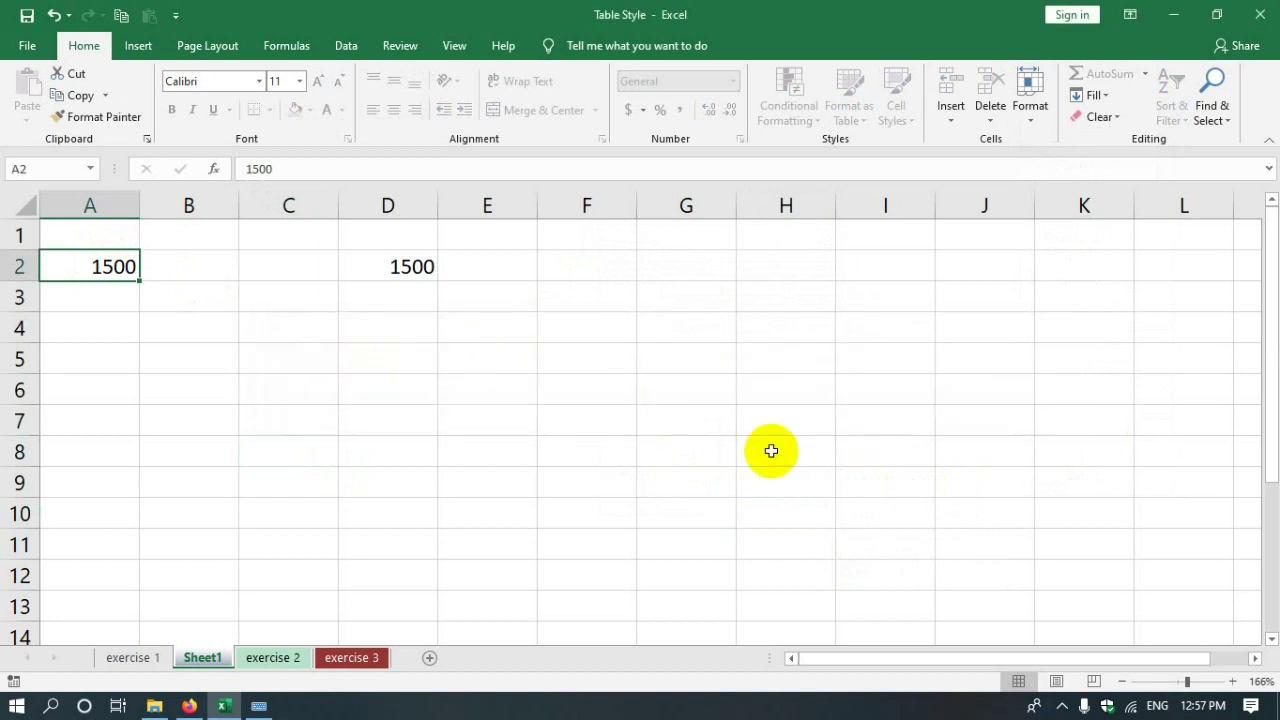
{"action": "double_click", "coordinate": [823, 549]}
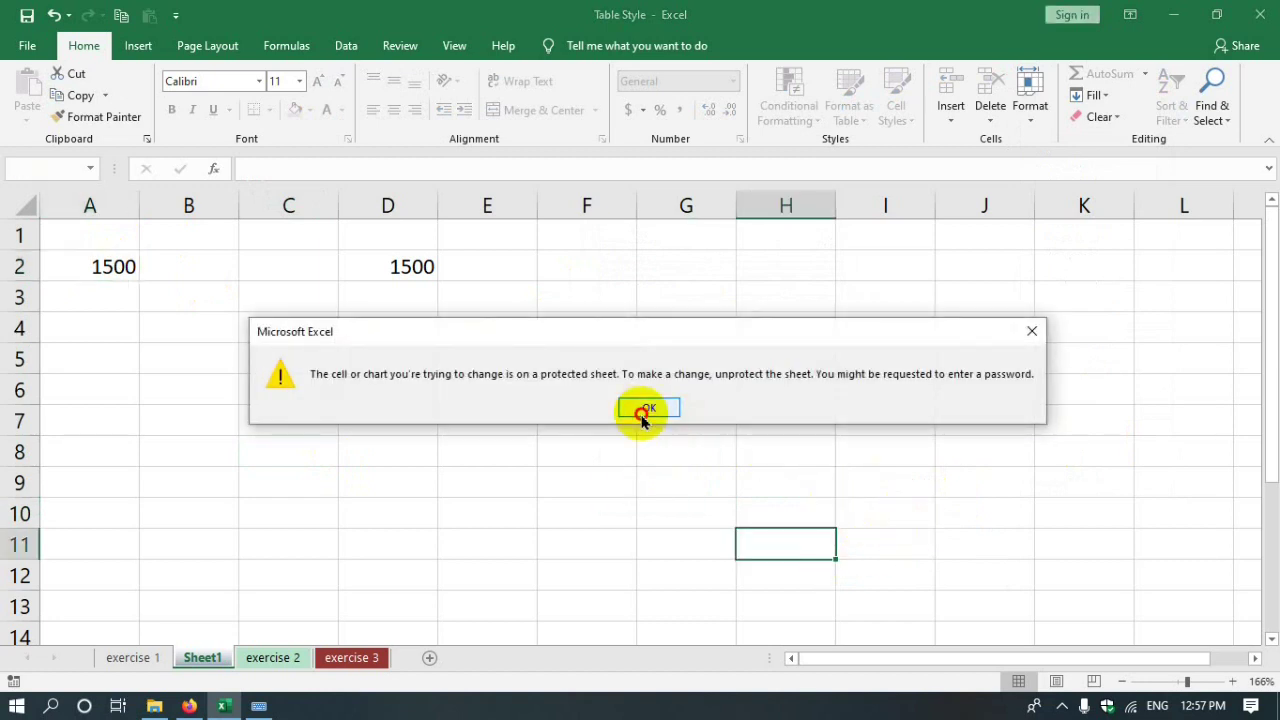
{"action": "left_click", "coordinate": [648, 409]}
{"action": "key", "text": "Tab"}
{"action": "double_click", "coordinate": [884, 521]}
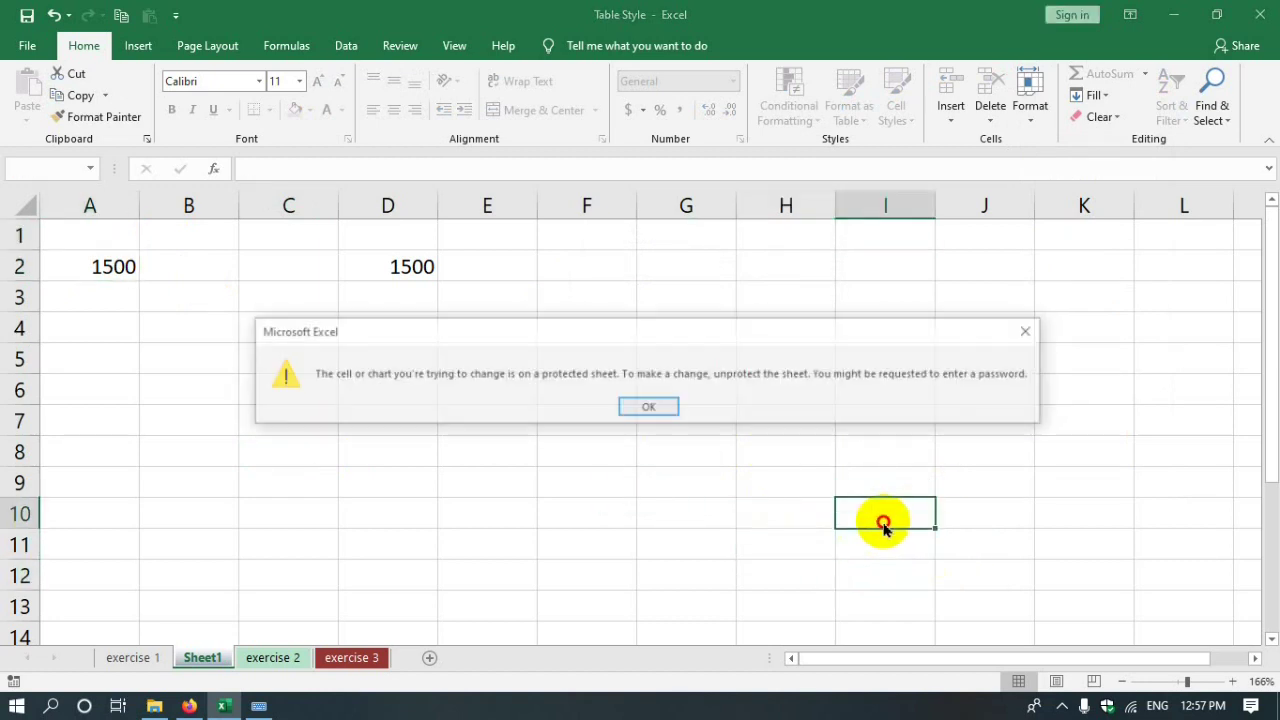
{"action": "left_click", "coordinate": [648, 405]}
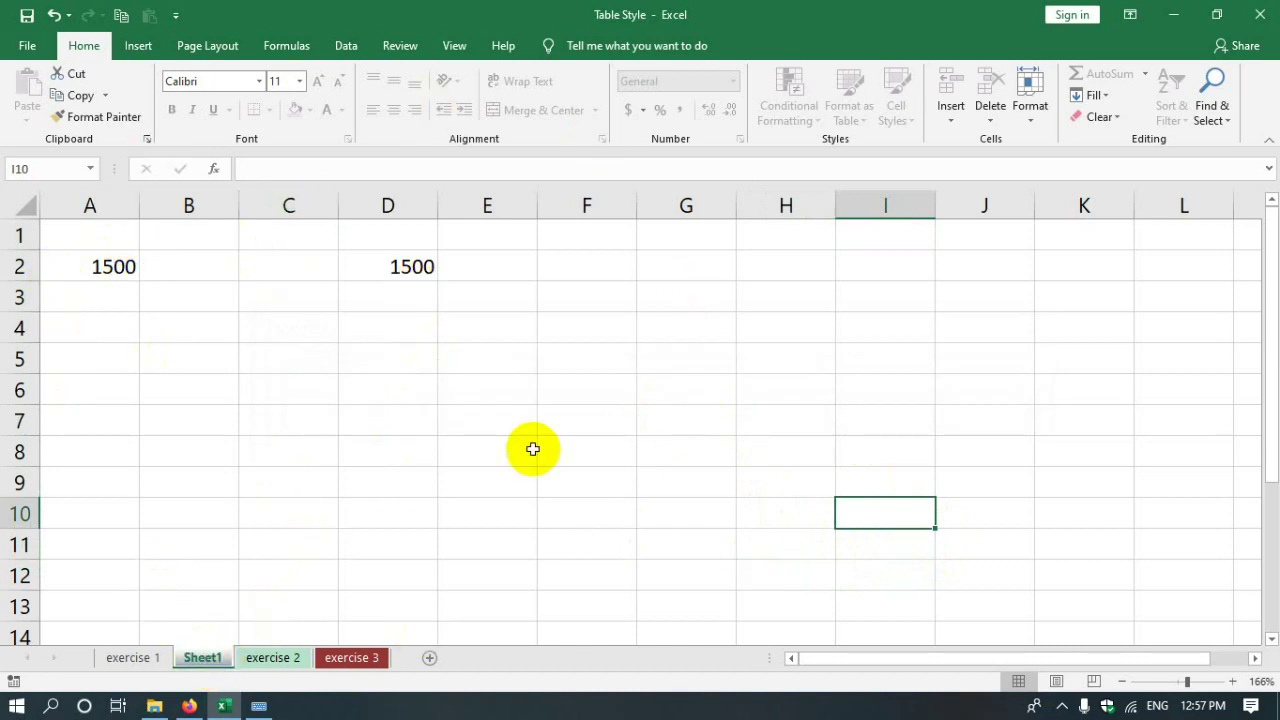
{"action": "left_click", "coordinate": [314, 364]}
{"action": "left_click", "coordinate": [408, 267]}
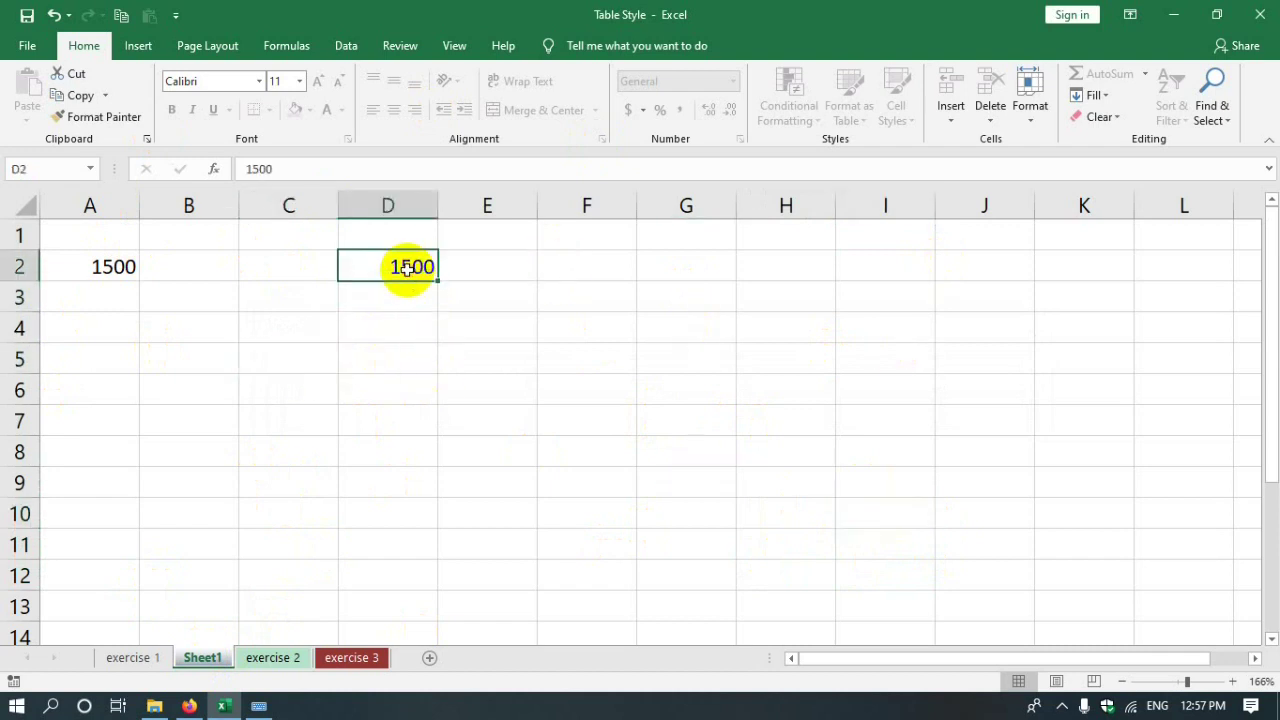
{"action": "double_click", "coordinate": [408, 267]}
{"action": "left_click", "coordinate": [651, 406]}
{"action": "left_click", "coordinate": [529, 294]}
{"action": "left_click", "coordinate": [420, 272]}
{"action": "left_click", "coordinate": [485, 275]}
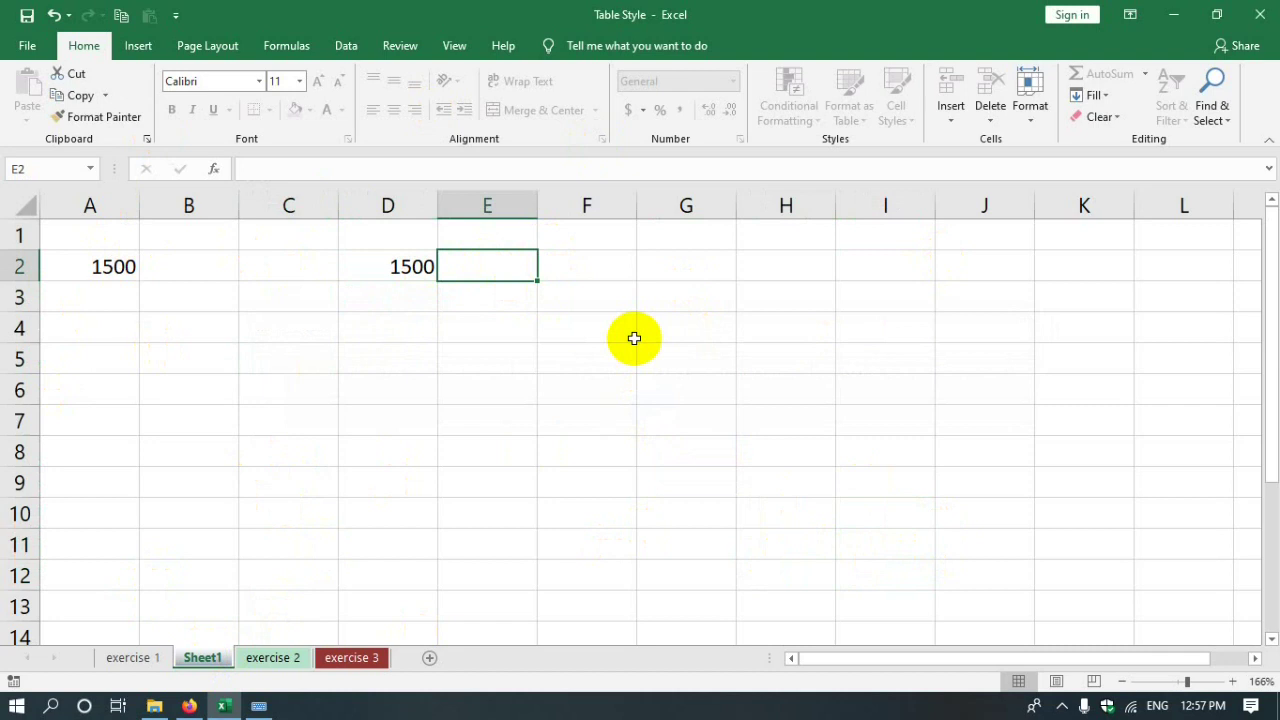
- Unprotect Sheet1 by entering its password
{"action": "left_click", "coordinate": [1034, 110]}
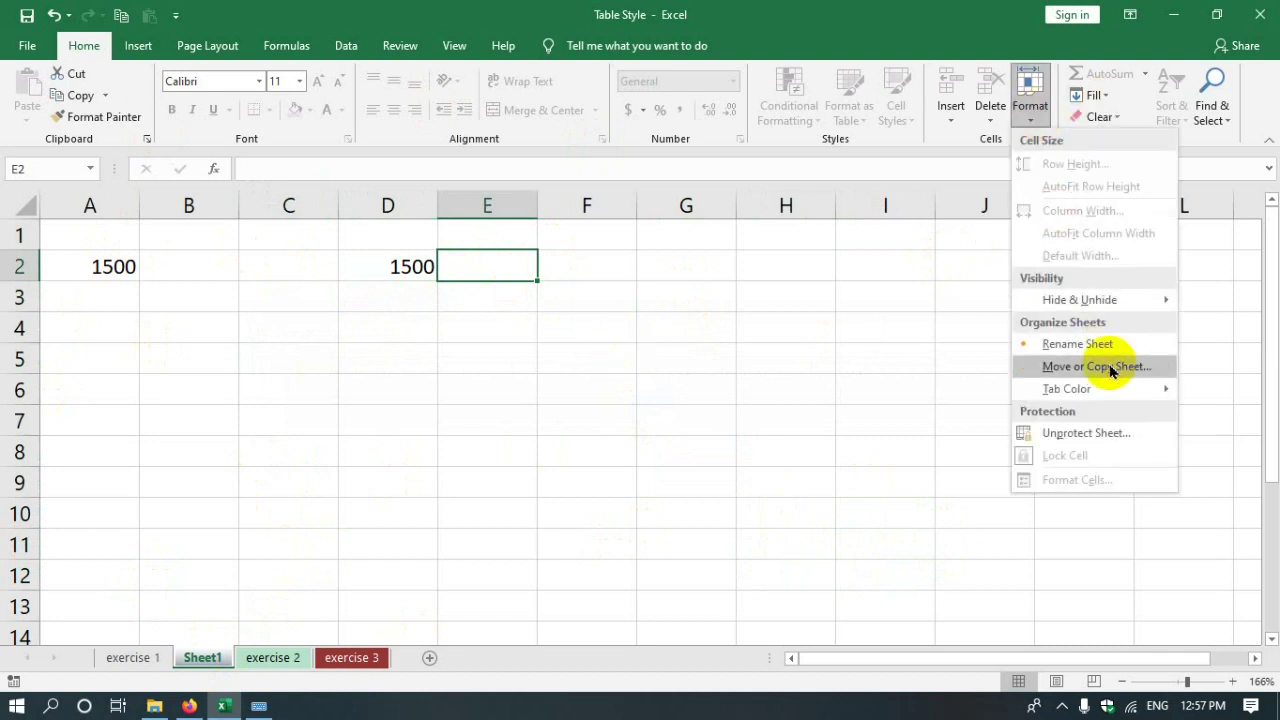
{"action": "left_click", "coordinate": [1054, 430]}
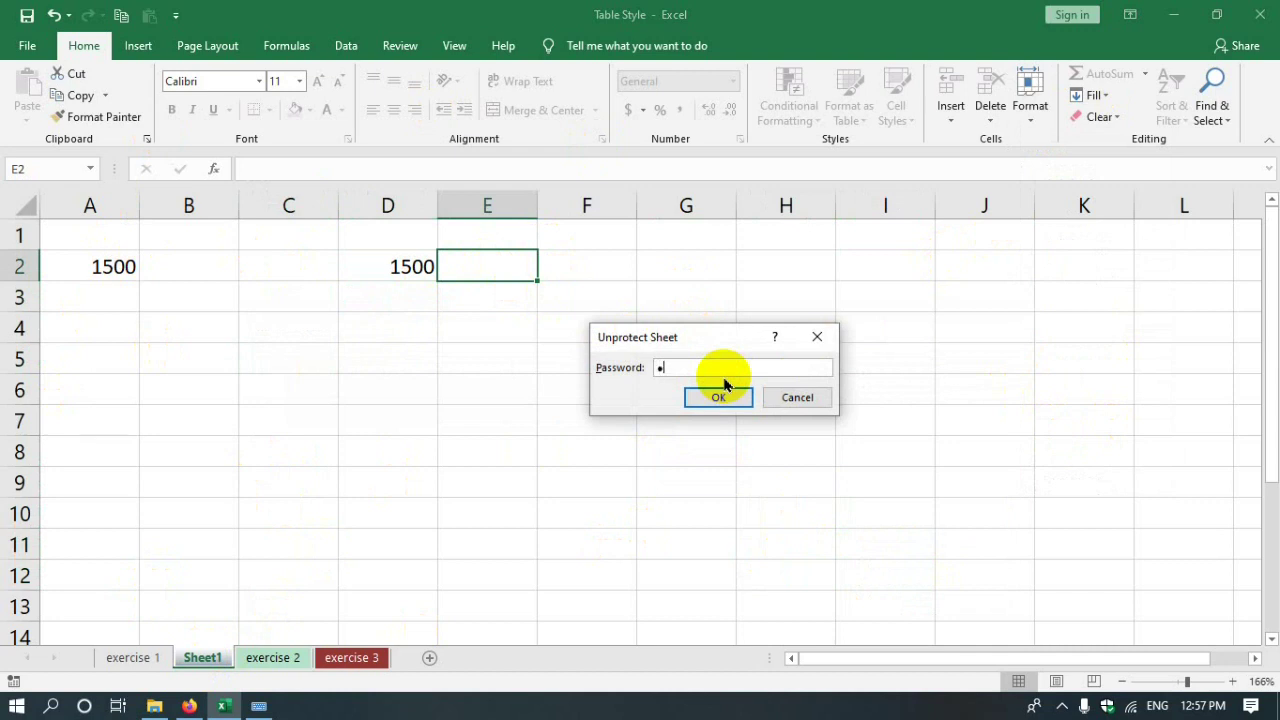
{"action": "left_click", "coordinate": [728, 398]}
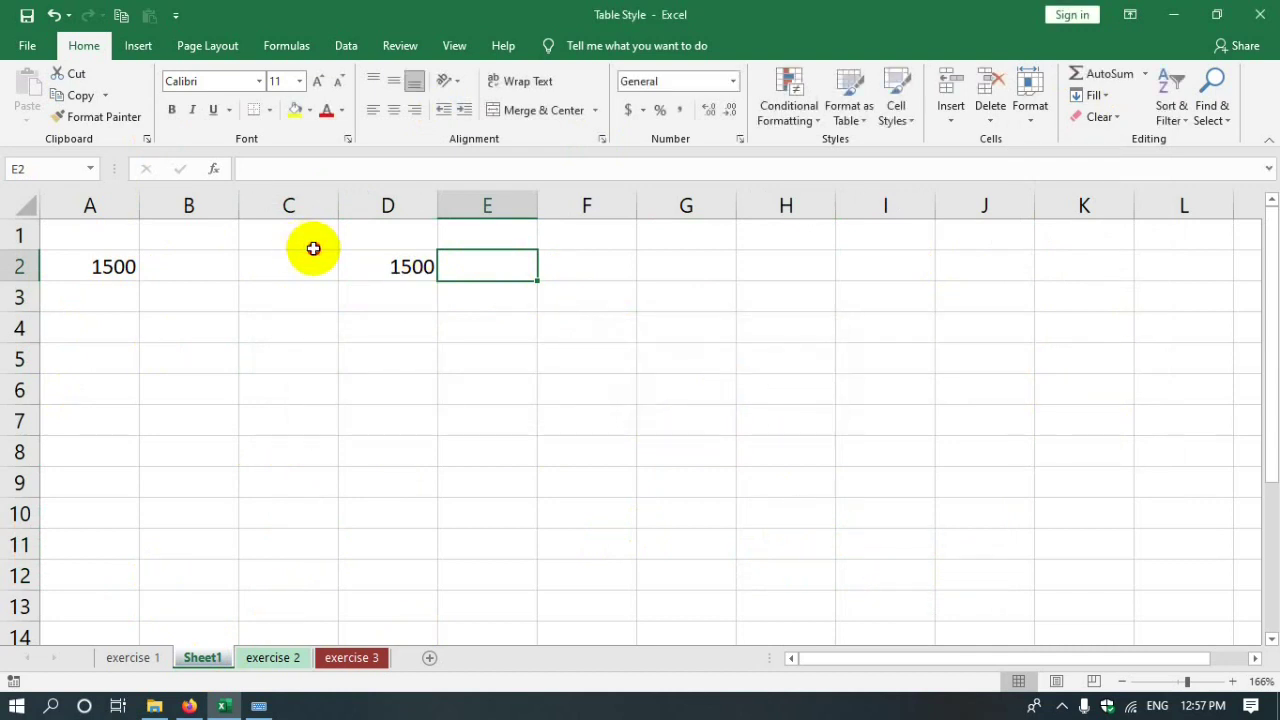
- Enter 15 in cell C2
{"action": "left_click", "coordinate": [308, 279]}
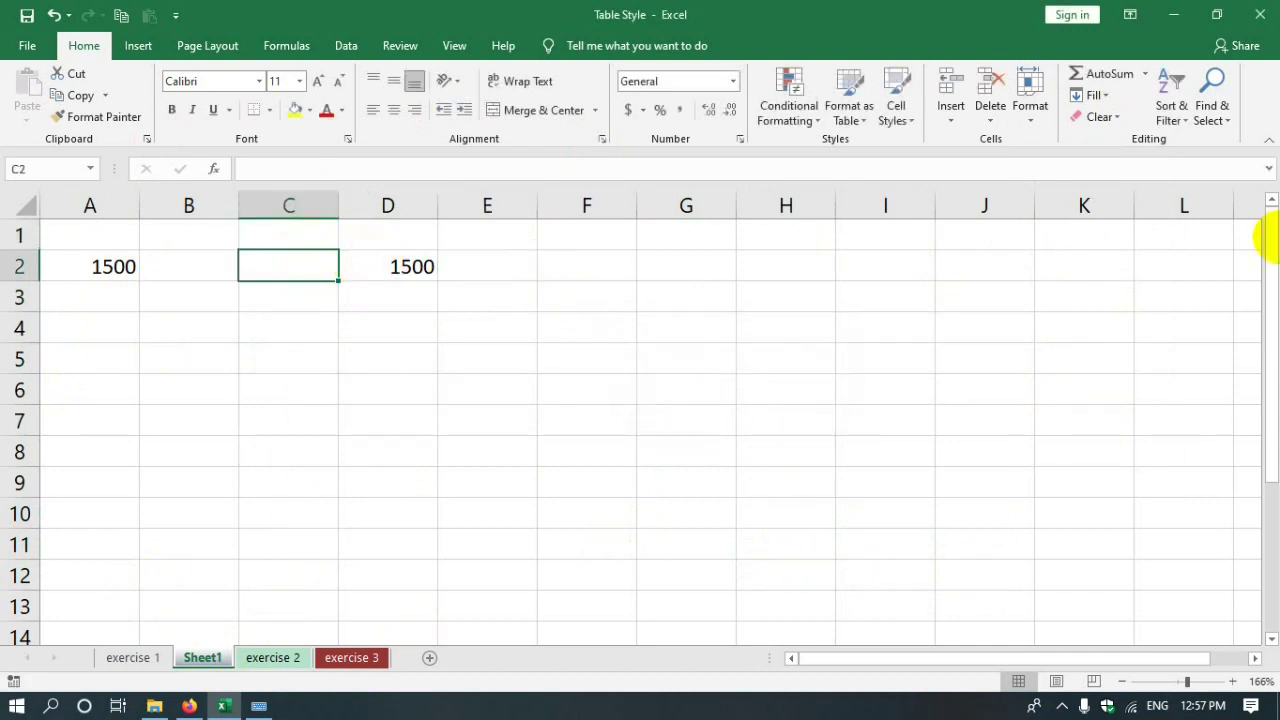
{"action": "type", "text": "15"}
{"action": "left_click", "coordinate": [642, 262]}
- Put the formula =C2*D2 in E2 so it shows 22500
{"action": "left_click", "coordinate": [520, 262]}
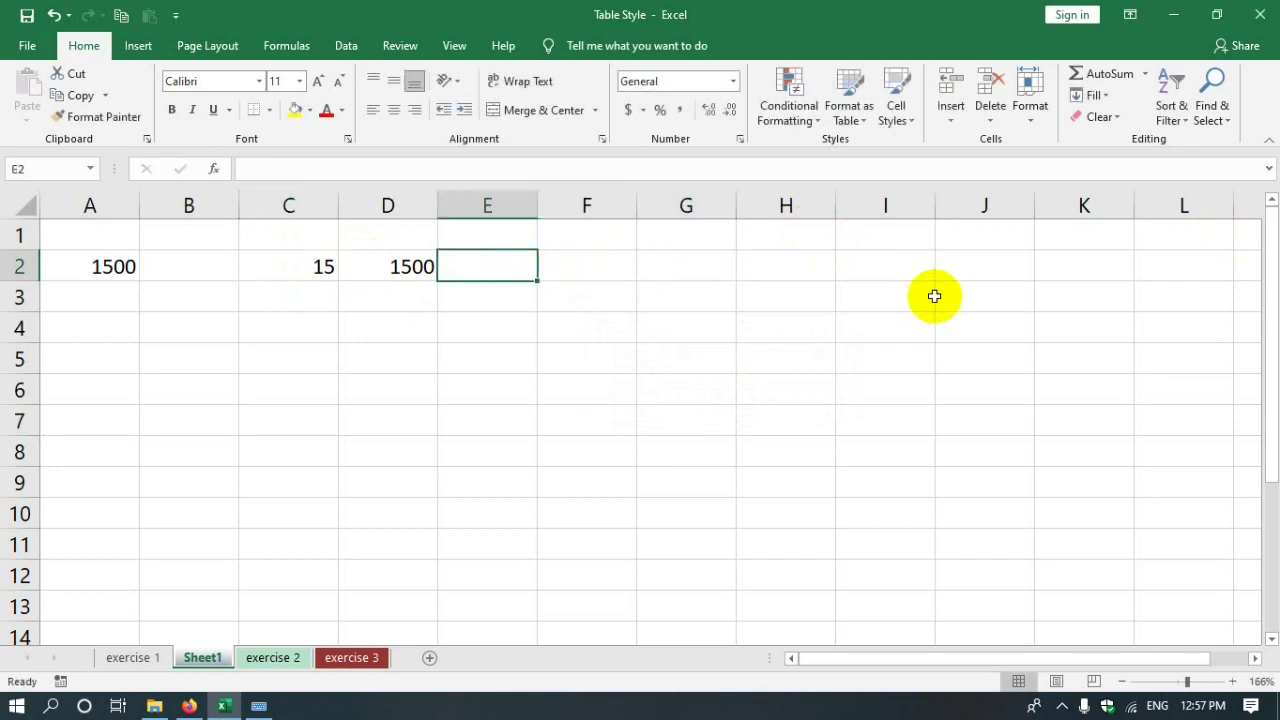
{"action": "type", "text": "="}
{"action": "left_click", "coordinate": [280, 264]}
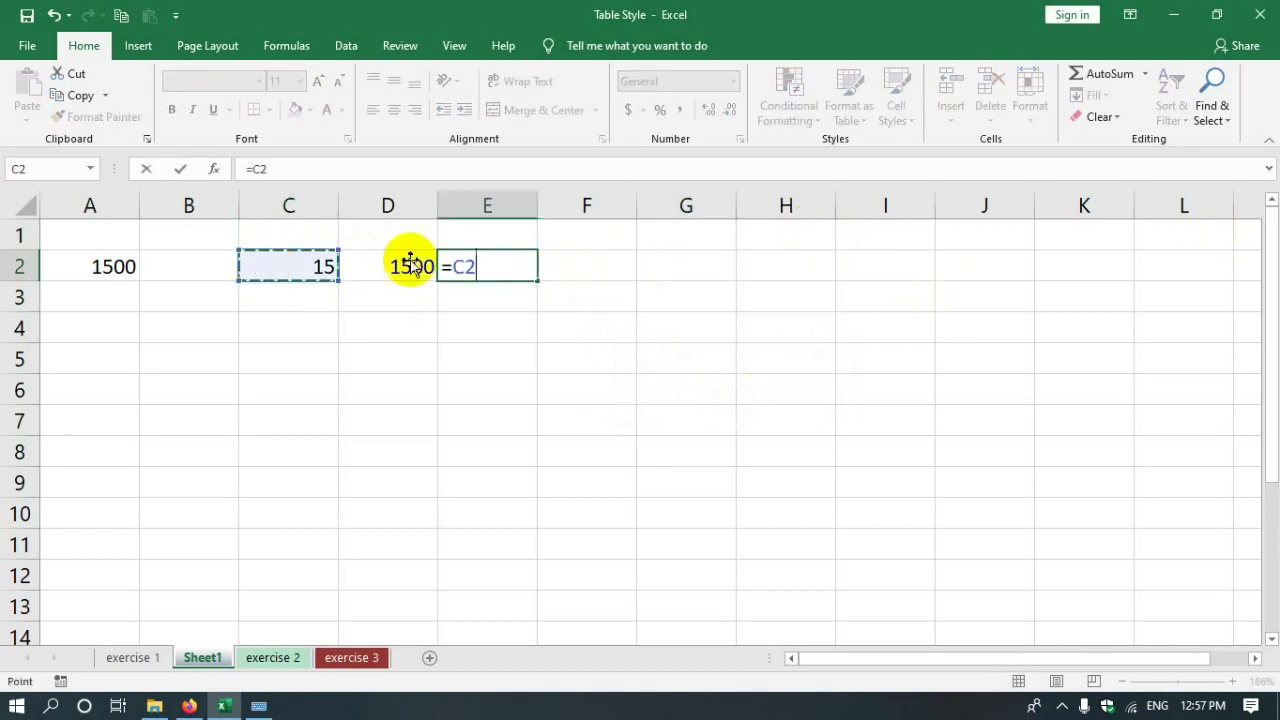
{"action": "type", "text": "*"}
{"action": "left_click", "coordinate": [391, 264]}
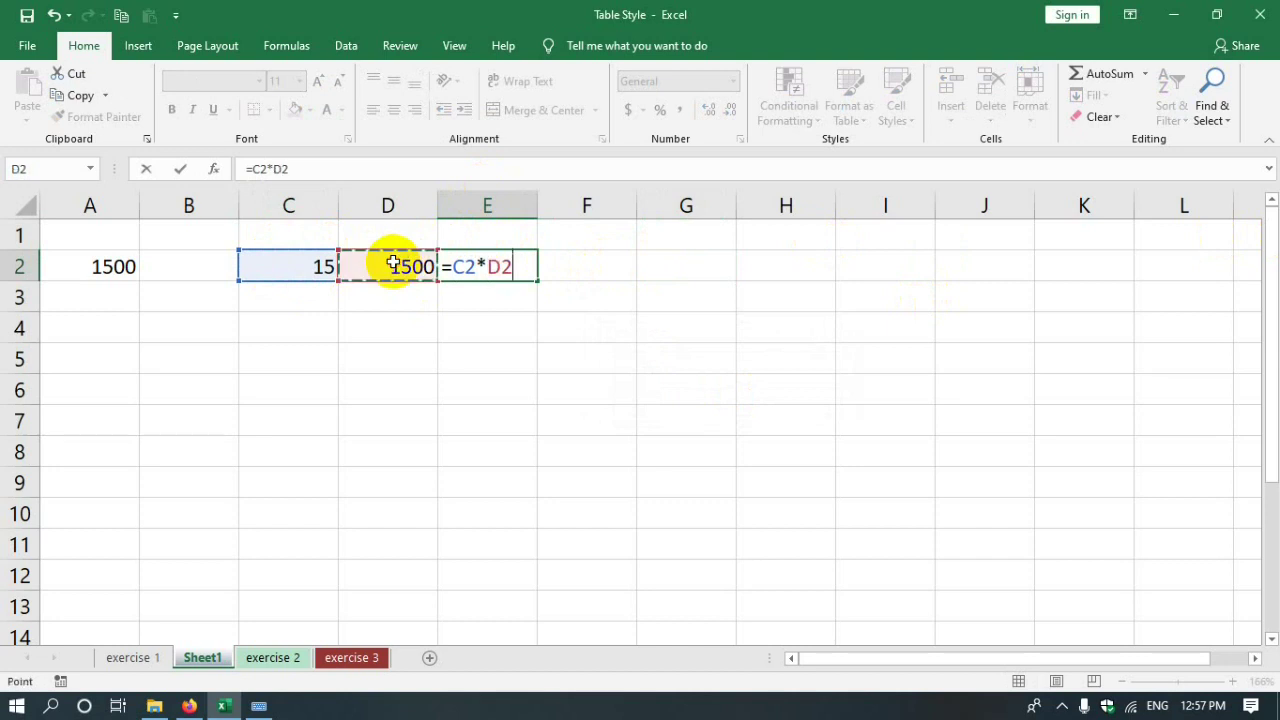
{"action": "key", "text": "Return"}
{"action": "left_click", "coordinate": [575, 327]}
{"action": "left_click", "coordinate": [472, 252]}
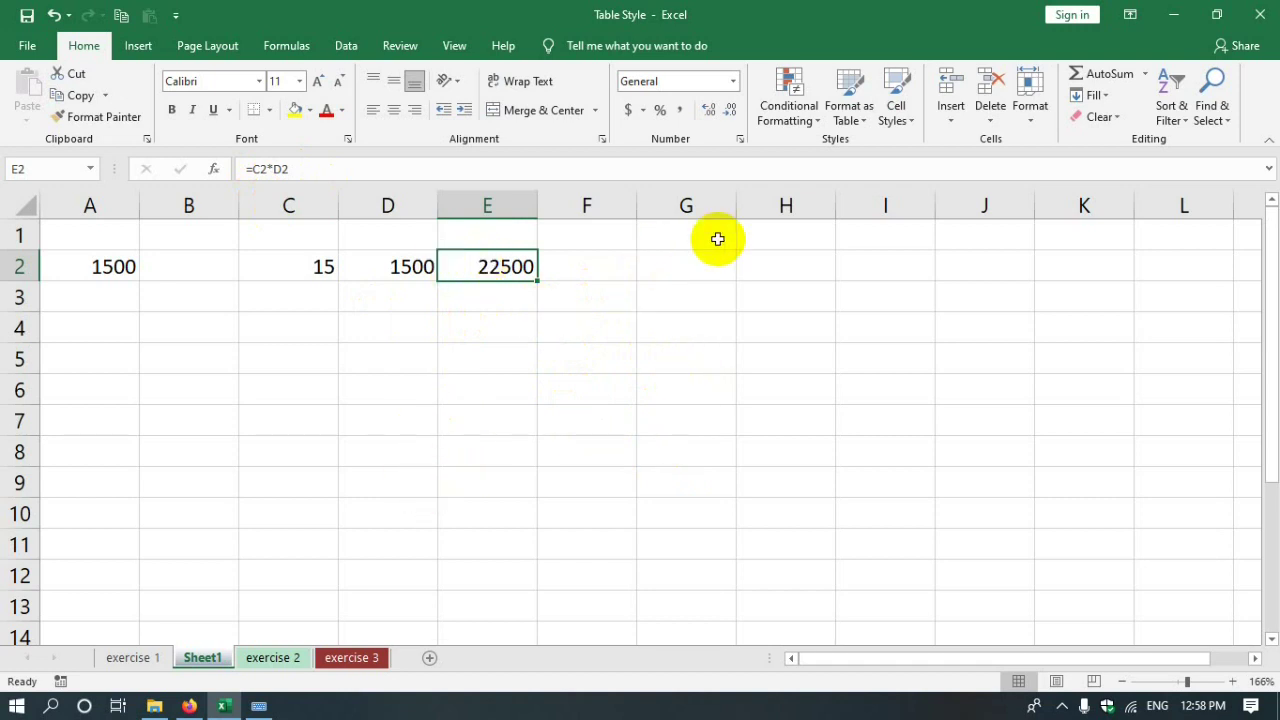
- Open Protect Sheet, then cancel it without protecting the sheet
{"action": "left_click", "coordinate": [1033, 110]}
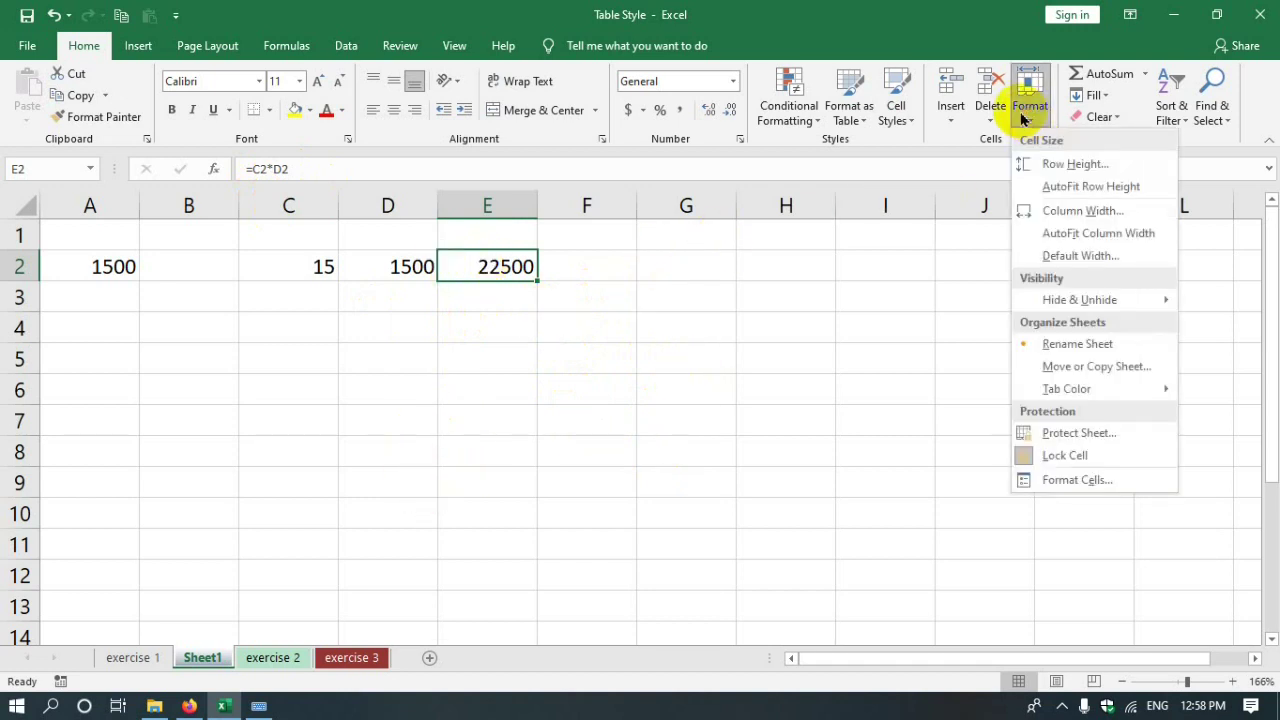
{"action": "left_click", "coordinate": [1071, 436]}
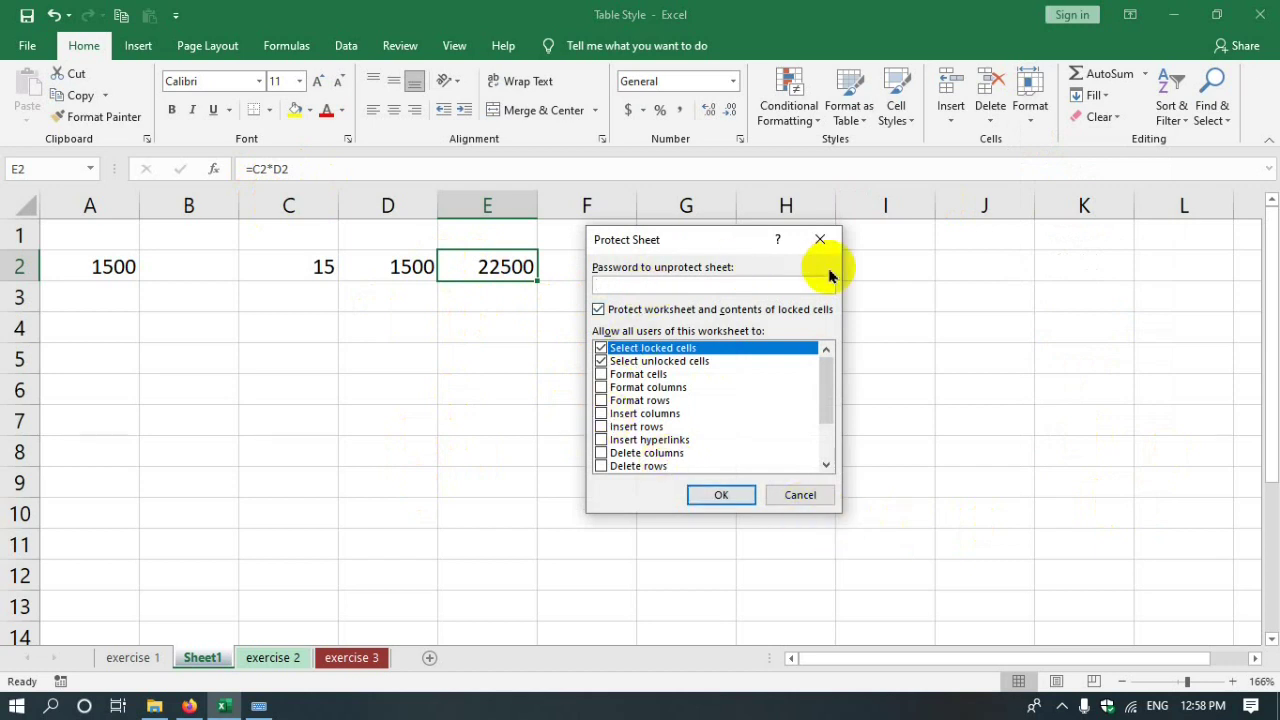
{"action": "left_click", "coordinate": [802, 497]}
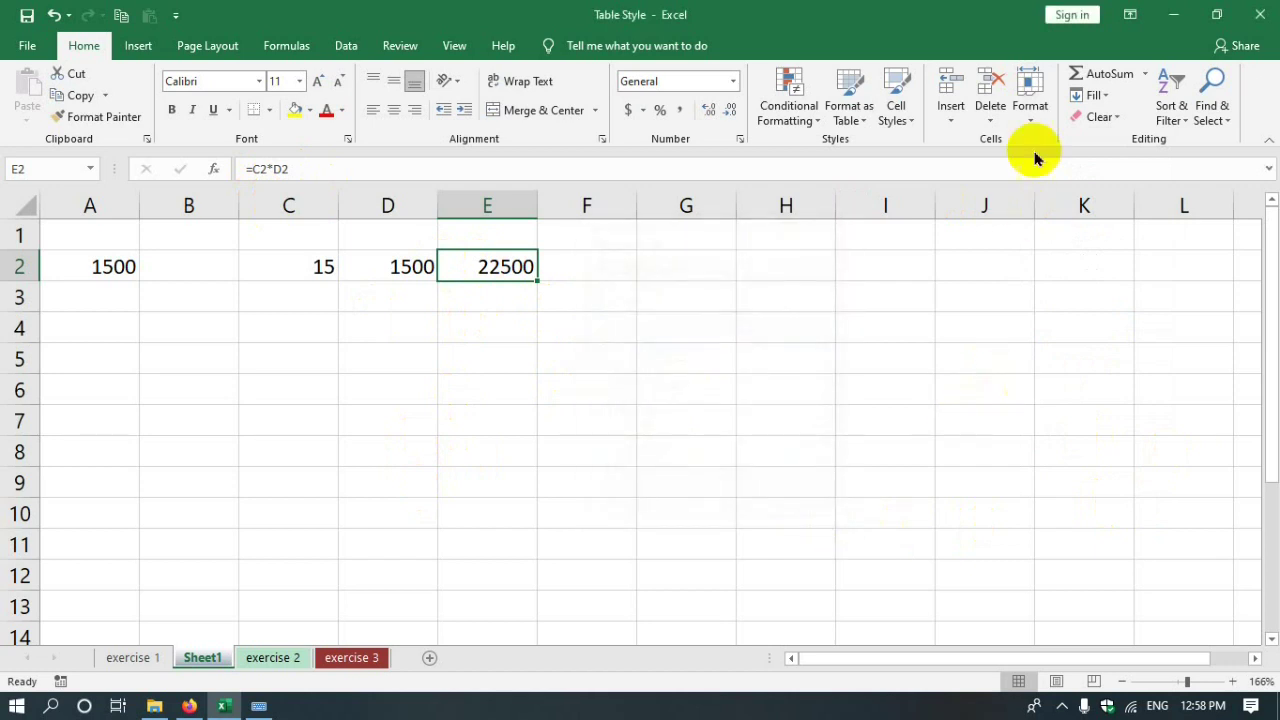
- Mark formula cell E2 as Hidden in Format Cells' Protection settings
{"action": "left_click", "coordinate": [1033, 112]}
{"action": "left_click", "coordinate": [1077, 483]}
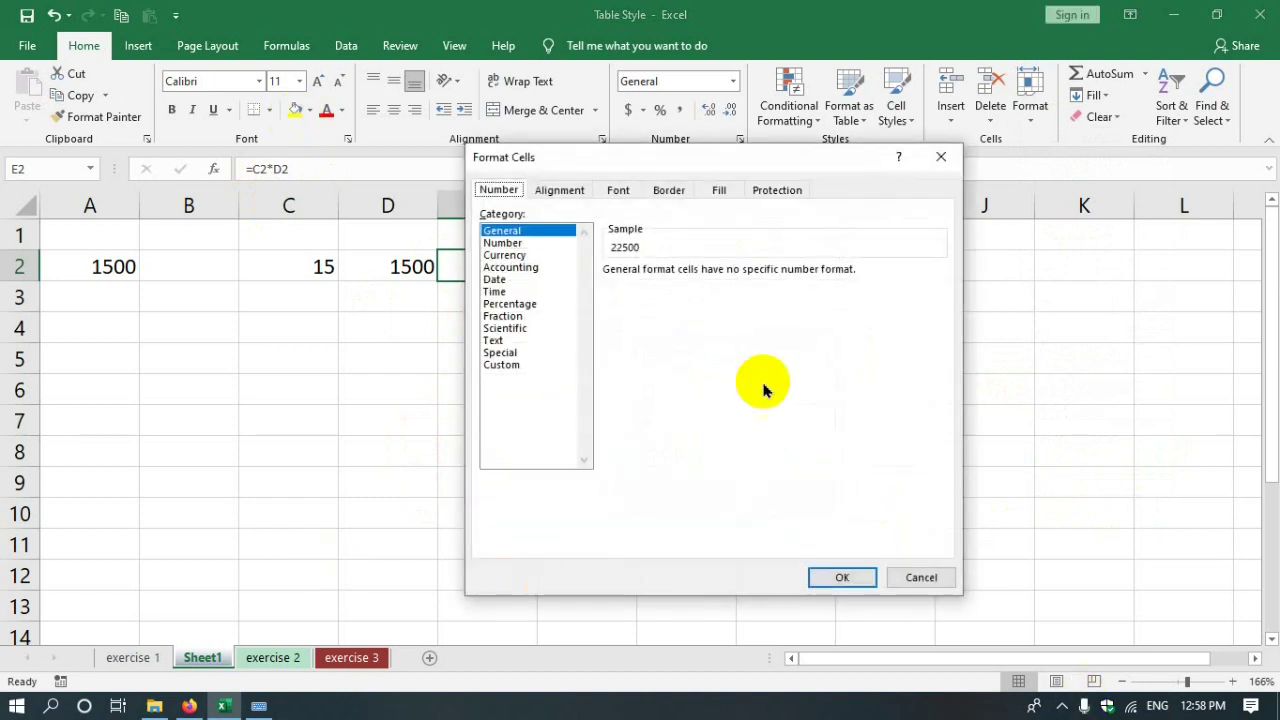
{"action": "left_click", "coordinate": [777, 192]}
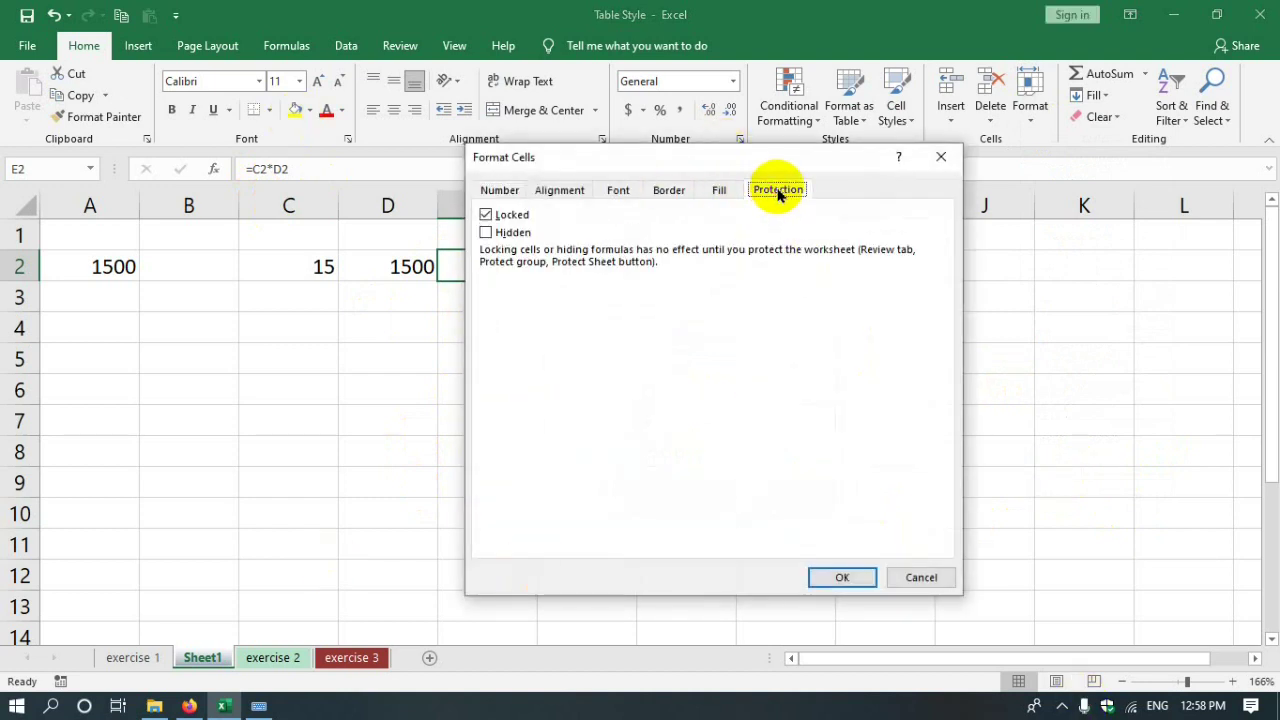
{"action": "left_click", "coordinate": [487, 233]}
{"action": "left_click", "coordinate": [845, 578]}
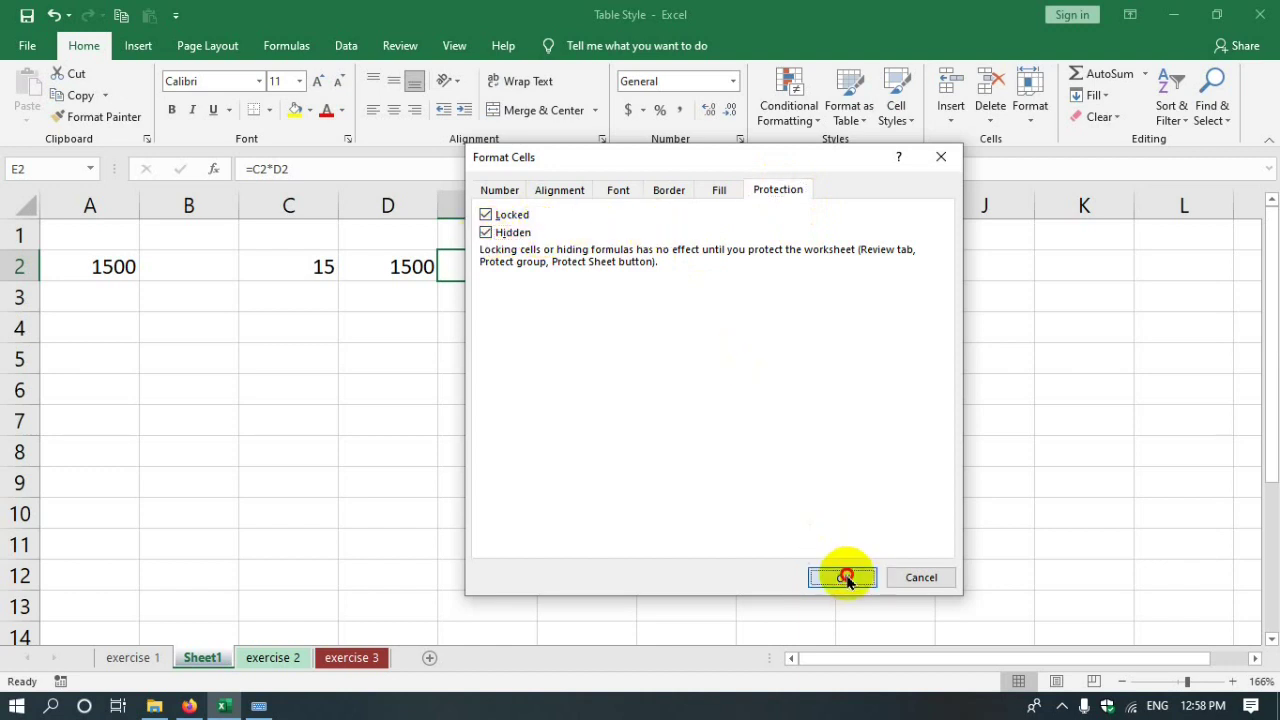
{"action": "left_click", "coordinate": [1025, 95]}
- Protect Sheet1 with a password, confirming it in the second prompt
{"action": "left_click", "coordinate": [1072, 432]}
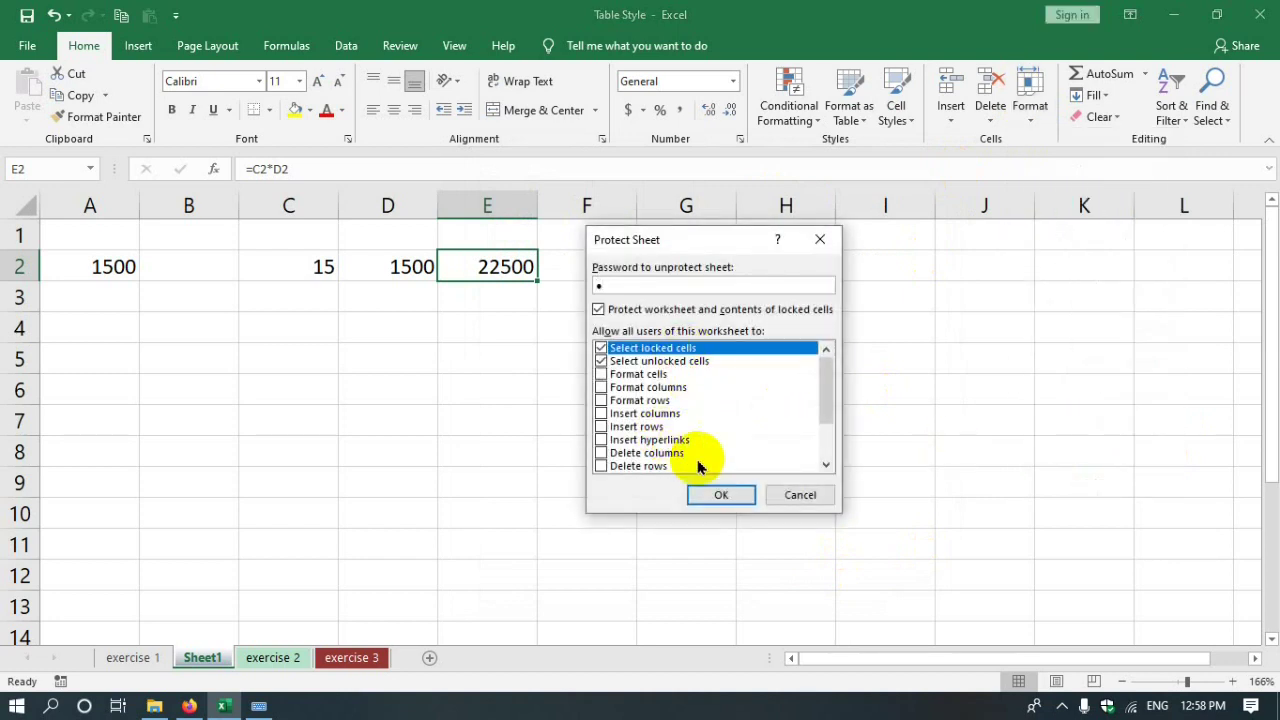
{"action": "left_click", "coordinate": [717, 495]}
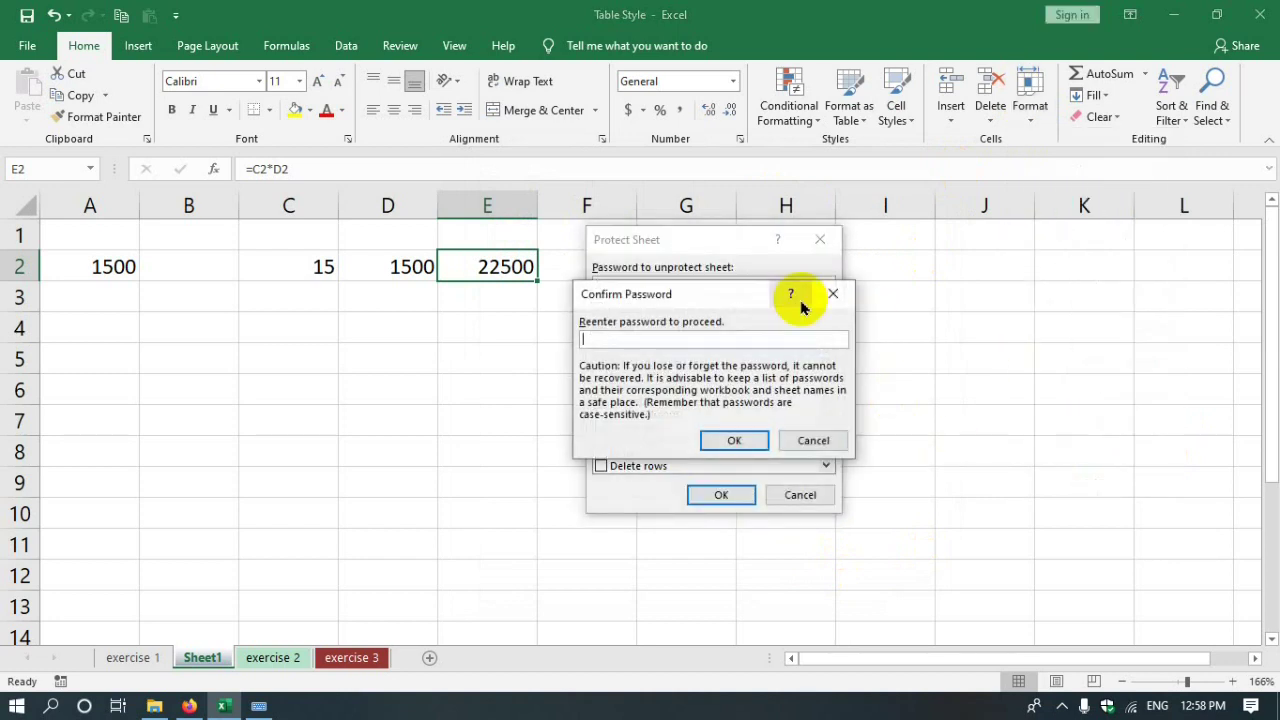
{"action": "left_click", "coordinate": [734, 440]}
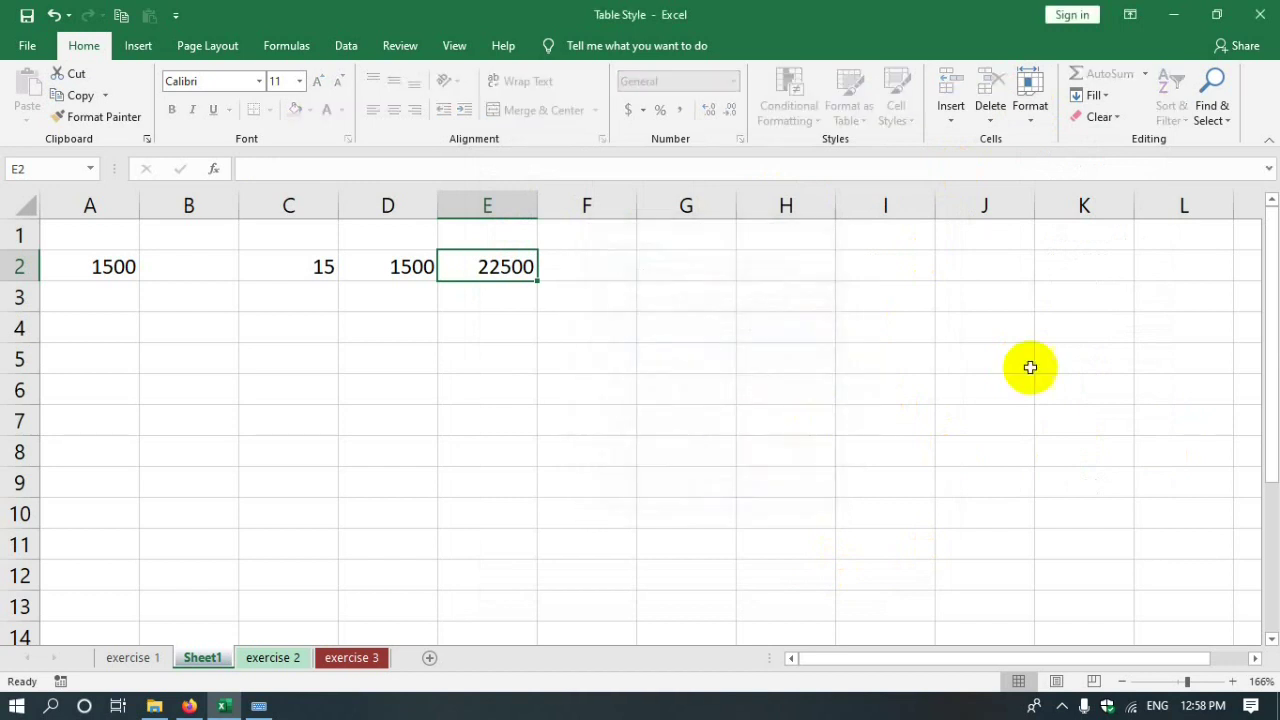
- Try editing B5 and D2, dismissing each protected-sheet warning
{"action": "left_click", "coordinate": [1029, 366]}
{"action": "left_click", "coordinate": [216, 394]}
{"action": "double_click", "coordinate": [215, 358]}
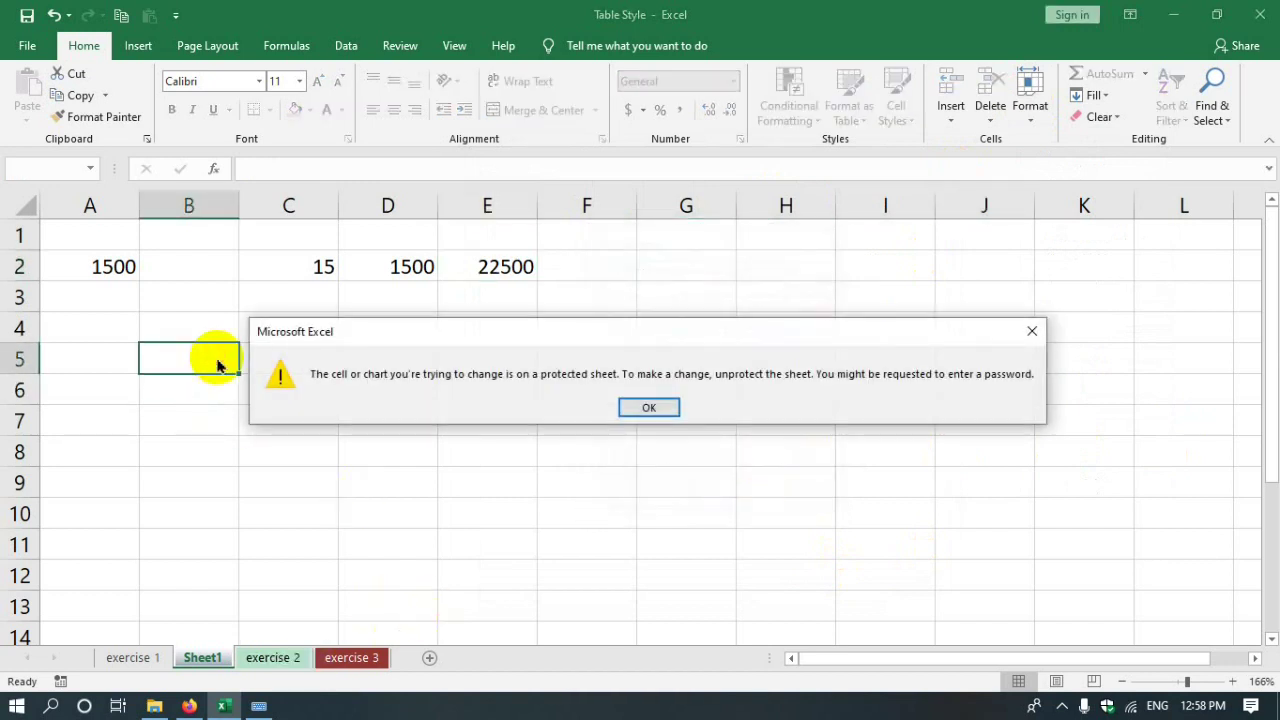
{"action": "key", "text": "Return"}
{"action": "left_click", "coordinate": [378, 252]}
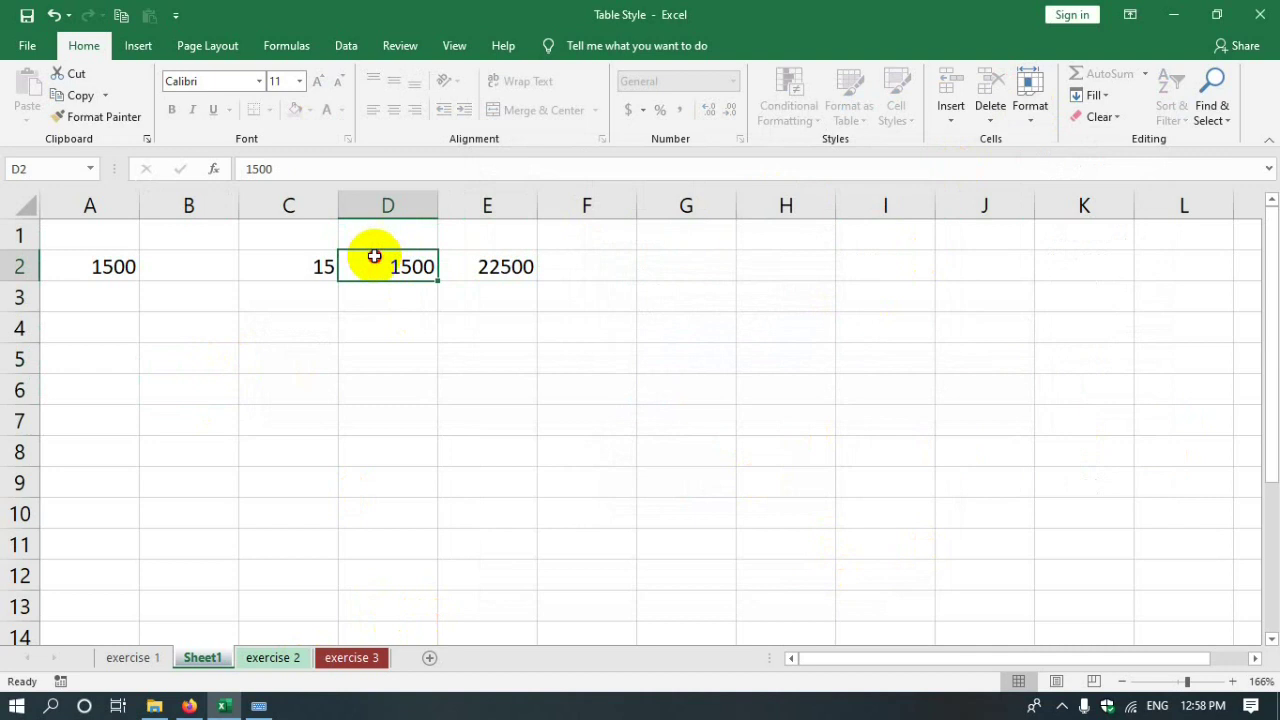
{"action": "double_click", "coordinate": [374, 256]}
{"action": "left_click", "coordinate": [650, 405]}
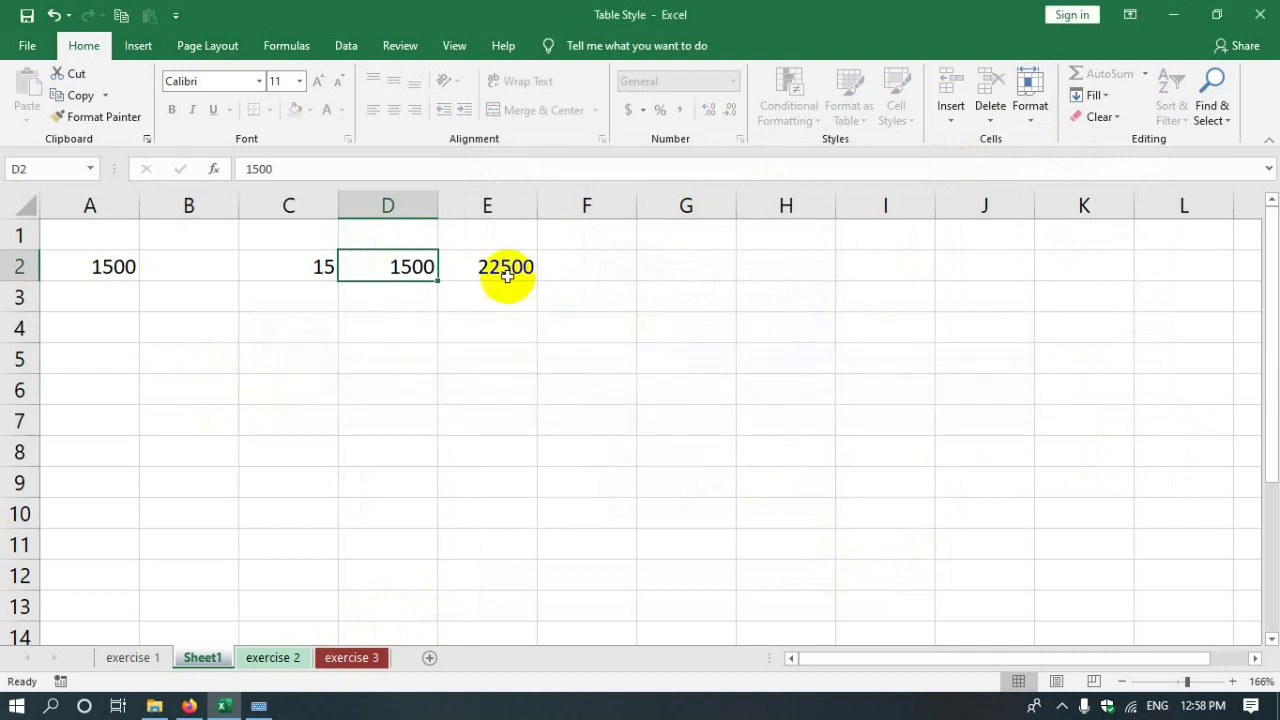
- Verify E2's formula is hidden and that edits to G7 and H6 are blocked
{"action": "left_click", "coordinate": [507, 276]}
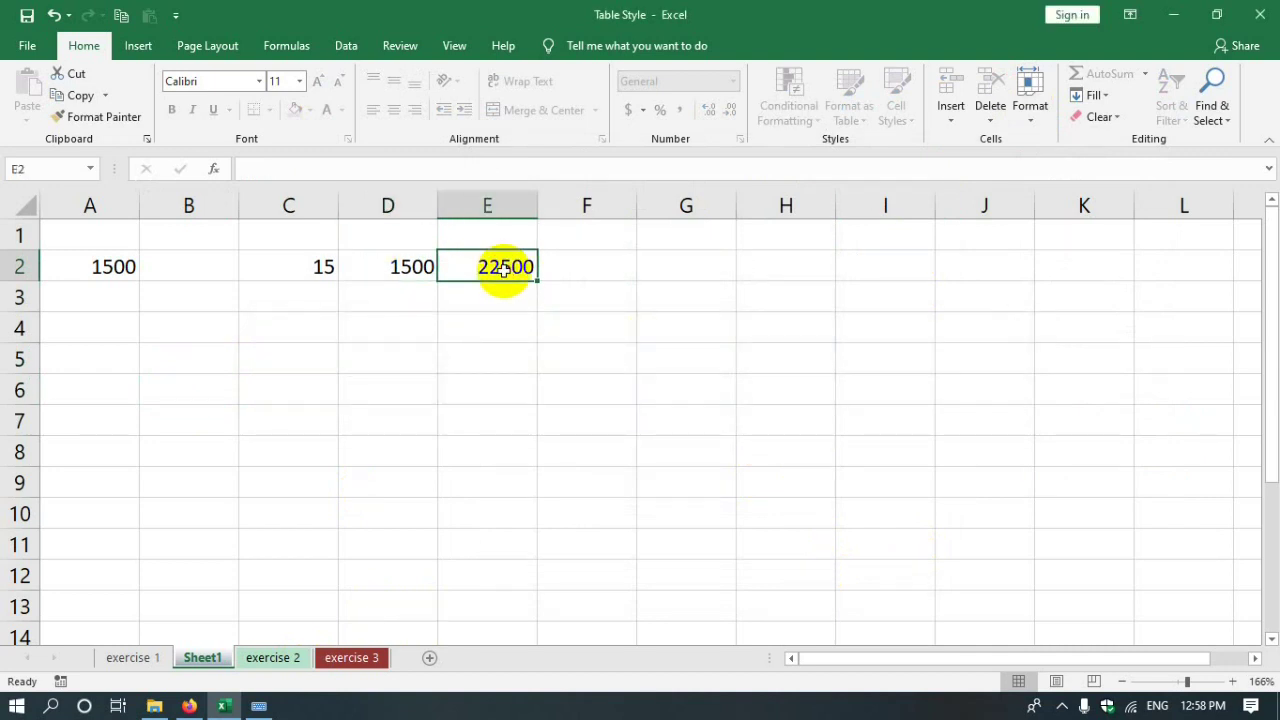
{"action": "left_click", "coordinate": [335, 282]}
{"action": "left_click", "coordinate": [391, 266]}
{"action": "left_click", "coordinate": [488, 267]}
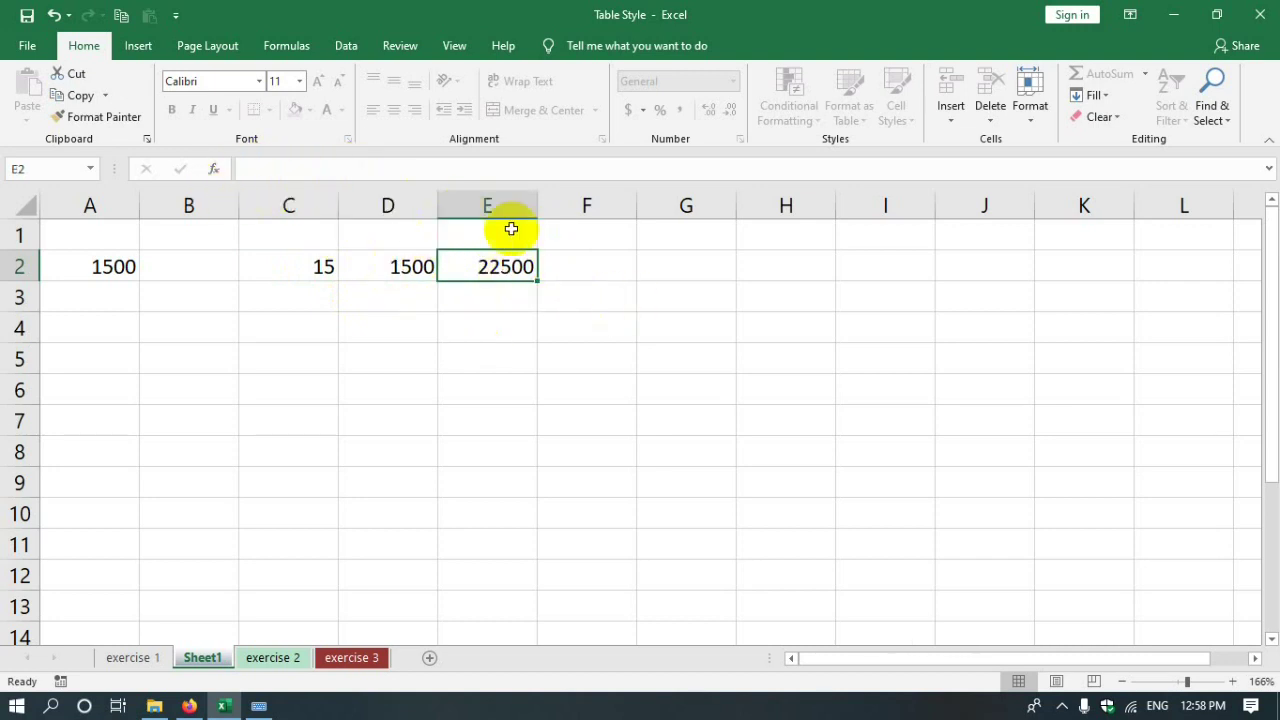
{"action": "key", "text": "Down"}
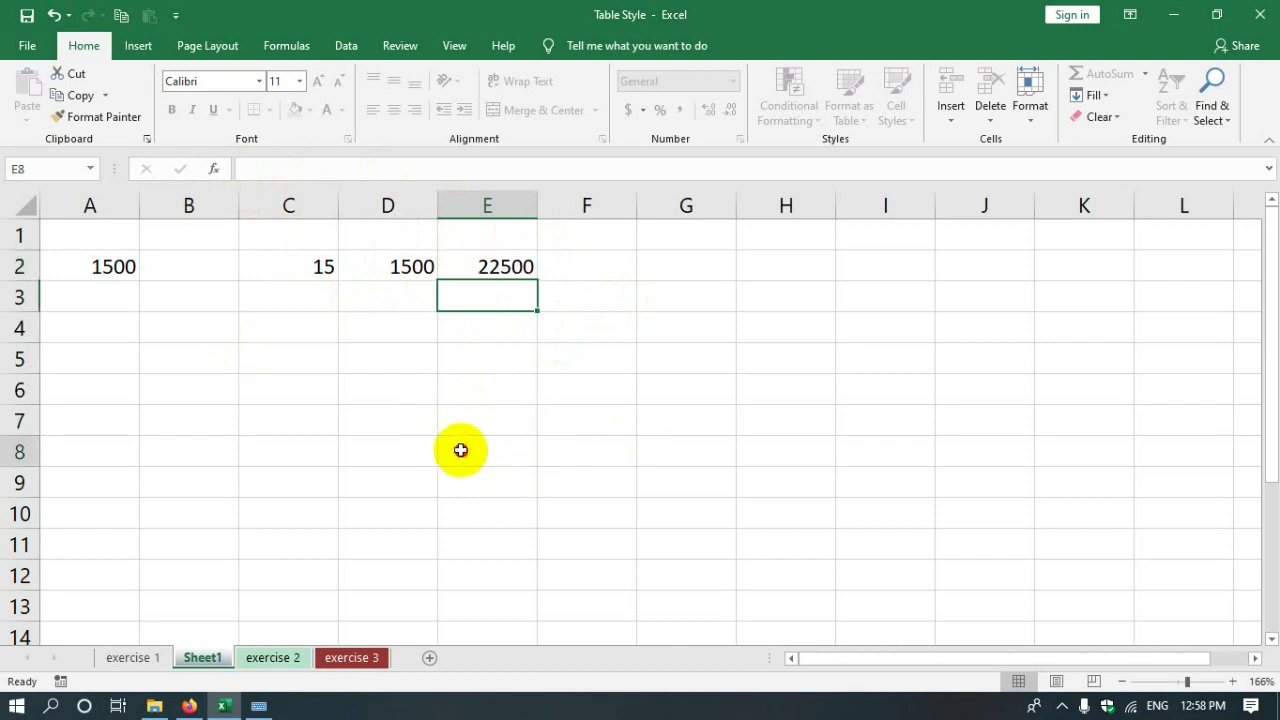
{"action": "double_click", "coordinate": [666, 423]}
{"action": "left_click", "coordinate": [652, 408]}
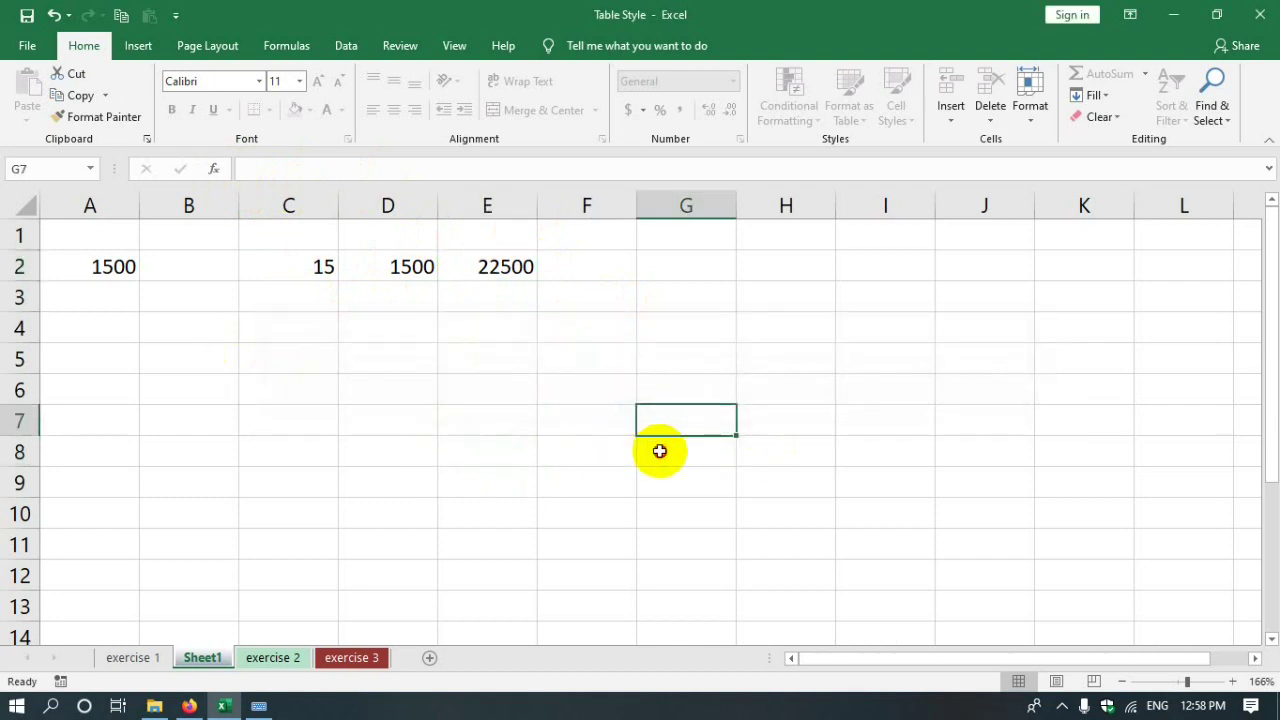
{"action": "double_click", "coordinate": [777, 398]}
{"action": "left_click", "coordinate": [640, 403]}
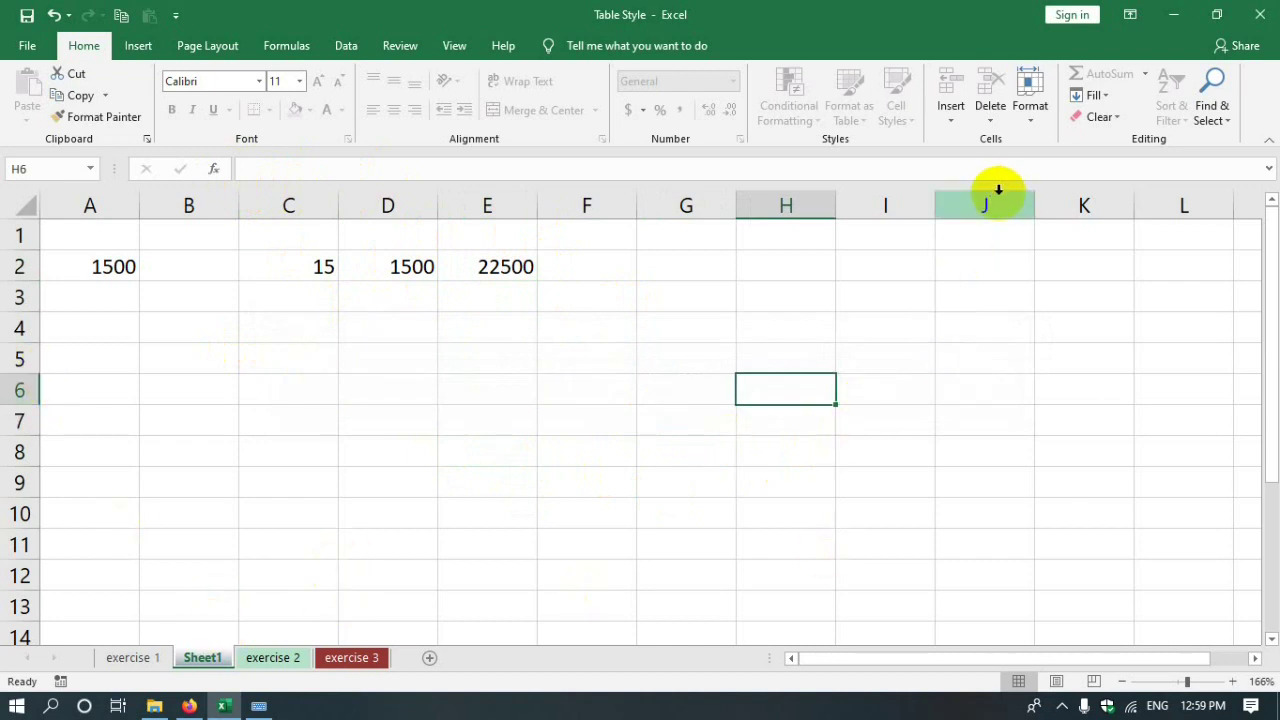
{"action": "left_click", "coordinate": [1031, 112]}
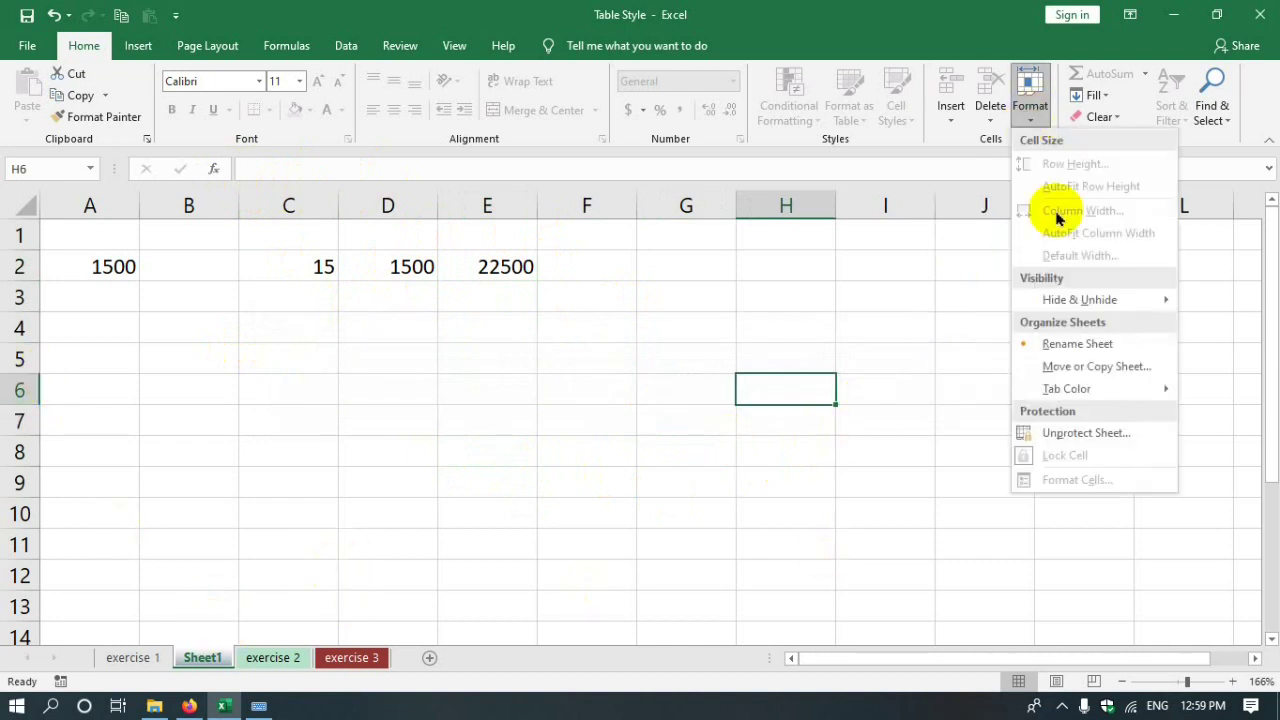
- Unprotect Sheet1 with its password and reselect the row 2 values A2:E2
{"action": "left_click", "coordinate": [1080, 436]}
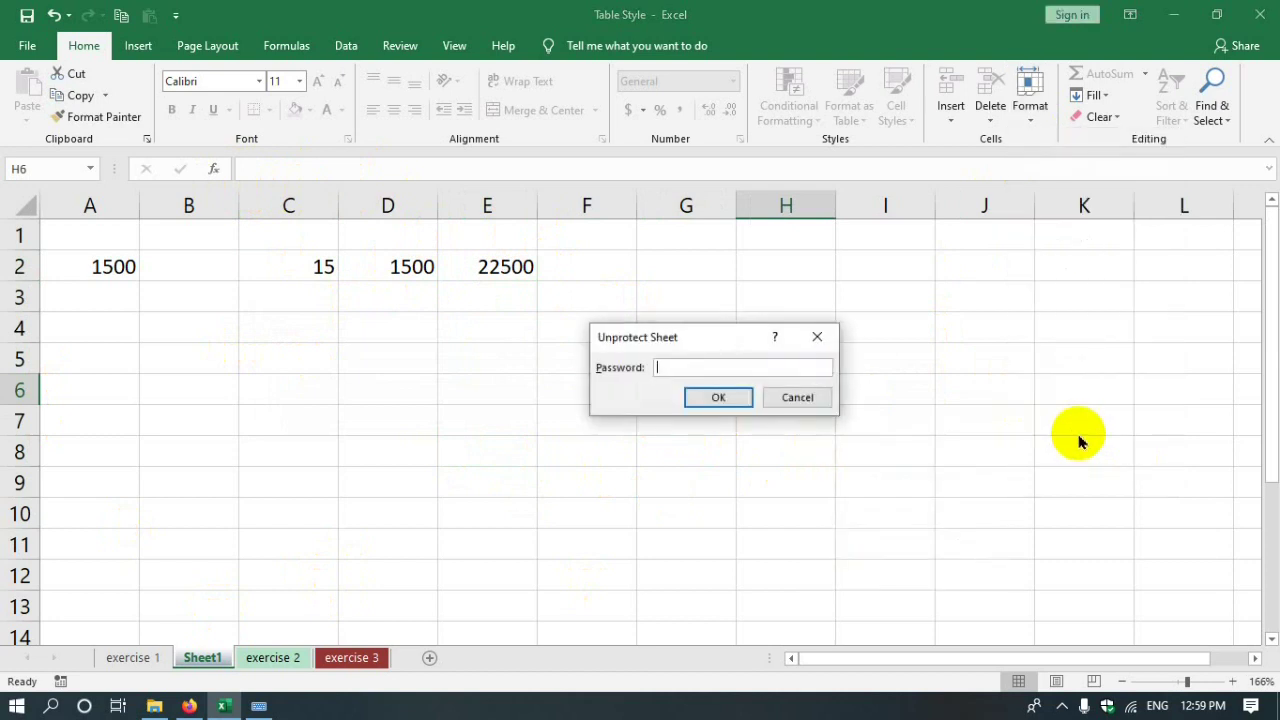
{"action": "left_click", "coordinate": [712, 398]}
{"action": "left_click_drag", "start_coordinate": [357, 377], "coordinate": [380, 352]}
{"action": "left_click", "coordinate": [525, 268]}
{"action": "left_click", "coordinate": [586, 380]}
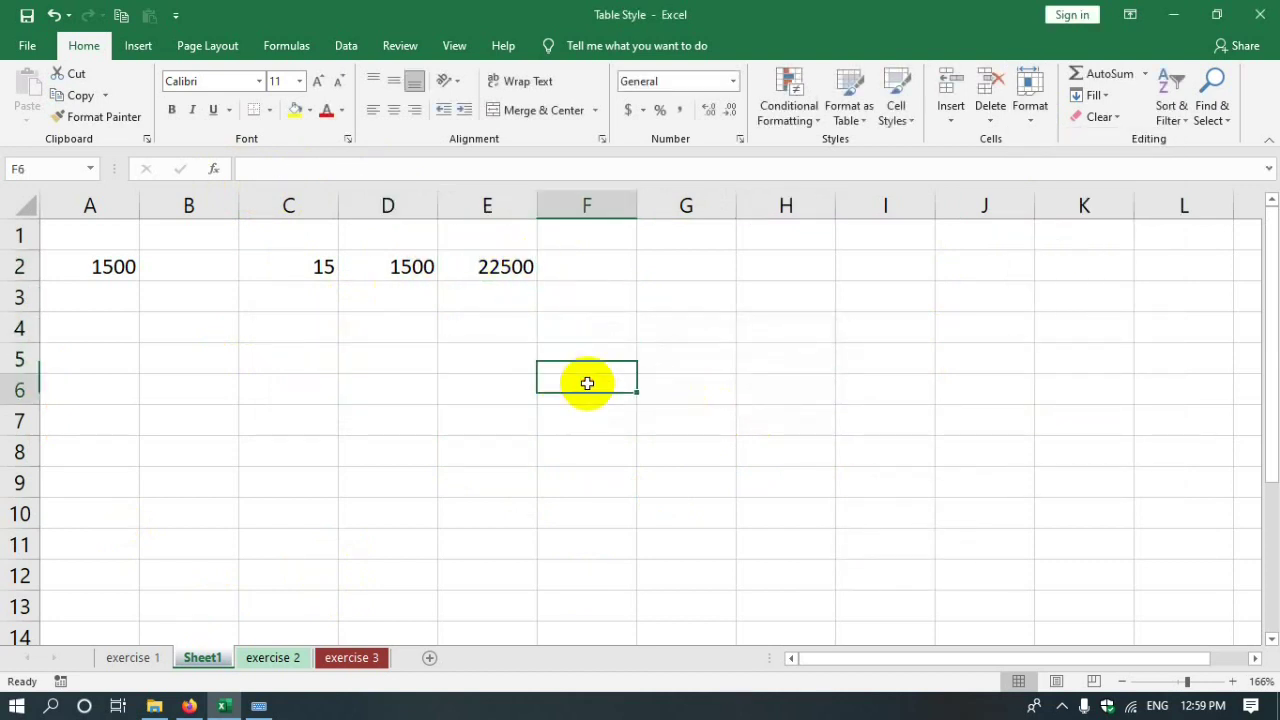
{"action": "left_click", "coordinate": [78, 263]}
{"action": "left_click_drag", "start_coordinate": [78, 263], "coordinate": [497, 263]}
{"action": "left_click", "coordinate": [605, 488]}
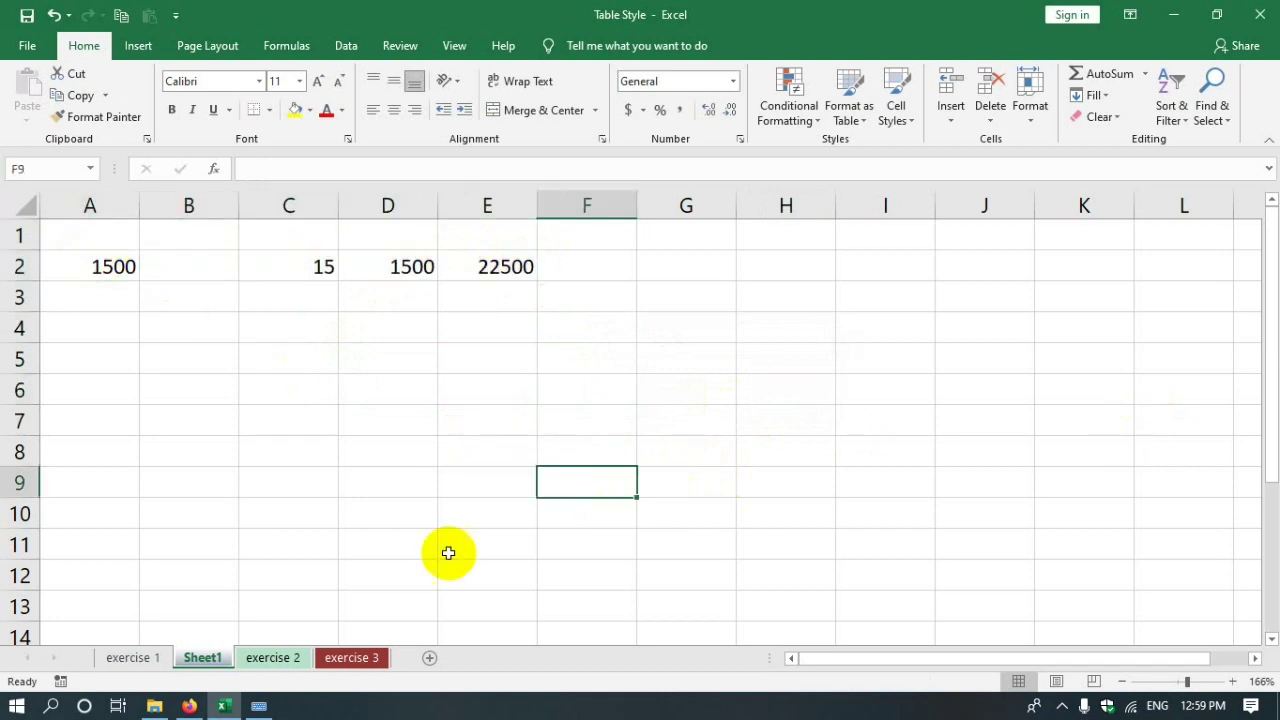
- Switch to the exercise 2 sheet and look over its order table
{"action": "left_click", "coordinate": [268, 658]}
{"action": "scroll", "coordinate": [463, 466], "scroll_direction": "down", "scroll_amount": 7}
{"action": "scroll", "coordinate": [566, 486], "scroll_direction": "up", "scroll_amount": 7}
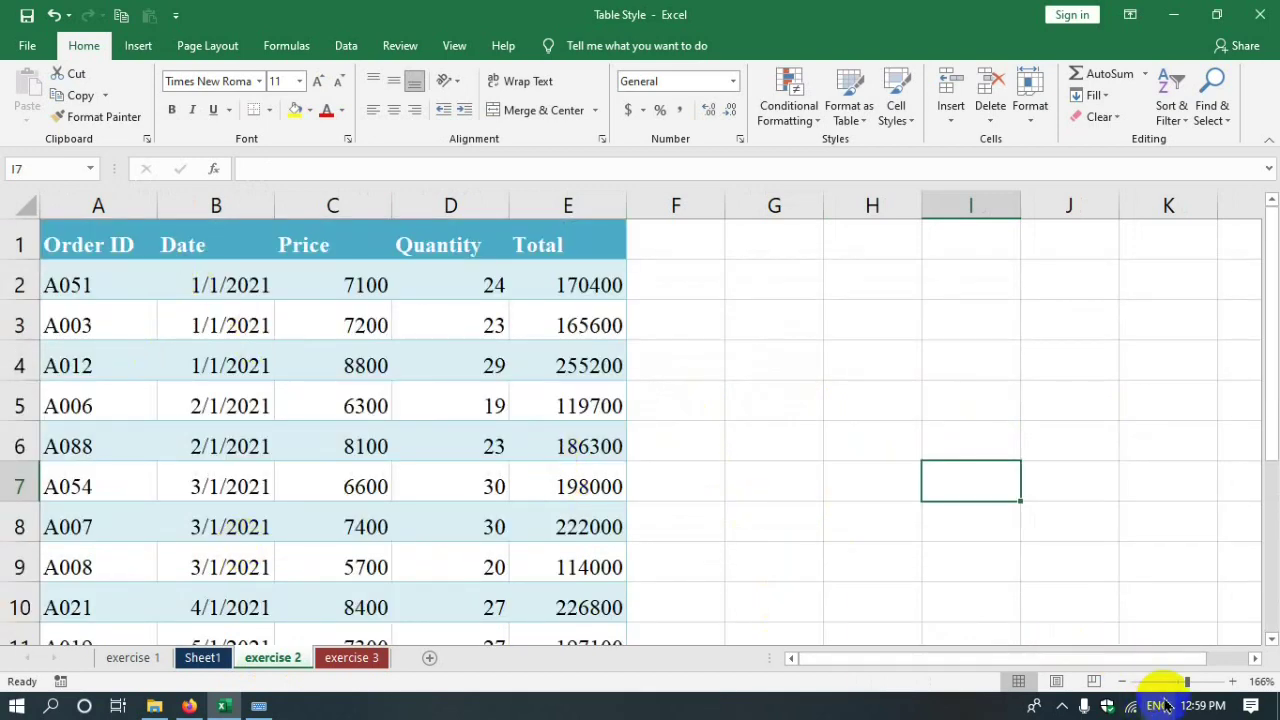
{"action": "left_click_drag", "start_coordinate": [1185, 685], "coordinate": [1178, 680]}
{"action": "left_click_drag", "start_coordinate": [77, 234], "coordinate": [388, 530]}
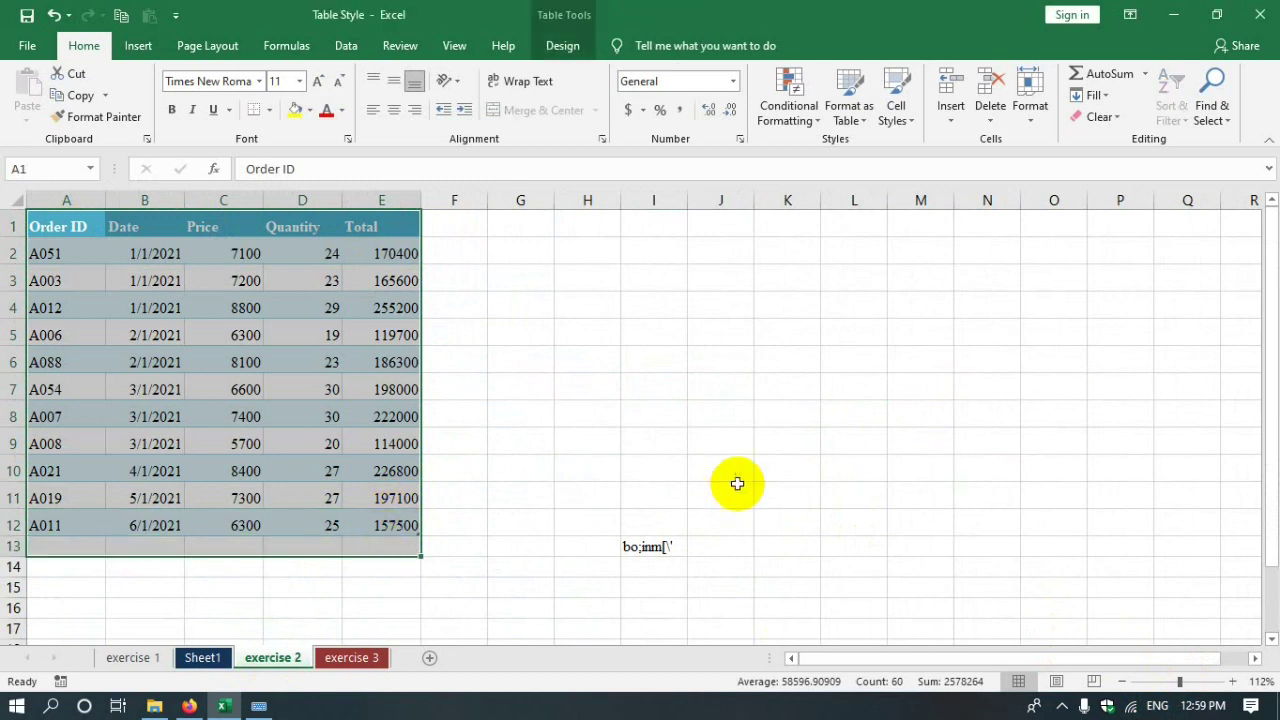
{"action": "left_click_drag", "start_coordinate": [587, 468], "coordinate": [738, 625]}
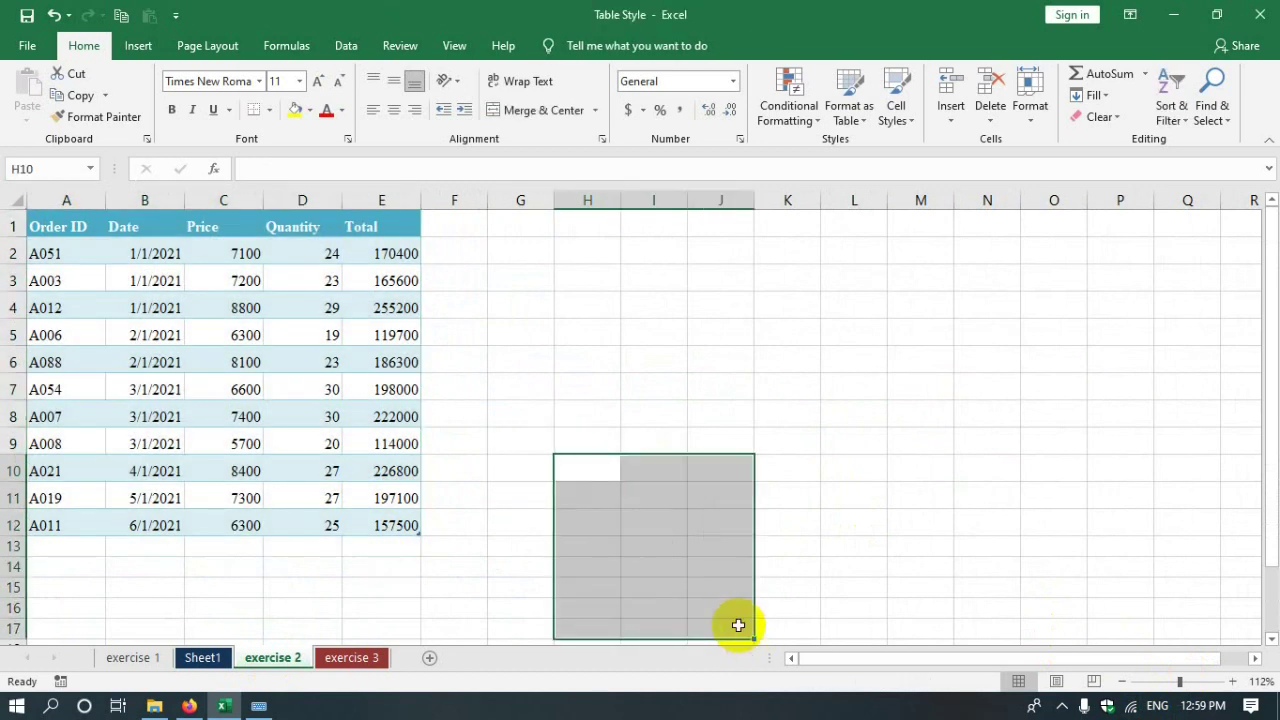
{"action": "left_click", "coordinate": [471, 409]}
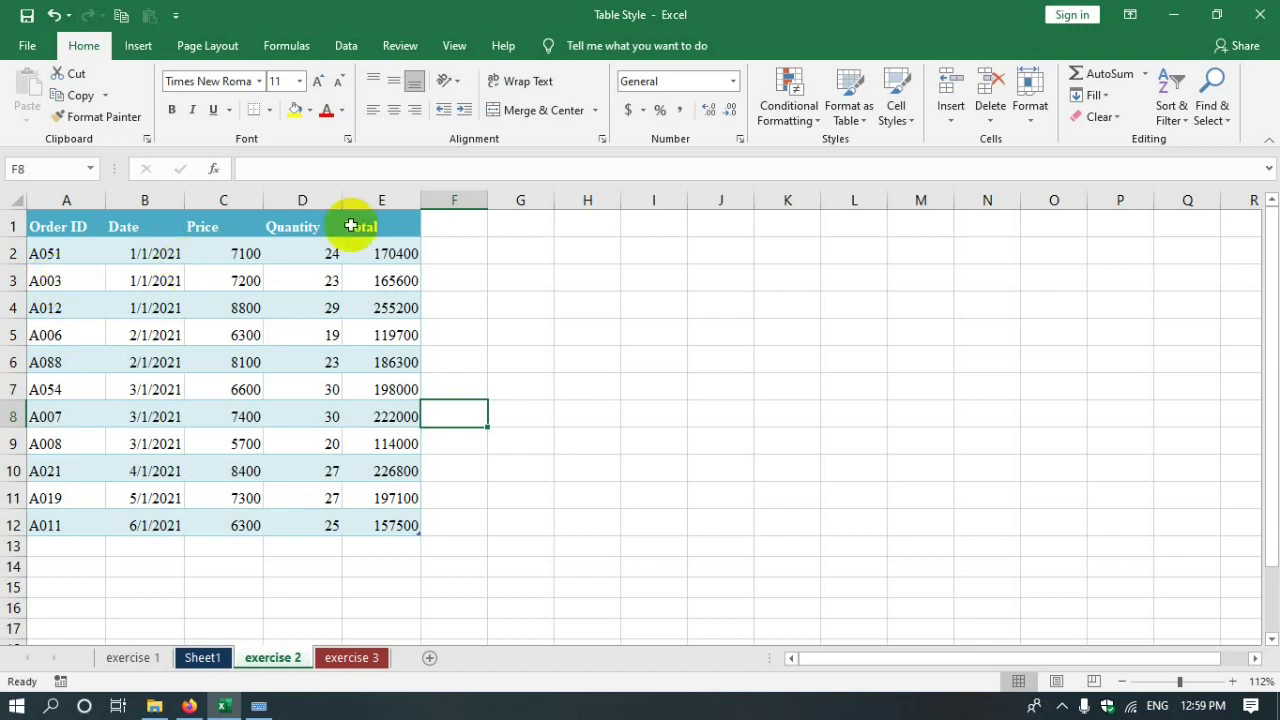
{"action": "left_click", "coordinate": [381, 262]}
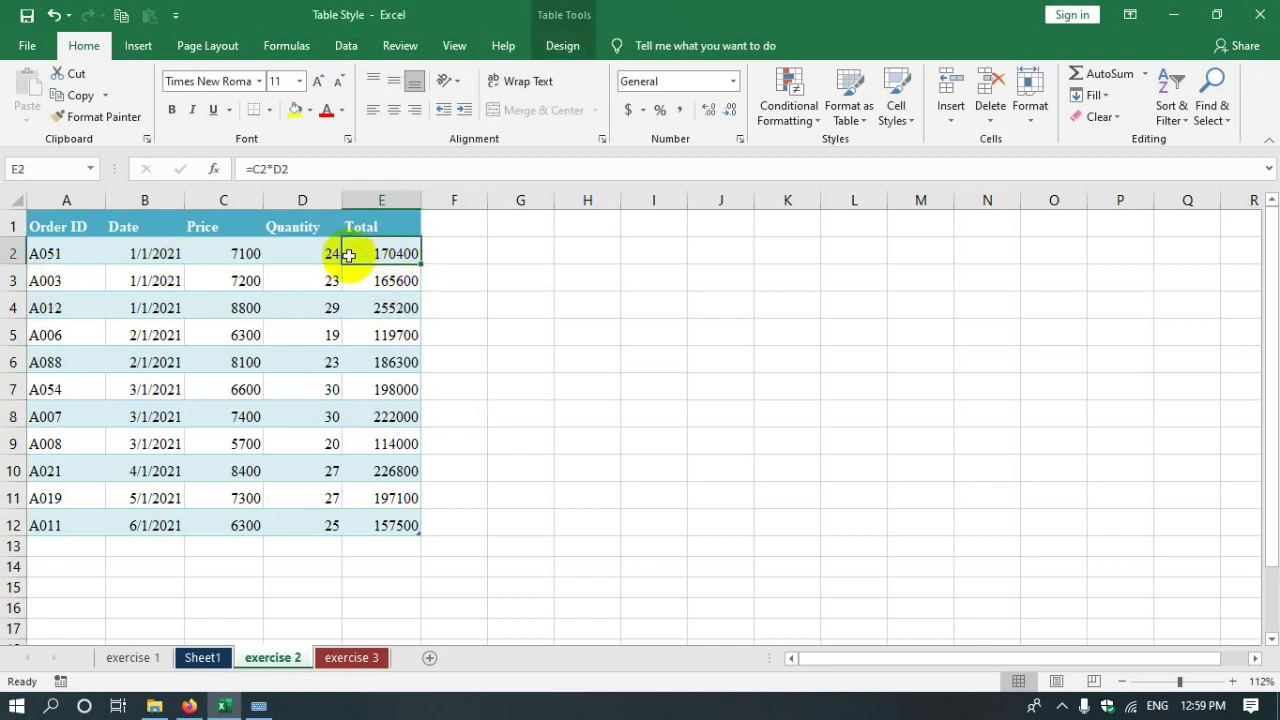
{"action": "left_click", "coordinate": [665, 335]}
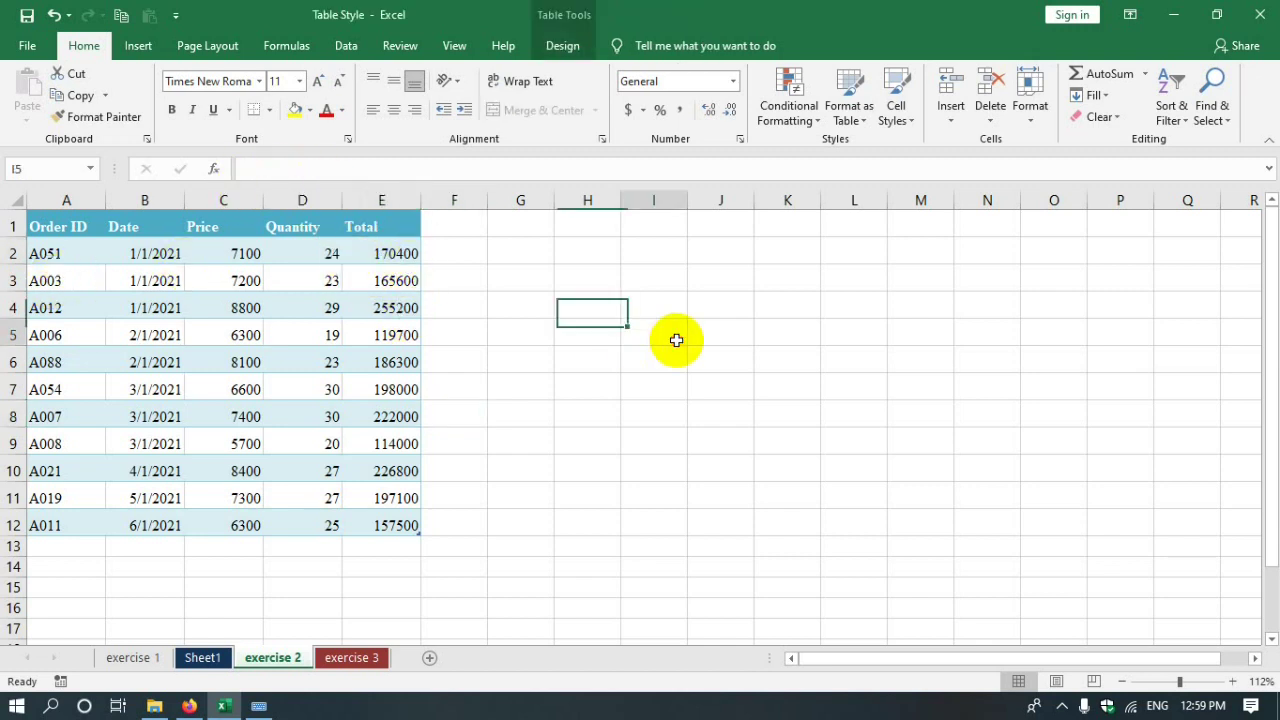
{"action": "left_click", "coordinate": [1033, 127]}
{"action": "left_click", "coordinate": [1085, 481]}
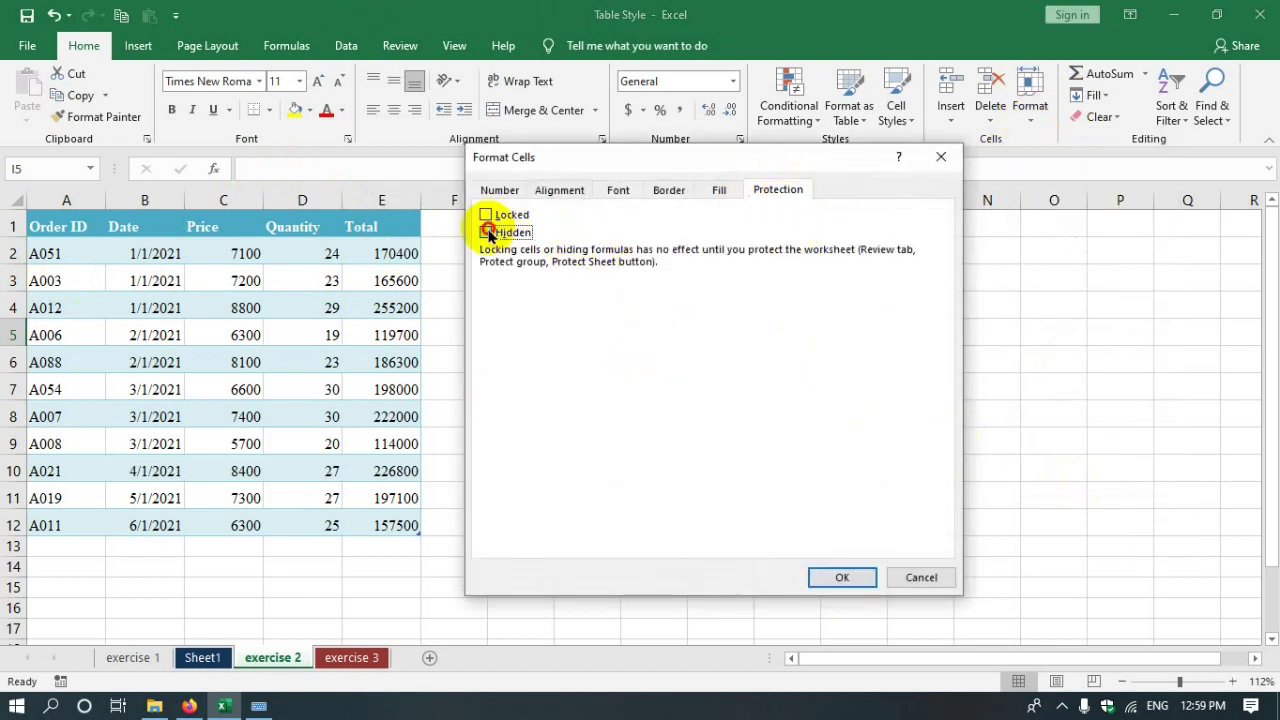
{"action": "left_click", "coordinate": [840, 578]}
{"action": "left_click_drag", "start_coordinate": [454, 470], "coordinate": [454, 443]}
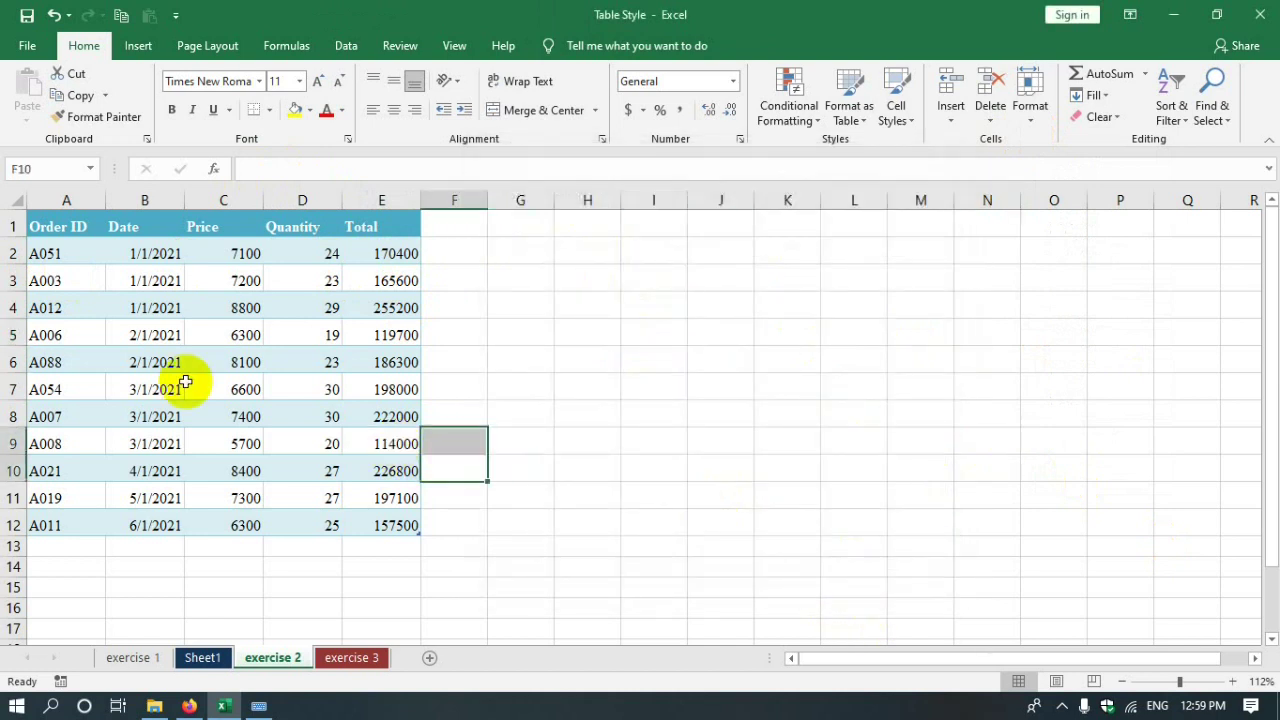
{"action": "left_click", "coordinate": [17, 204]}
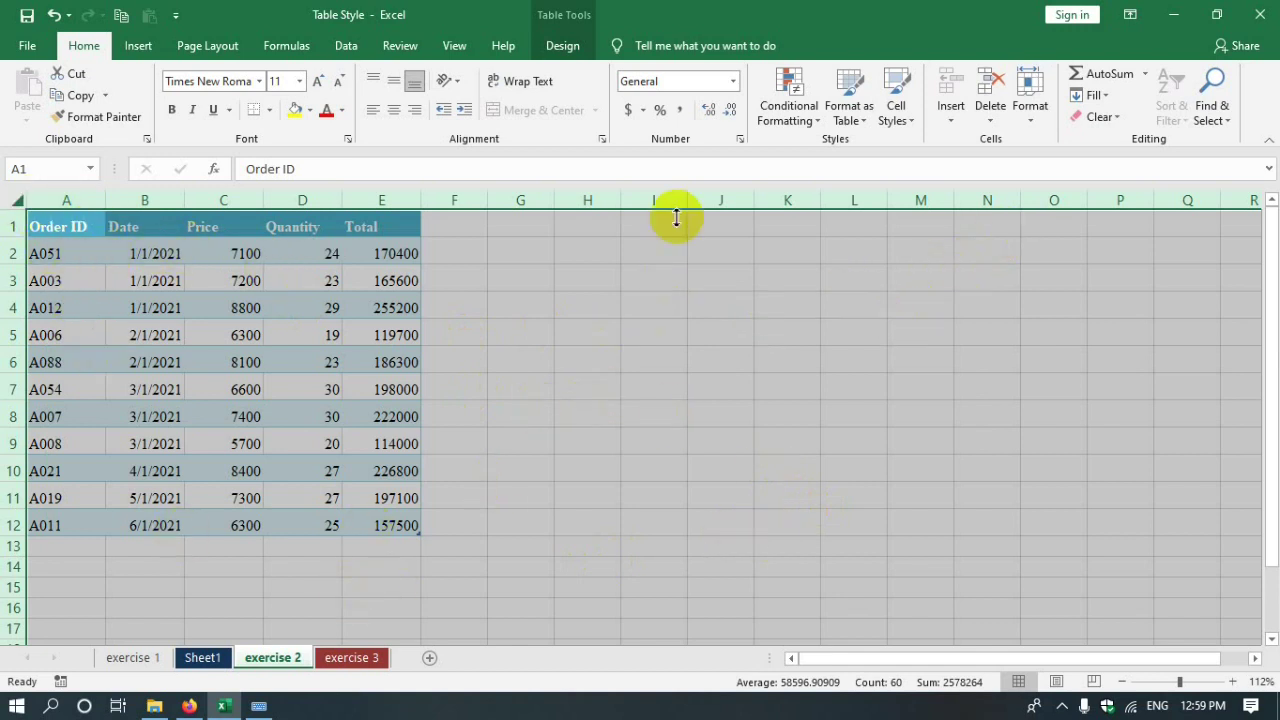
- Apply Lock Cell to the current whole-sheet selection
{"action": "left_click", "coordinate": [1028, 100]}
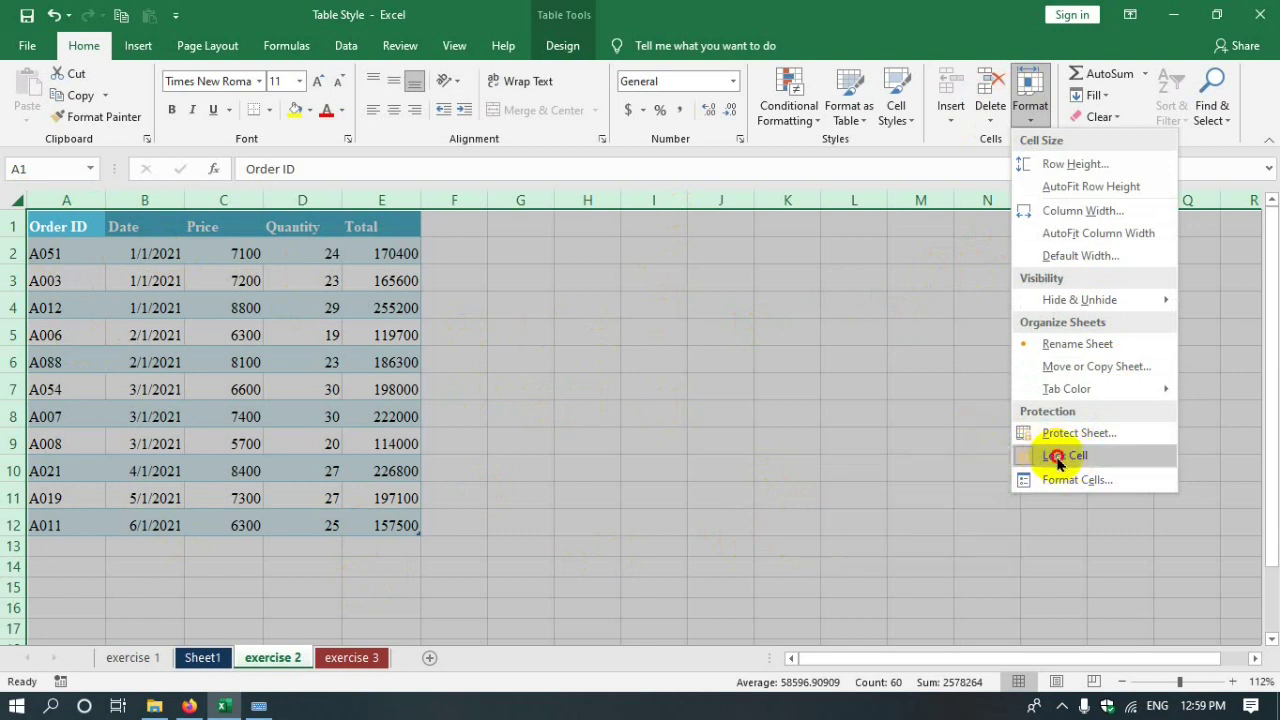
{"action": "left_click", "coordinate": [1055, 456]}
{"action": "left_click", "coordinate": [851, 475]}
{"action": "left_click", "coordinate": [665, 440]}
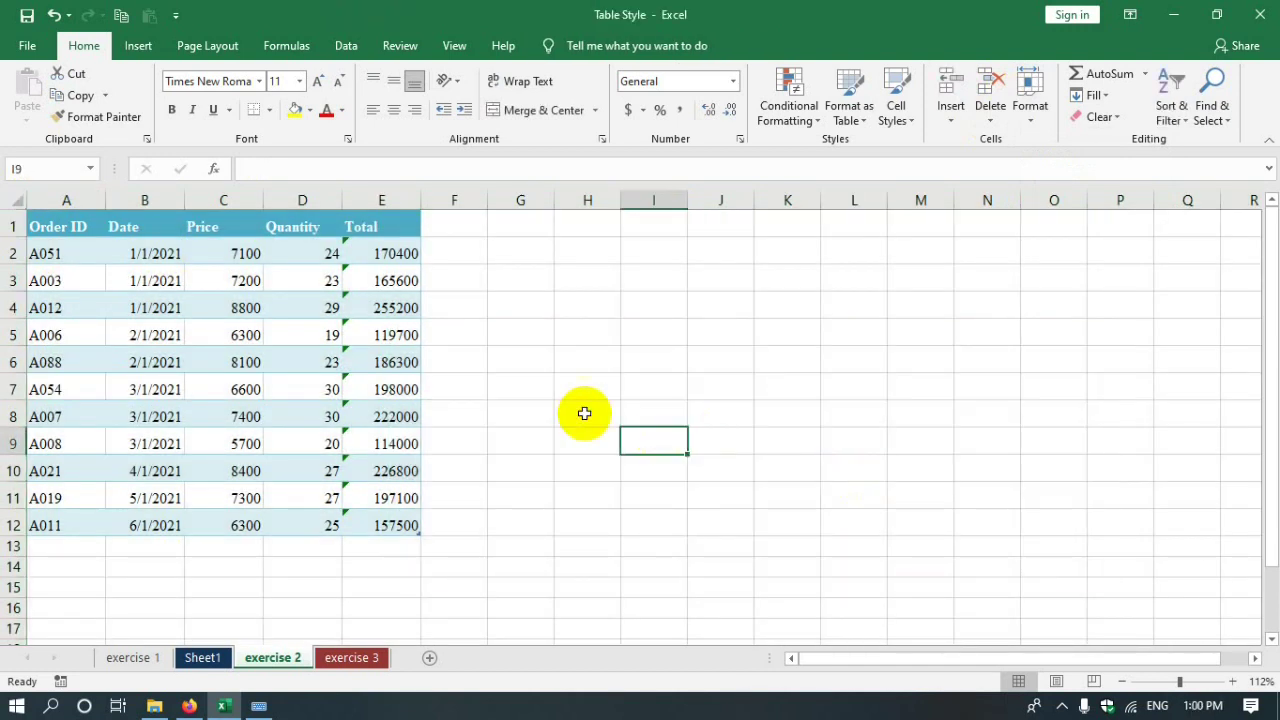
- Select the sales table A1:E12, mark it locked, and reselect the table
{"action": "left_click_drag", "start_coordinate": [48, 227], "coordinate": [420, 530]}
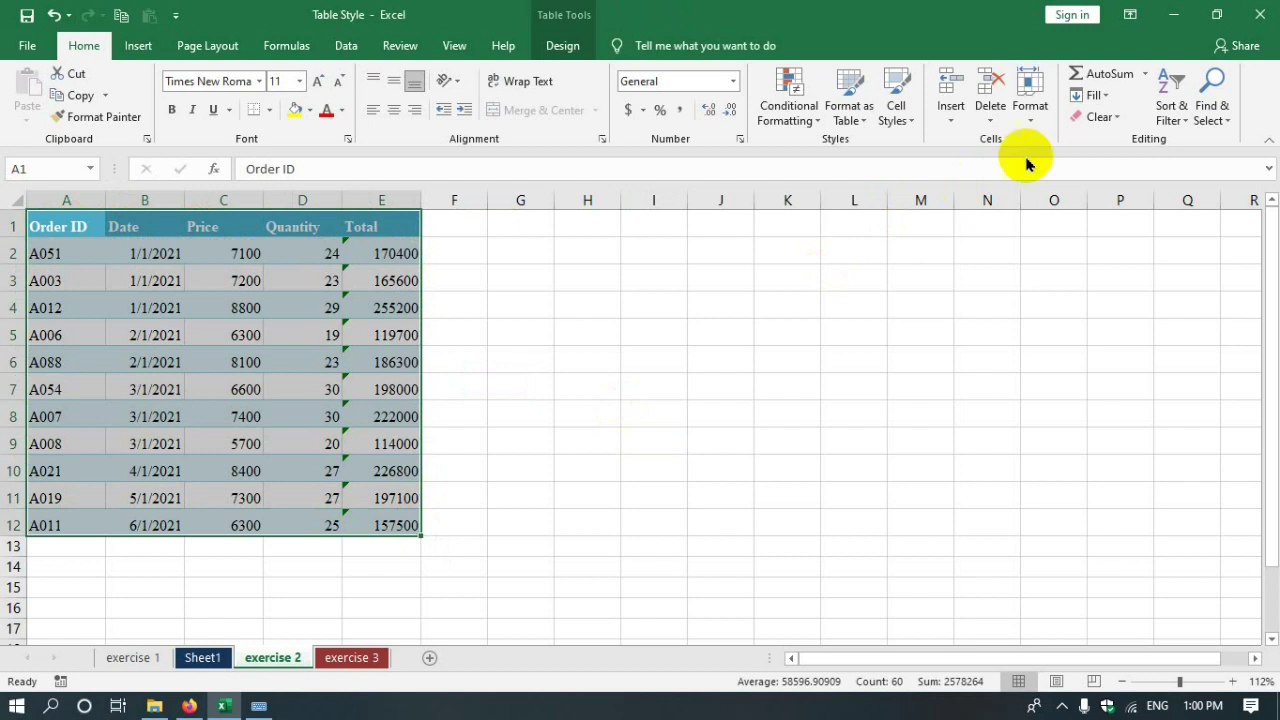
{"action": "left_click", "coordinate": [1025, 112]}
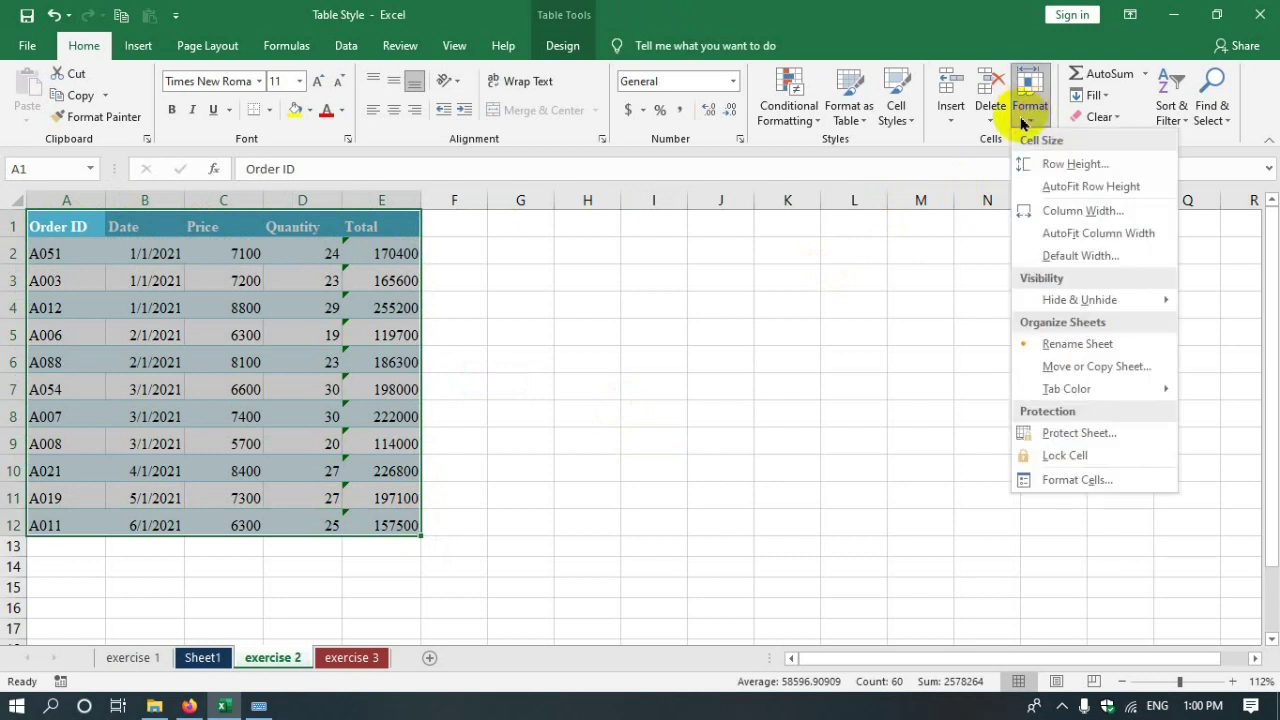
{"action": "left_click", "coordinate": [1040, 457]}
{"action": "left_click", "coordinate": [634, 491]}
{"action": "left_click", "coordinate": [902, 408]}
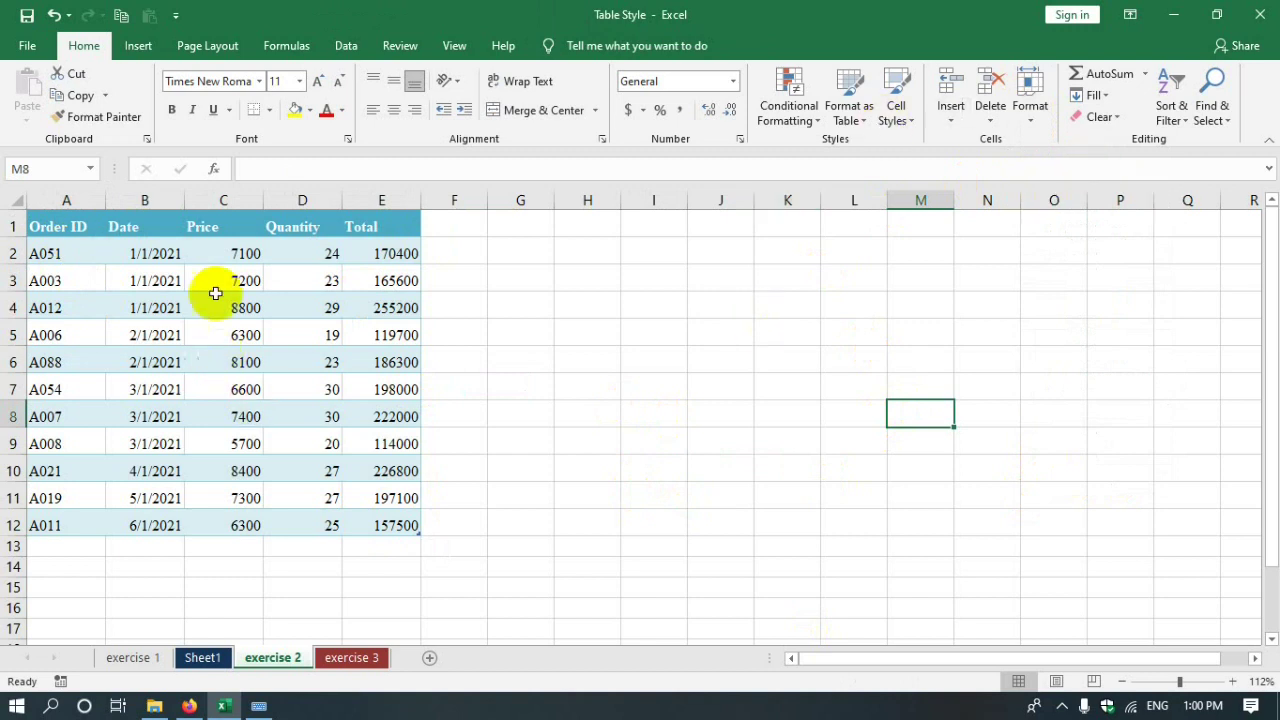
{"action": "left_click", "coordinate": [205, 260]}
{"action": "left_click", "coordinate": [32, 226]}
{"action": "left_click_drag", "start_coordinate": [86, 220], "coordinate": [386, 526]}
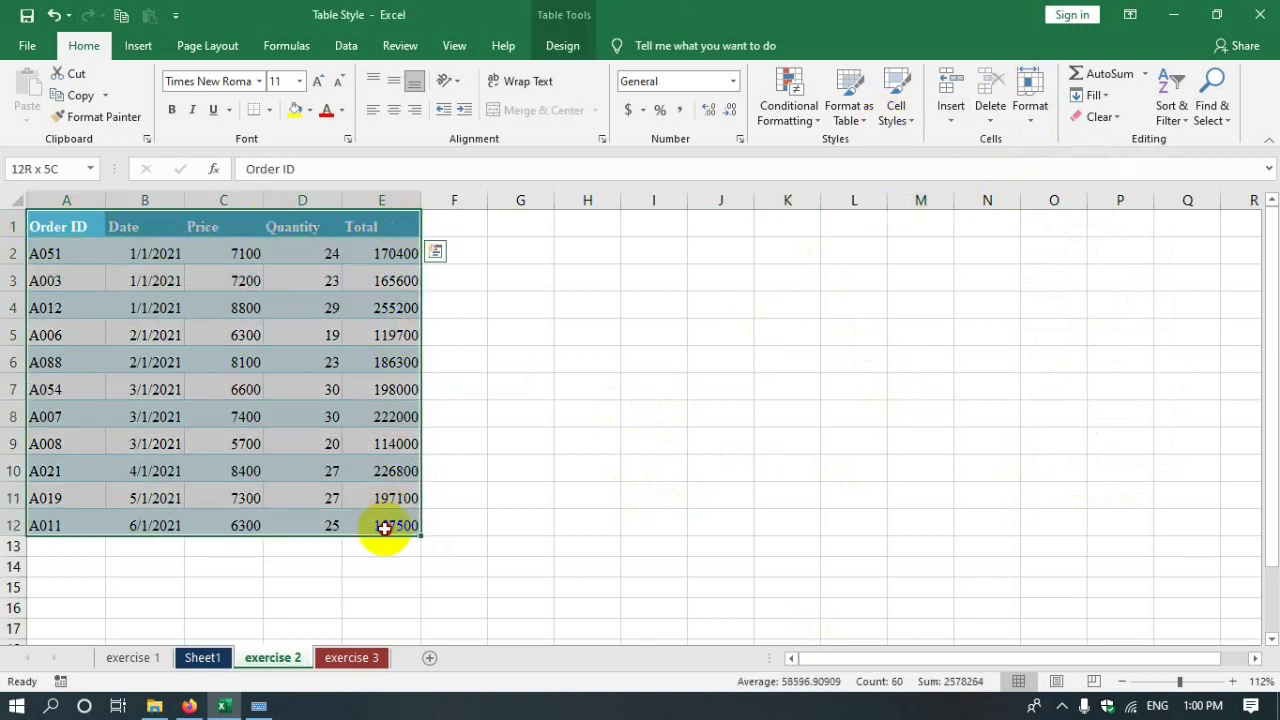
- Protect the exercise 2 sheet with a password, confirming it twice
{"action": "left_click", "coordinate": [1028, 110]}
{"action": "left_click", "coordinate": [1071, 431]}
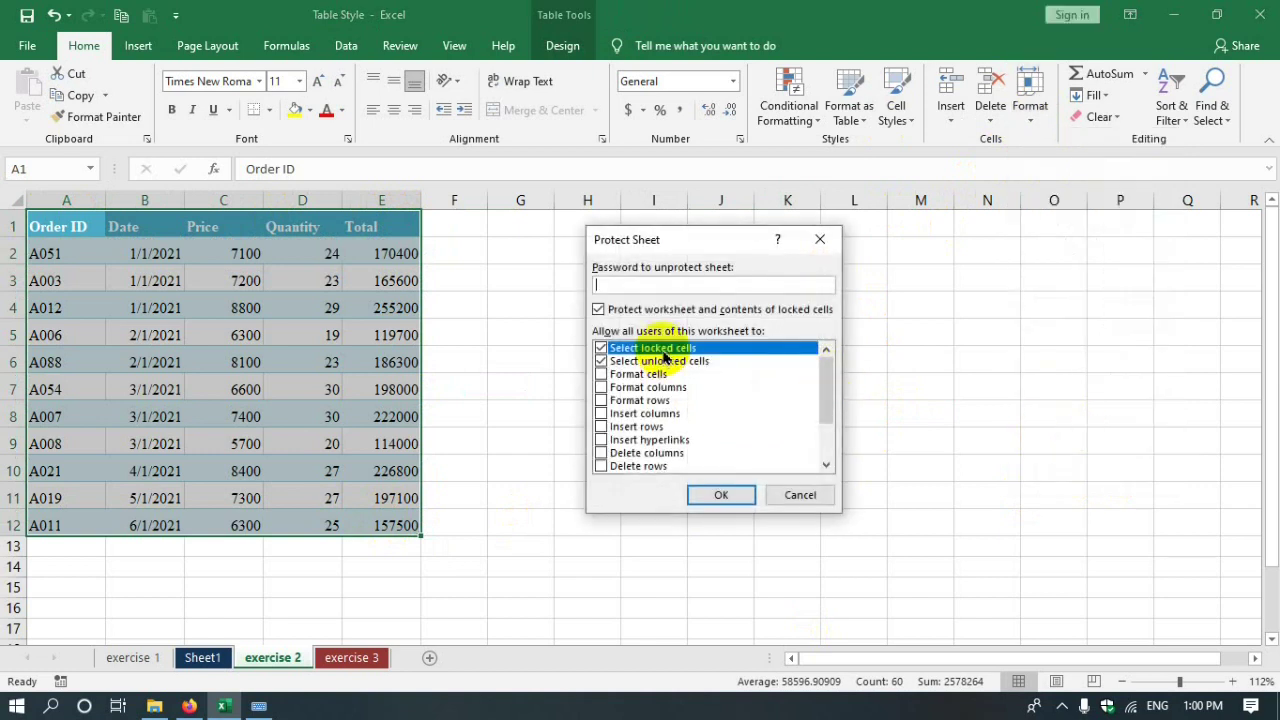
{"action": "left_click", "coordinate": [724, 493]}
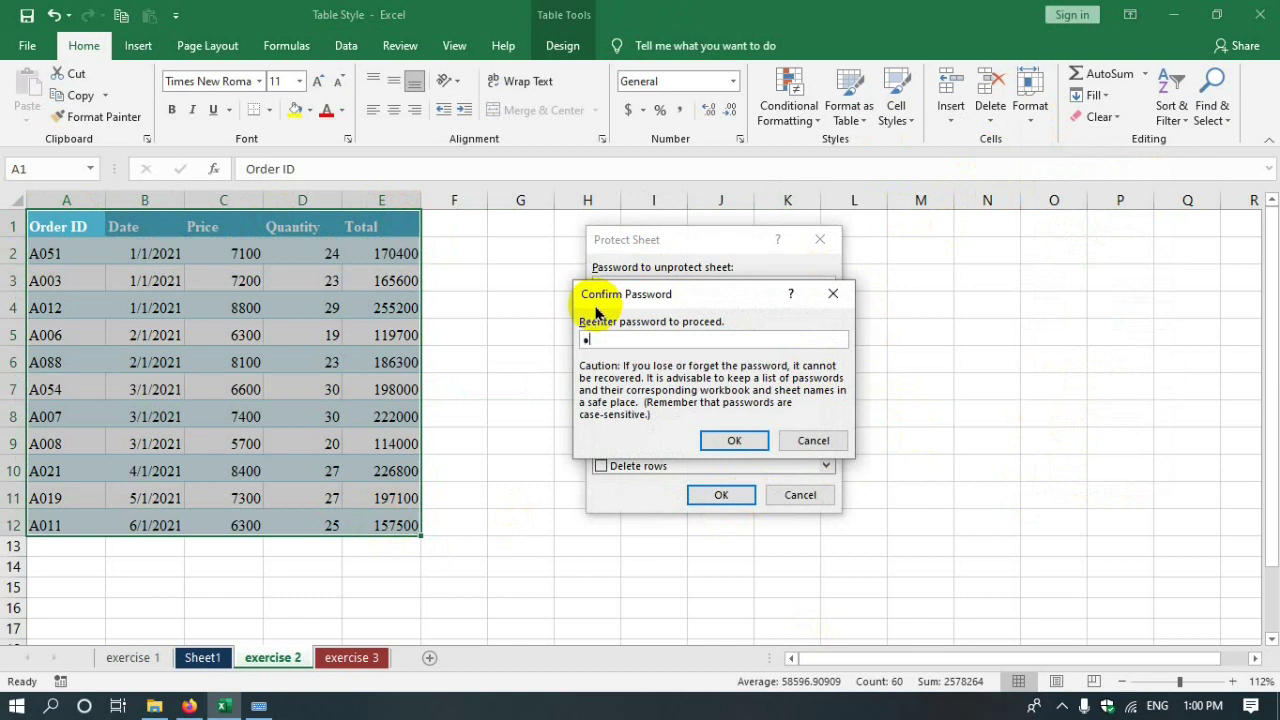
{"action": "left_click", "coordinate": [738, 441]}
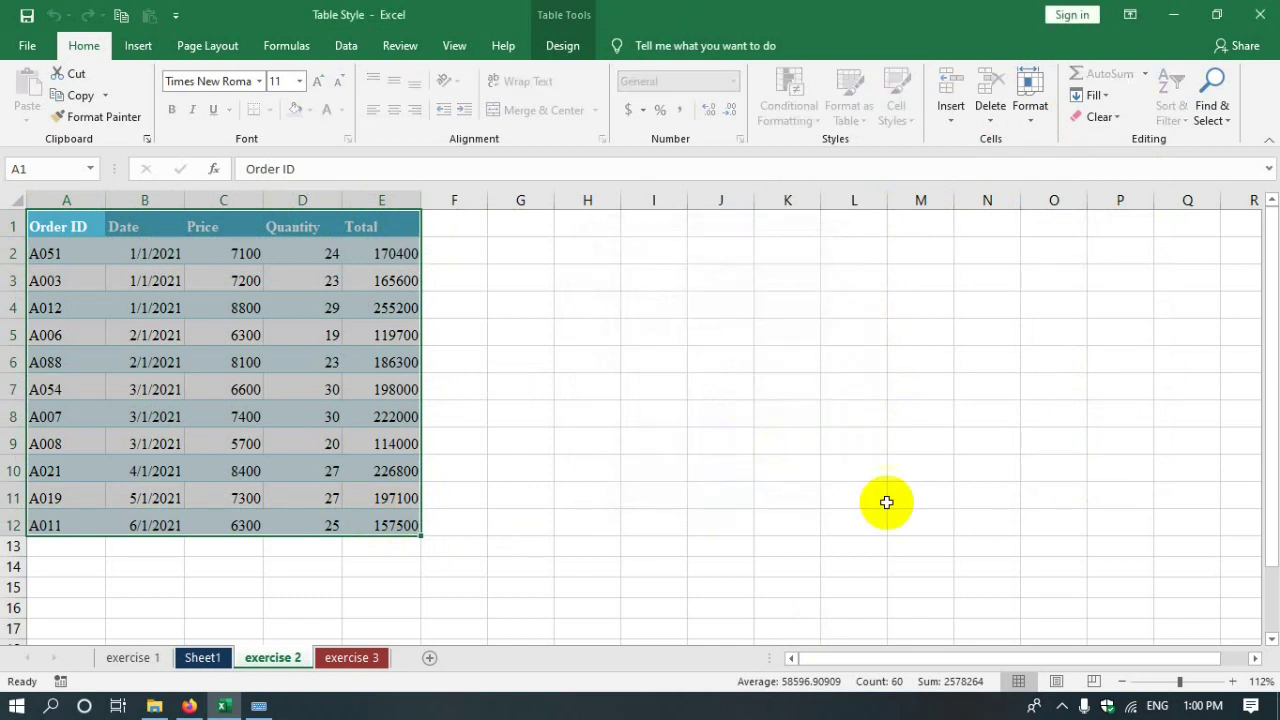
- Test that locked Price and Quantity cells in the table refuse edits
{"action": "left_click", "coordinate": [491, 470]}
{"action": "left_click", "coordinate": [220, 252]}
{"action": "left_click", "coordinate": [75, 250]}
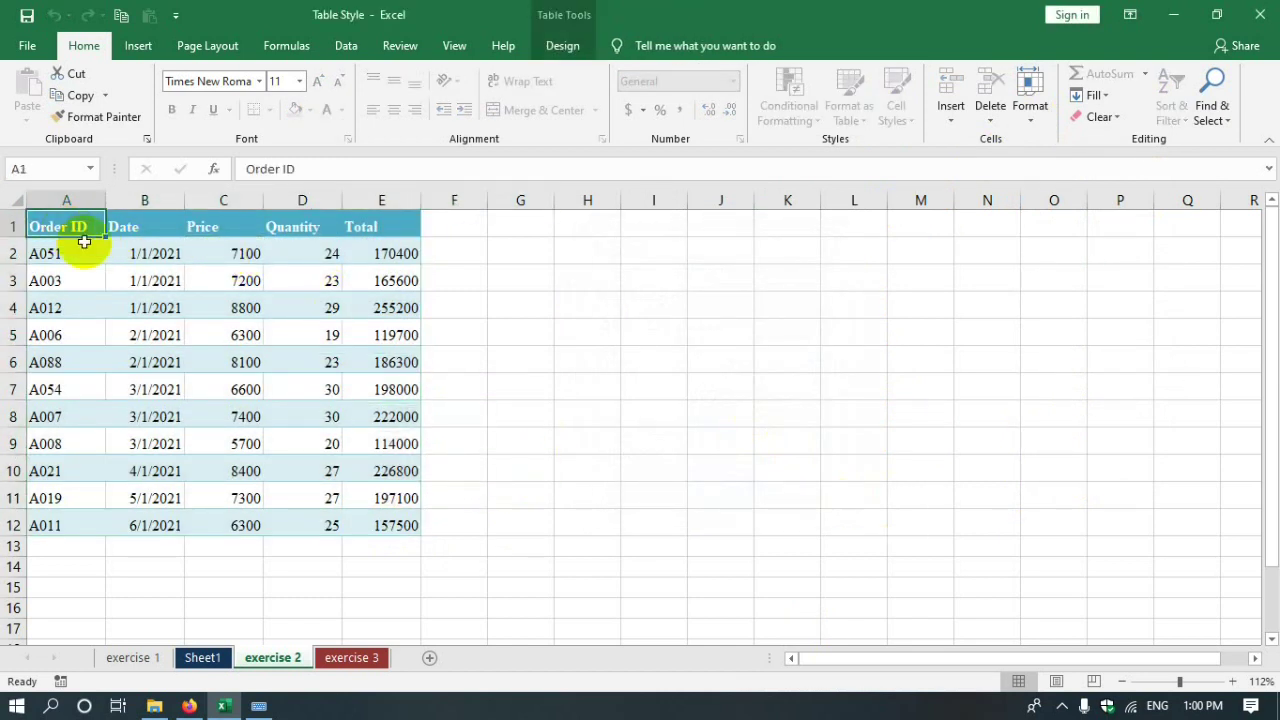
{"action": "left_click", "coordinate": [314, 323]}
{"action": "left_click", "coordinate": [323, 286]}
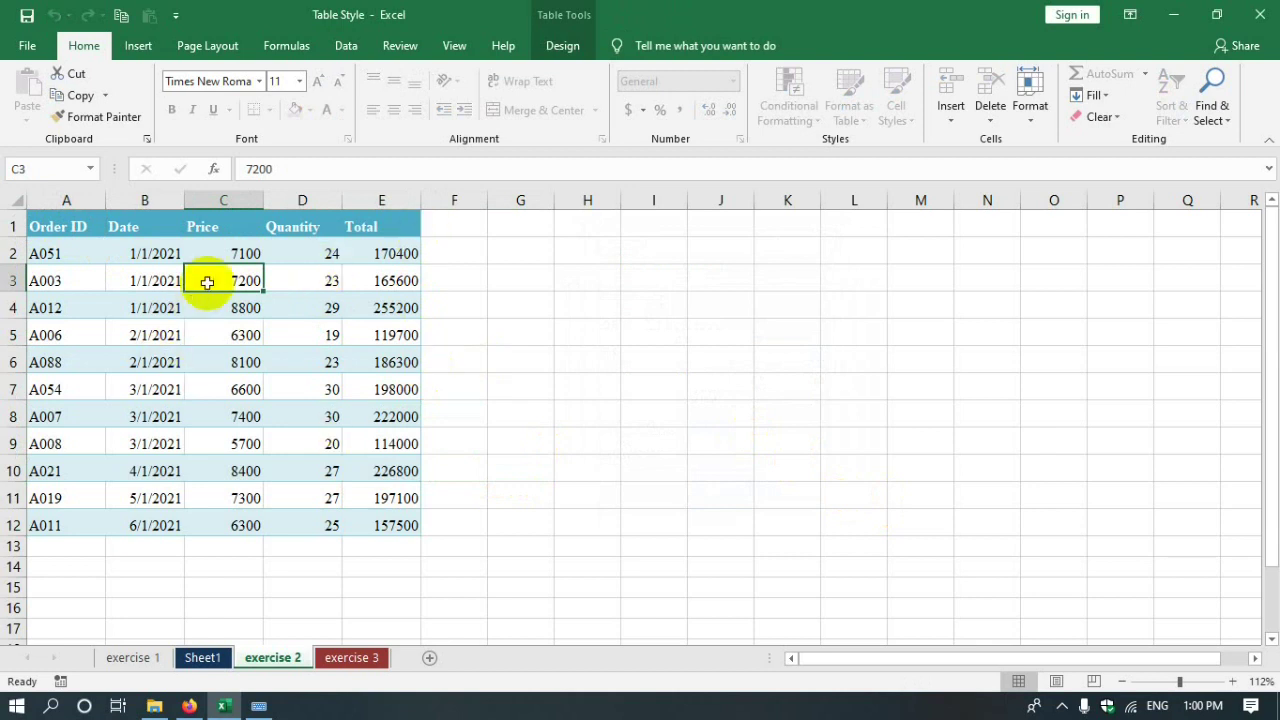
{"action": "left_click", "coordinate": [396, 257]}
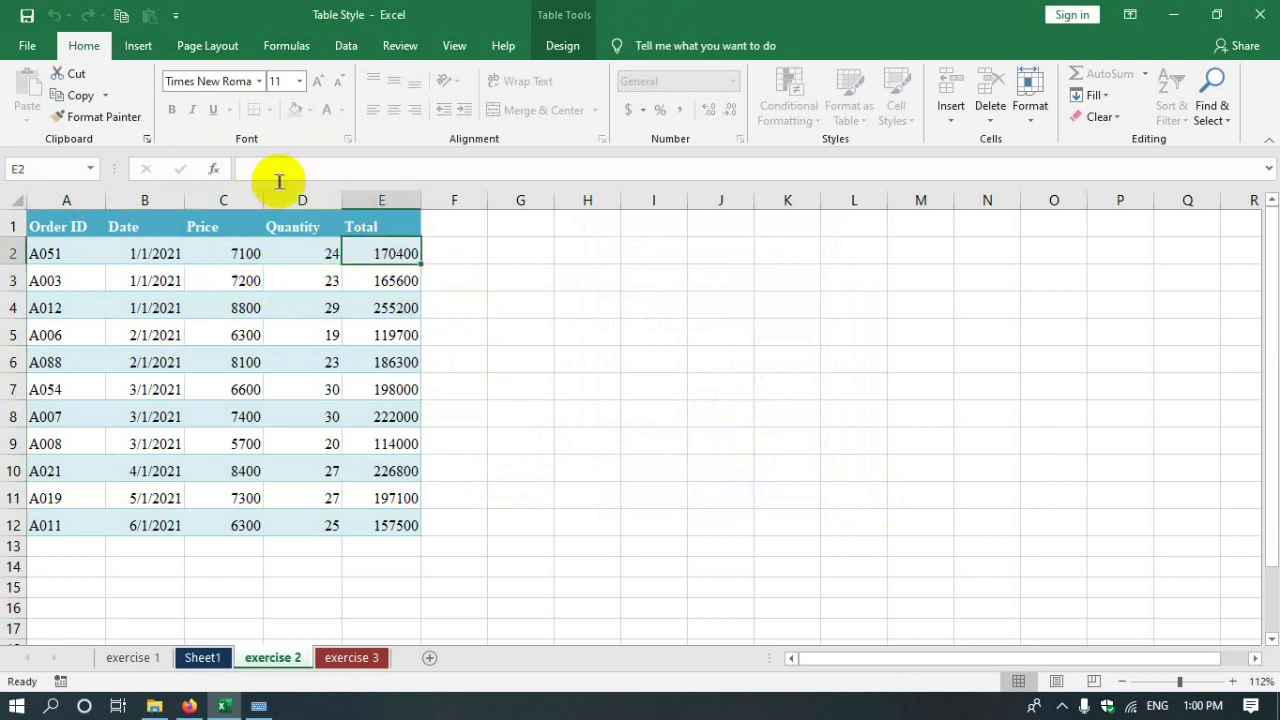
{"action": "double_click", "coordinate": [254, 368]}
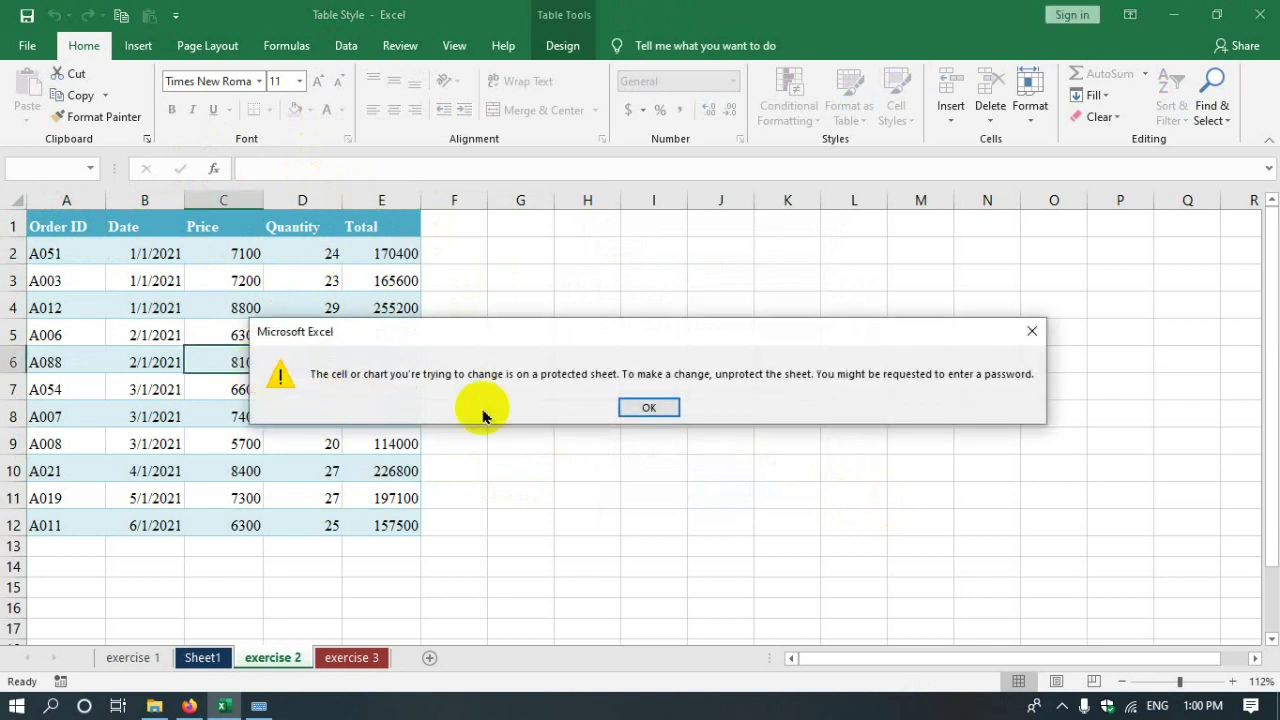
{"action": "left_click", "coordinate": [648, 406]}
{"action": "left_click", "coordinate": [303, 316]}
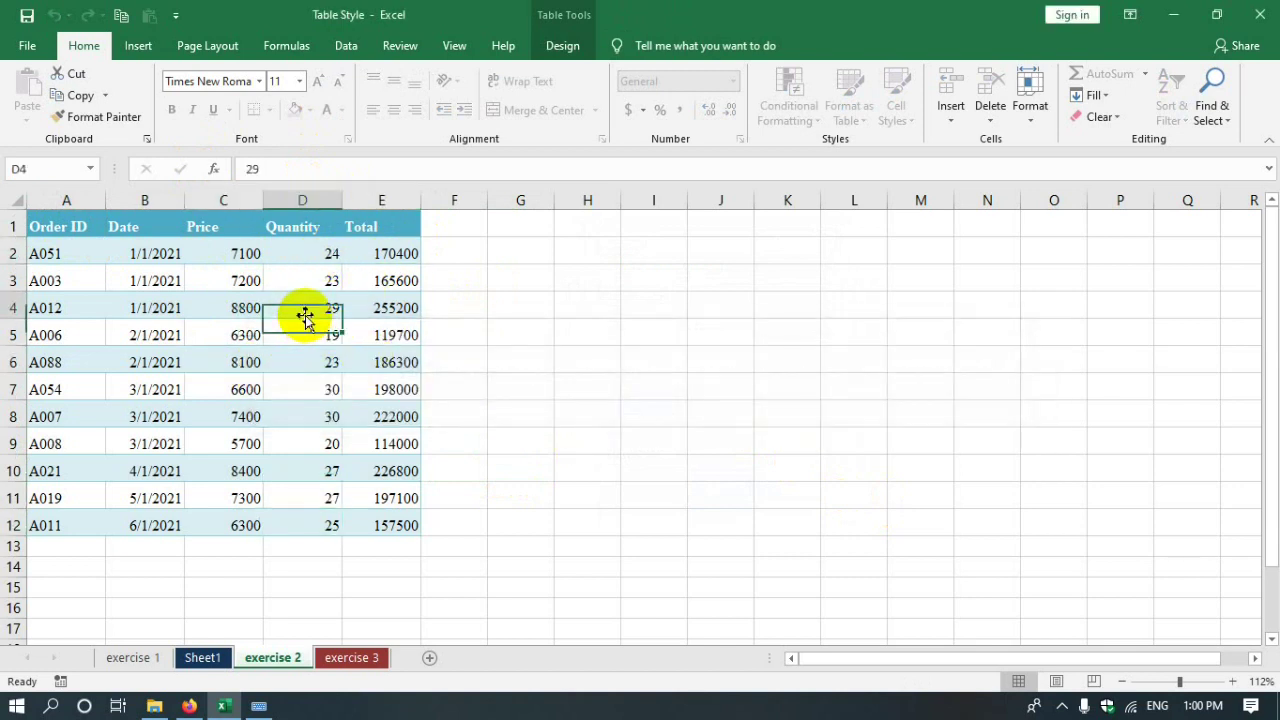
{"action": "mouse_move", "coordinate": [305, 316]}
{"action": "left_mouse_down"}
{"action": "mouse_move", "coordinate": [340, 295]}
{"action": "mouse_move", "coordinate": [303, 292]}
{"action": "left_mouse_up"}
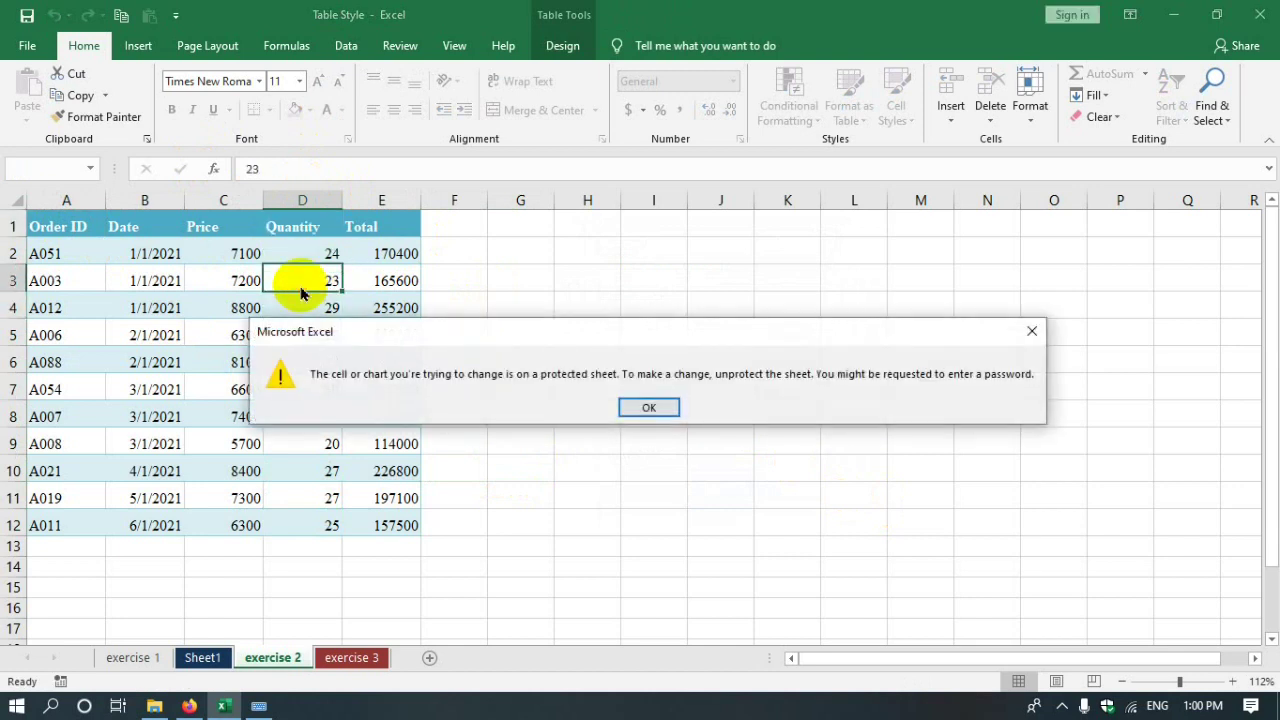
{"action": "left_click", "coordinate": [638, 405]}
- Type test text into unlocked cells M9 and D34, then reselect the sales table
{"action": "left_click", "coordinate": [917, 448]}
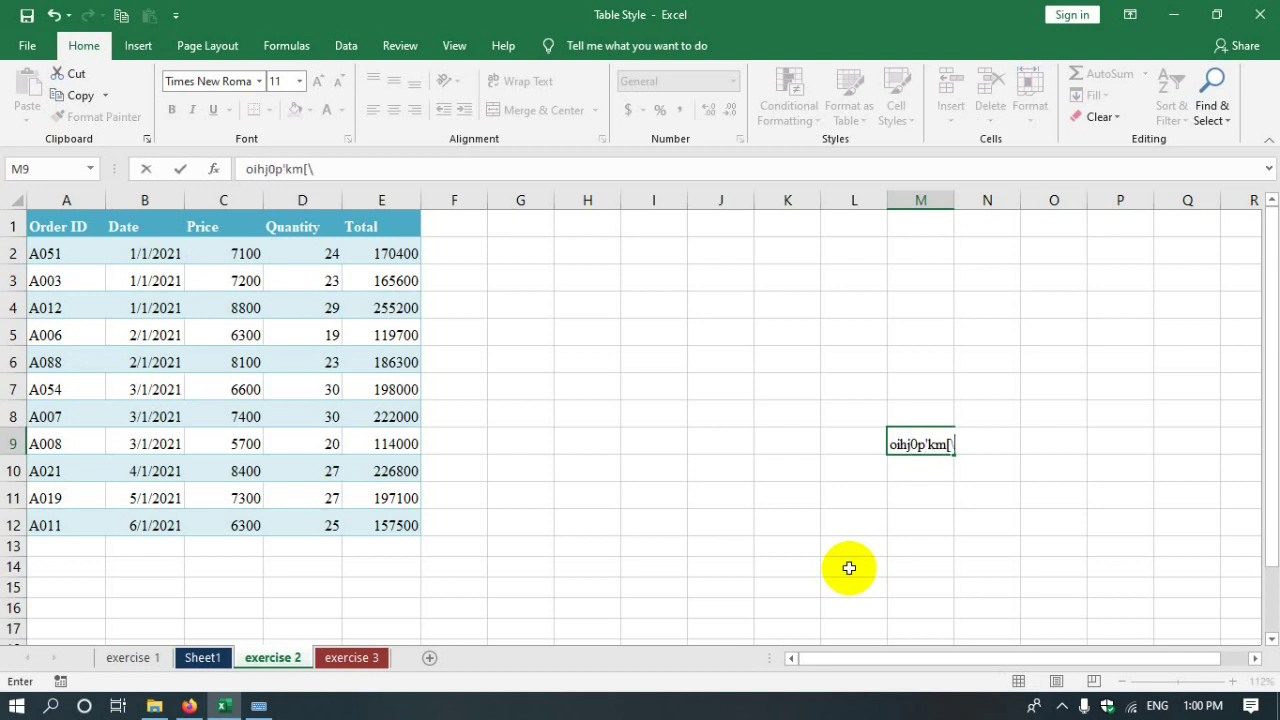
{"action": "type", "text": "oihj0p'km[\\"}
{"action": "left_click", "coordinate": [889, 500]}
{"action": "scroll", "coordinate": [495, 557], "scroll_direction": "down", "scroll_amount": 7}
{"action": "left_click", "coordinate": [333, 488]}
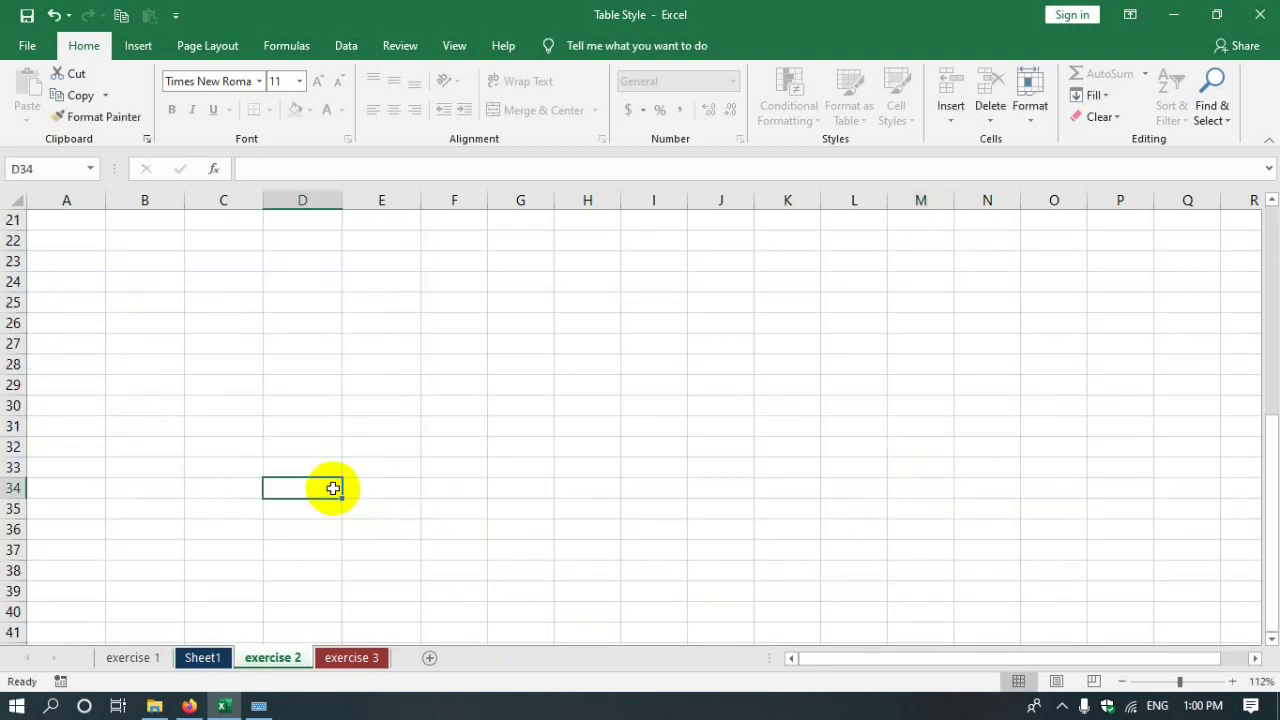
{"action": "left_click", "coordinate": [540, 450]}
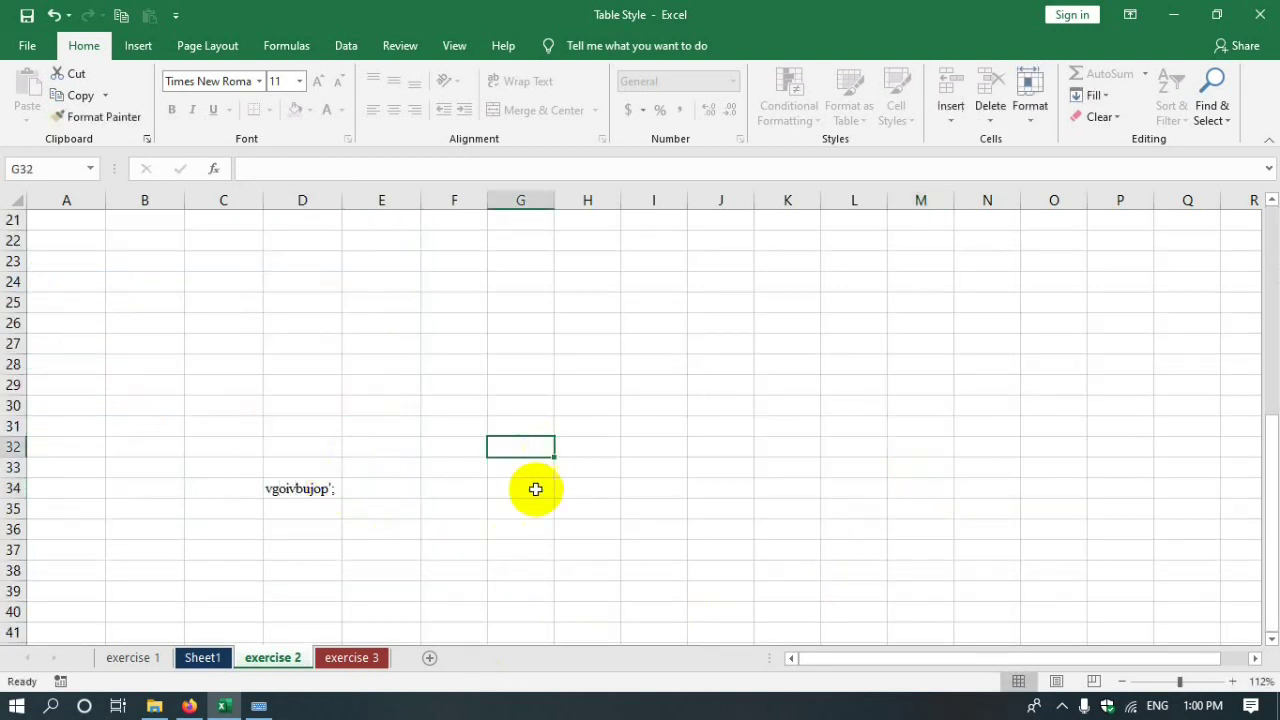
{"action": "scroll", "coordinate": [569, 460], "scroll_direction": "up", "scroll_amount": 7}
{"action": "left_click_drag", "start_coordinate": [36, 227], "coordinate": [371, 523]}
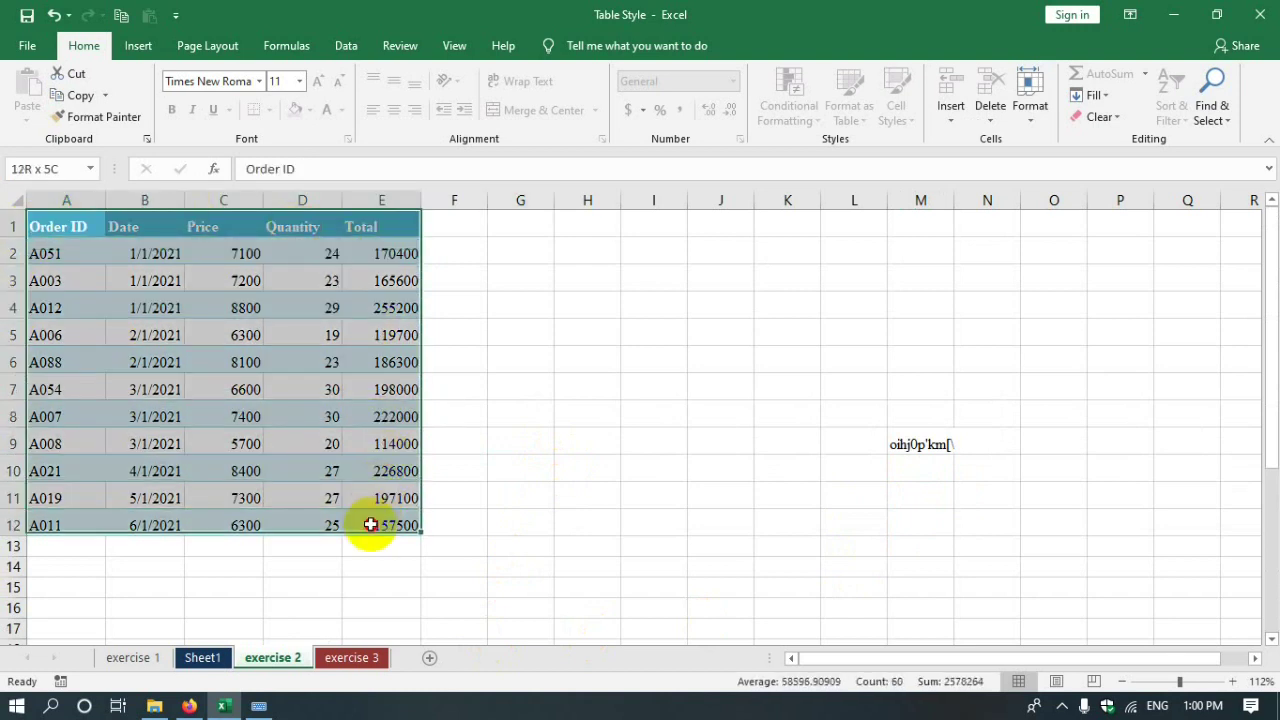
{"action": "left_click", "coordinate": [563, 500]}
{"action": "left_click_drag", "start_coordinate": [43, 229], "coordinate": [375, 525]}
{"action": "left_click", "coordinate": [803, 520]}
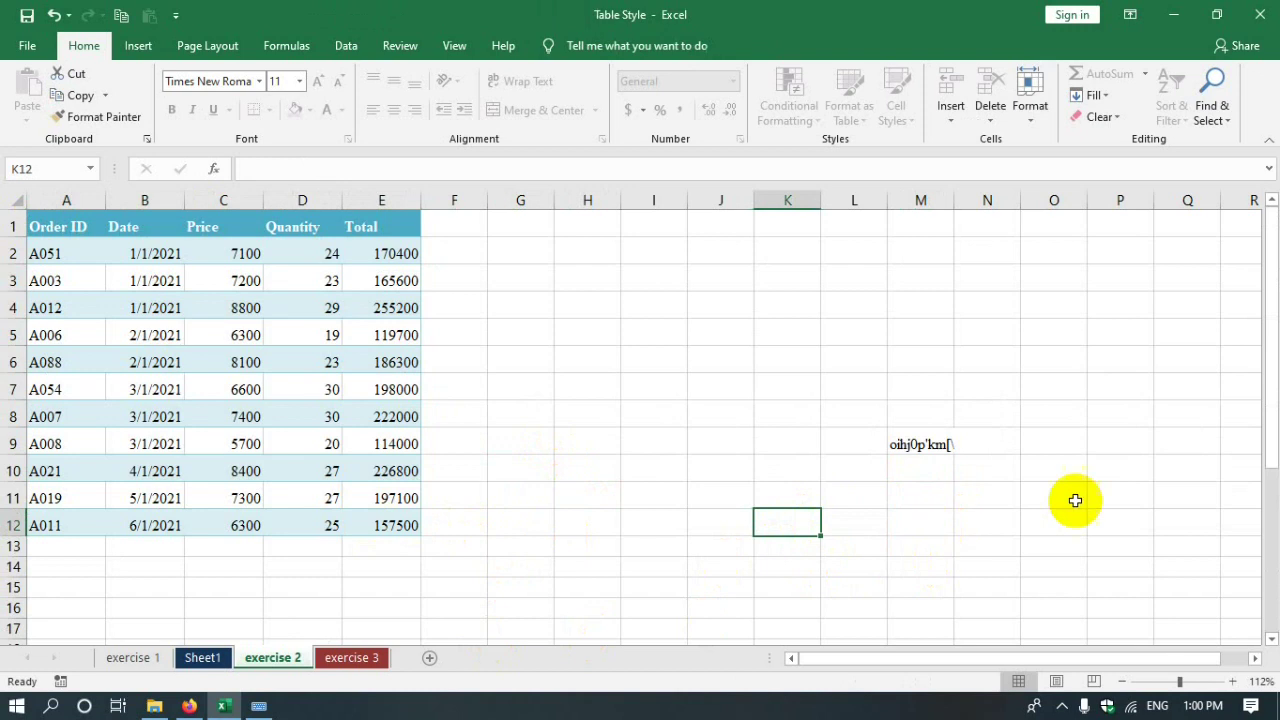
{"action": "left_click", "coordinate": [1040, 120]}
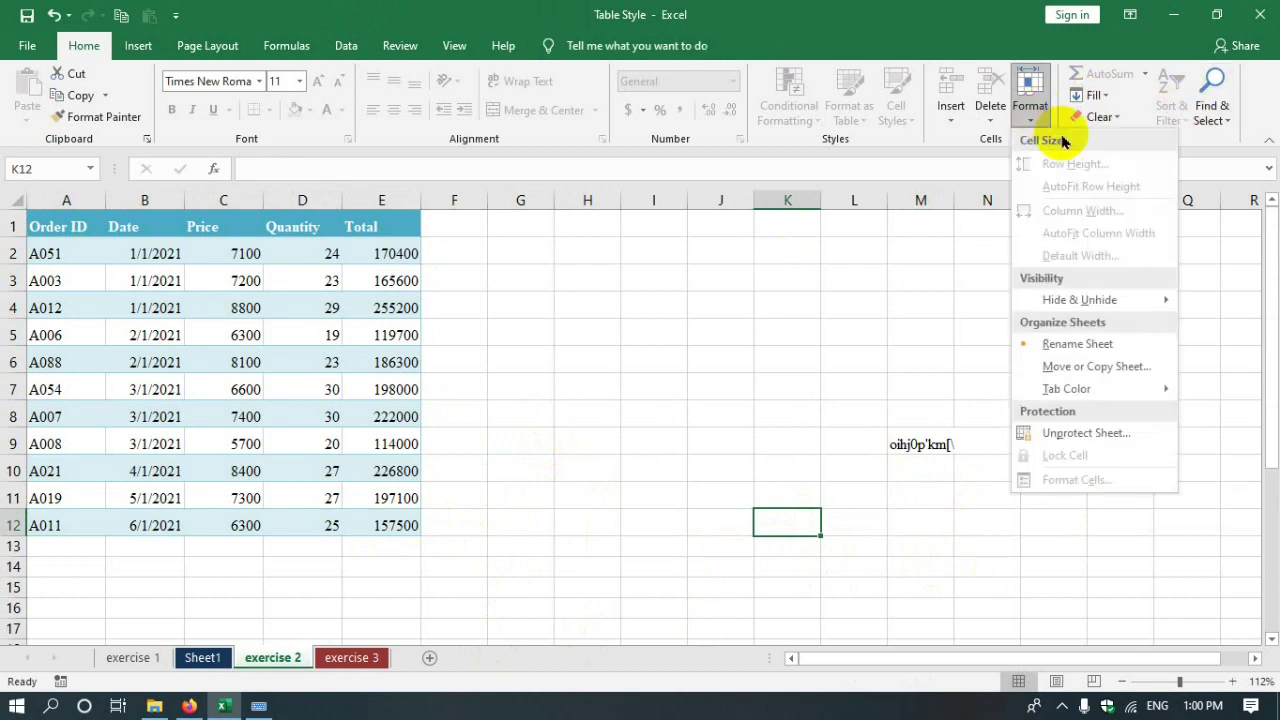
- Unprotect exercise 2 with its password and select ranges around M9 and K26:K27
{"action": "left_click", "coordinate": [1050, 432]}
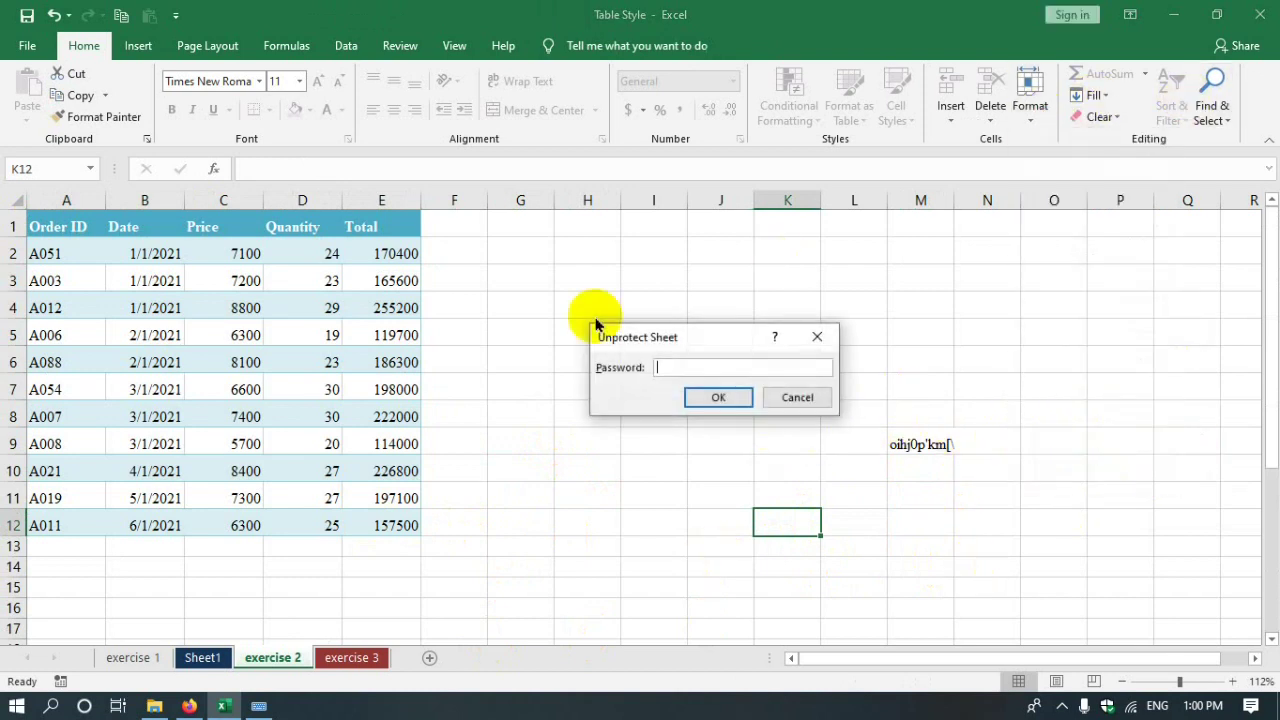
{"action": "left_click", "coordinate": [716, 398]}
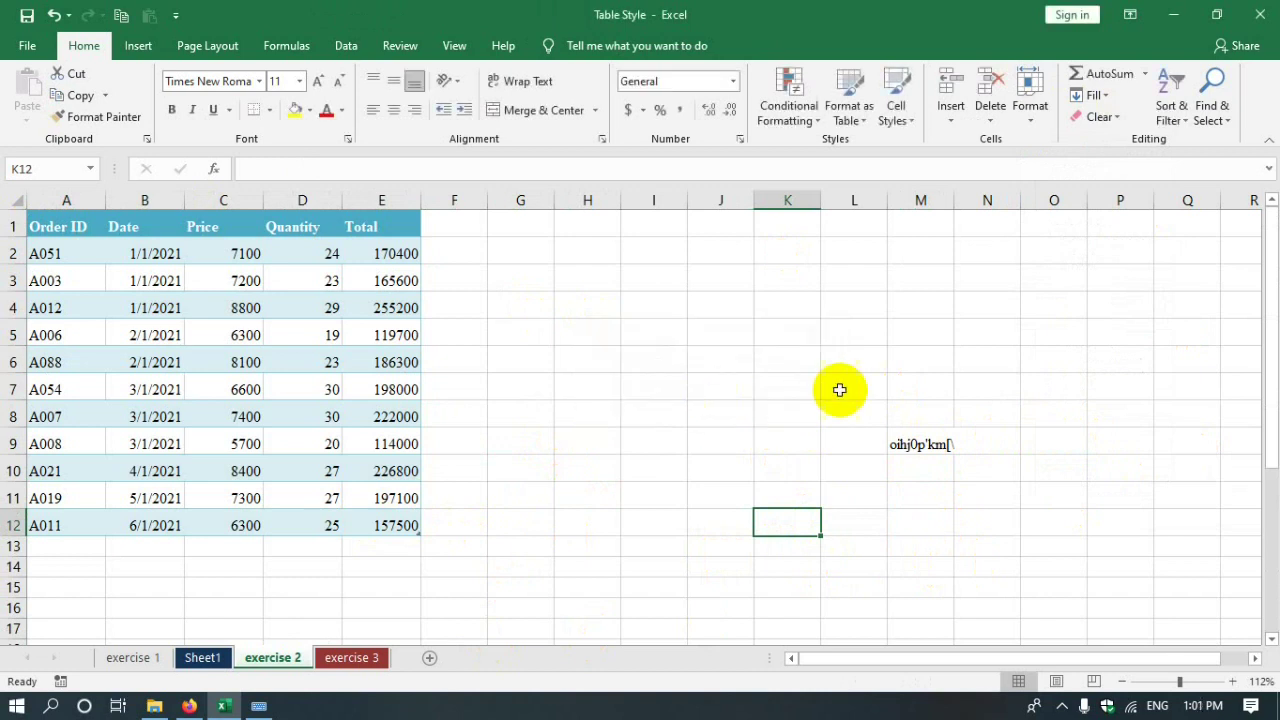
{"action": "left_click", "coordinate": [789, 452]}
{"action": "left_click_drag", "start_coordinate": [920, 386], "coordinate": [952, 568]}
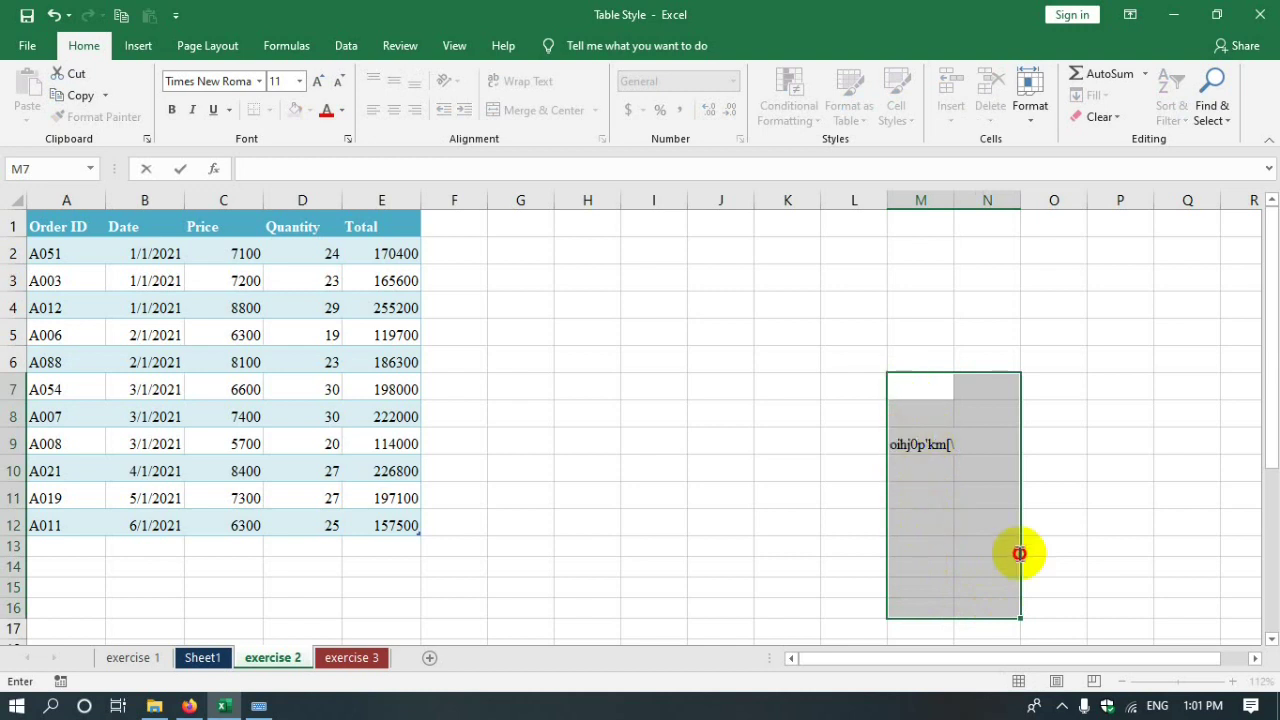
{"action": "left_click_drag", "start_coordinate": [850, 360], "coordinate": [976, 597]}
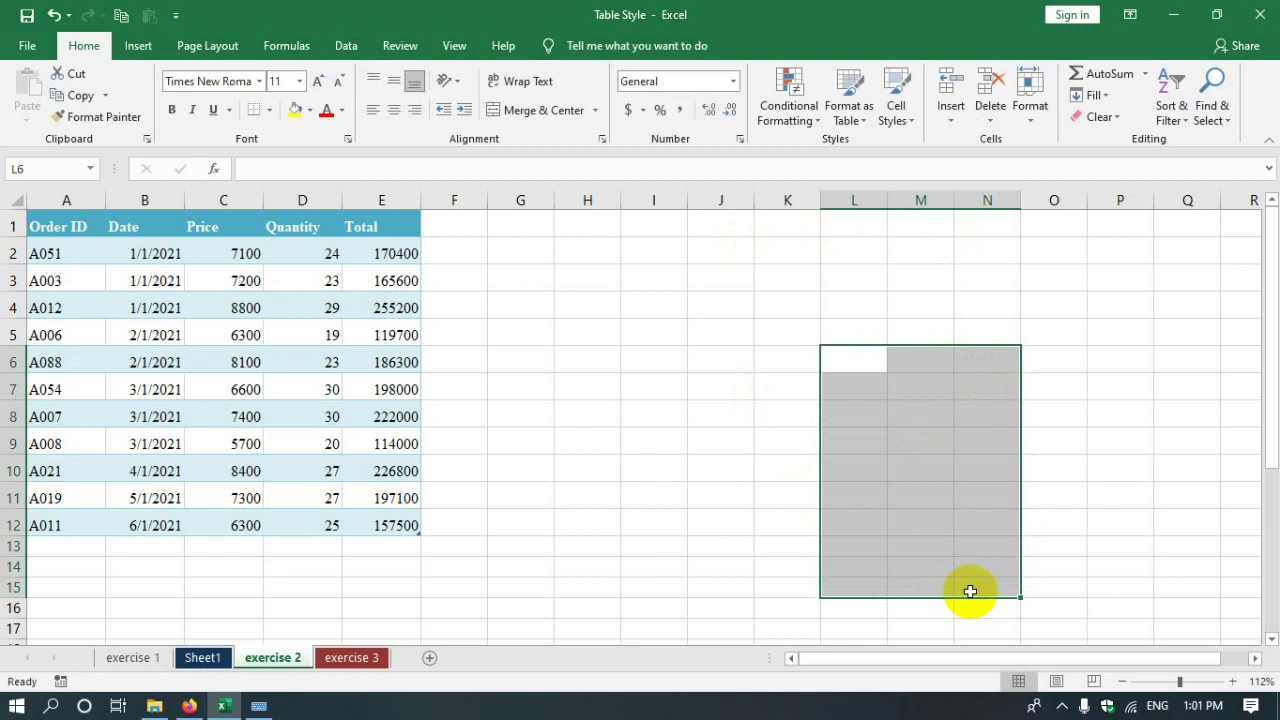
{"action": "scroll", "coordinate": [480, 443], "scroll_direction": "down", "scroll_amount": 7}
{"action": "left_click_drag", "start_coordinate": [257, 468], "coordinate": [394, 555]}
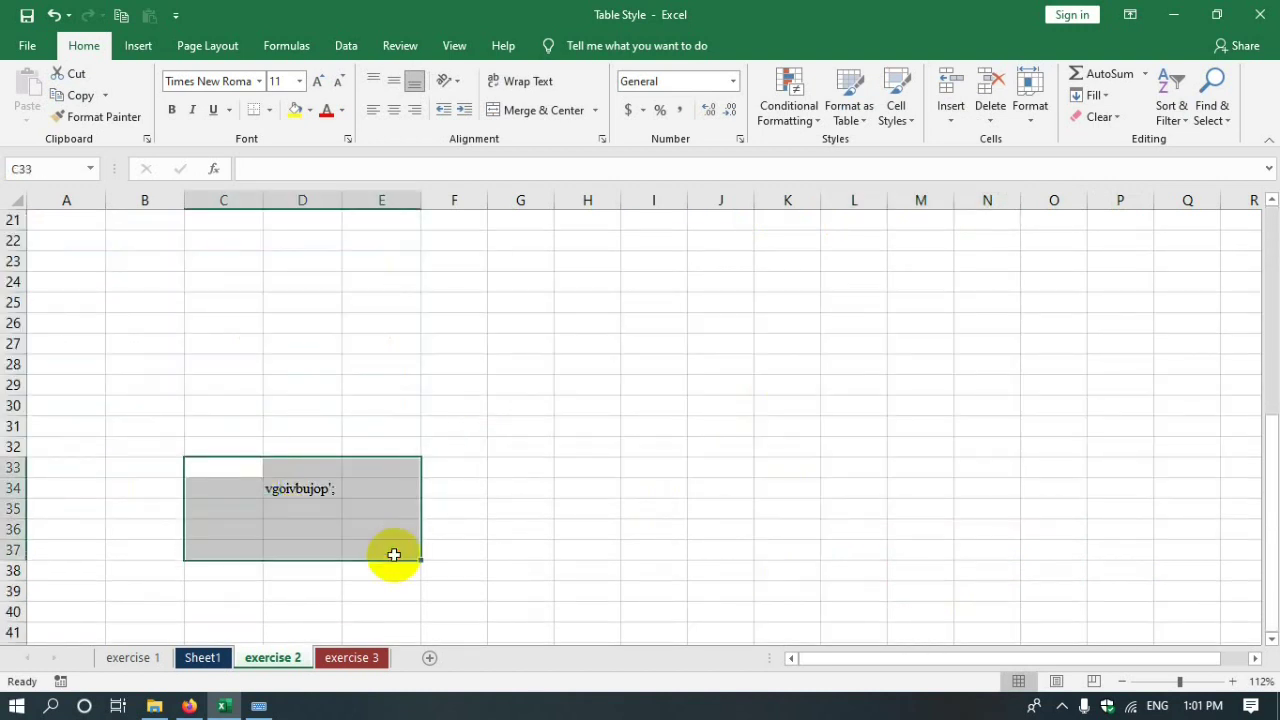
{"action": "left_click_drag", "start_coordinate": [787, 343], "coordinate": [787, 322]}
- Recheck the Format menu's protection options, close it unchanged, and show tray icons
{"action": "left_click", "coordinate": [1036, 115]}
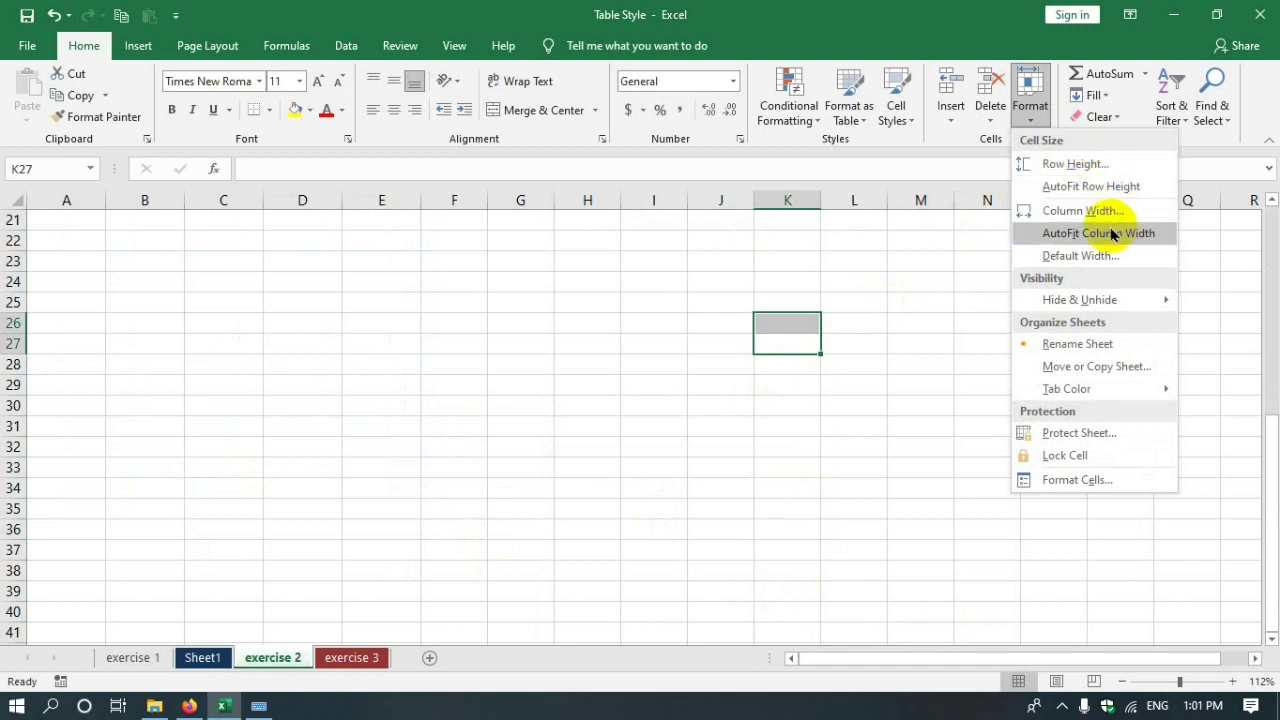
{"action": "mouse_move", "coordinate": [1046, 308]}
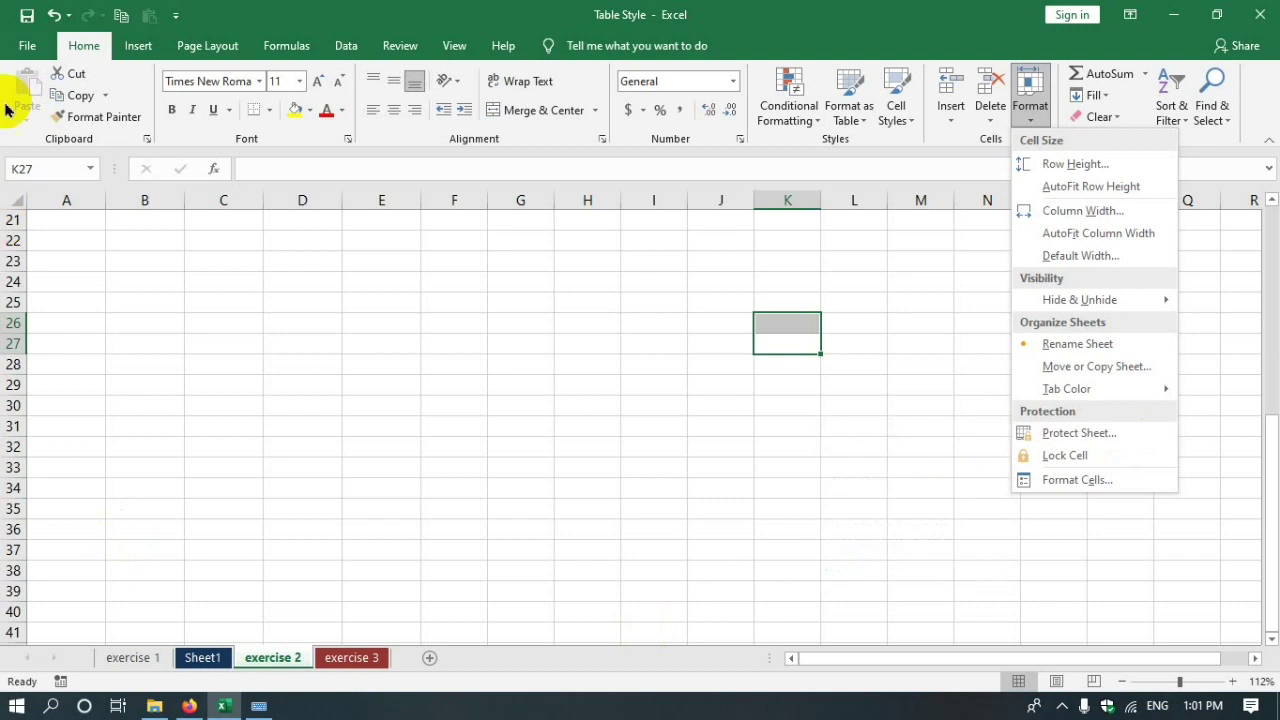
{"action": "left_click", "coordinate": [646, 531]}
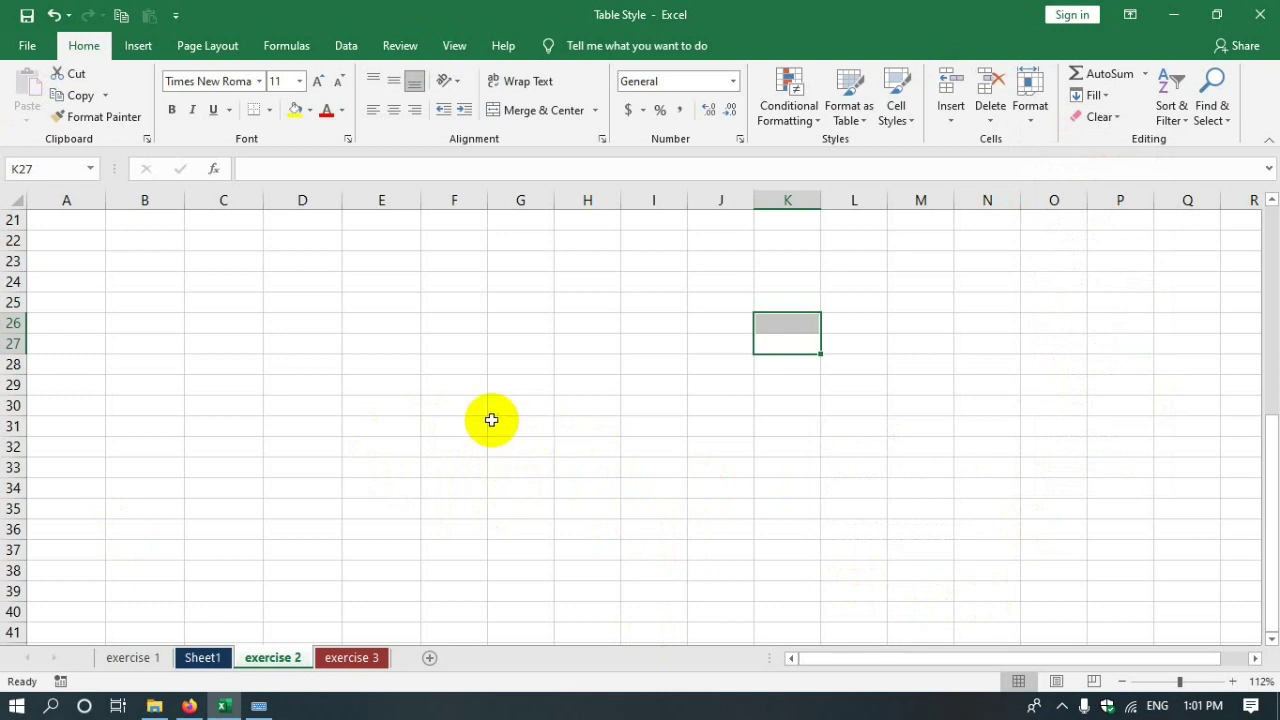
{"action": "left_click", "coordinate": [1061, 709]}
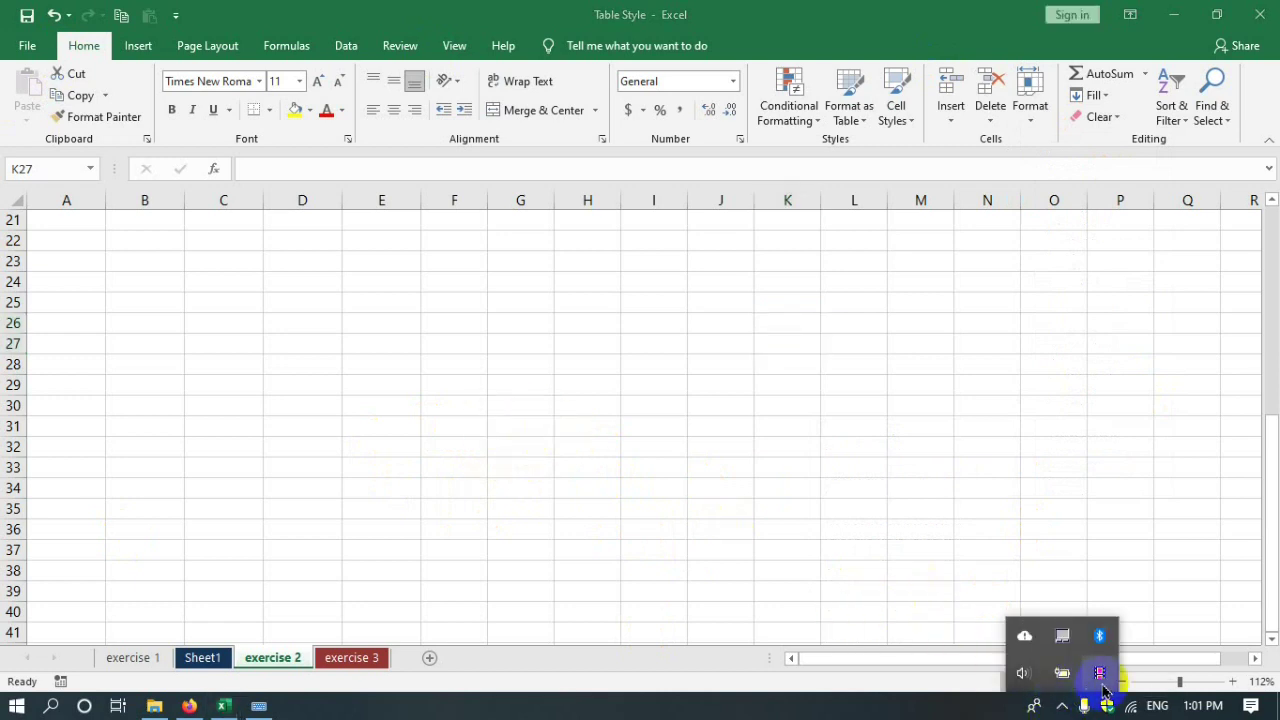